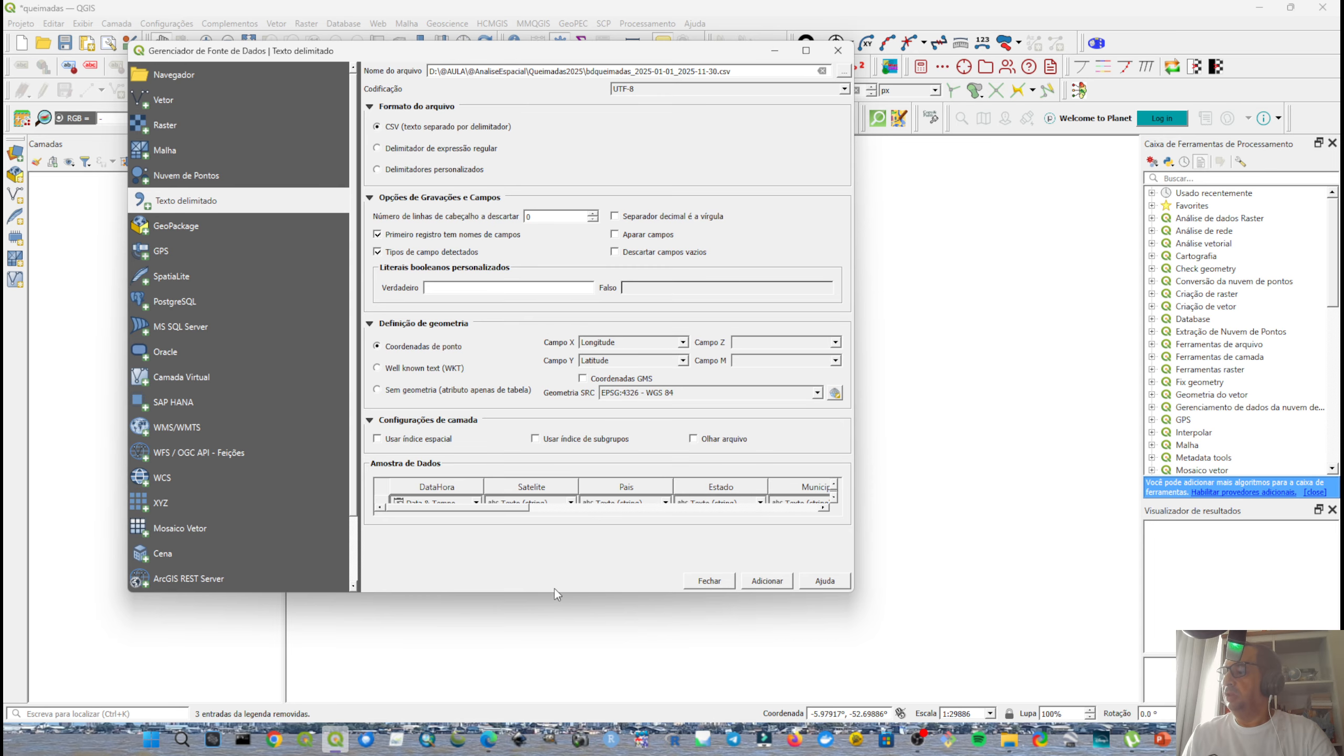
Enlarge the delimited text import window, review the sample columns, and add bdqueimadas_2025-01-01_2025-11-30.csv as a point layer.
left_click_drag(555, 592, 556, 691)
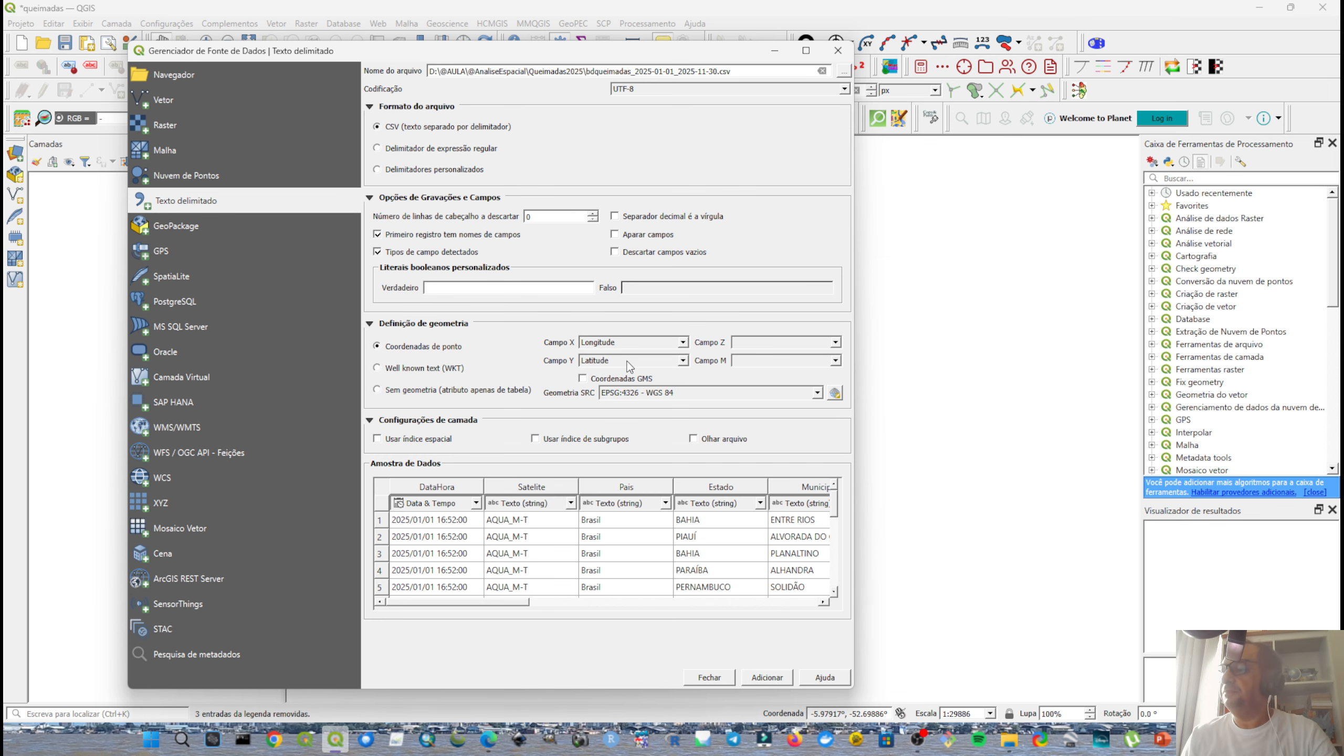
left_click_drag(854, 332, 1135, 332)
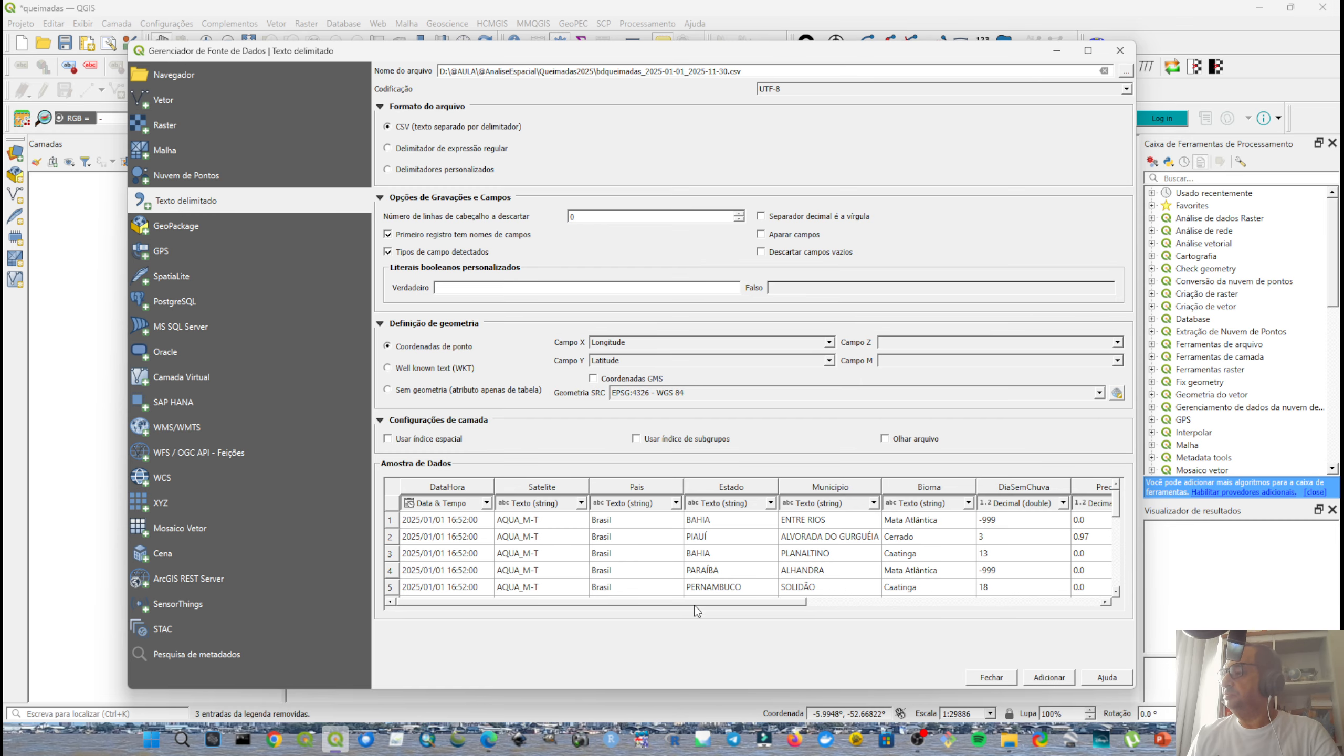
left_click_drag(723, 612, 1048, 592)
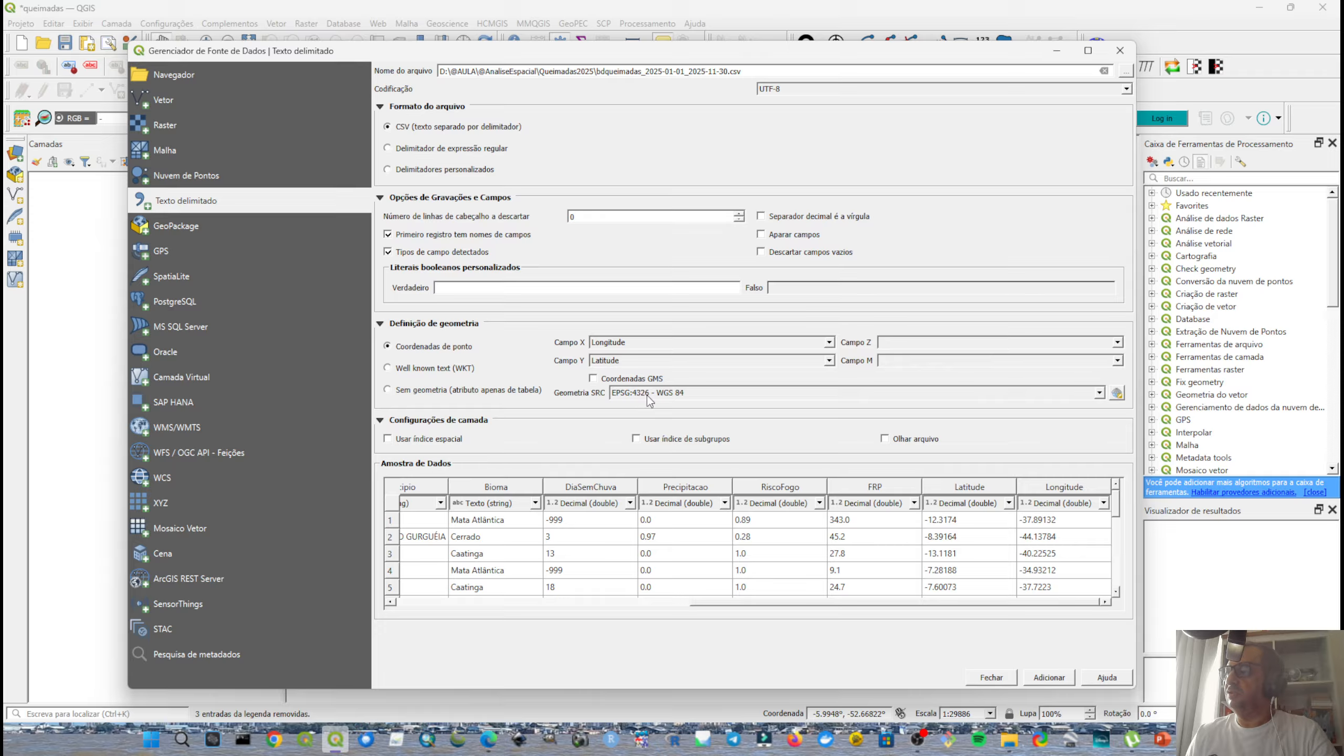
mouse_move(666, 402)
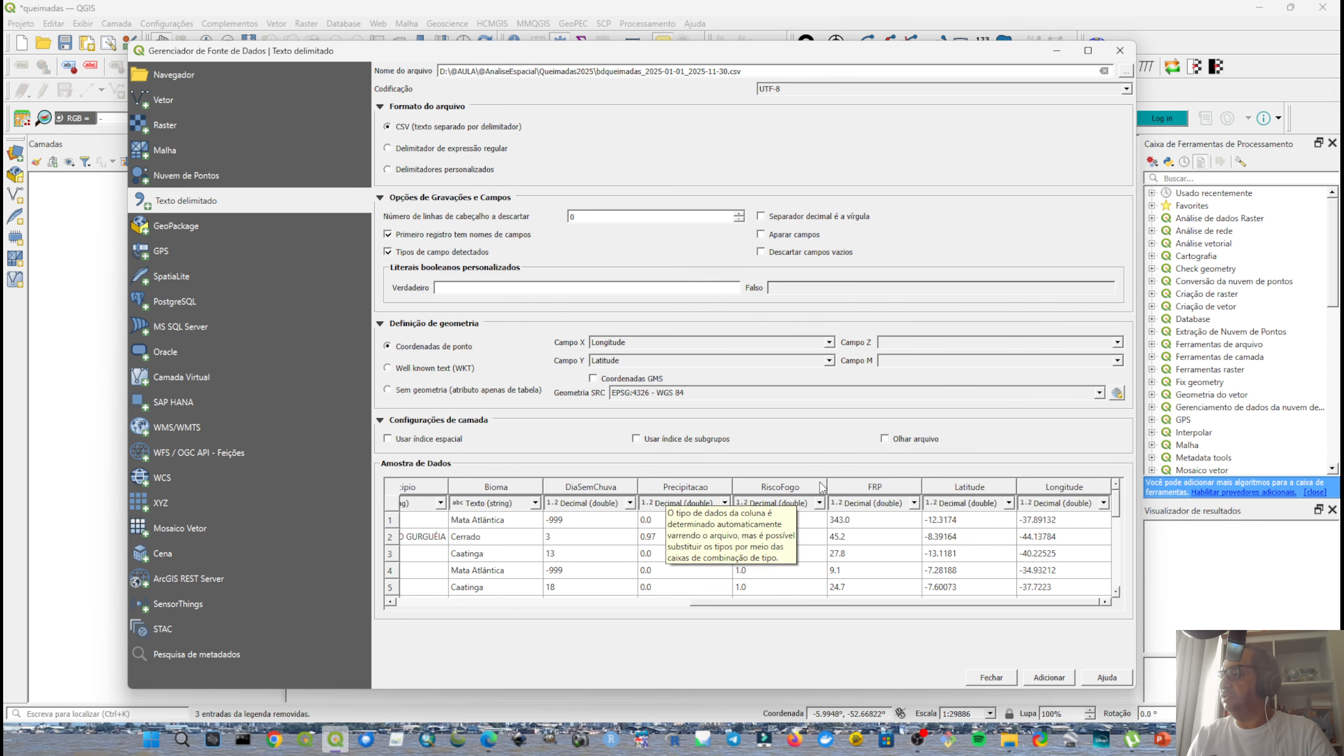
left_click(1050, 683)
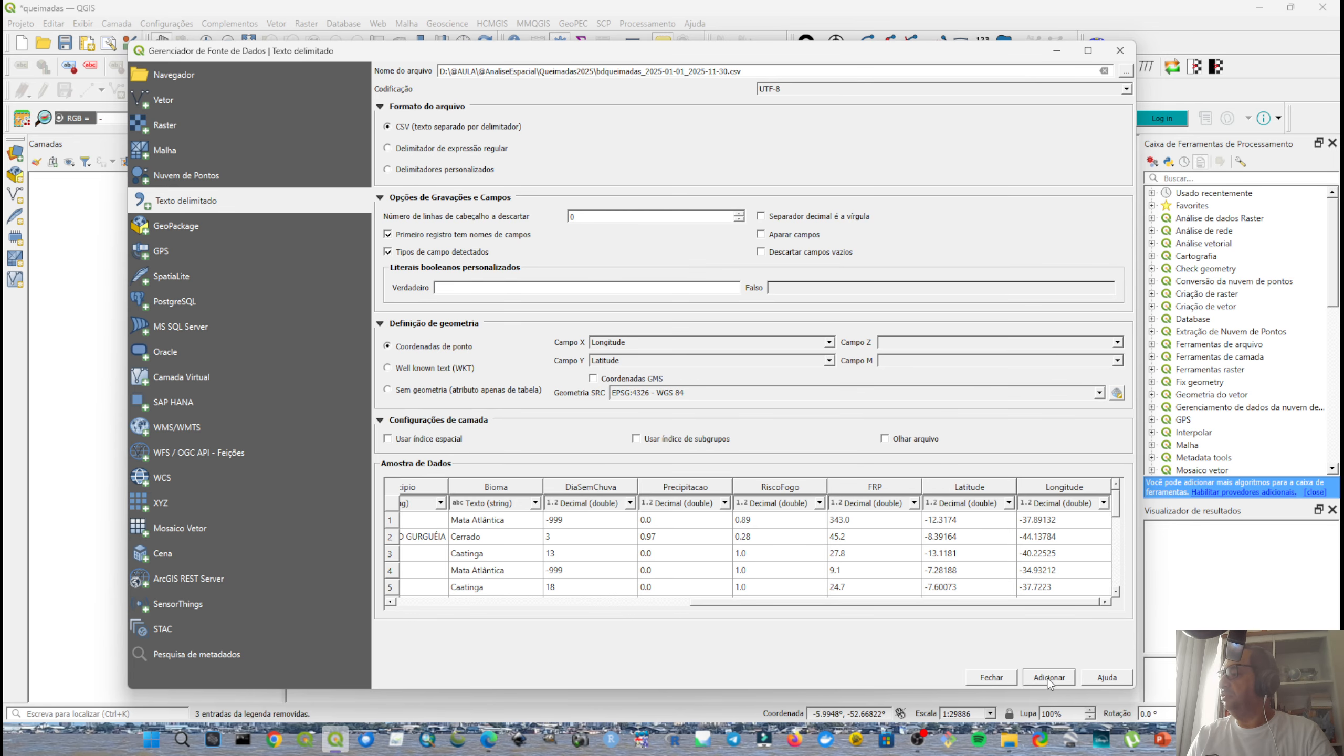
left_click(995, 683)
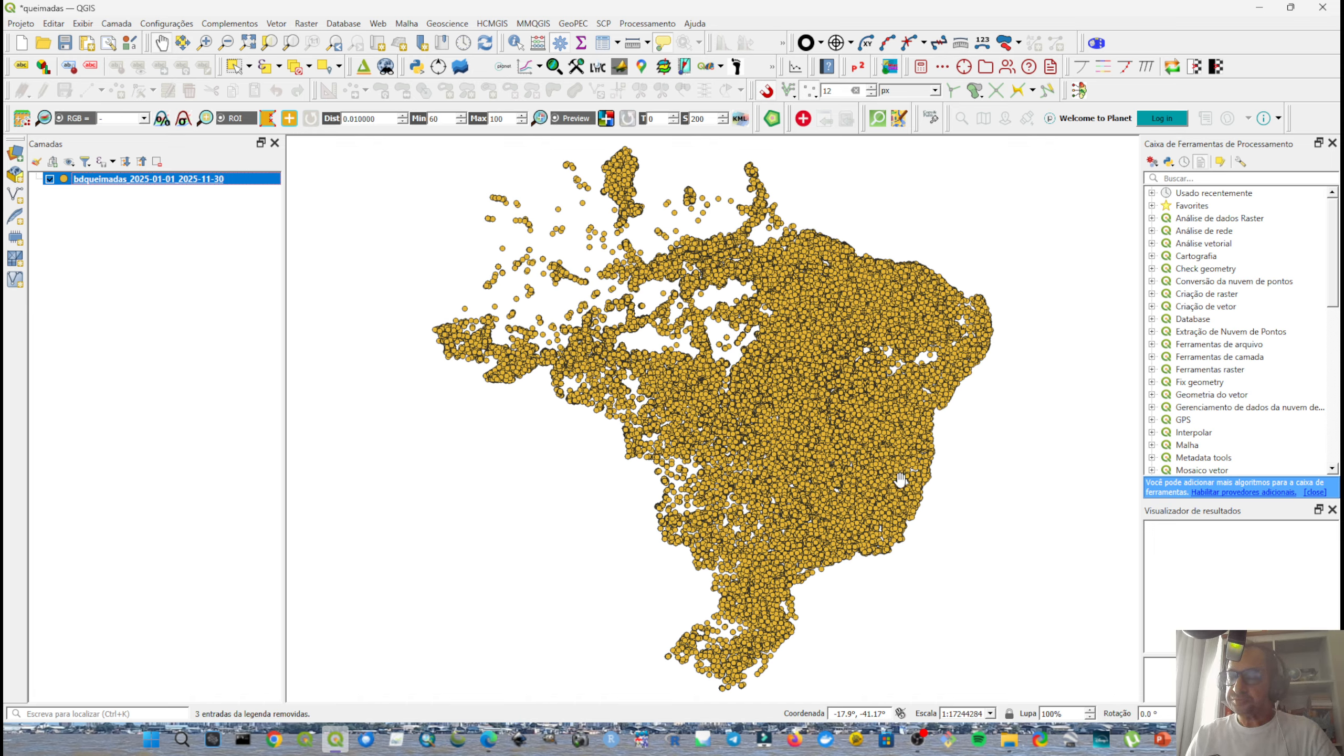
Start exporting the bdqueimadas layer as a shapefile and create a VideoAula folder inside Queimadas2025 for the output.
scroll(548, 363, "down", 1)
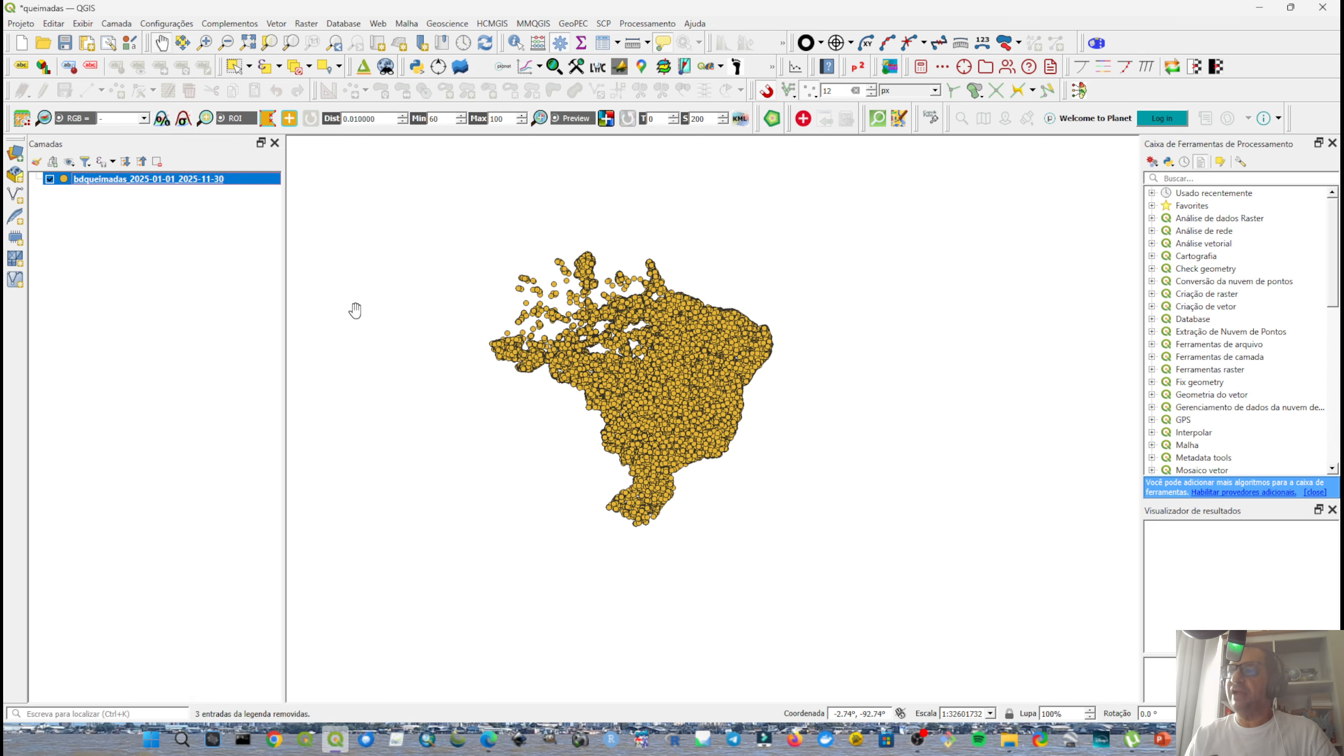
right_click(188, 183)
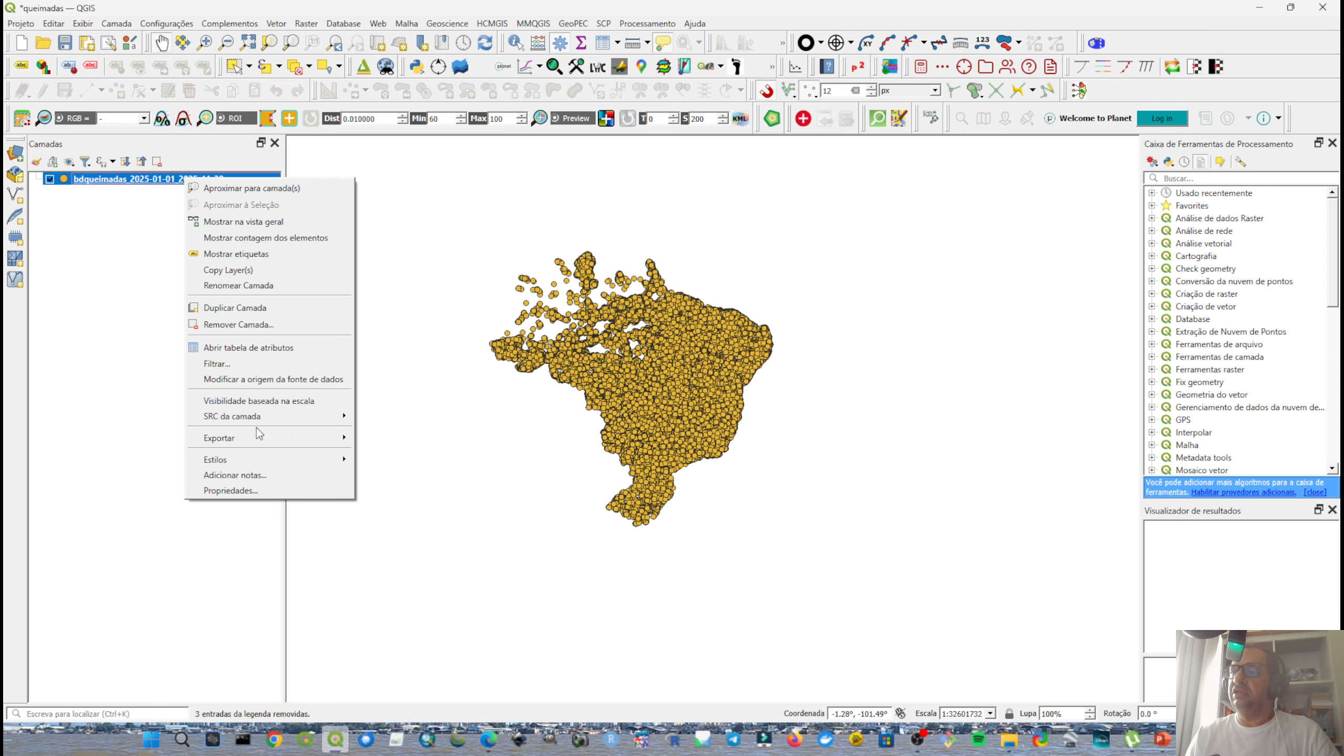
mouse_move(264, 443)
left_click(384, 438)
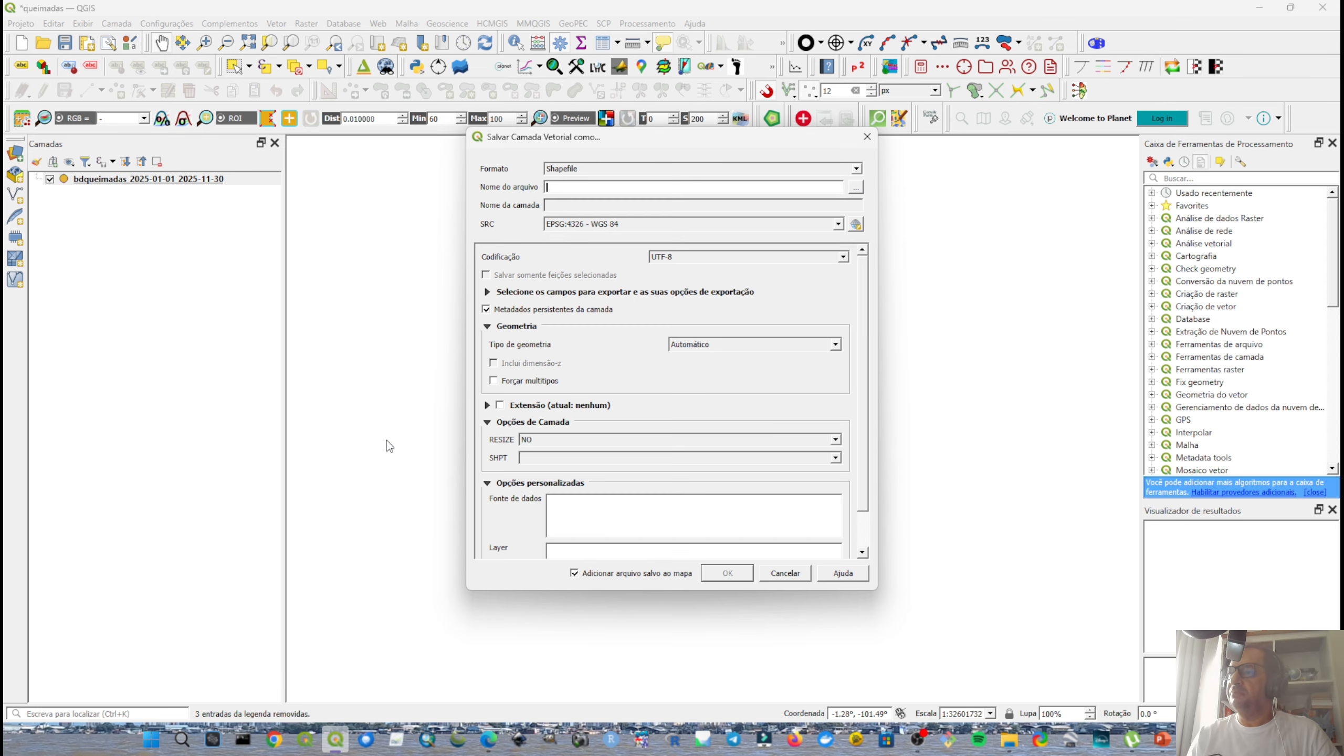
left_click(858, 189)
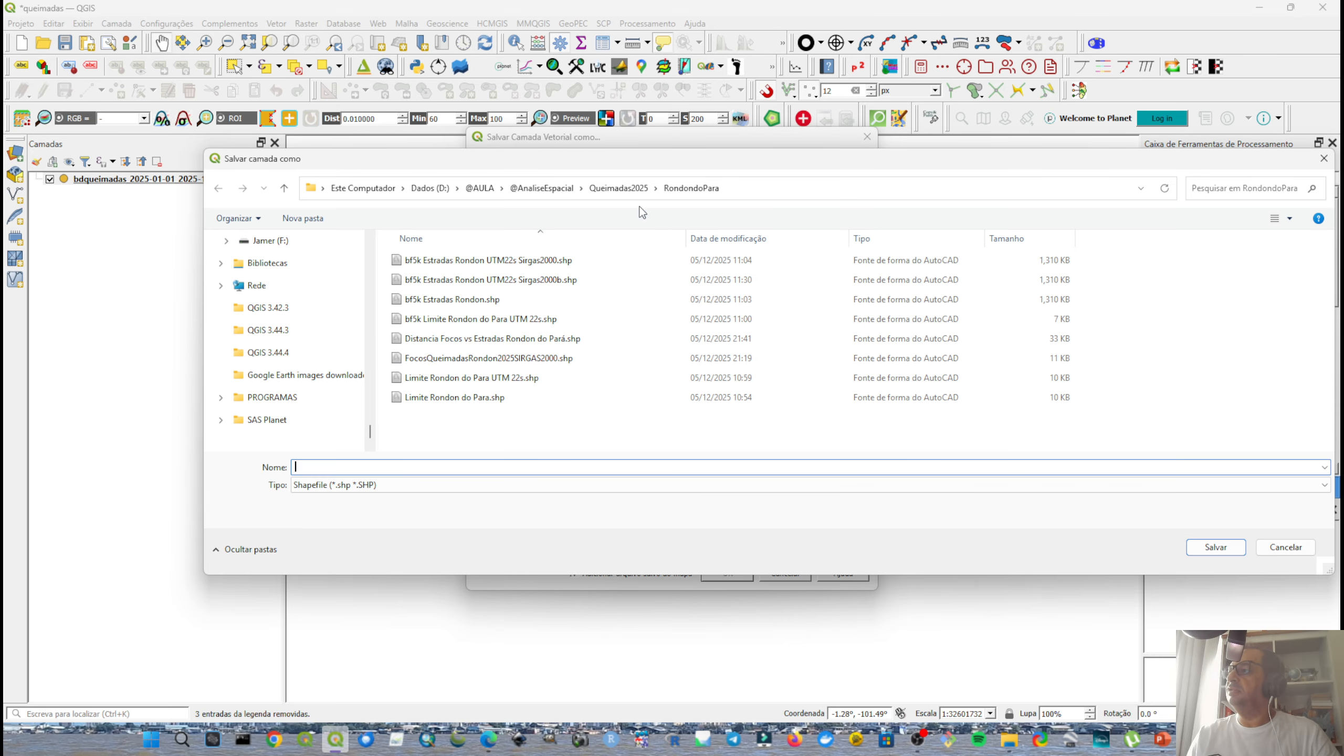
left_click(618, 188)
right_click(502, 441)
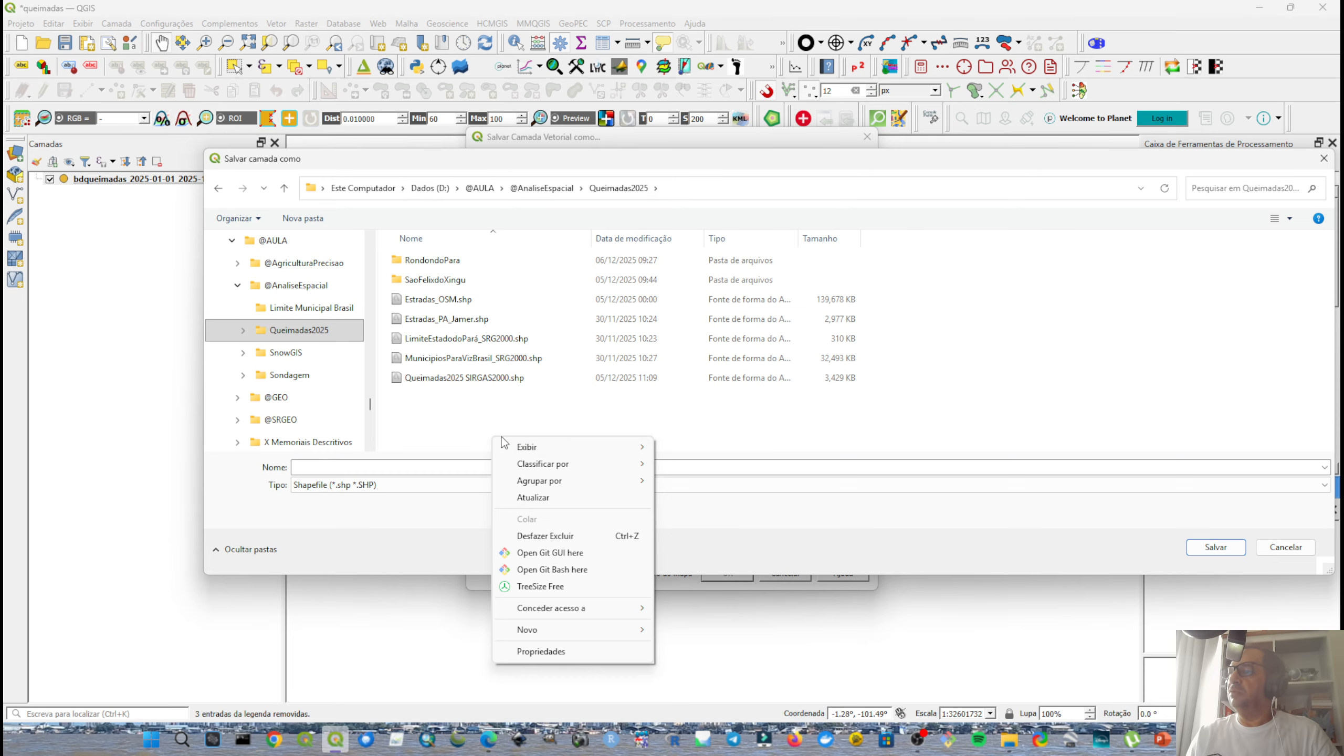
mouse_move(559, 633)
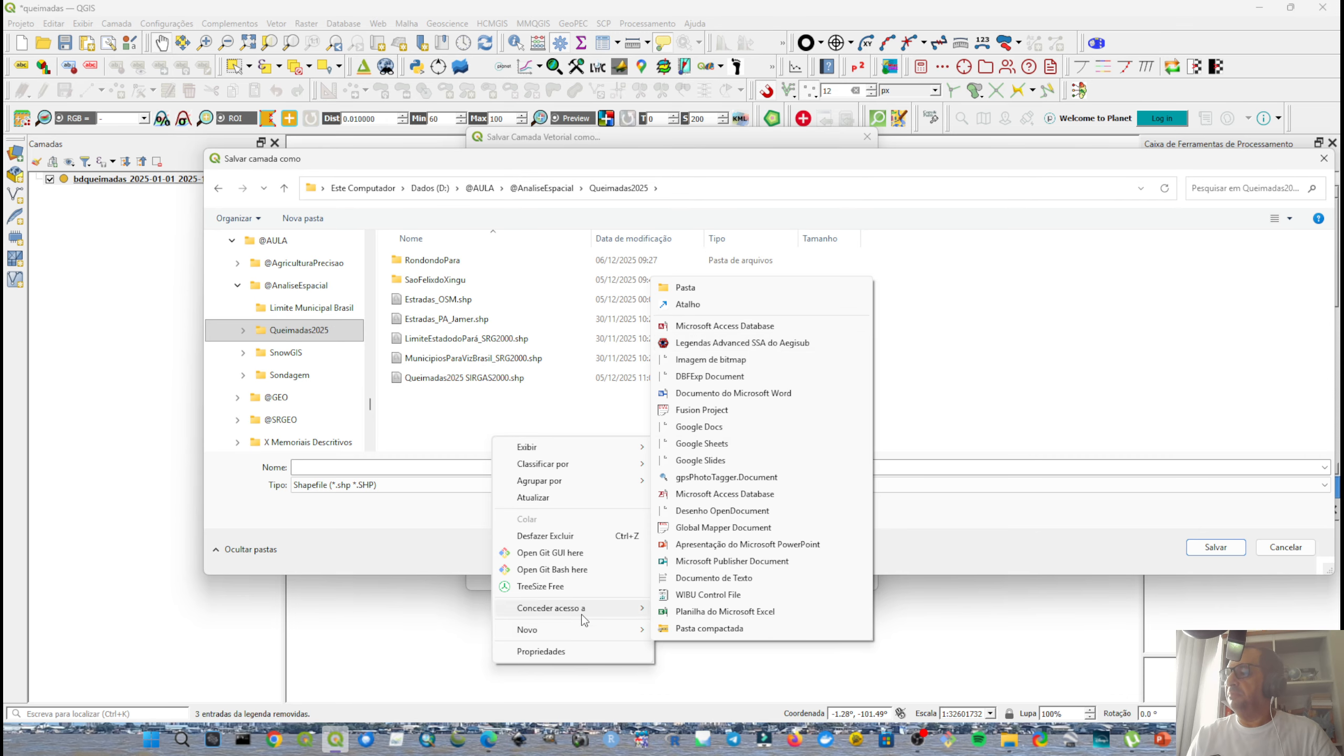
left_click(684, 289)
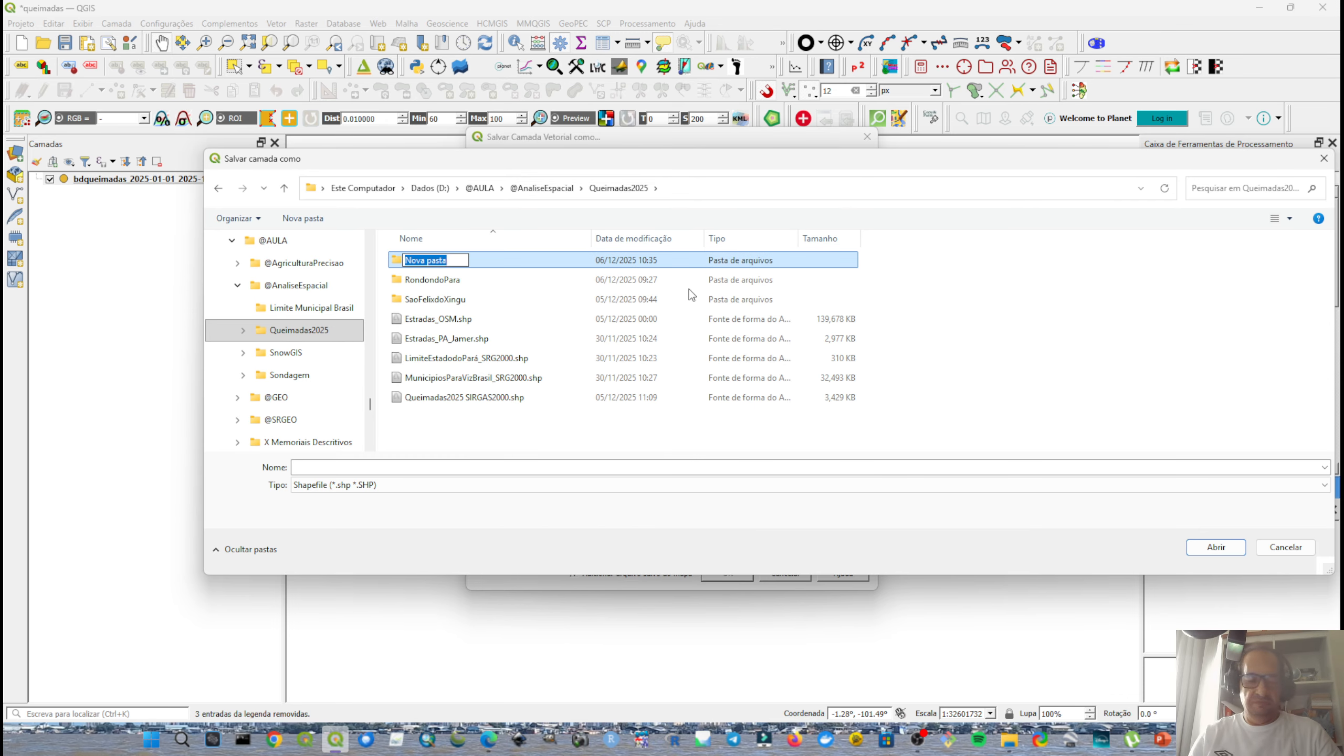
type("V")
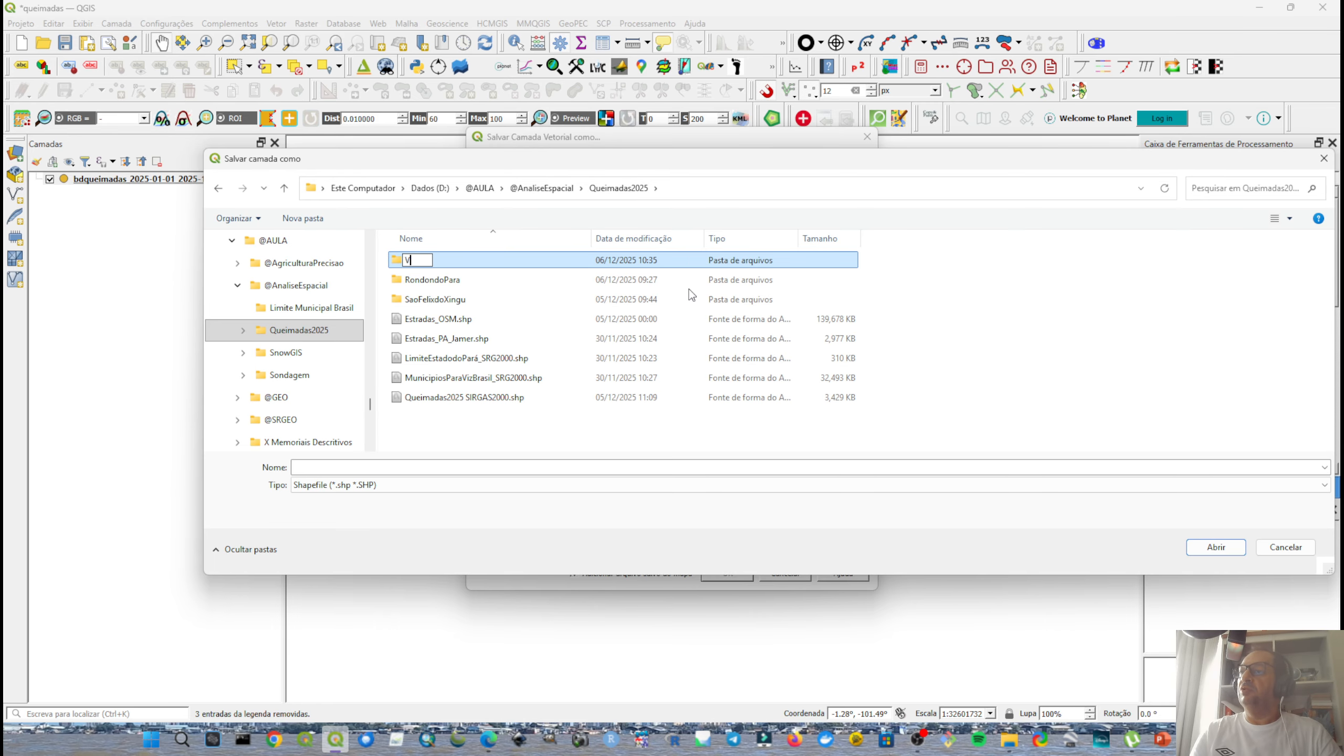
type("ideo")
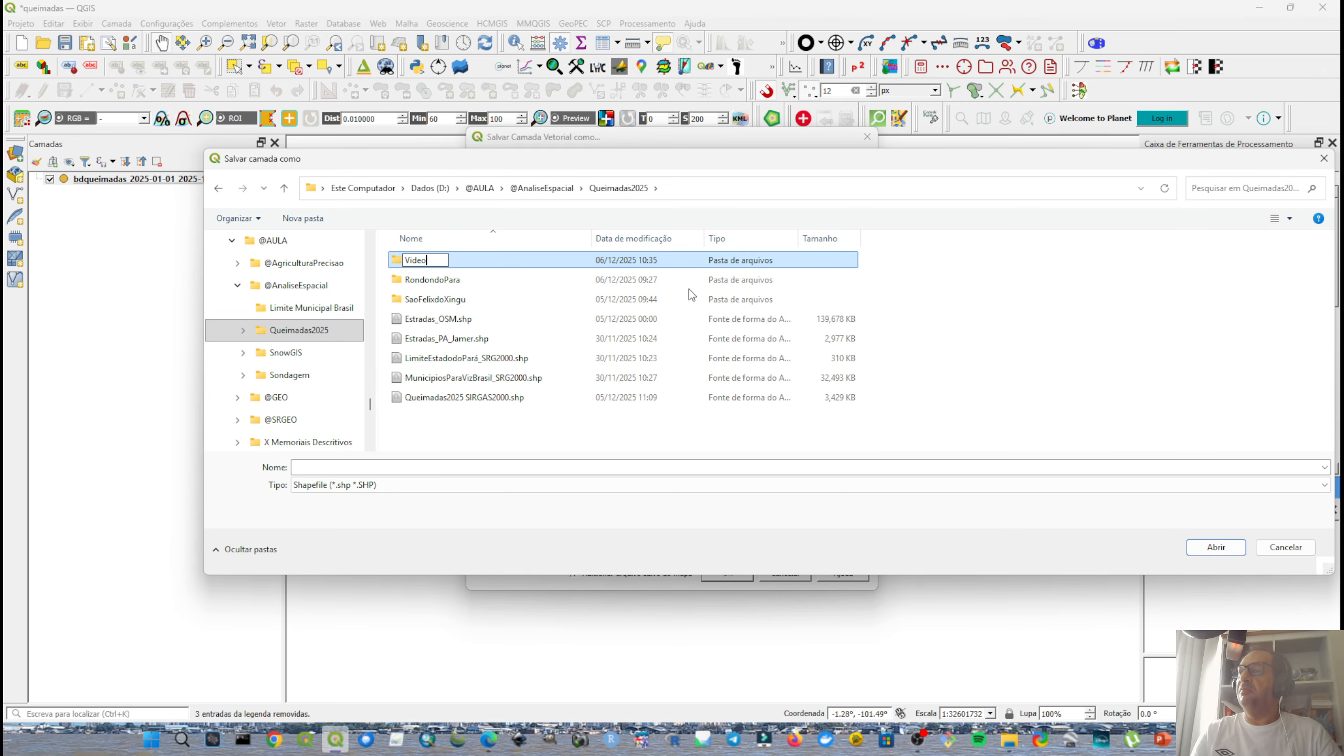
type("Aula")
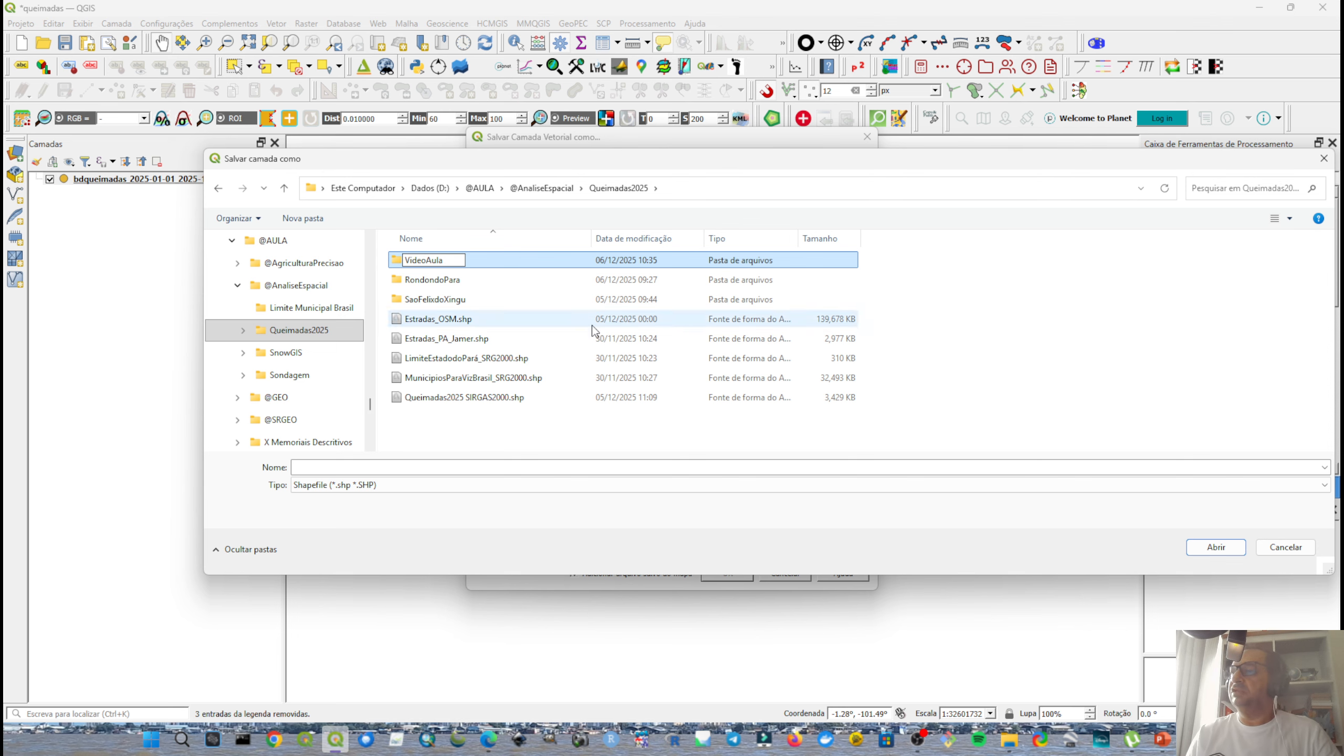
left_click(400, 260)
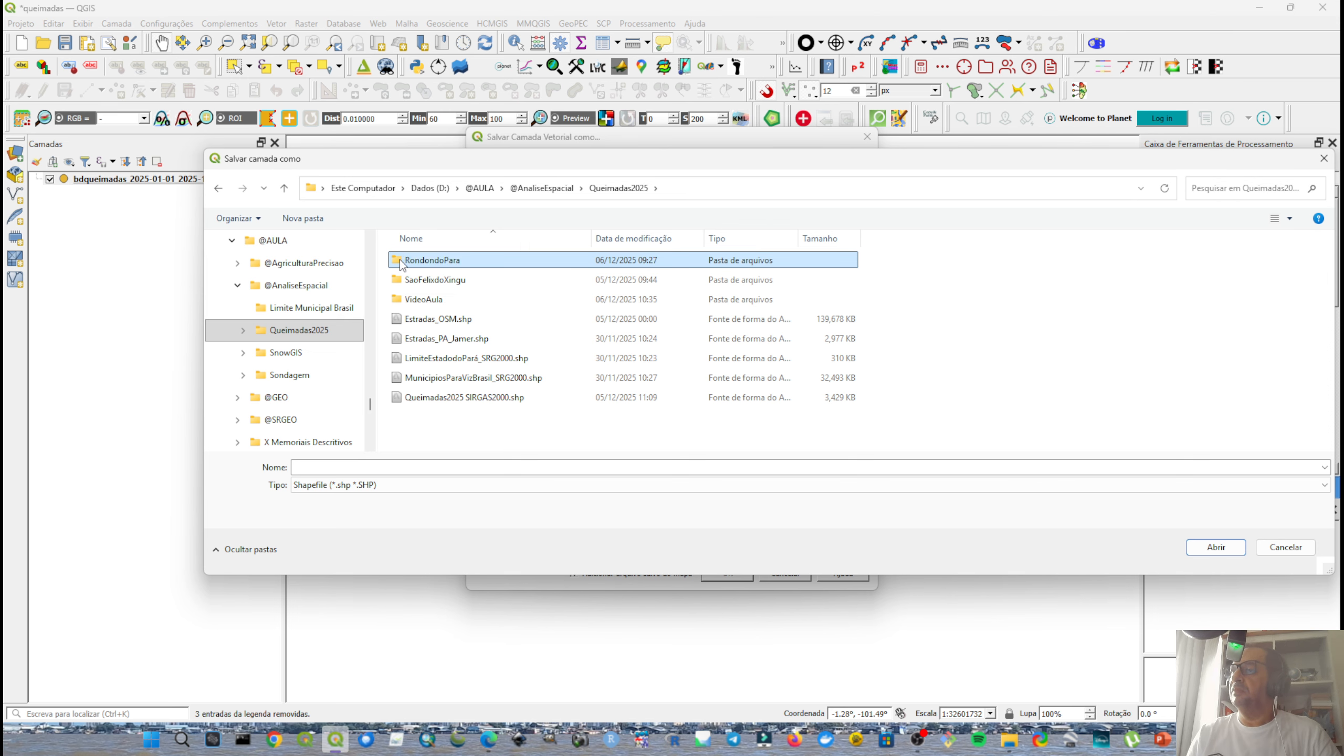
Set the export's output file to FocosQueimadas in the VideoAula folder.
double_click(401, 299)
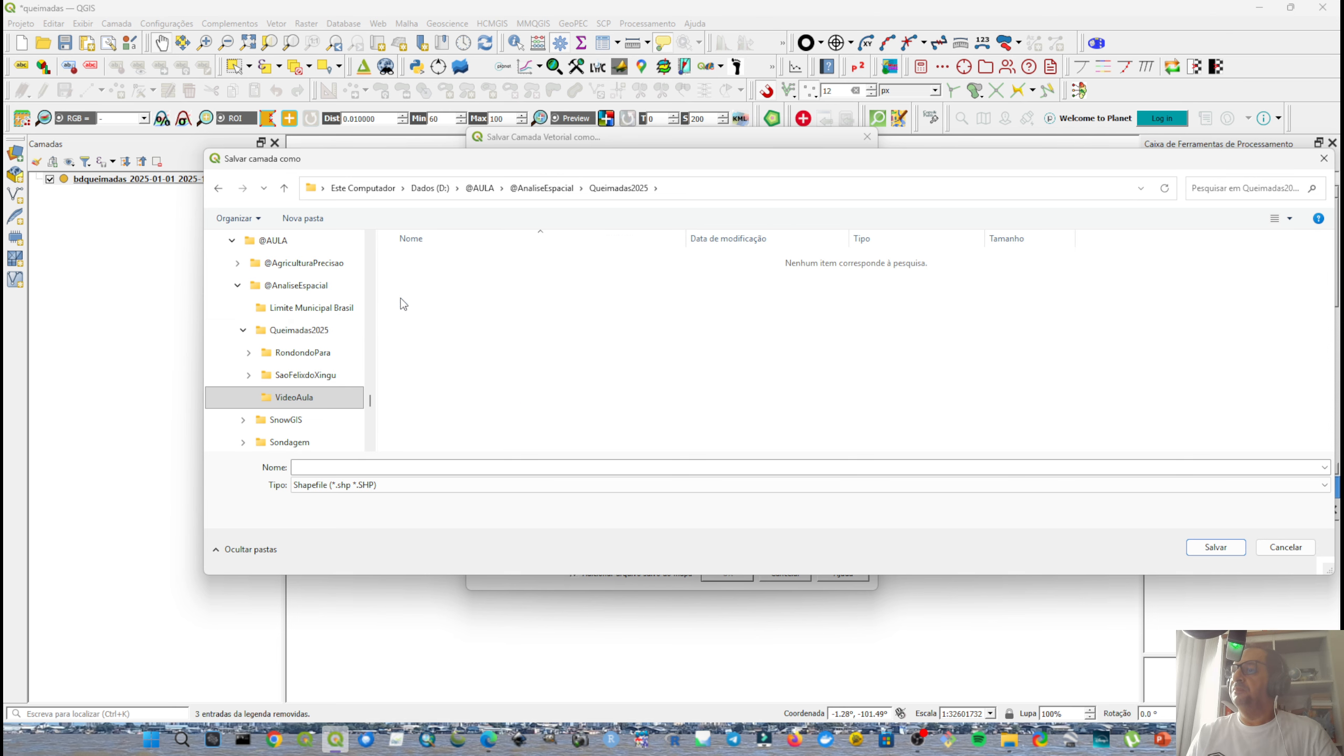
left_click(390, 467)
type("F")
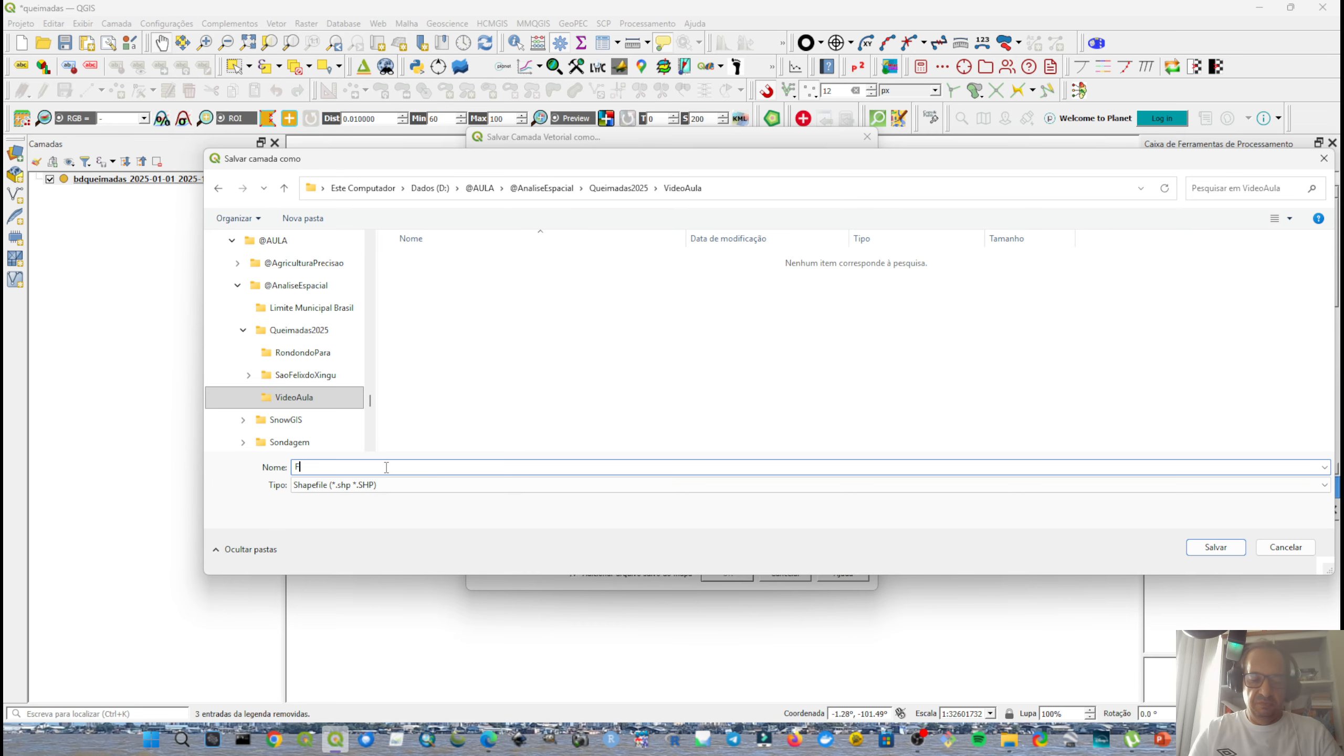
type("ocosQueimad")
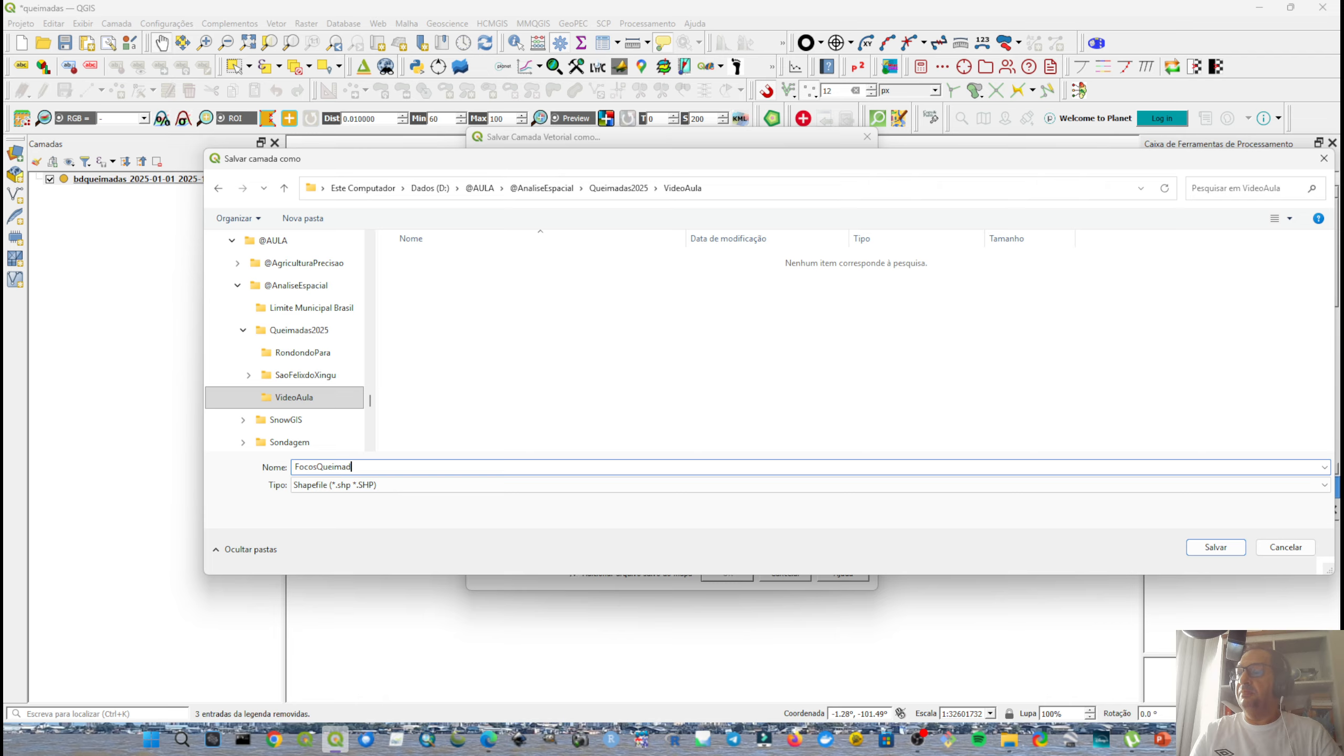
type("as")
key("Return")
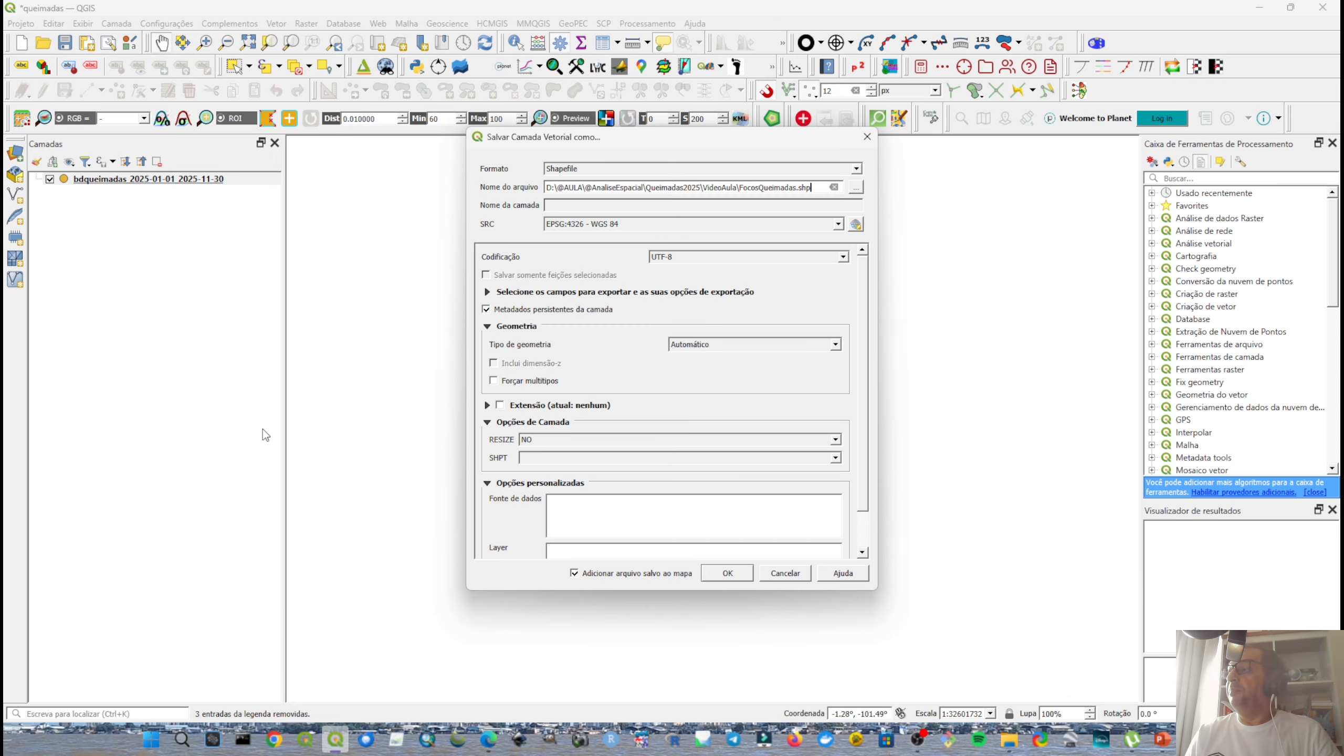
Set the export's coordinate system to EPSG:4674 - SIRGAS 2000 and save the shapefile, adding it to the map.
left_click(589, 227)
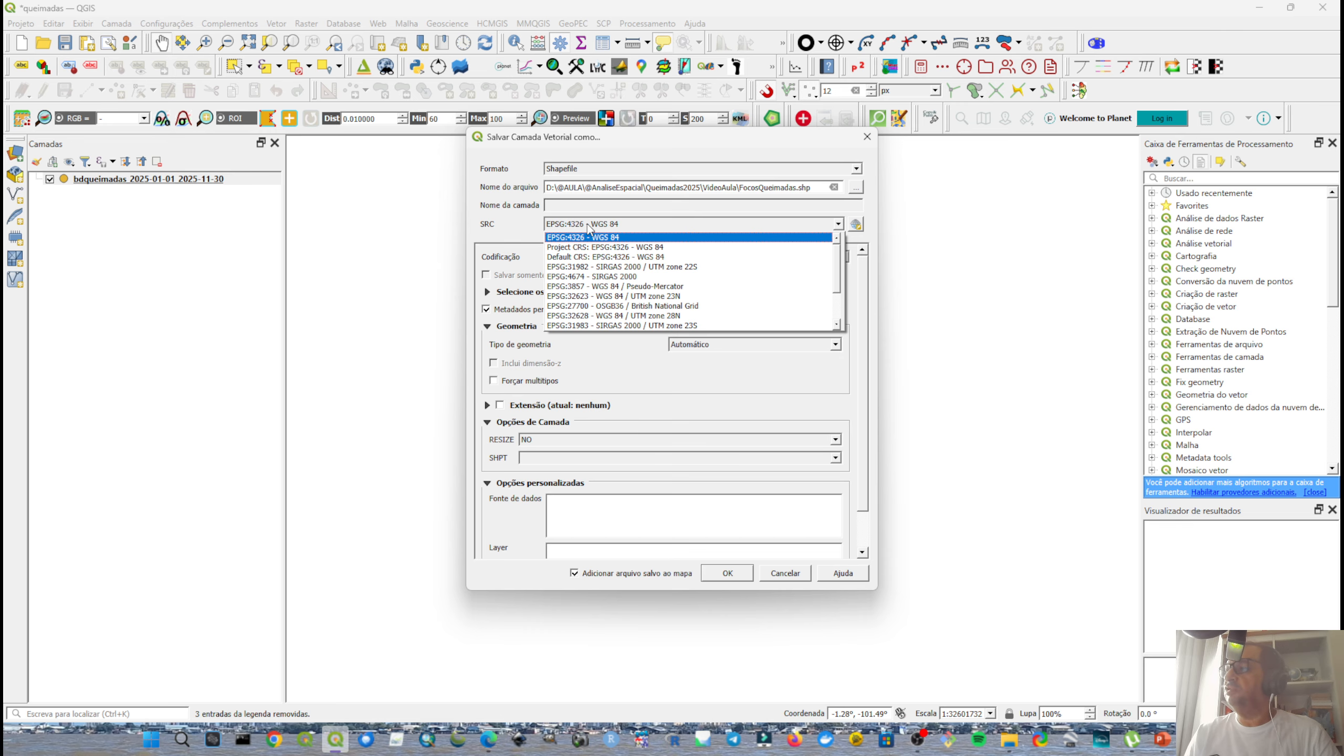
left_click(594, 276)
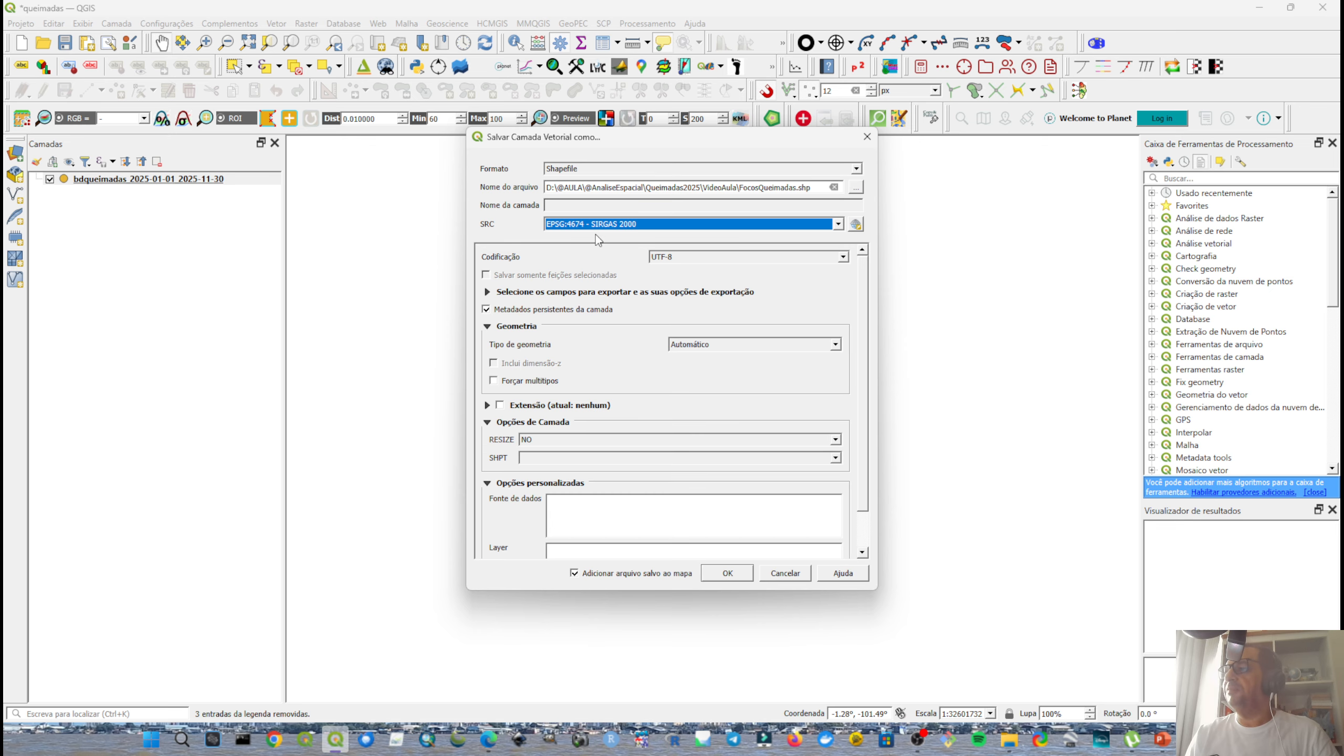
left_click(724, 576)
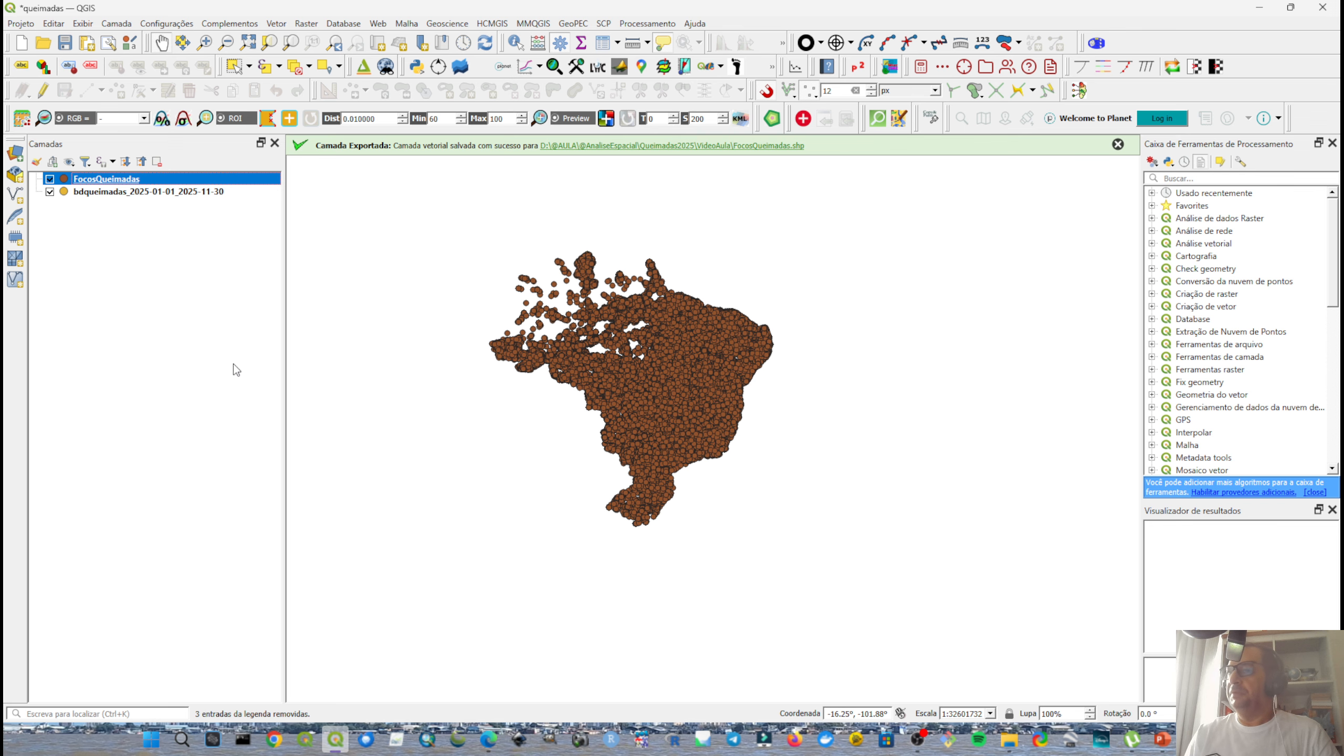
Remove the original bdqueimadas_2025-01-01_2025-11-30 layer from the project and dismiss the export message.
left_click(87, 193)
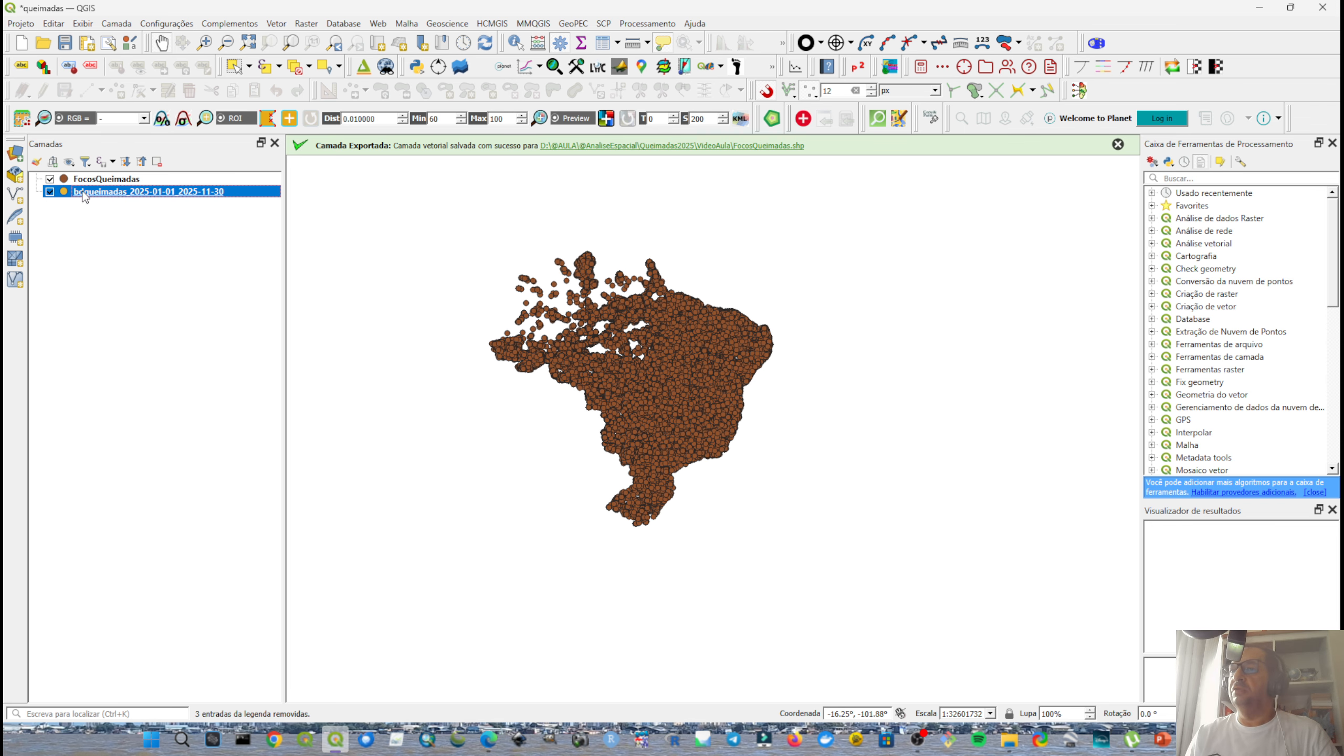
right_click(85, 197)
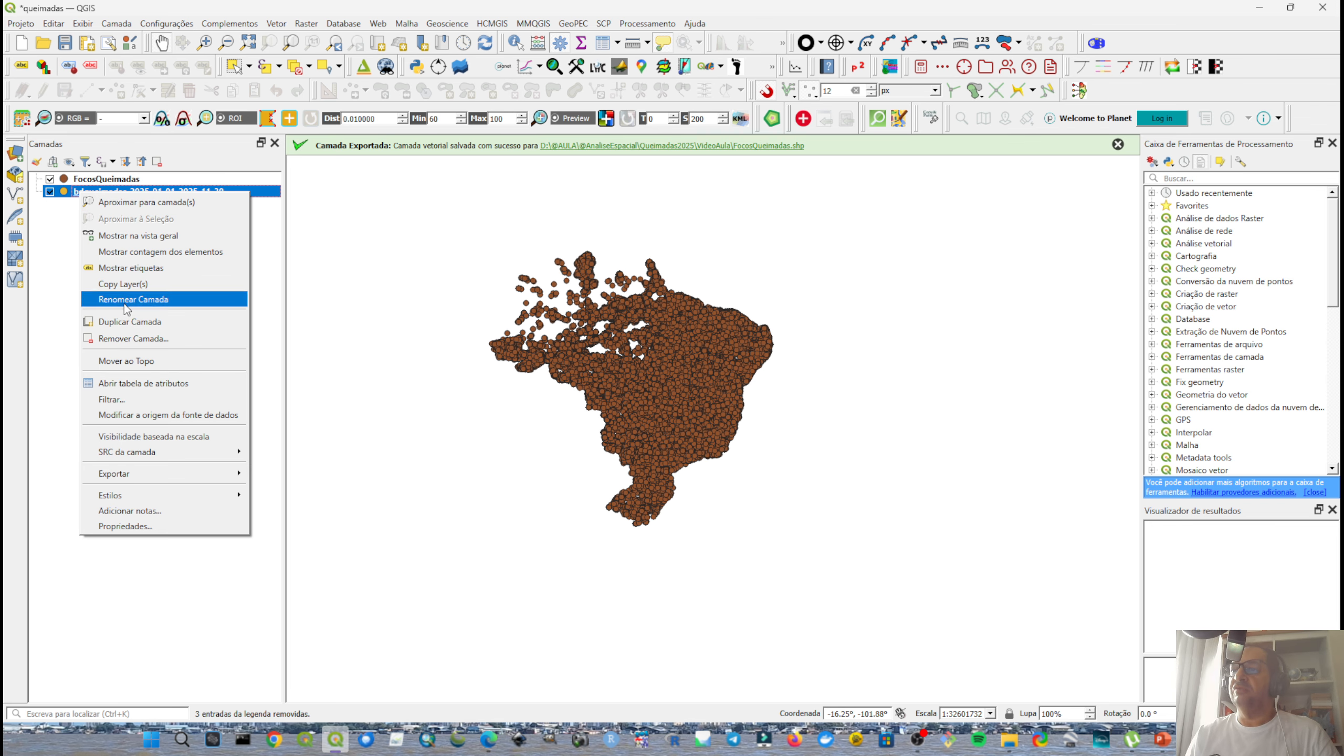
left_click(134, 338)
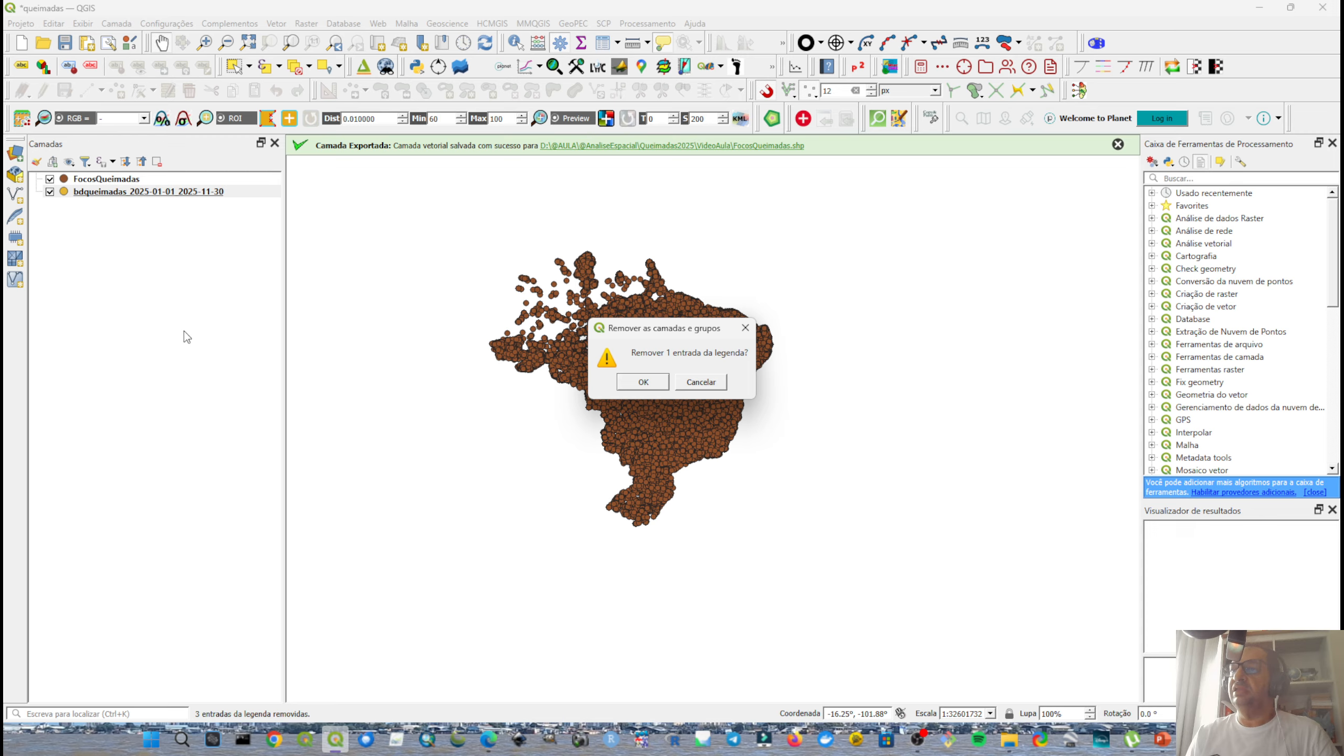
left_click(641, 382)
left_click(1117, 145)
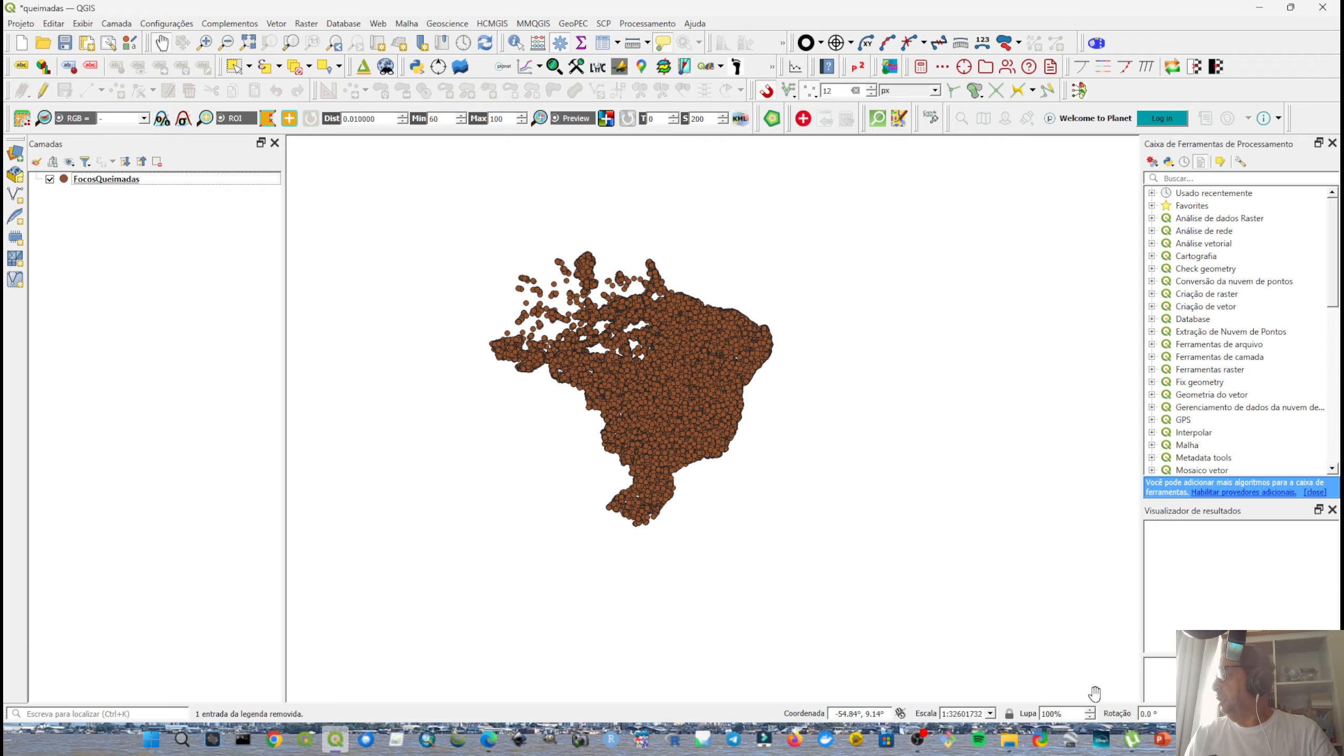
Set the project's coordinate reference system to EPSG:4674 - SIRGAS 2000.
left_click(1281, 713)
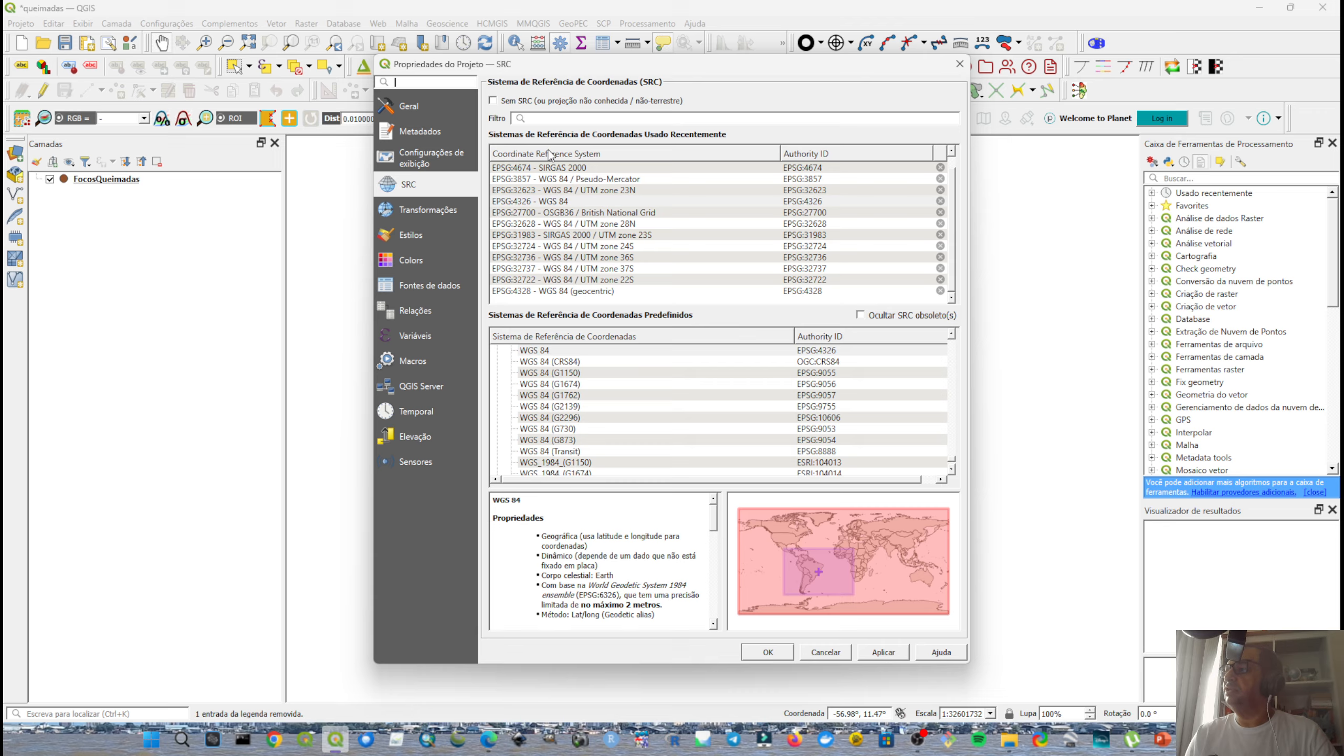
left_click(557, 168)
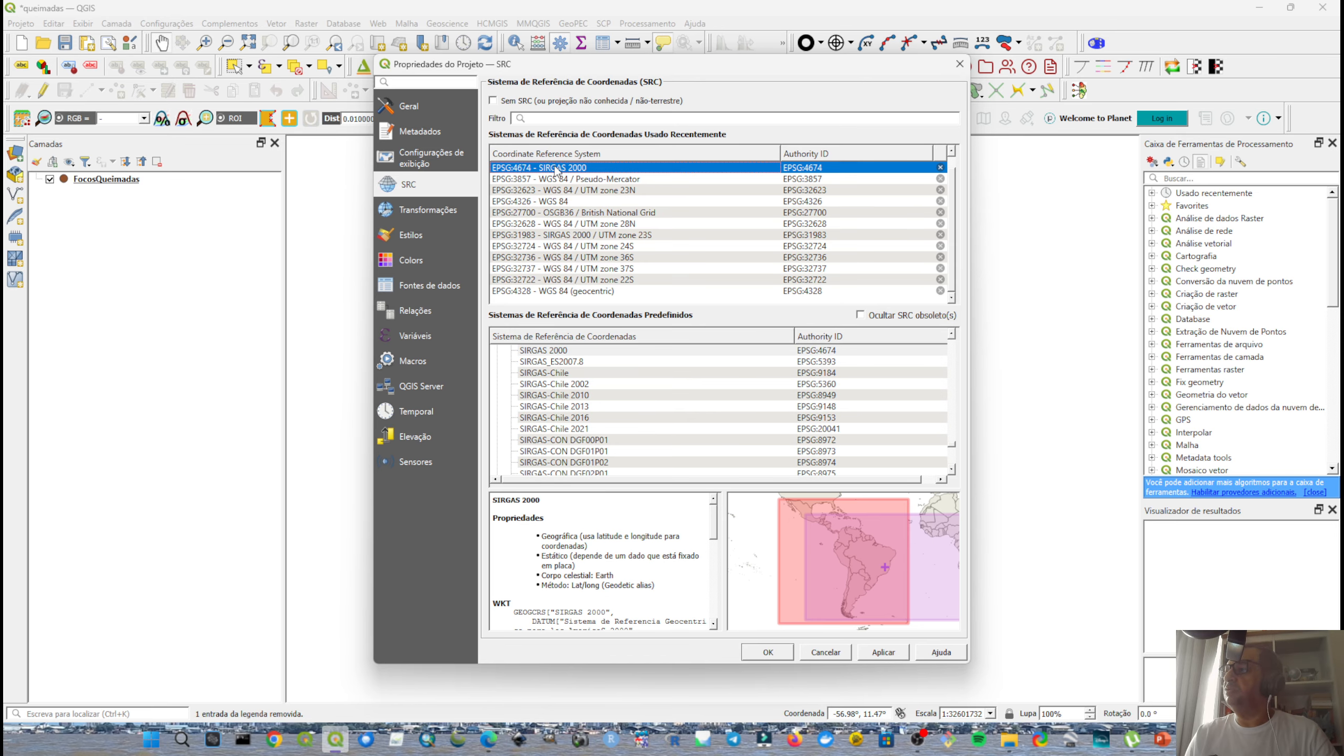
left_click(768, 652)
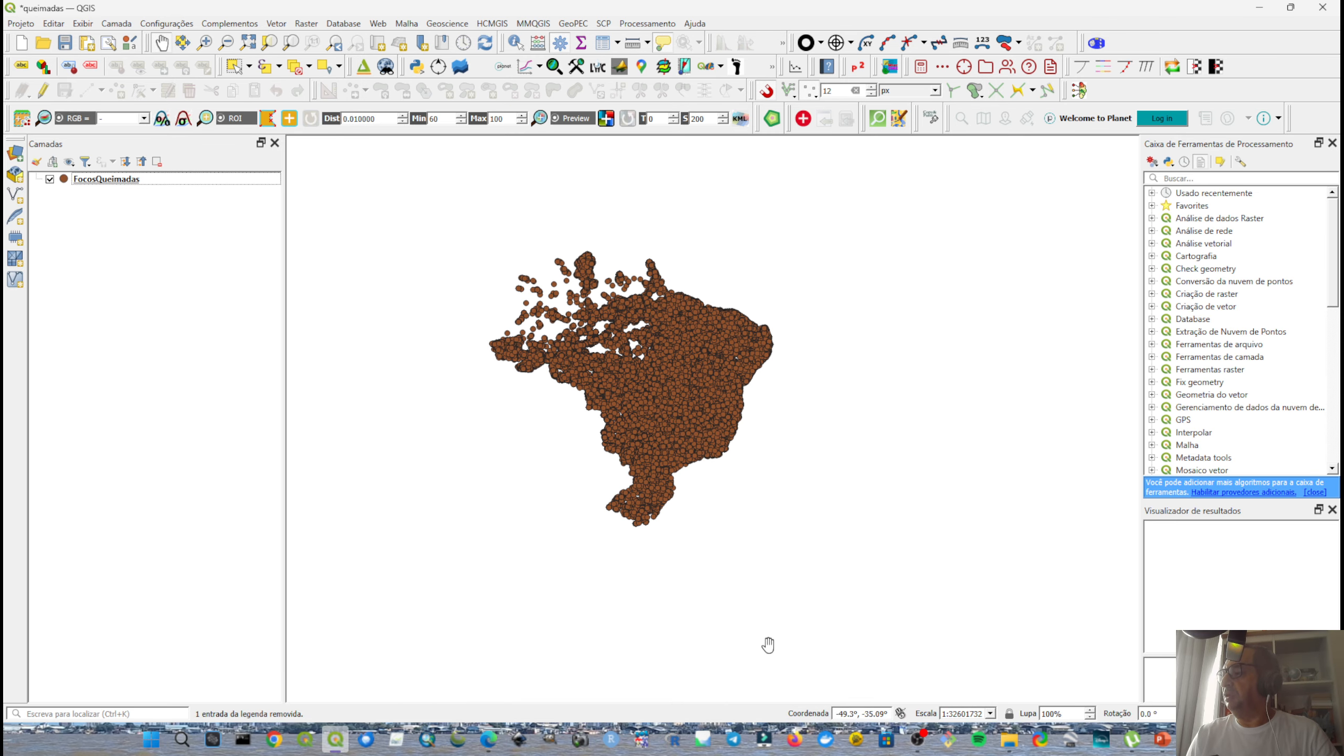
right_click(222, 180)
left_click(238, 191)
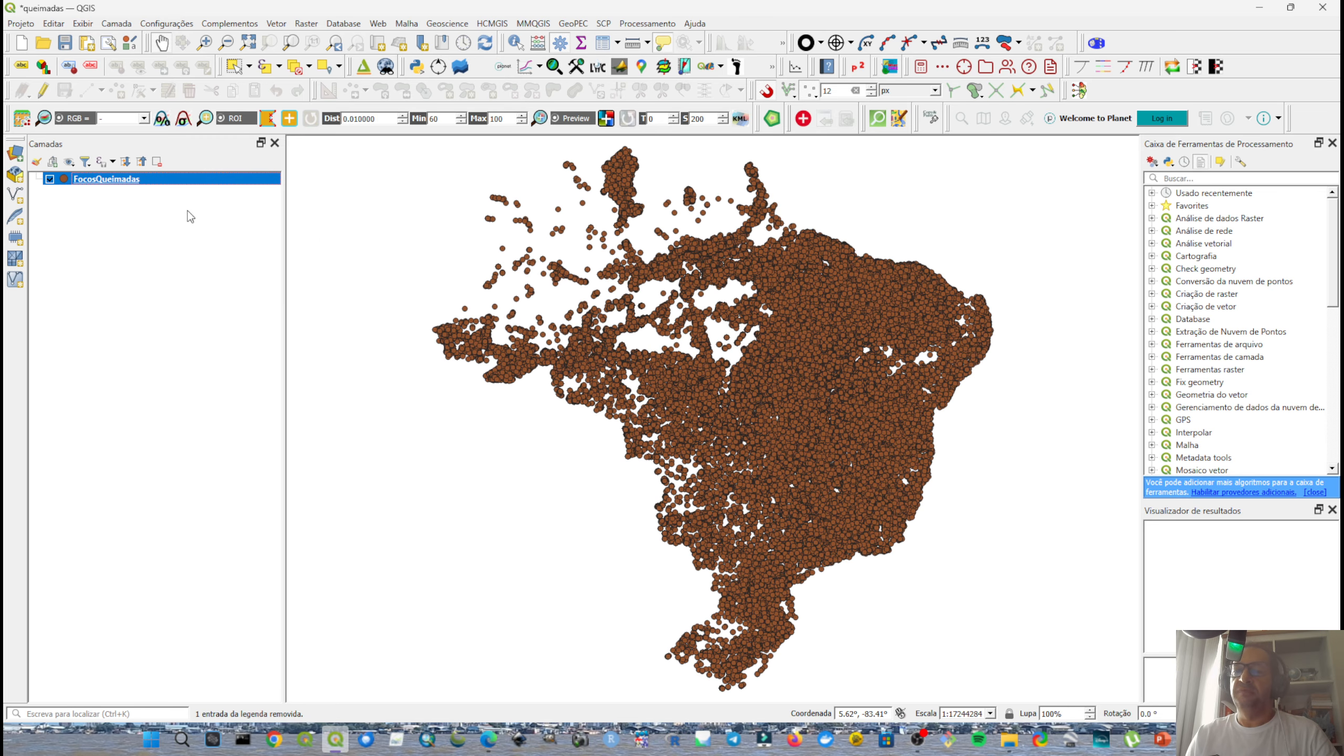
left_click(15, 154)
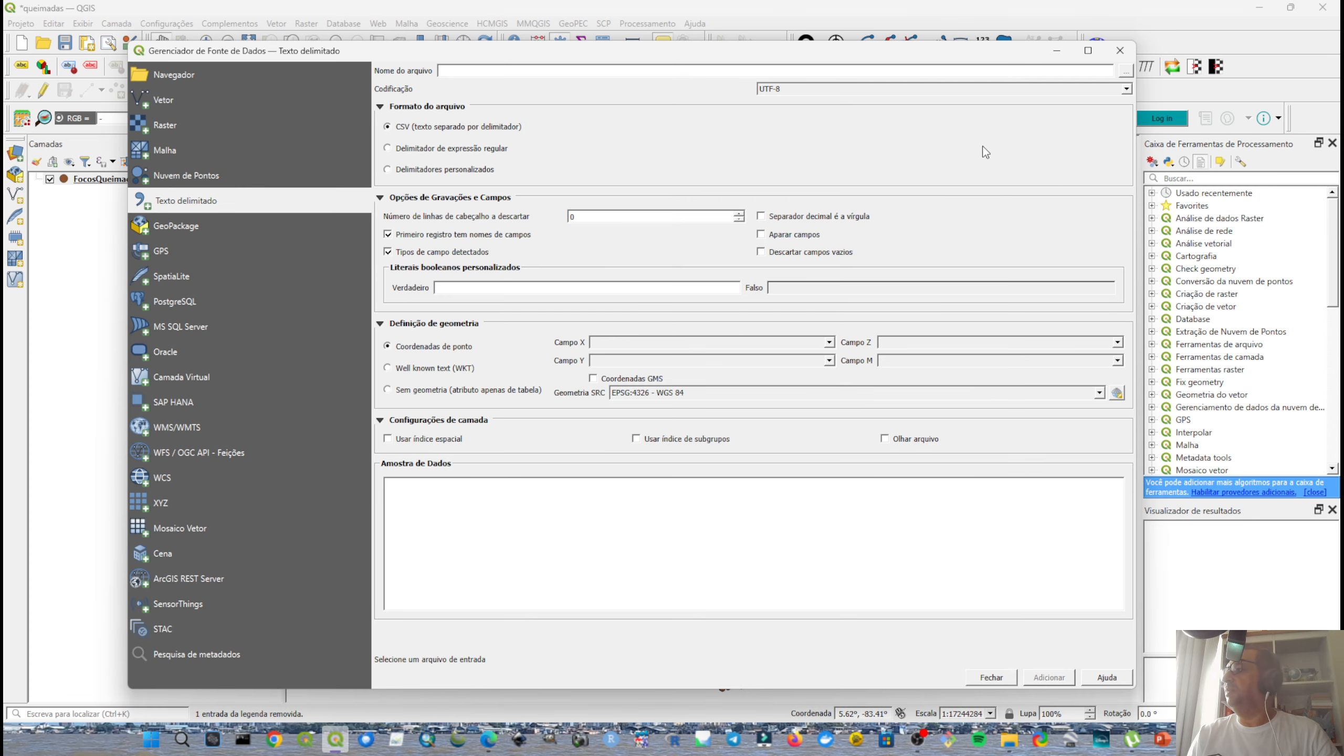
left_click(1125, 72)
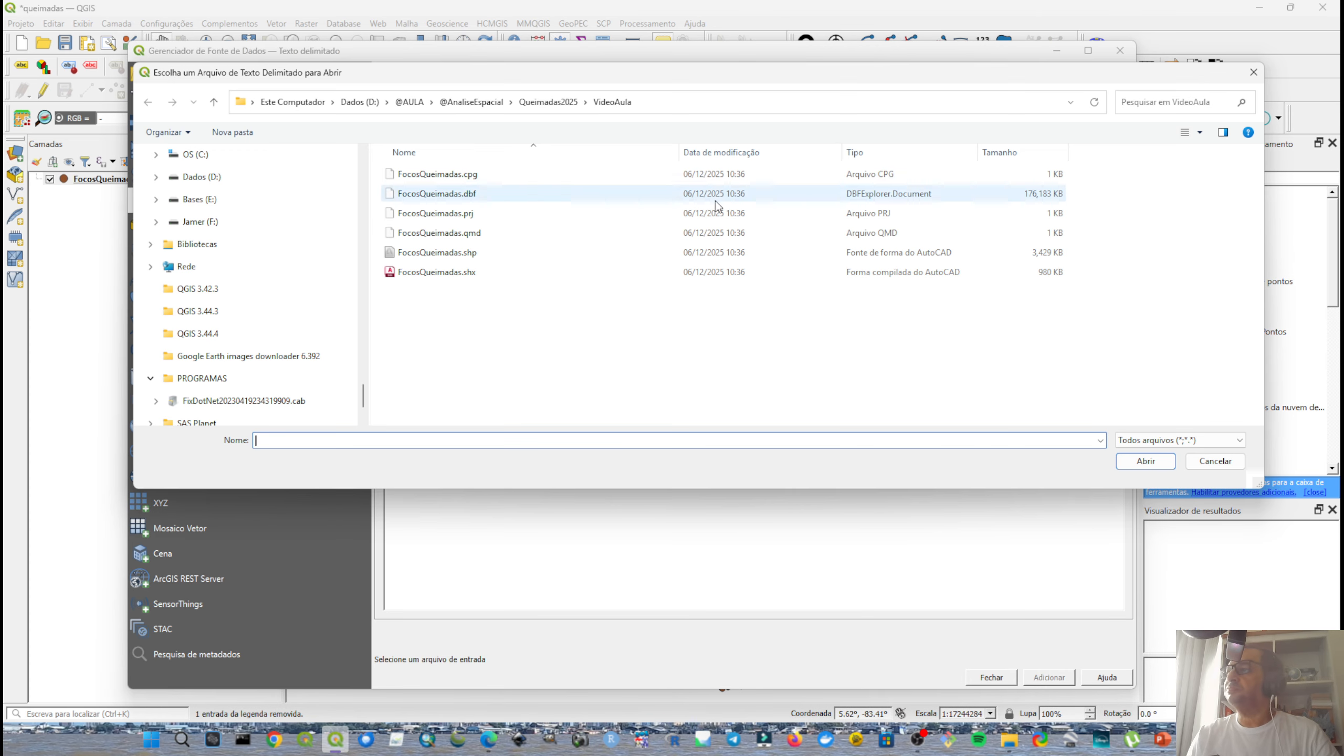
left_click(535, 103)
left_click(507, 272)
scroll(509, 273, "down", 6)
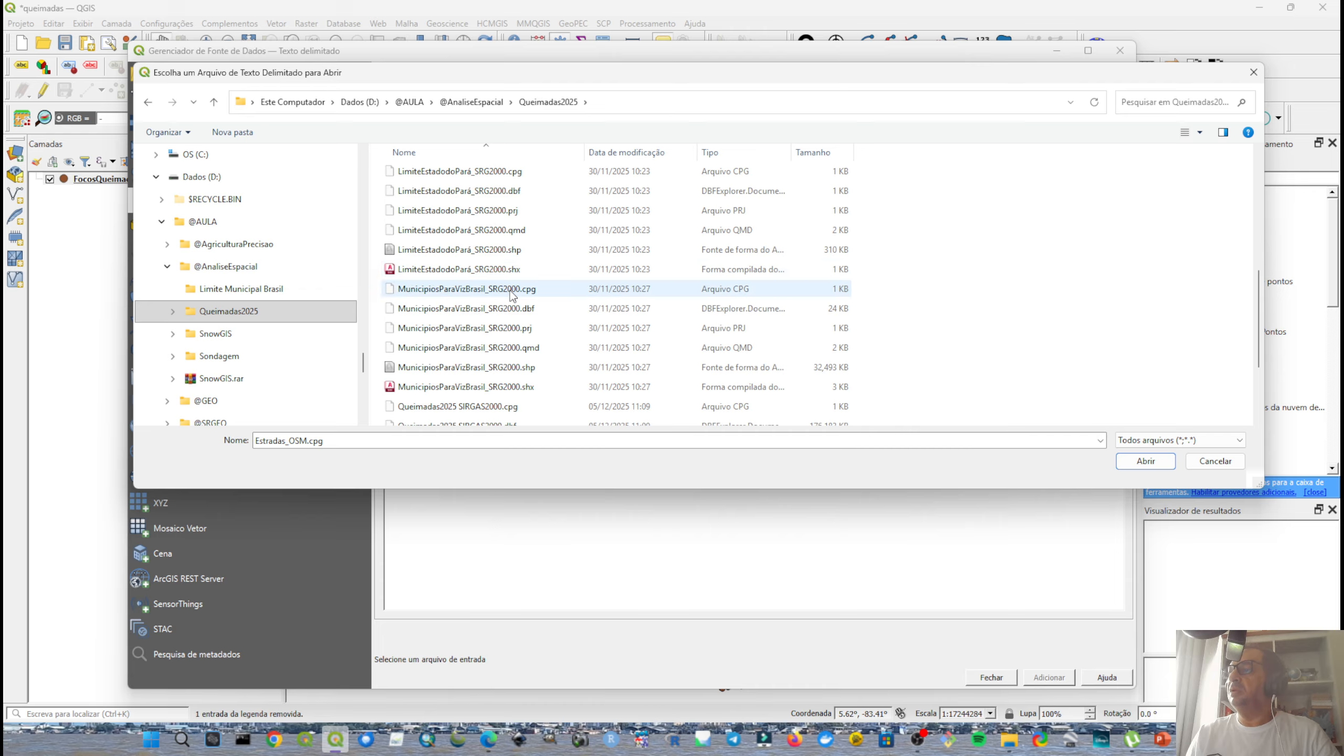
left_click(565, 368)
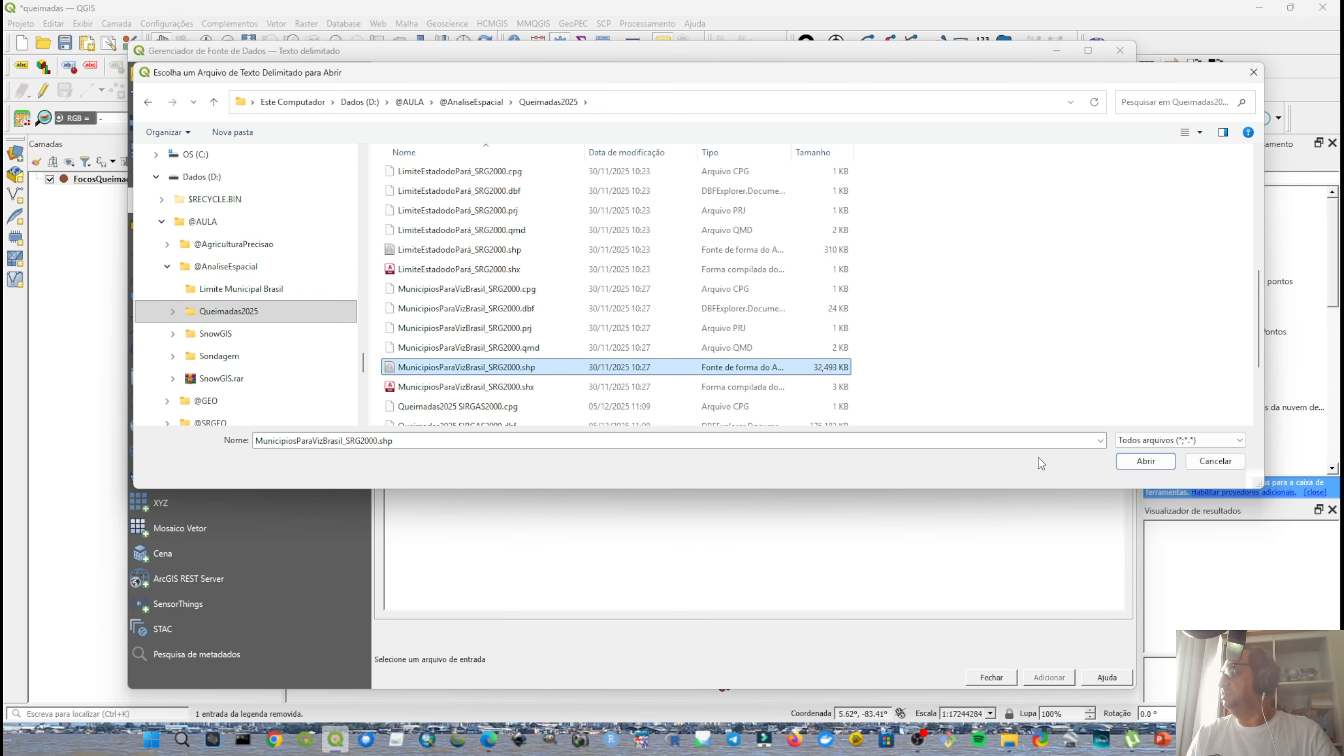
left_click(1145, 460)
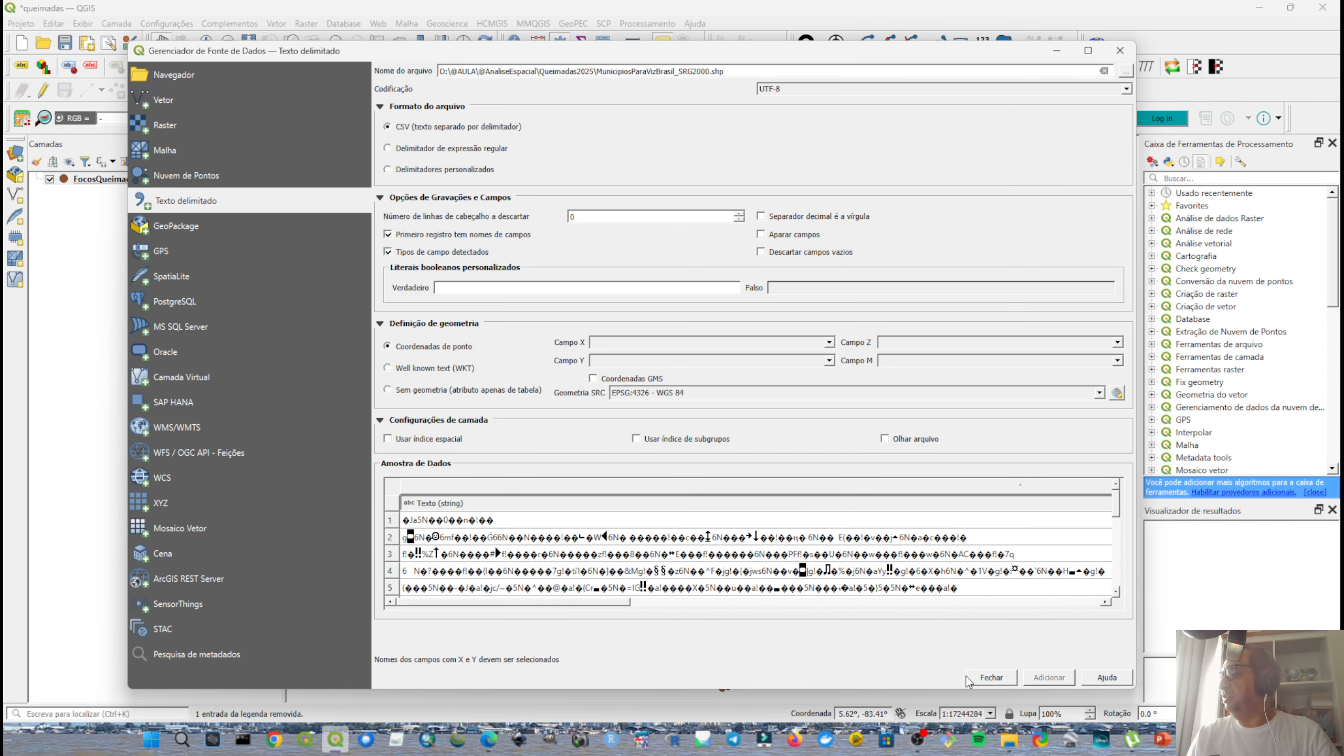
Add MunicipiosParaVizBrasil_SRG2000.shp from the Queimadas2025 folder as a vector layer and place it below FocosQueimadas.
left_click(187, 99)
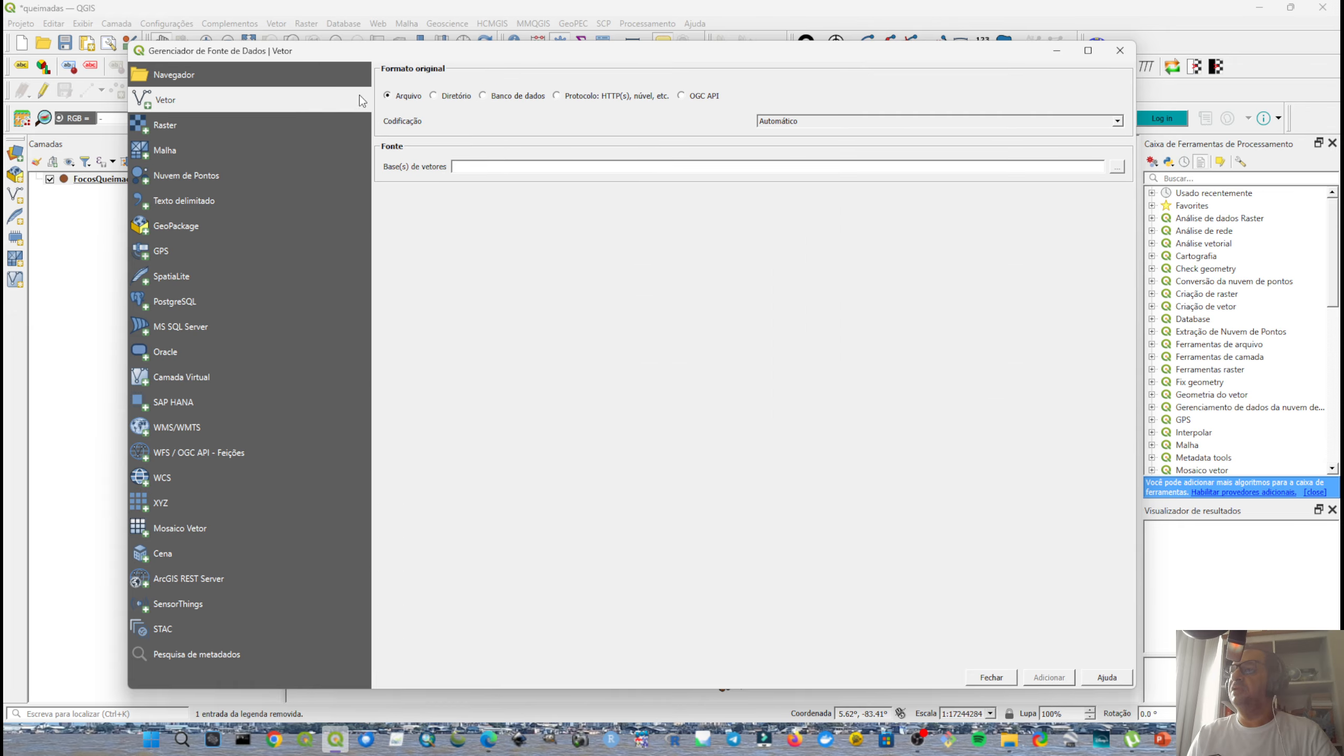
left_click(1118, 168)
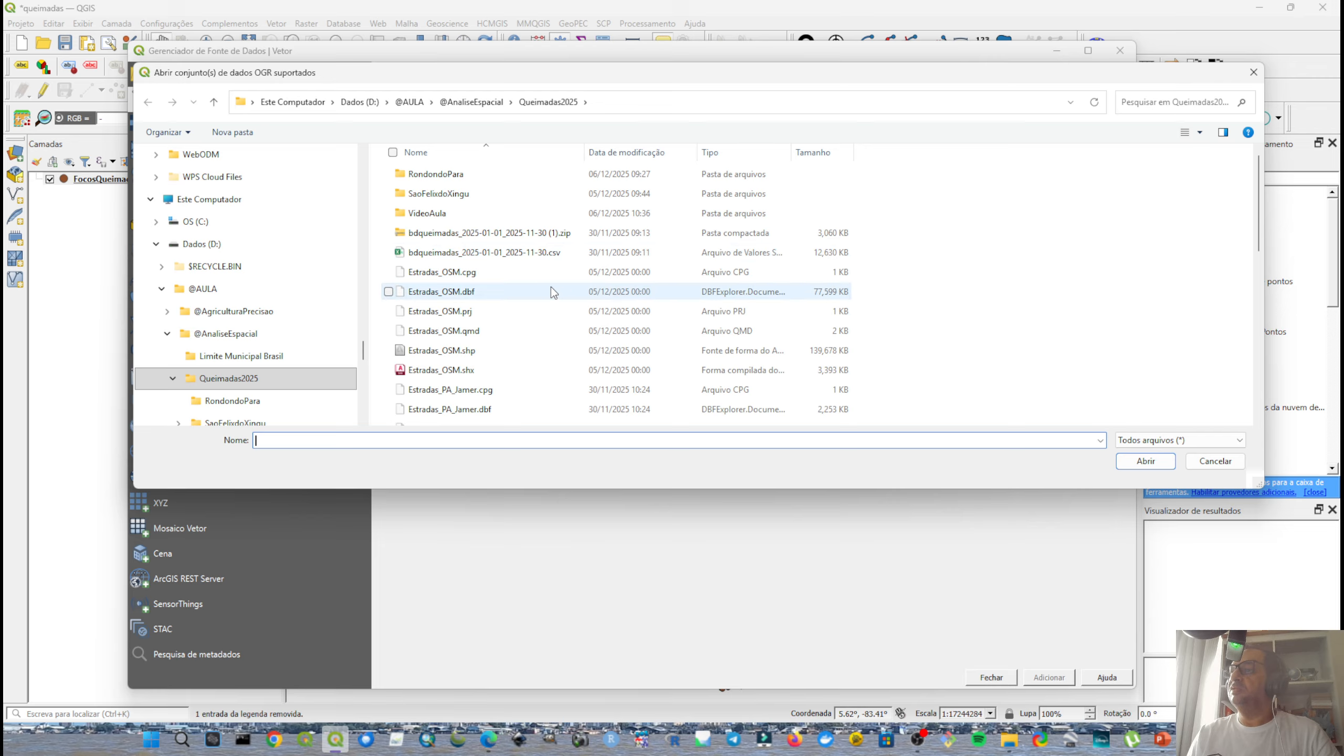
left_click(645, 313)
scroll(645, 317, "down", 7)
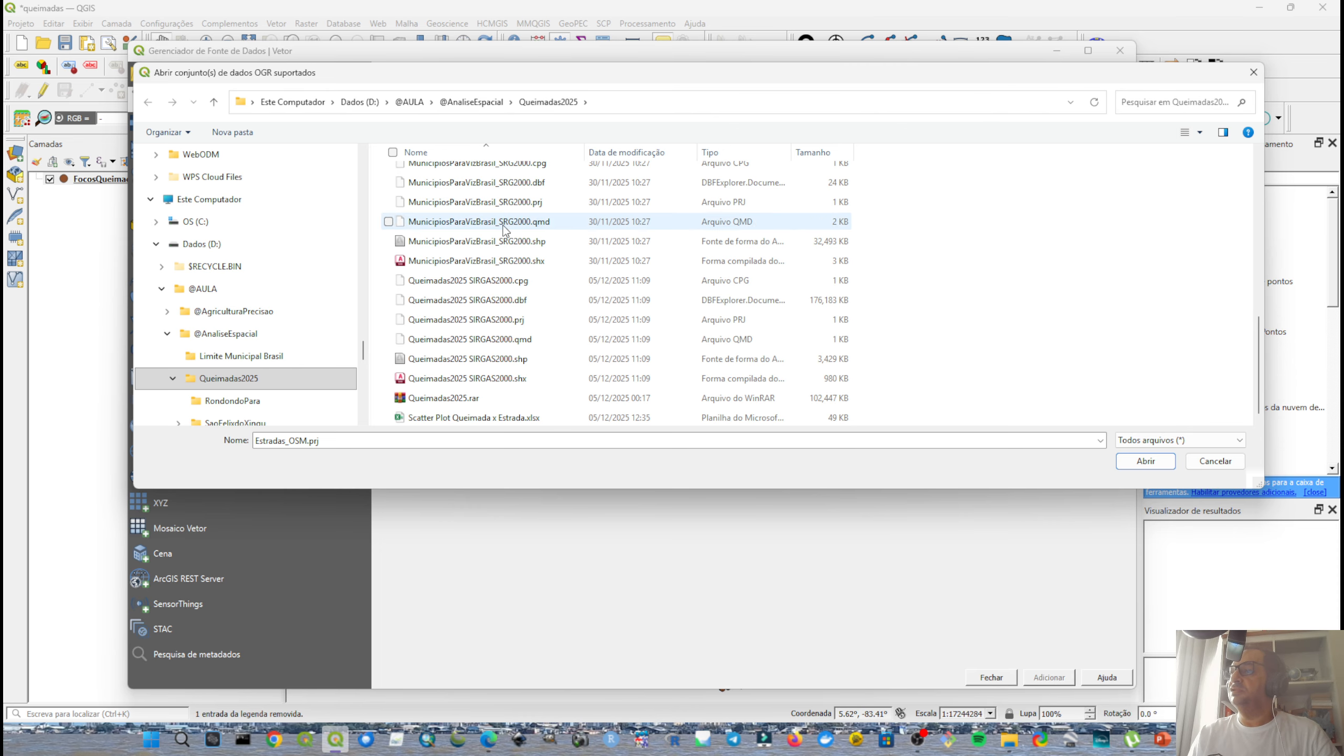
left_click(510, 242)
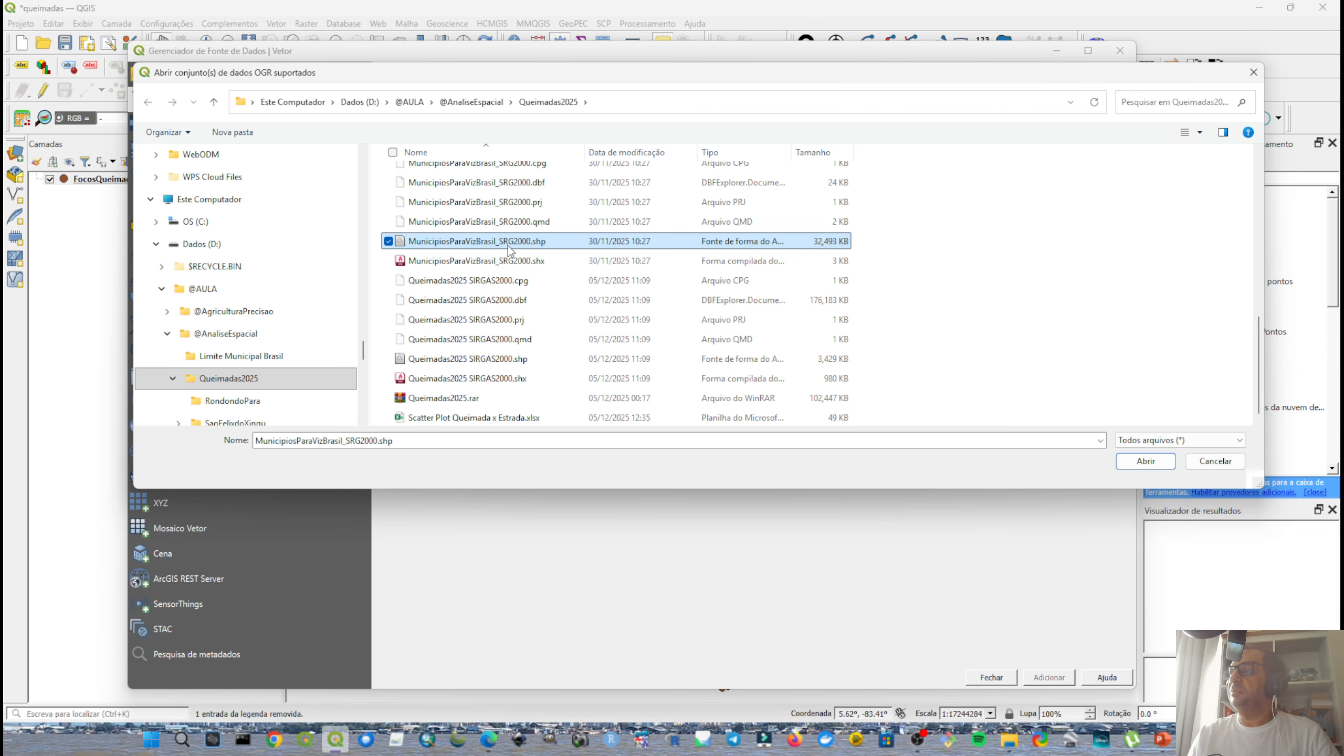
left_click(1145, 460)
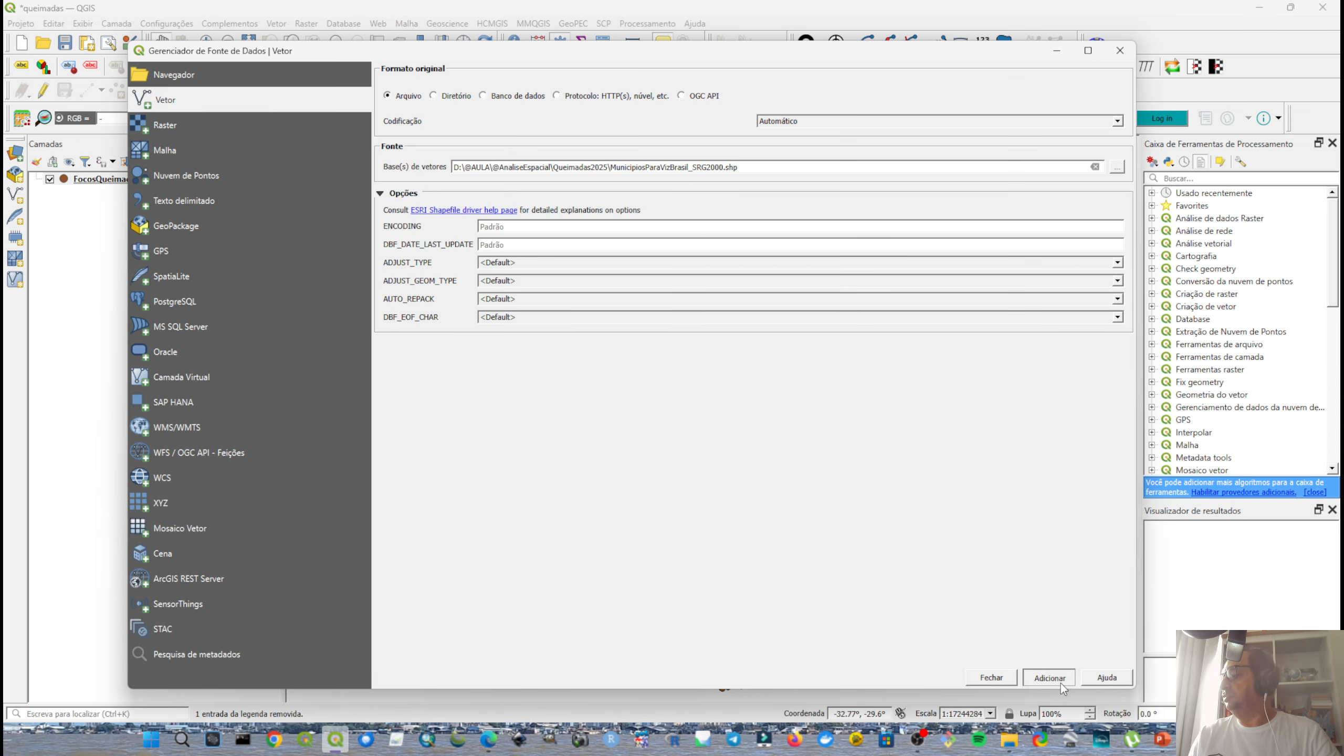
left_click(1058, 683)
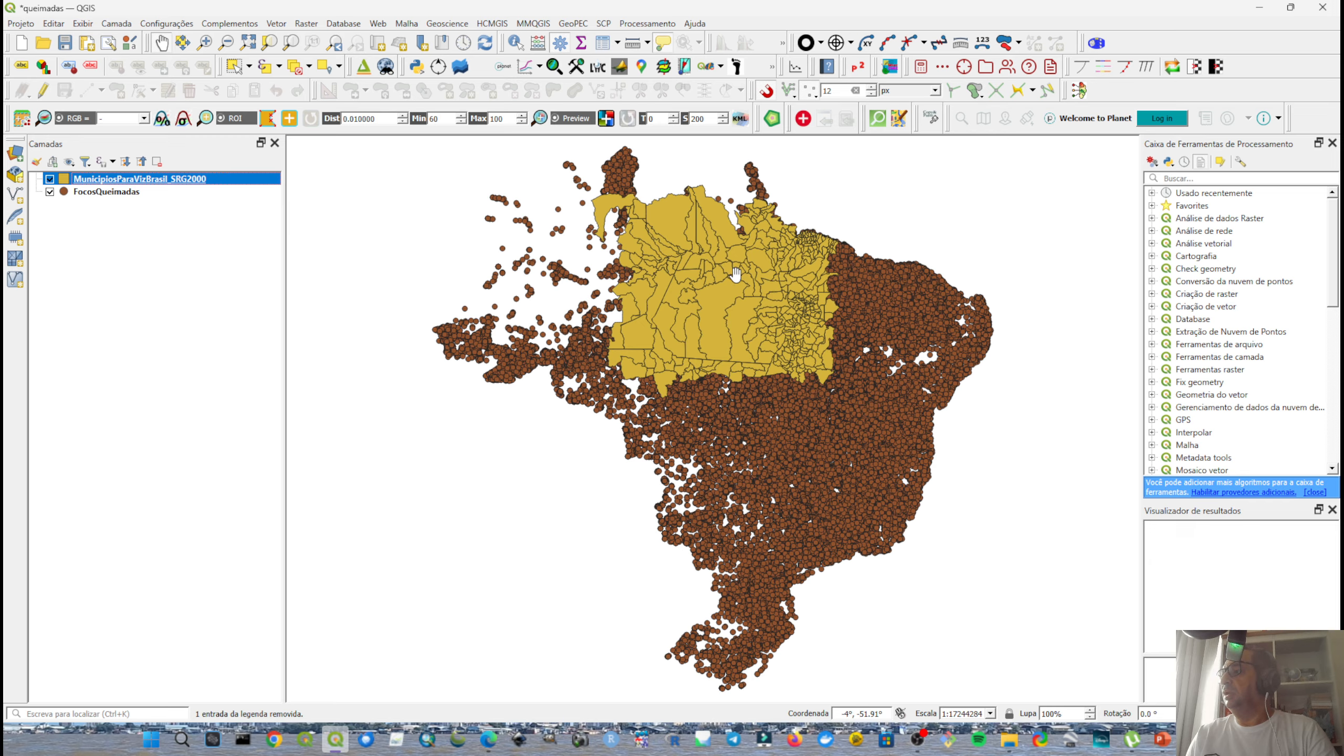
left_click_drag(236, 180, 233, 258)
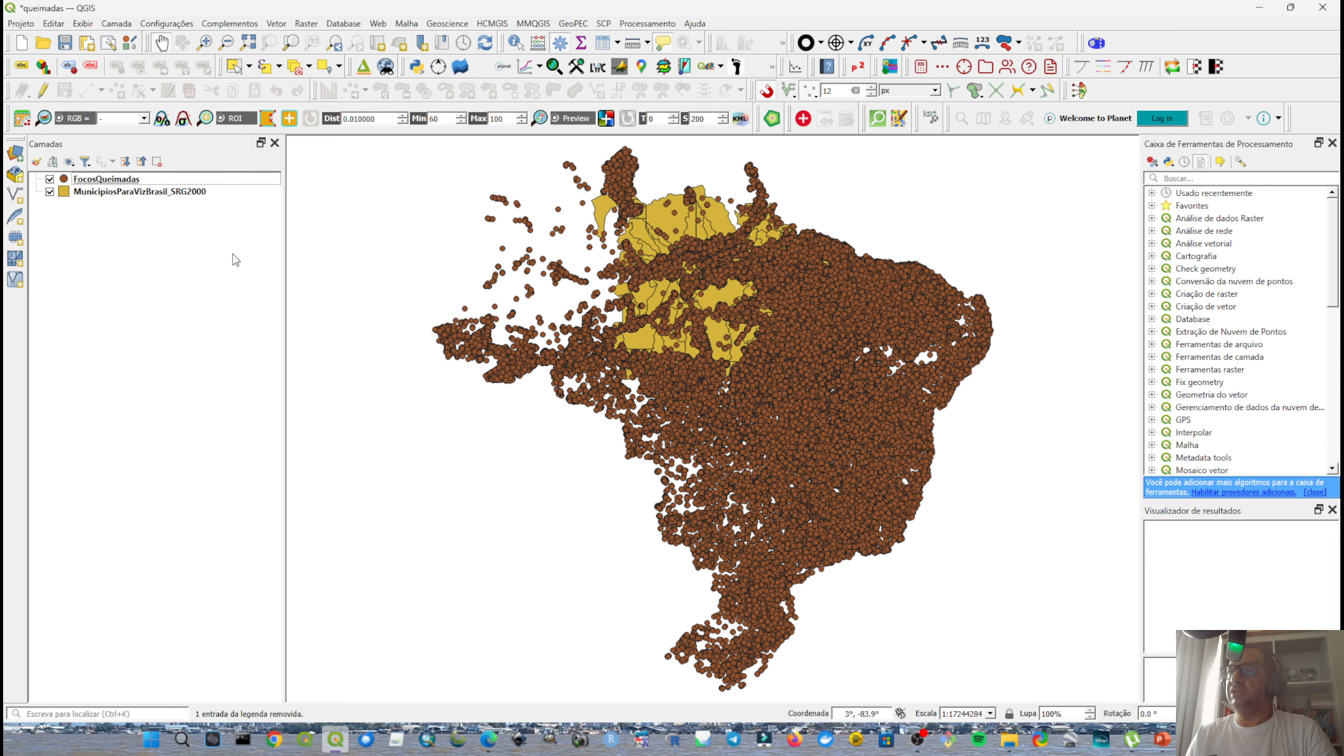
Identify the Rurópolis municipality polygon in the MunicipiosParaVizBrasil_SRG2000 layer and read its attributes.
scroll(738, 291, "up", 3)
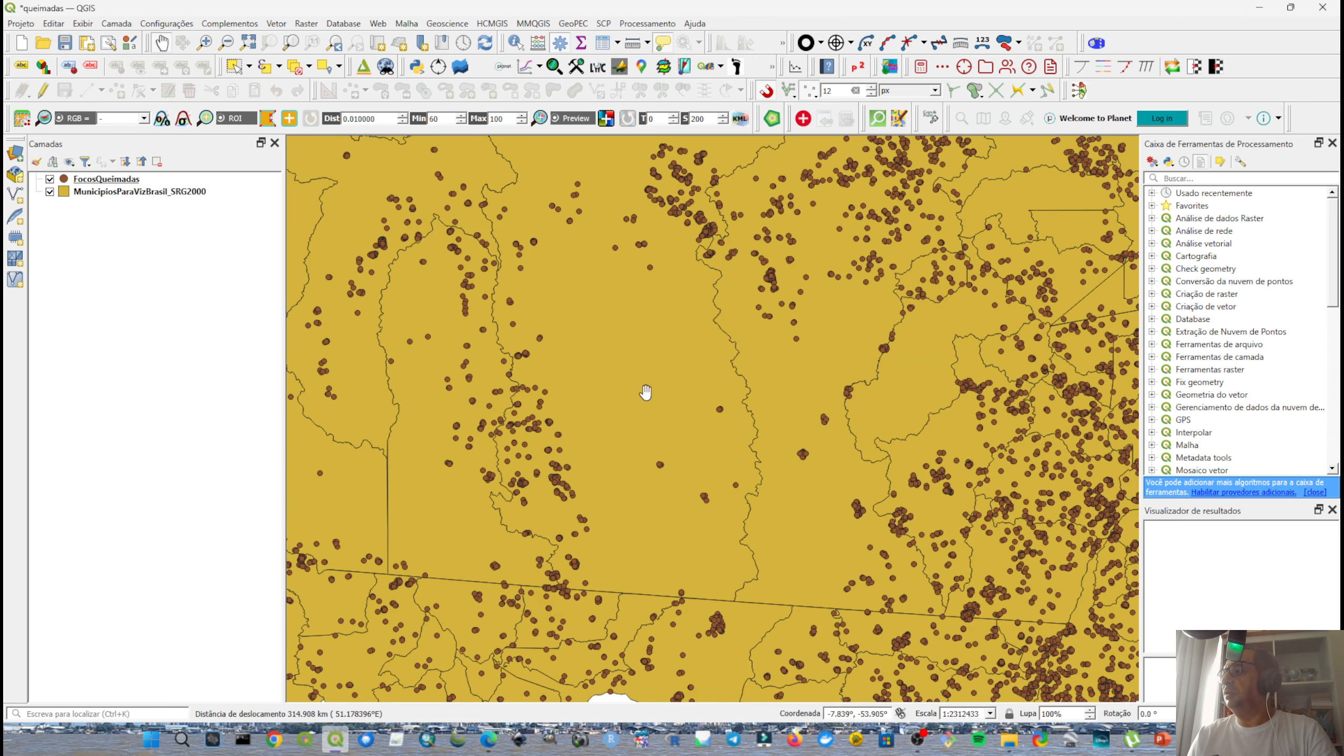
scroll(525, 490, "down", 2)
scroll(552, 379, "up", 4)
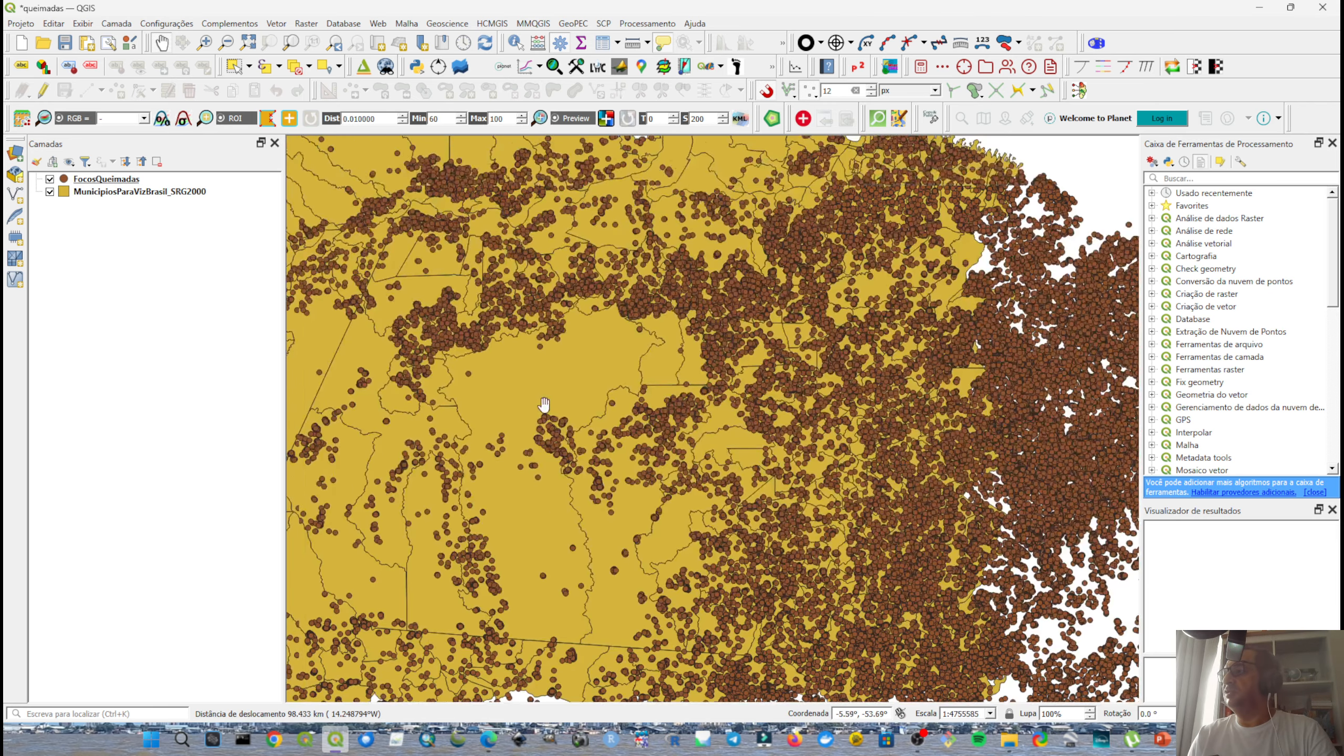
left_click_drag(465, 352, 632, 382)
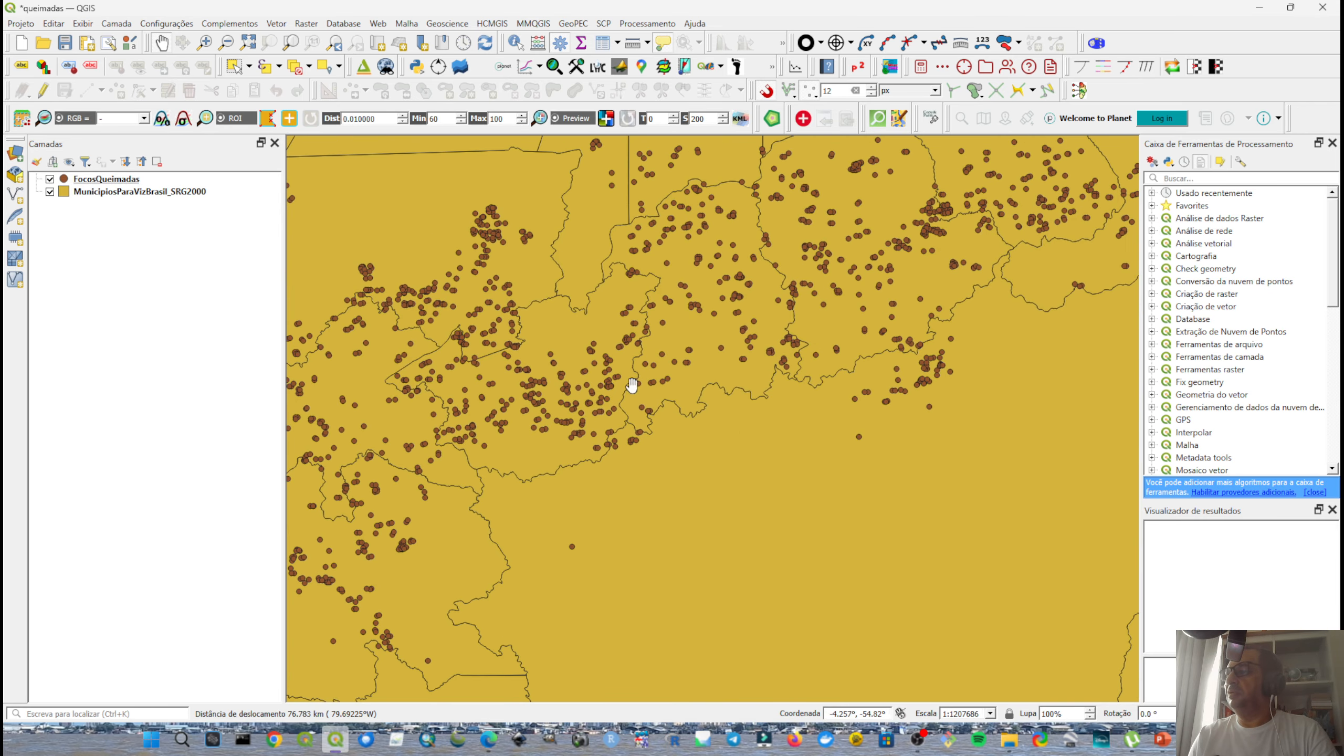
left_click_drag(529, 393, 561, 397)
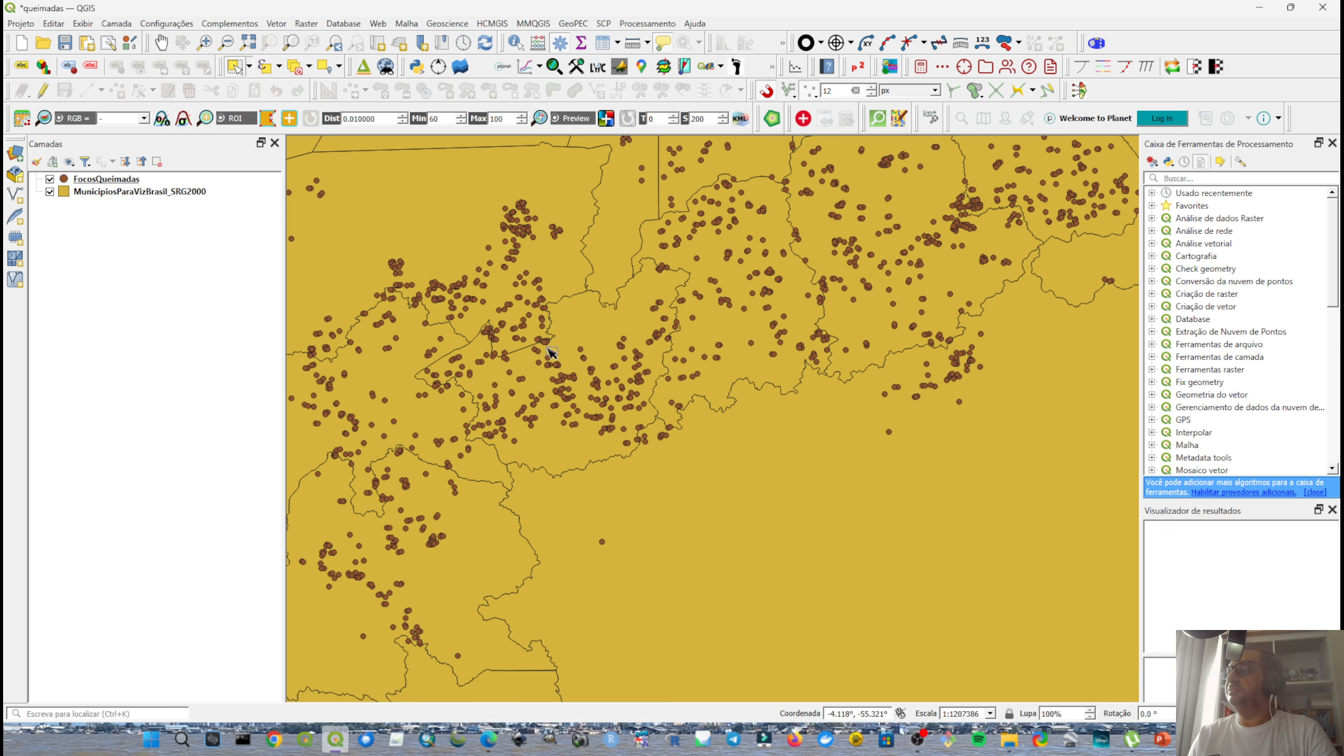
left_click(156, 193)
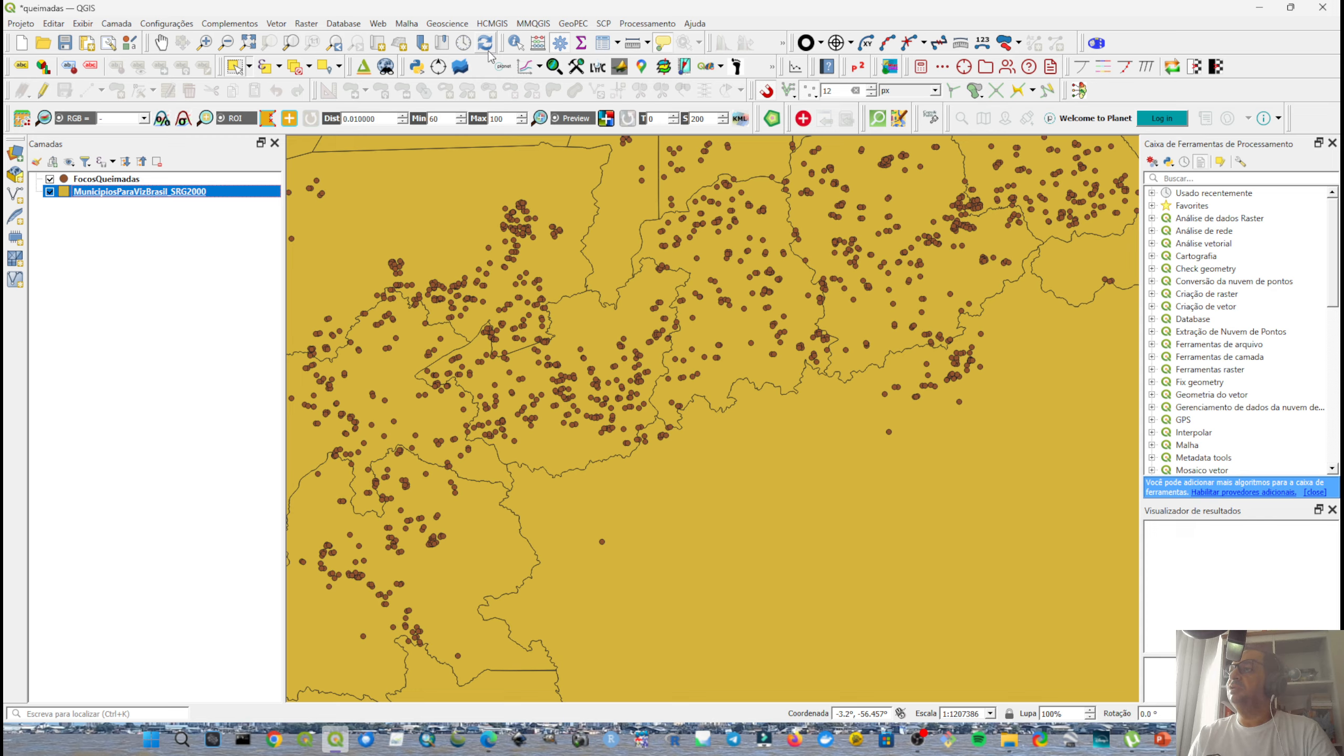
left_click(529, 425)
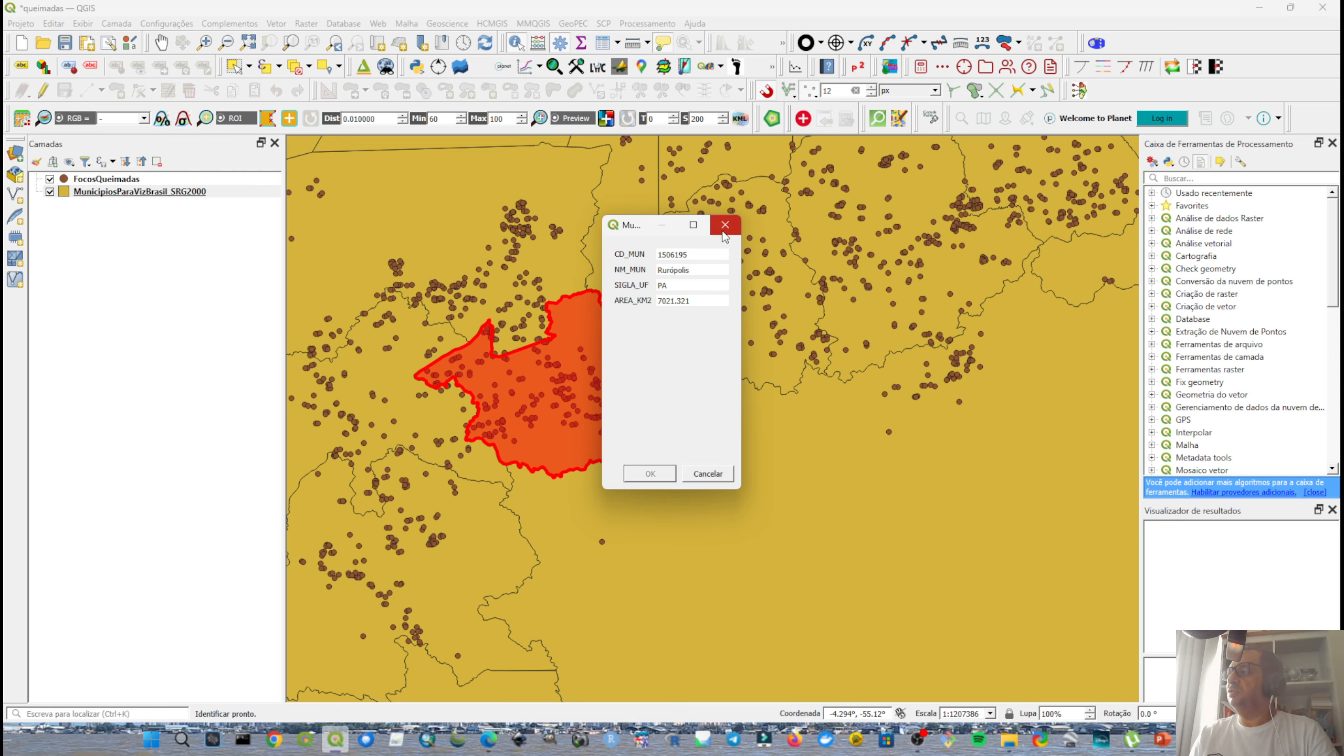
left_click(725, 233)
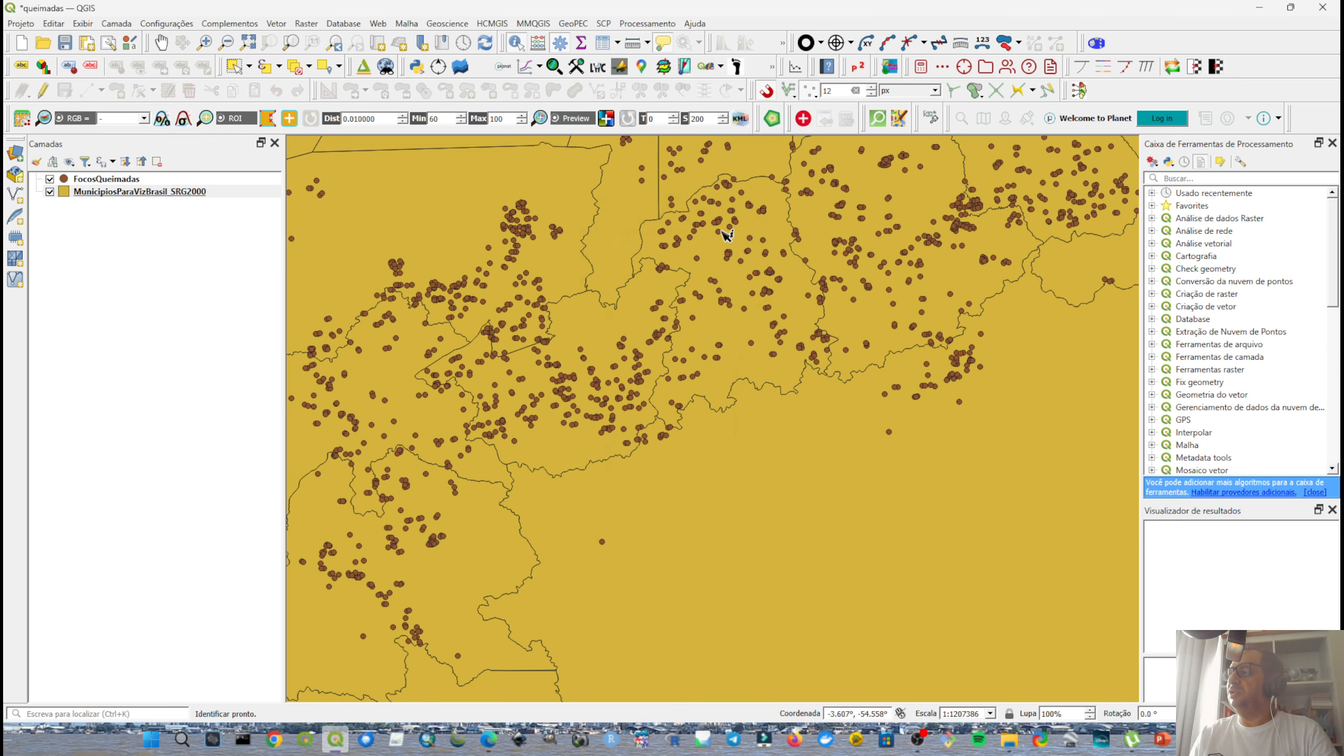
Identify the neighbouring Placas municipality polygon, read its attributes and dismiss the form.
left_click(704, 326)
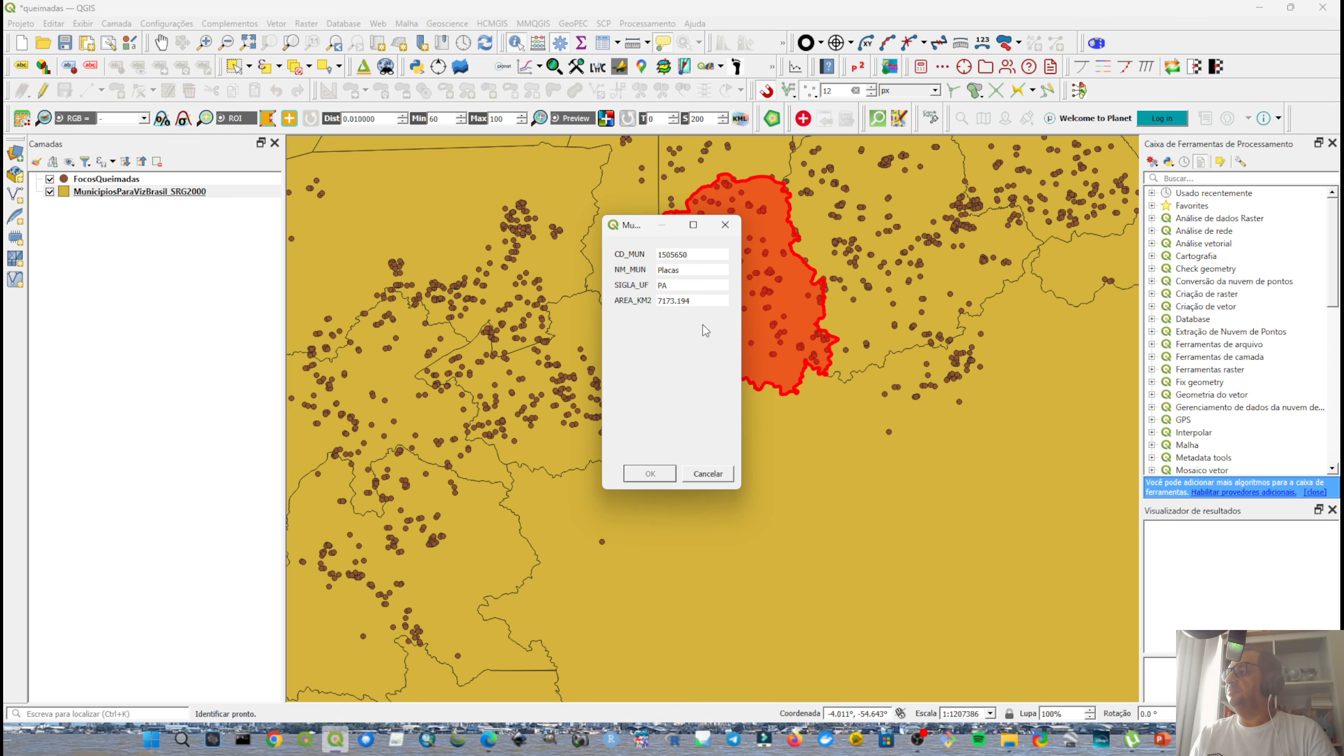
left_click(725, 226)
left_click(743, 280)
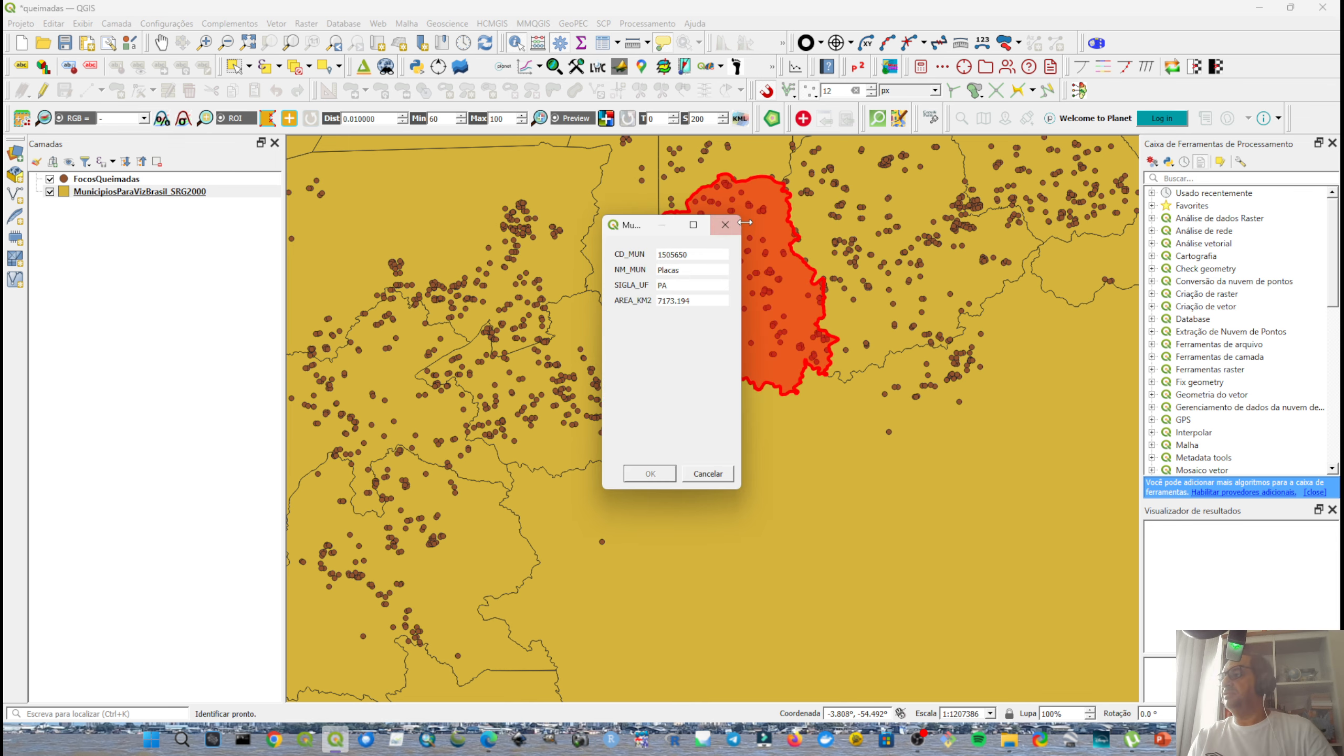
left_click(725, 226)
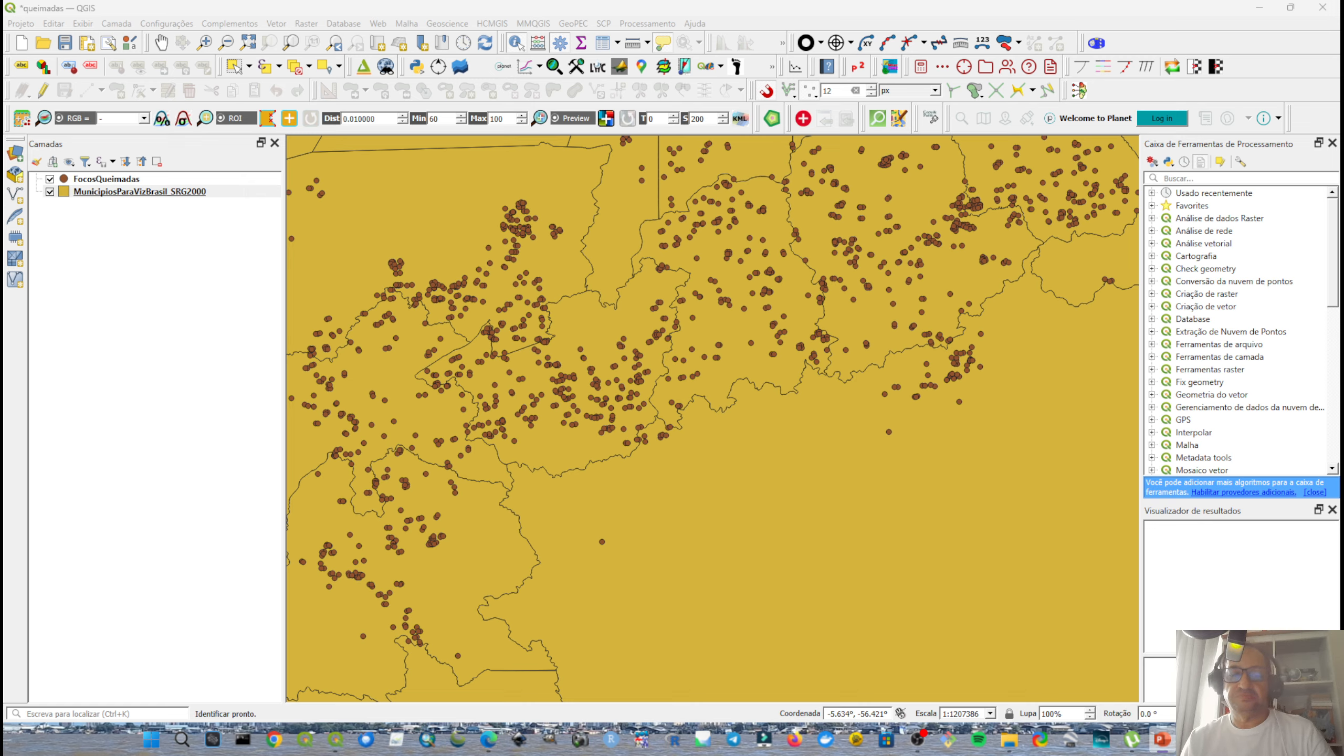
left_click(729, 300)
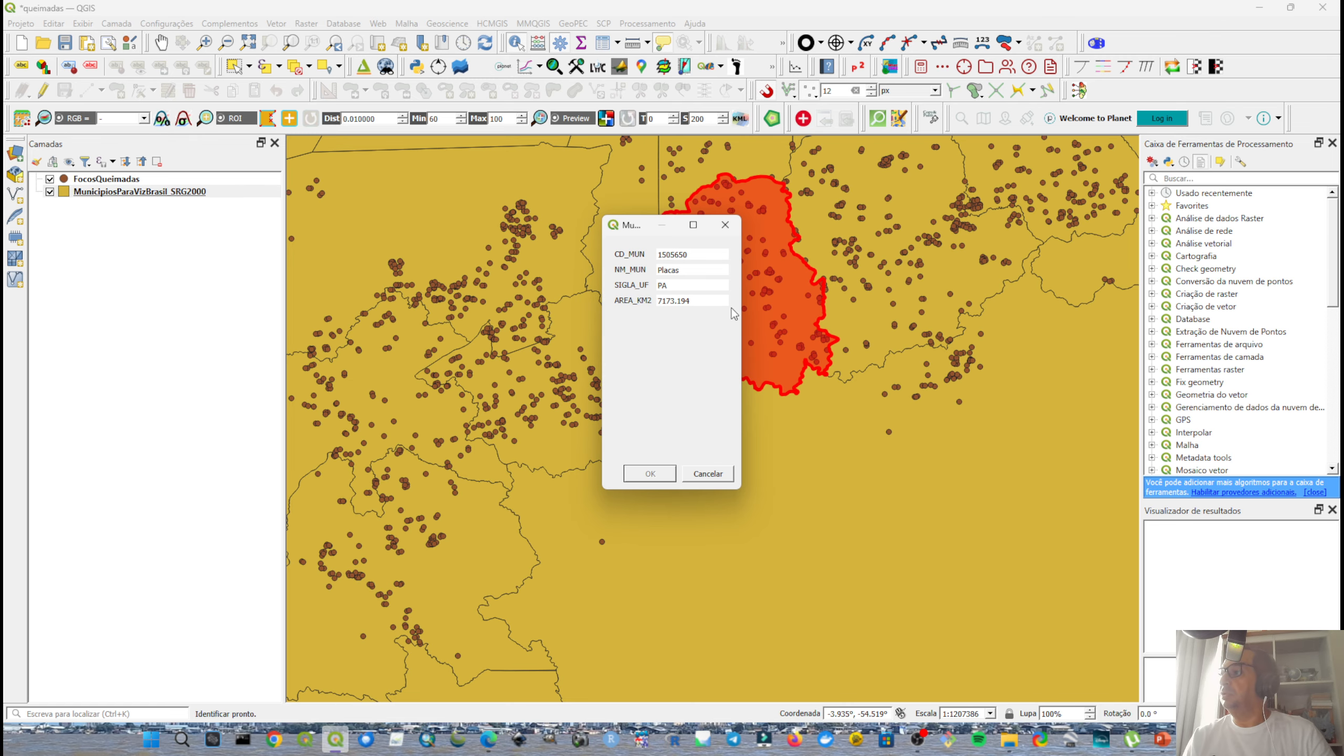
left_click(725, 225)
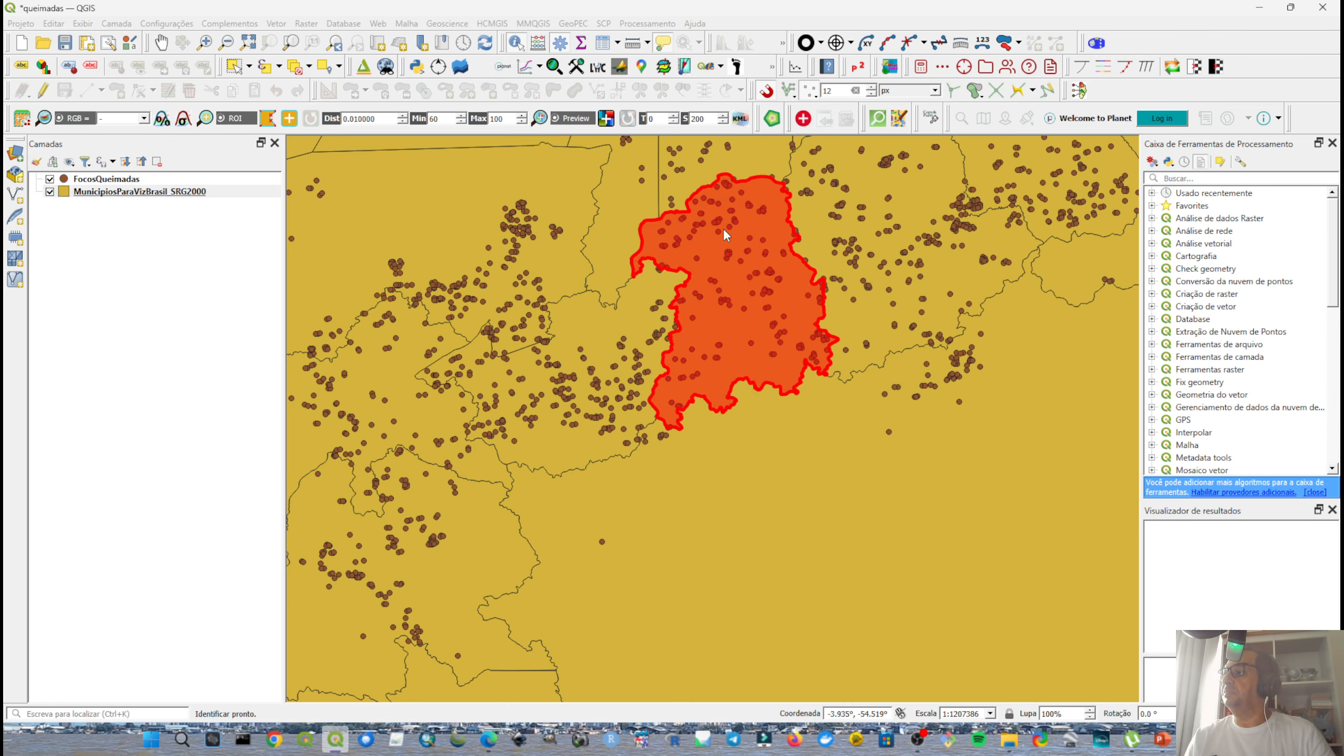
Select the Placas municipality polygon on the map in the MunicipiosParaVizBrasil_SRG2000 layer.
left_click(215, 192)
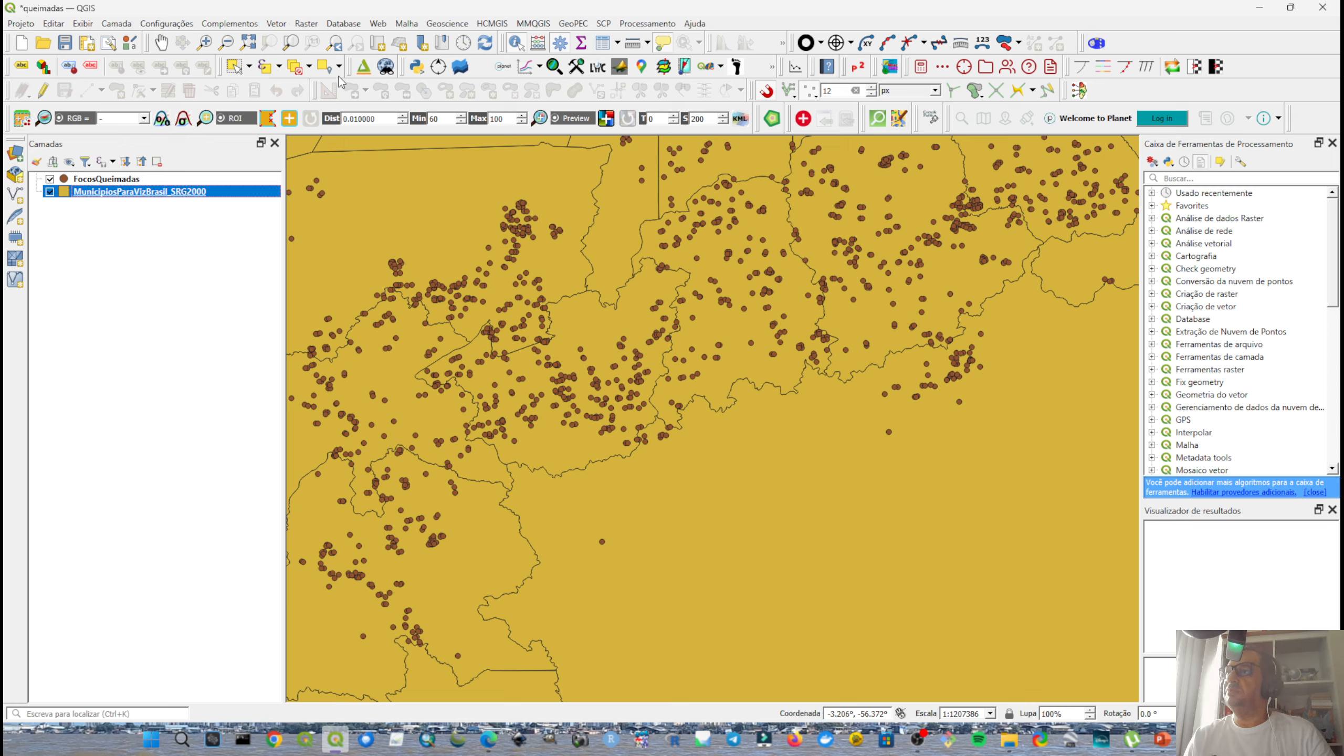
left_click(236, 66)
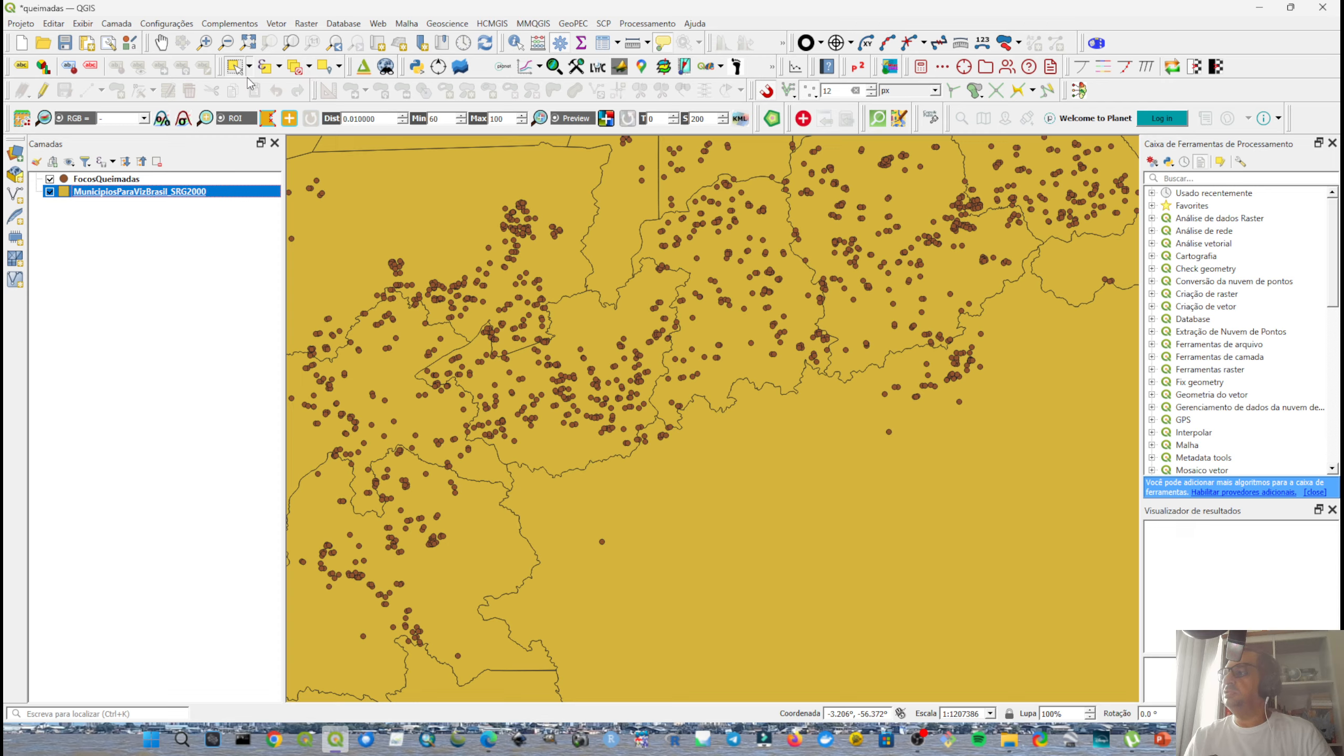
left_click(756, 306)
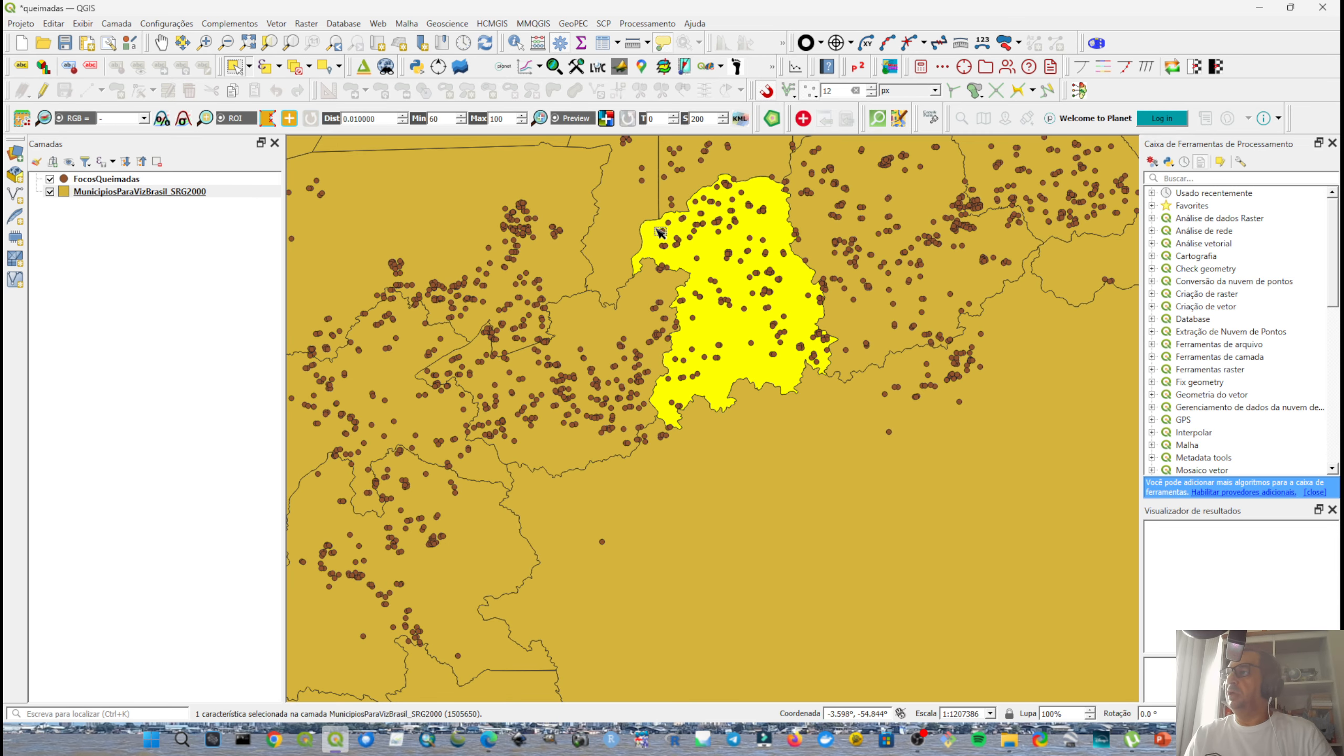
Sort the municipalities attribute table by NM_MUN, locate the Placas row, and close the table.
left_click(603, 44)
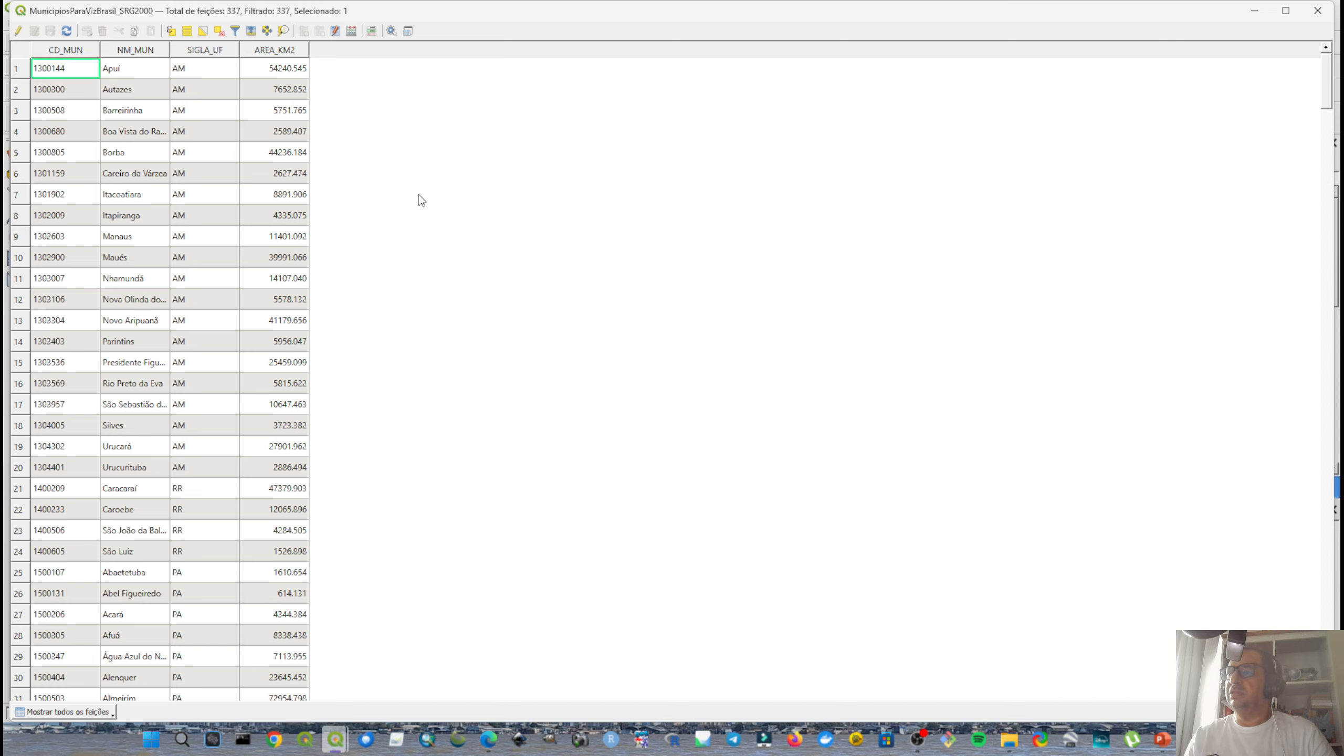
left_click(119, 50)
scroll(116, 233, "down", 20)
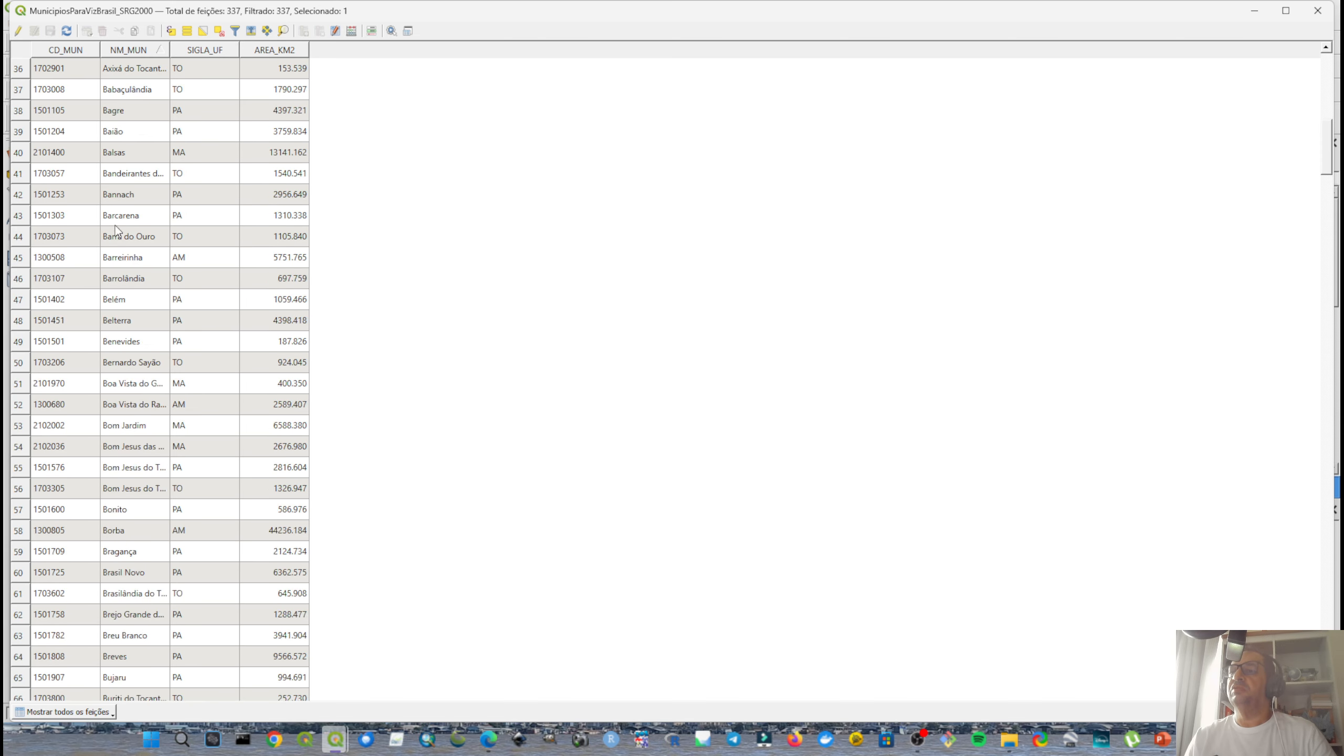
scroll(120, 260, "down", 20)
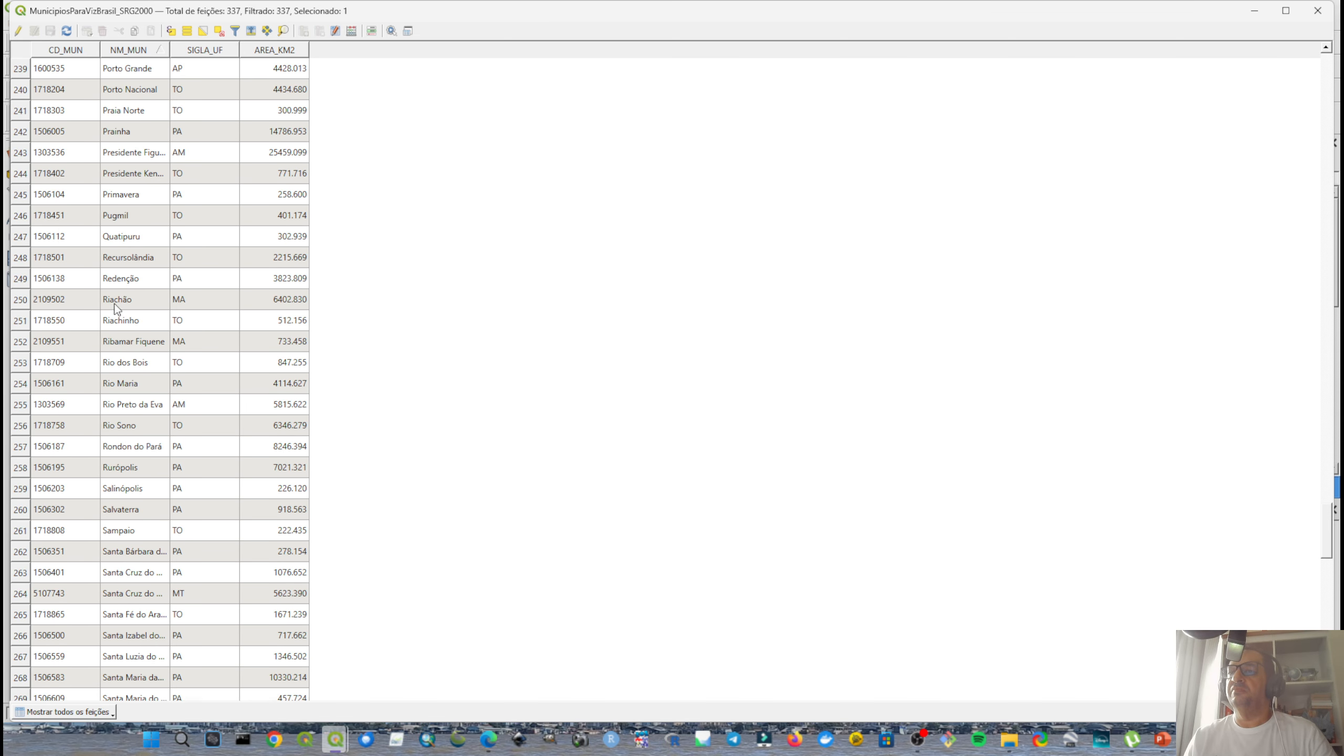
left_click(17, 259)
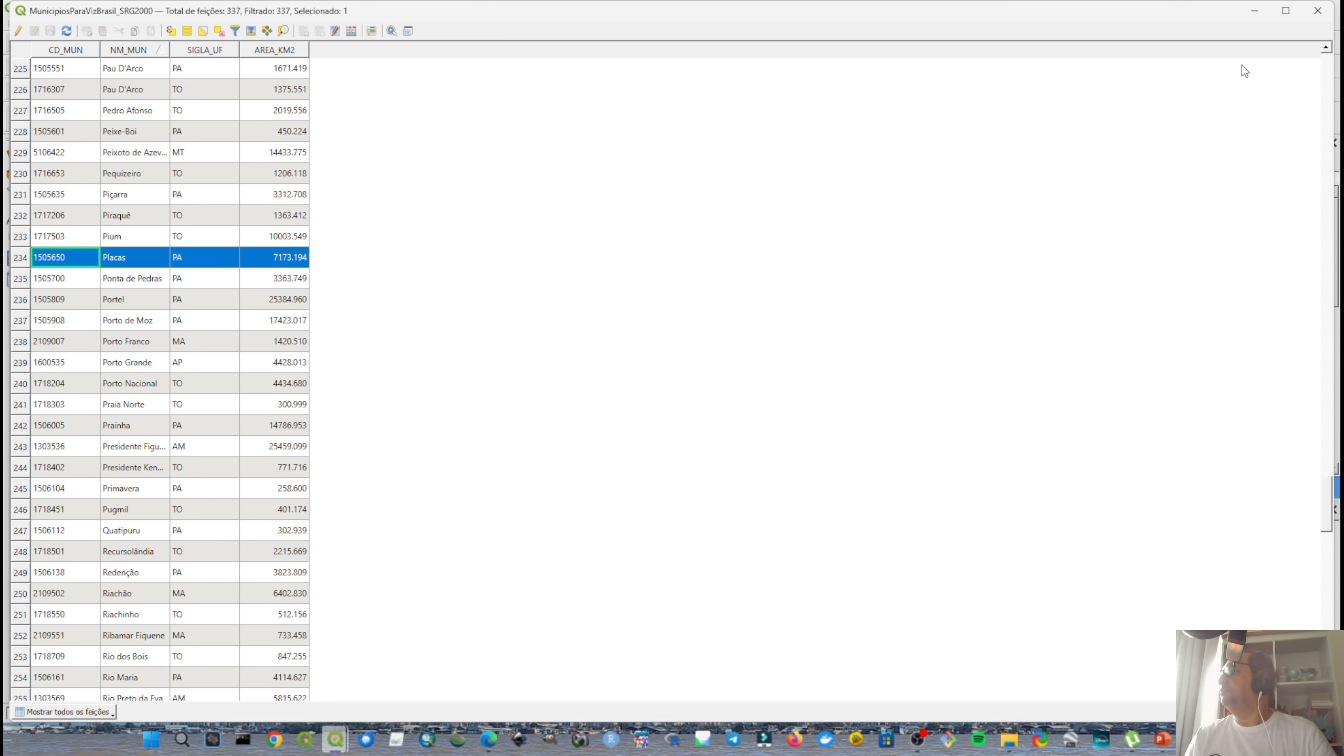
left_click(1318, 11)
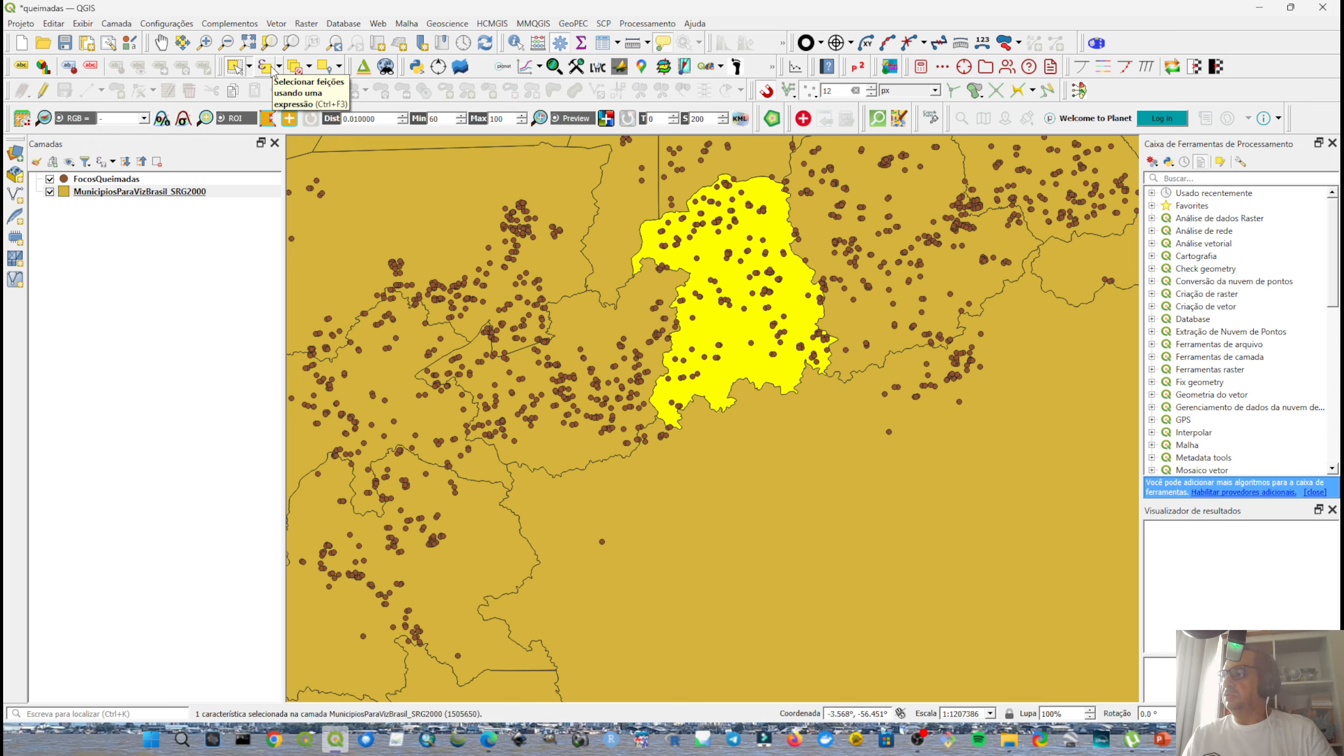
Export the selected Placas feature of MunicipiosParaVizBrasil_SRG2000 as the shapefile "Limite Municipio Placas" in the VideoAula folder.
left_click(129, 192)
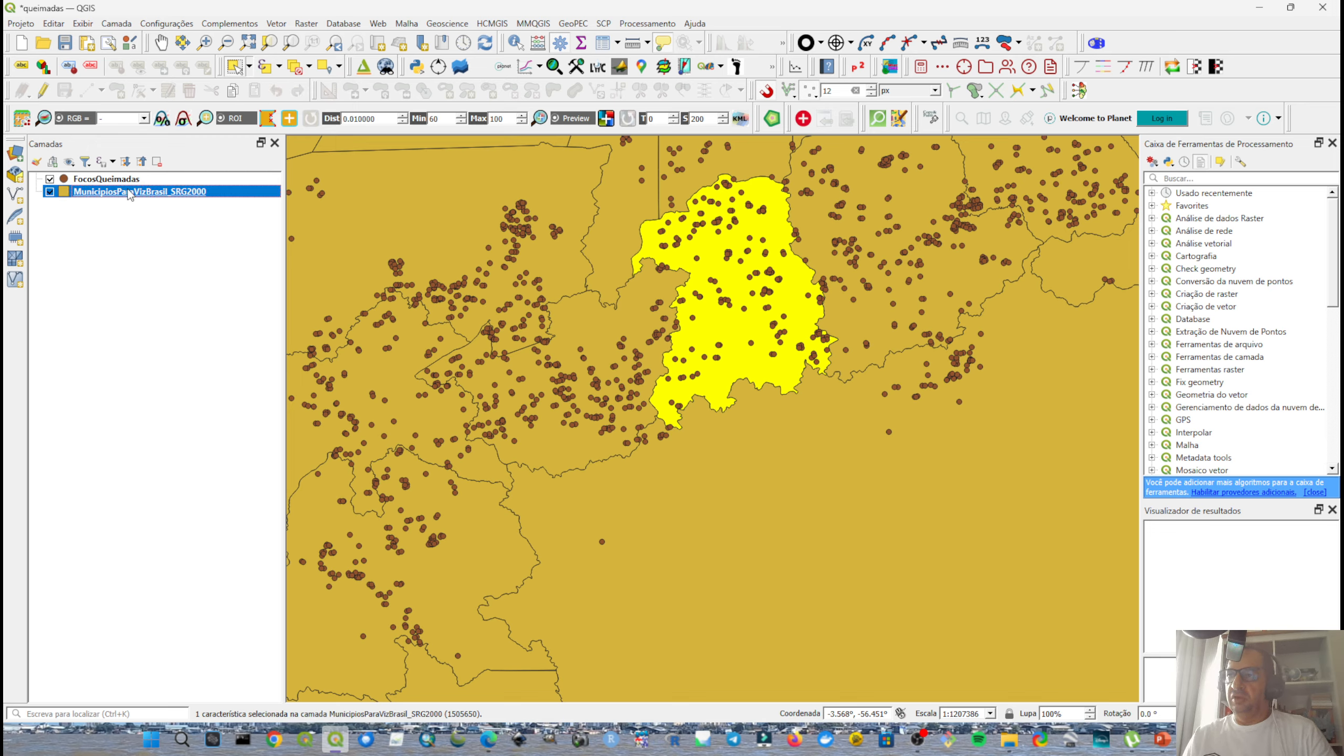
right_click(131, 192)
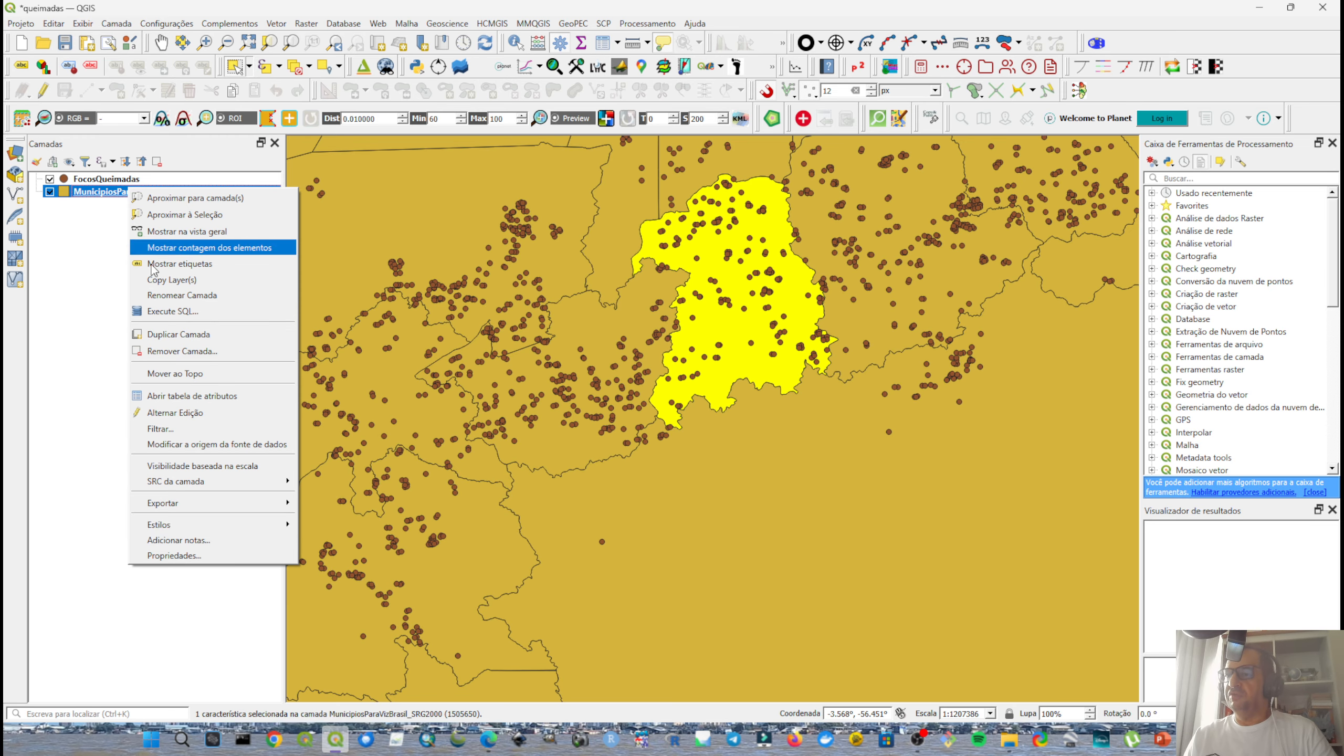
mouse_move(249, 506)
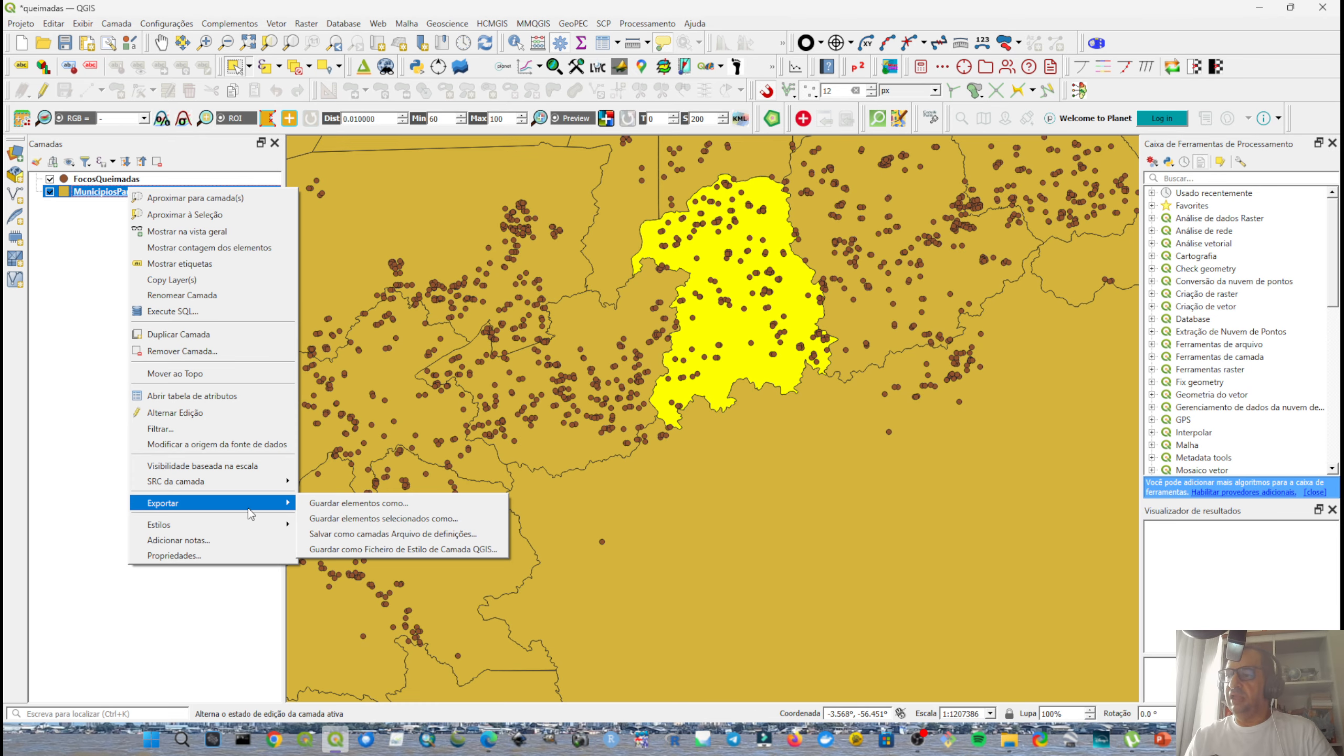
left_click(327, 524)
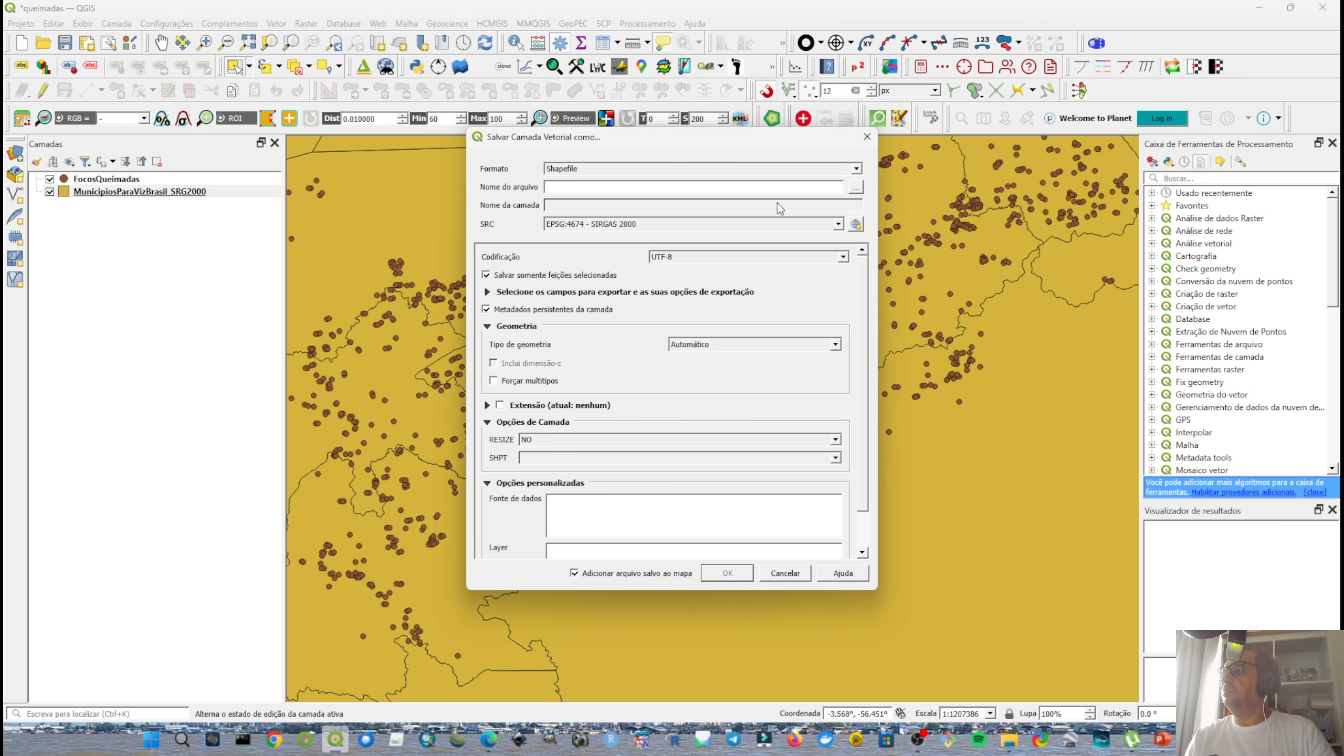
left_click(856, 187)
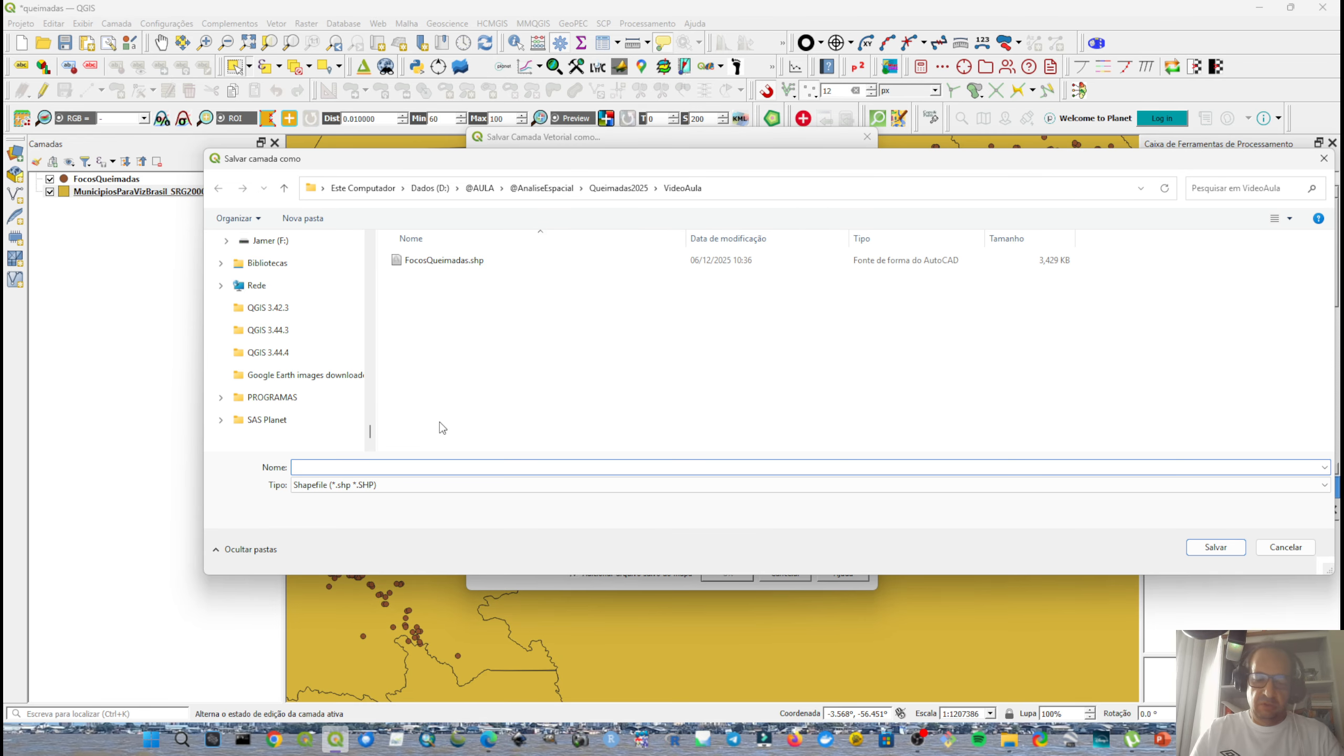
type("Limite Municipio Placas")
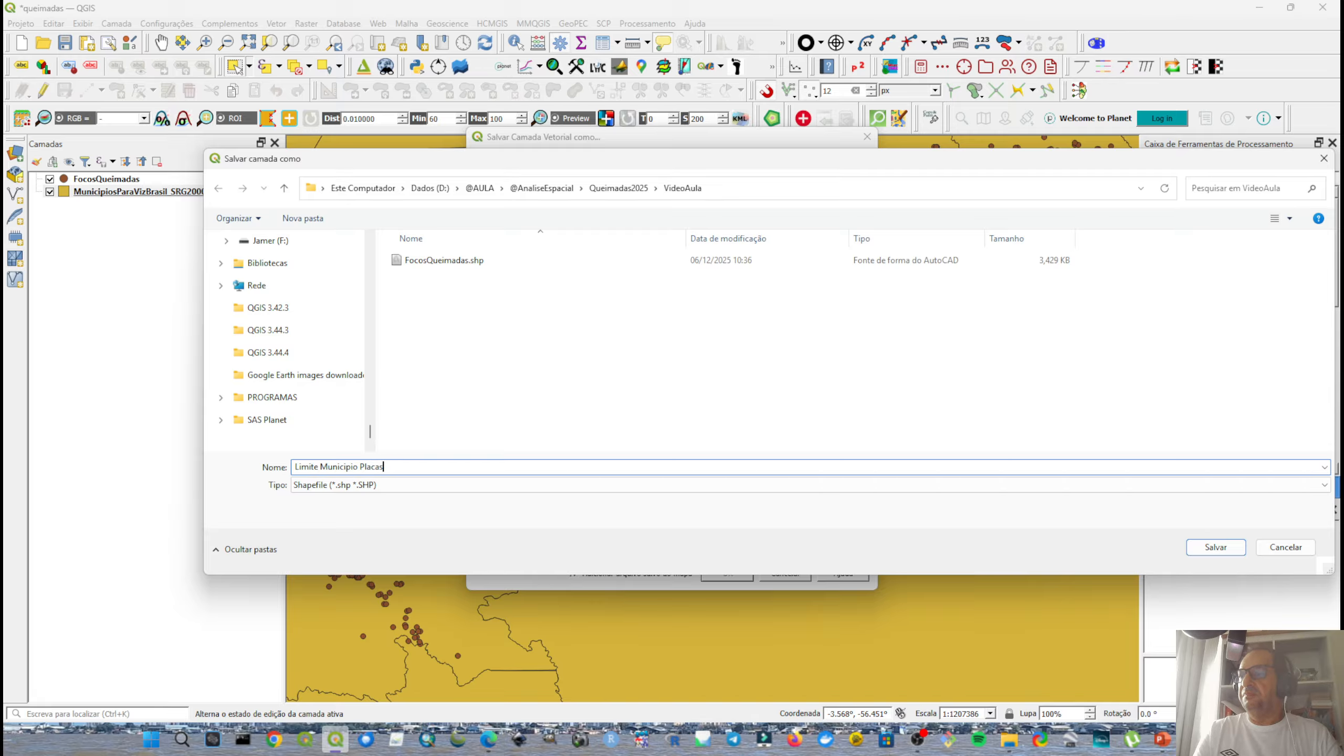
key("Return")
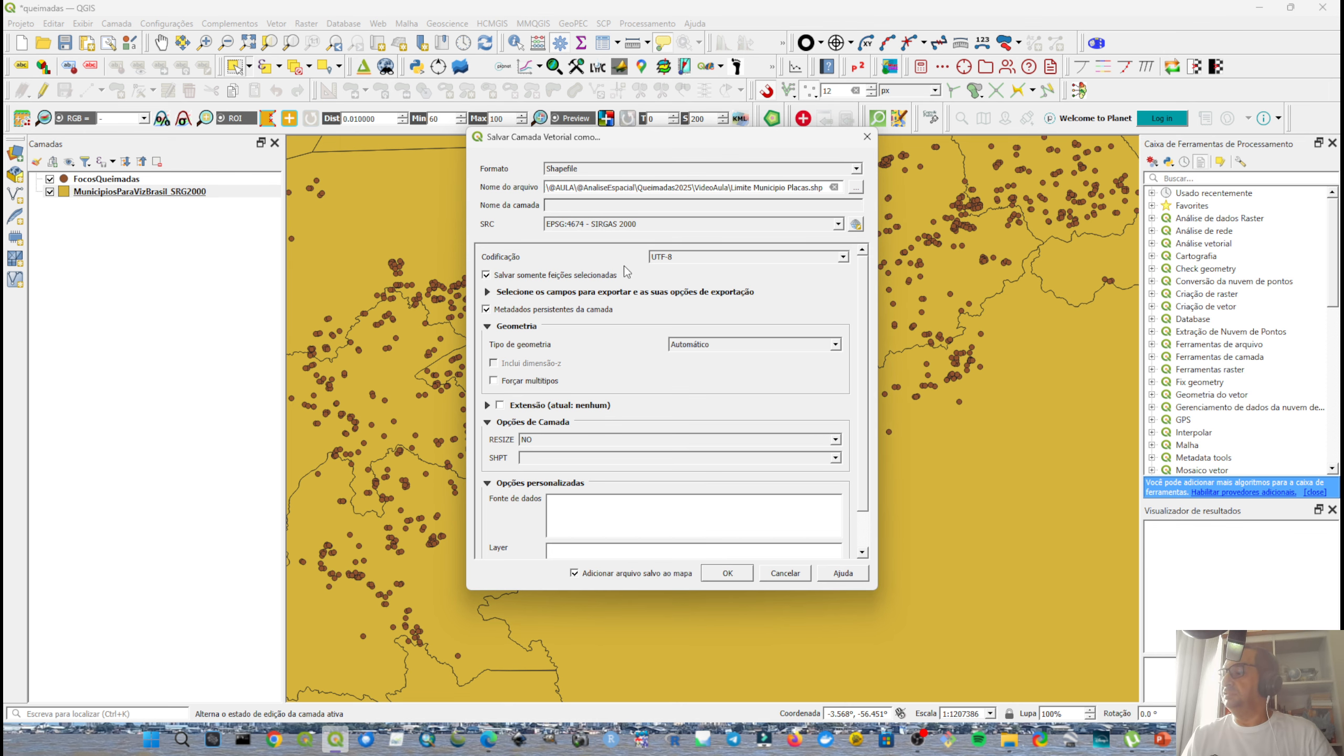
left_click(735, 574)
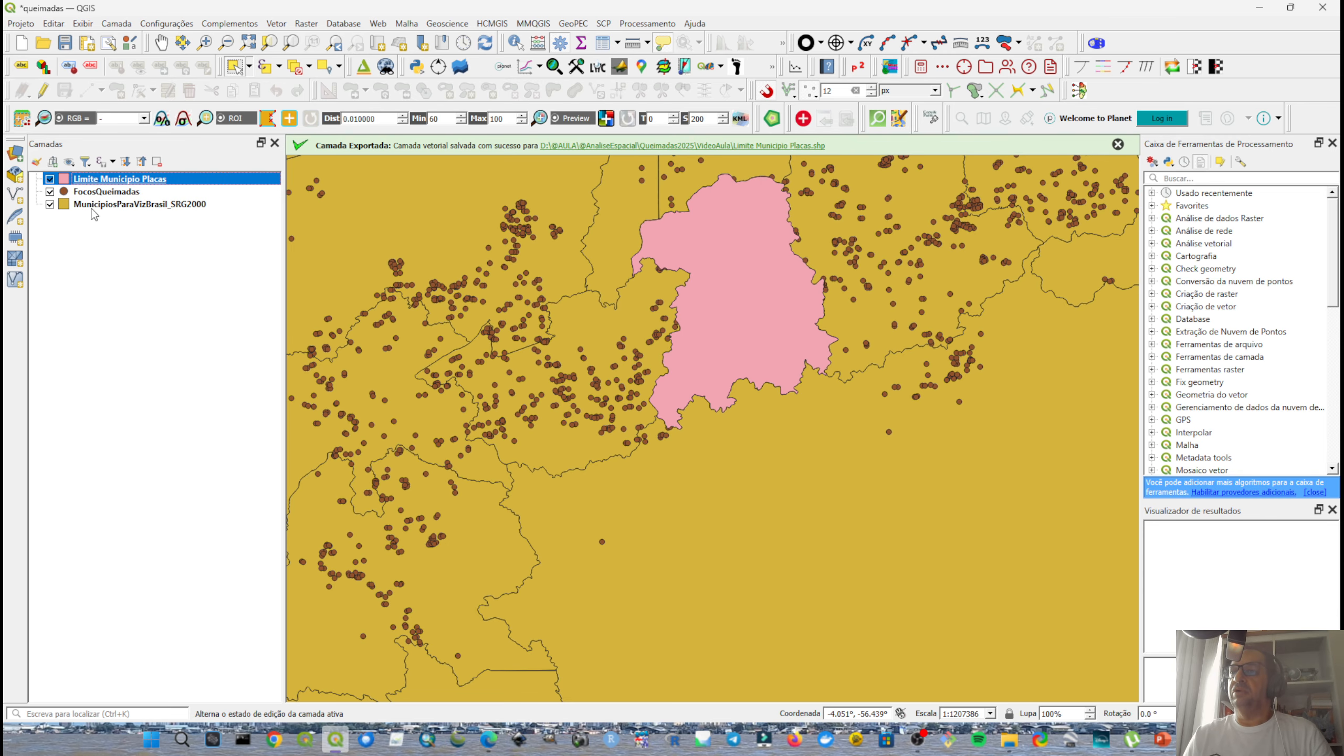
Remove the MunicipiosParaVizBrasil_SRG2000 layer from the project.
left_click(58, 207)
right_click(122, 211)
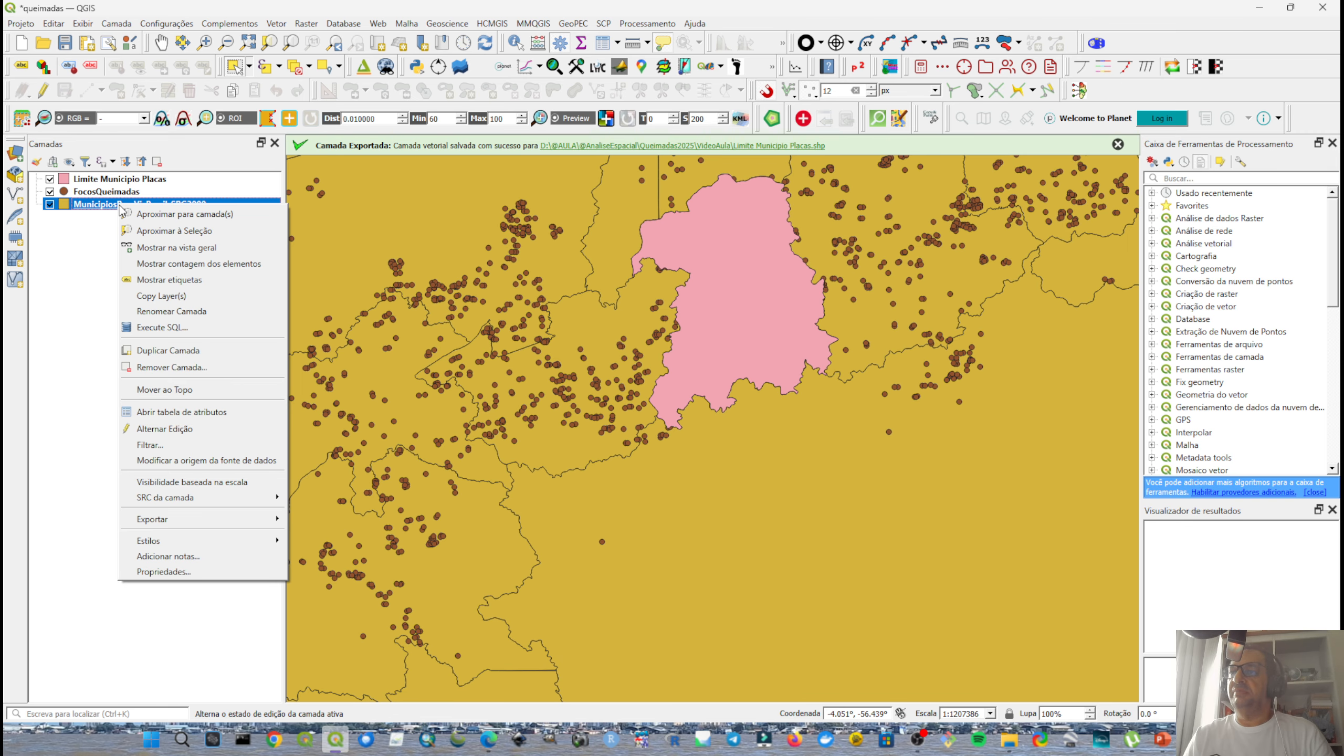
left_click(169, 369)
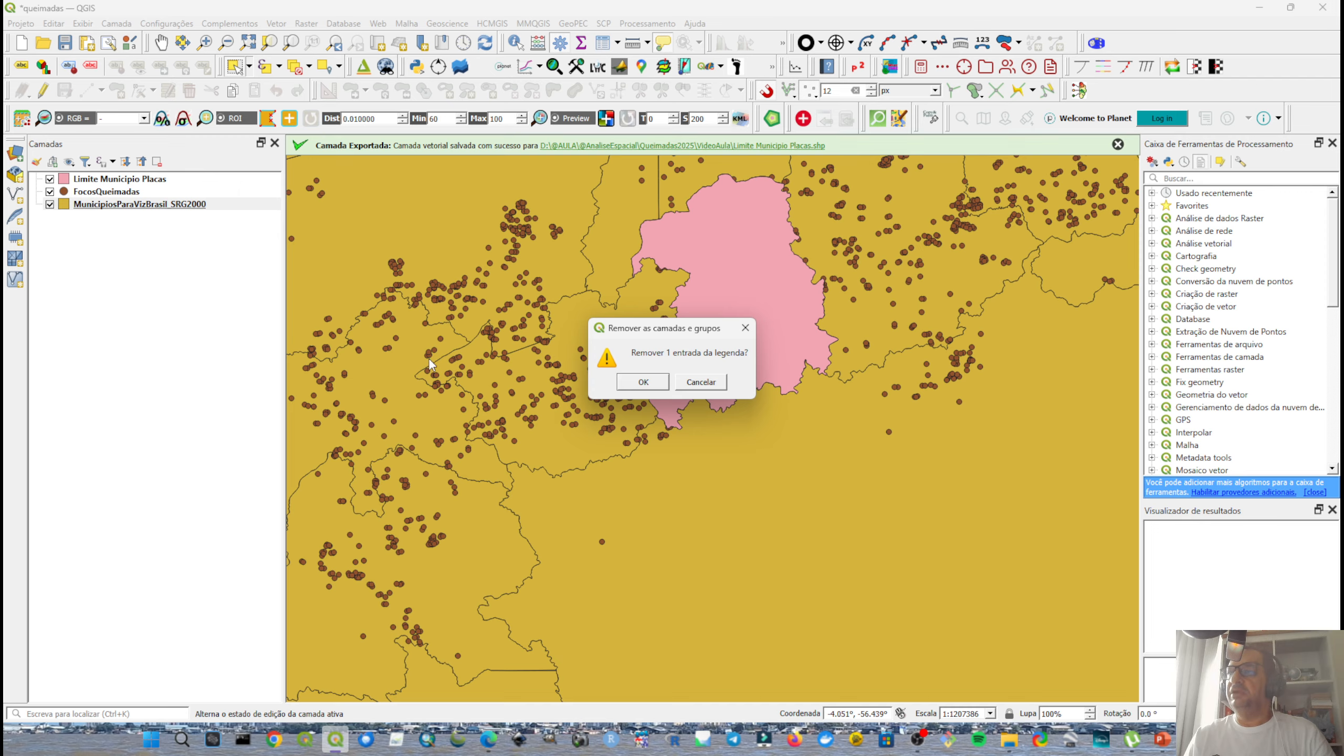
left_click(644, 382)
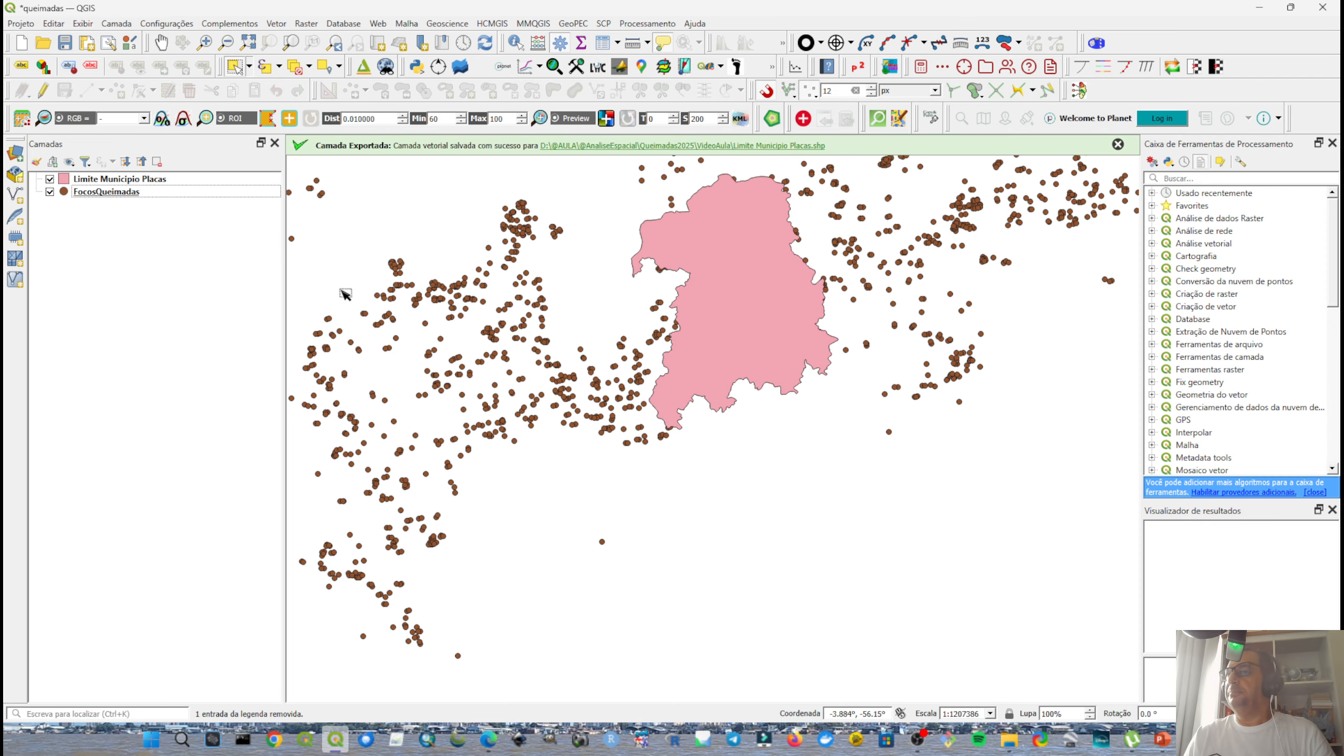
Add the vector layer Estradas_OSM.shp from the Queimadas2025 folder to the project.
left_click(16, 156)
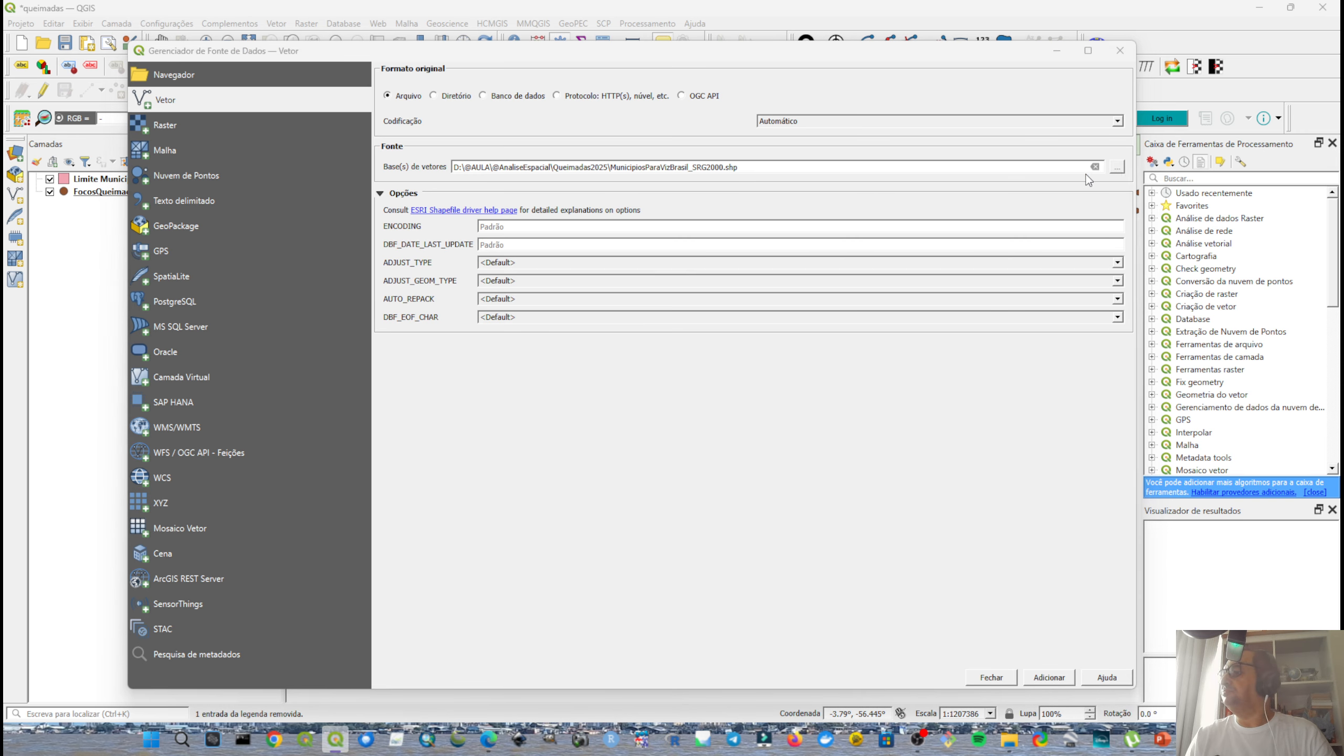
left_click(1118, 168)
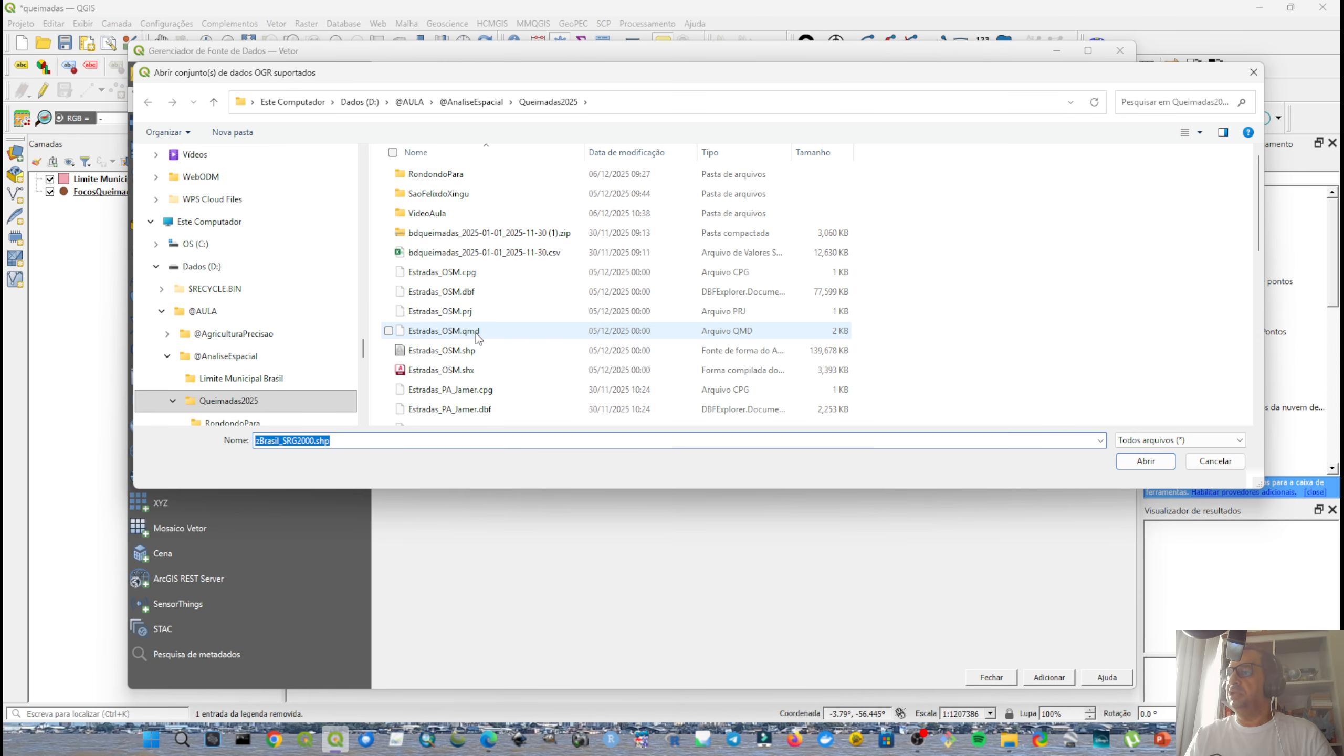
left_click(472, 351)
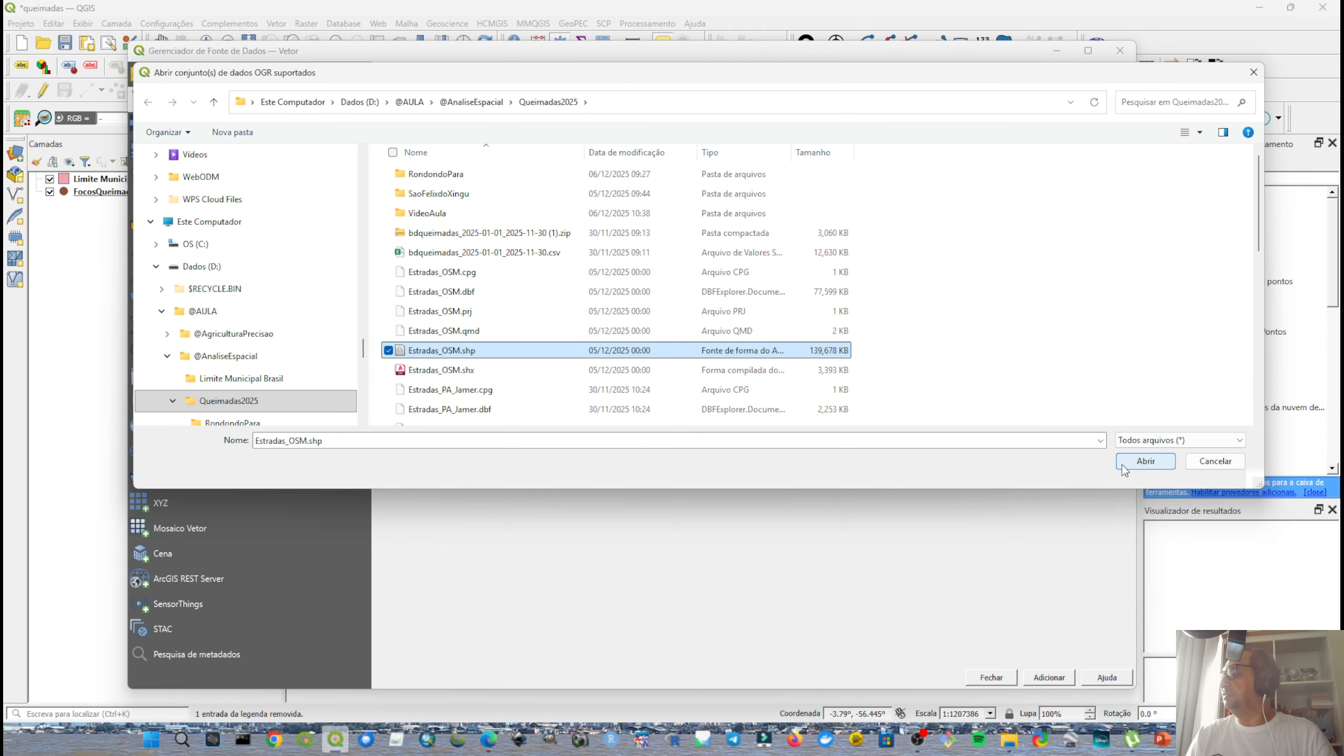
left_click(1143, 461)
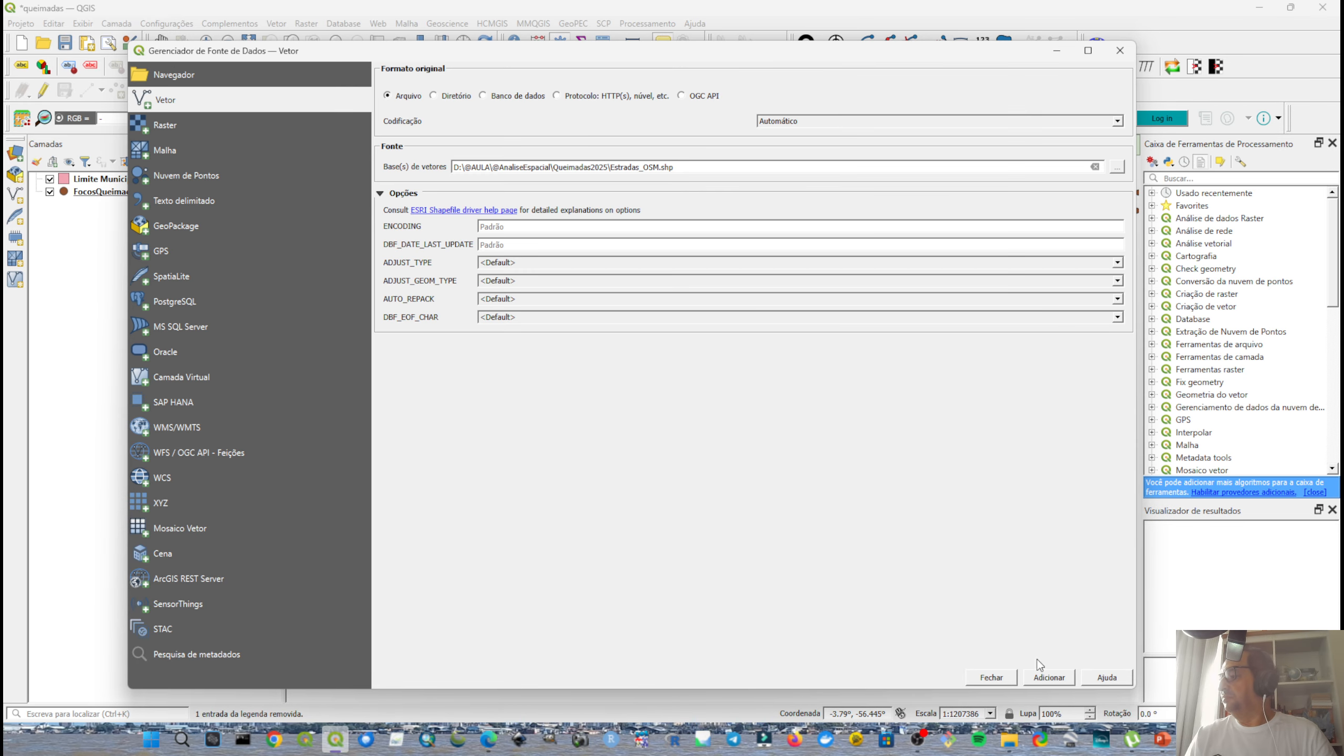
left_click(1040, 679)
left_click(990, 678)
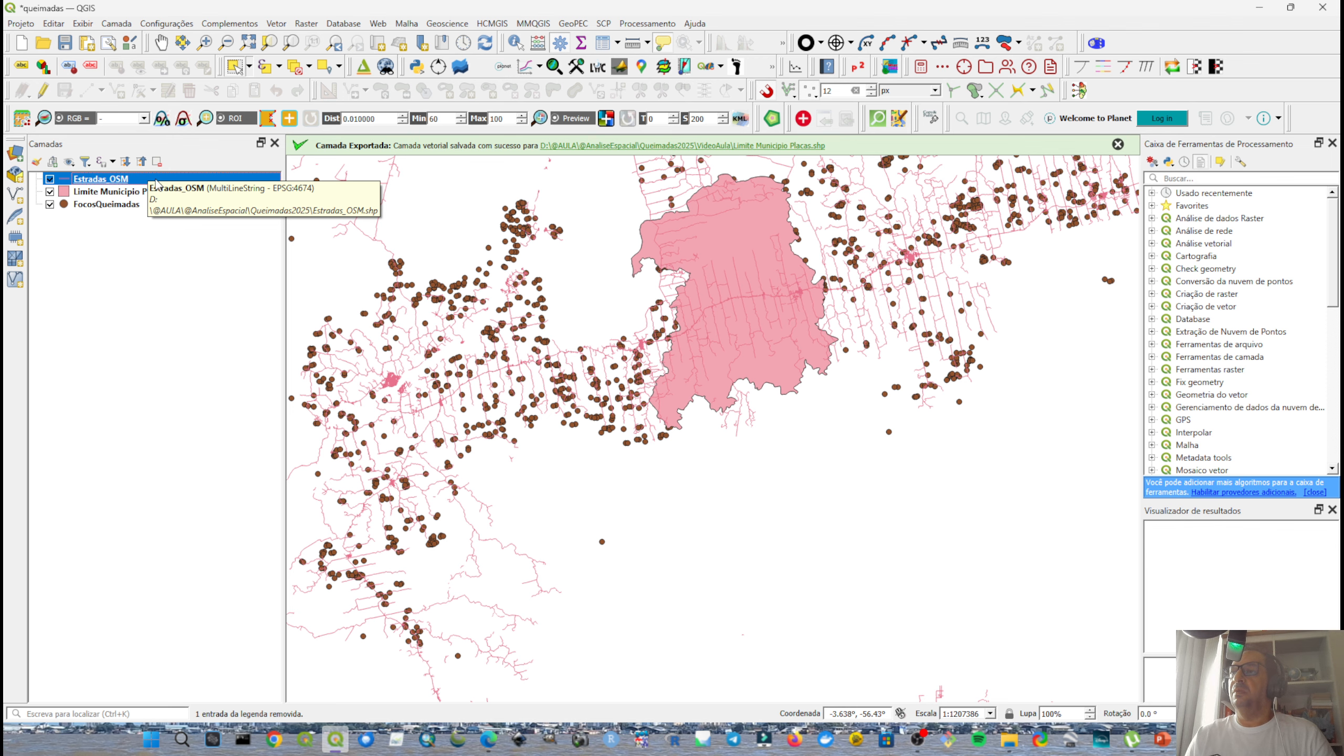
Check the source and coordinate reference system information in the Estradas_OSM layer properties, then dismiss them.
right_click(154, 181)
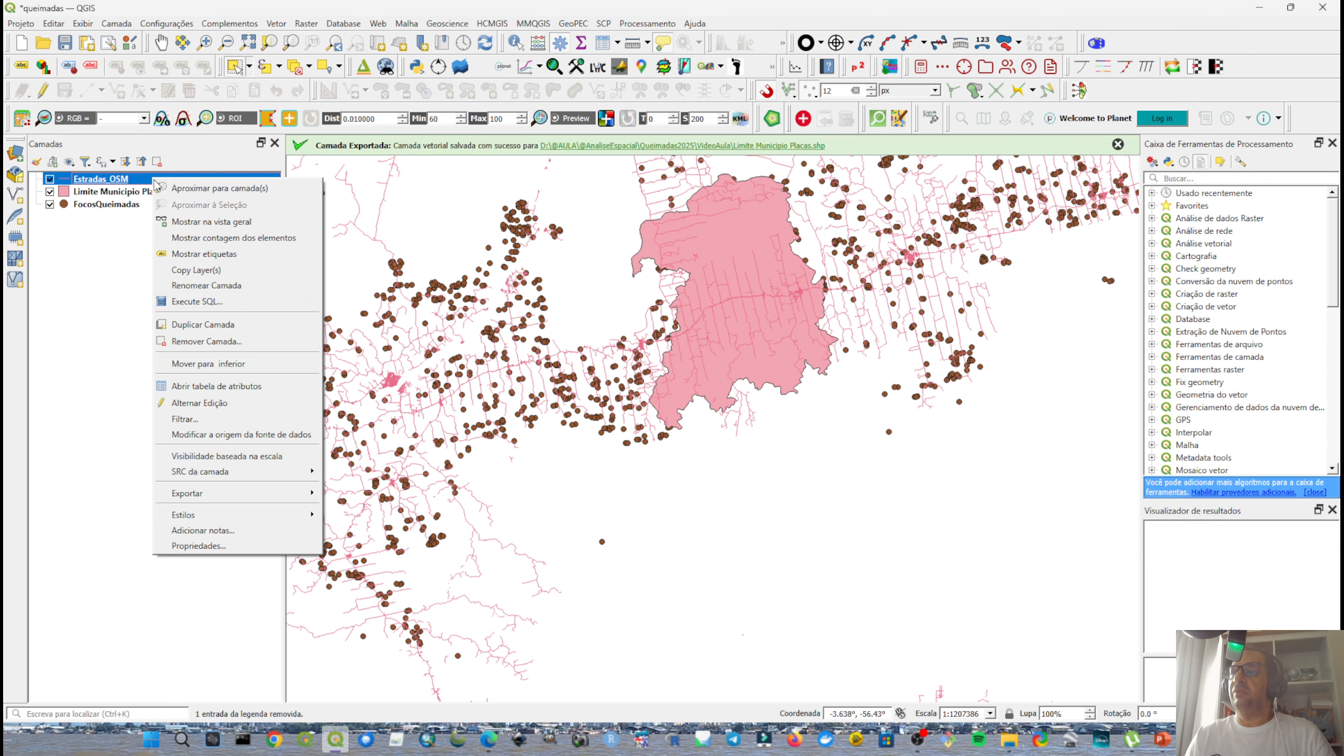
left_click(246, 546)
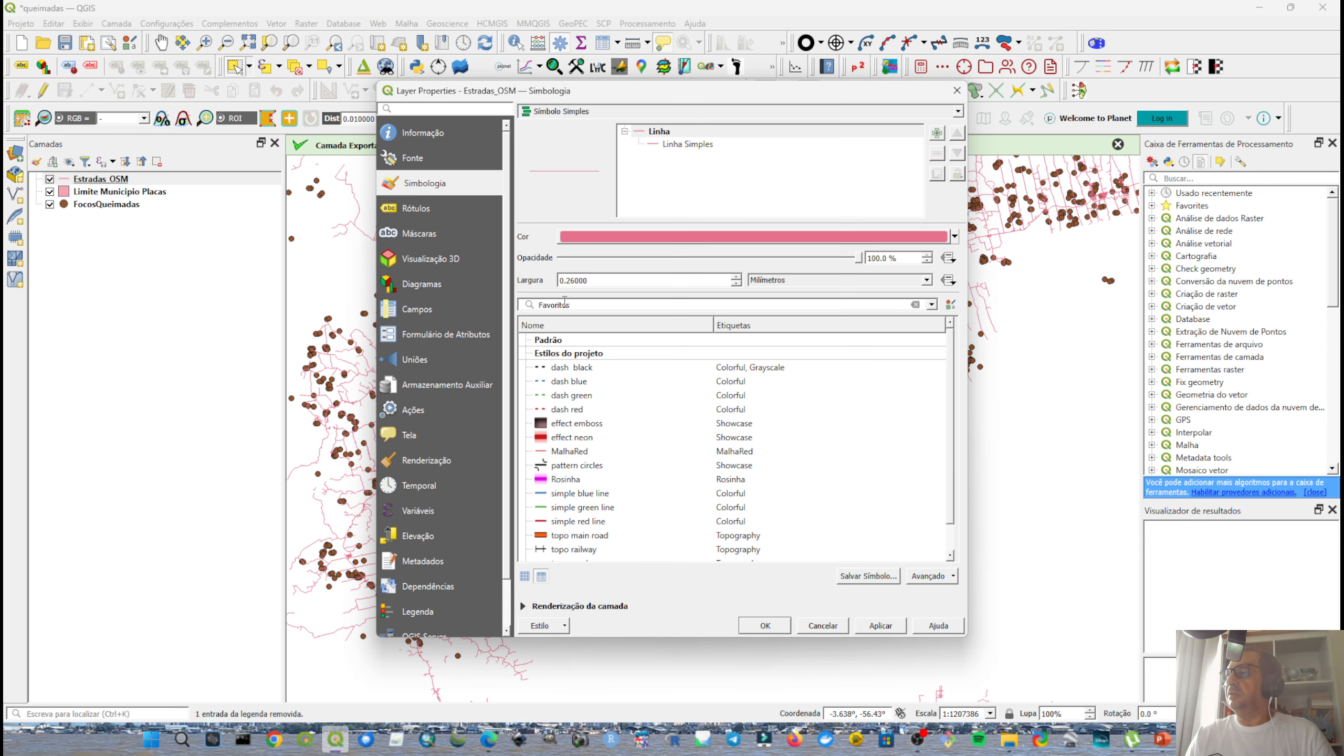
left_click(417, 158)
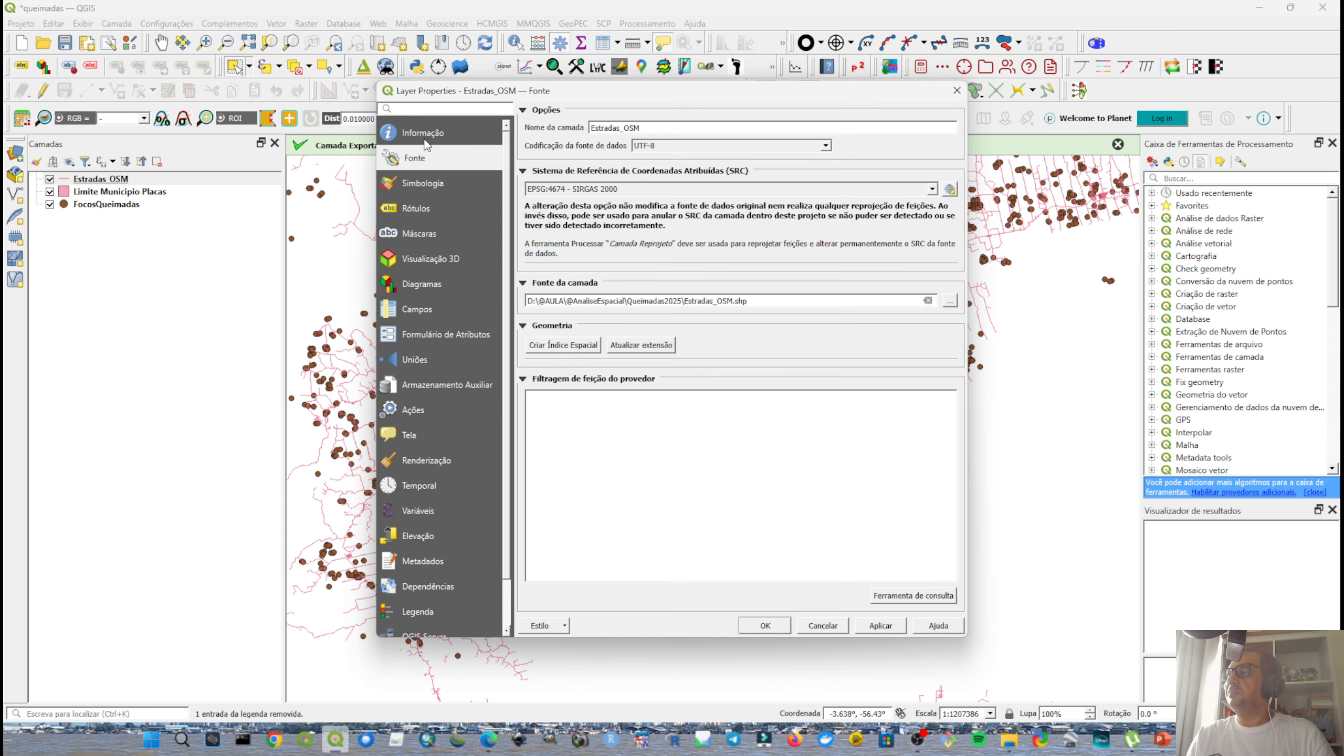
left_click(423, 135)
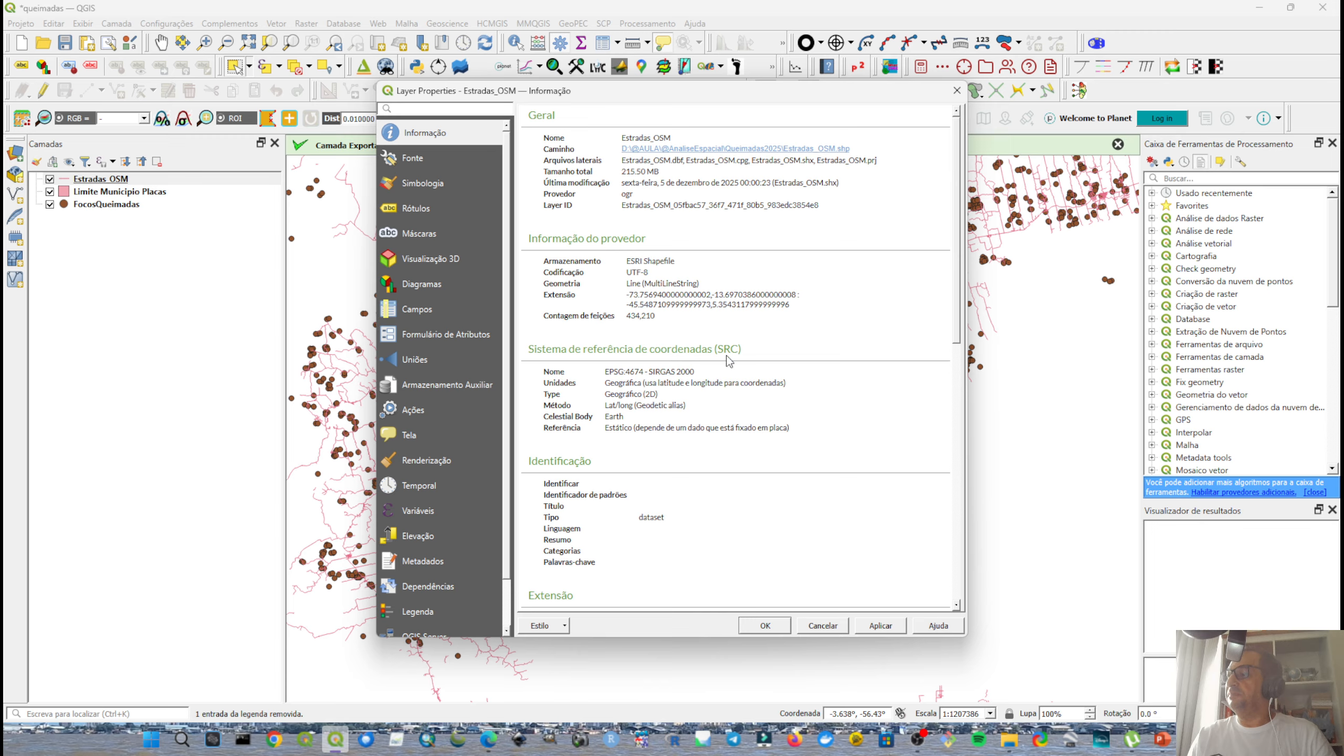
left_click(955, 92)
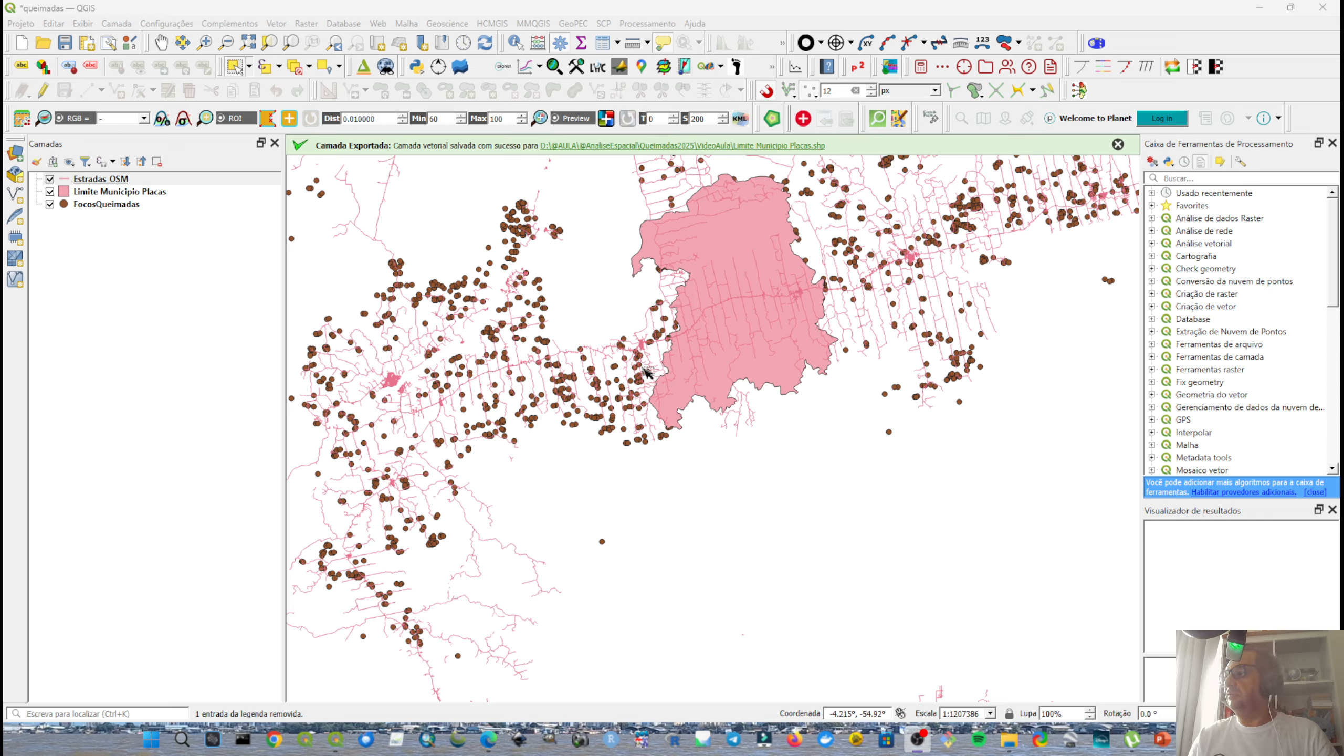
Move the FocosQueimadas layer above Estradas_OSM and Limite Municipio Placas in the layer order.
left_click(656, 354)
scroll(654, 352, "up", 1)
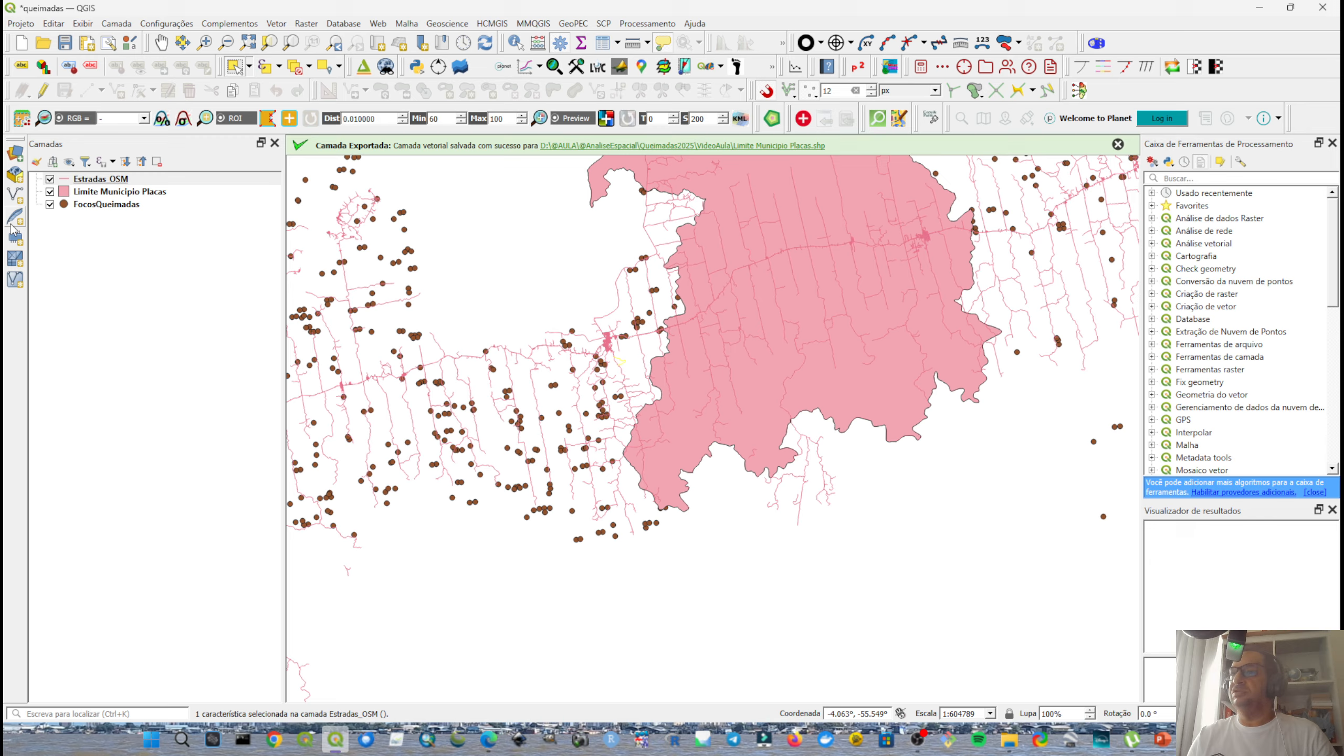
left_click_drag(84, 204, 108, 182)
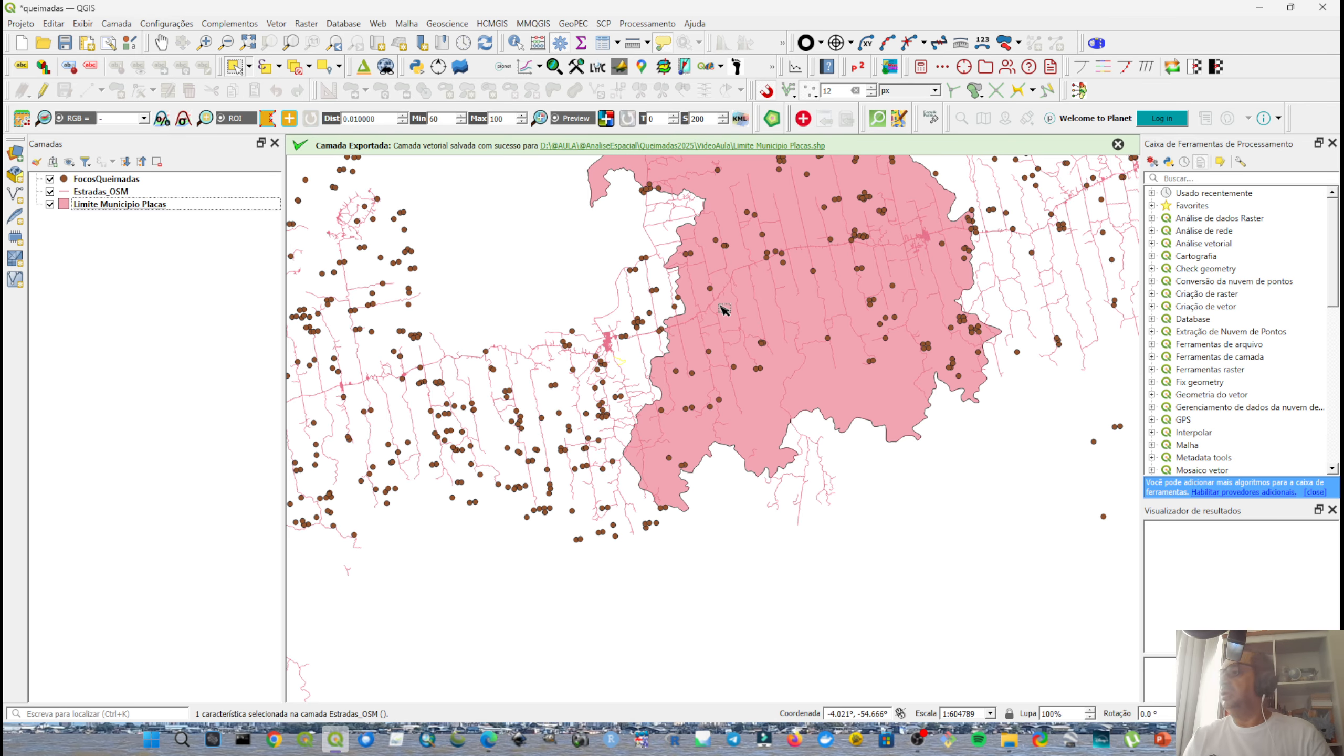
Examine how the fire points lie relative to the roads in the western and northern parts of Placas.
left_click_drag(721, 311, 559, 349)
scroll(544, 350, "up", 1)
scroll(517, 353, "up", 1)
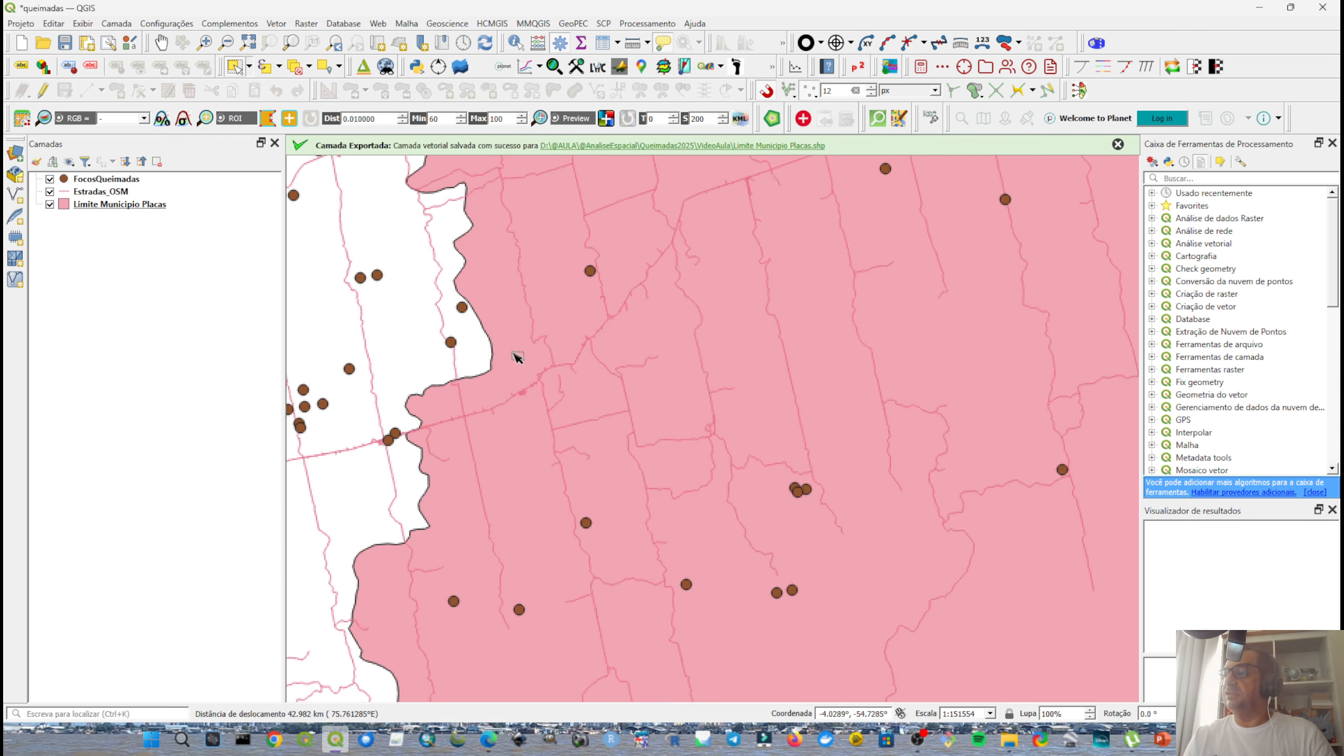
scroll(513, 382, "down", 1)
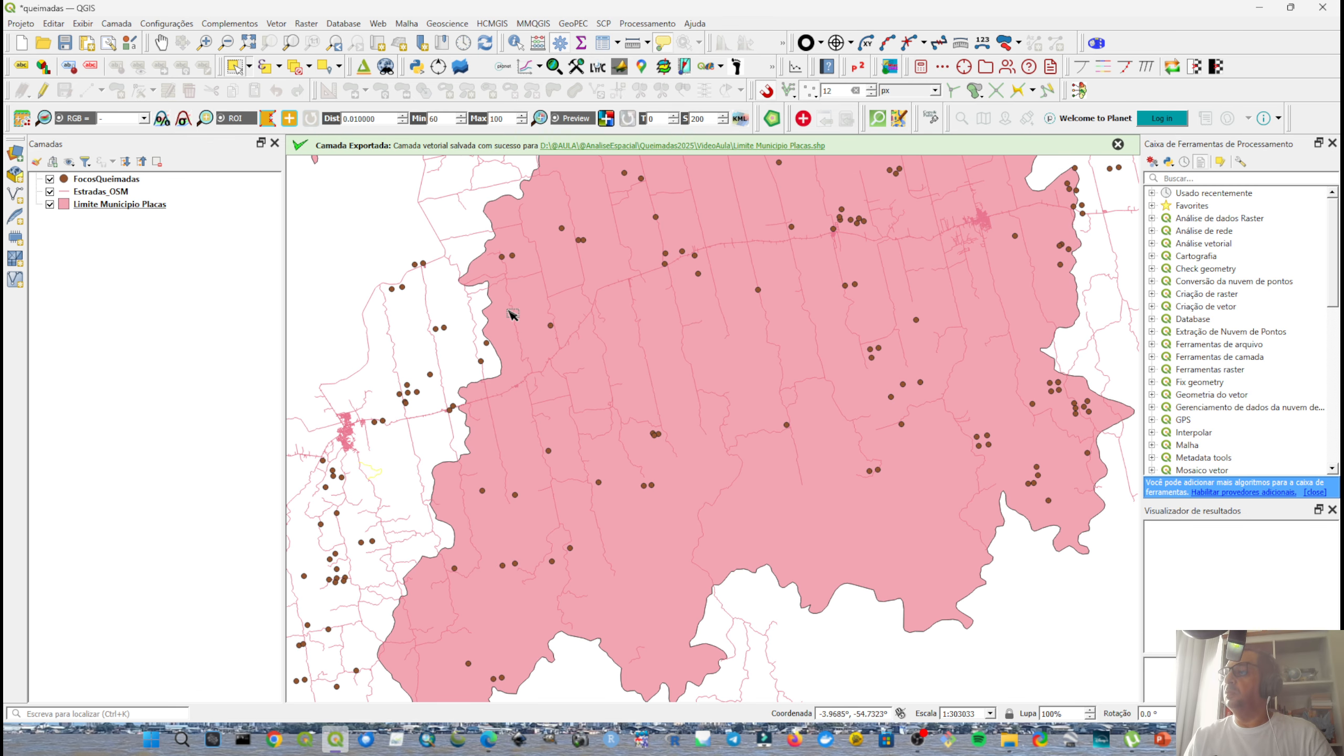
left_click_drag(510, 313, 458, 463)
left_click_drag(453, 370, 414, 338)
scroll(413, 336, "up", 2)
scroll(412, 327, "down", 3)
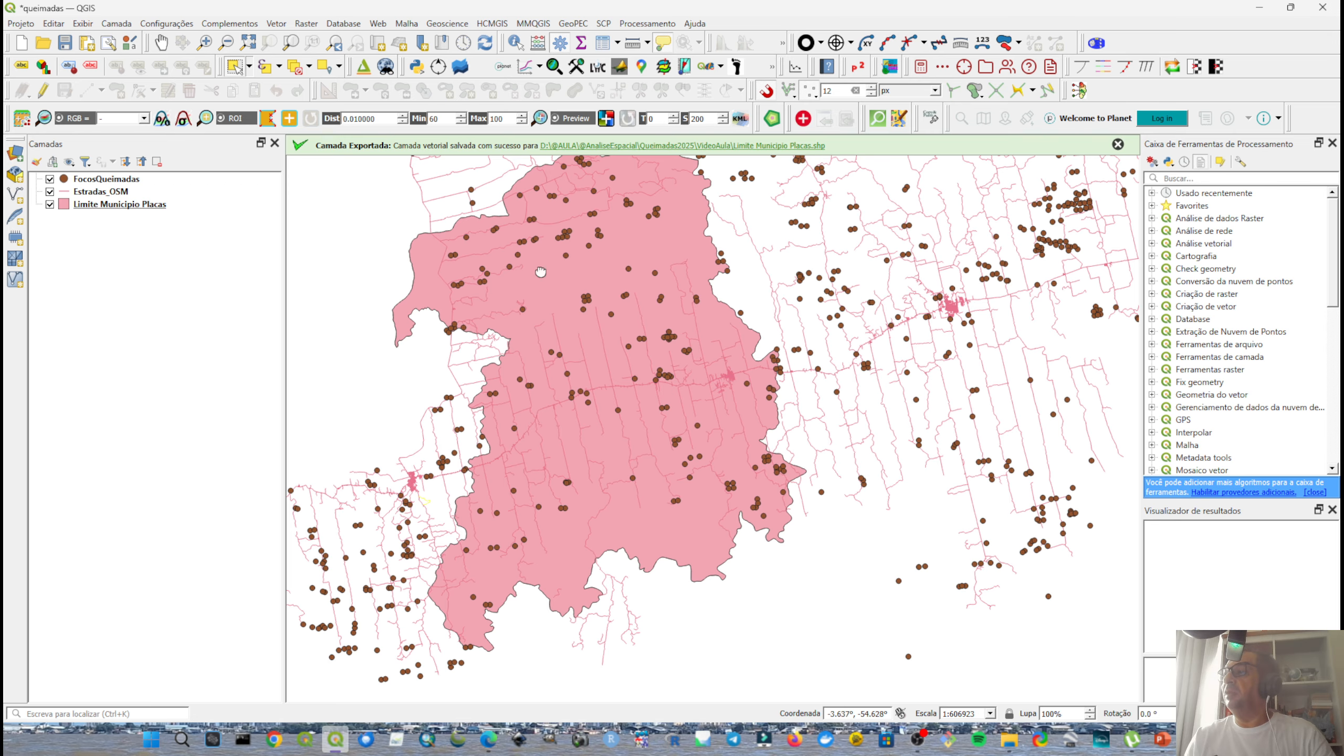
left_click_drag(541, 271, 476, 350)
scroll(477, 348, "up", 2)
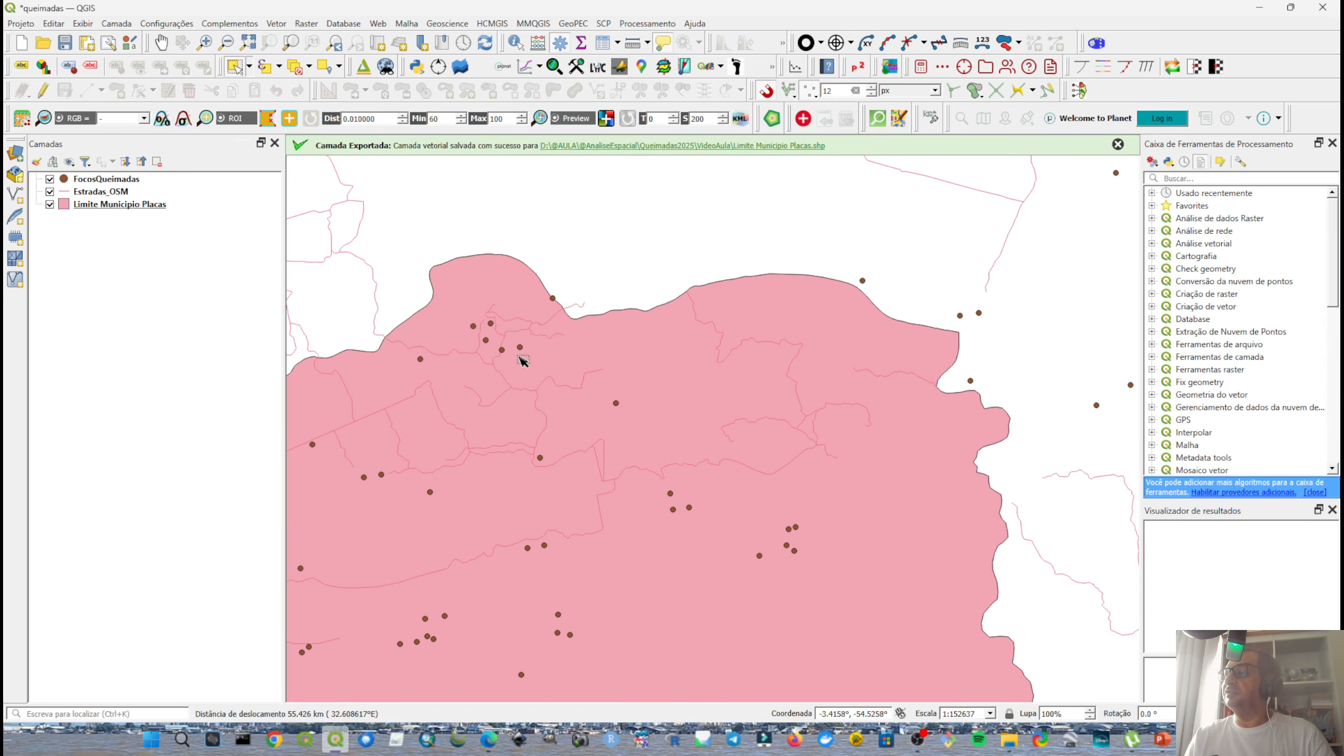
scroll(525, 376, "down", 1)
left_click_drag(732, 404, 603, 334)
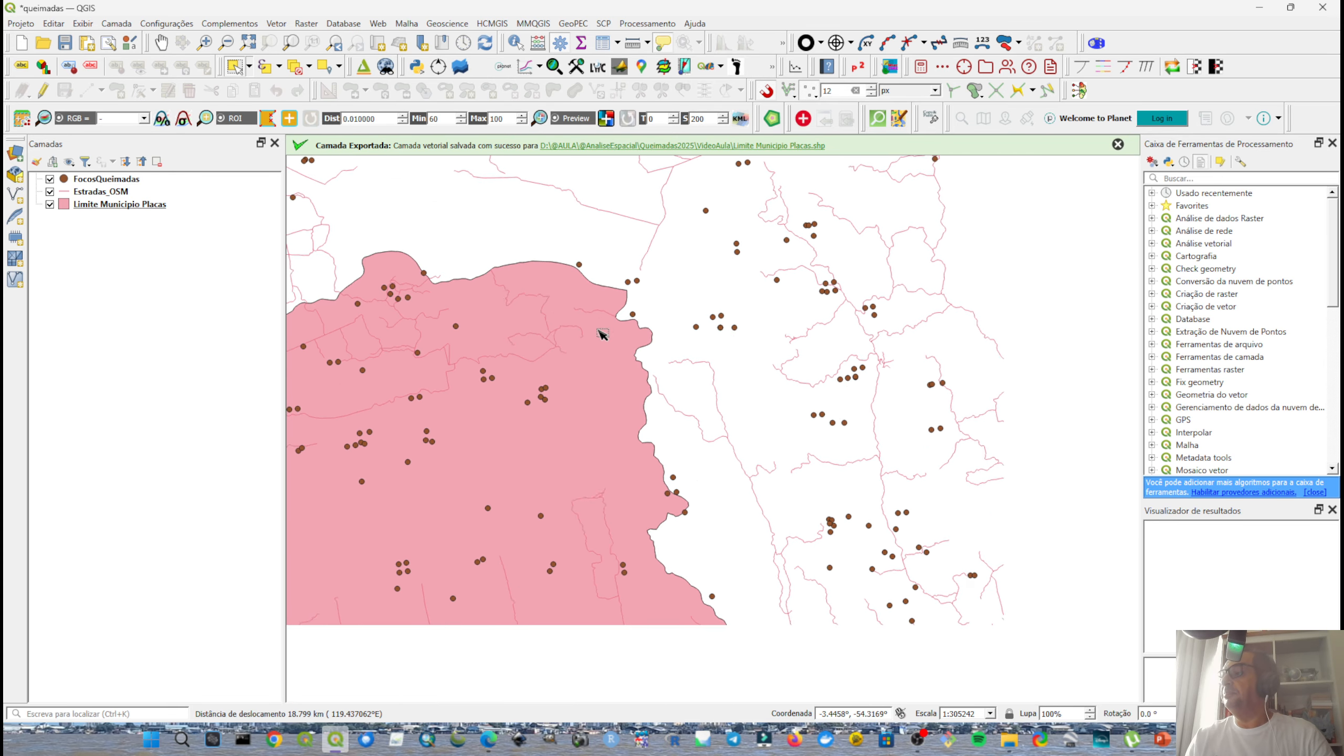
scroll(603, 335, "up", 1)
scroll(632, 333, "down", 1)
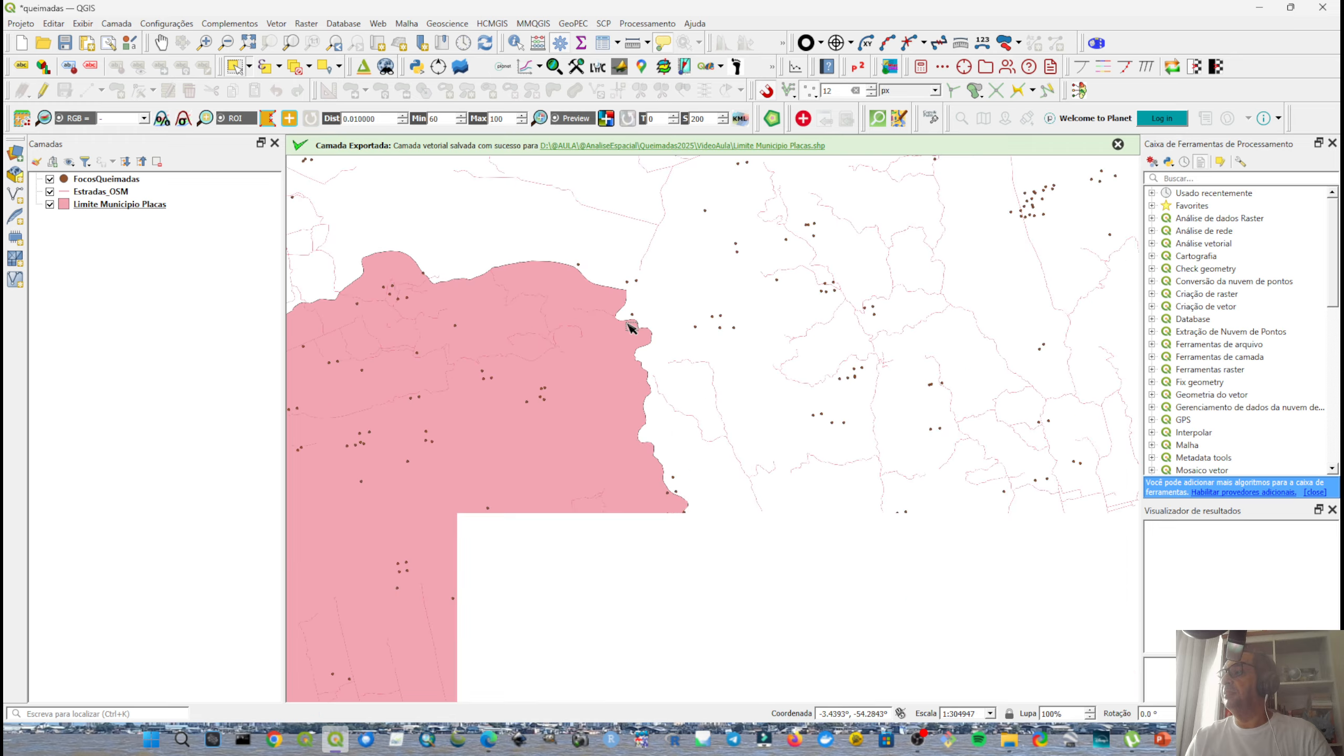
Examine the fire points and roads along the eastern boundary of the Placas municipality.
left_click_drag(611, 345, 610, 272)
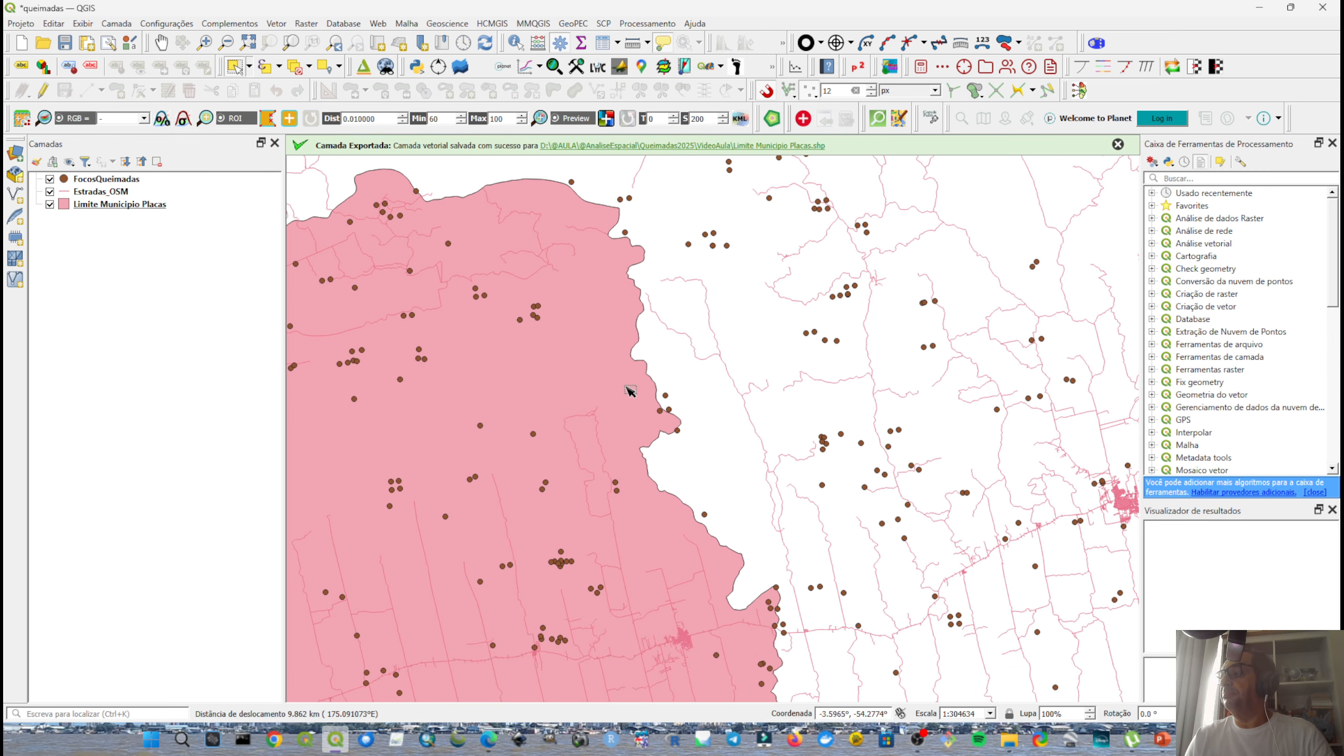
scroll(631, 387, "up", 1)
left_click_drag(644, 425, 644, 237)
left_click_drag(652, 378, 562, 180)
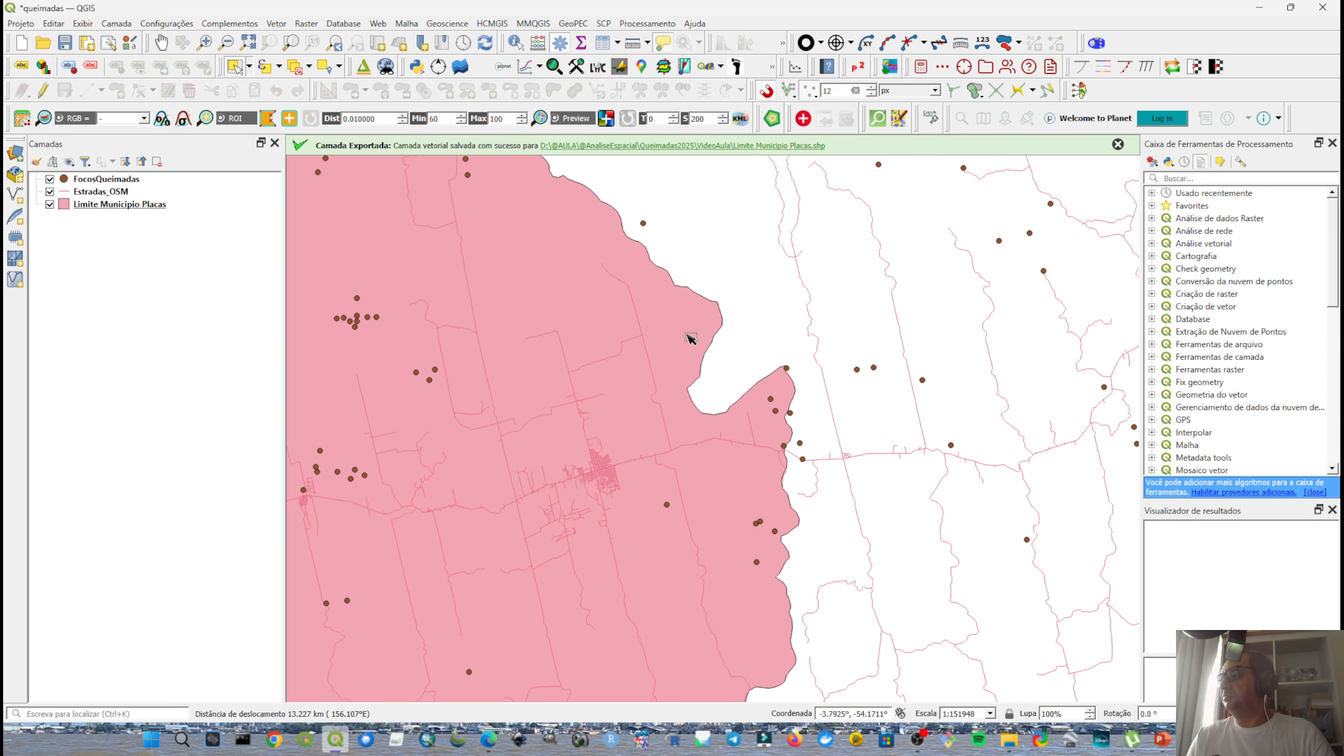
scroll(793, 420, "up", 2)
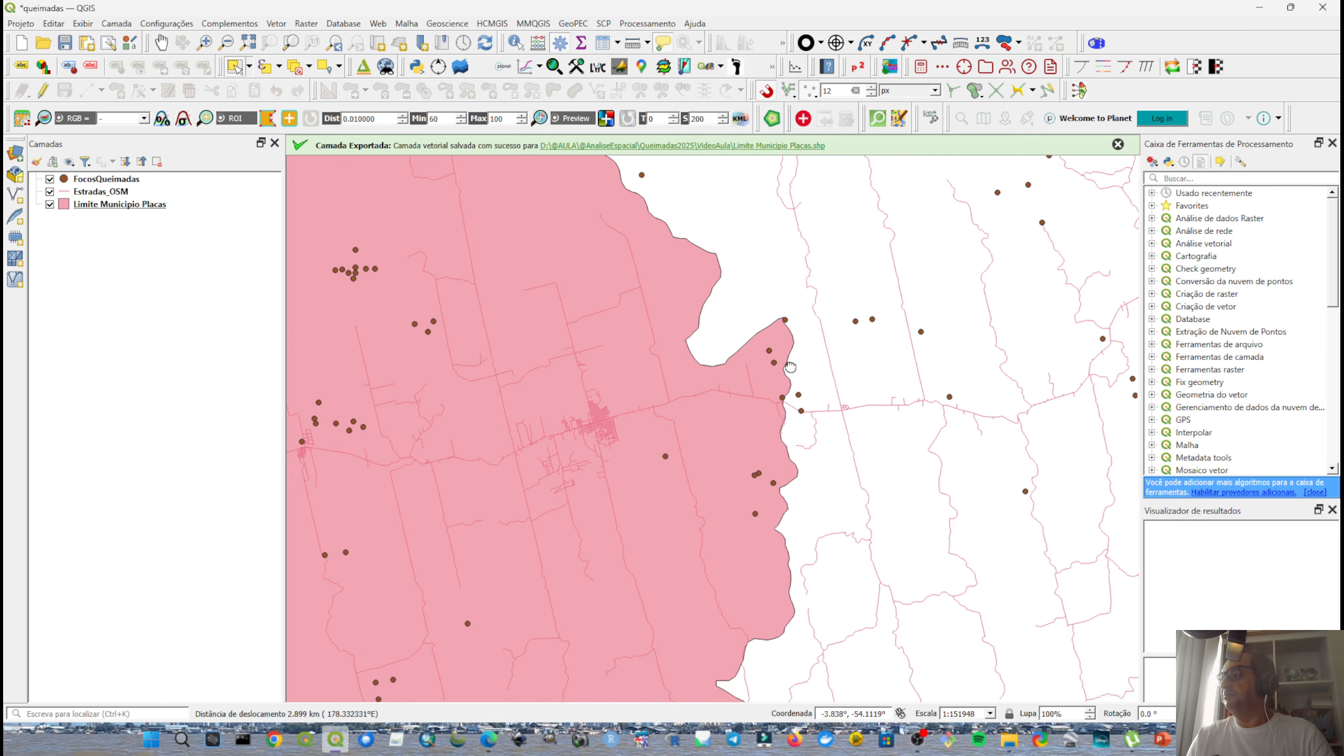
scroll(794, 323, "down", 1)
left_click_drag(786, 420, 735, 255)
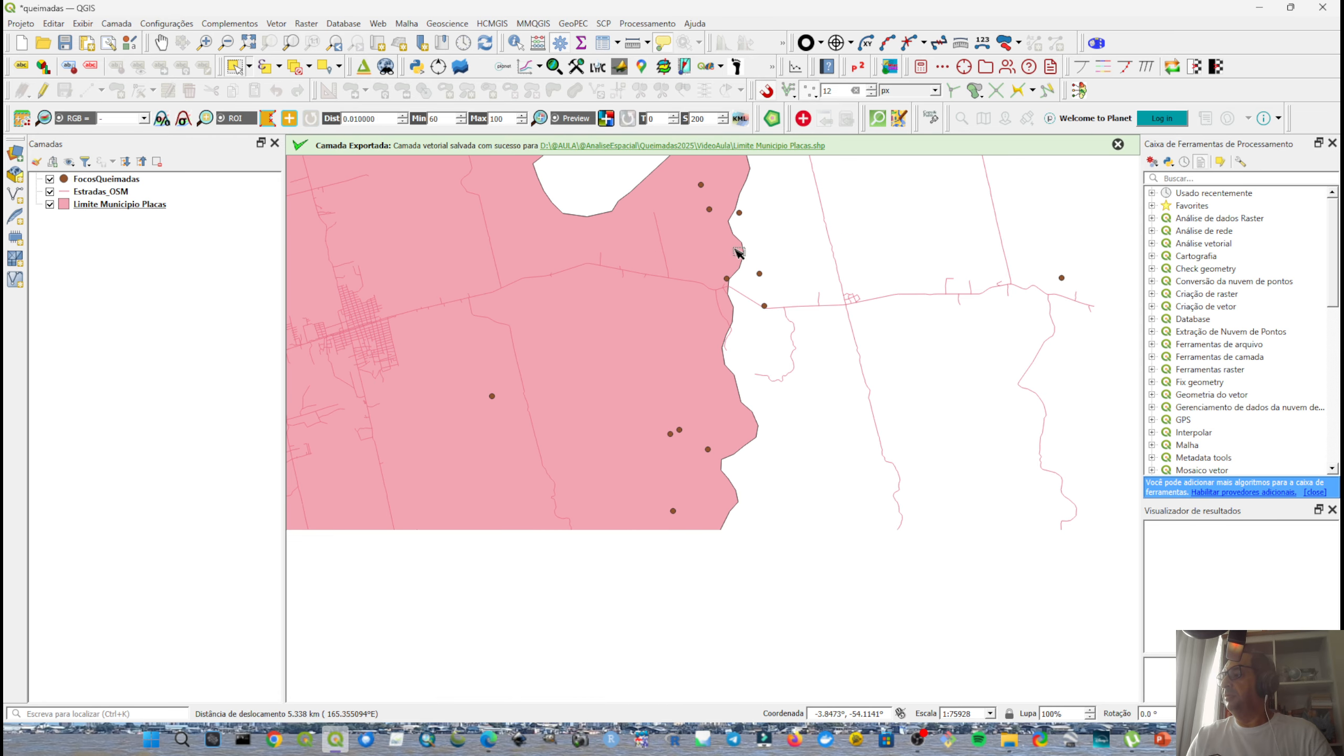
left_click_drag(712, 404, 680, 275)
left_click_drag(678, 427, 671, 421)
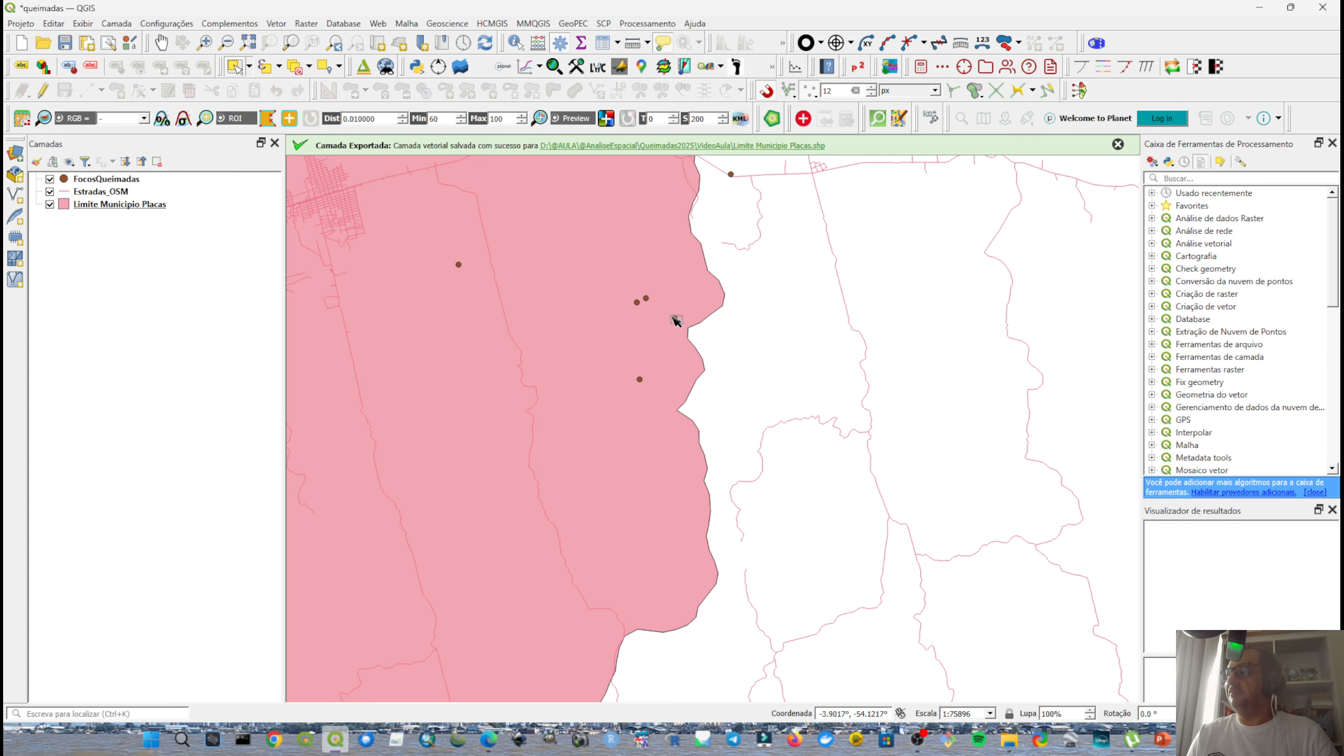
scroll(679, 319, "up", 2)
scroll(680, 328, "down", 2)
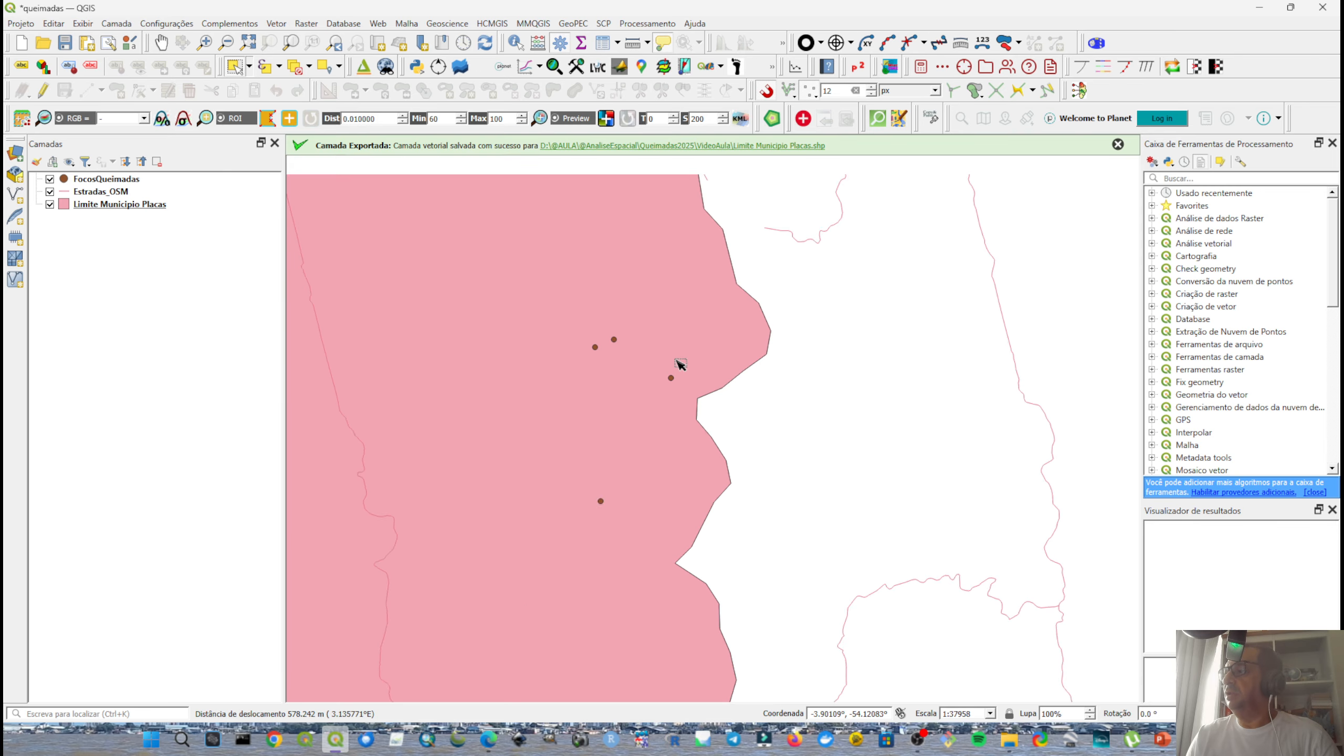
Measure the ellipsoidal distances from two fire points near Placas's eastern boundary to the nearest roads outside and inside the municipality.
left_click_drag(679, 367, 670, 378)
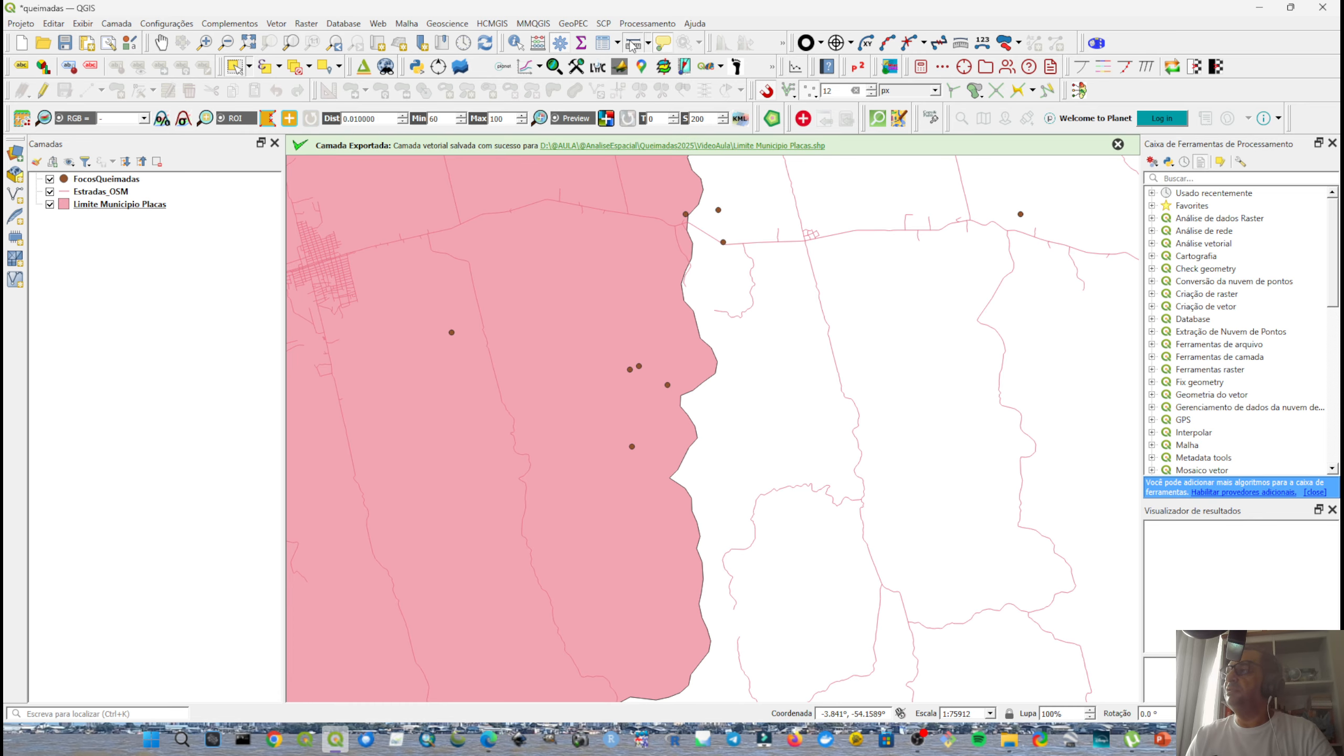
left_click(634, 43)
left_click_drag(628, 259, 311, 189)
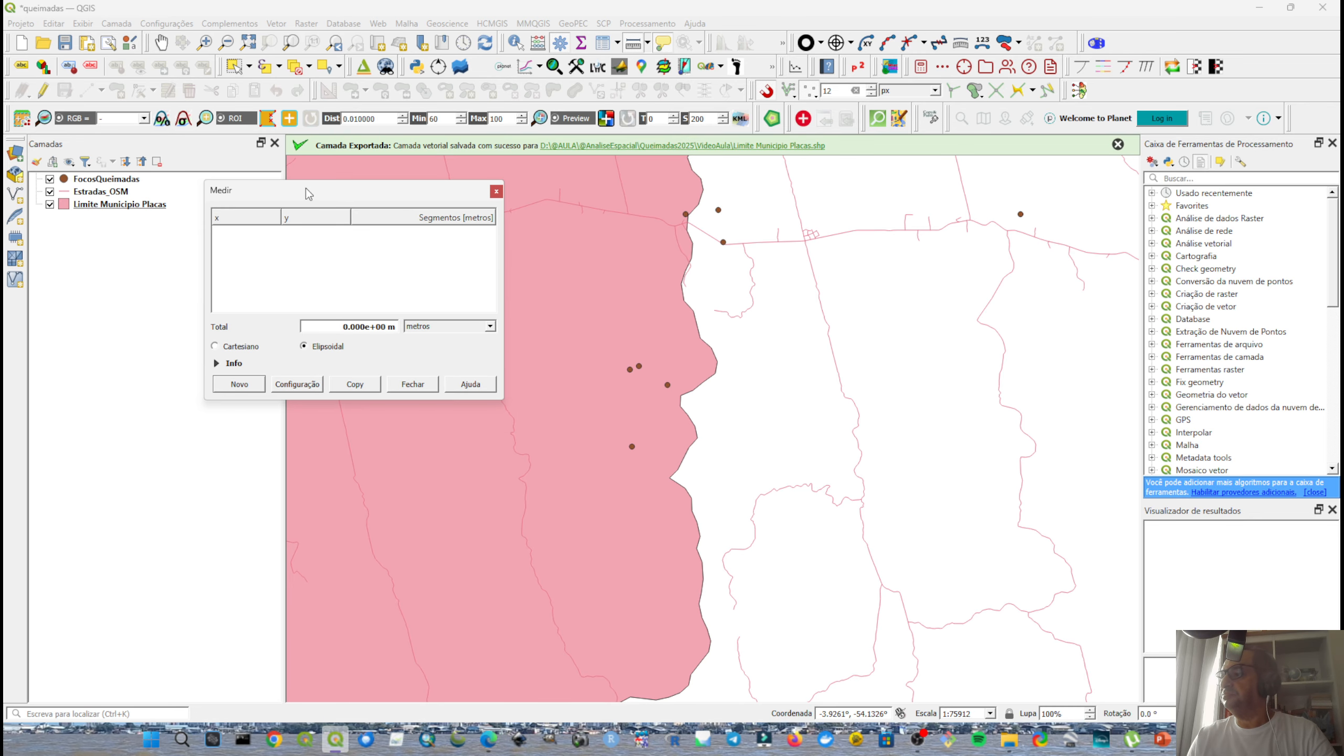
left_click(632, 447)
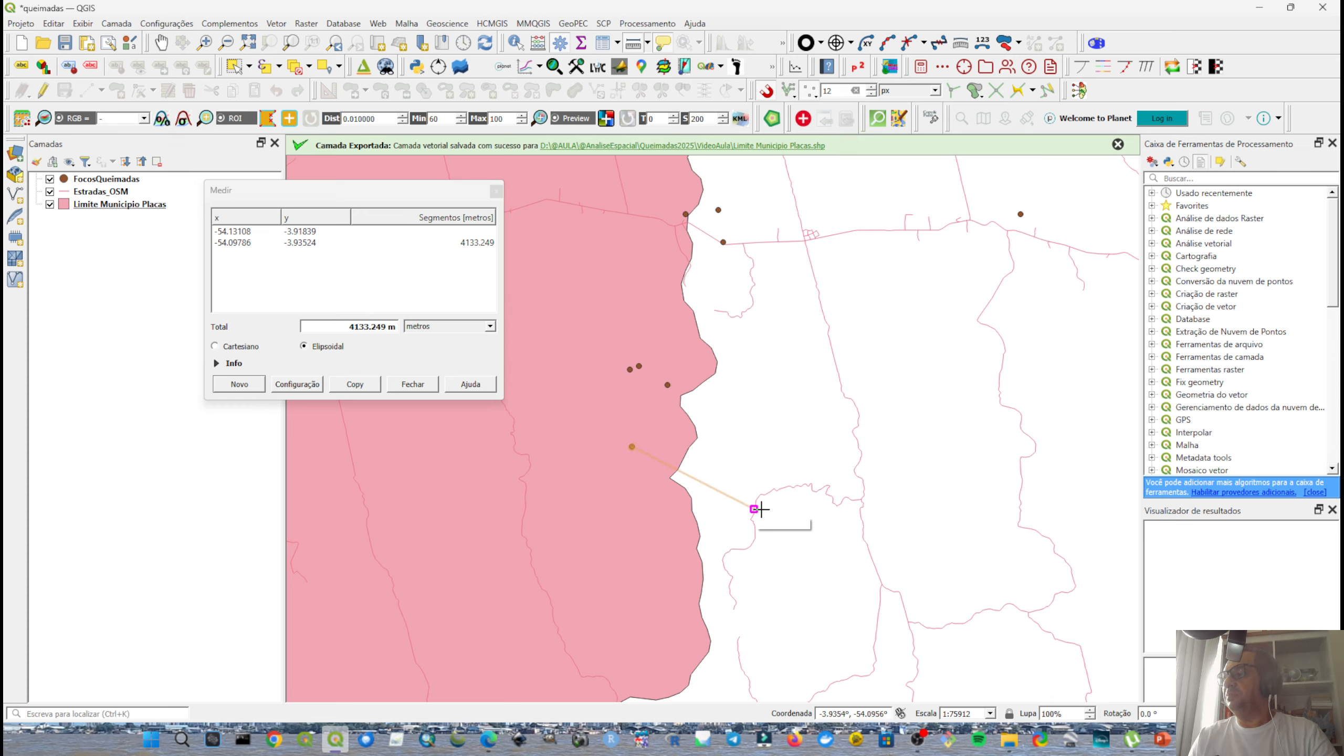
right_click(548, 464)
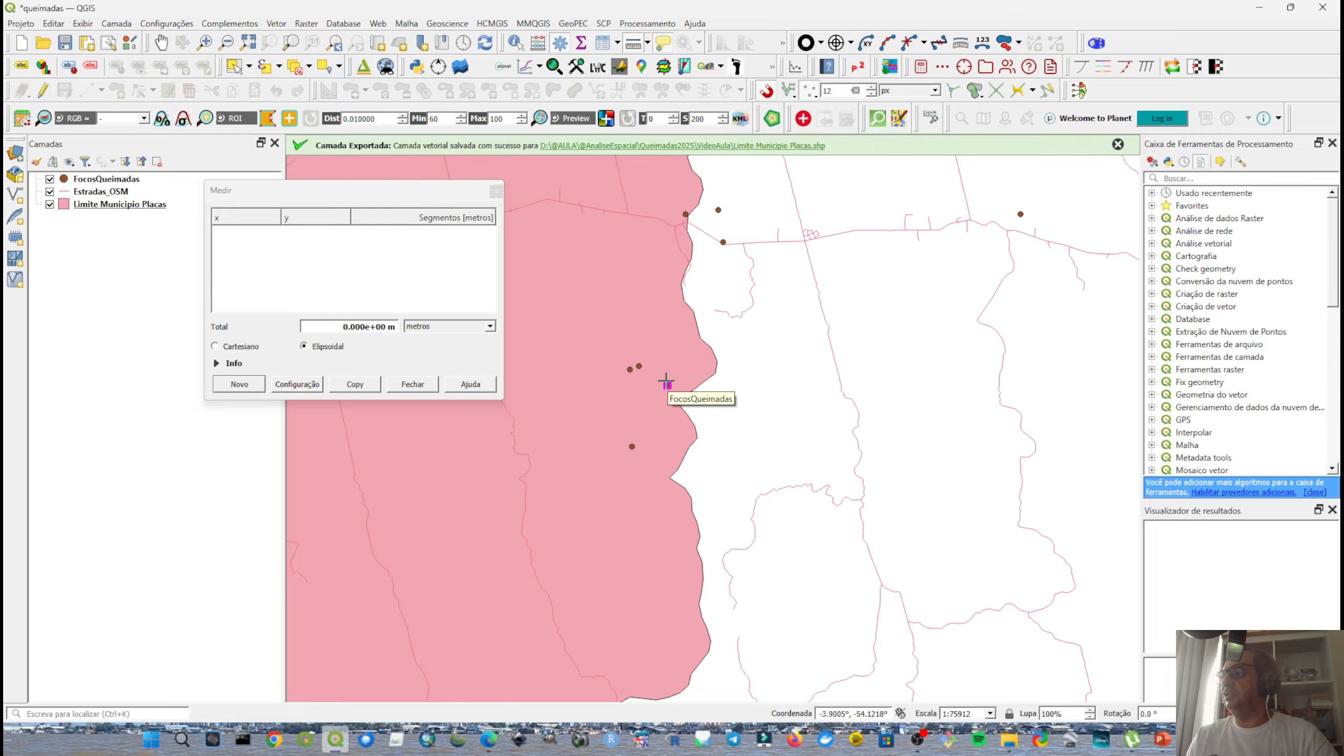
left_click(667, 383)
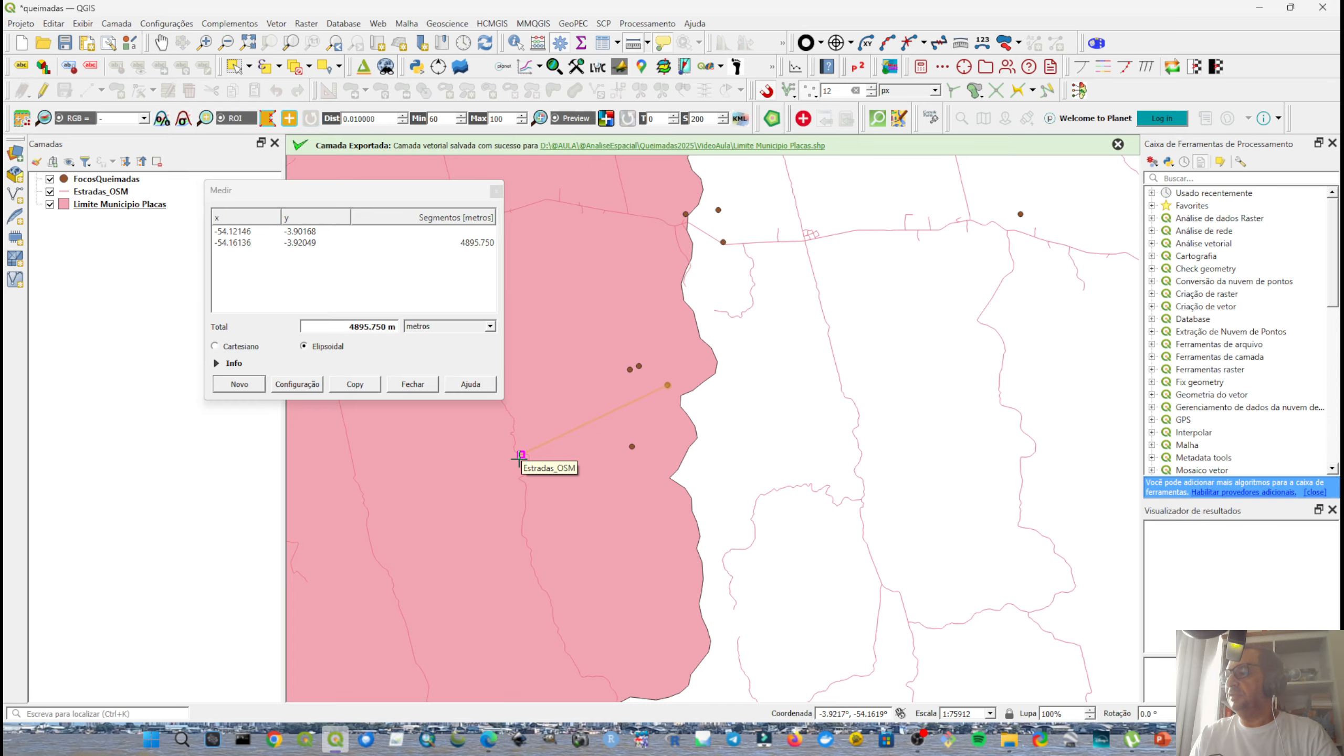
left_click(429, 388)
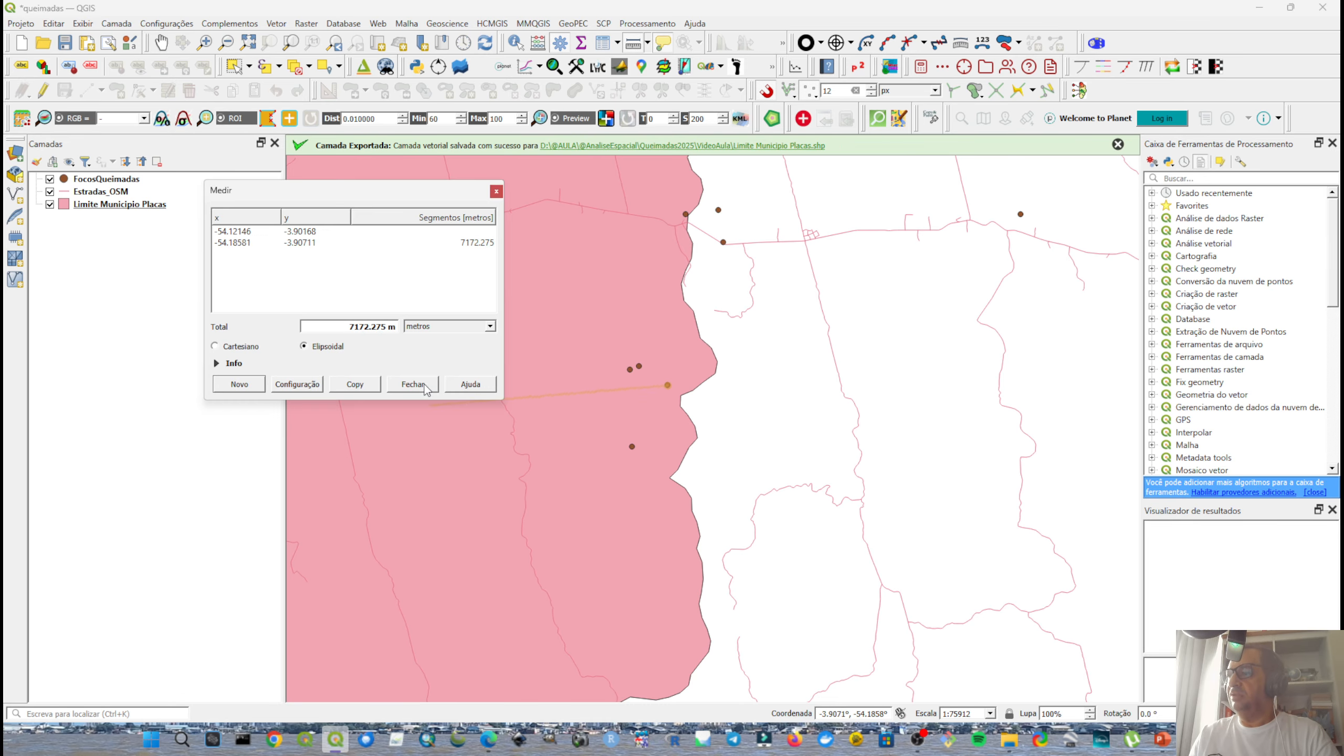
Examine how the fire points and roads are distributed within and around the whole Placas municipality.
scroll(558, 441, "down", 1)
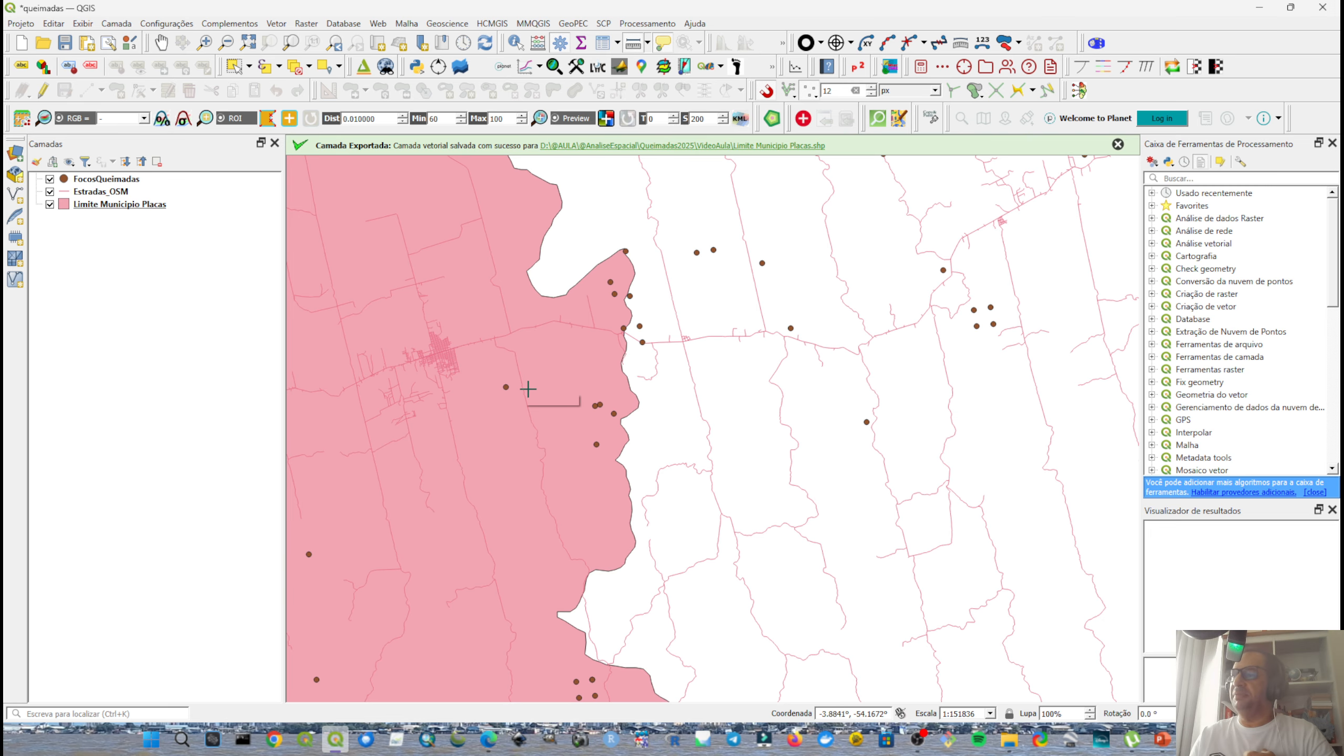
scroll(399, 421, "down", 1)
left_click_drag(434, 419, 526, 390)
scroll(487, 395, "down", 1)
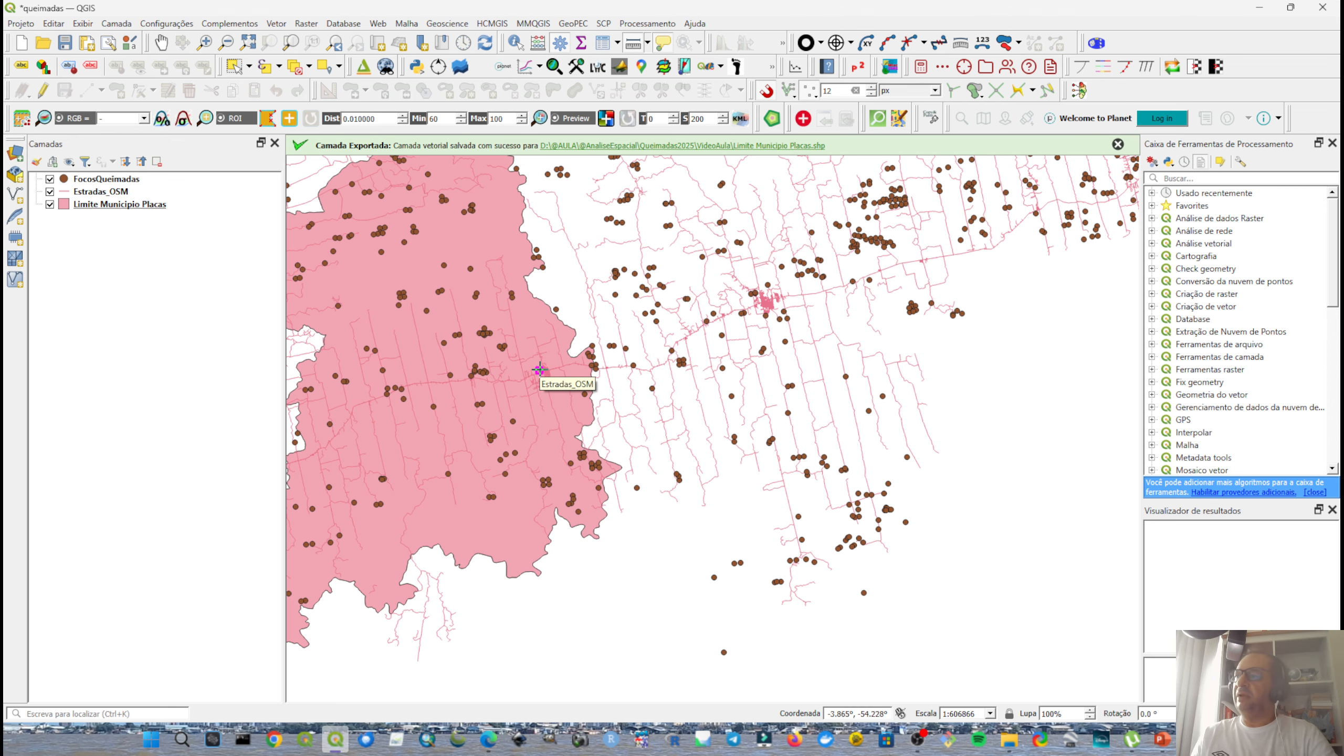
scroll(538, 380, "down", 1)
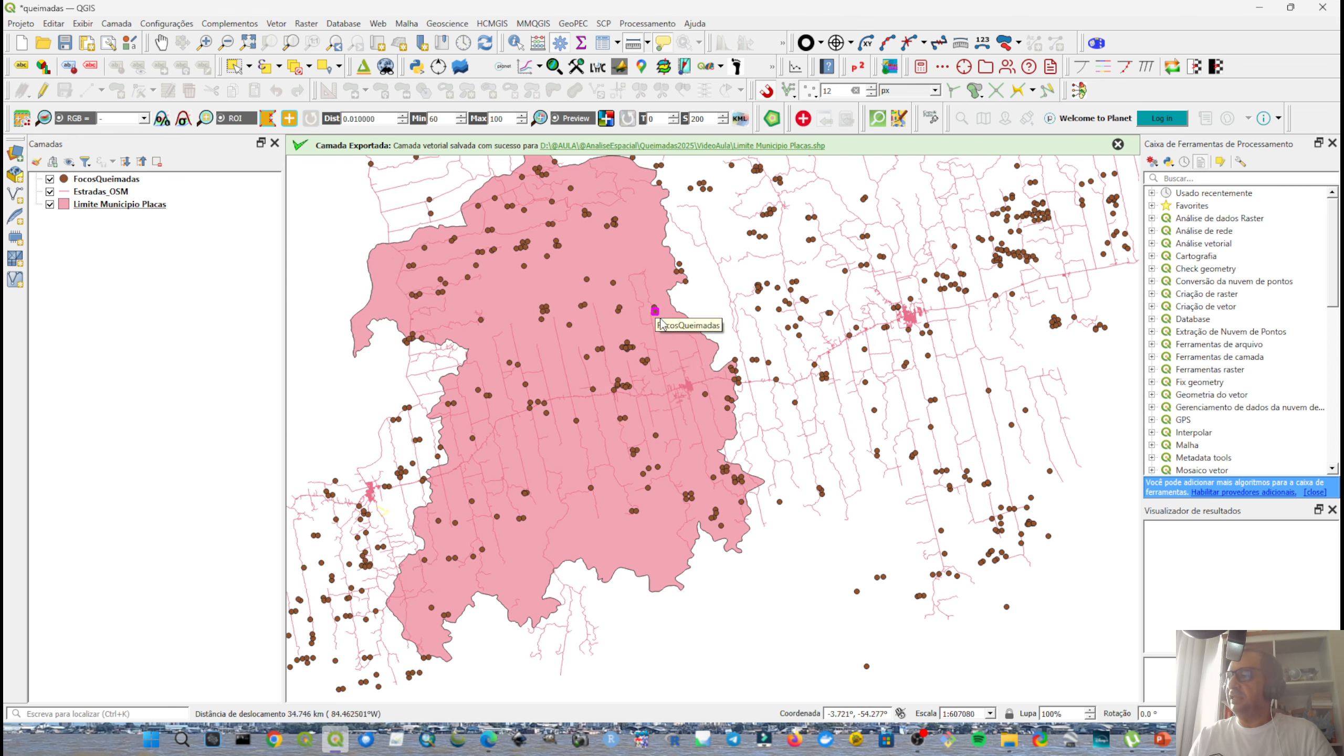
left_click_drag(649, 304, 690, 365)
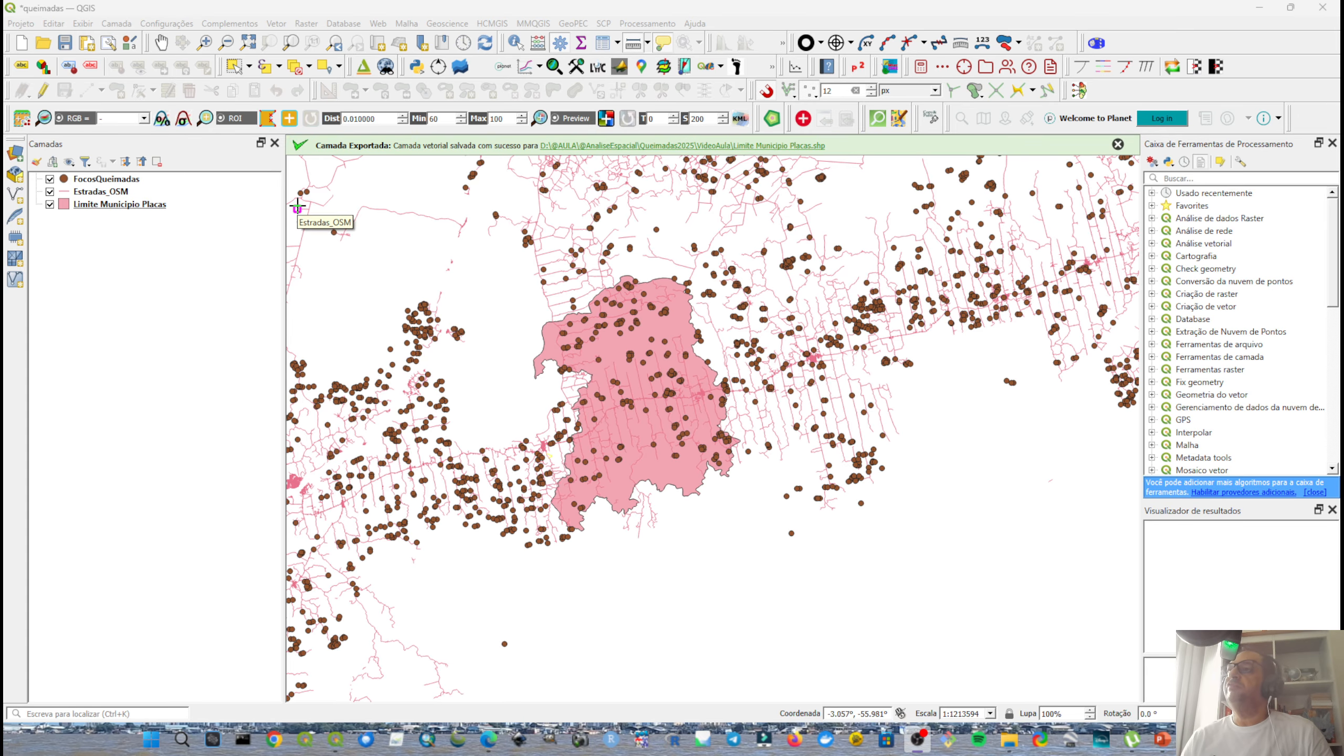
left_click(275, 26)
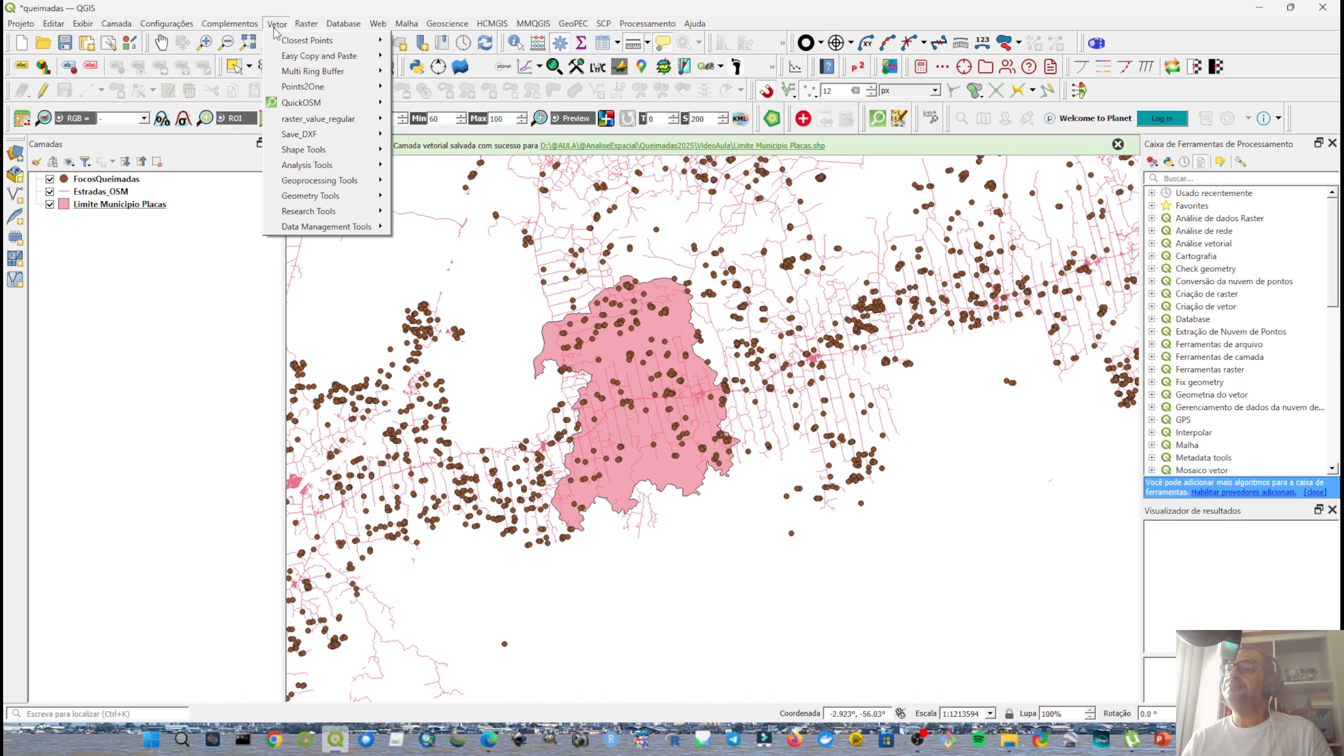
left_click(276, 24)
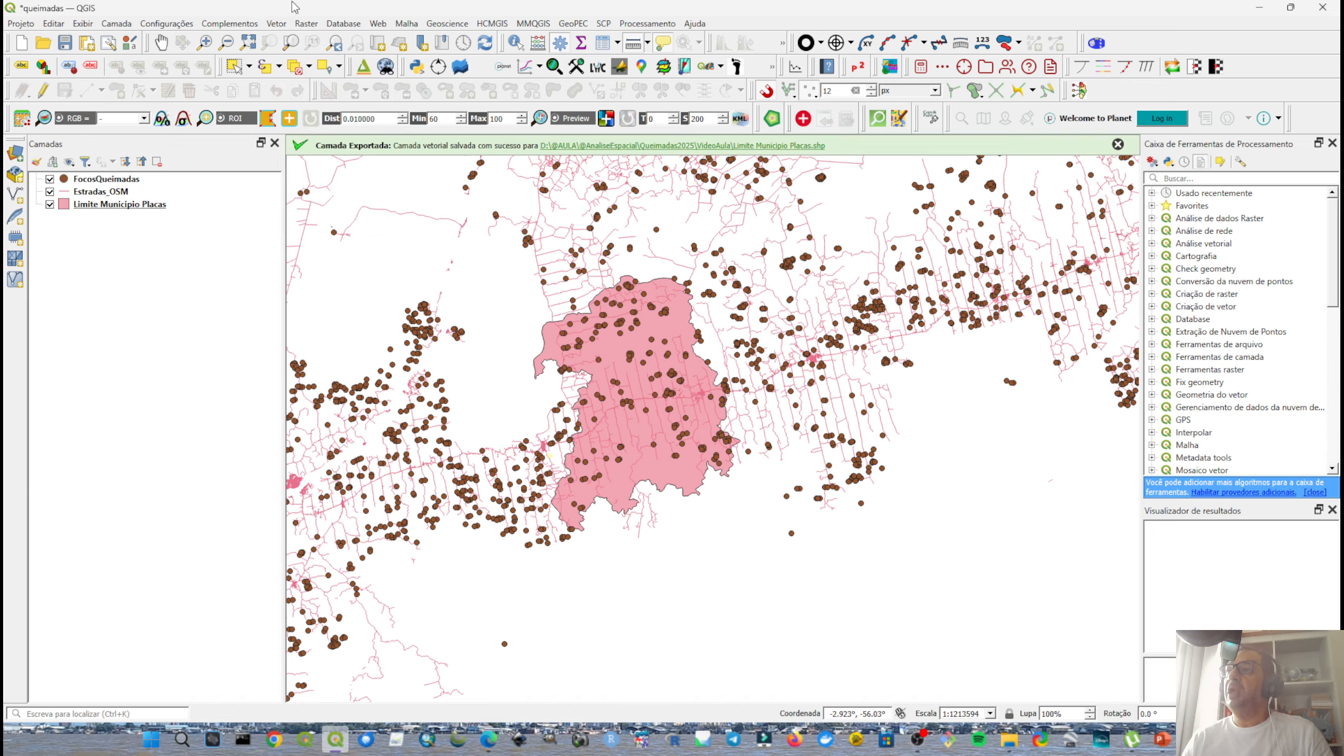
Set up a shapefile export of Limite Municipio Placas with the file name Limite Municipio Placas_UTM22sSRG2000.shp in the VideoAula folder.
left_click(142, 206)
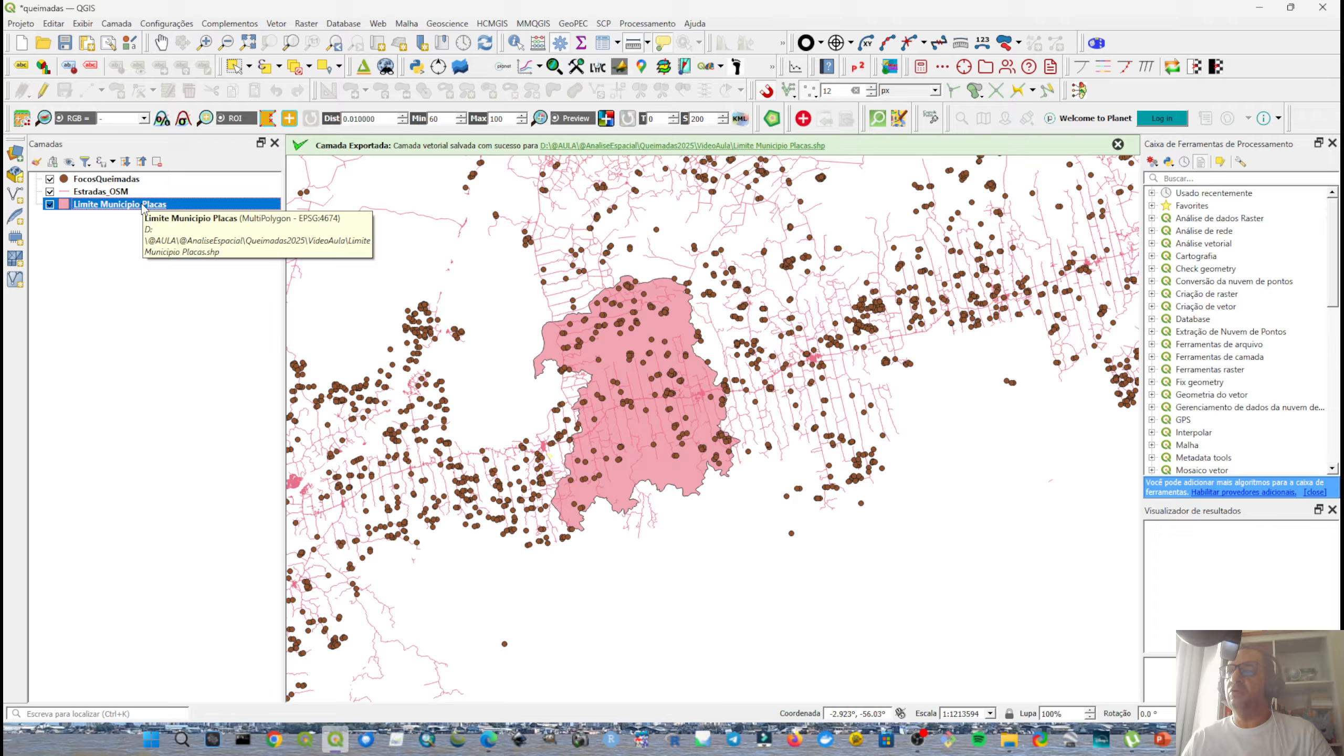
right_click(143, 208)
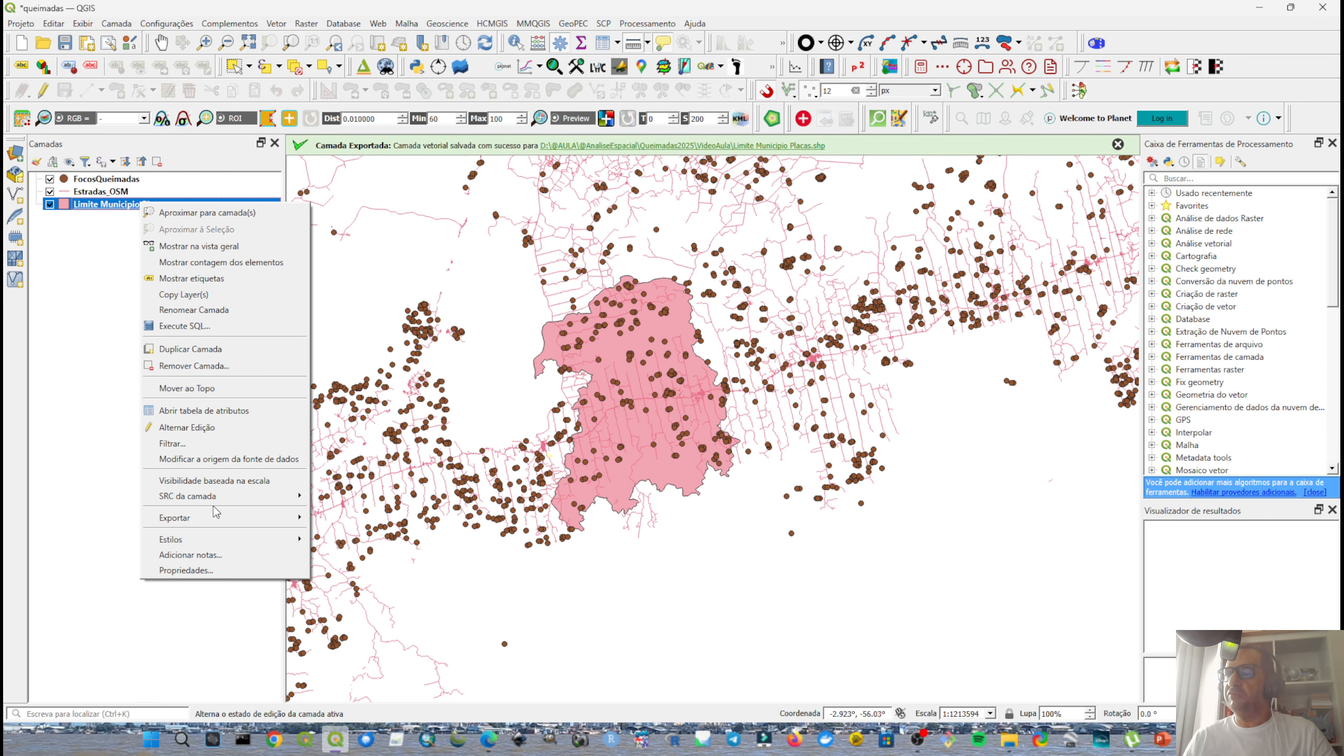
mouse_move(221, 526)
left_click(371, 520)
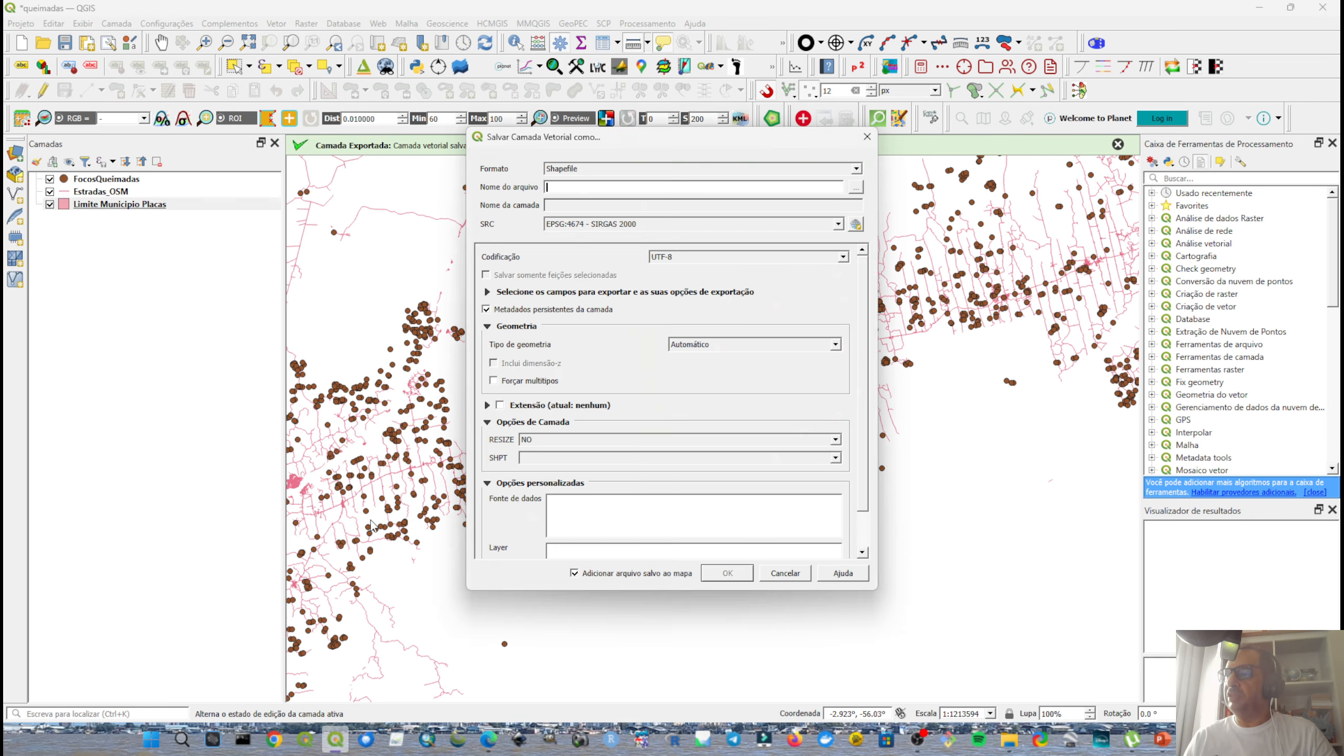
left_click(856, 187)
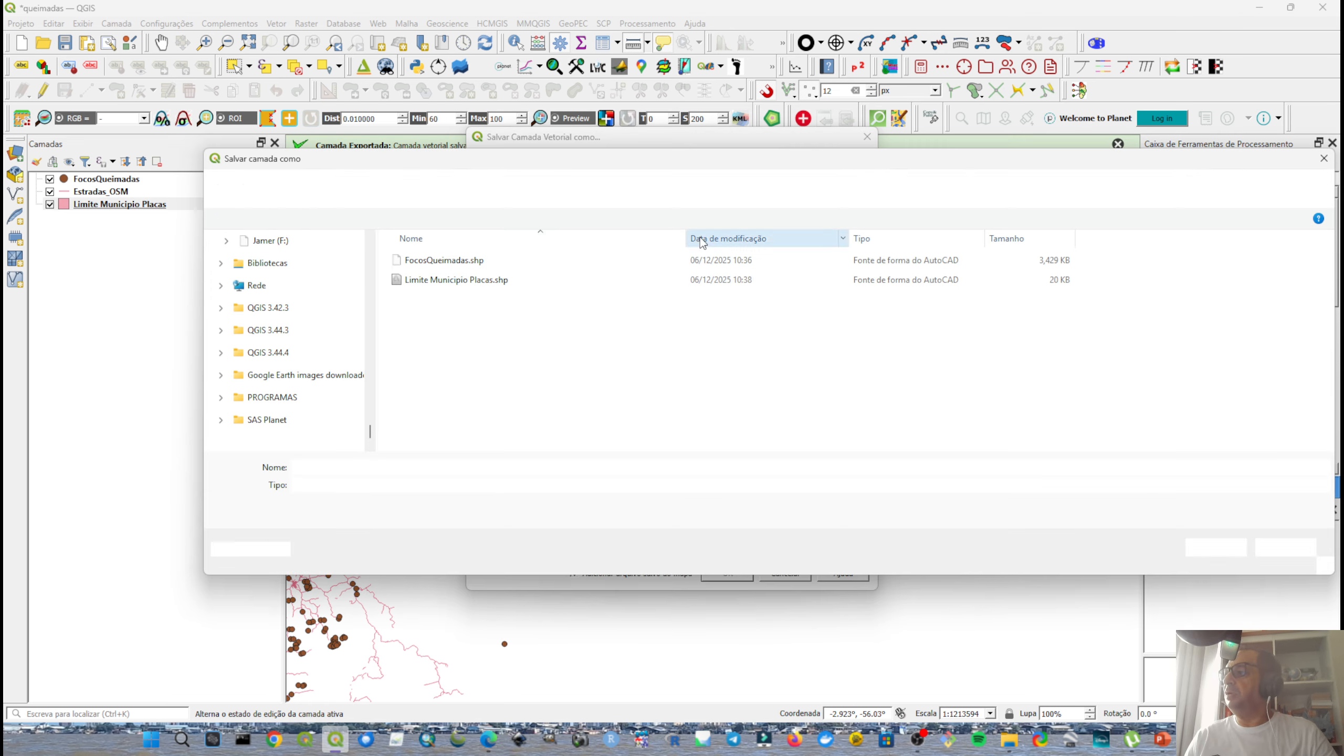
left_click(457, 280)
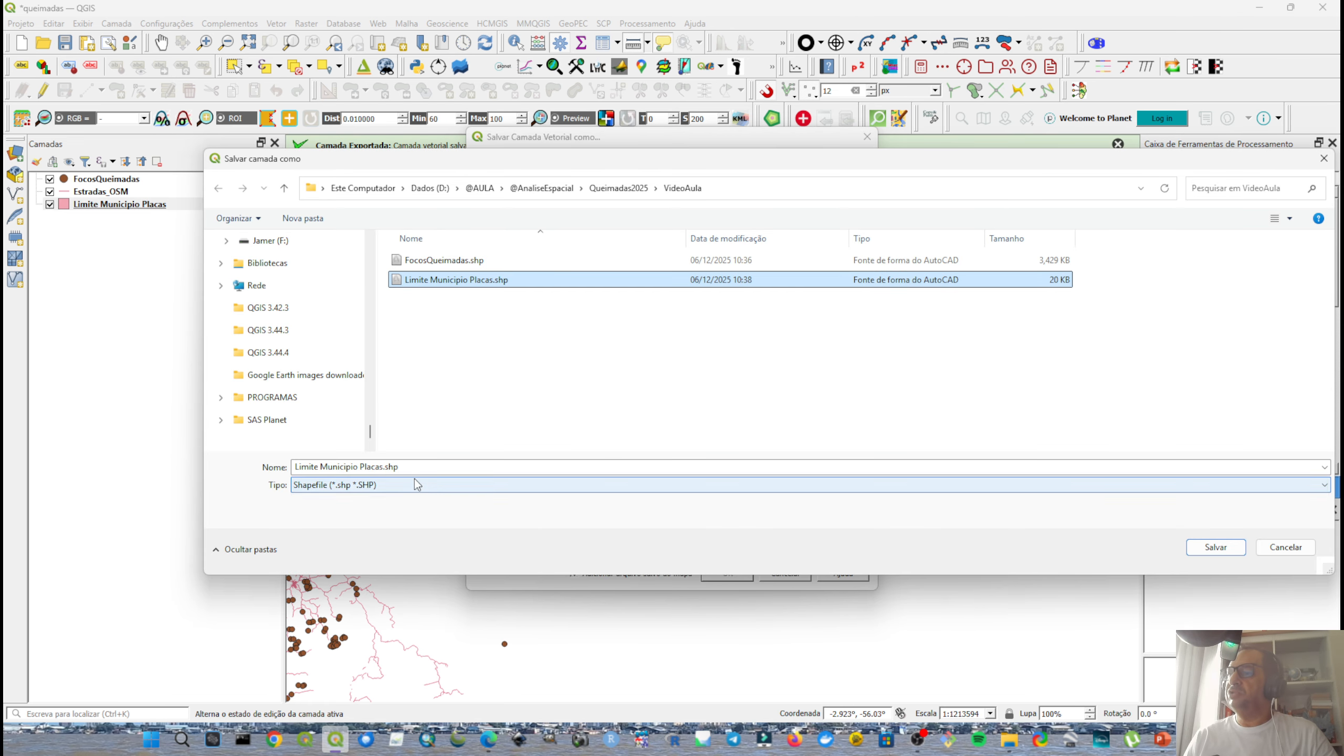
left_click(393, 467)
left_click(383, 468)
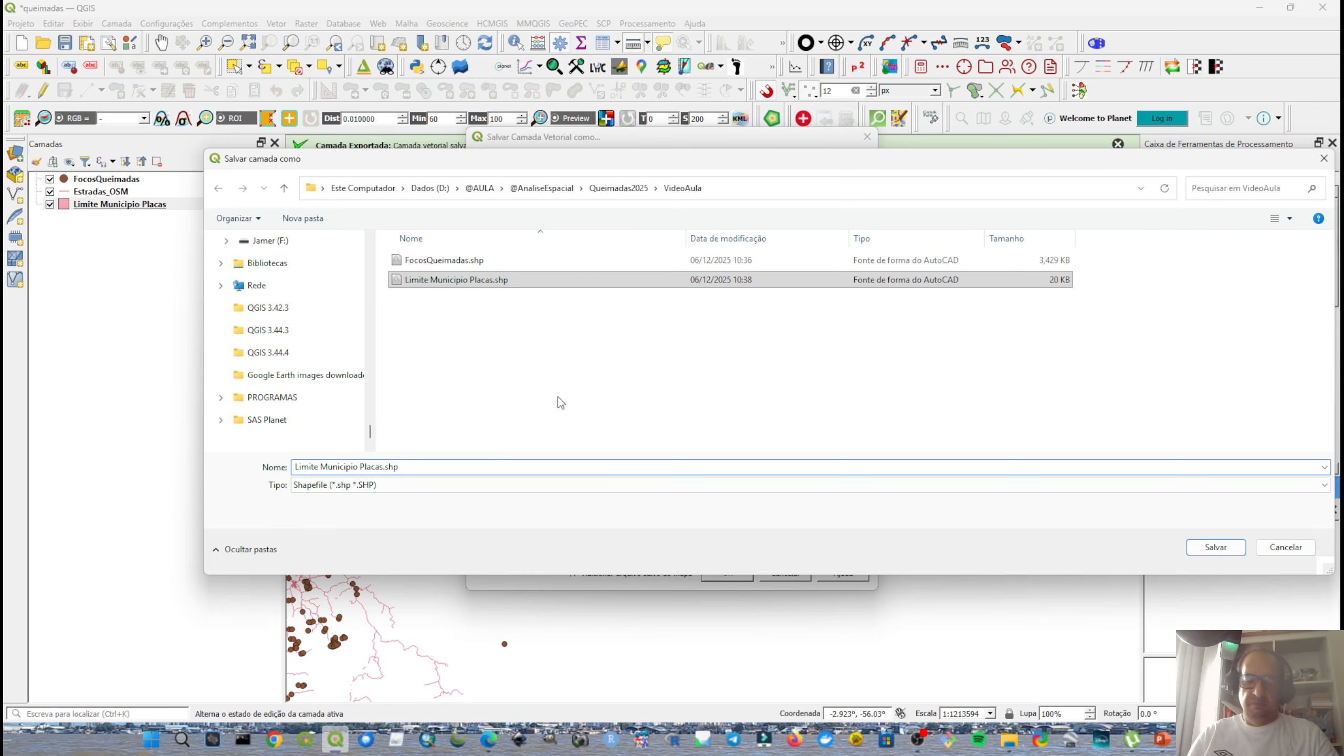
type("_UTM")
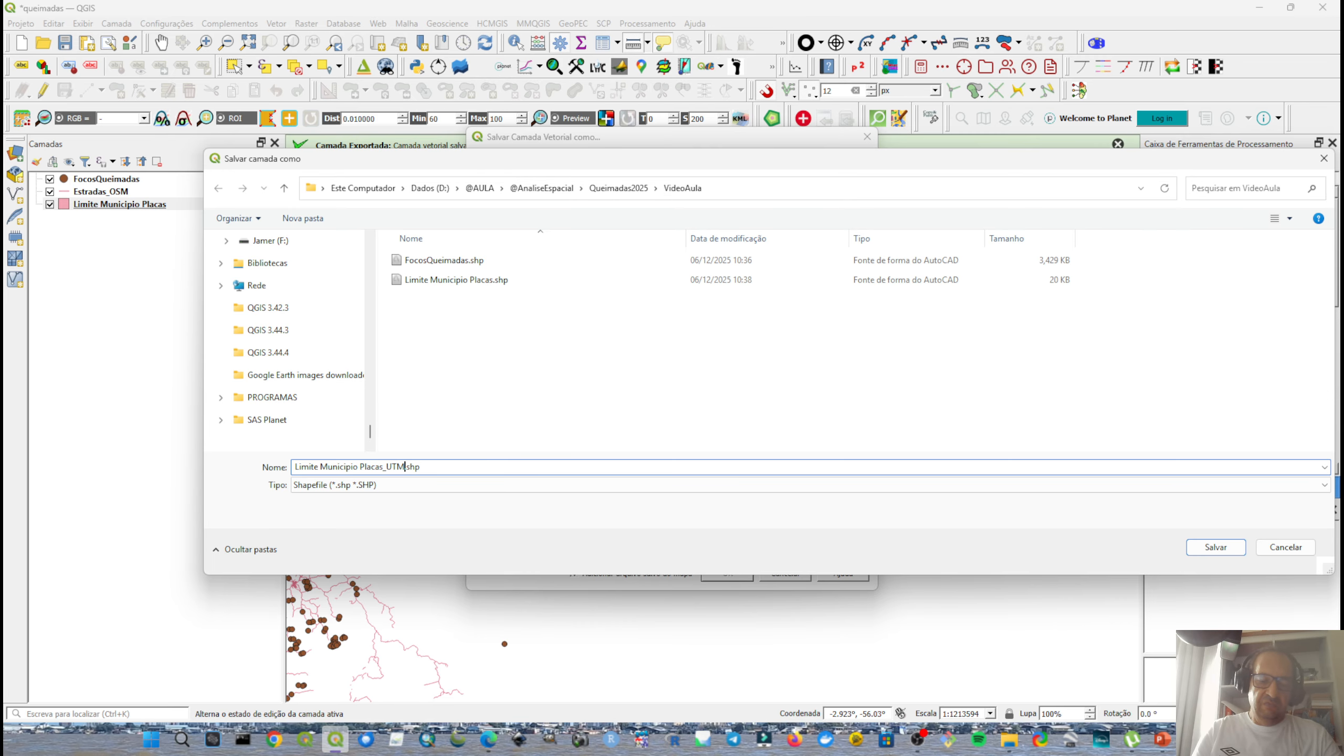
type("22sSRG2000")
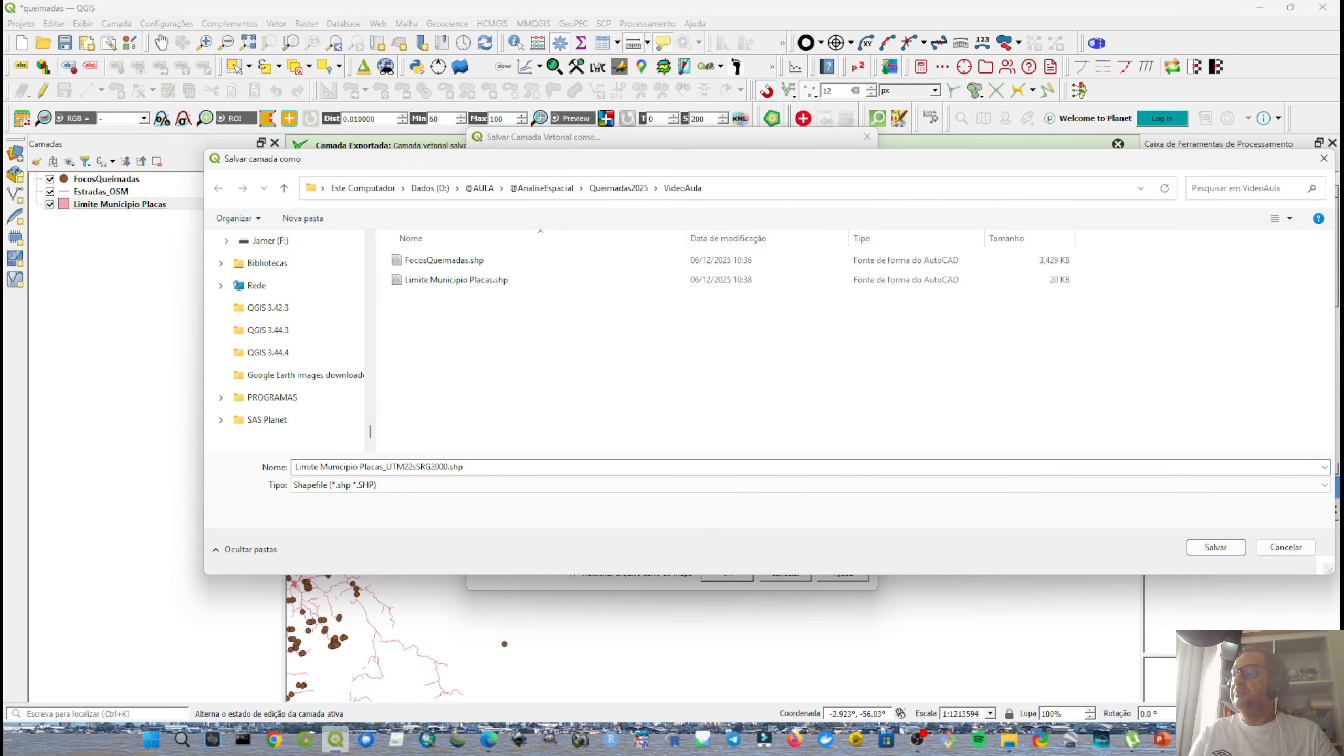
key("Return")
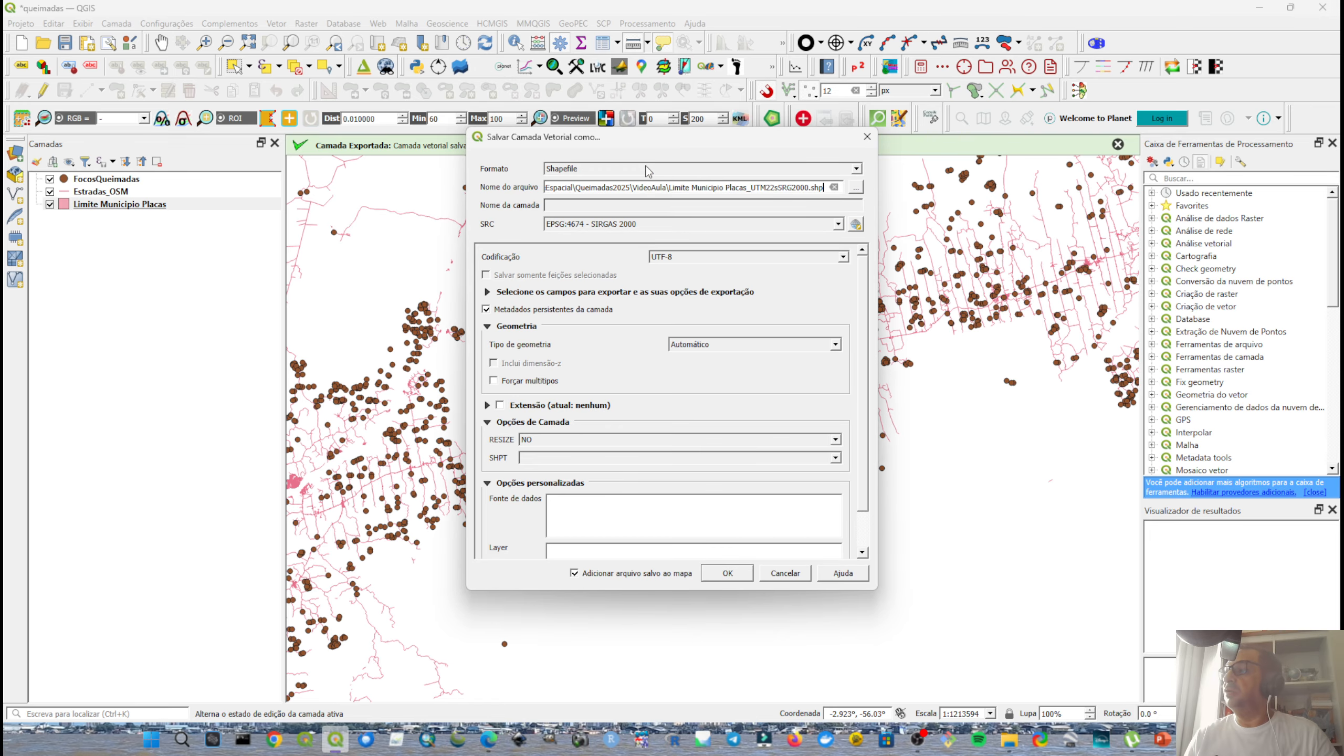
Set the export's coordinate reference system to EPSG:31982 - SIRGAS 2000 / UTM zone 22S and save the layer.
left_click(645, 225)
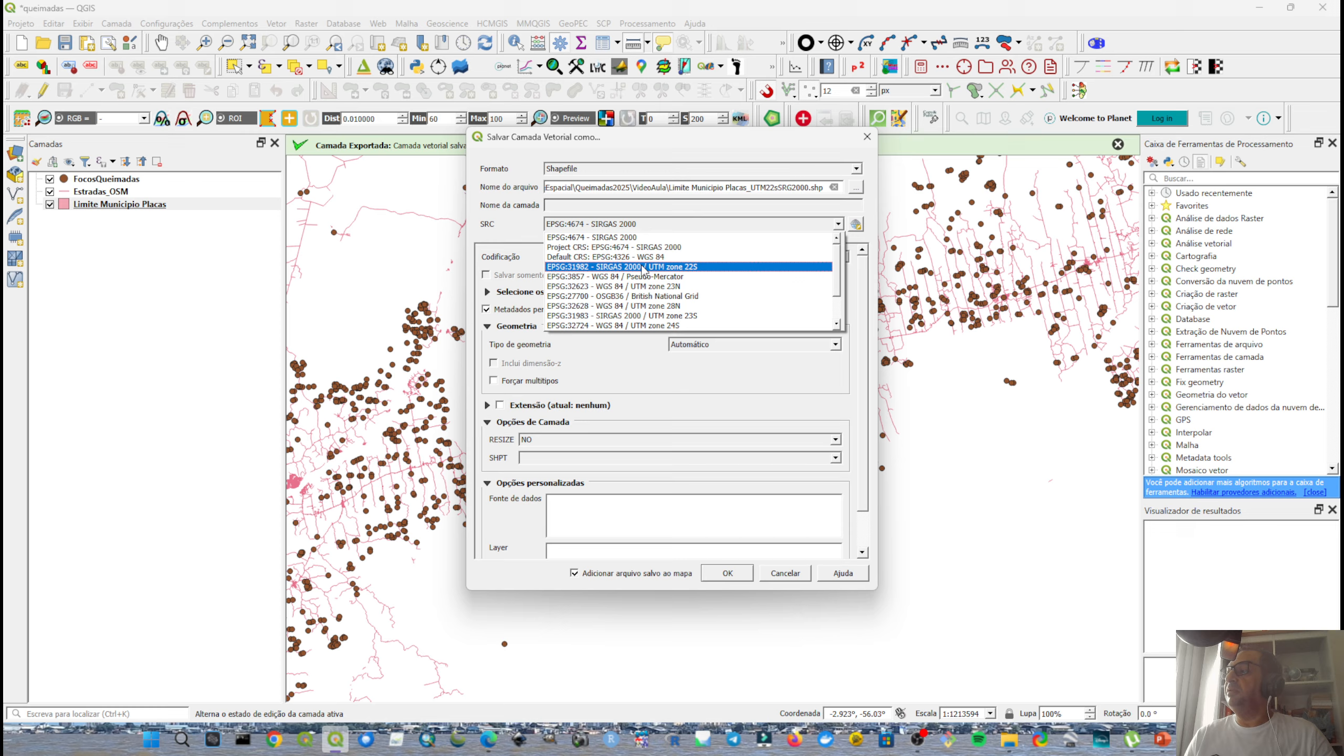
left_click(643, 266)
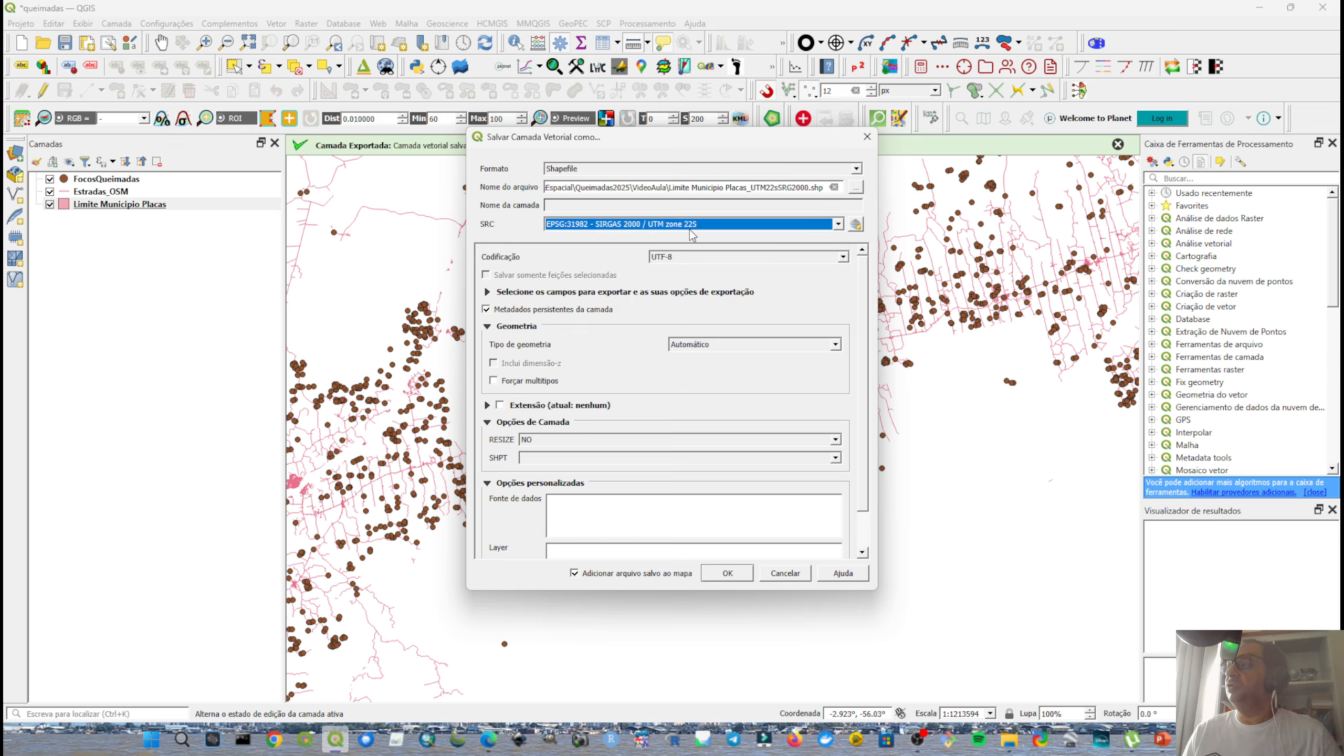
left_click(728, 575)
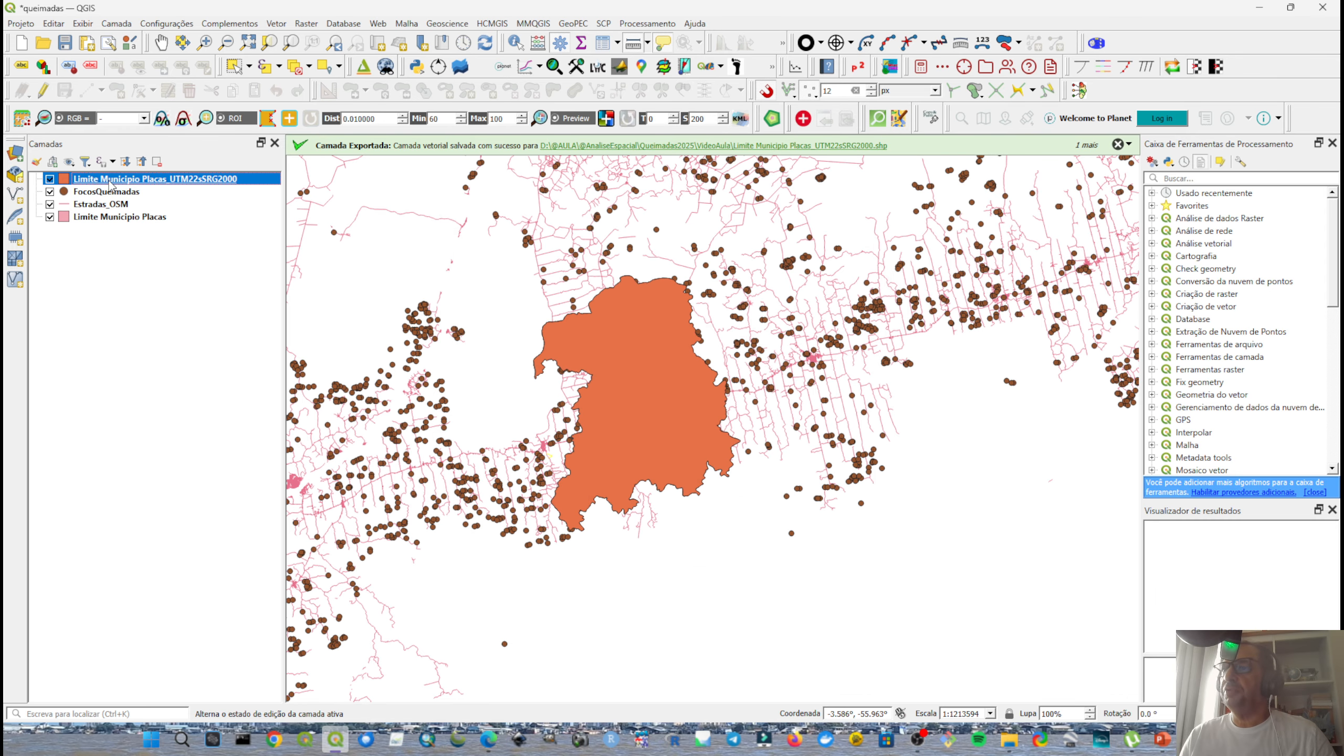
left_click_drag(112, 182, 172, 191)
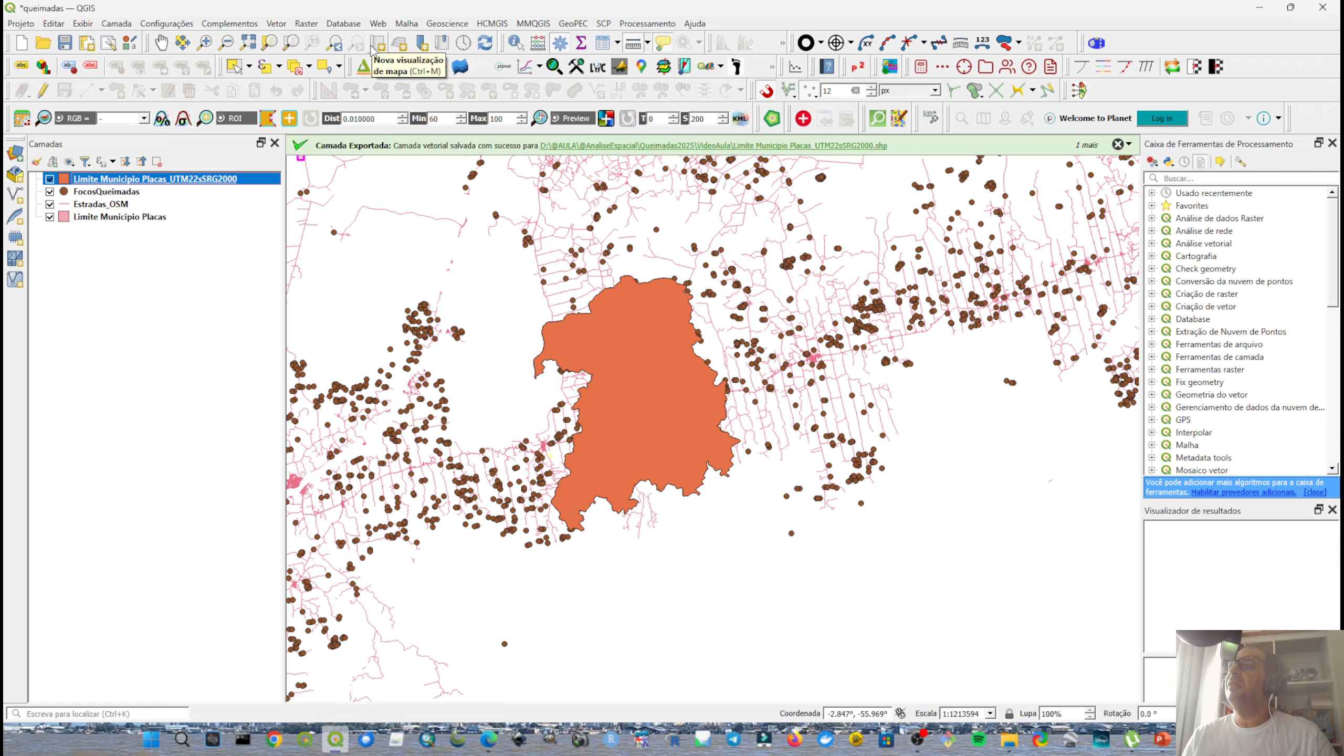
Set up a Buffer of Limite Municipio Placas_UTM22sSRG2000 with a distance of 5 kilometres.
left_click(276, 23)
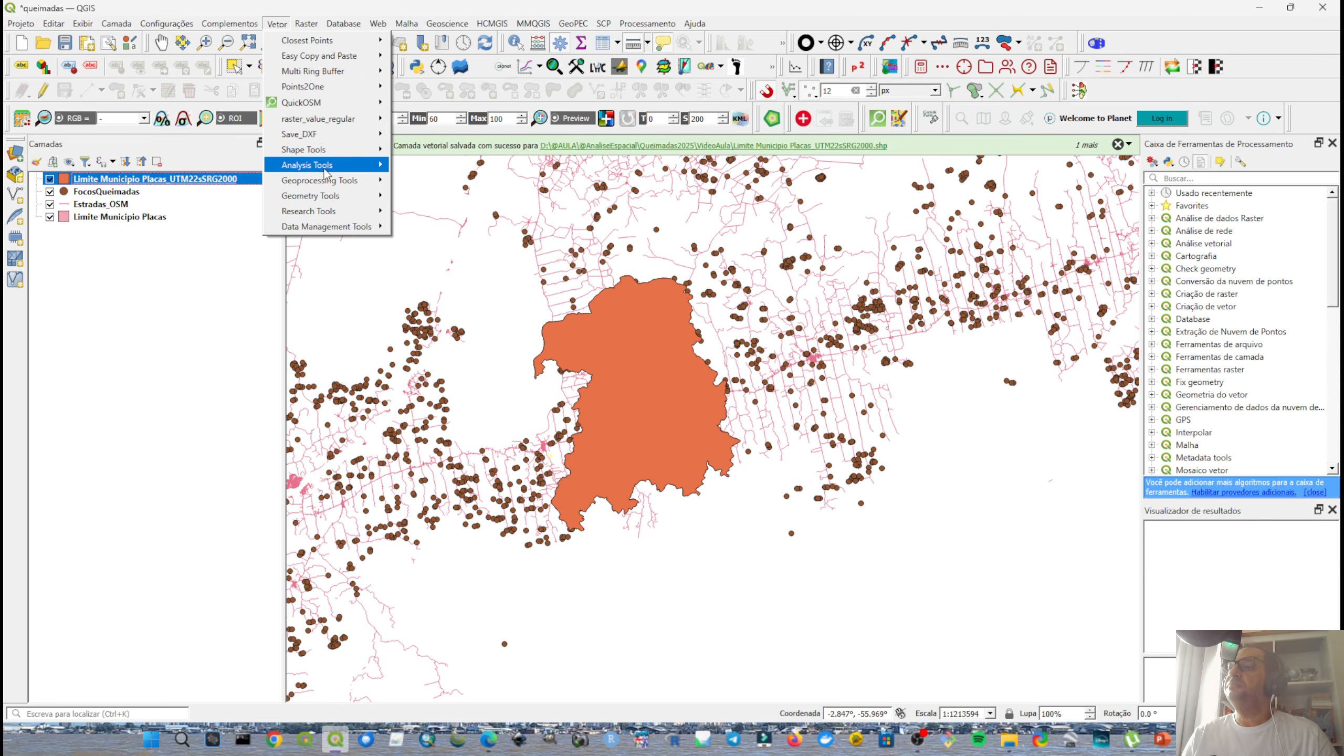
mouse_move(328, 180)
left_click(455, 181)
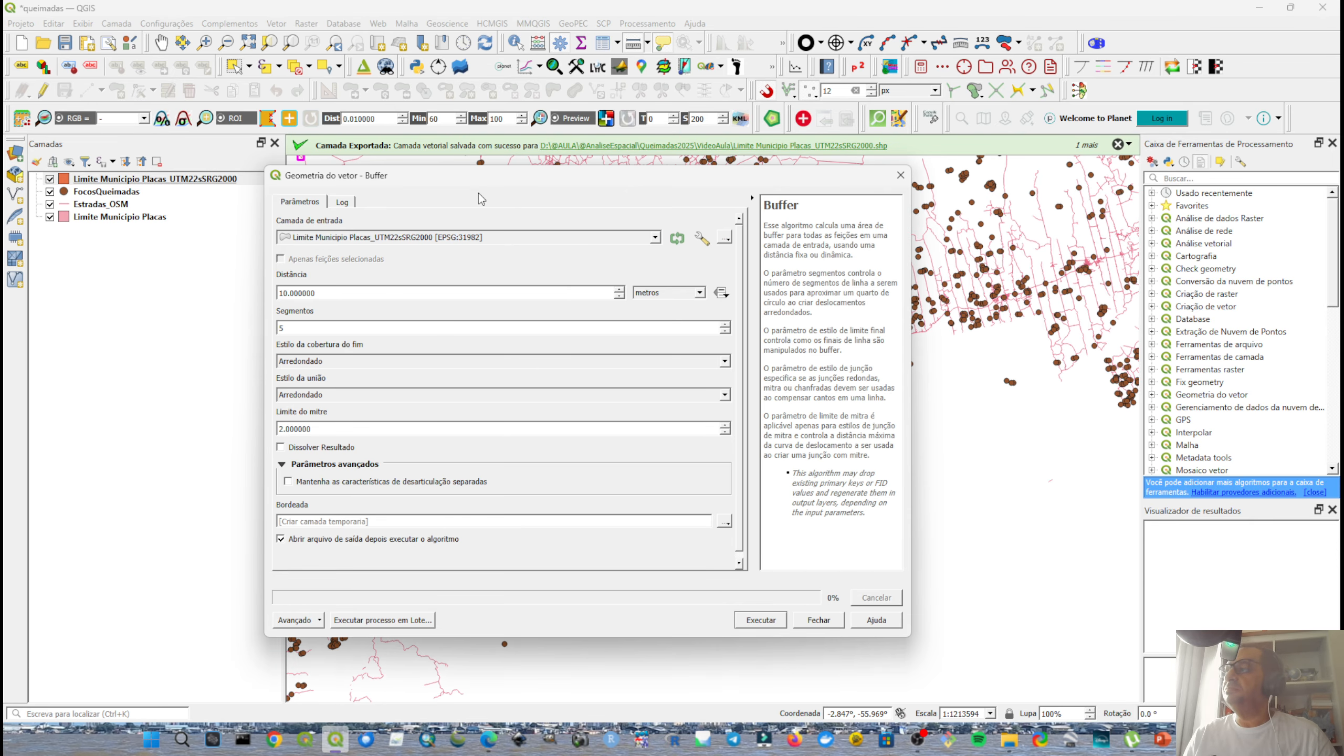
double_click(315, 294)
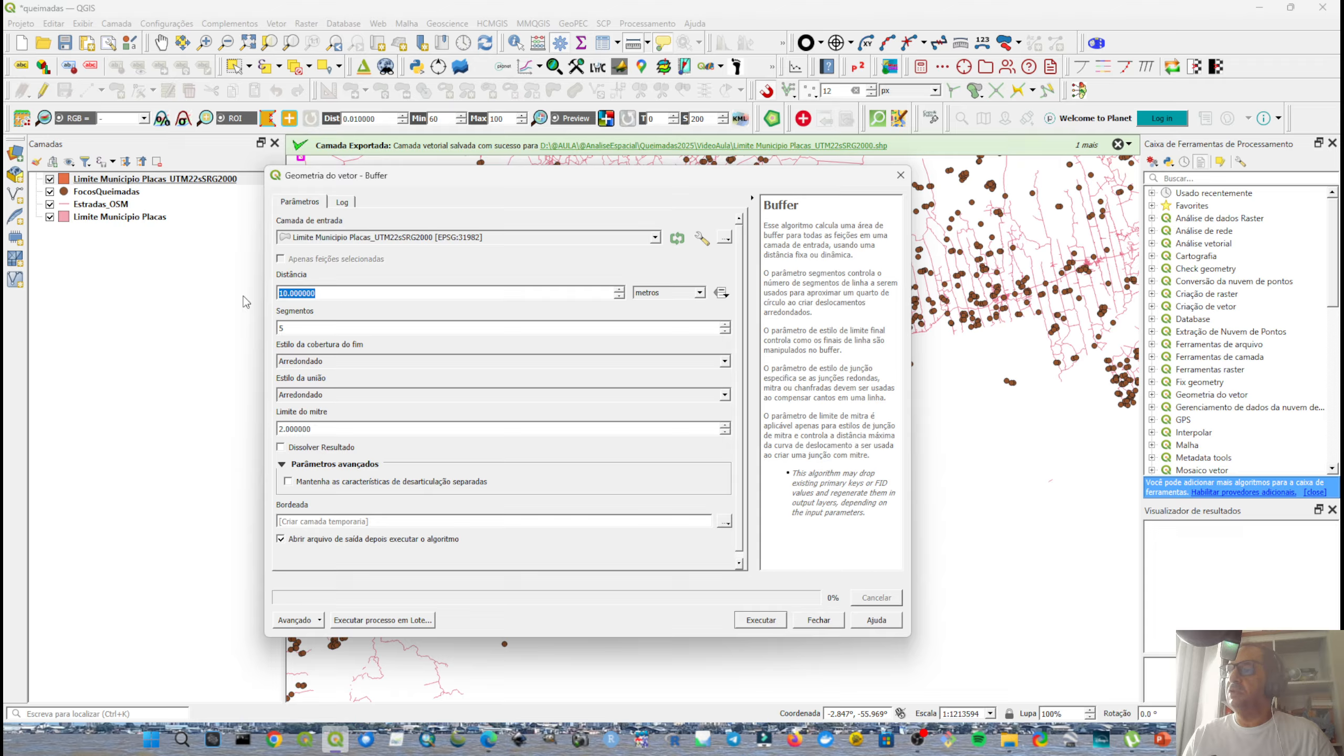
type("5")
left_click(699, 293)
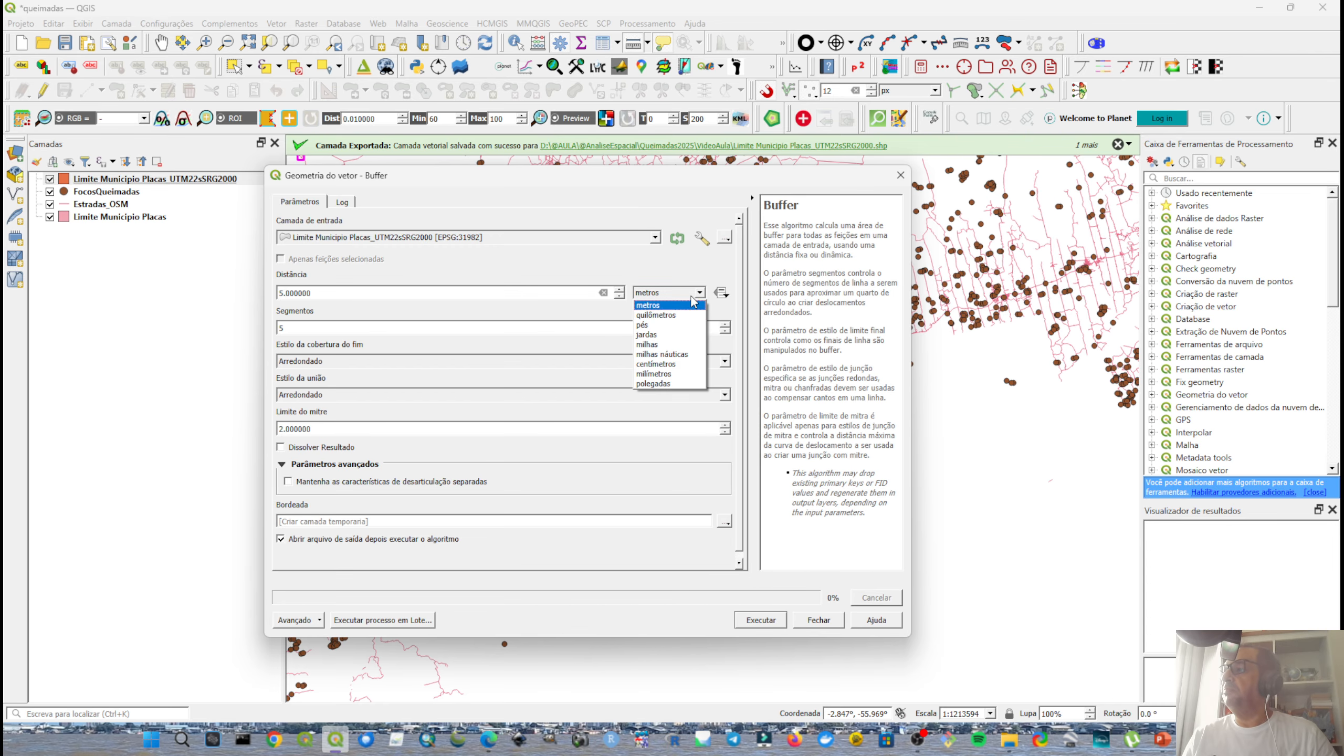
left_click(656, 306)
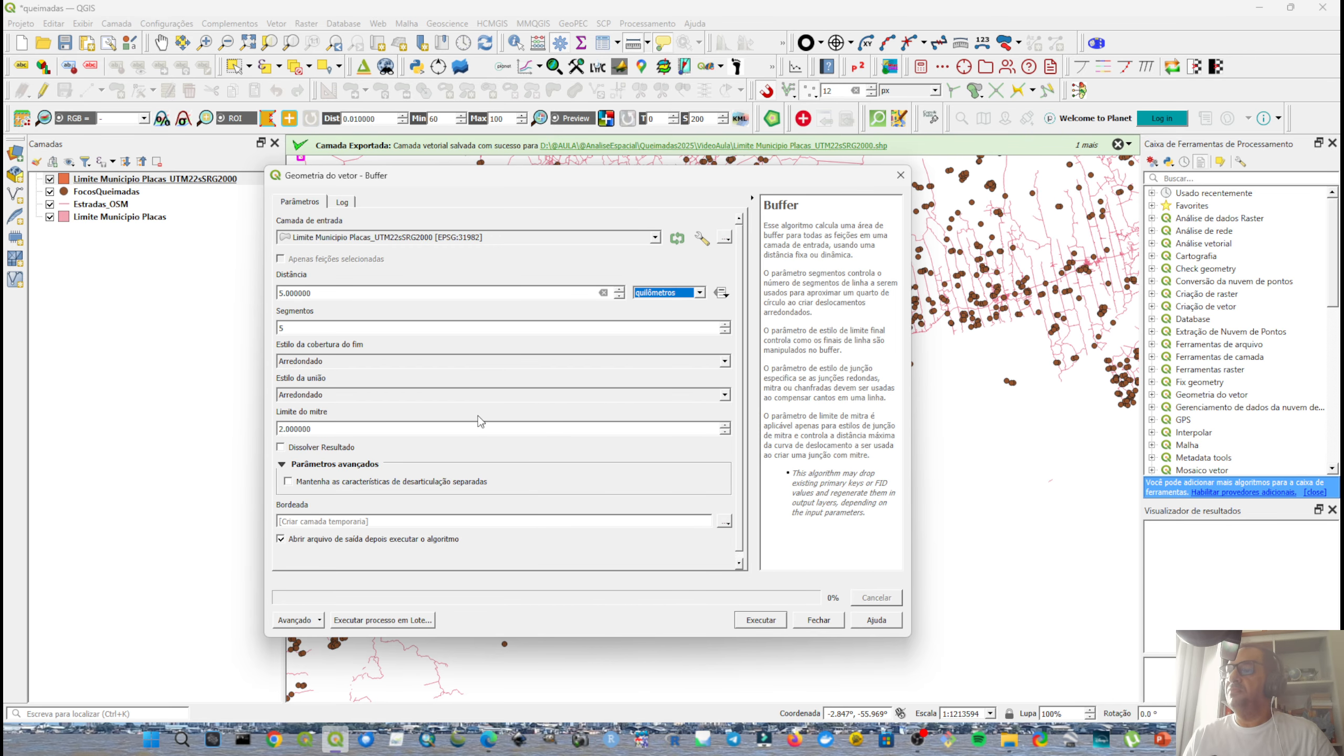
Set the buffer output to be saved as a file in the Queimadas2025/VideoAula folder.
left_click(724, 522)
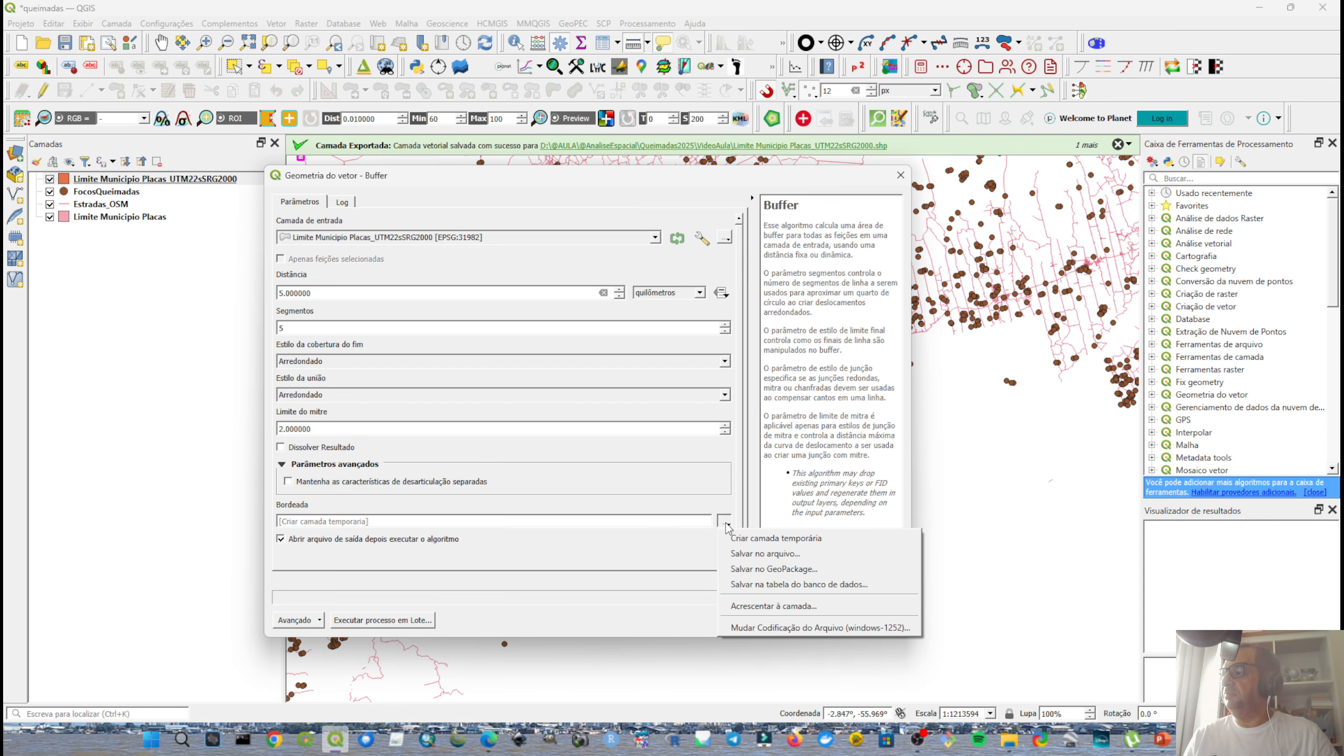
left_click(744, 556)
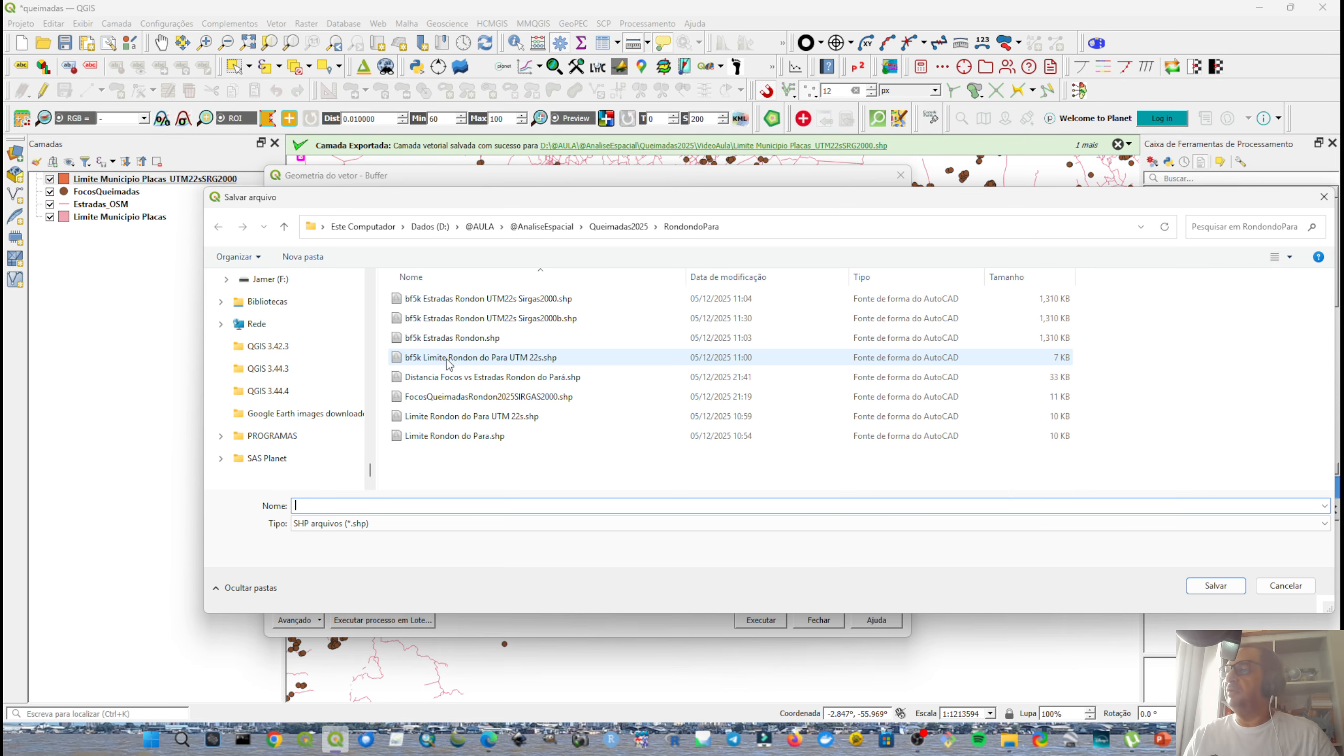
left_click(603, 227)
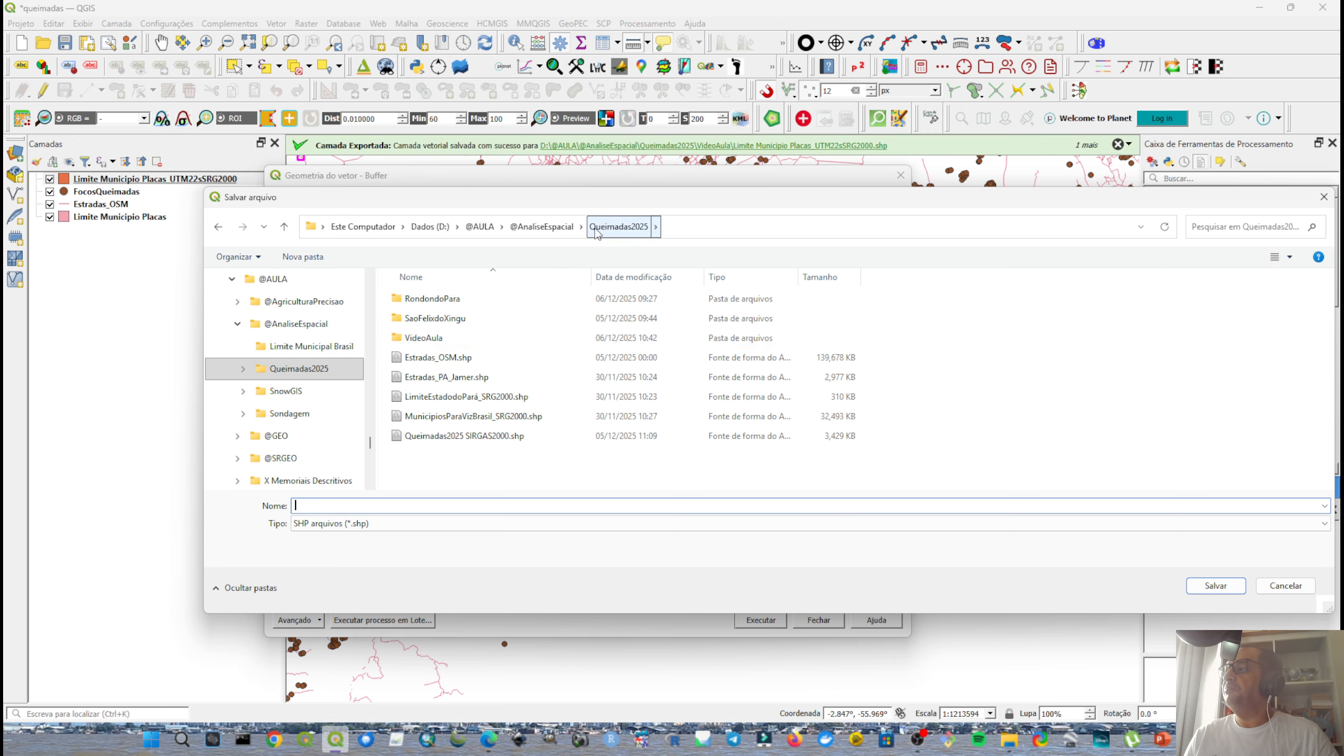
left_click(428, 338)
double_click(428, 339)
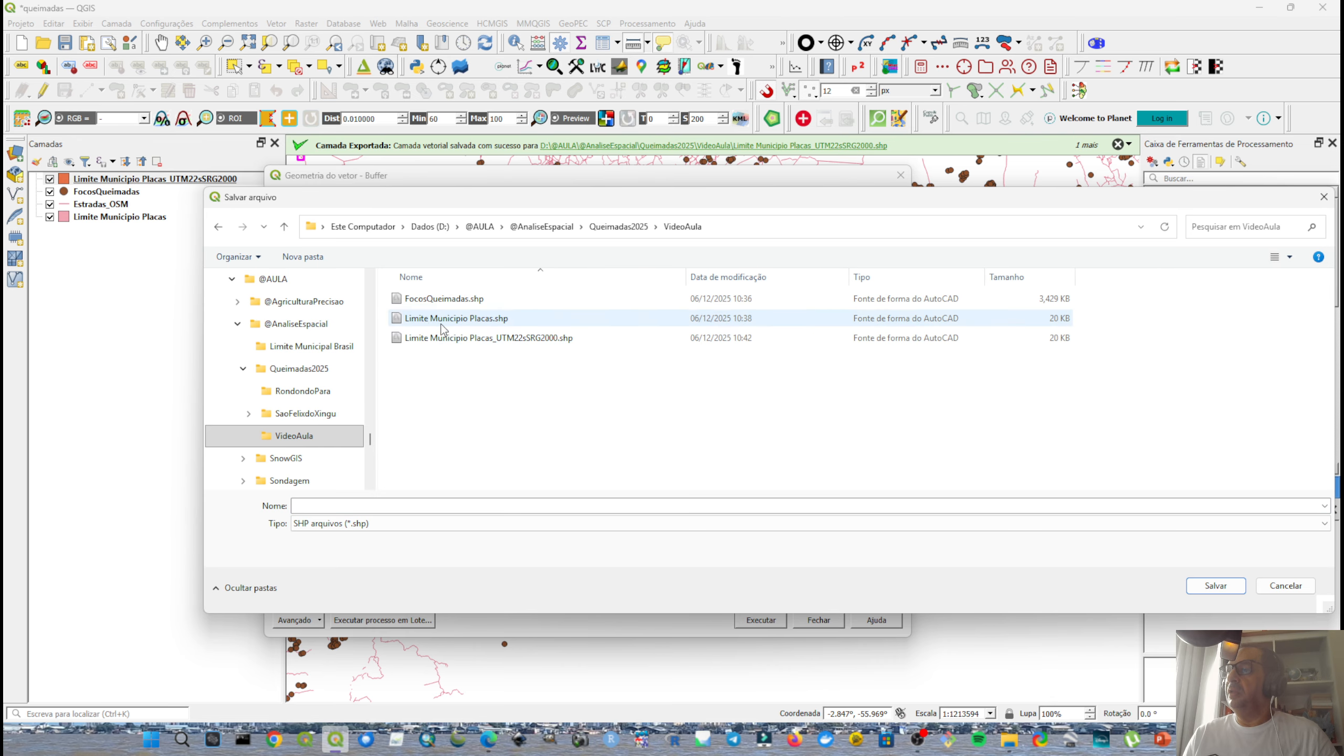
Name the buffer output BF5km_Limite Municipio Placas_UTM22sSRG2000.shp, run the buffer and close the tool.
left_click(430, 340)
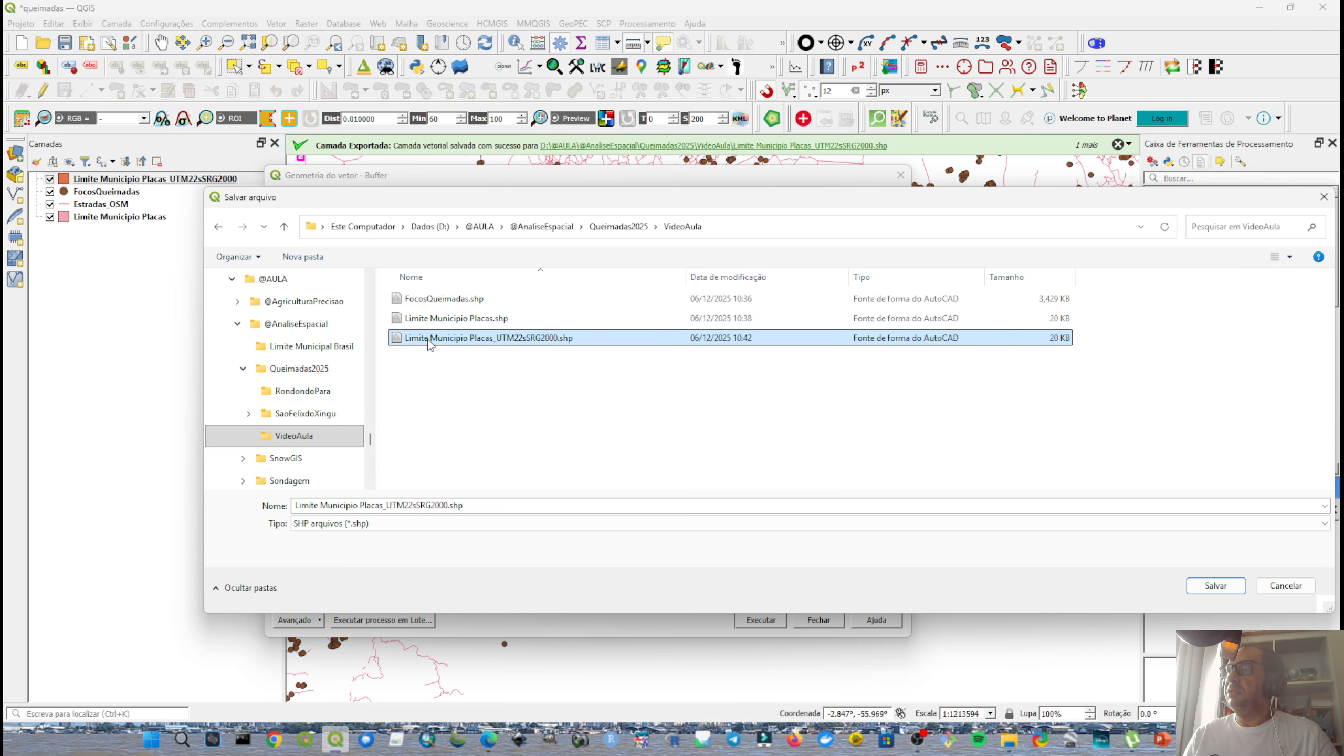
left_click(301, 507)
left_click(297, 505)
type("B")
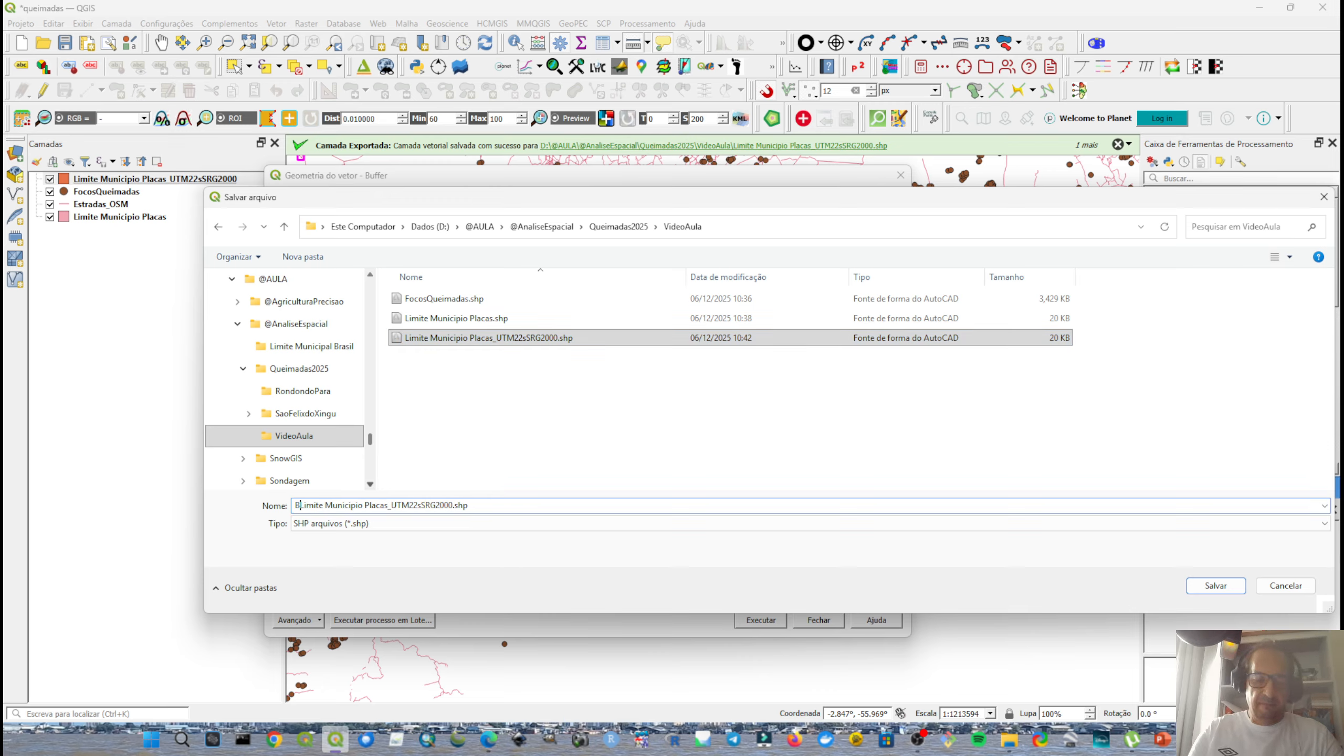
type("F5")
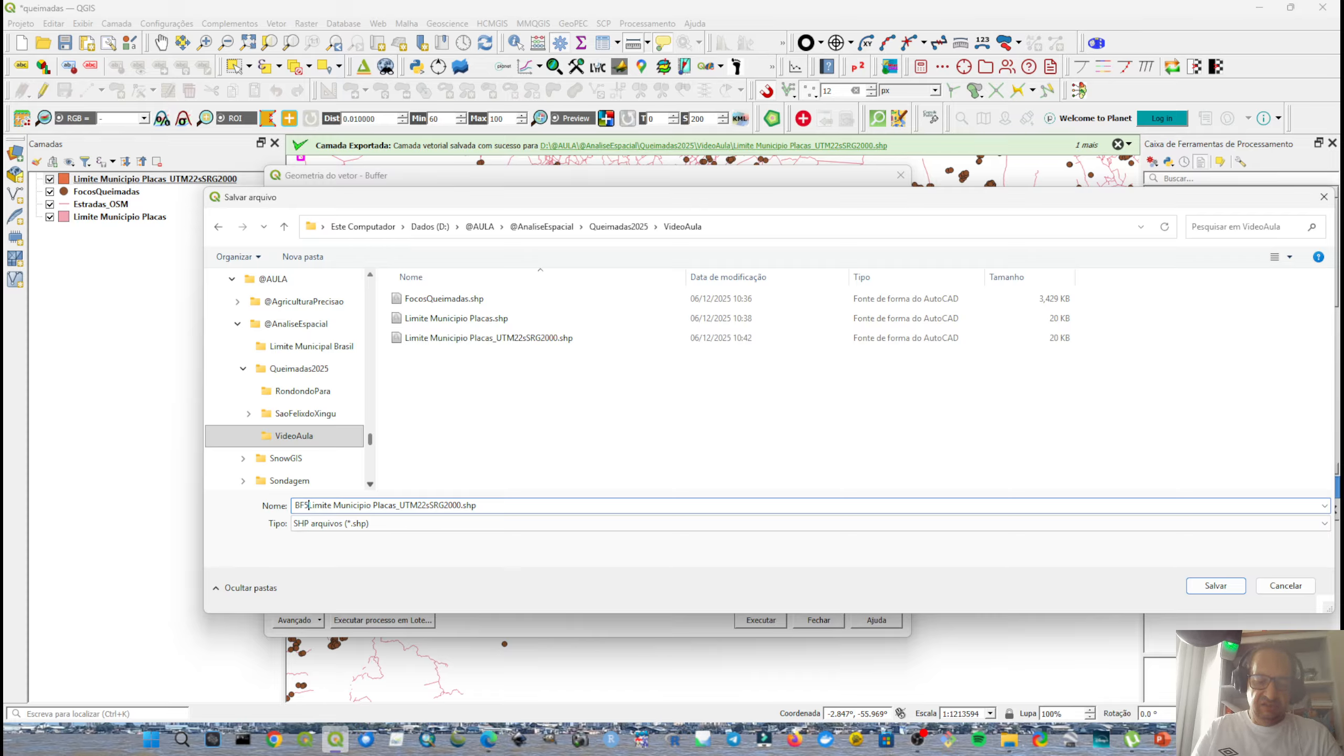
type("km+")
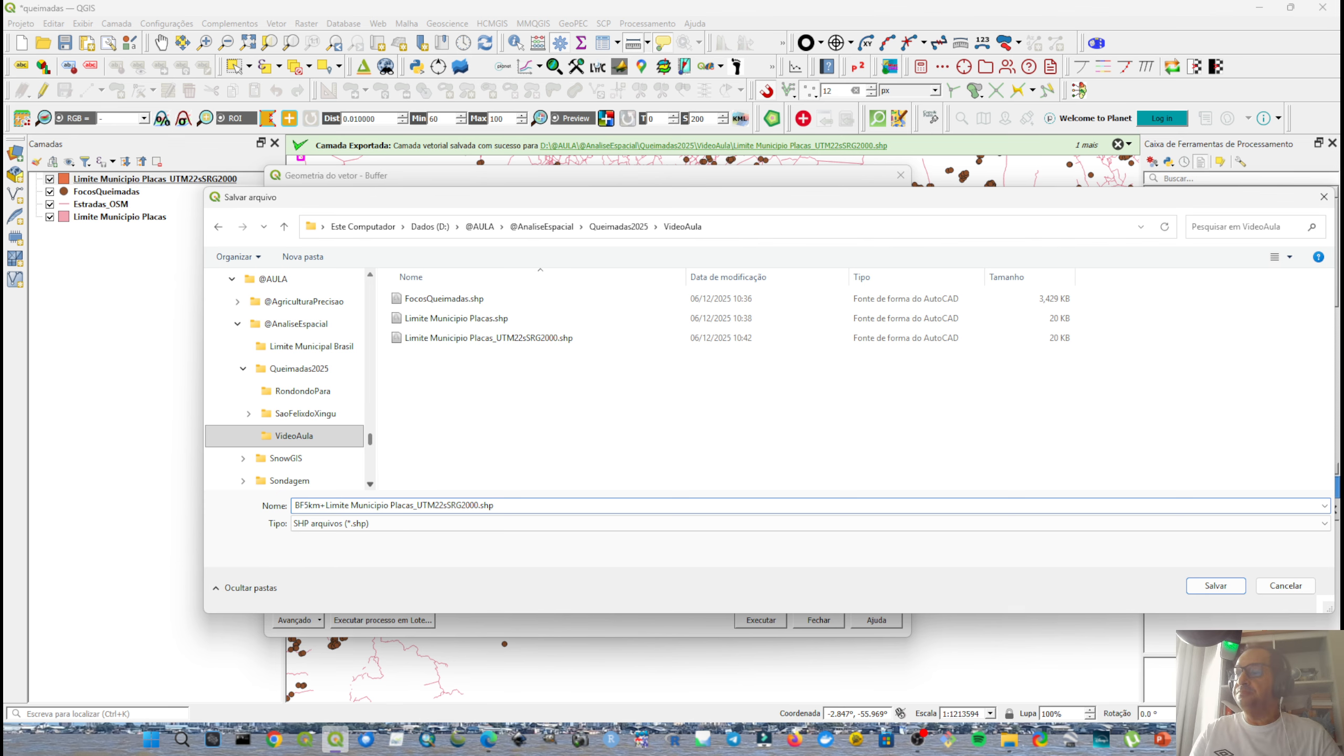
key("BackSpace")
type("_")
key("Return")
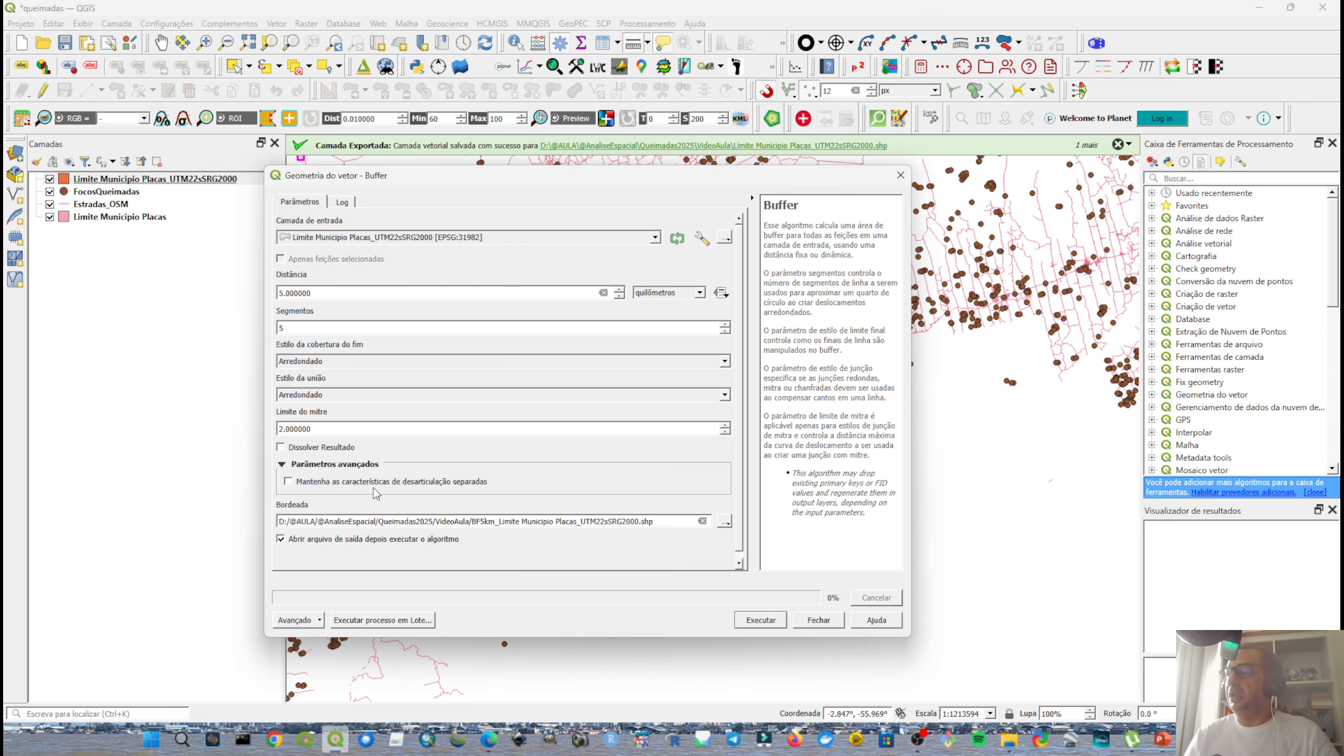
left_click(762, 623)
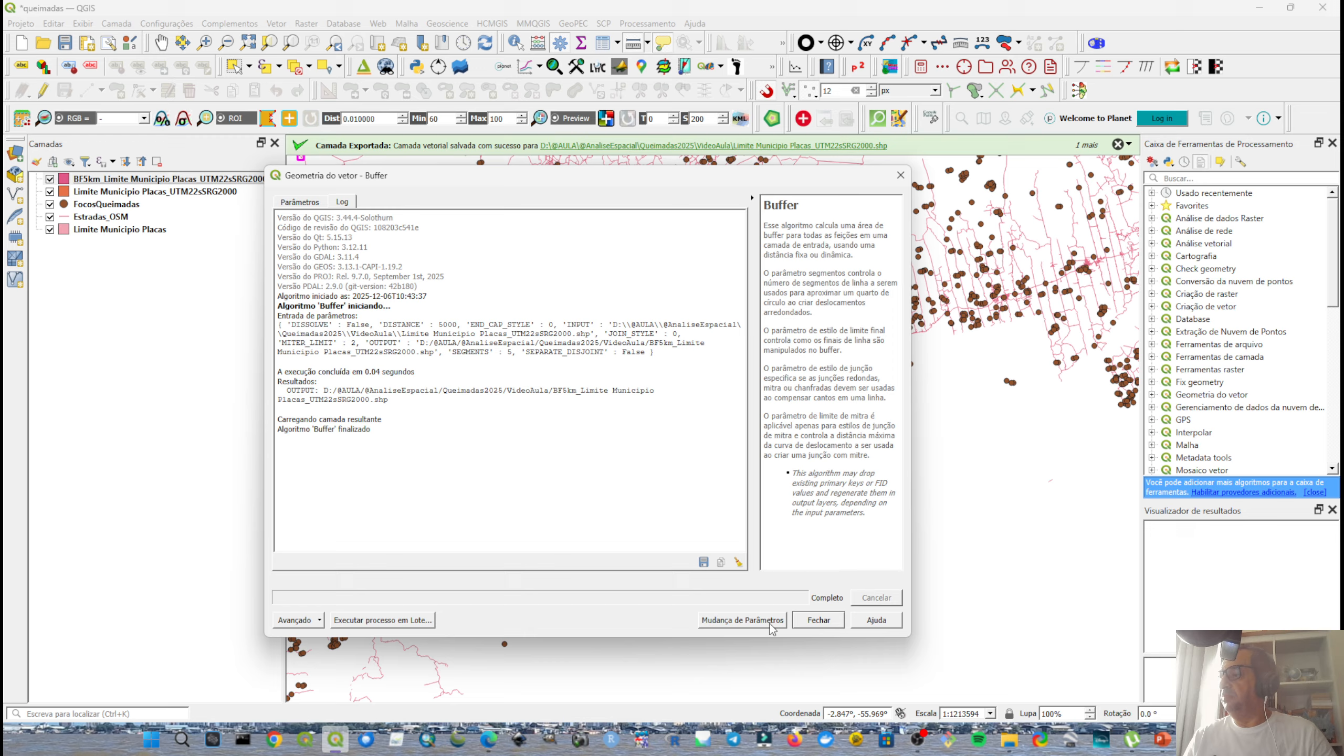
left_click(810, 624)
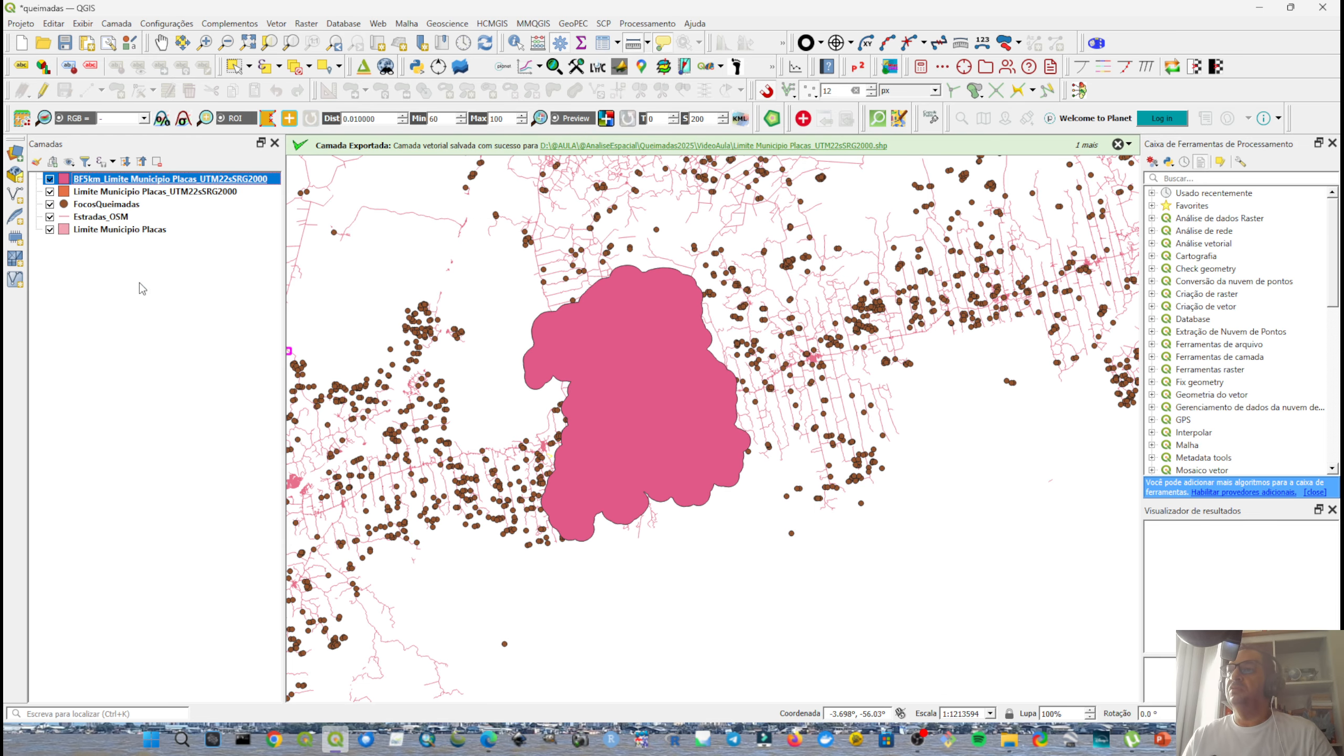
Place the BF5km buffer layer beneath Limite Municipio Placas_UTM22sSRG2000 and inspect the buffer ring around the municipality.
left_click(139, 190)
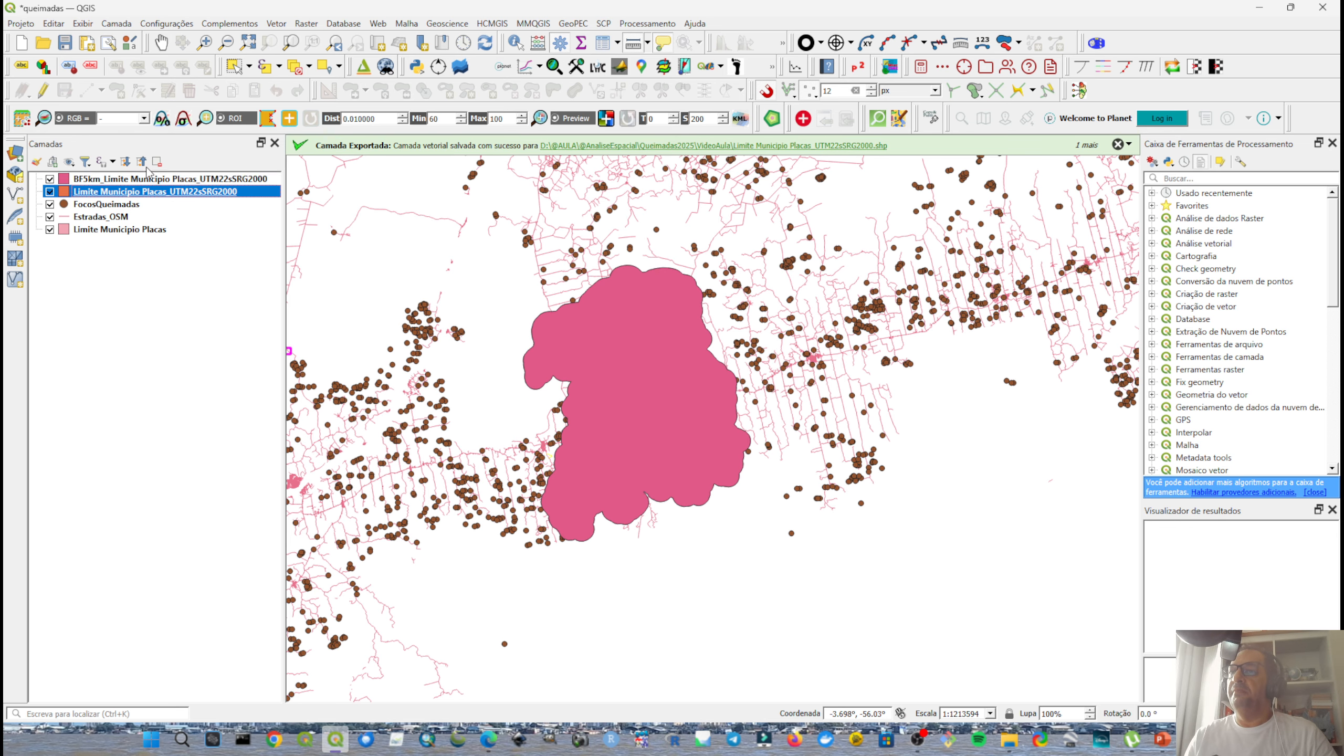
left_click_drag(147, 176, 152, 203)
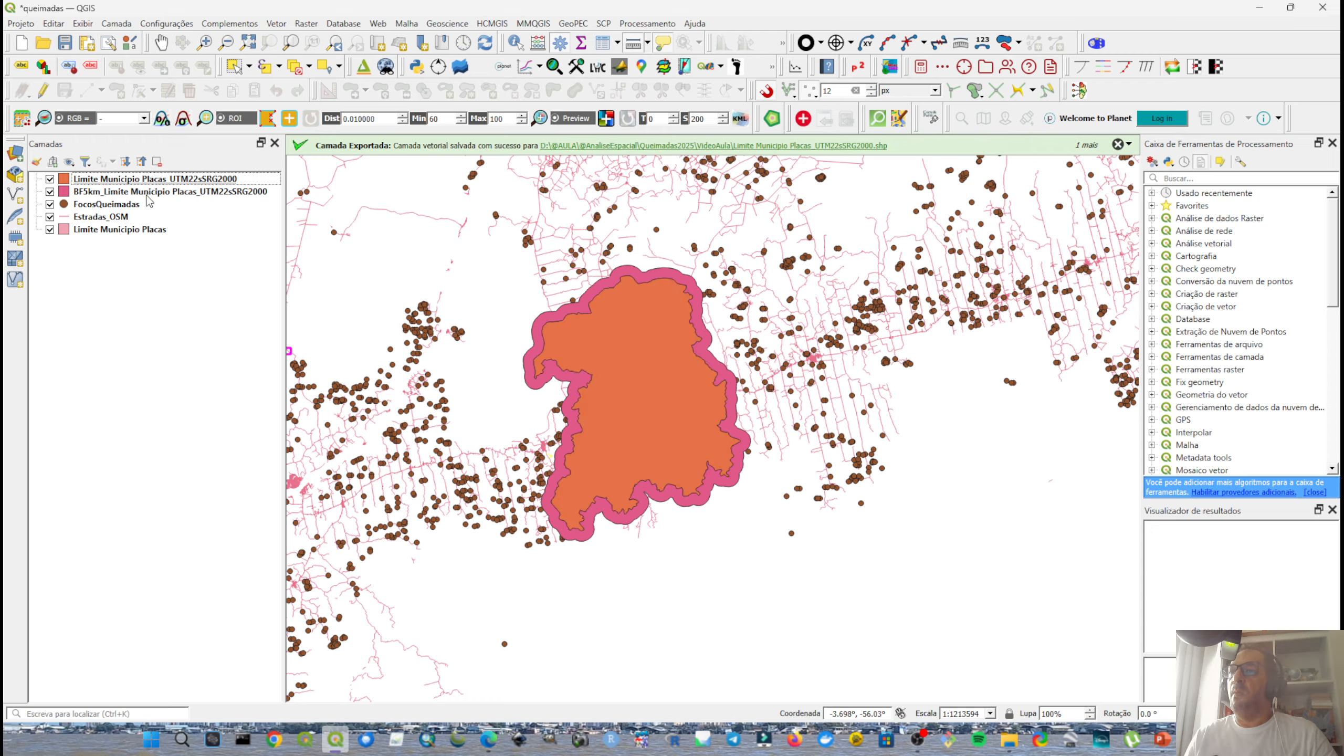
scroll(677, 318, "up", 1)
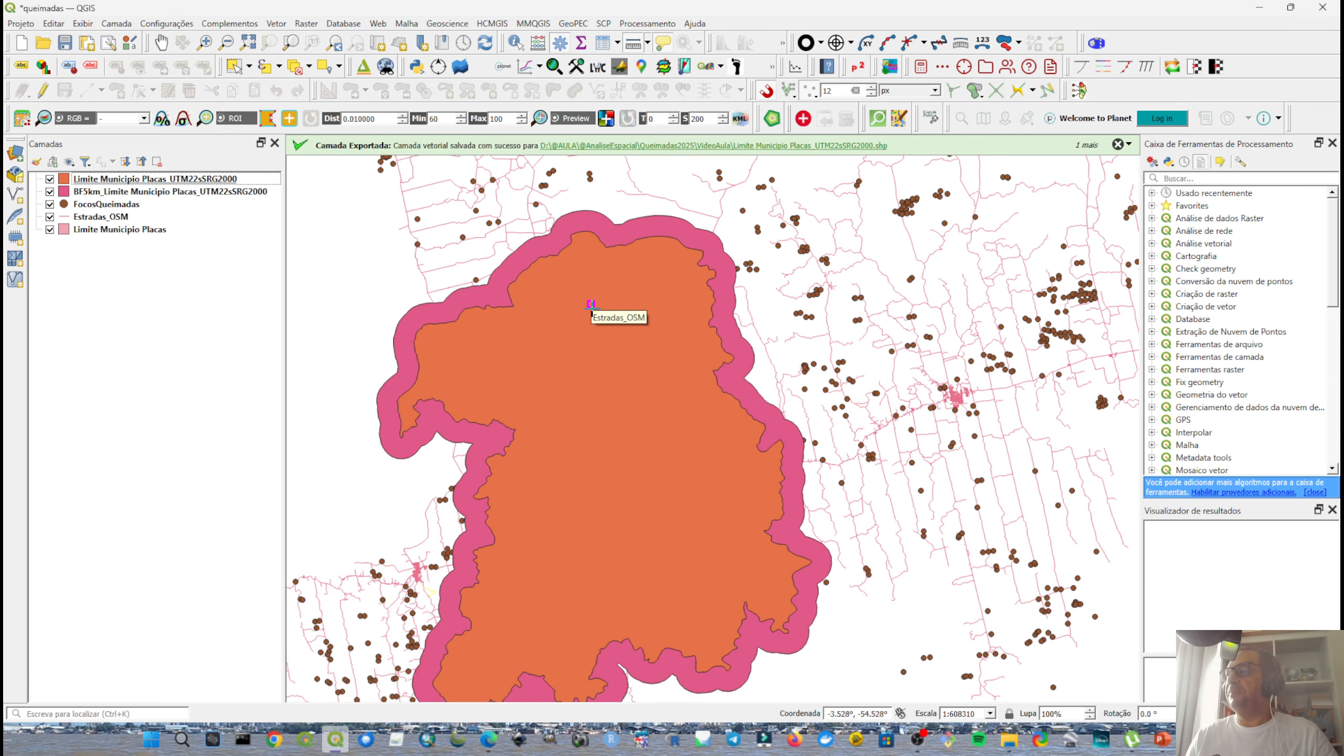
scroll(608, 318, "down", 1)
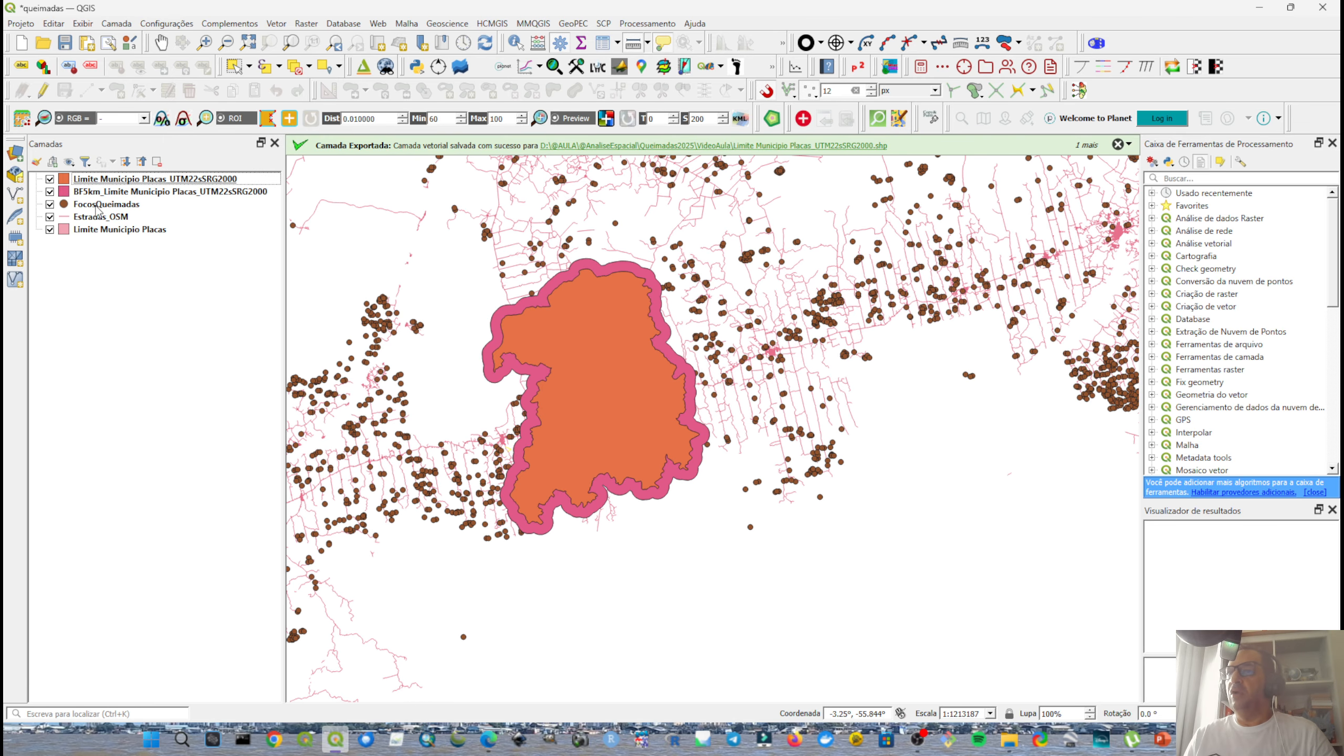
Hide the BF5km buffer layer, and move Limite Municipio Placas_UTM22sSRG2000 below Estradas_OSM and hide it.
left_click(50, 191)
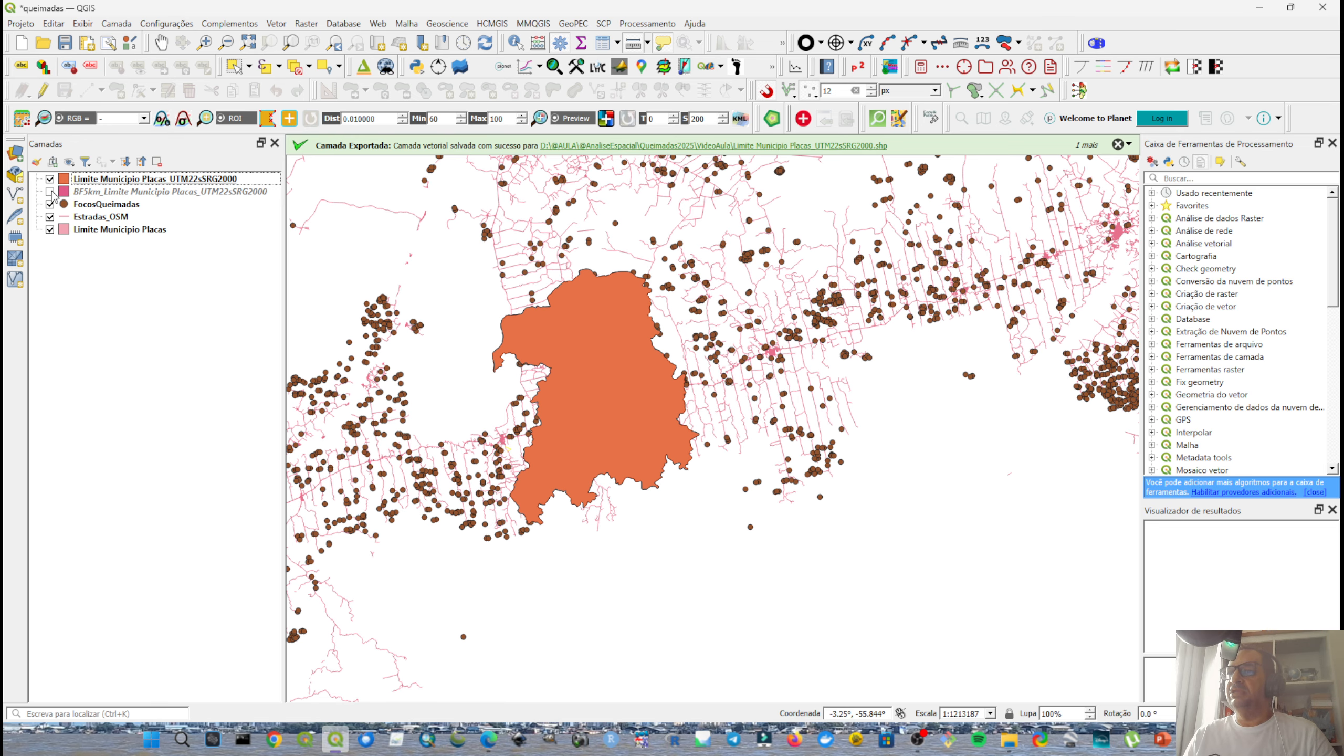
left_click_drag(106, 179, 78, 232)
left_click(50, 217)
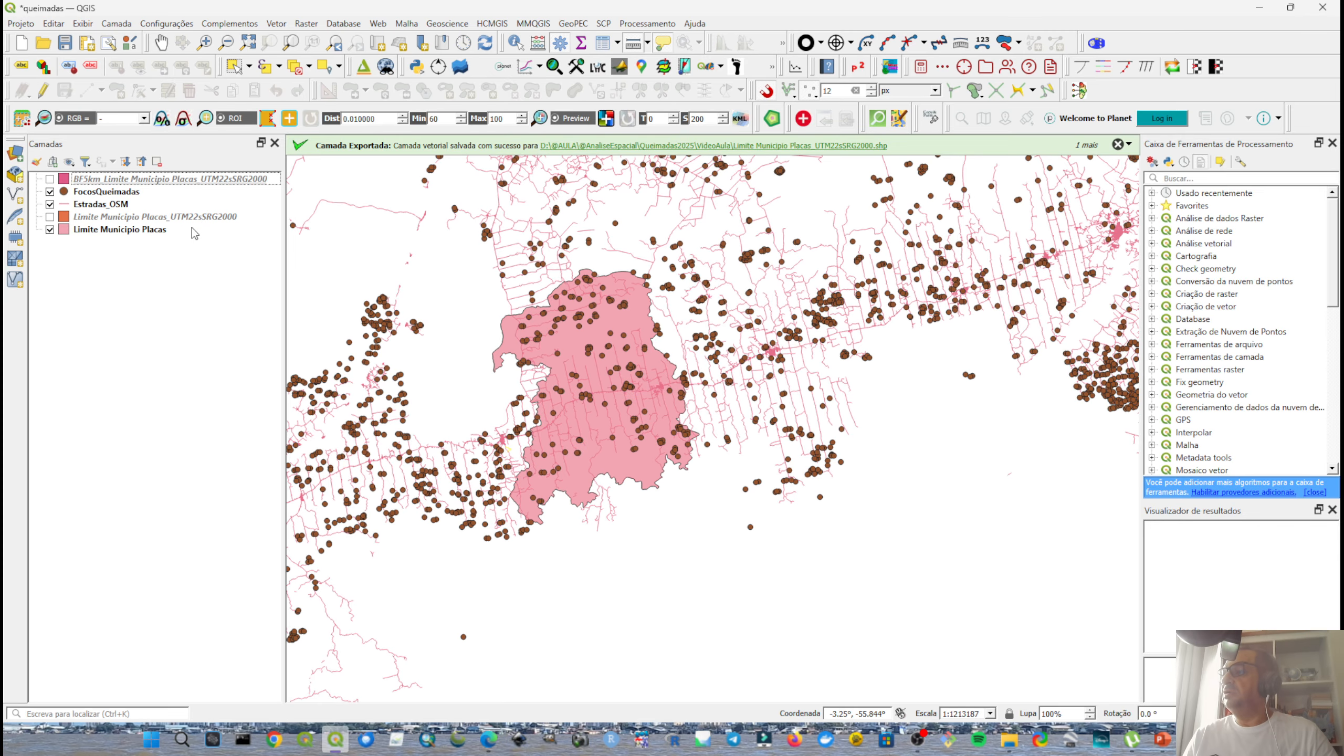
scroll(545, 354, "up", 1)
scroll(545, 354, "up", 1)
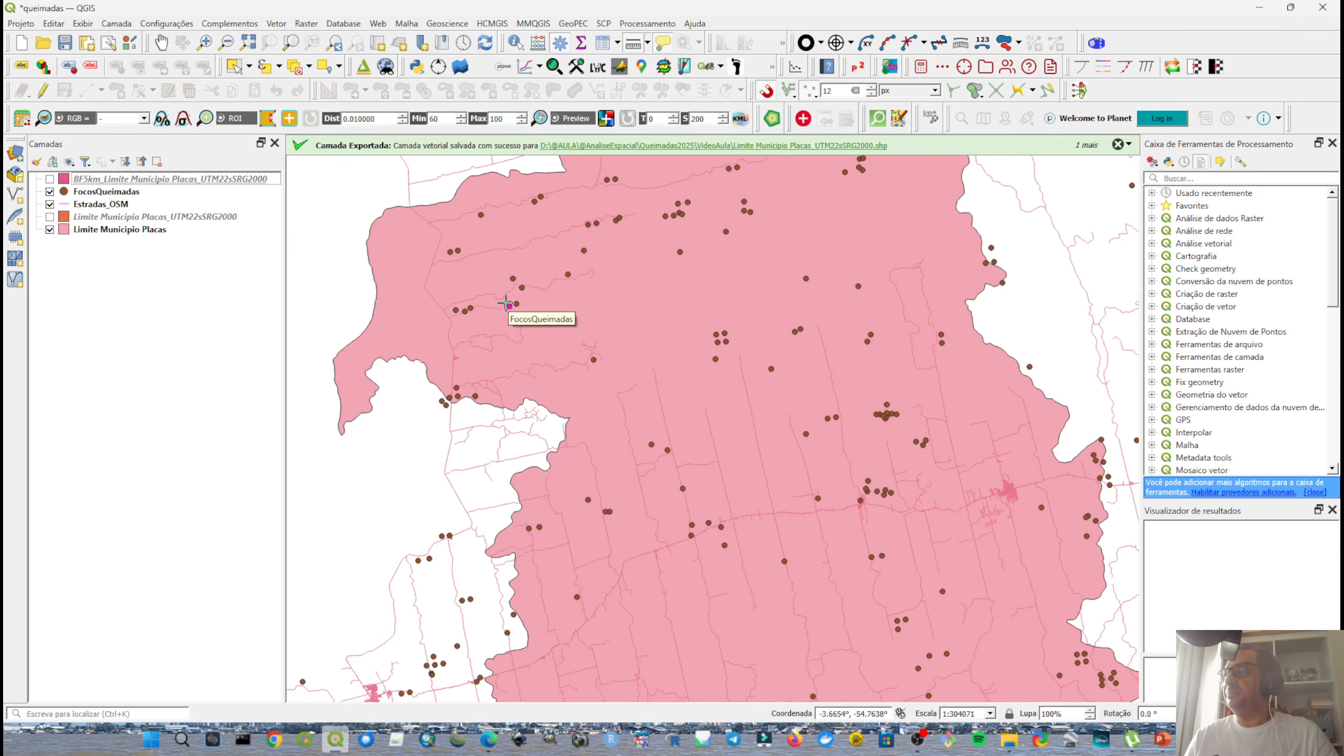
scroll(505, 303, "down", 1)
Change the line colour of the Estradas_OSM layer to black (#000000).
left_click(98, 205)
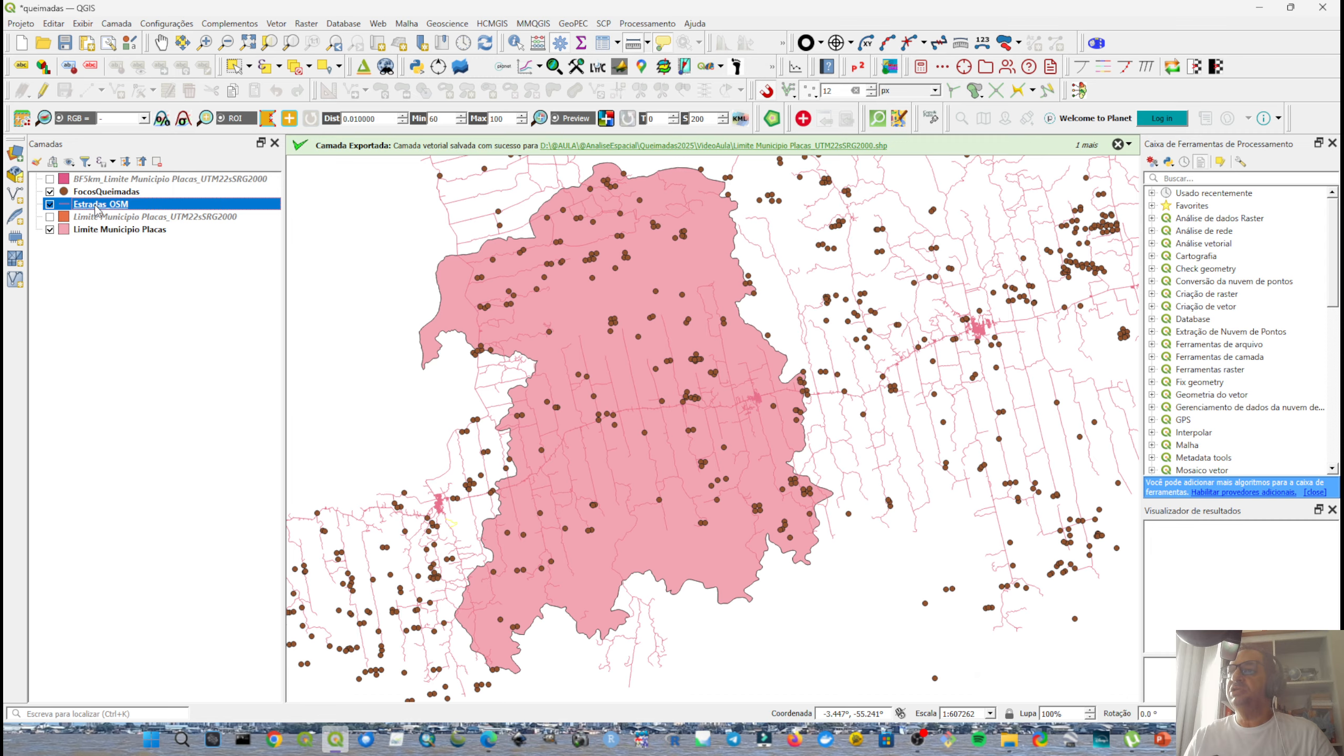
double_click(97, 206)
left_click(424, 183)
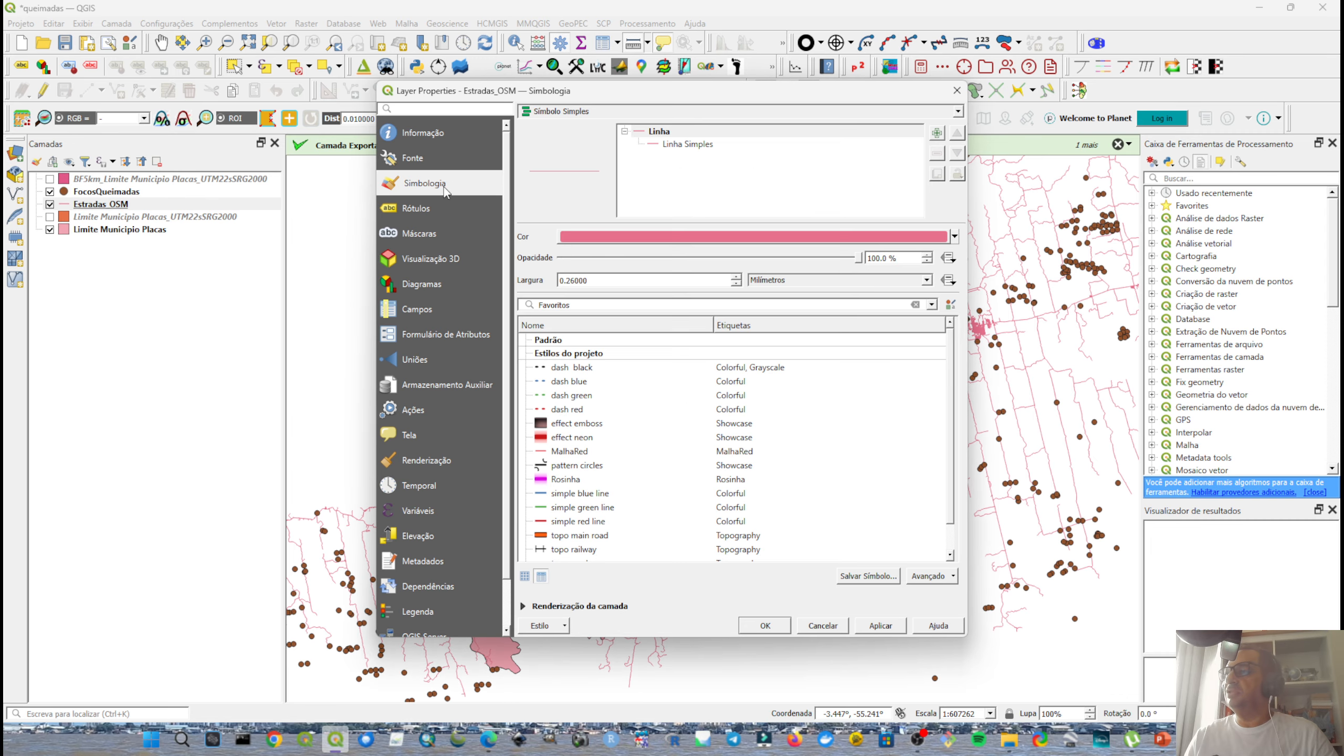
left_click(599, 237)
left_click(690, 447)
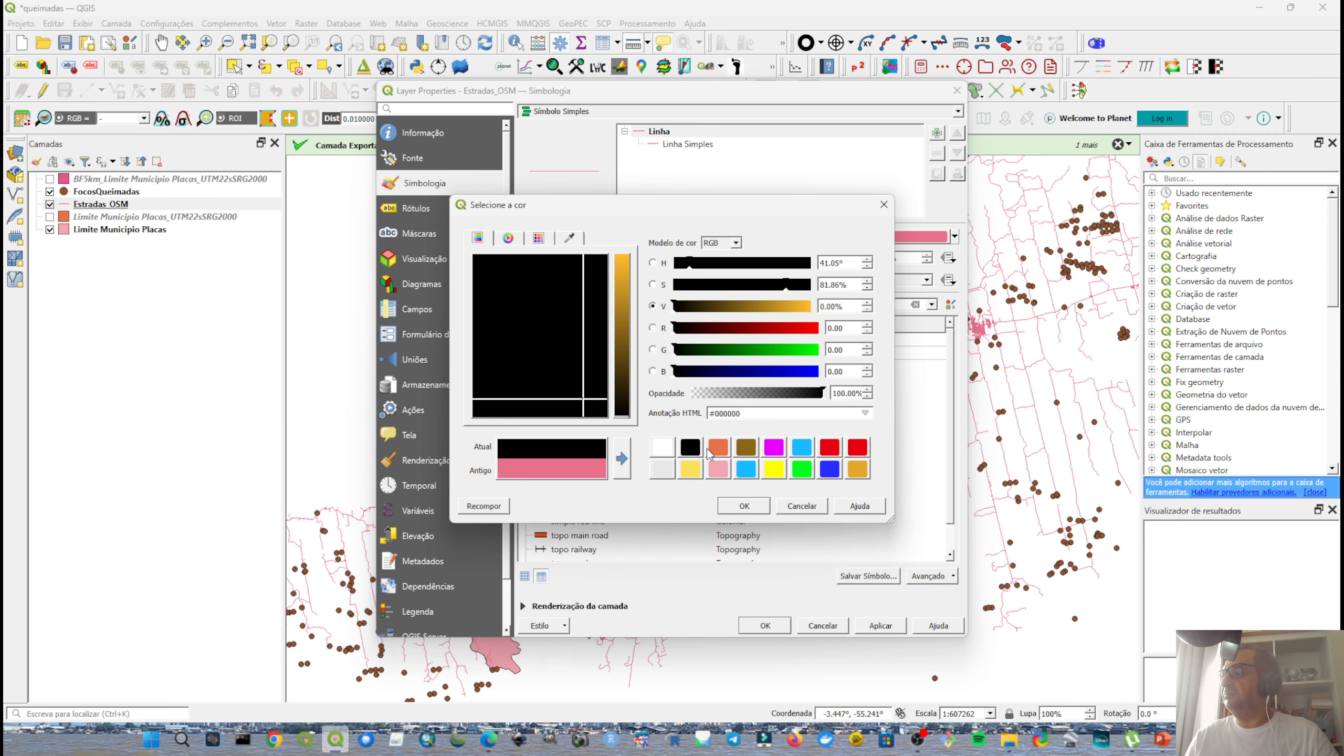
left_click(747, 505)
left_click(757, 624)
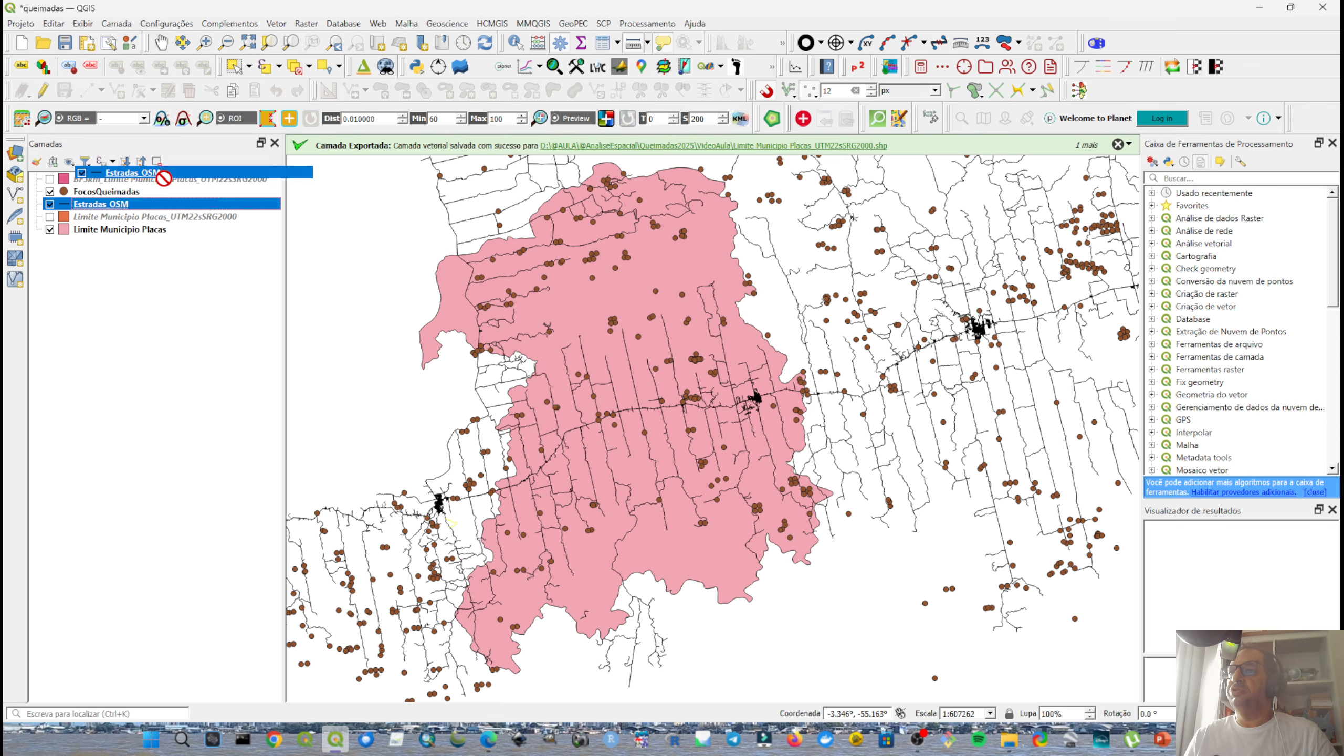
Move the BF5km buffer layer below Estradas_OSM, make it visible and hide Limite Municipio Placas.
left_click_drag(153, 183, 176, 216)
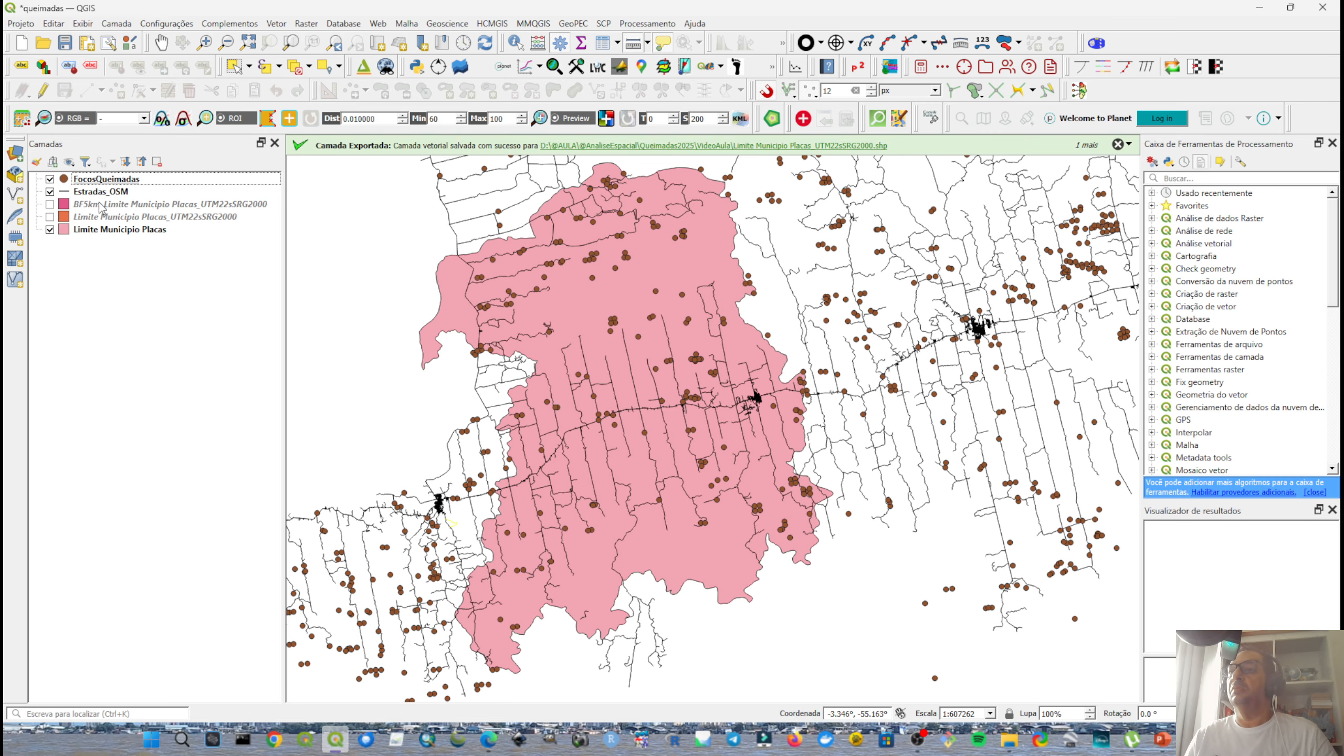
left_click(49, 230)
left_click(50, 204)
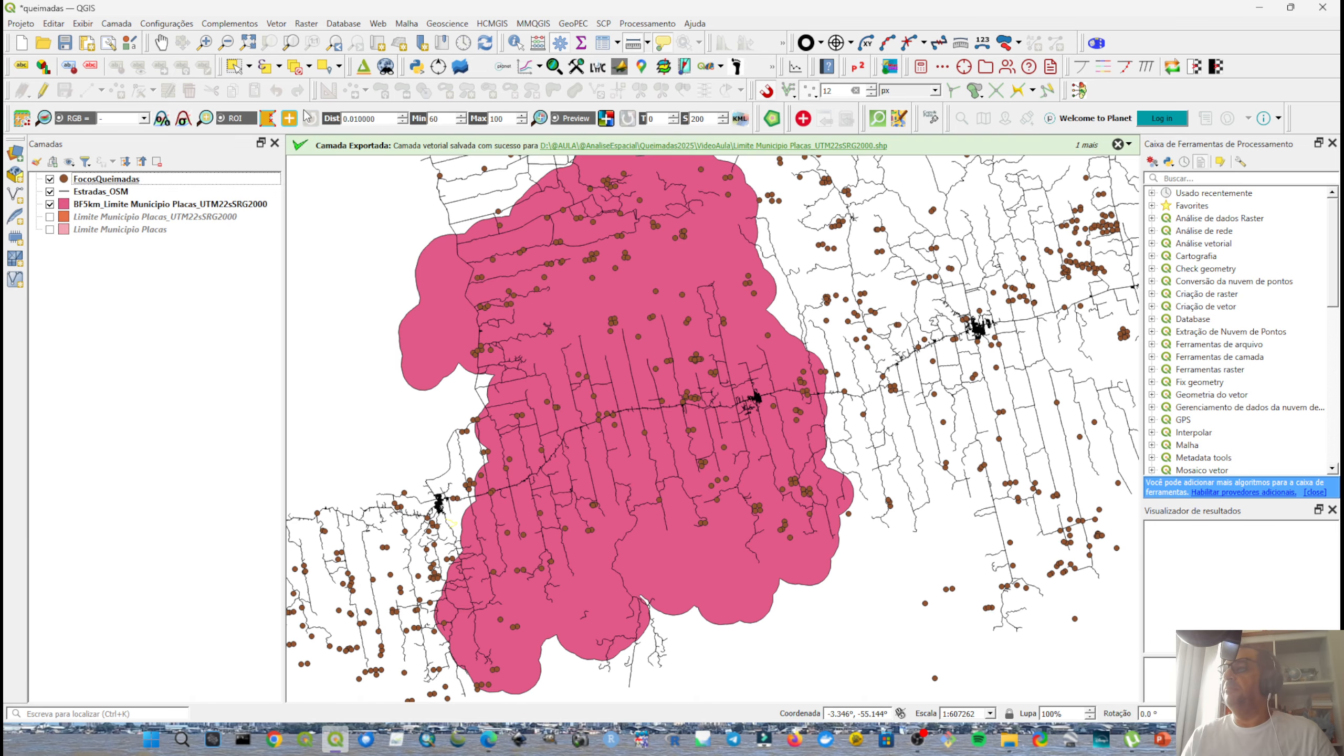
Set up a Clip (Recortar) of Estradas_OSM with BF5km_Limite Municipio Placas_UTM22sSRG2000 as the overlay layer.
left_click(277, 24)
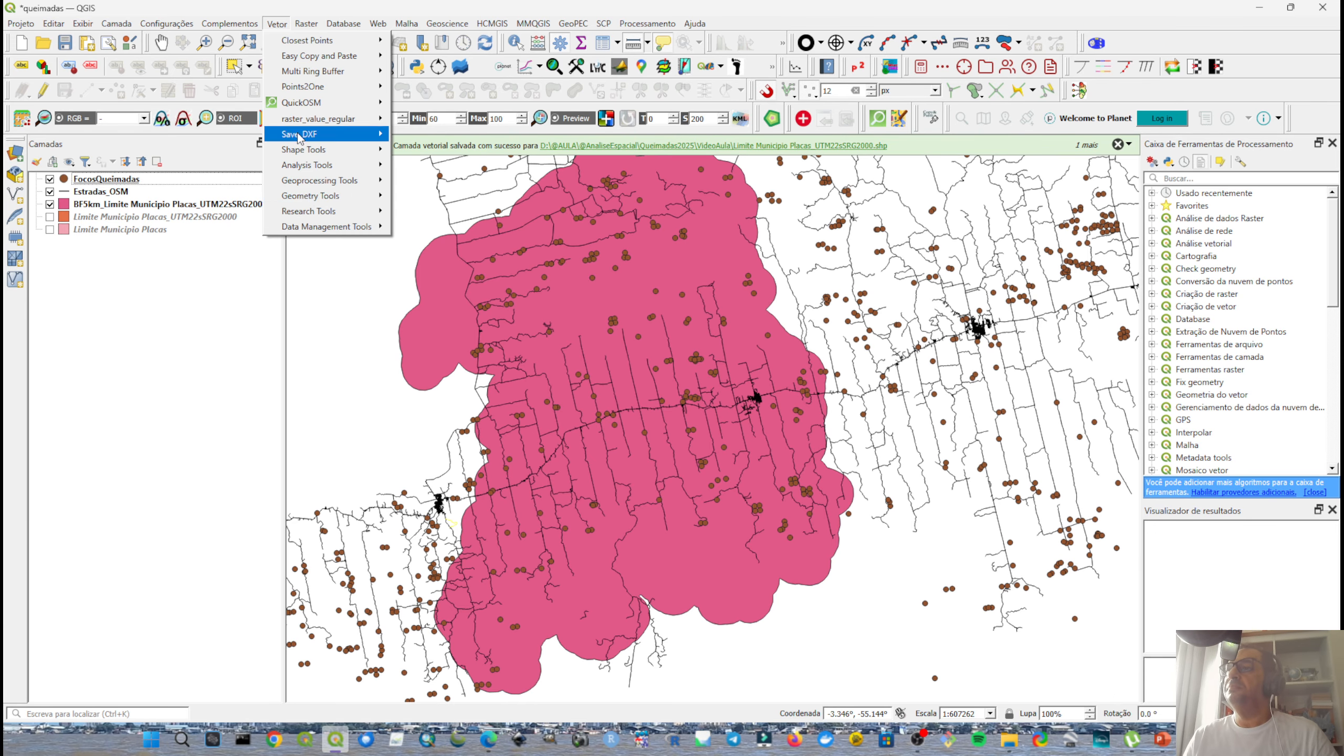
mouse_move(318, 180)
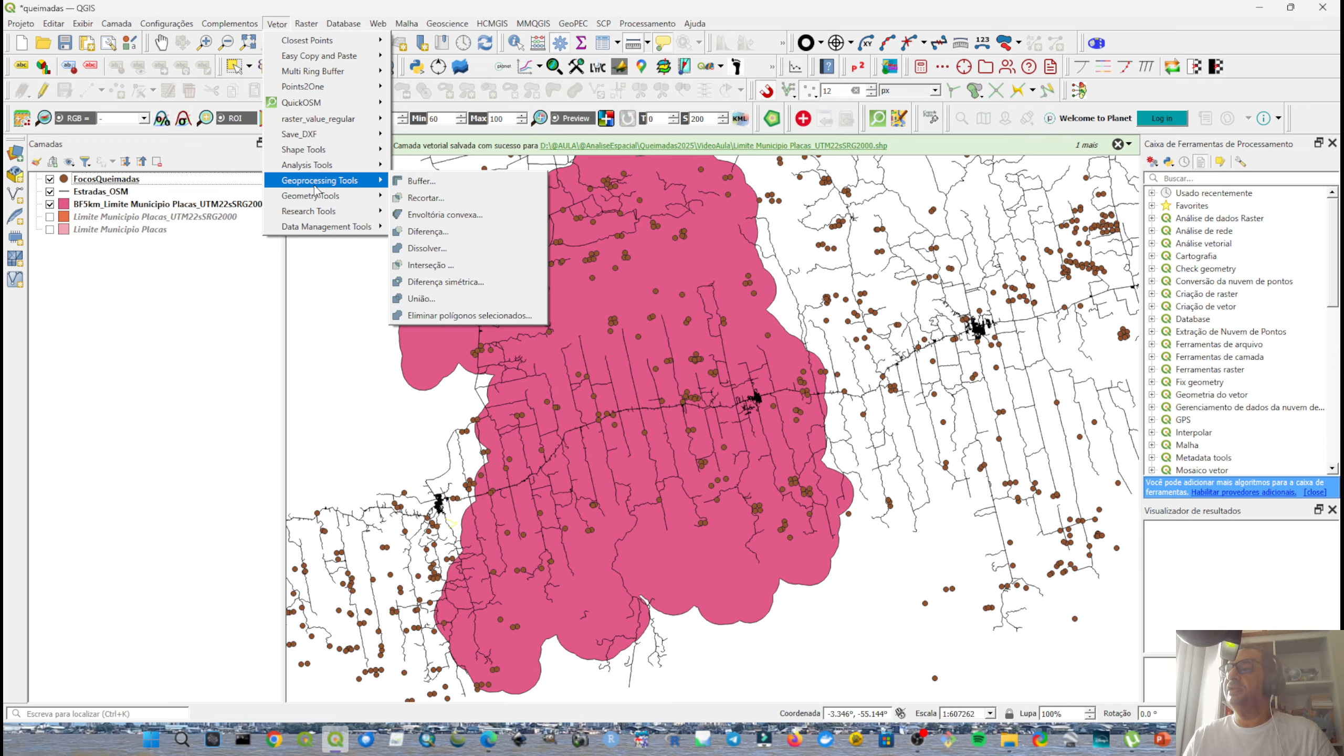
left_click(458, 198)
left_click(380, 240)
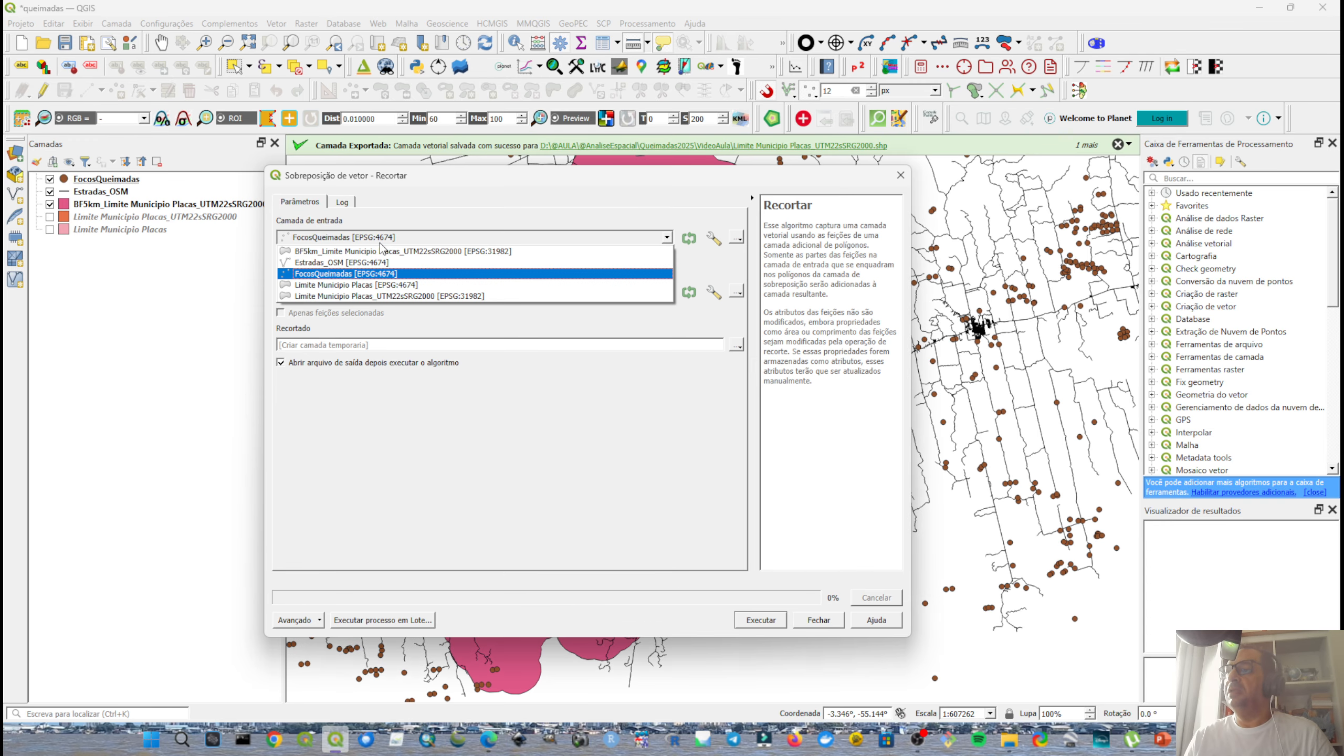
left_click(380, 251)
left_click(380, 239)
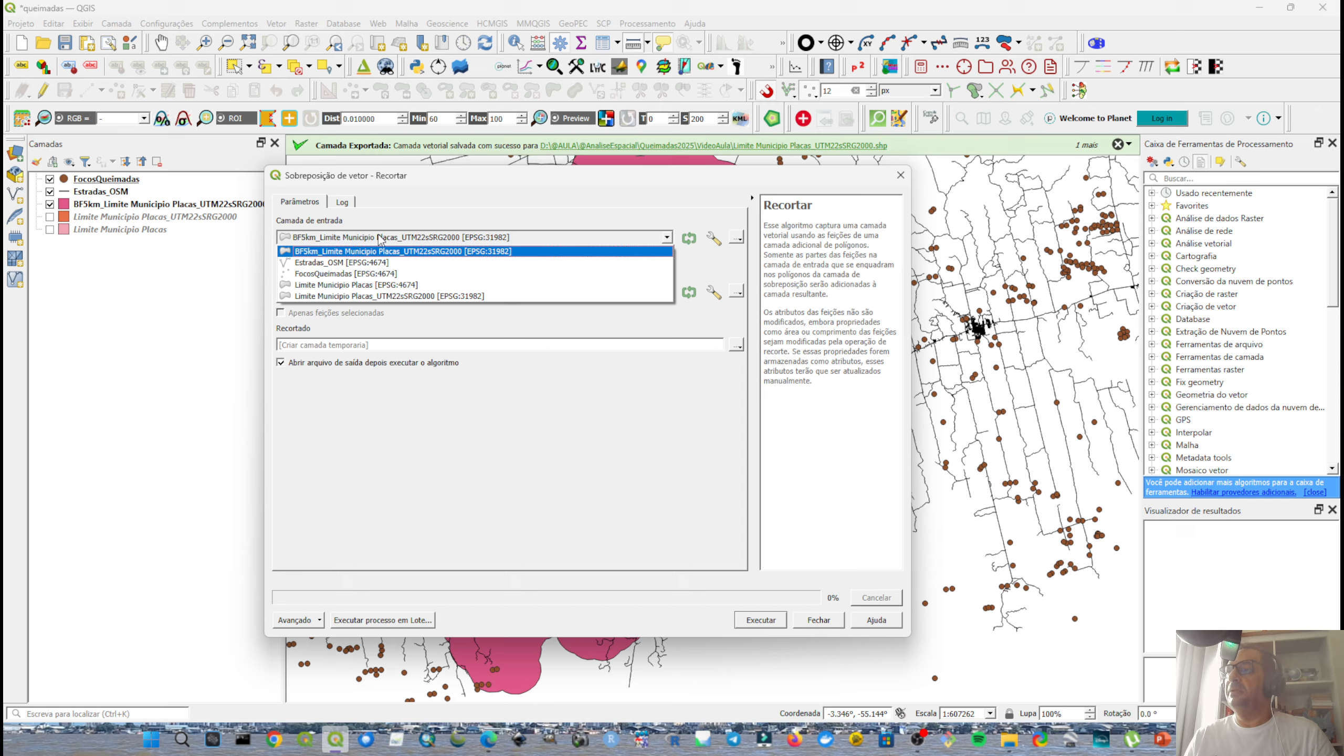
left_click(374, 264)
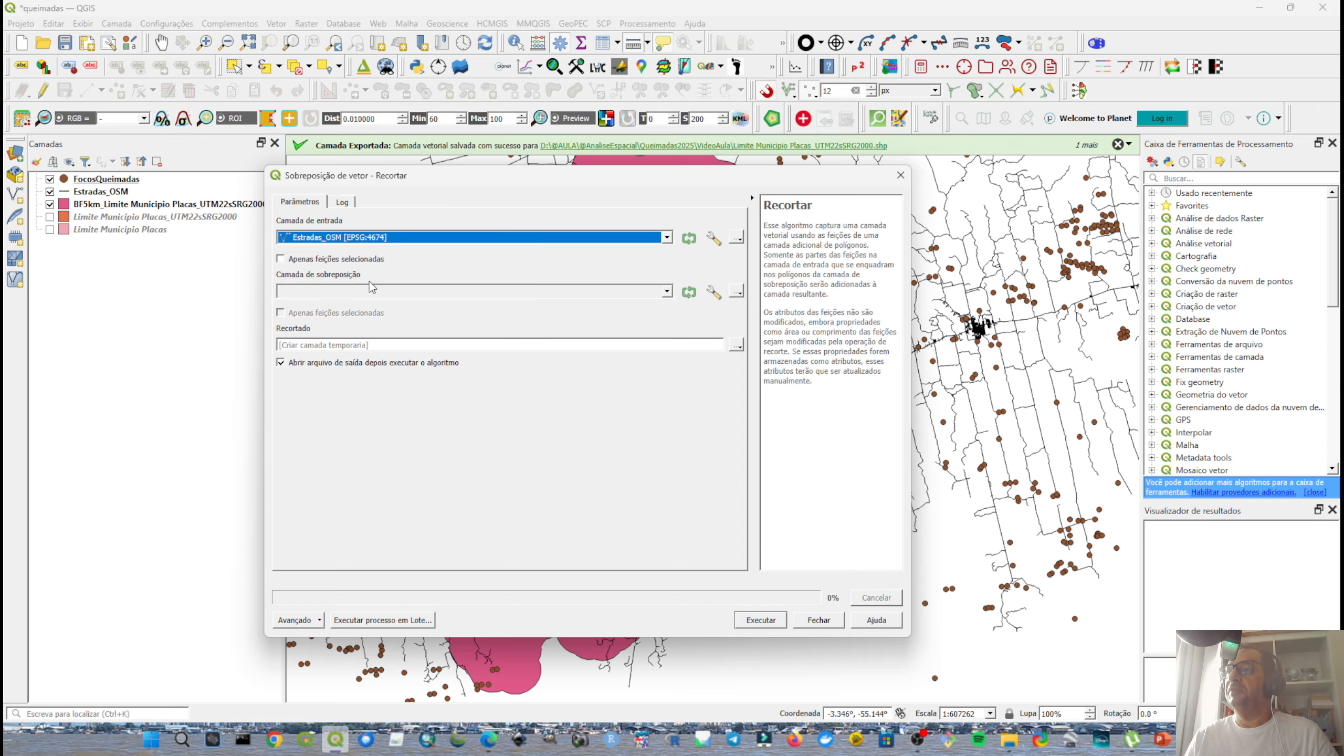
left_click(373, 290)
left_click(364, 307)
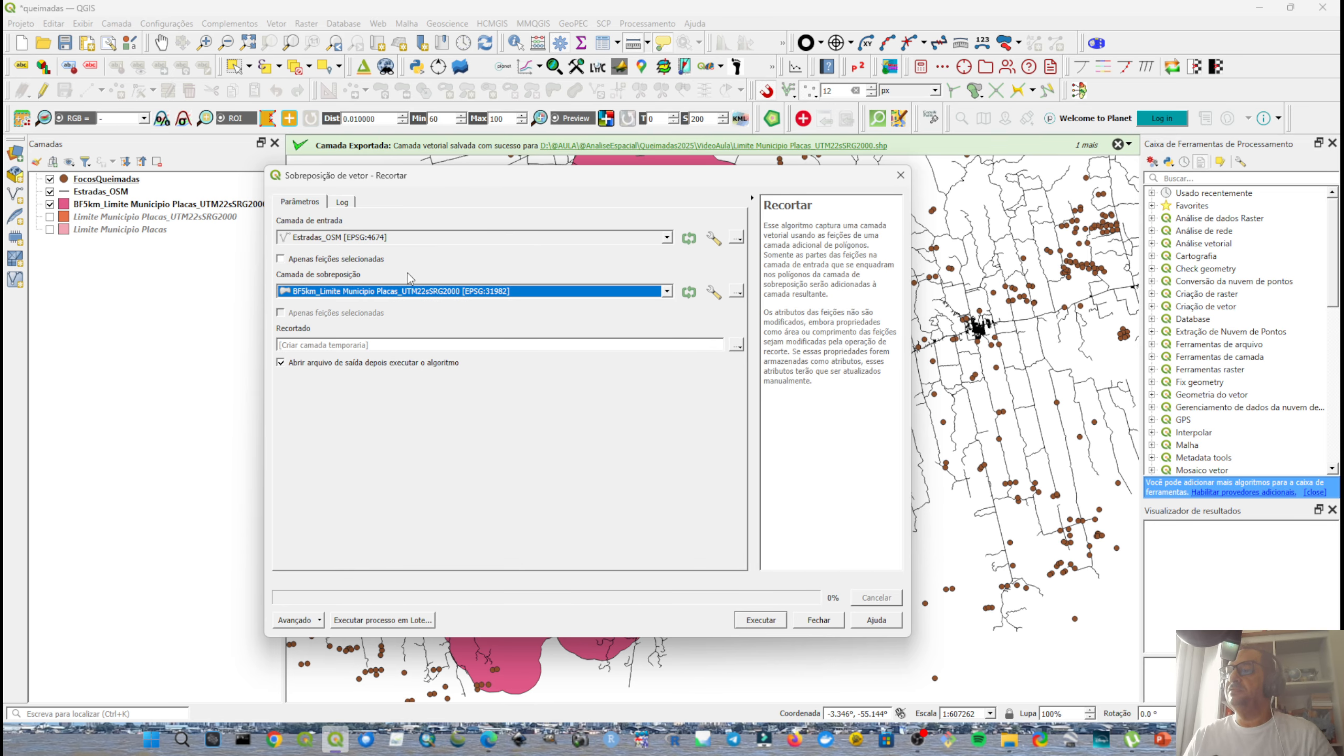
Set the clip output to the shapefile BF5km_Estradas_OSM_MuniPlacas in the VideoAula folder, run the clip and close the tool.
left_click(736, 344)
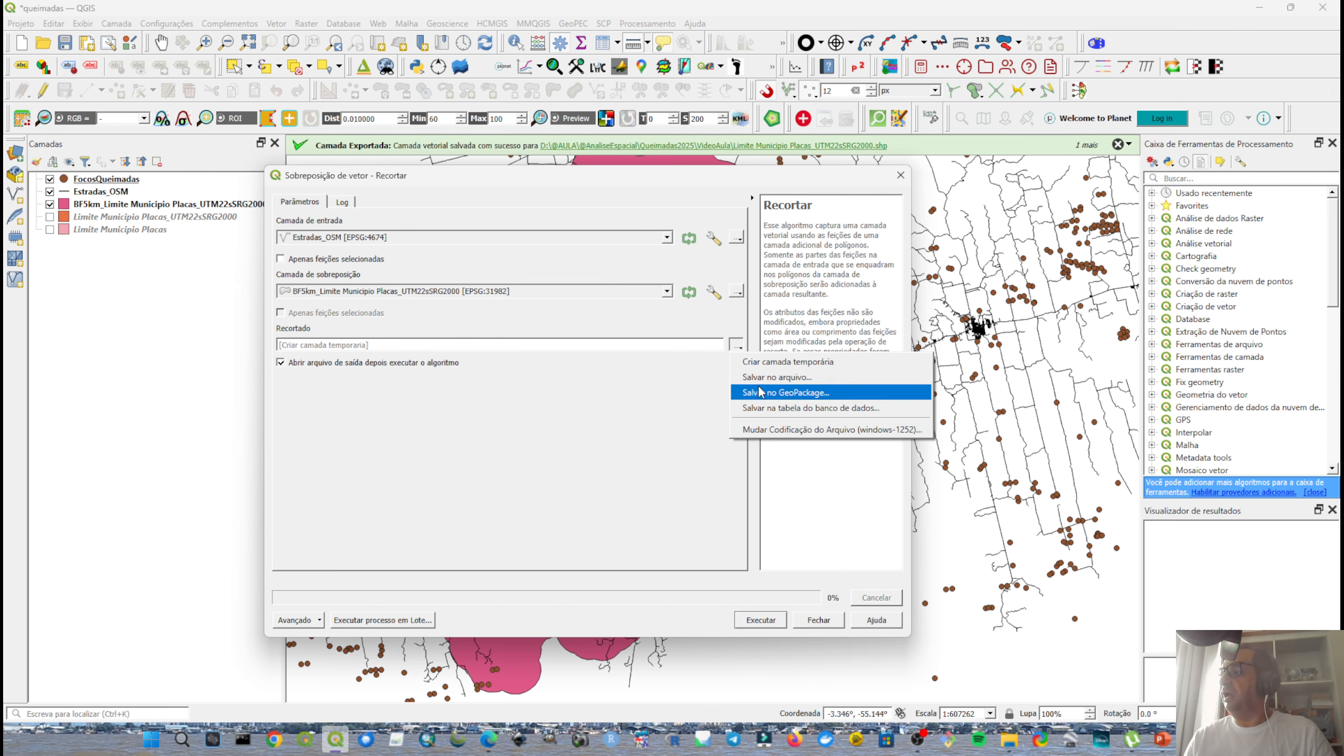
left_click(838, 379)
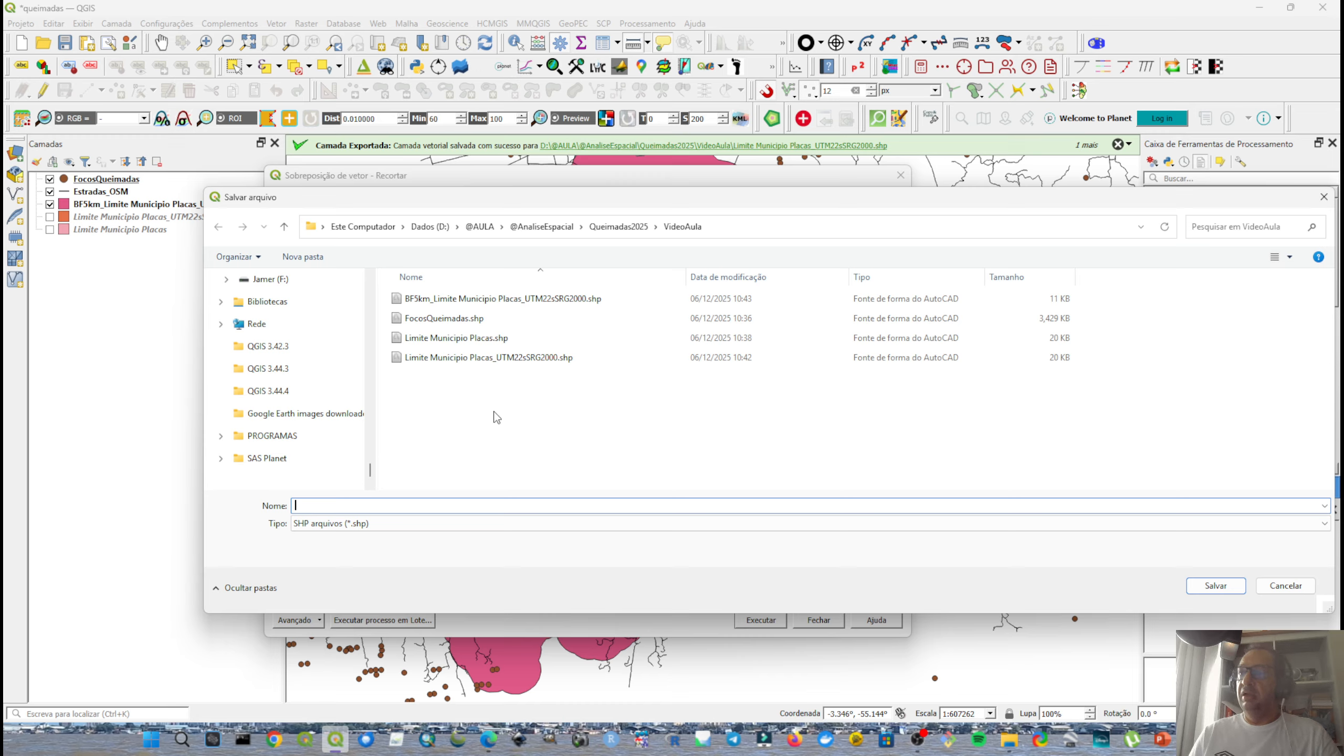
type("Estradas_OSM")
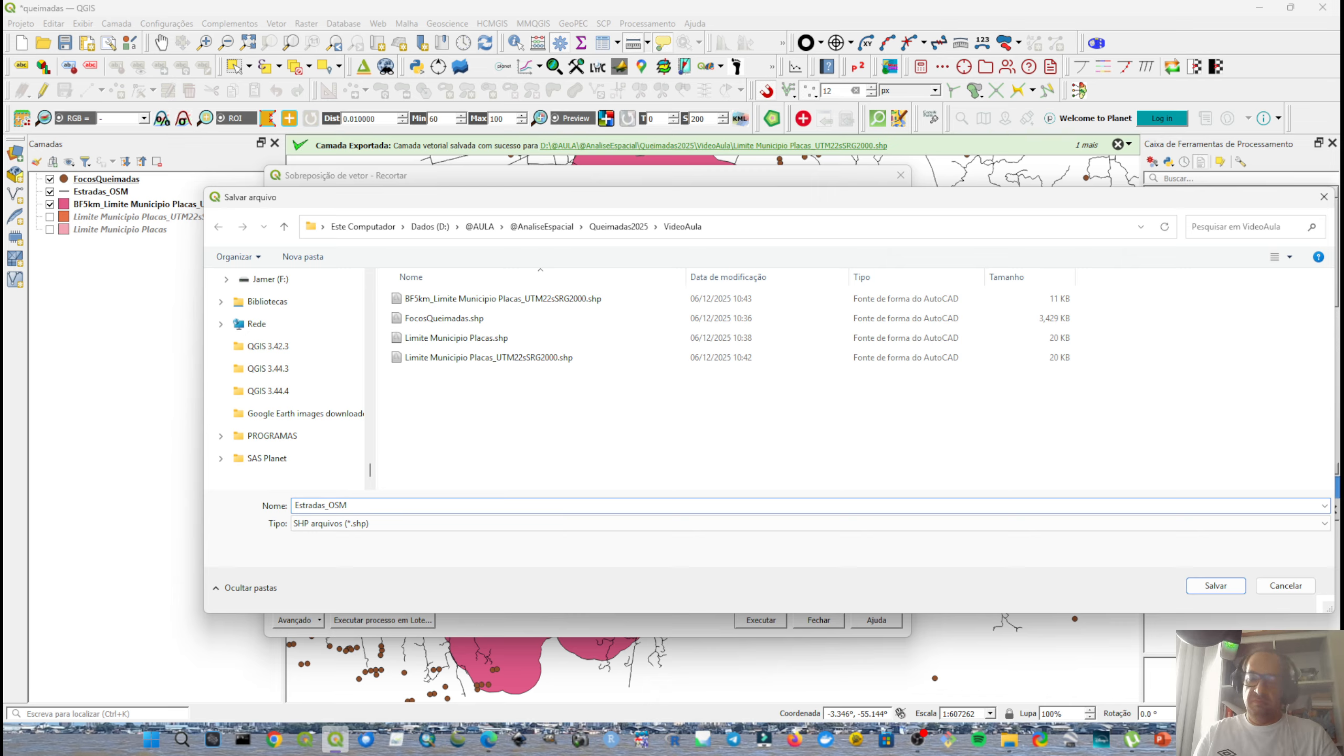
type("BF")
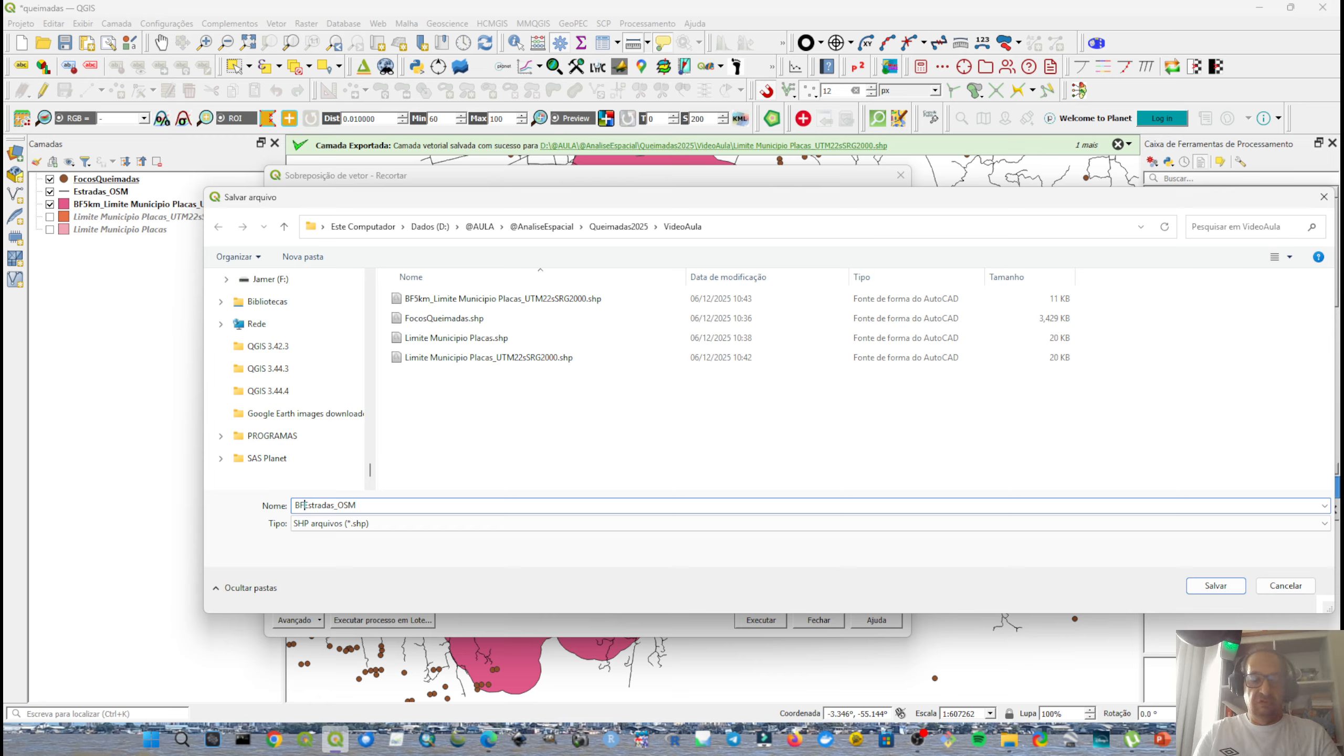
type("5km_")
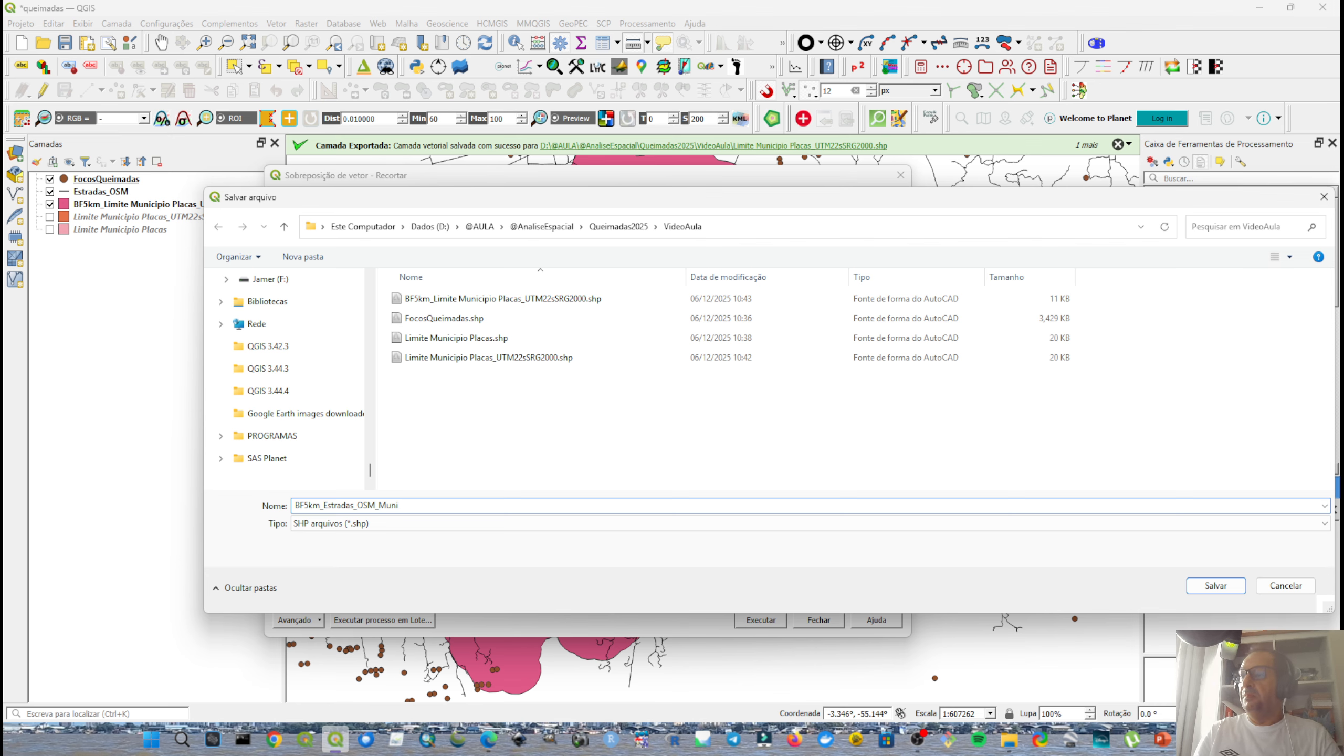
key("Return")
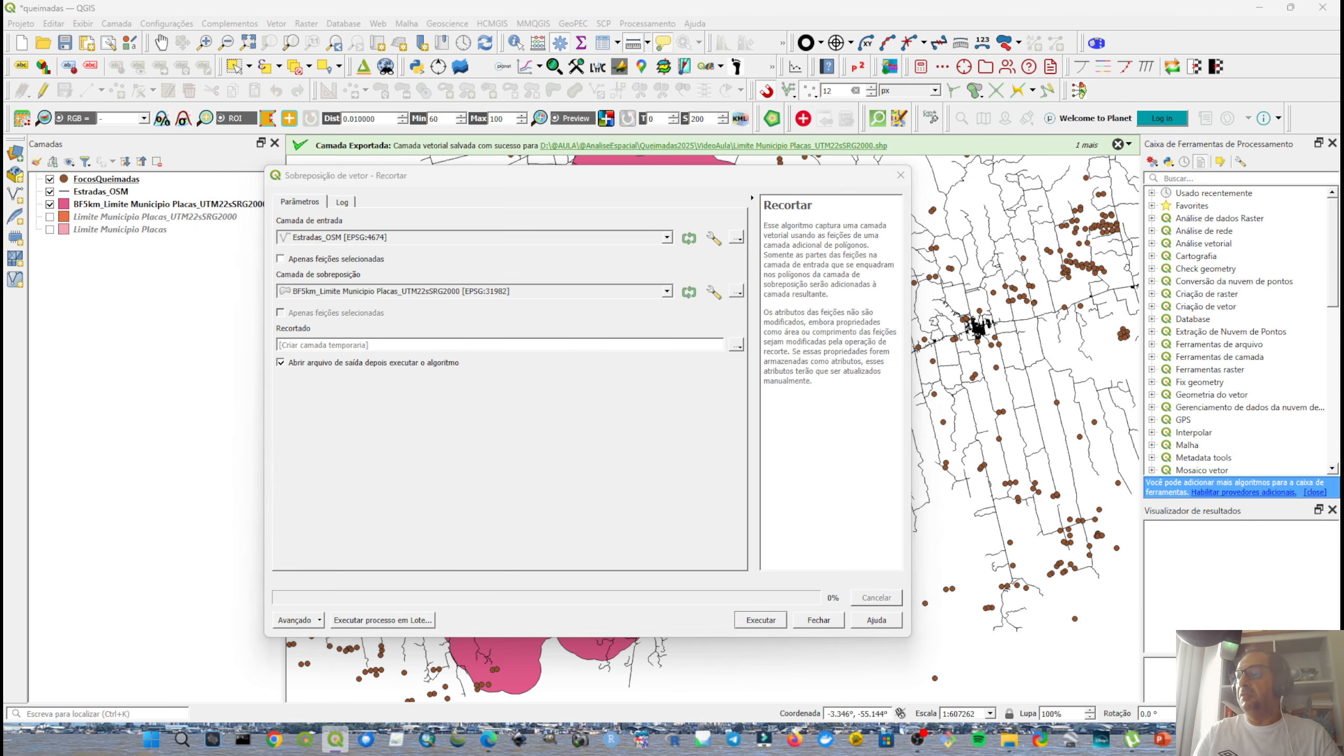
left_click(778, 622)
left_click(803, 620)
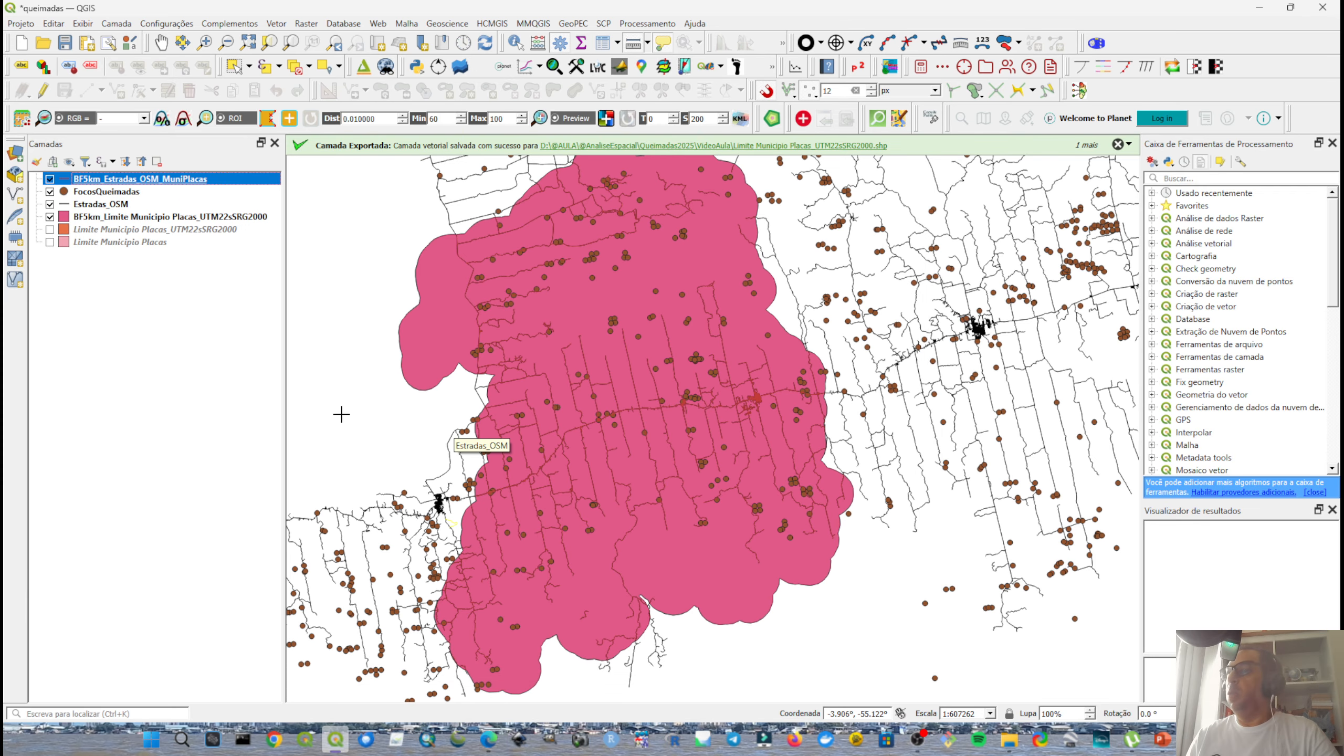
Hide the original Estradas_OSM layer and remove it from the project.
left_click(49, 203)
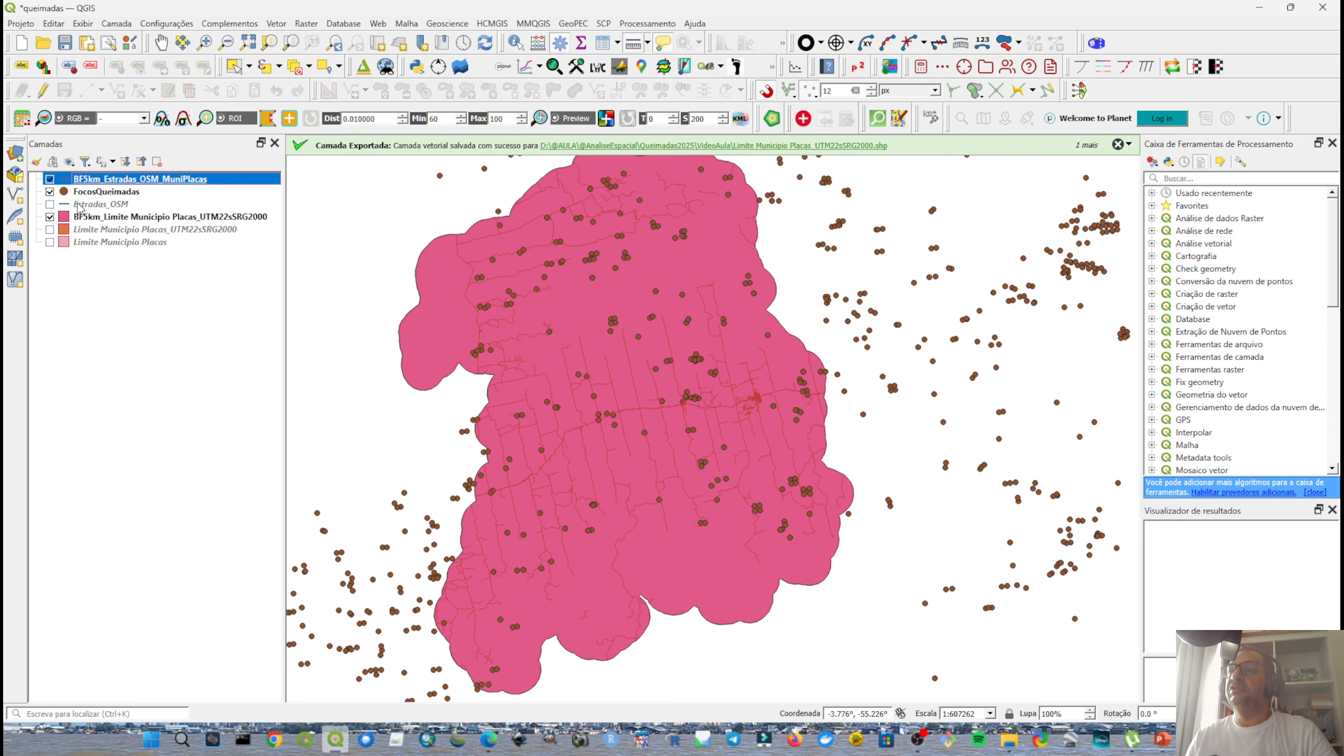
left_click(77, 204)
right_click(77, 203)
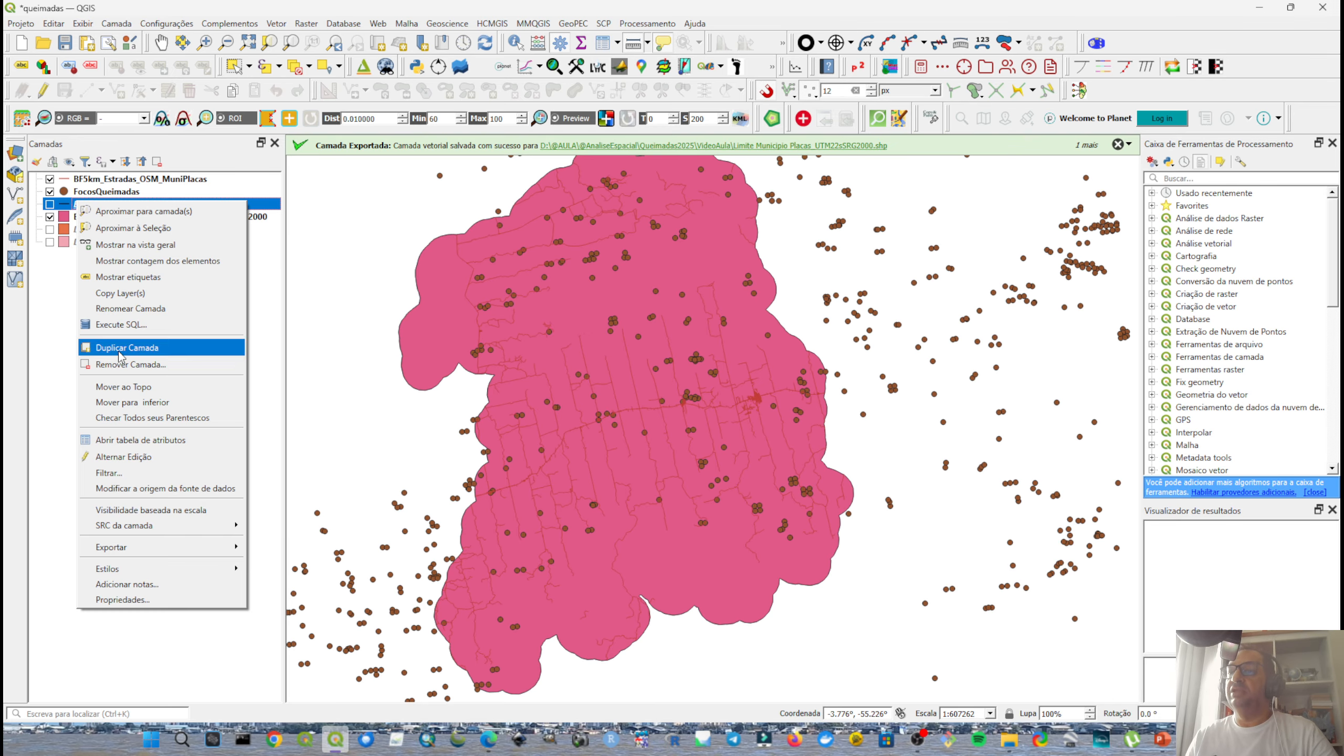
left_click(126, 365)
left_click(633, 382)
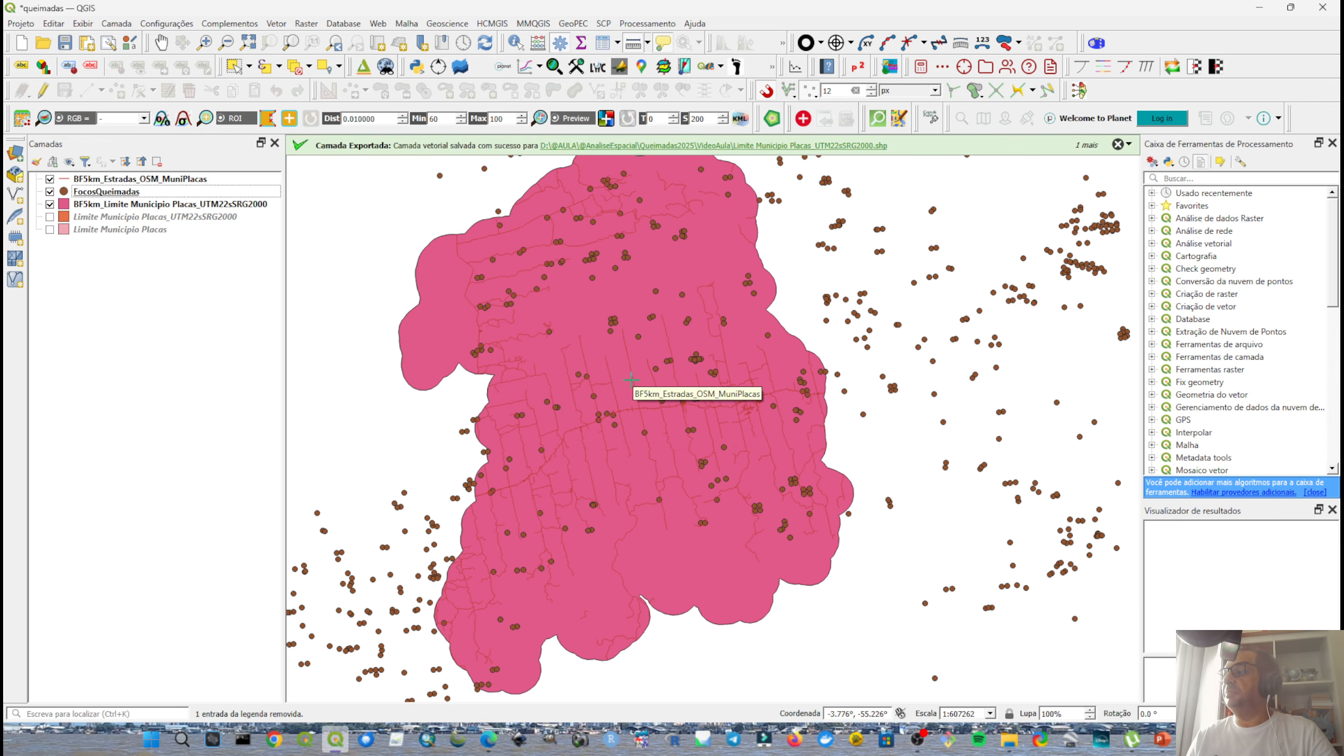
Change the line colour of the BF5km_Estradas_OSM_MuniPlacas layer to black (#000000).
left_click(74, 181)
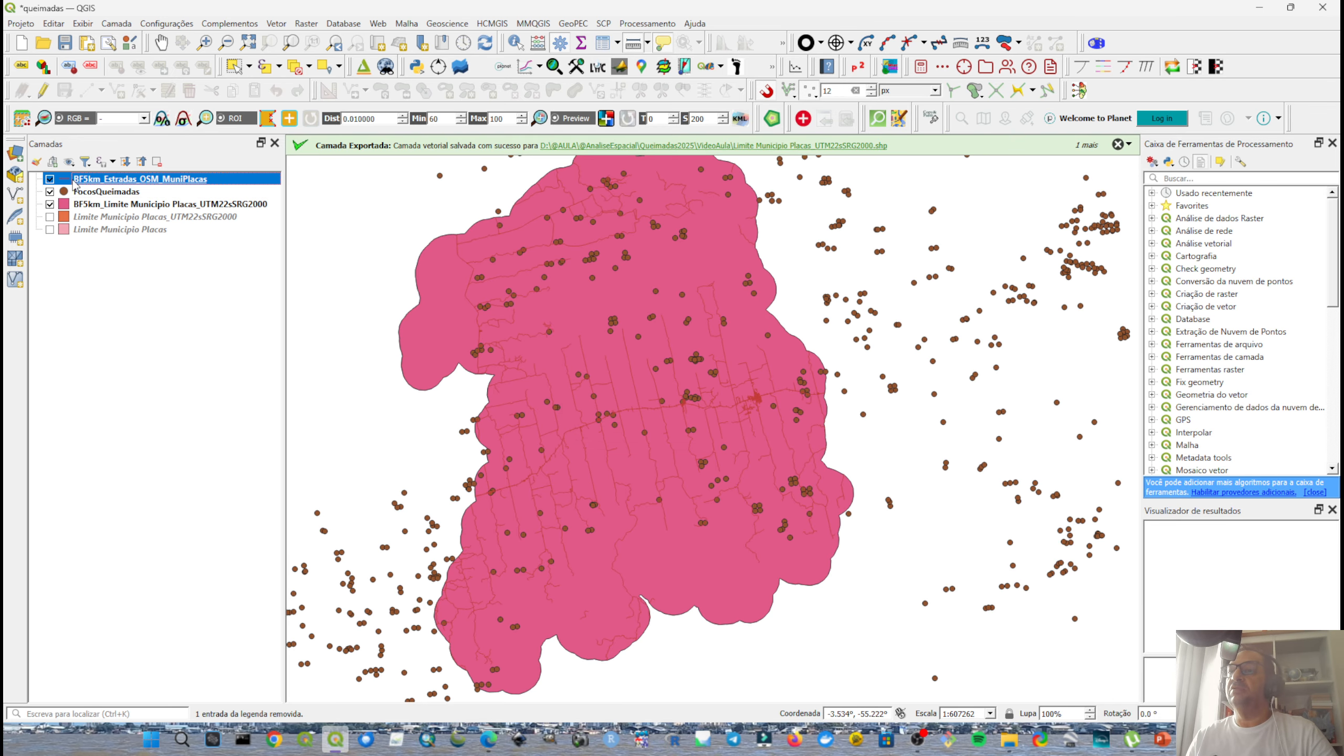
double_click(96, 182)
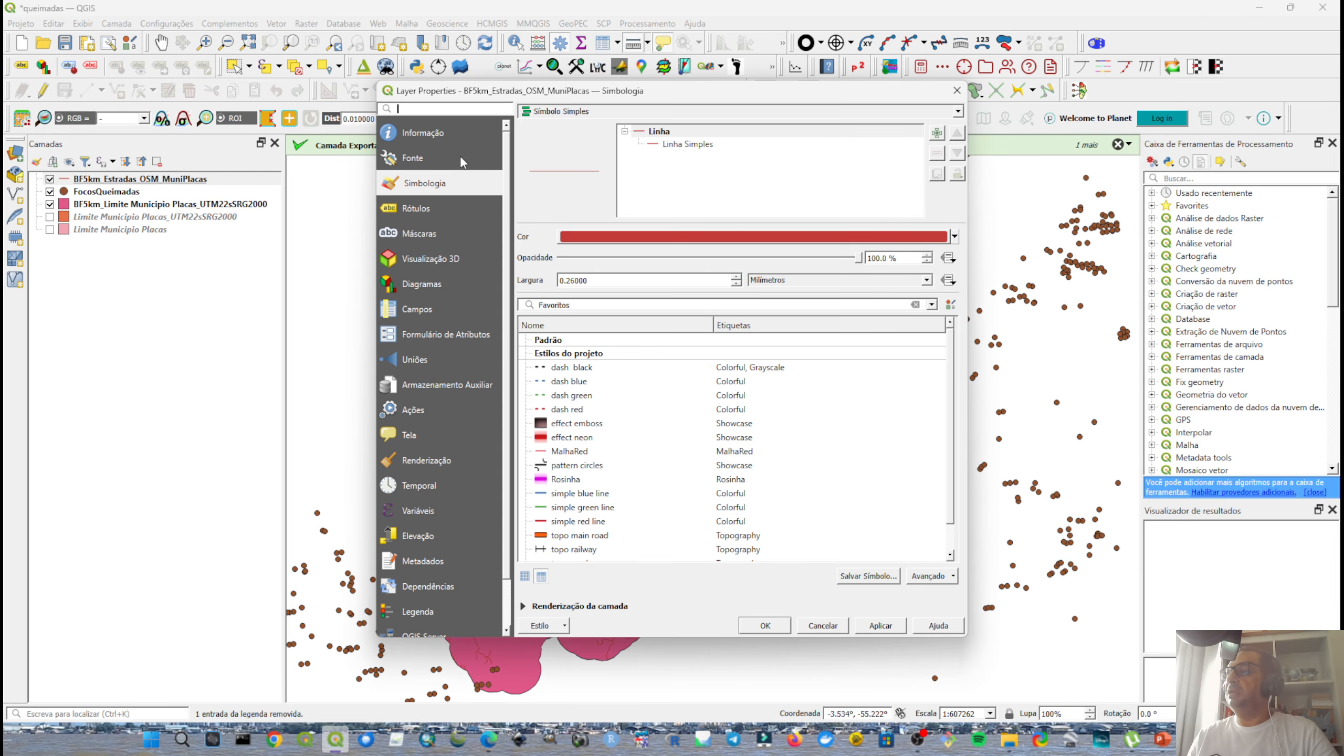
left_click(430, 208)
left_click(458, 188)
left_click(601, 237)
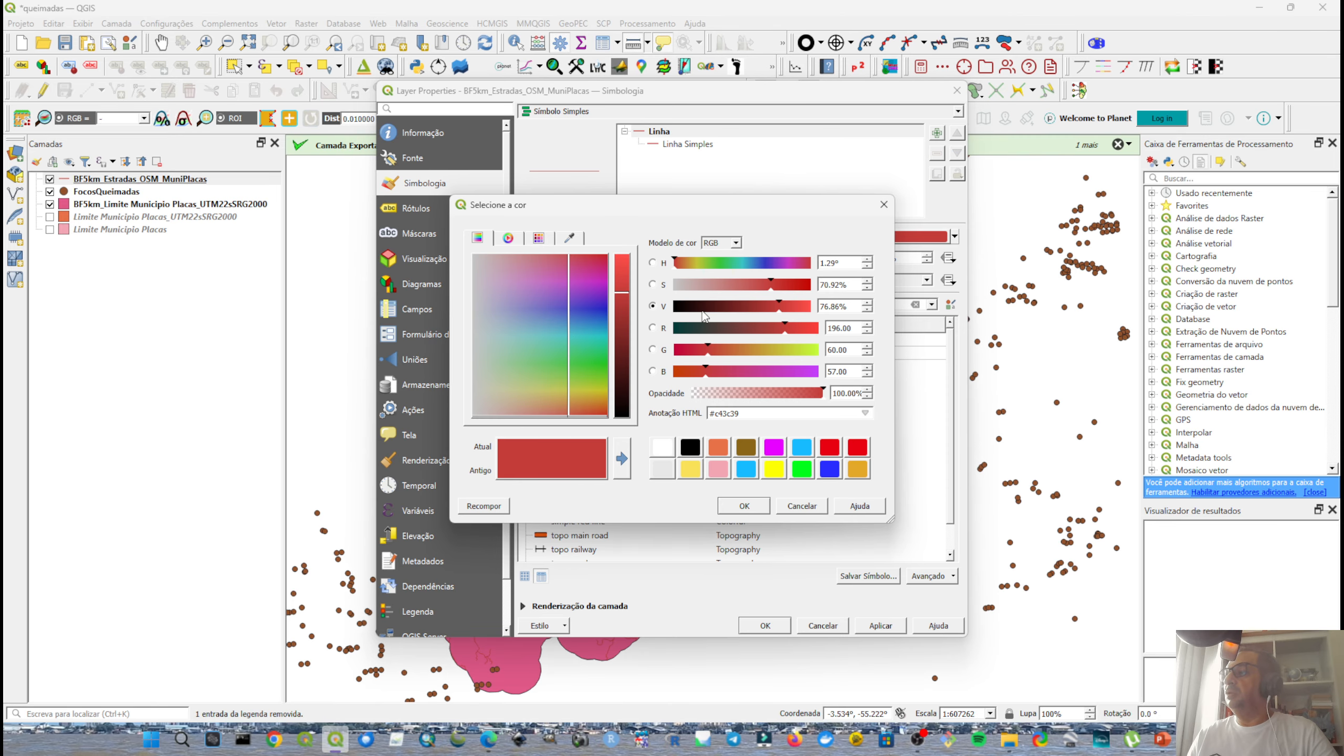
left_click(774, 469)
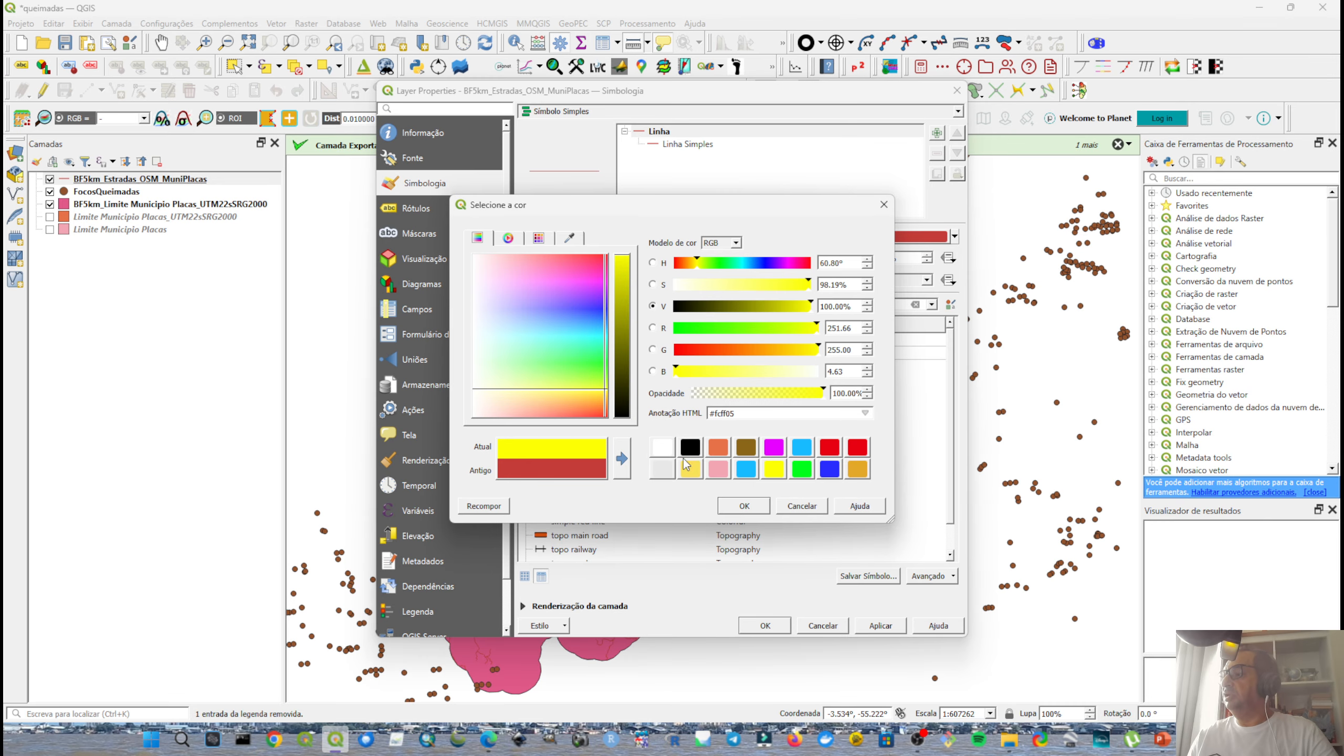
left_click(695, 448)
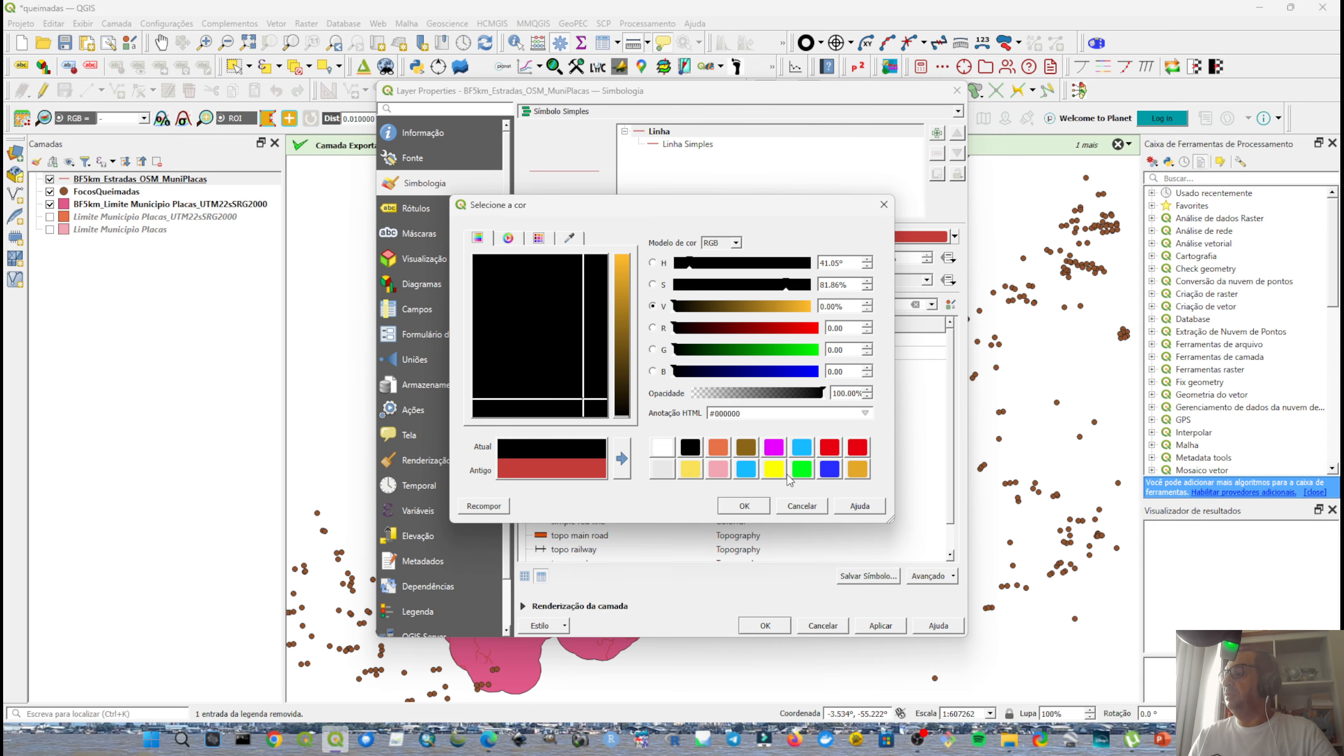
left_click(761, 507)
left_click(765, 624)
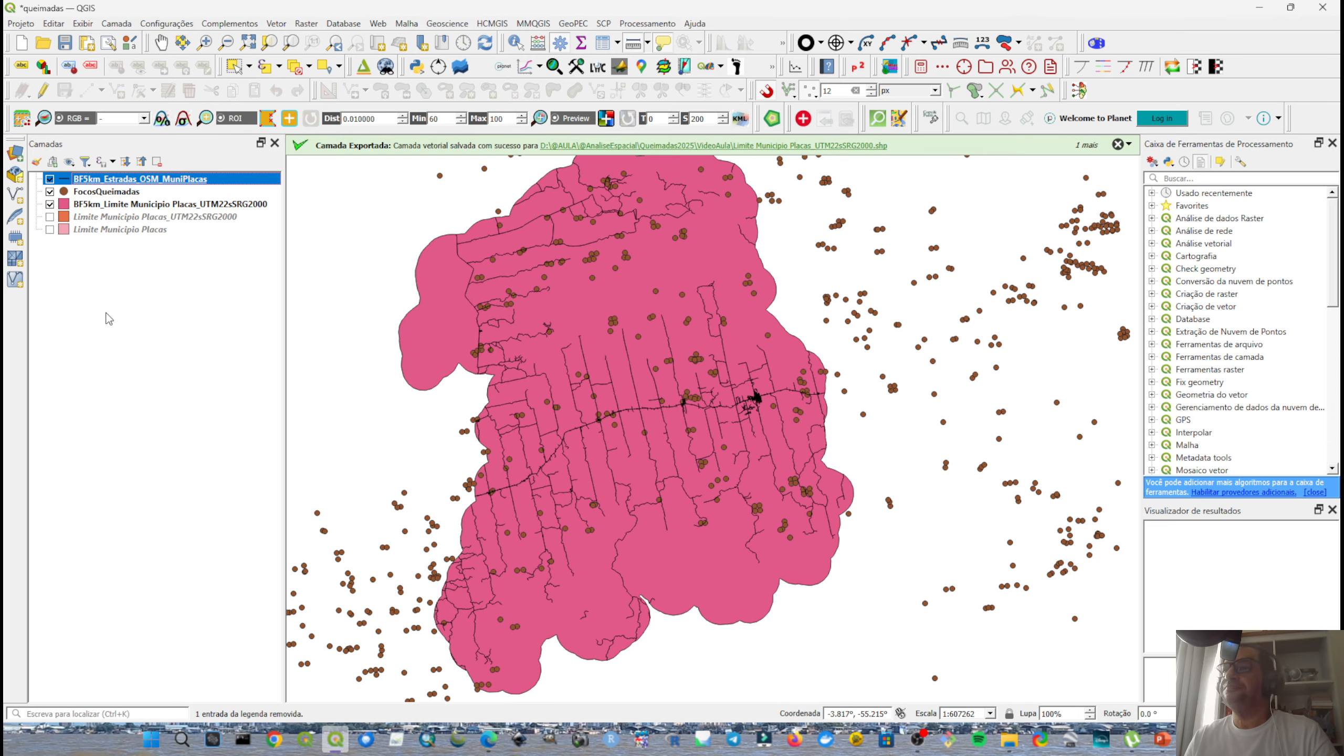
Hide the BF5km buffer layer, move Limite Municipio Placas_UTM22sSRG2000 above it and make that municipality layer visible.
left_click(50, 204)
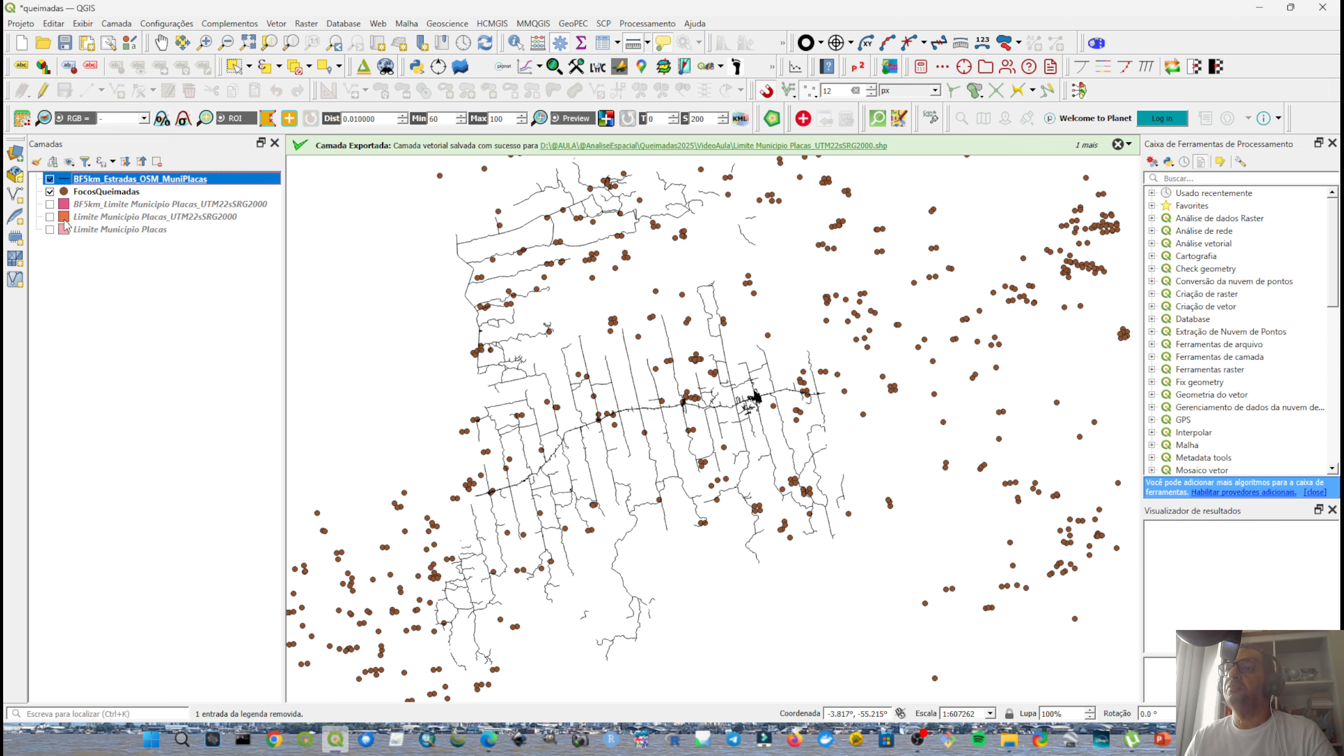
left_click_drag(64, 222, 90, 205)
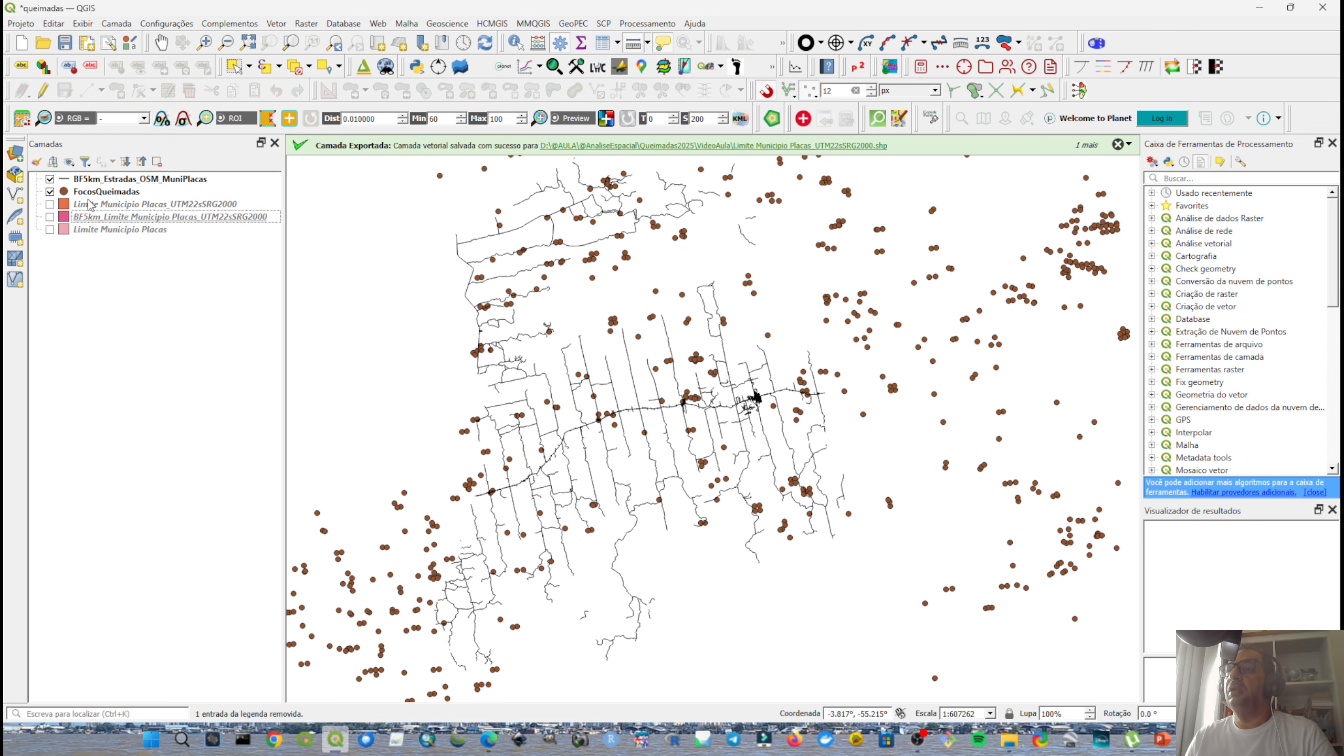
left_click(50, 205)
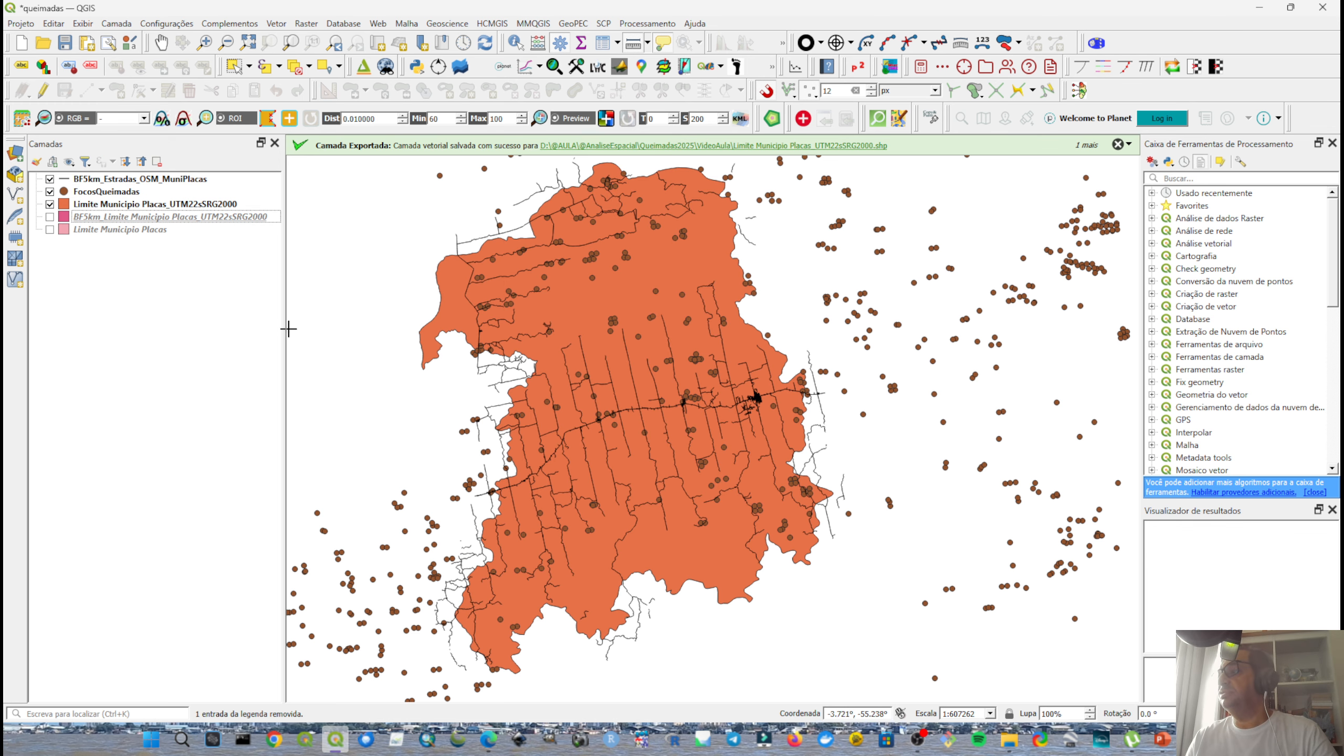
left_click_drag(595, 253, 633, 269)
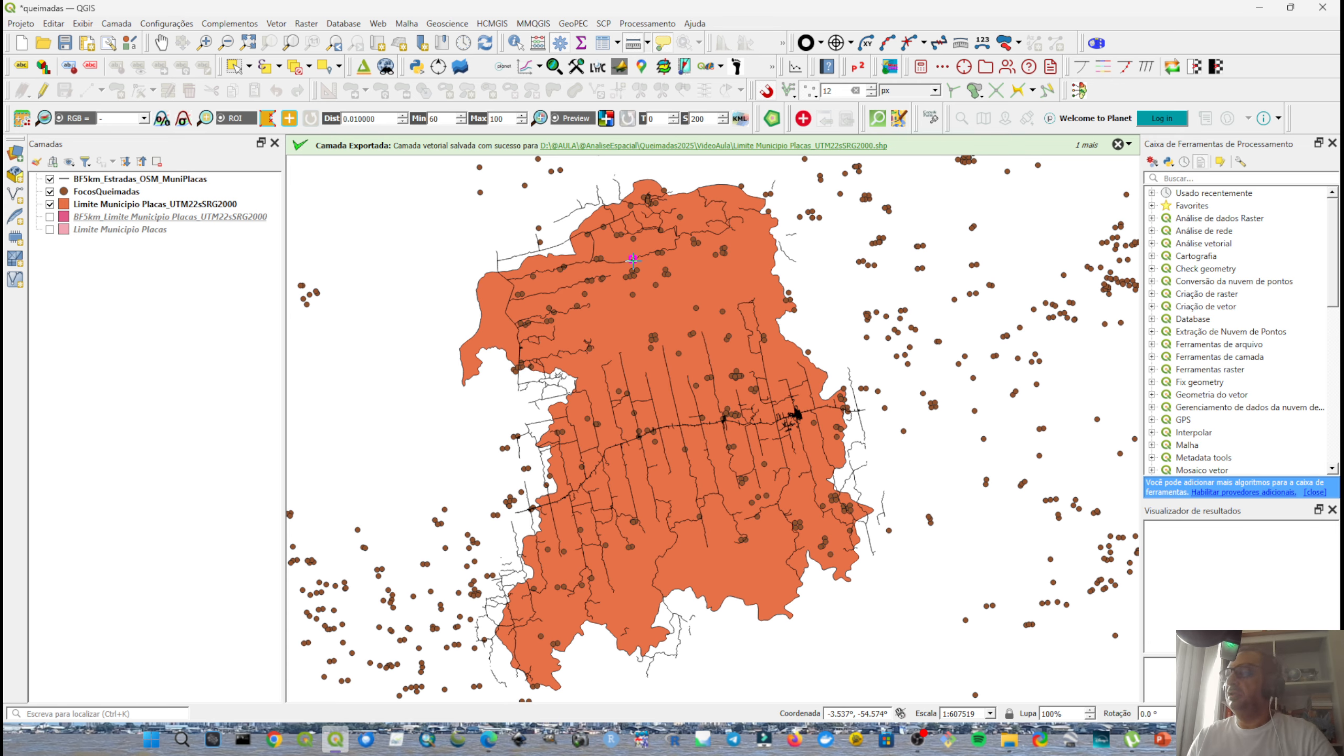
Open the attribute table of the FocosQueimadas layer and sort it by Municipio in ascending order.
left_click(152, 194)
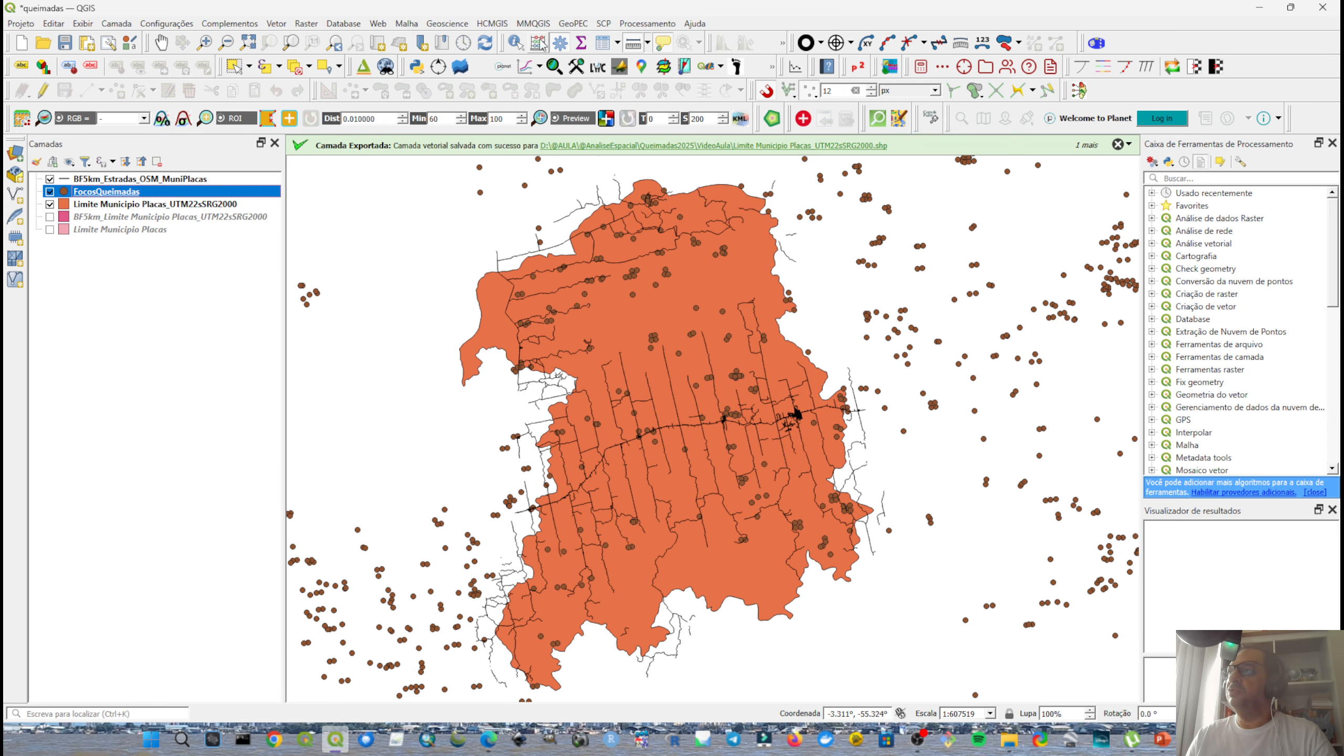
left_click(610, 44)
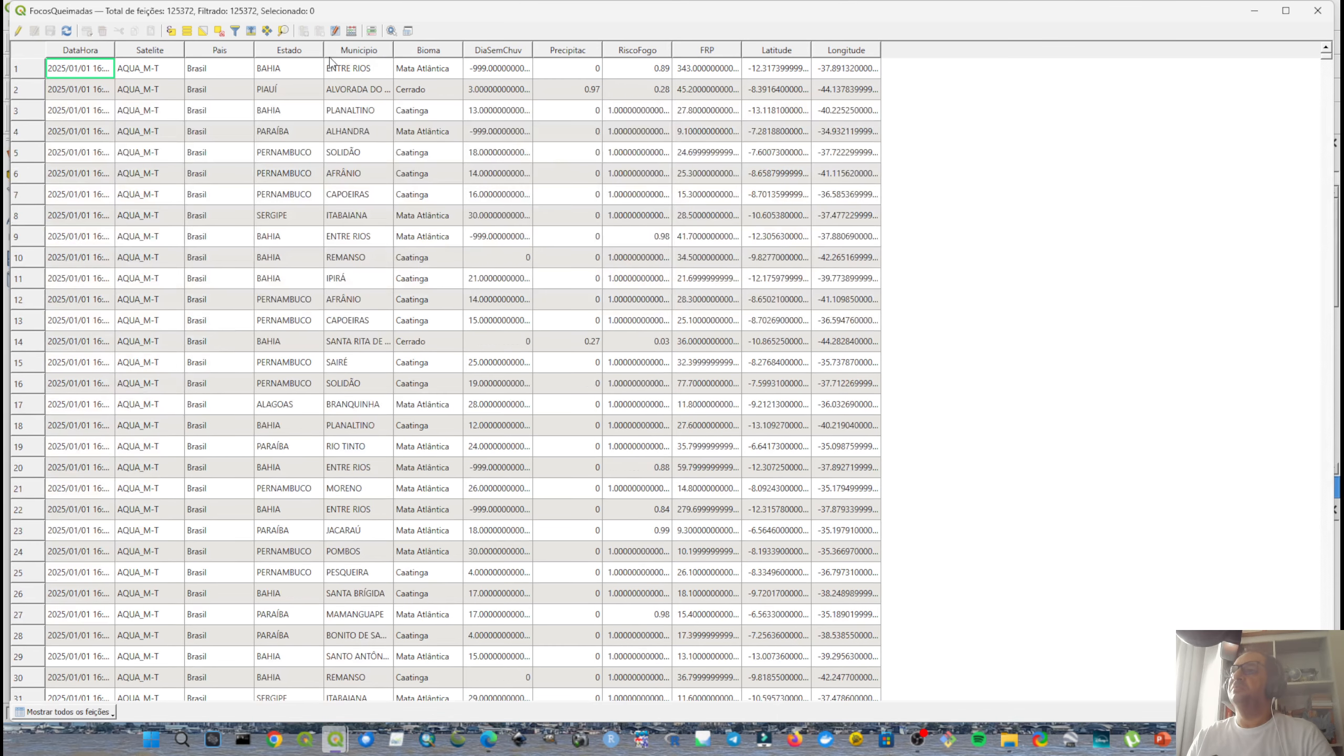
left_click(351, 50)
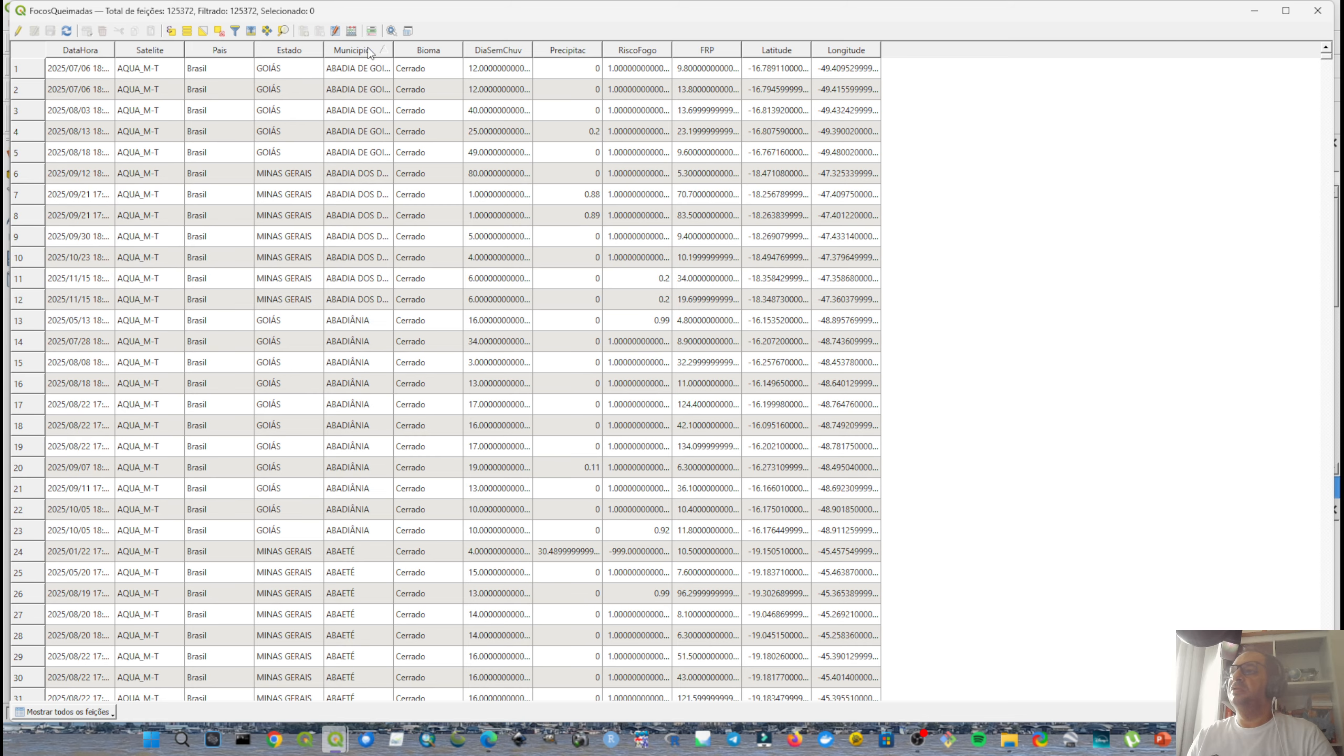
scroll(311, 278, "down", 20)
scroll(316, 322, "down", 20)
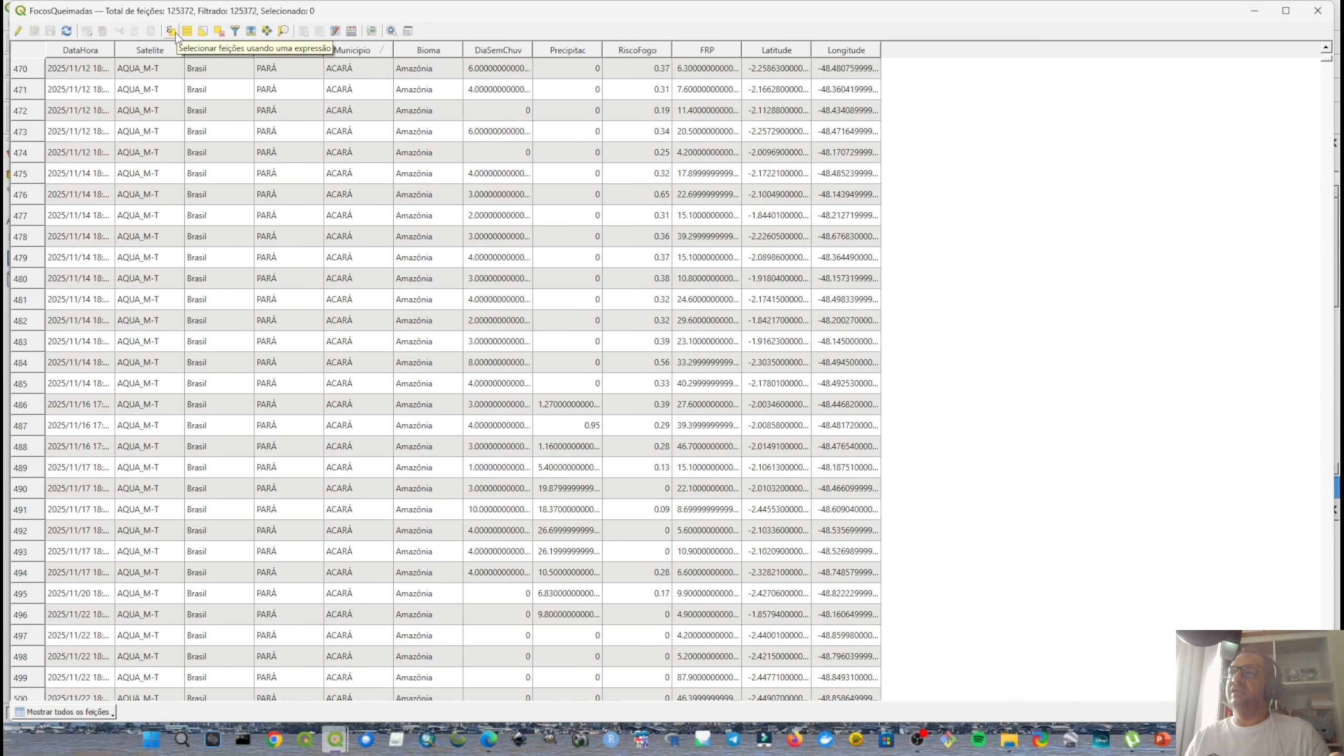
Start a select-by-expression query on FocosQueimadas with the Municipio field followed by the equals operator.
left_click(170, 30)
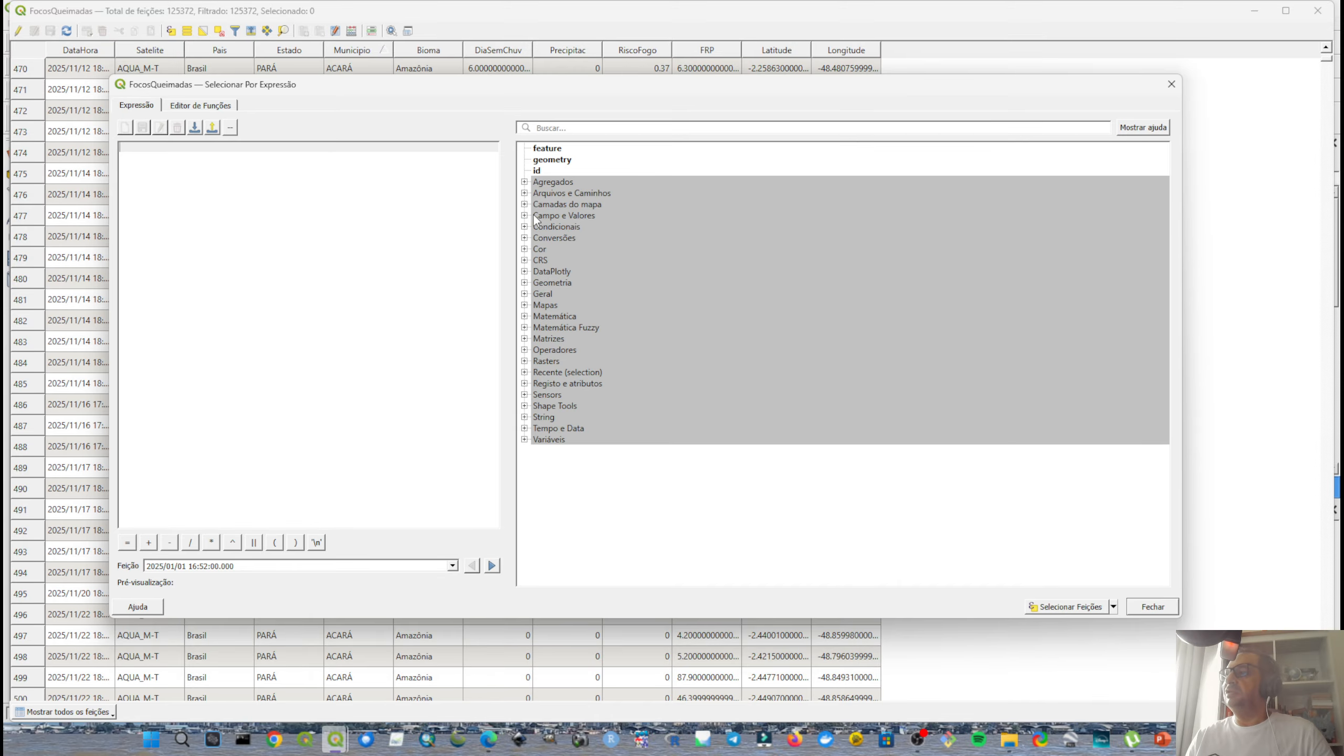
left_click(536, 216)
double_click(536, 216)
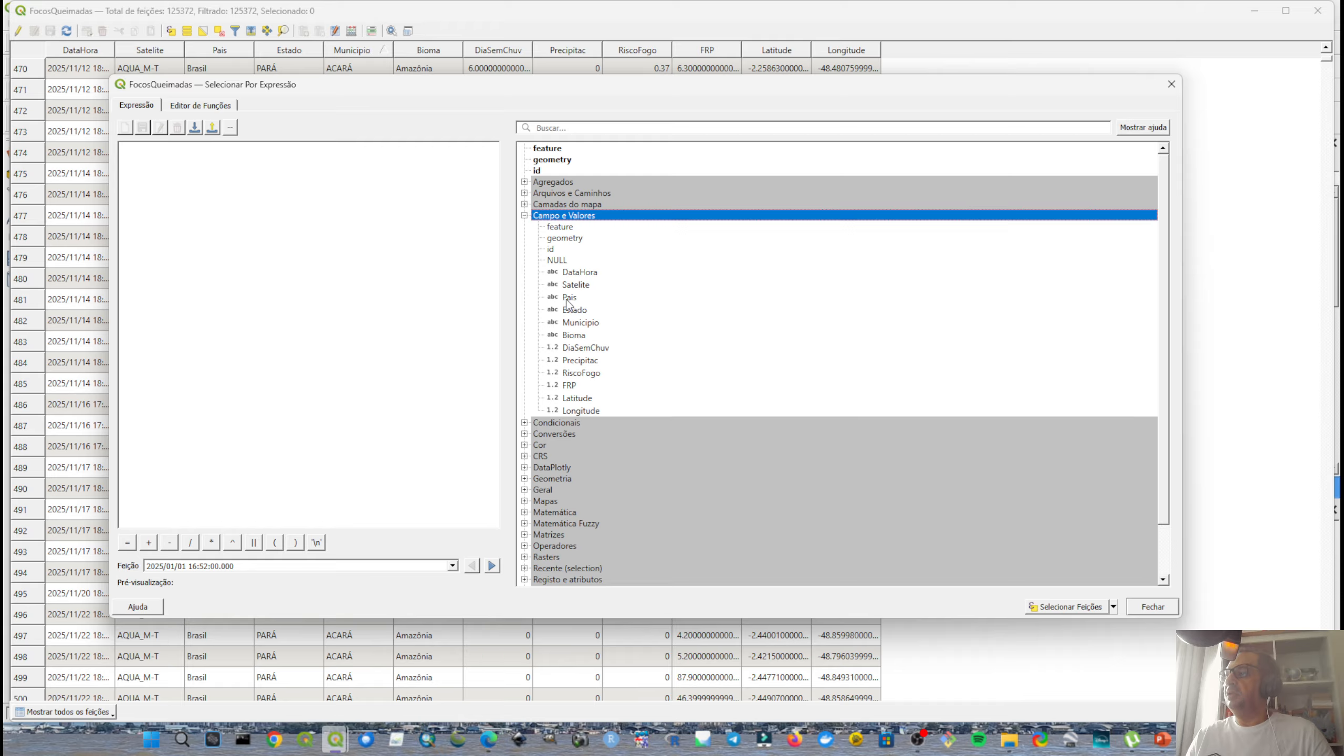
double_click(580, 324)
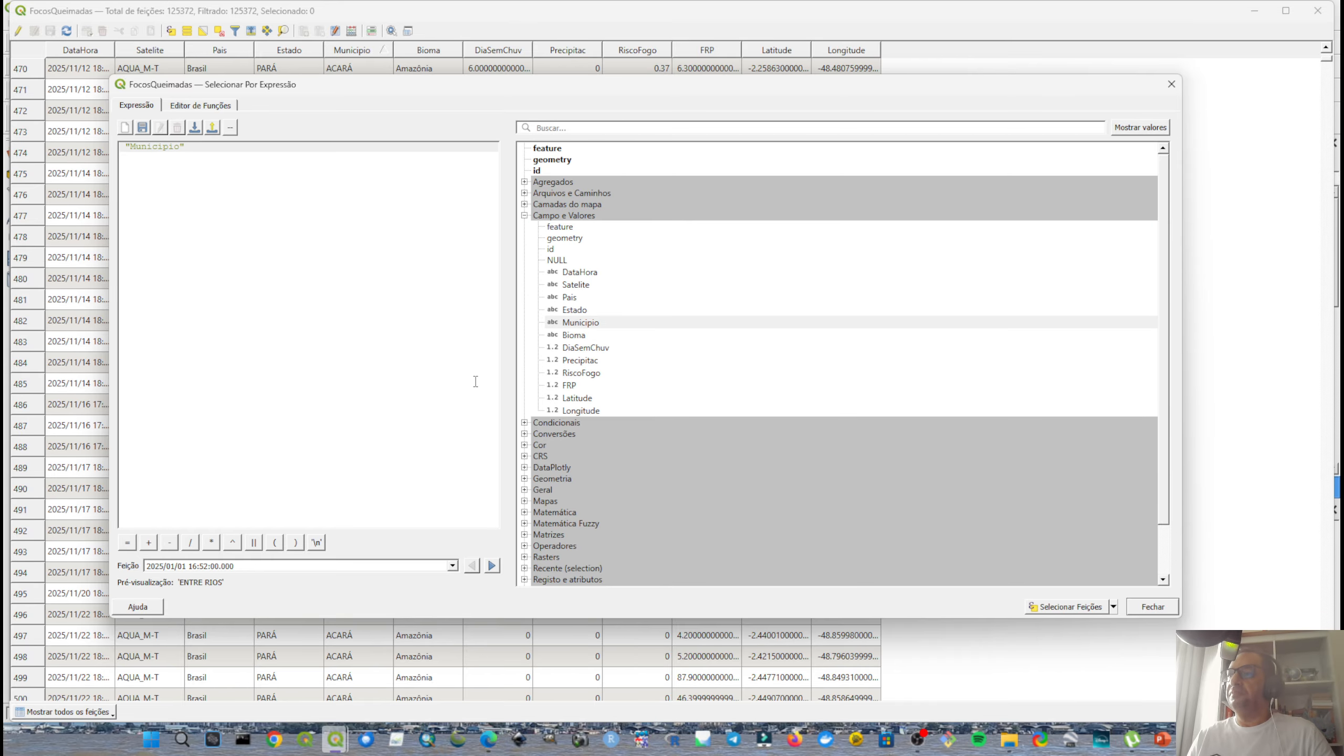
left_click(127, 542)
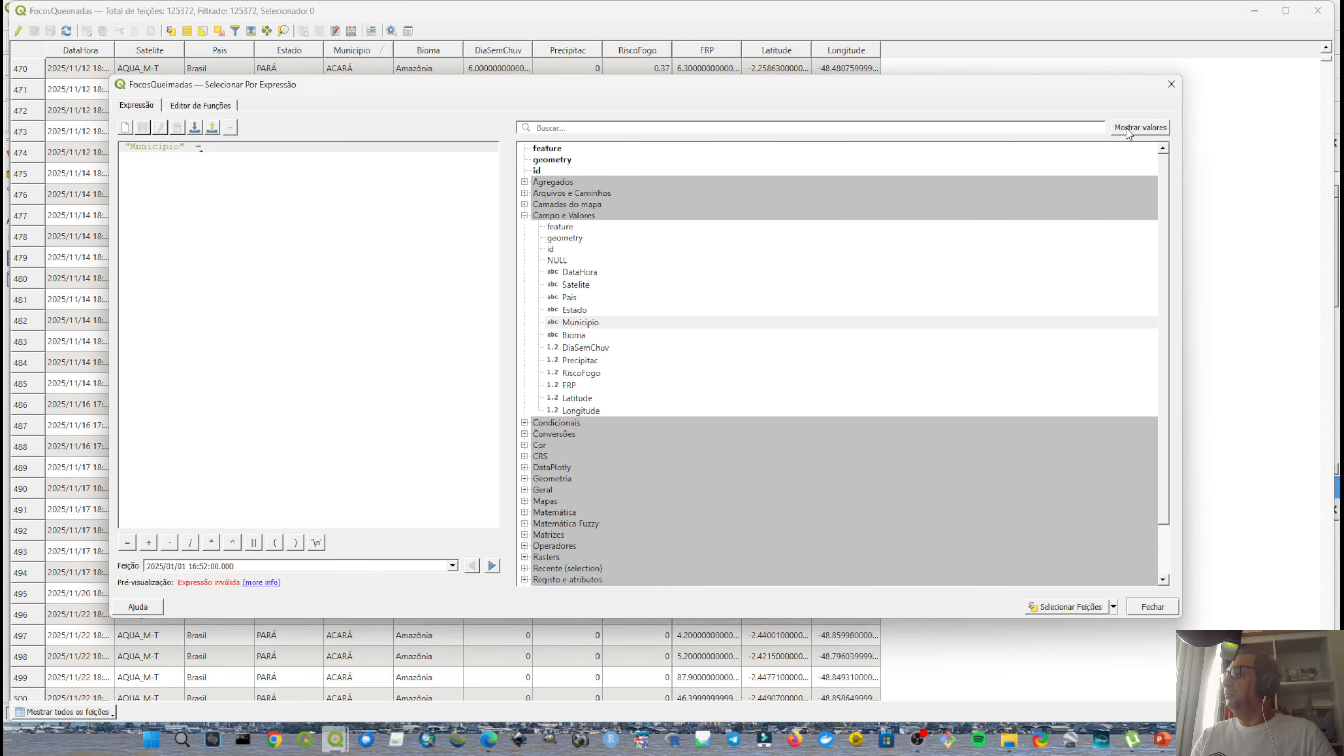
Search the unique values of the Municipio field for Placas and complete the expression as "Municipio" = 'PLACAS'.
left_click(727, 322)
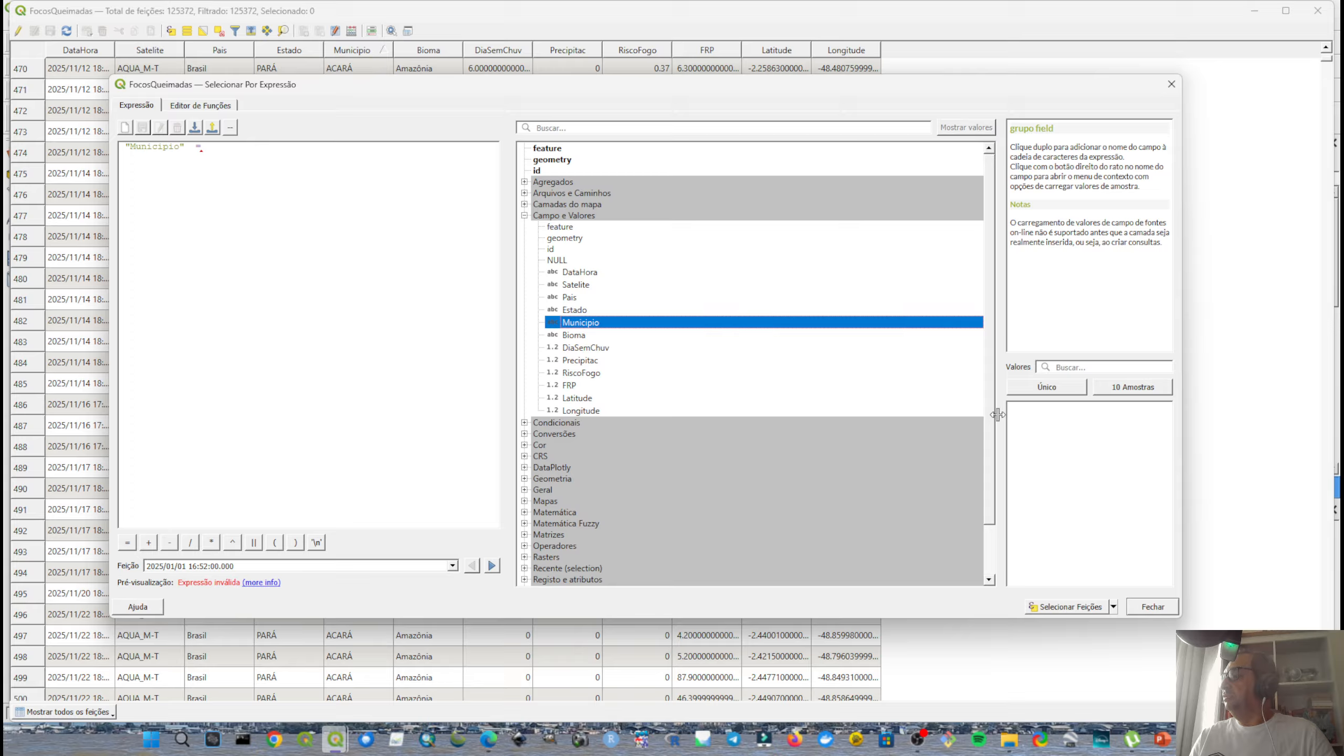
left_click_drag(994, 416, 827, 418)
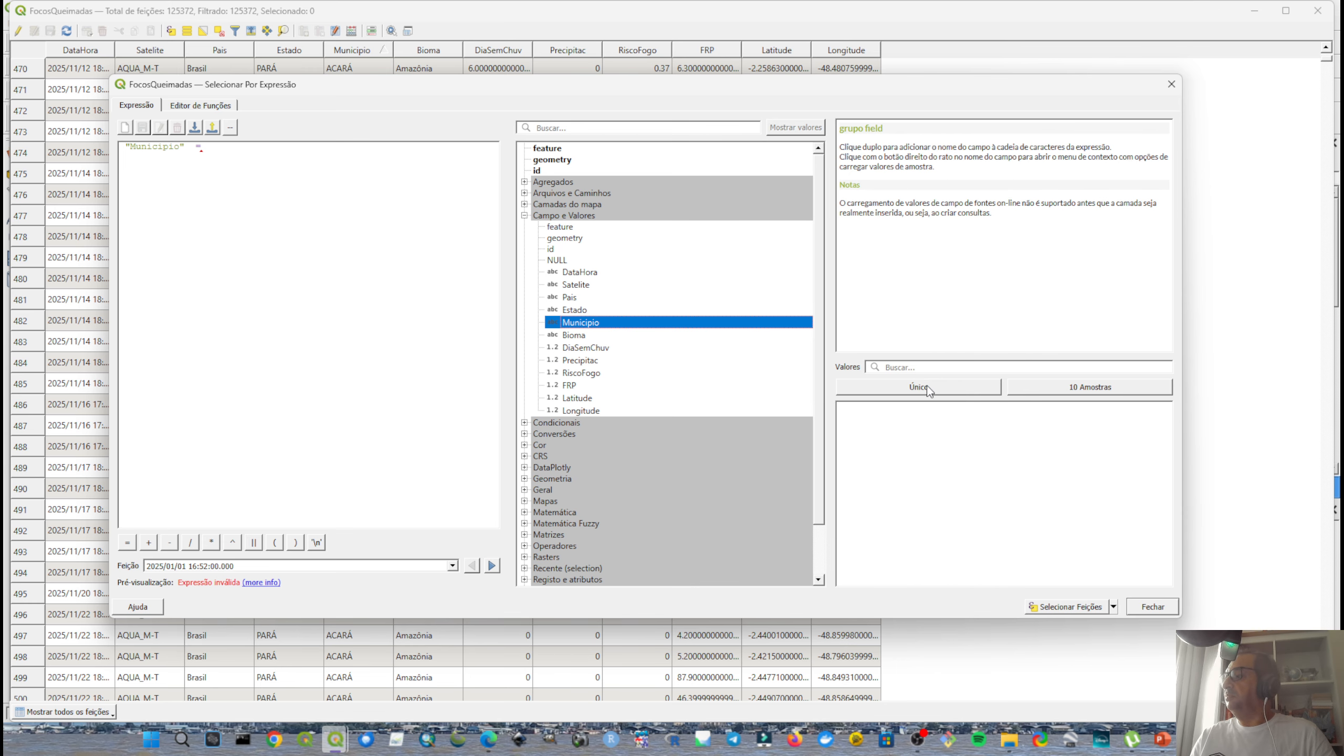
left_click(922, 368)
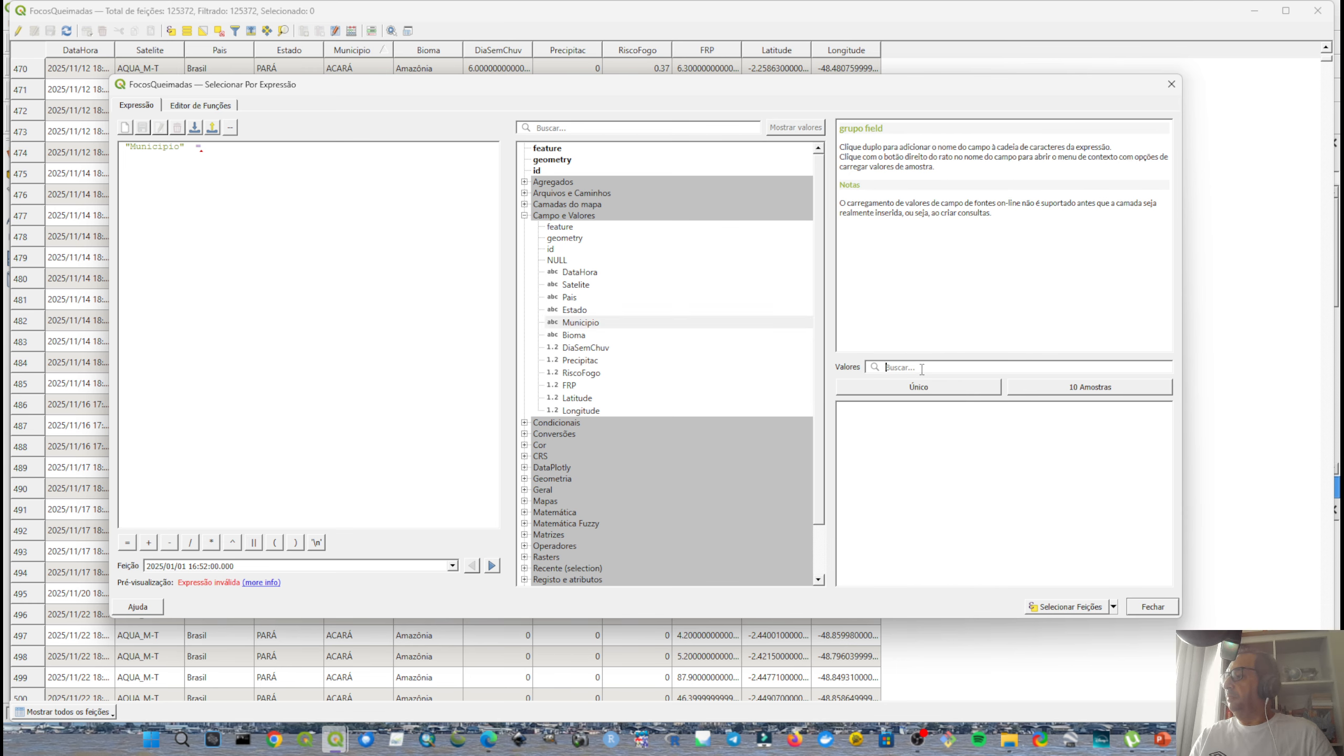
type("Piacas")
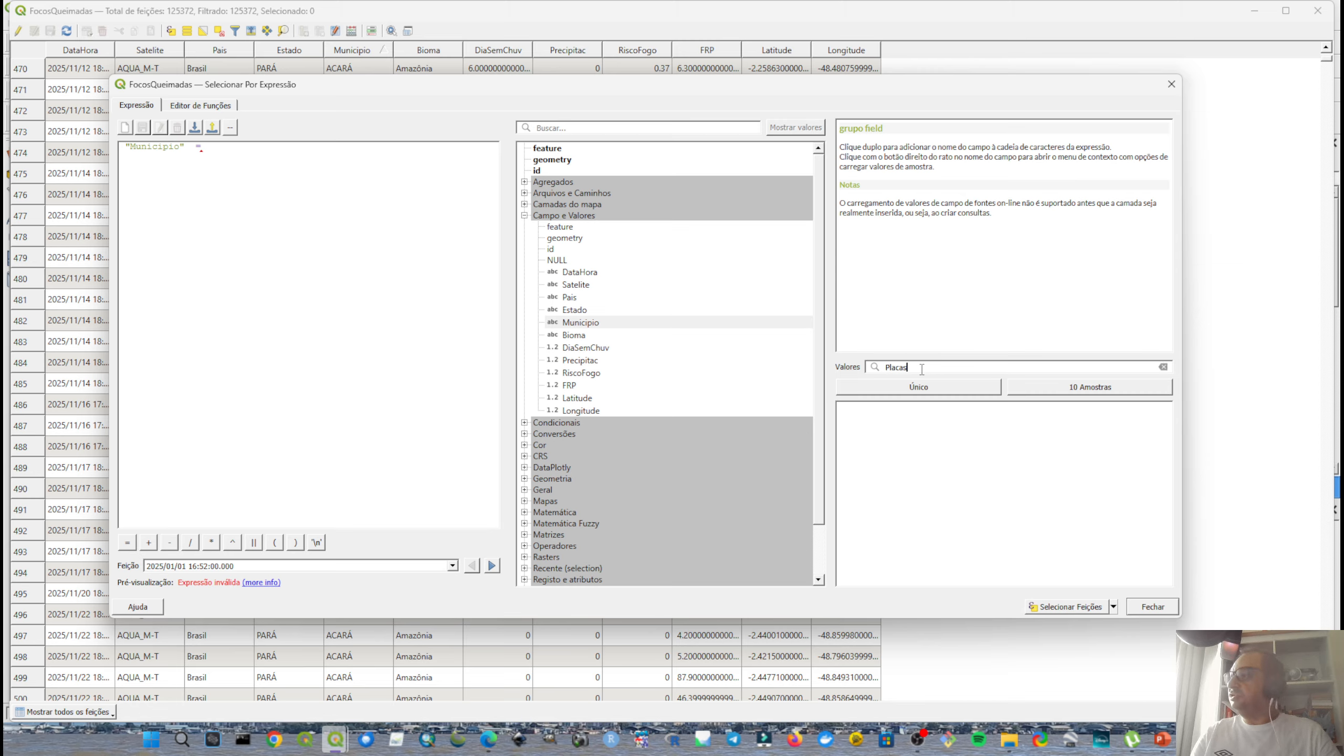
left_click(920, 388)
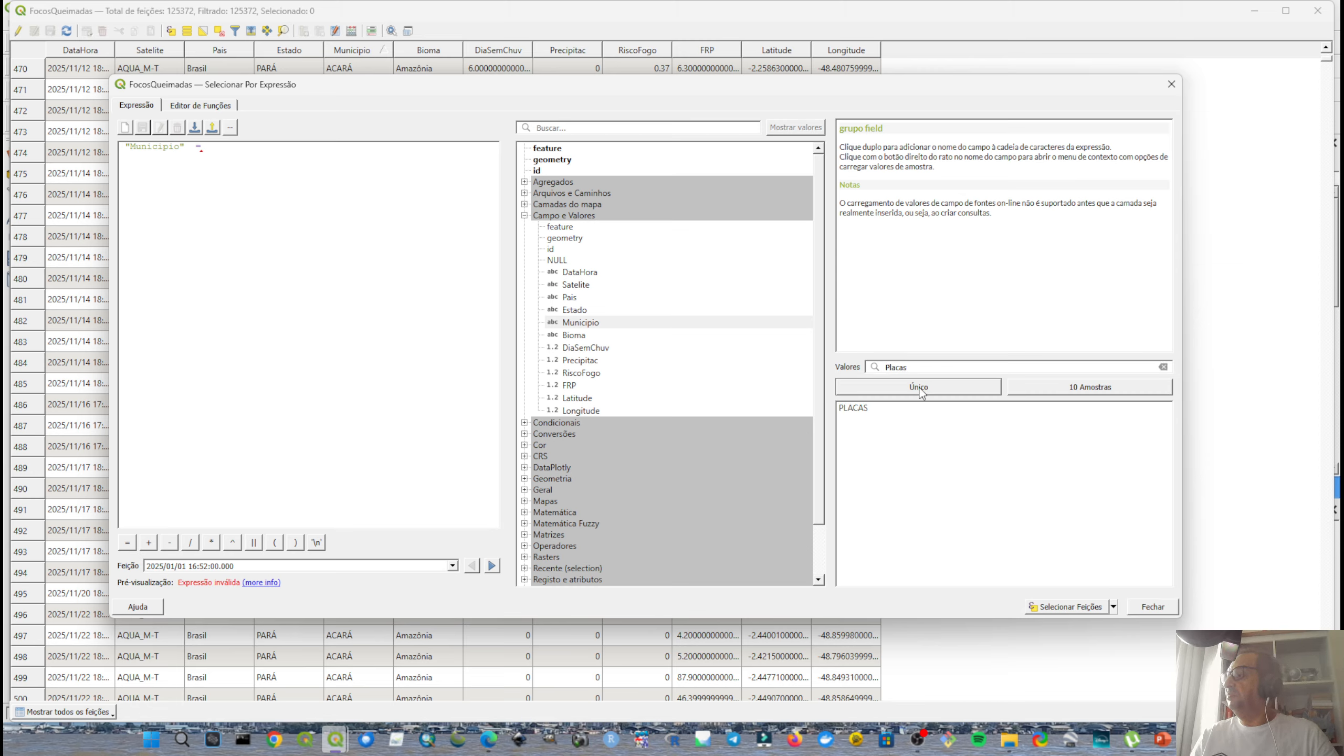
left_click(867, 409)
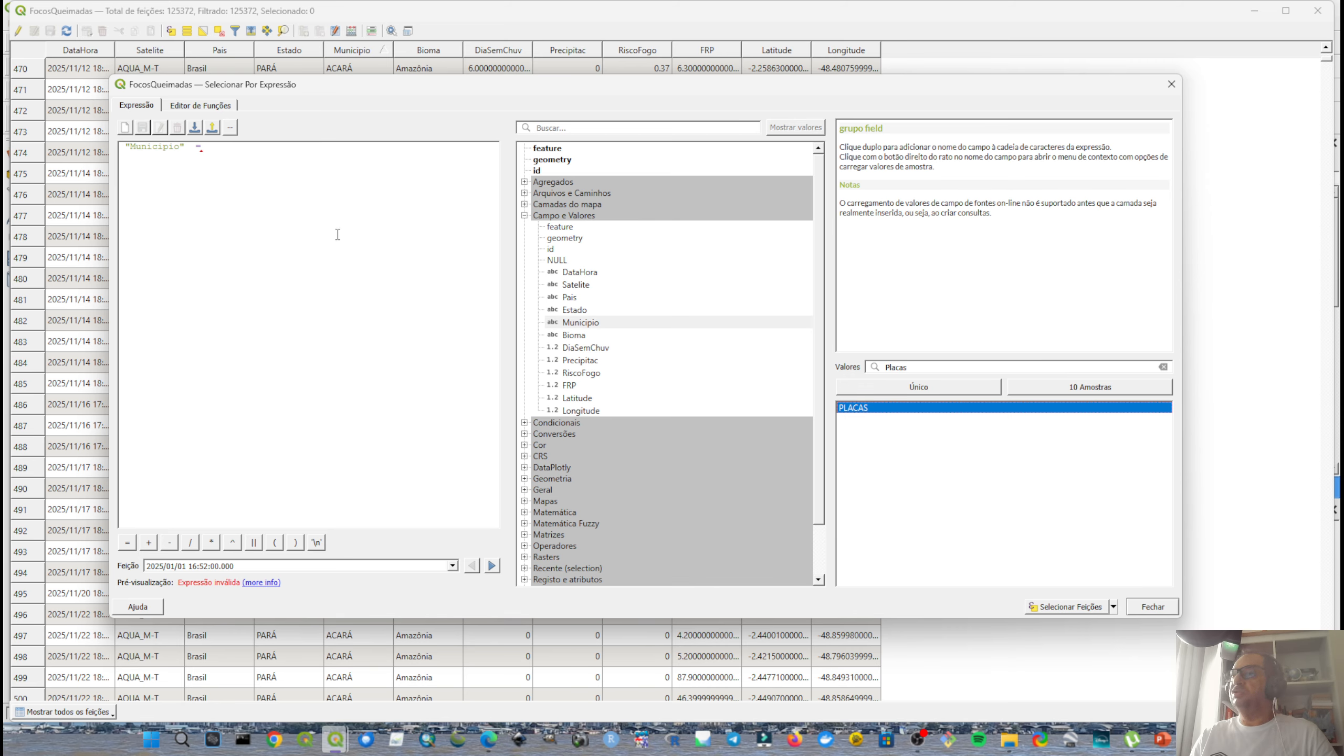
double_click(854, 407)
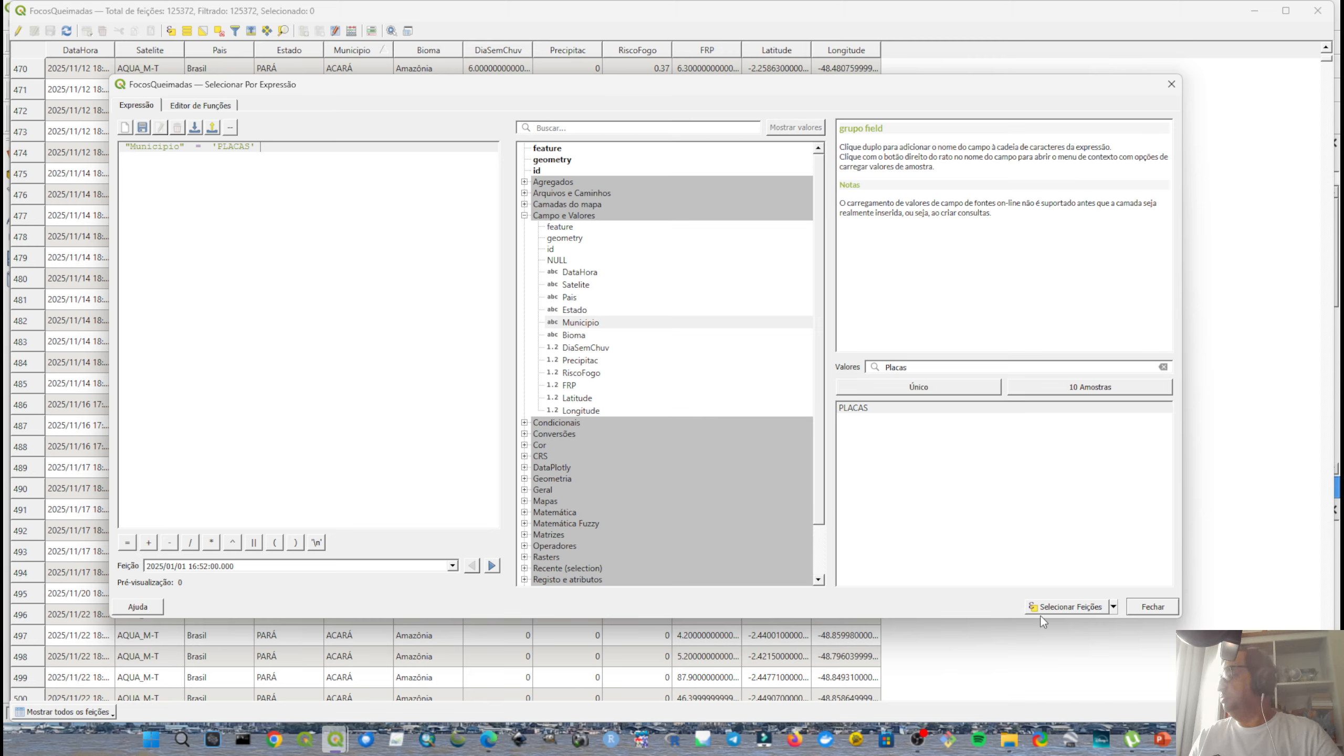
Select the FocosQueimadas features matching the Placas expression and close the expression dialog and the attribute table.
left_click(1079, 607)
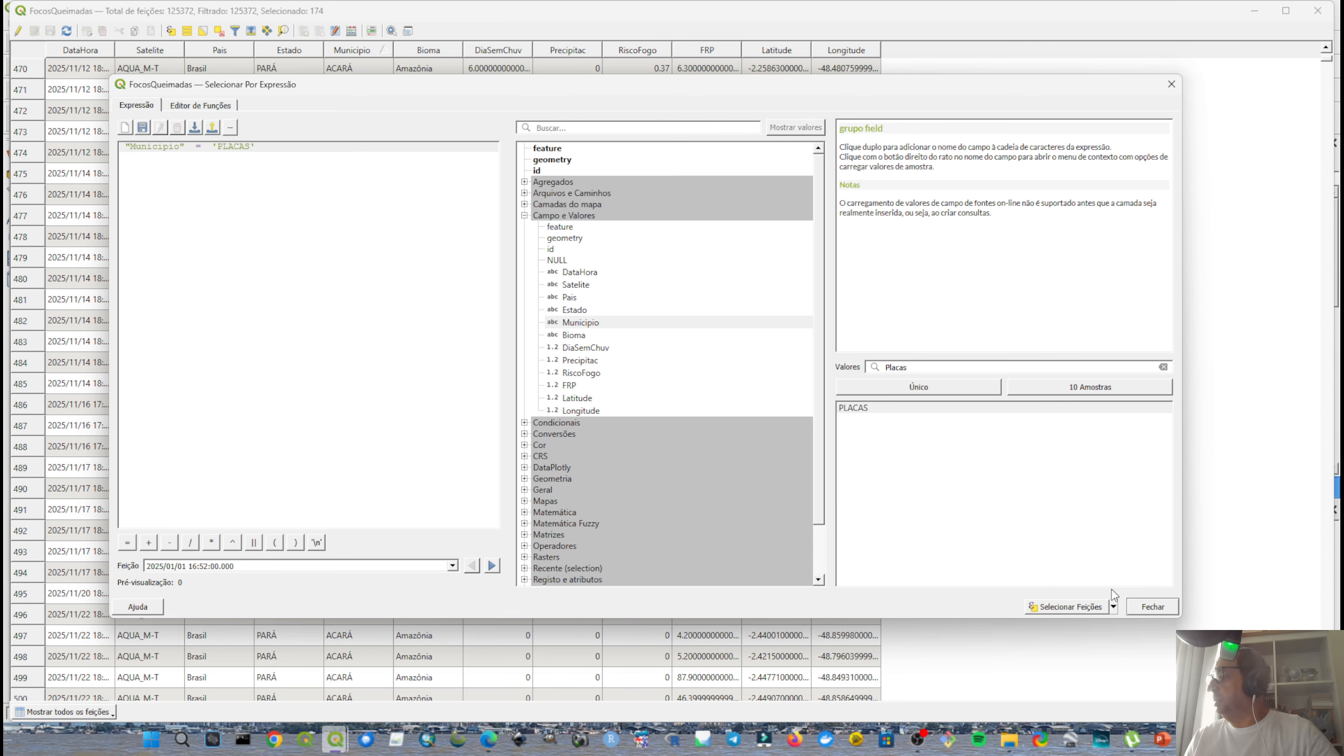
left_click(1148, 606)
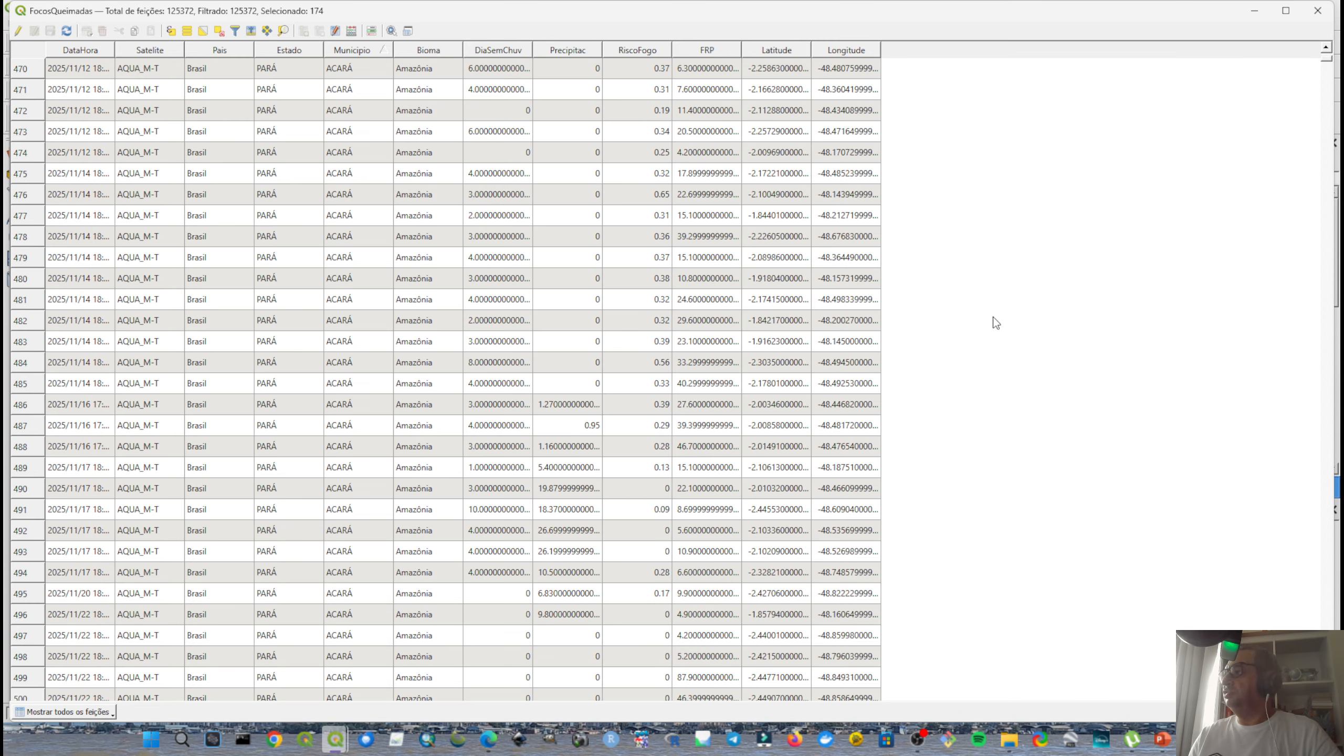
left_click(1318, 11)
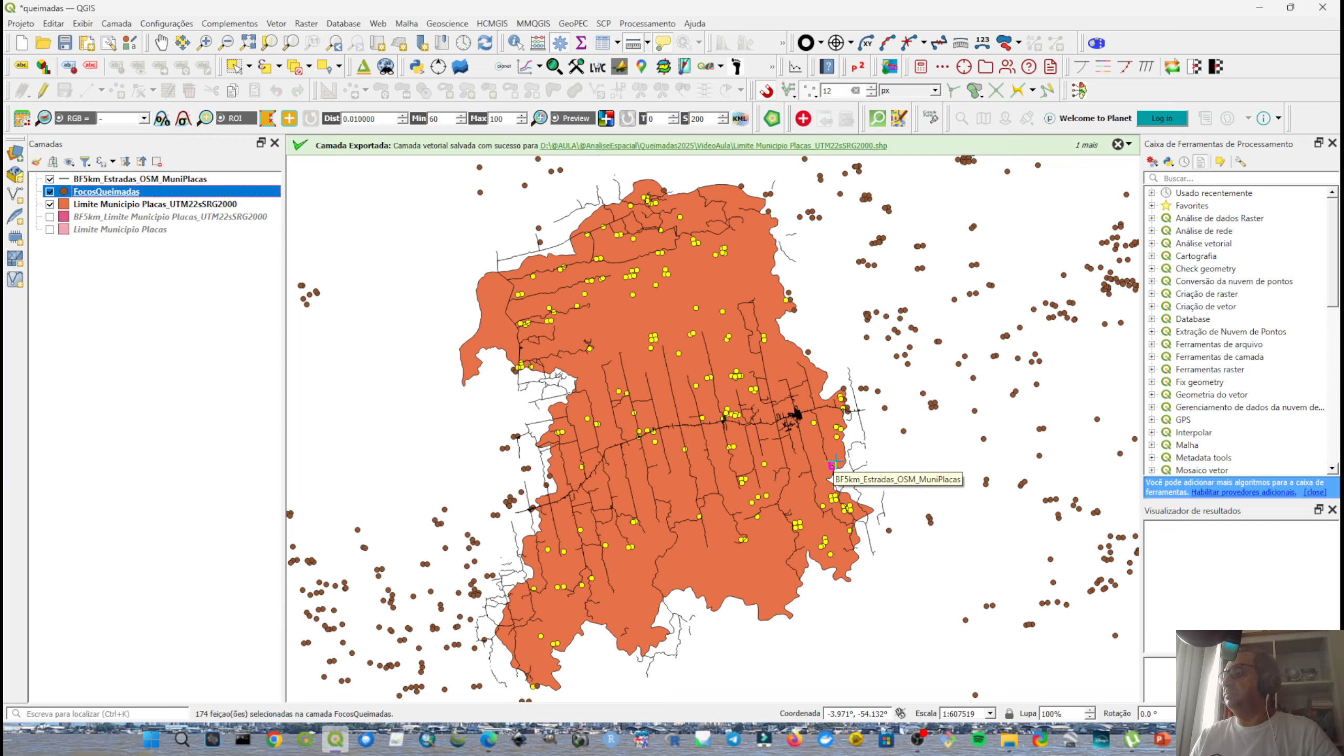
Examine the selected fire points against the Placas municipality boundary, especially around its southwestern tip.
scroll(799, 432, "up", 2)
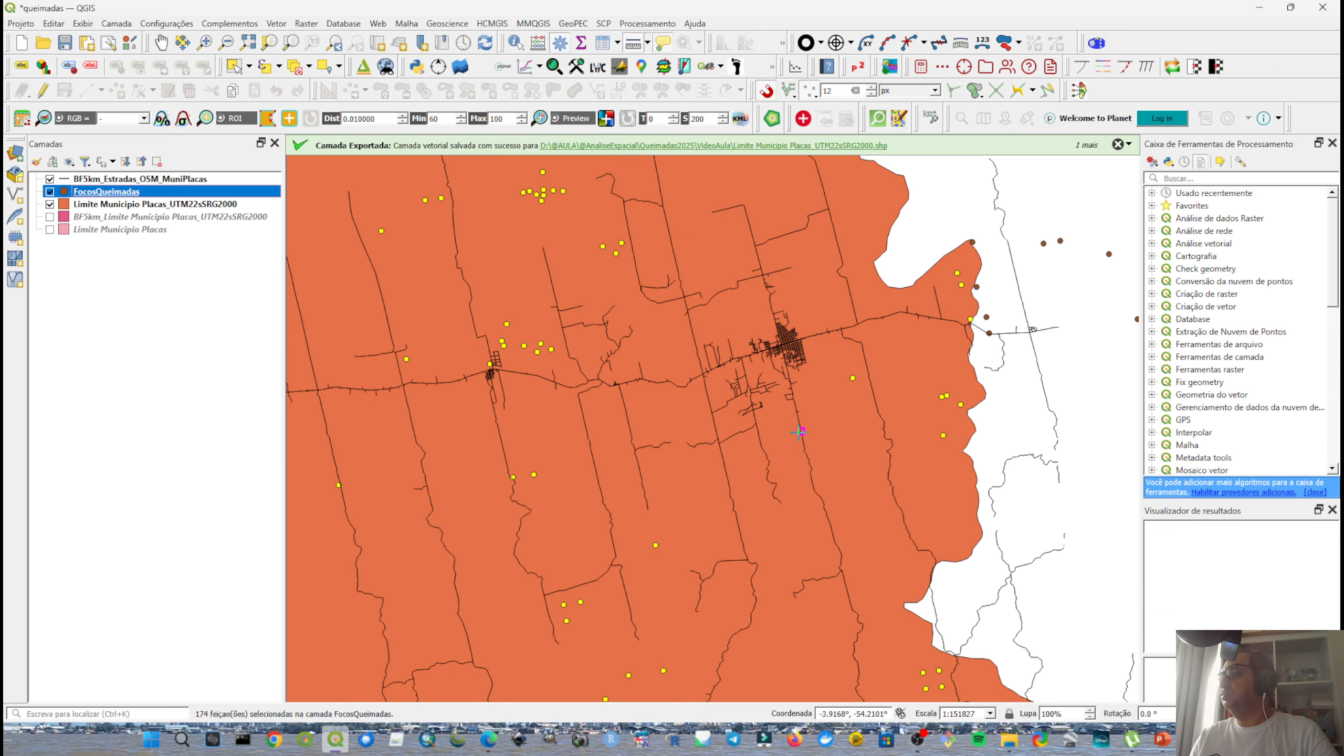
scroll(800, 450, "down", 1)
scroll(741, 469, "down", 1)
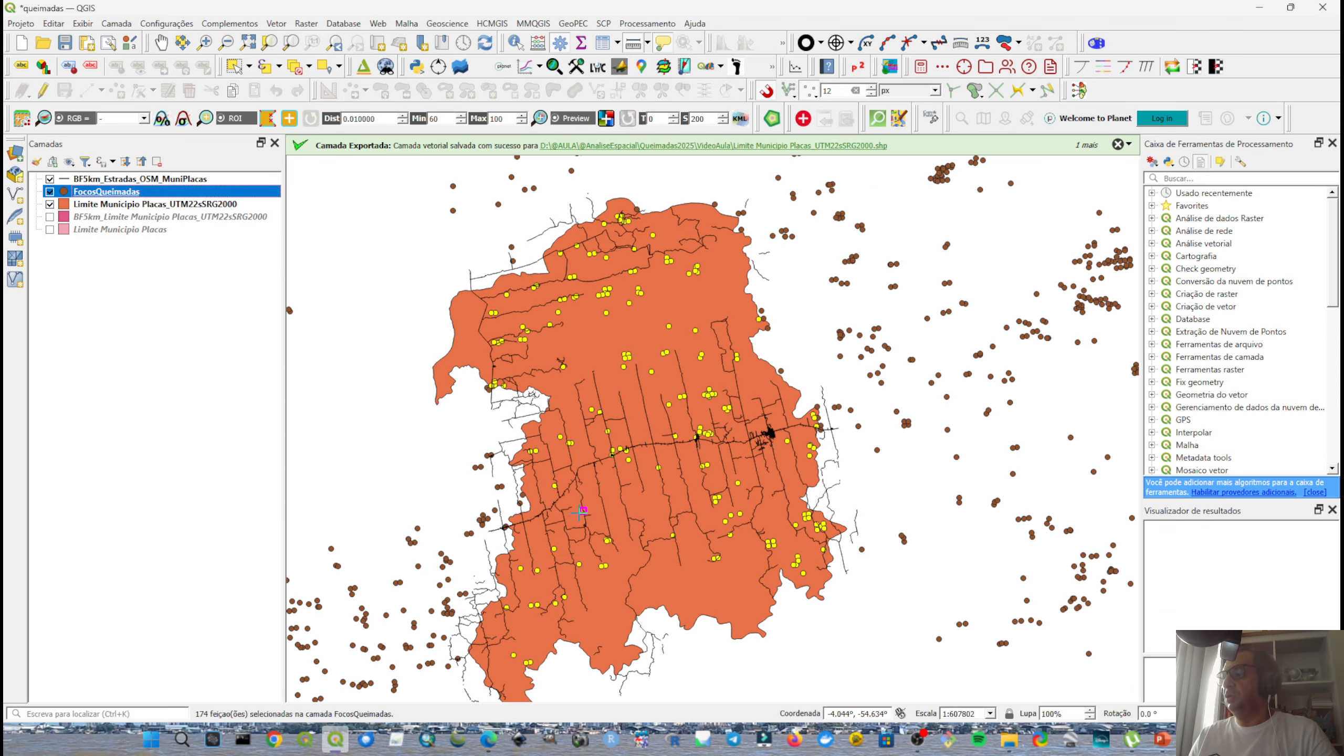
scroll(553, 529, "up", 1)
left_click_drag(504, 583, 620, 448)
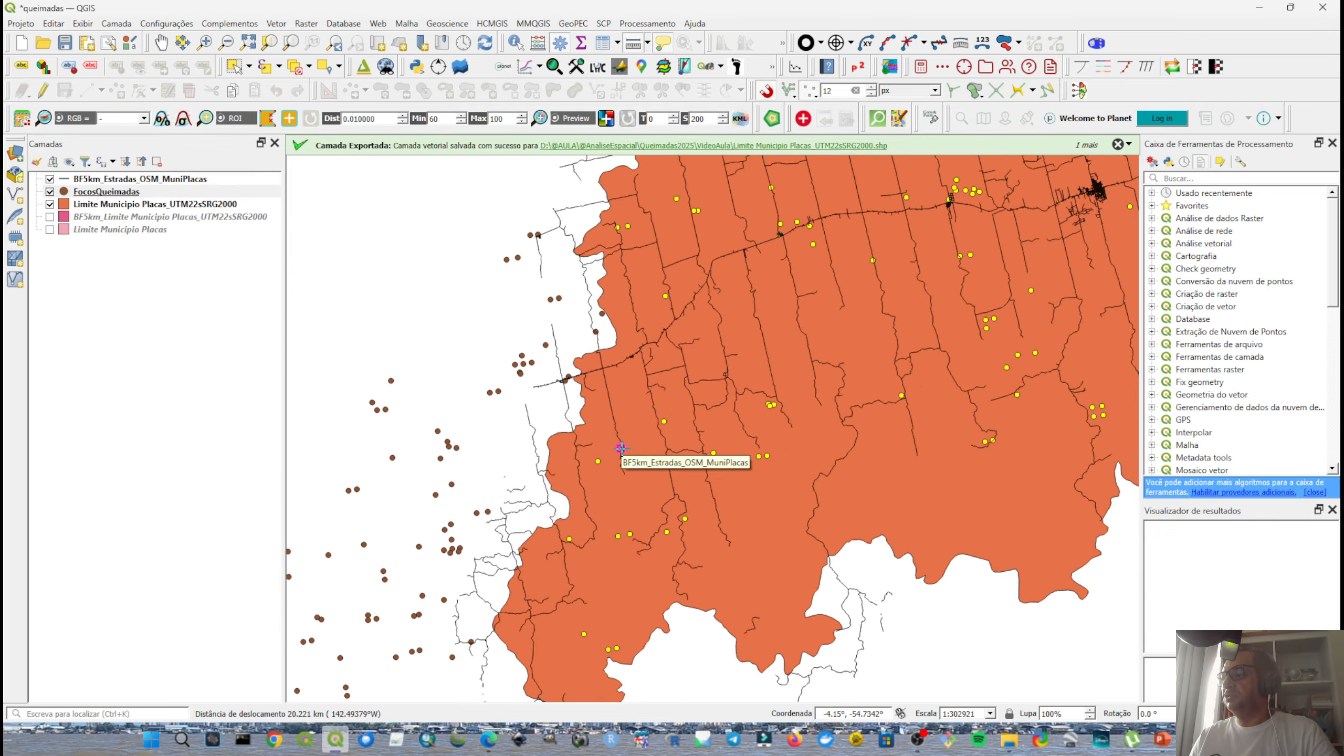
scroll(620, 448, "down", 1)
scroll(630, 638, "up", 1)
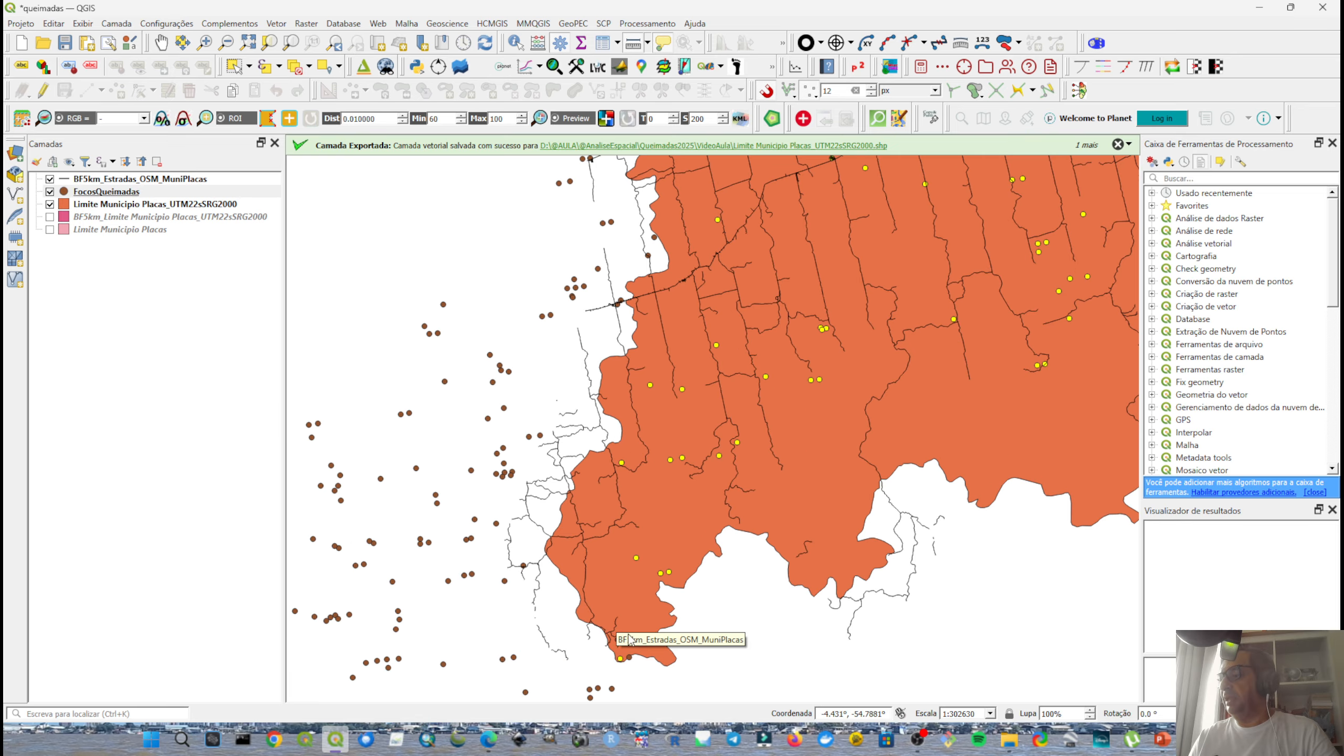
scroll(637, 650, "up", 2)
scroll(628, 676, "up", 1)
left_click_drag(628, 676, 614, 580)
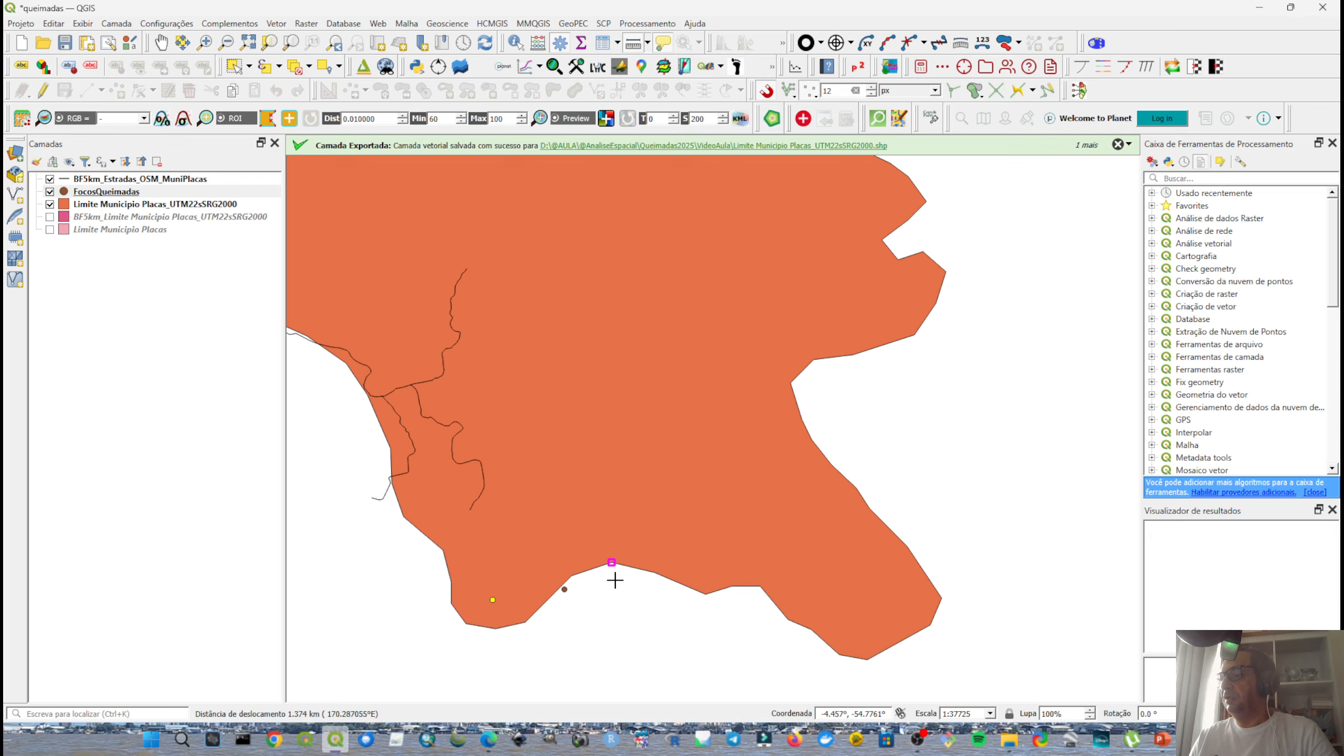
scroll(615, 579, "down", 2)
scroll(648, 312, "down", 1)
left_click_drag(672, 304, 475, 442)
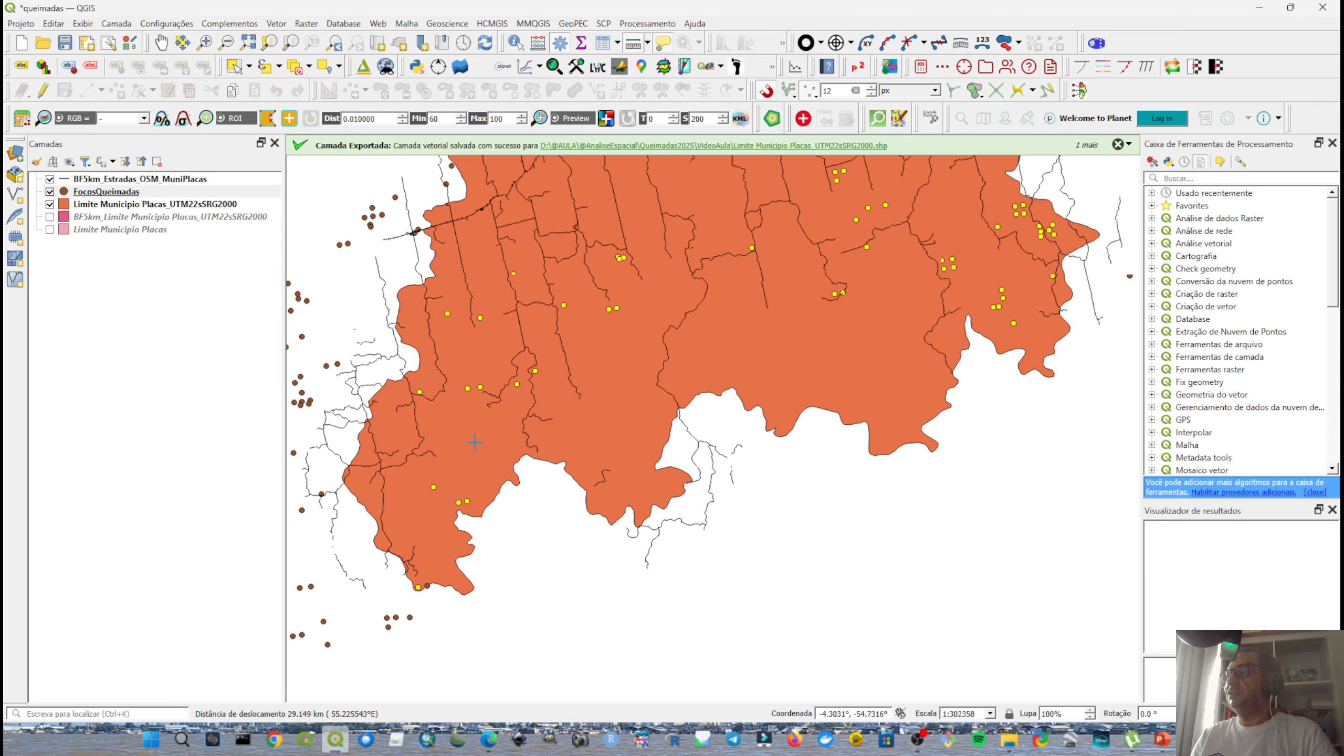
scroll(475, 442, "down", 2)
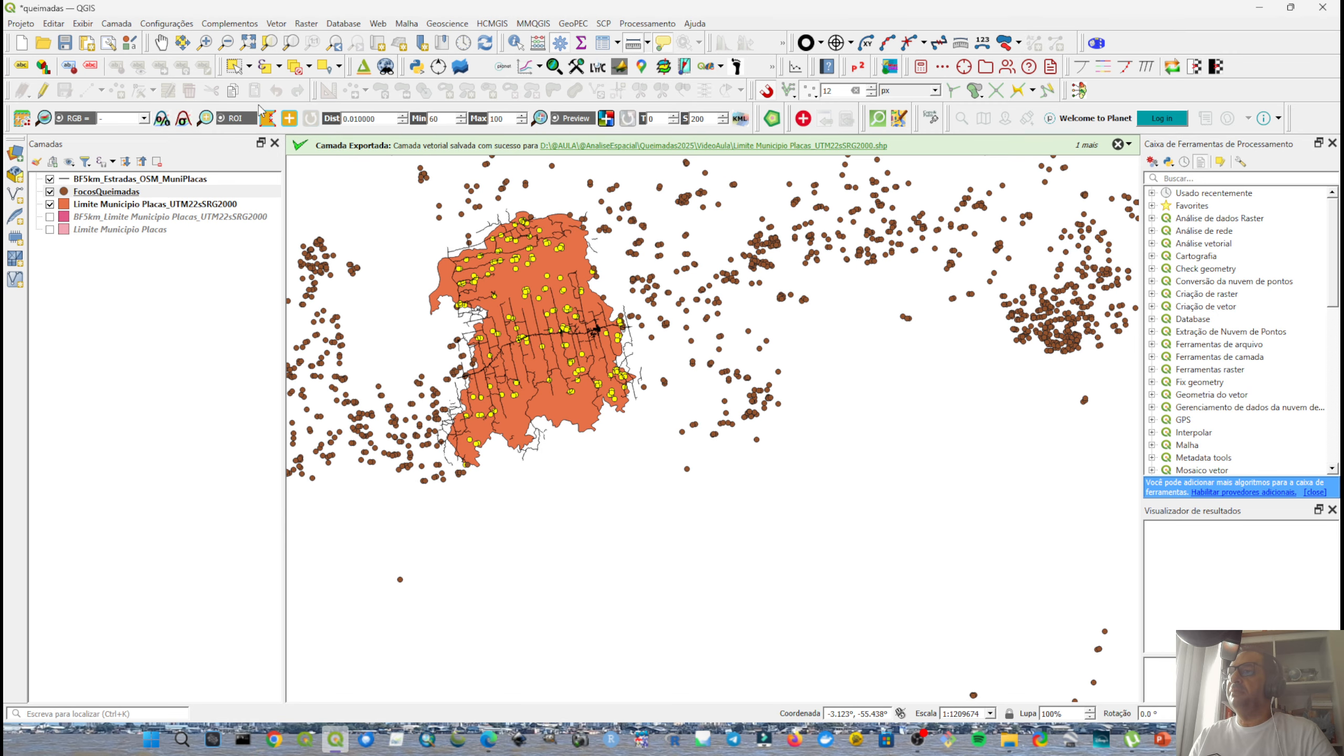
left_click_drag(408, 252, 511, 303)
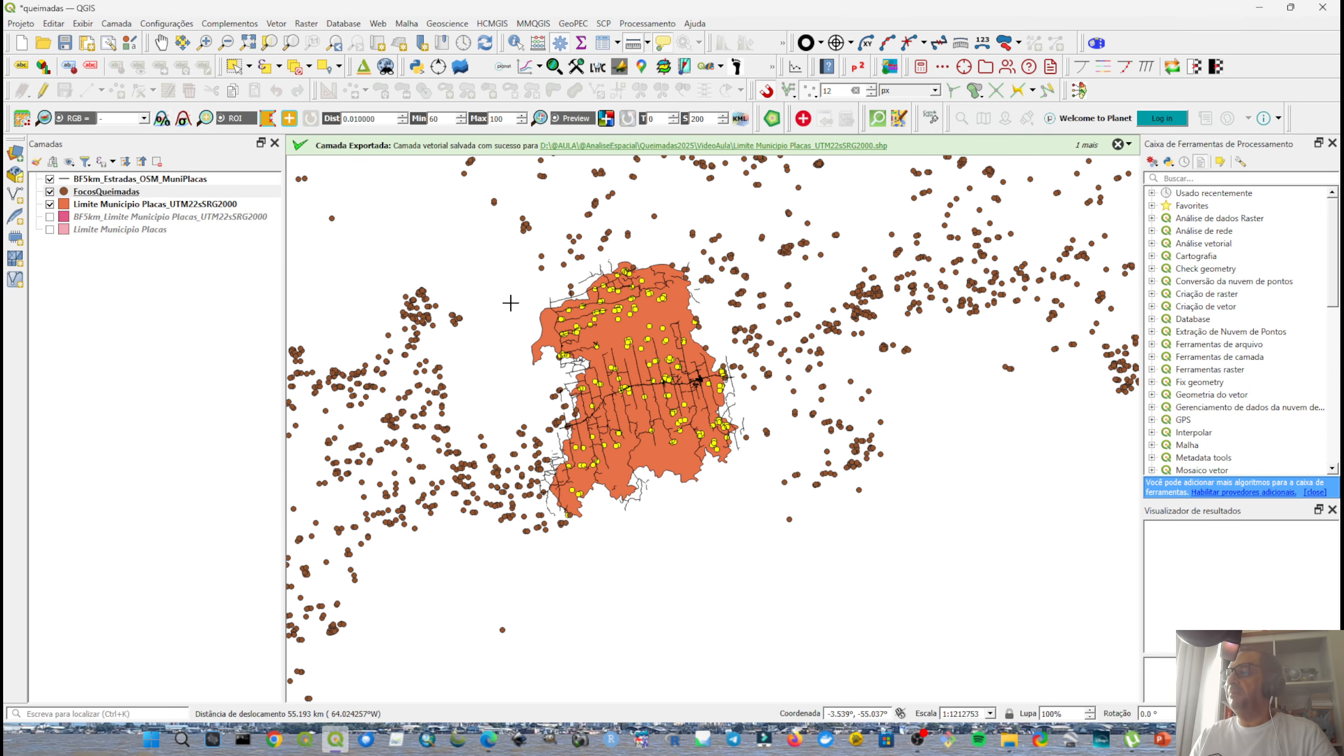
Clear the current feature selection and fit the map to the Limite Municipio Placas_UTM22sSRG2000 layer.
left_click(298, 68)
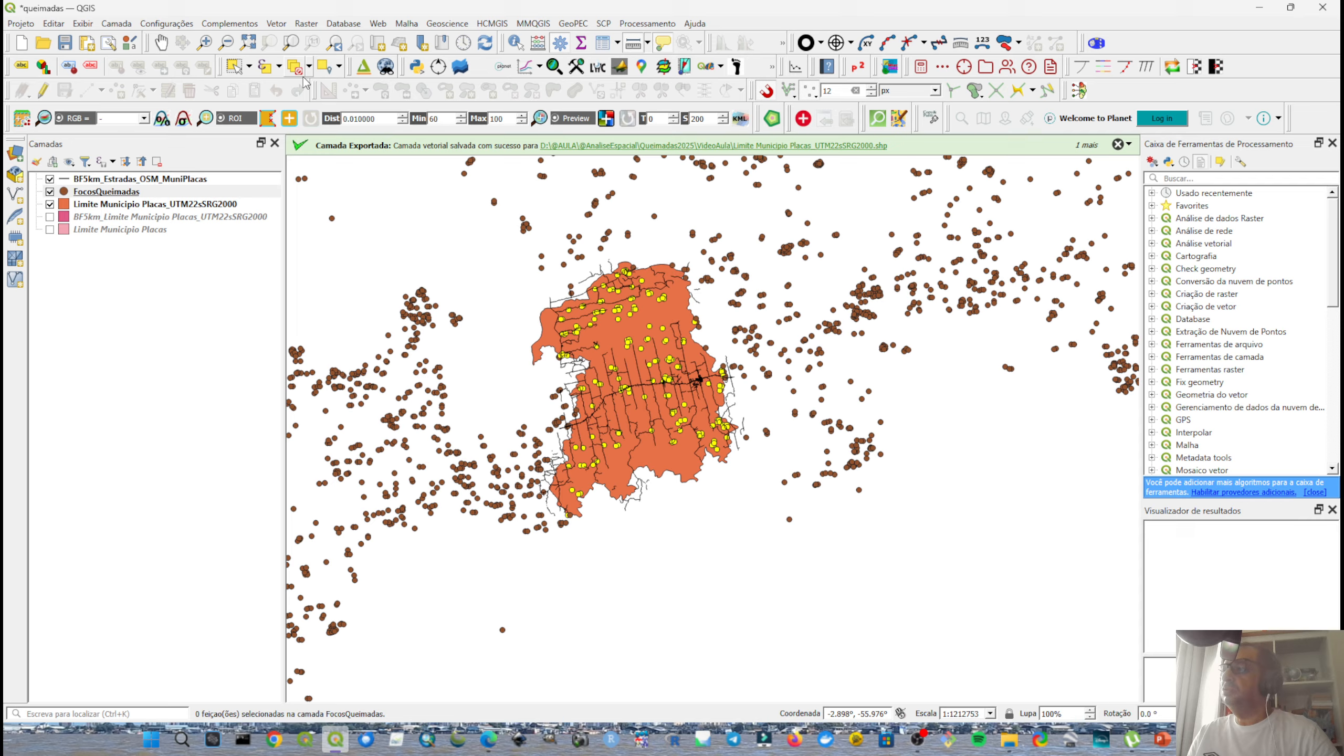
scroll(576, 308, "up", 1)
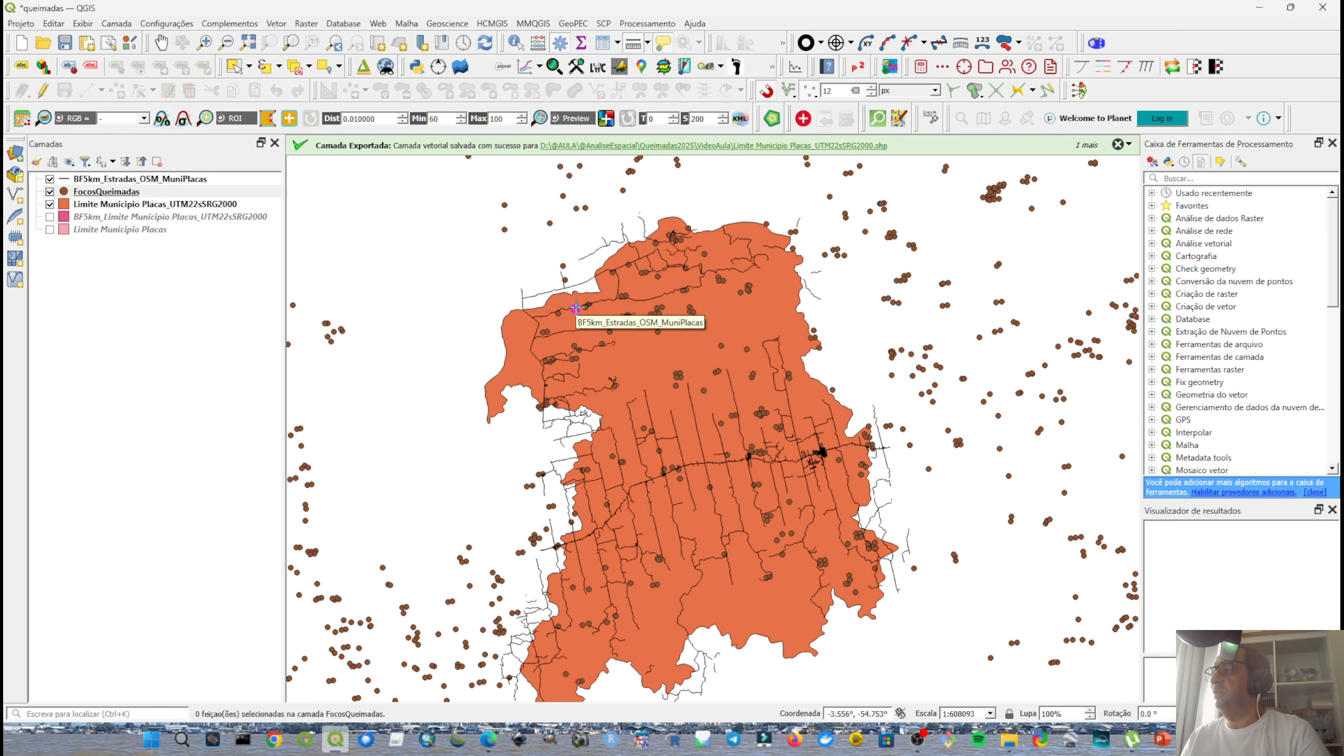
right_click(109, 205)
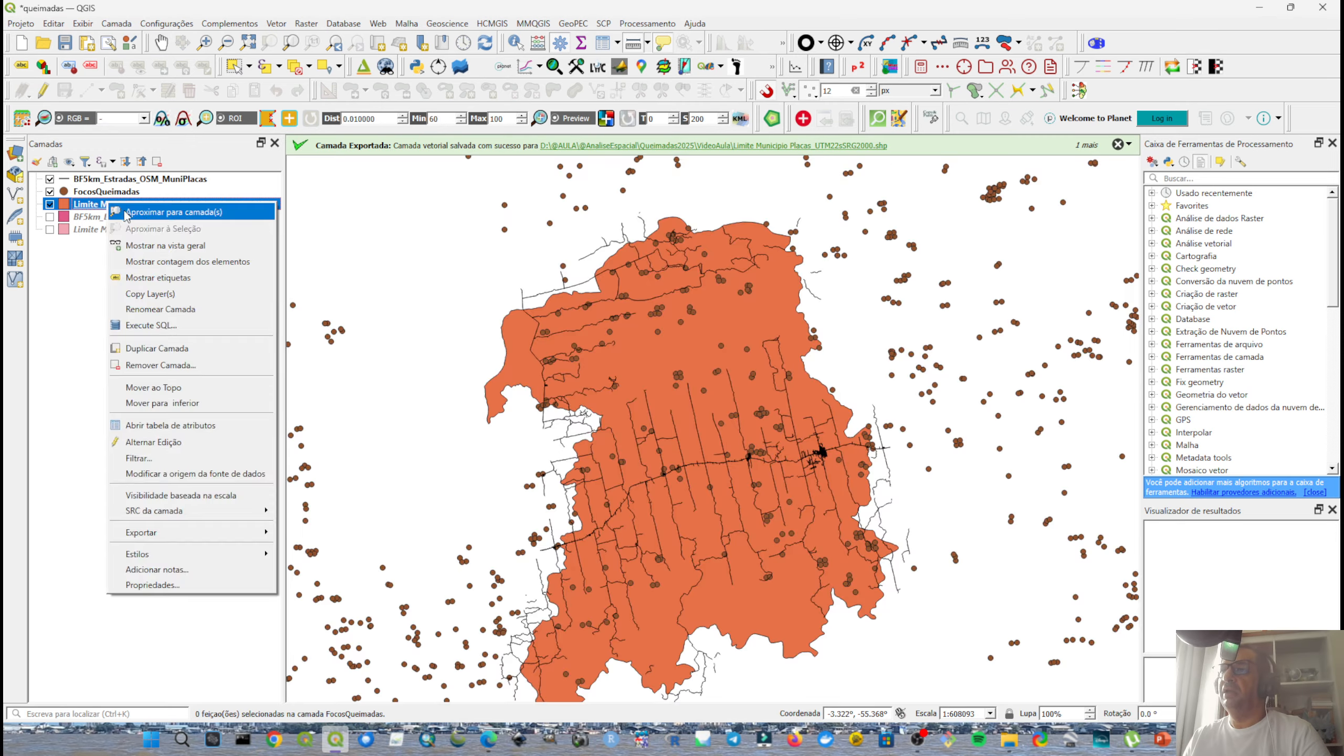
left_click(127, 213)
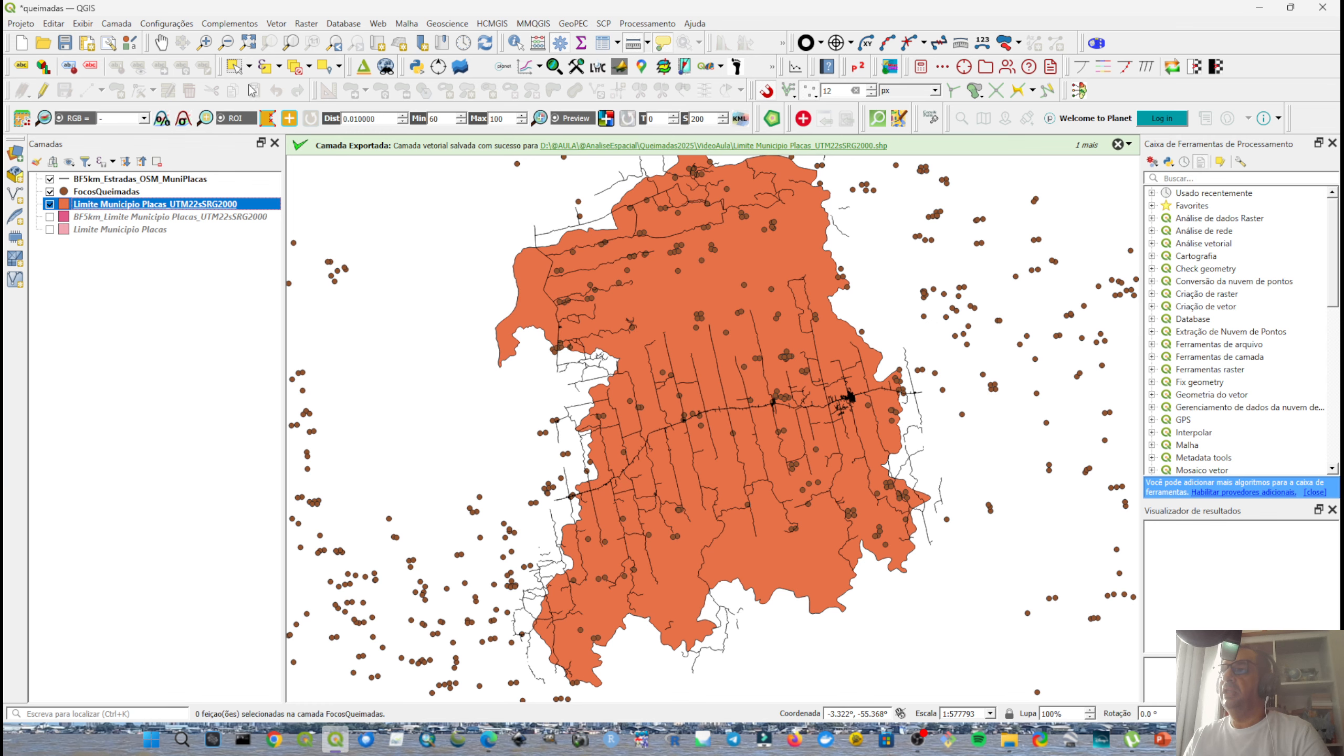
left_click(340, 68)
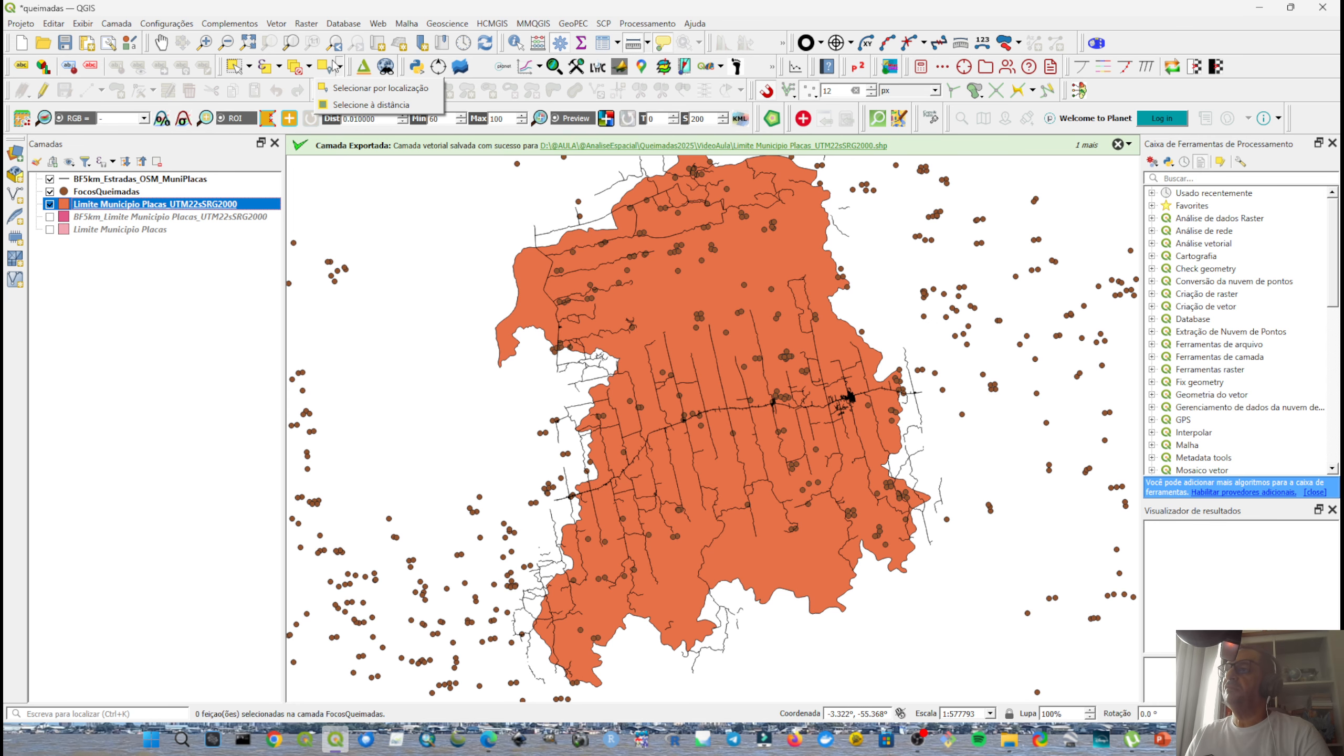
left_click(326, 67)
left_click(340, 67)
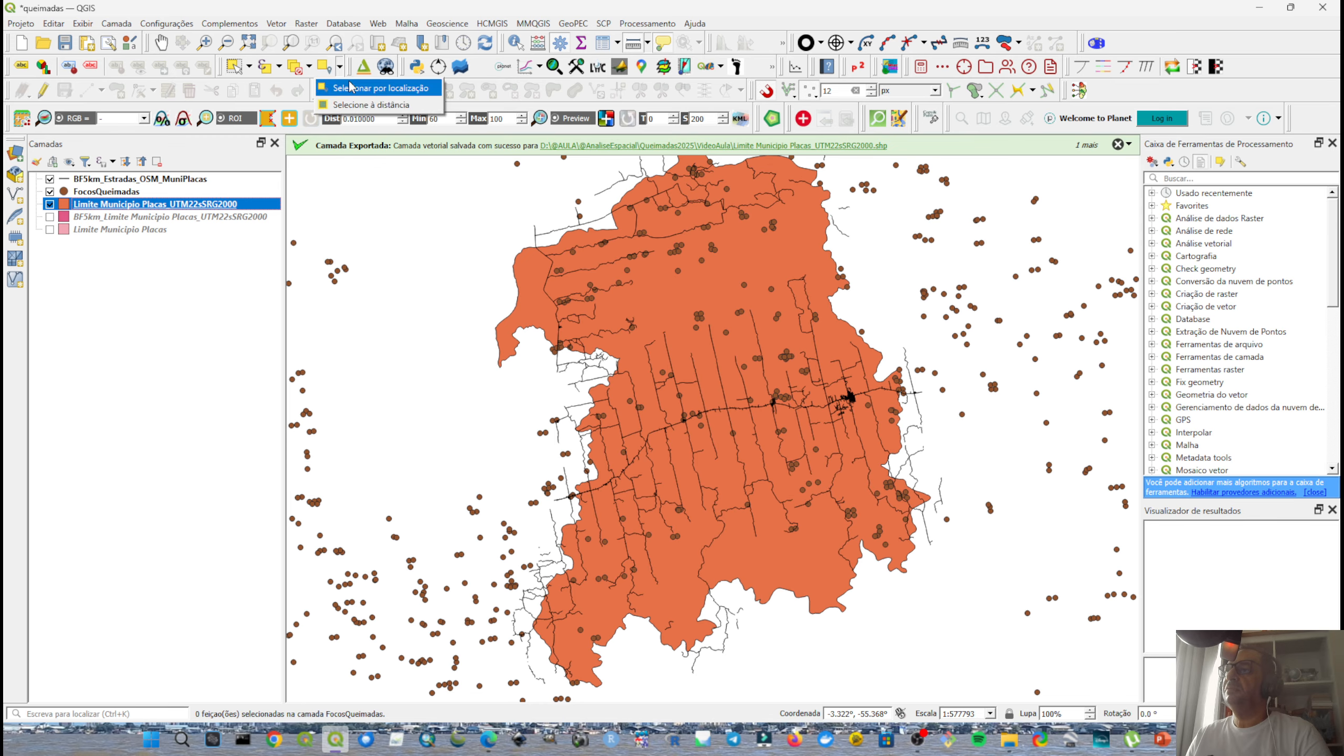
left_click(352, 90)
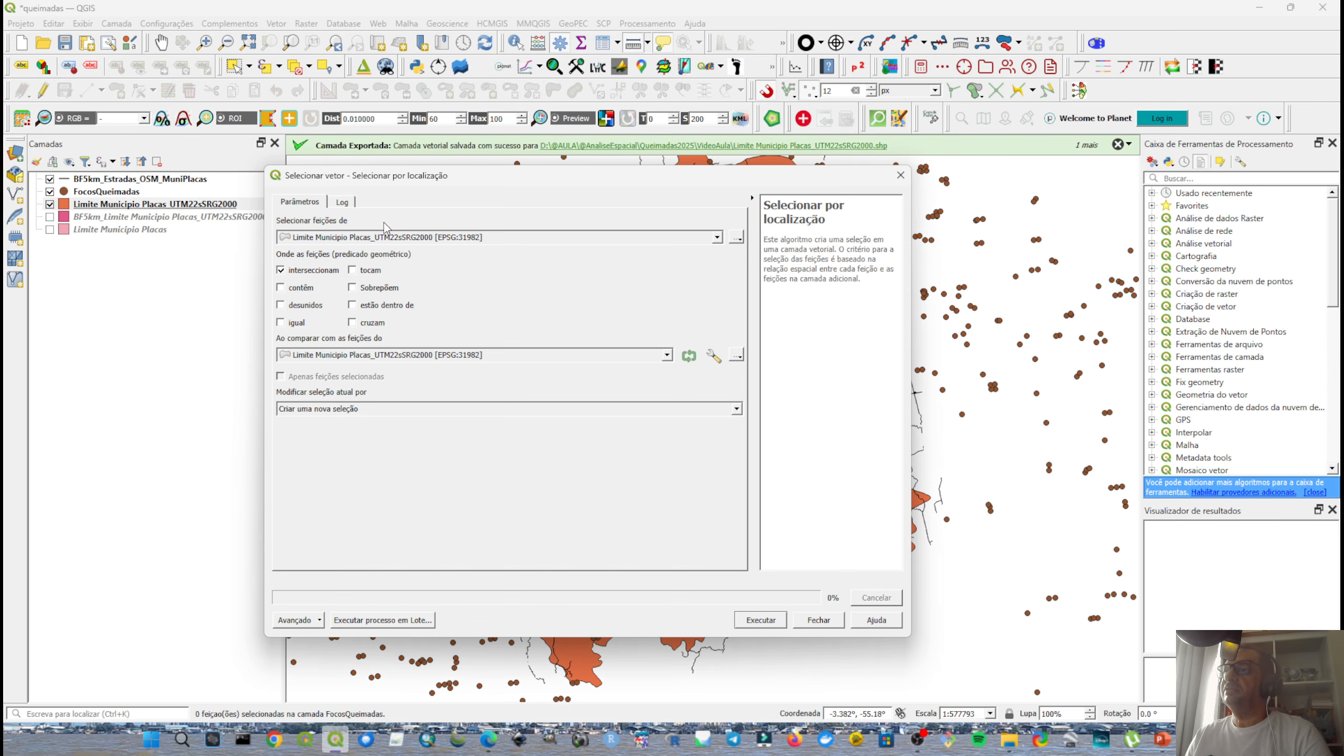
left_click(901, 175)
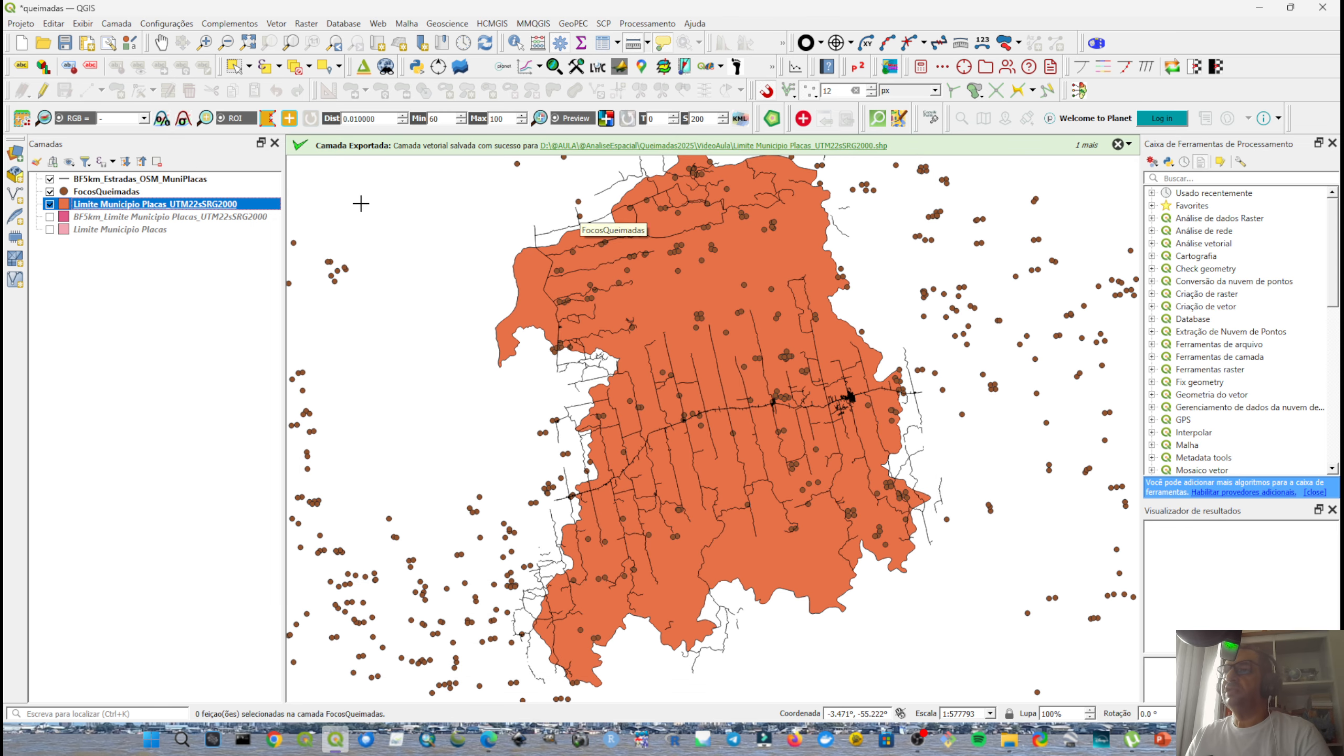
Select by location the FocosQueimadas points that intersect Limite Municipio Placas_UTM22sSRG2000, creating a new selection.
left_click(196, 191)
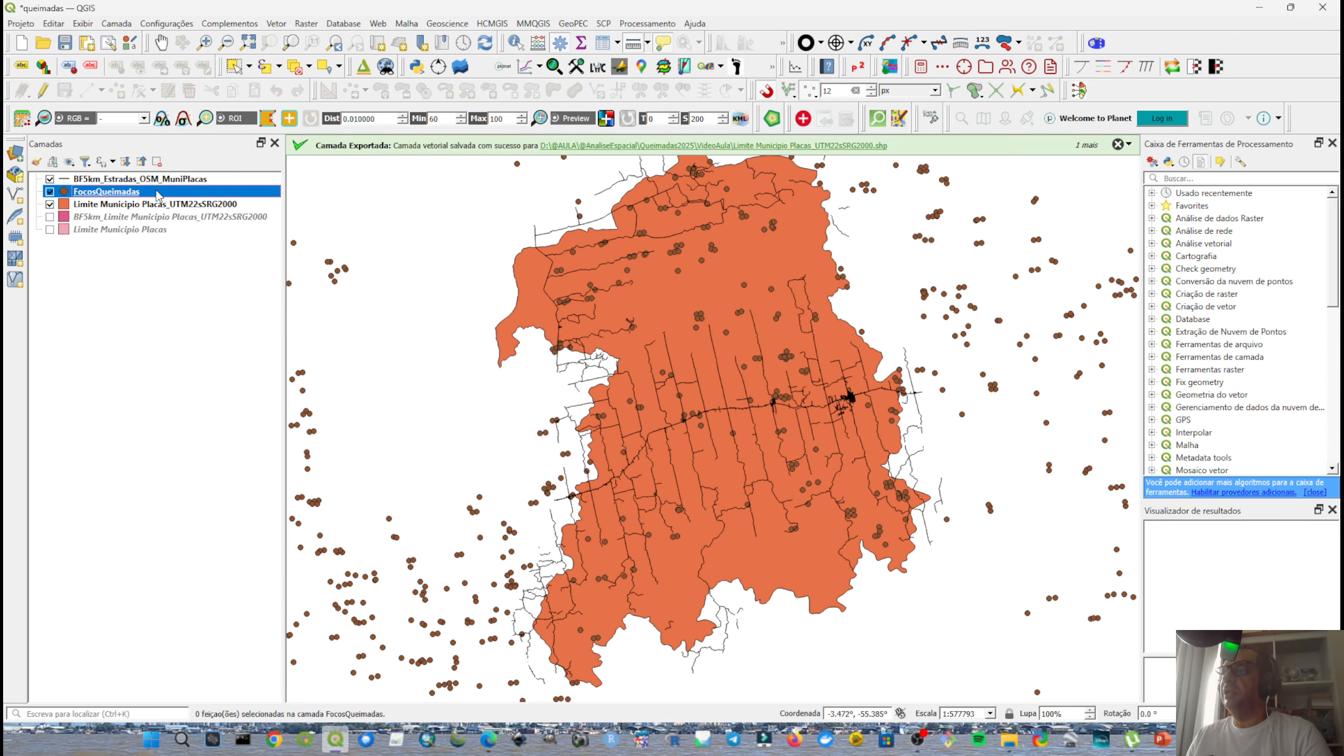
left_click(324, 66)
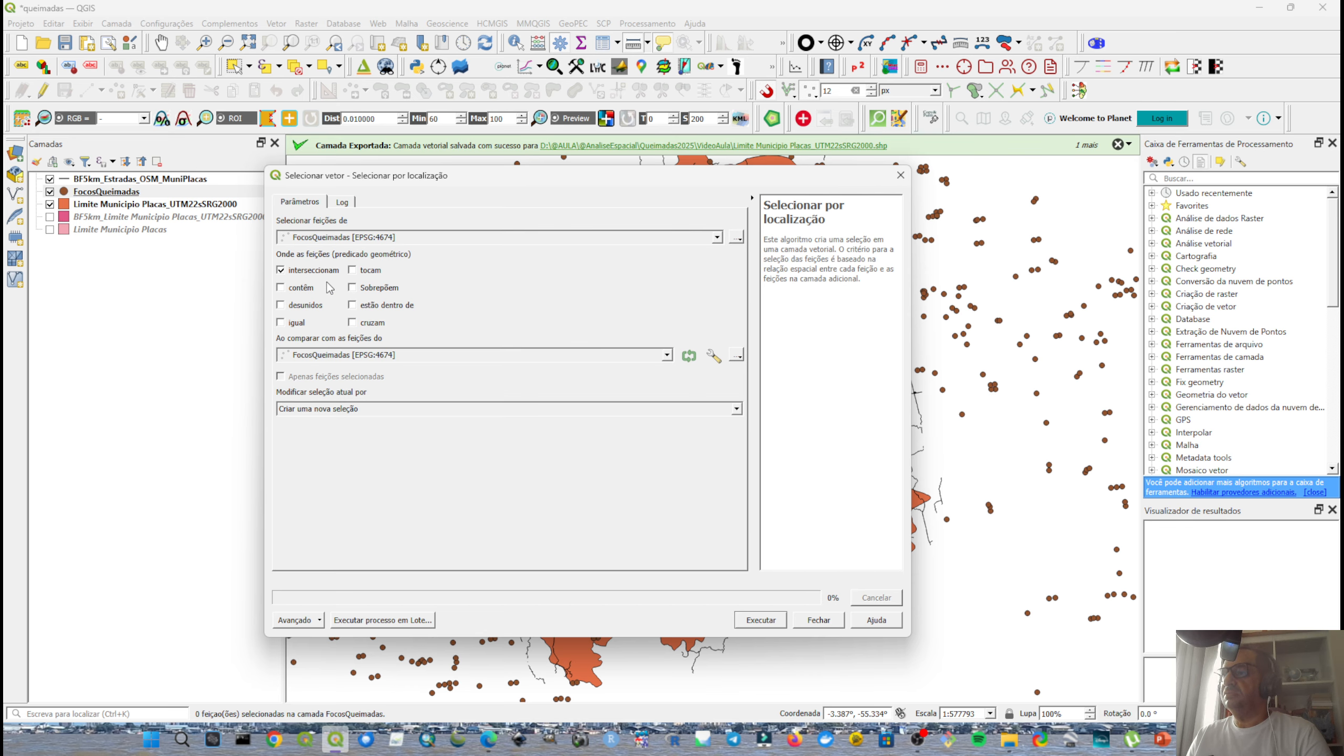
left_click(369, 356)
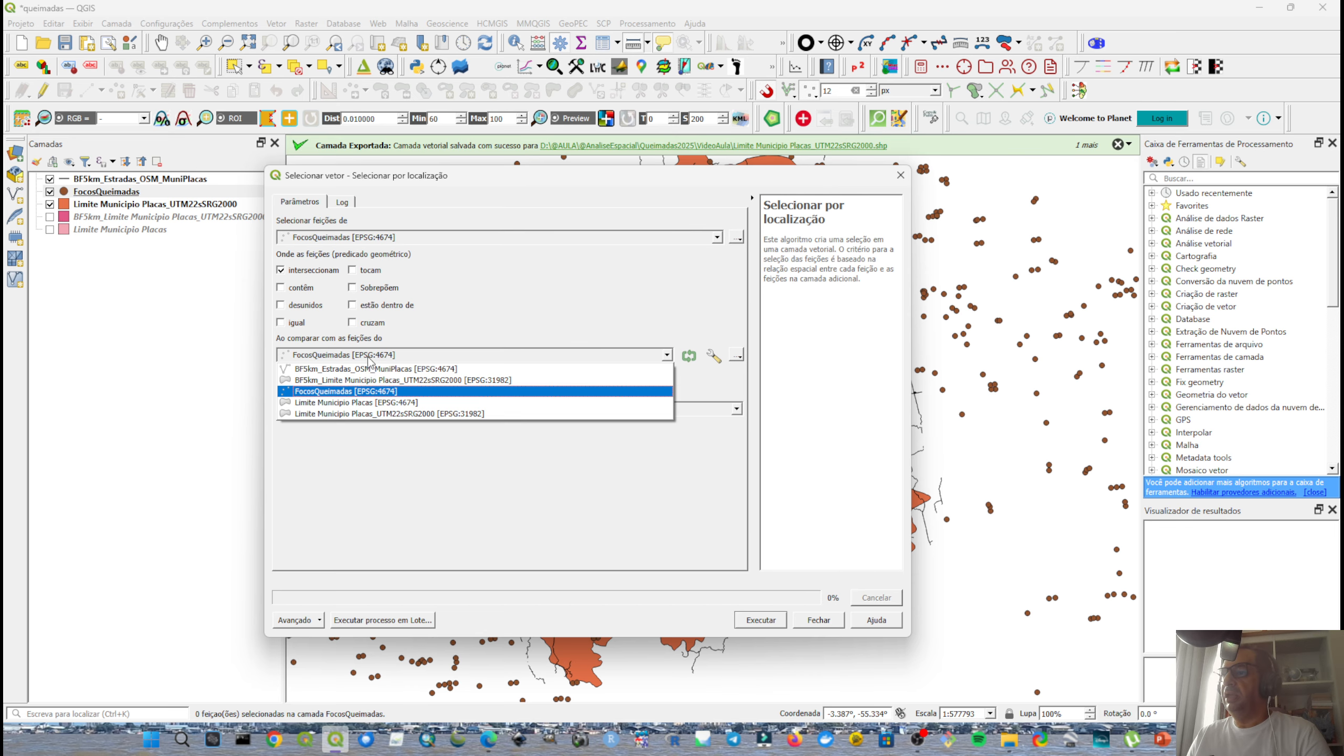
left_click(380, 414)
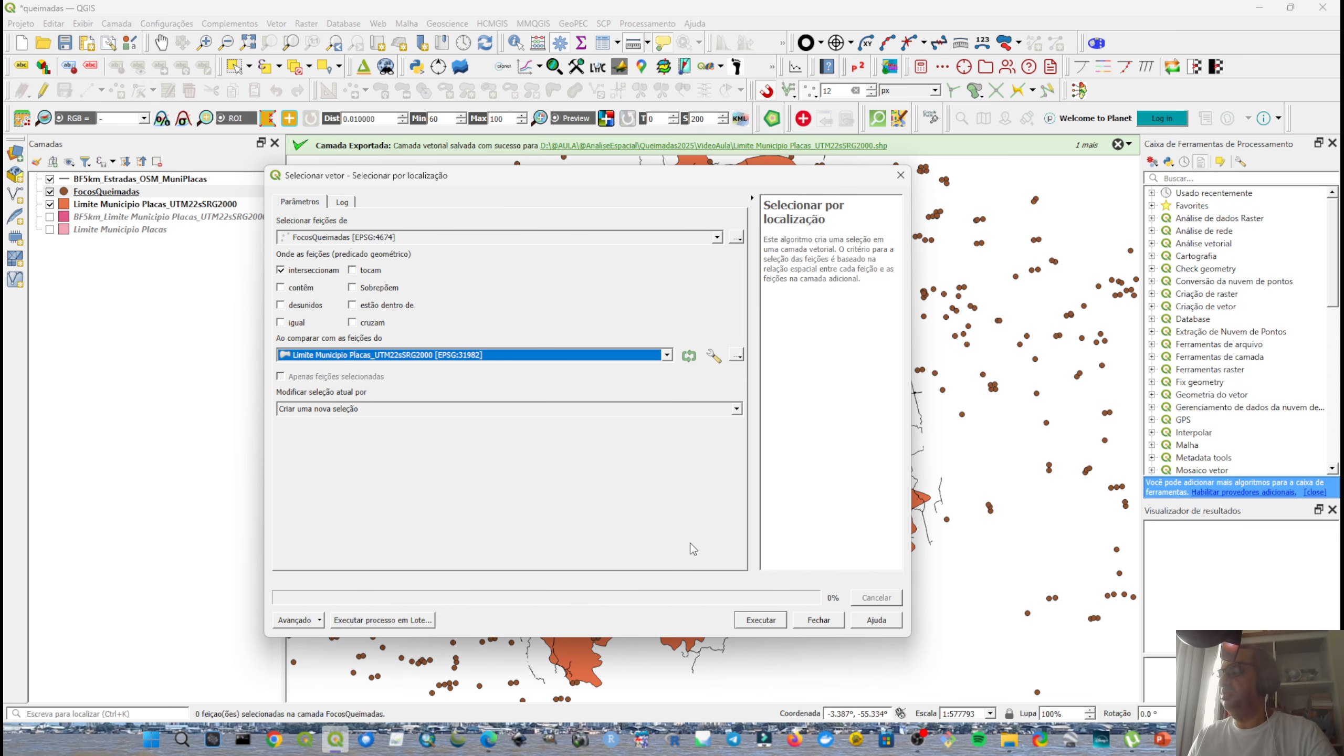
left_click(760, 620)
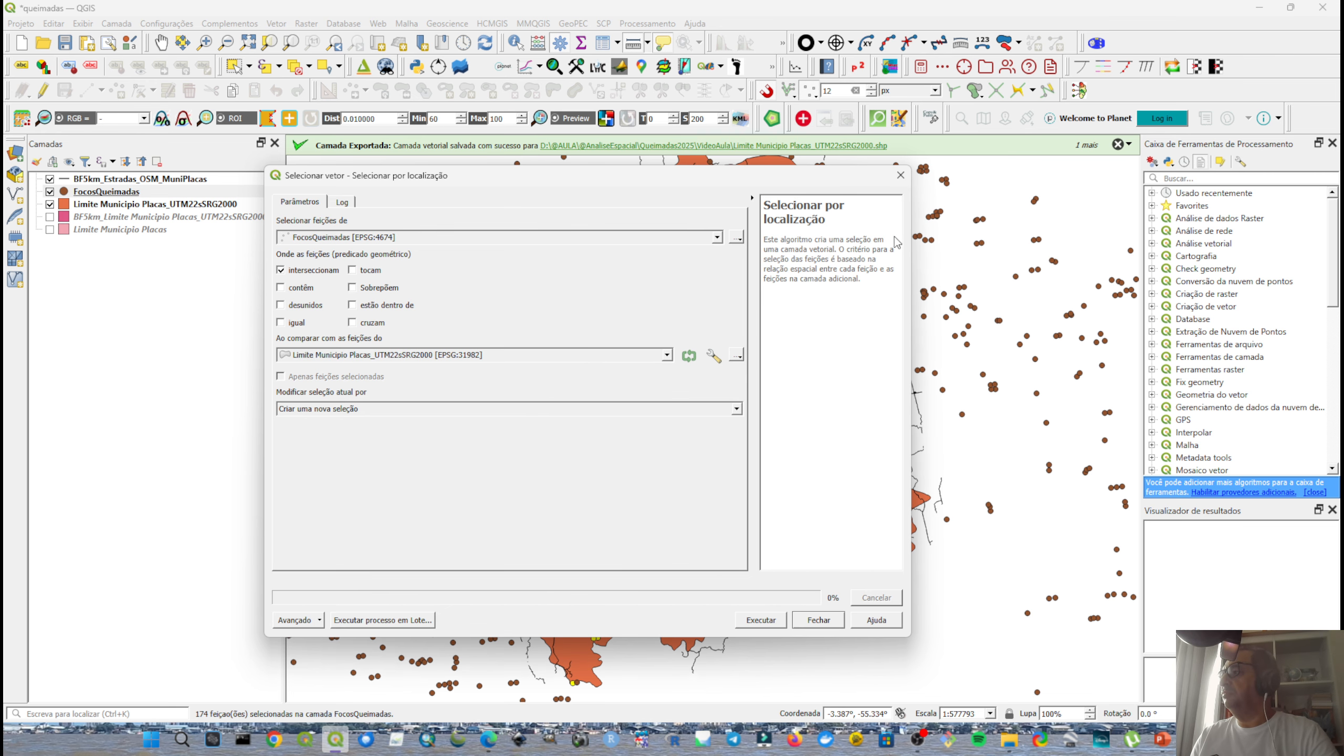
left_click(900, 175)
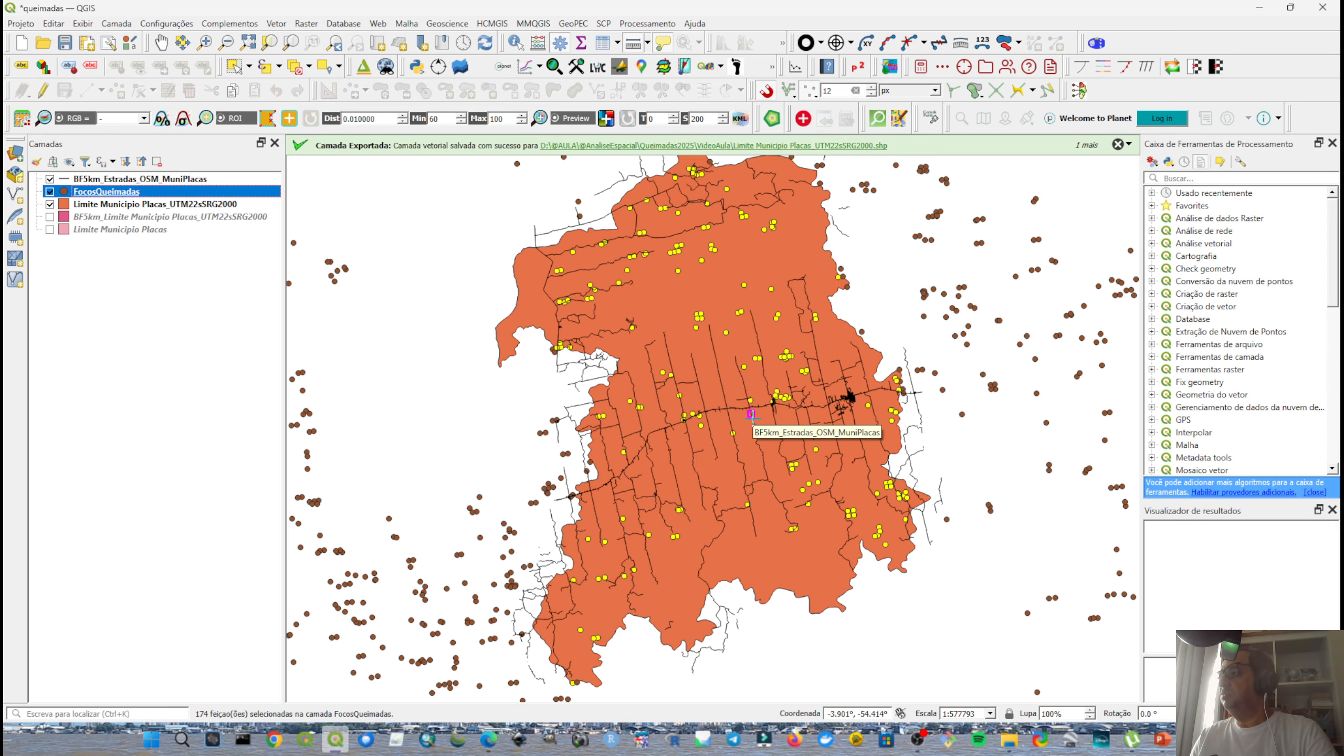
Dismiss the layer export notifications above the map.
scroll(604, 401, "down", 1)
scroll(588, 409, "up", 1)
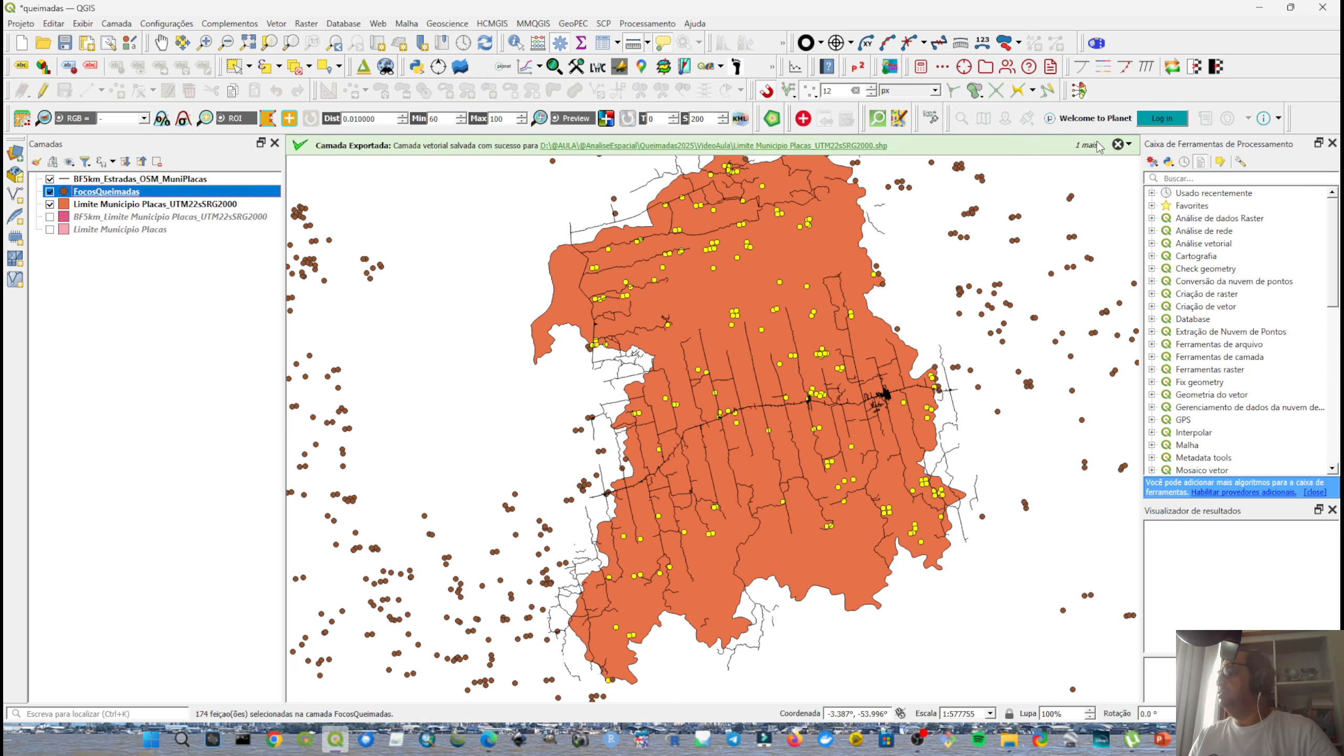
left_click(1118, 147)
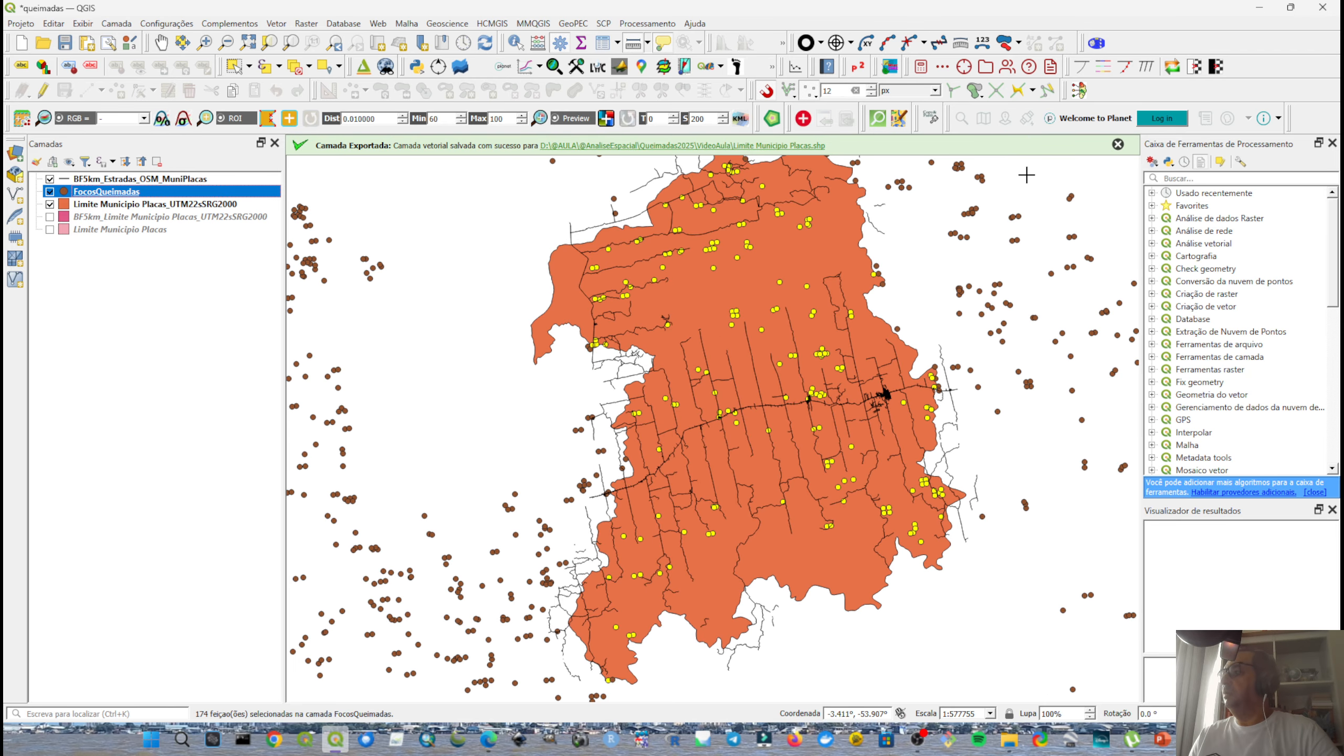
left_click(1119, 146)
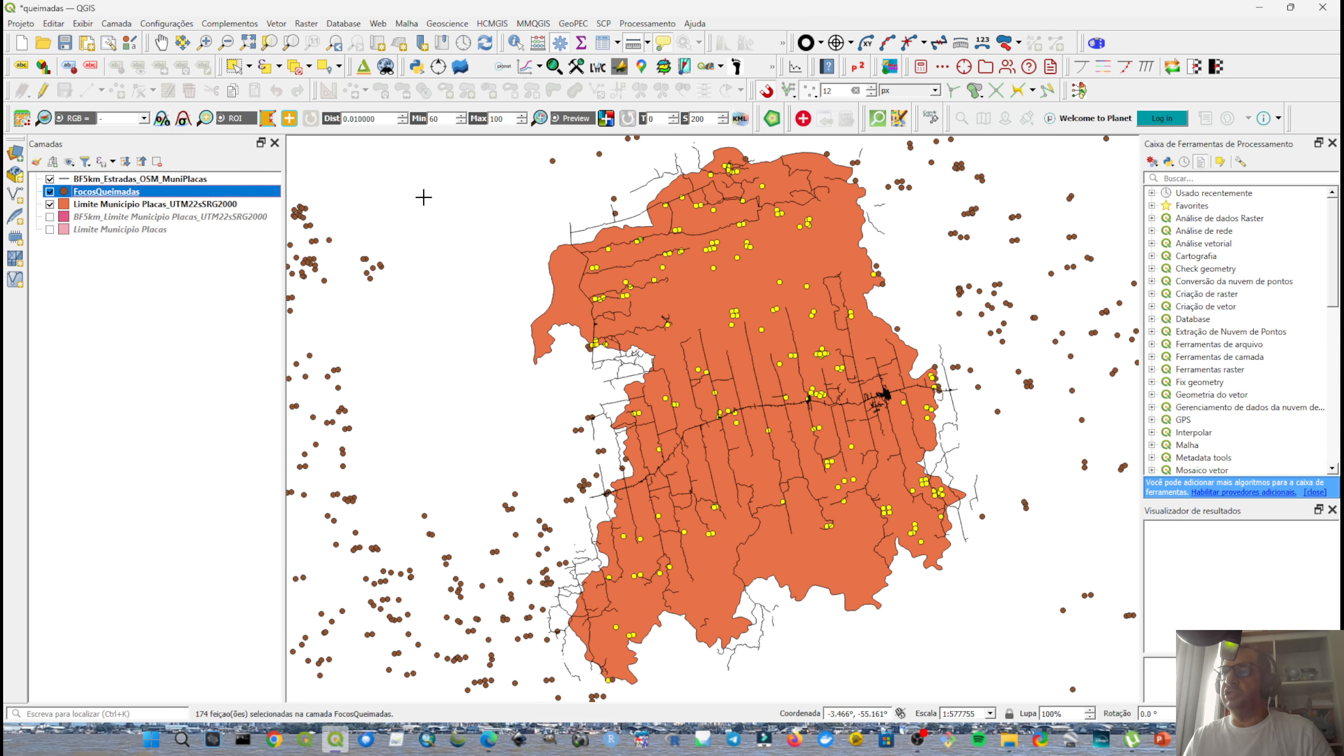
Start exporting only the selected FocosQueimadas points as a shapefile named FocosQueimadasMuniPlacas.shp in the VideoAula folder.
right_click(189, 193)
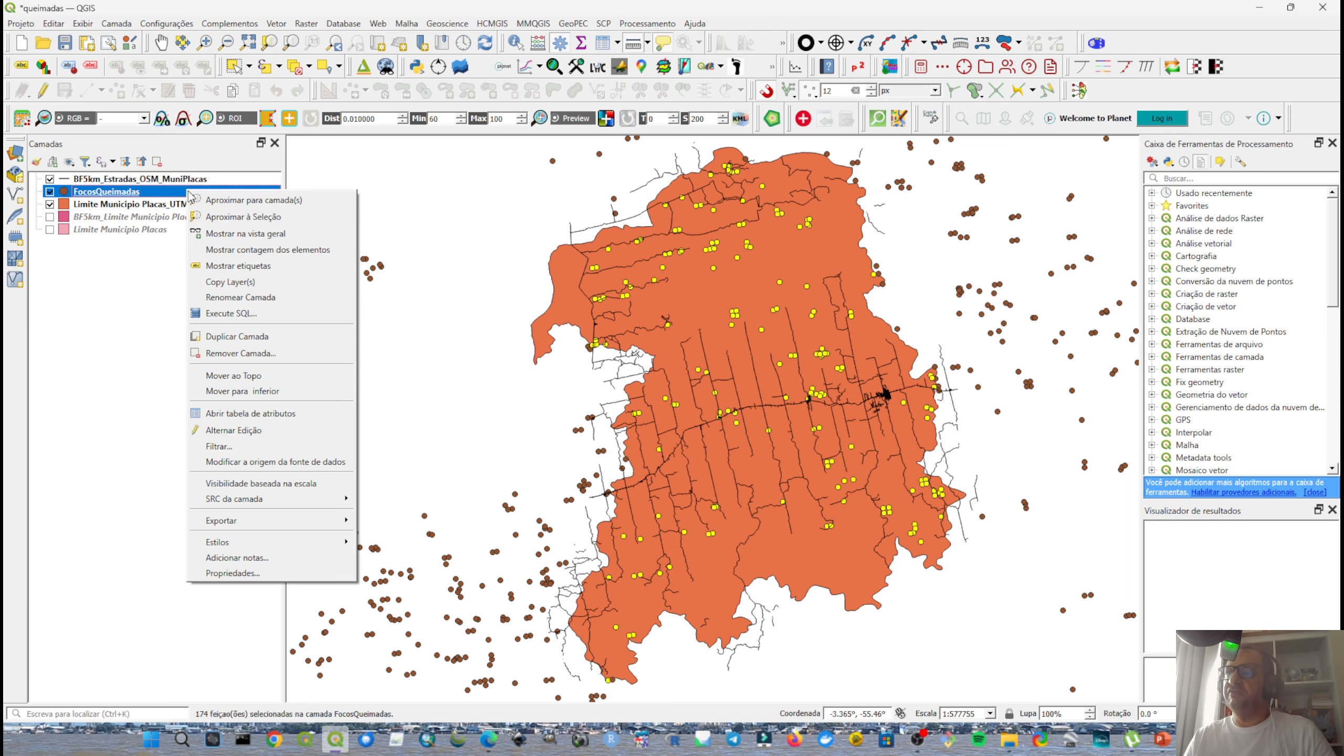
mouse_move(241, 521)
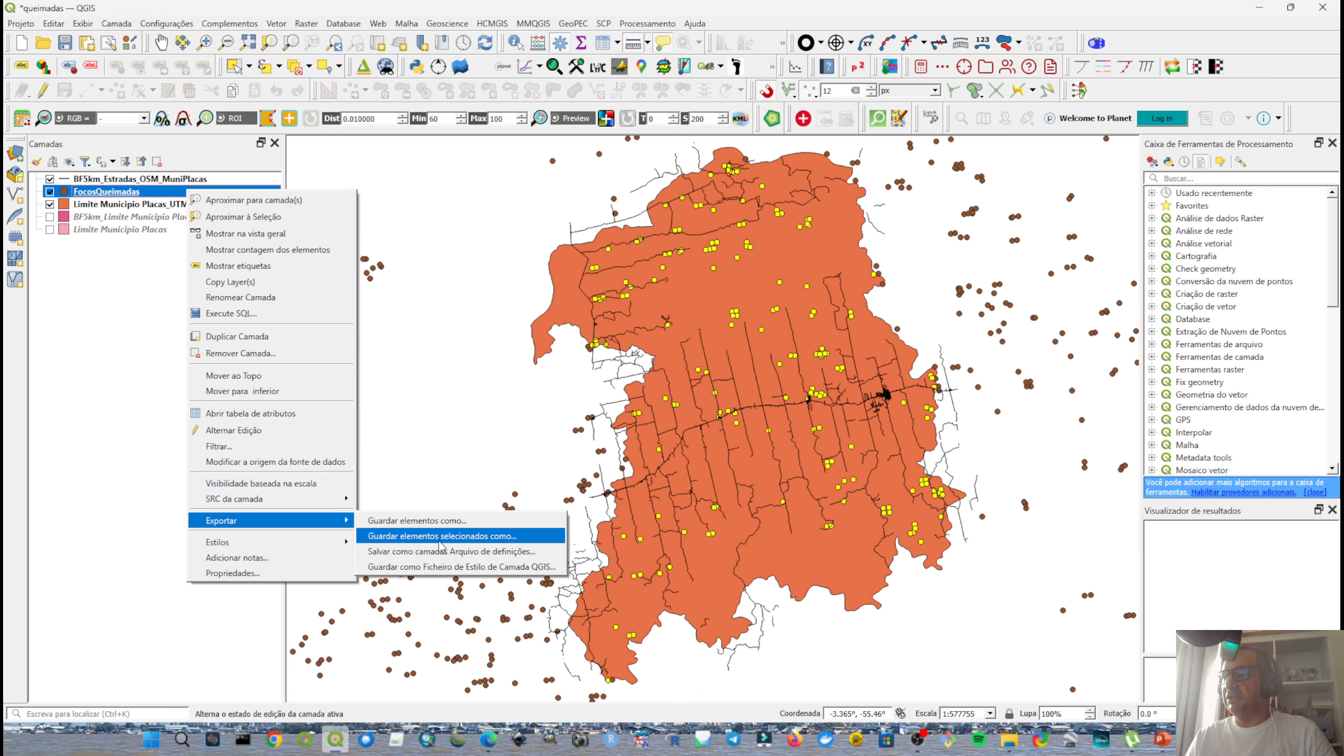
left_click(479, 536)
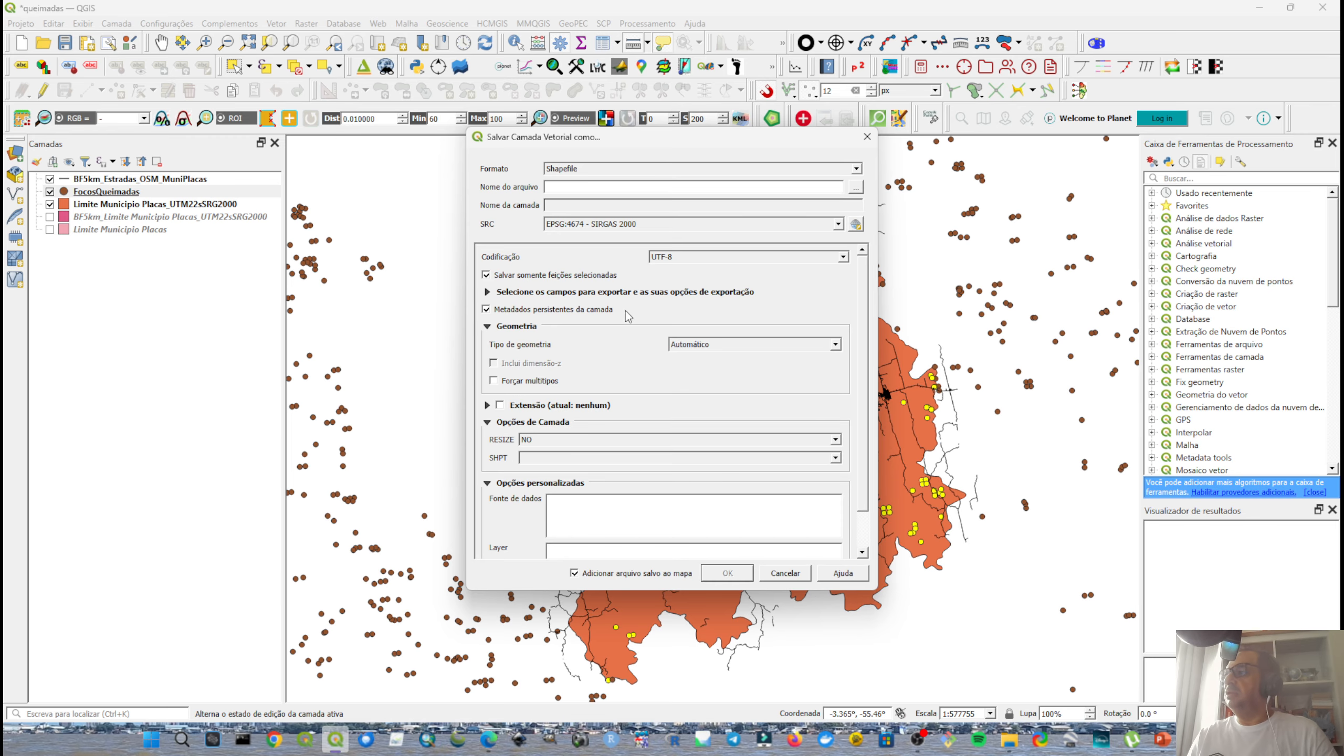
left_click(856, 188)
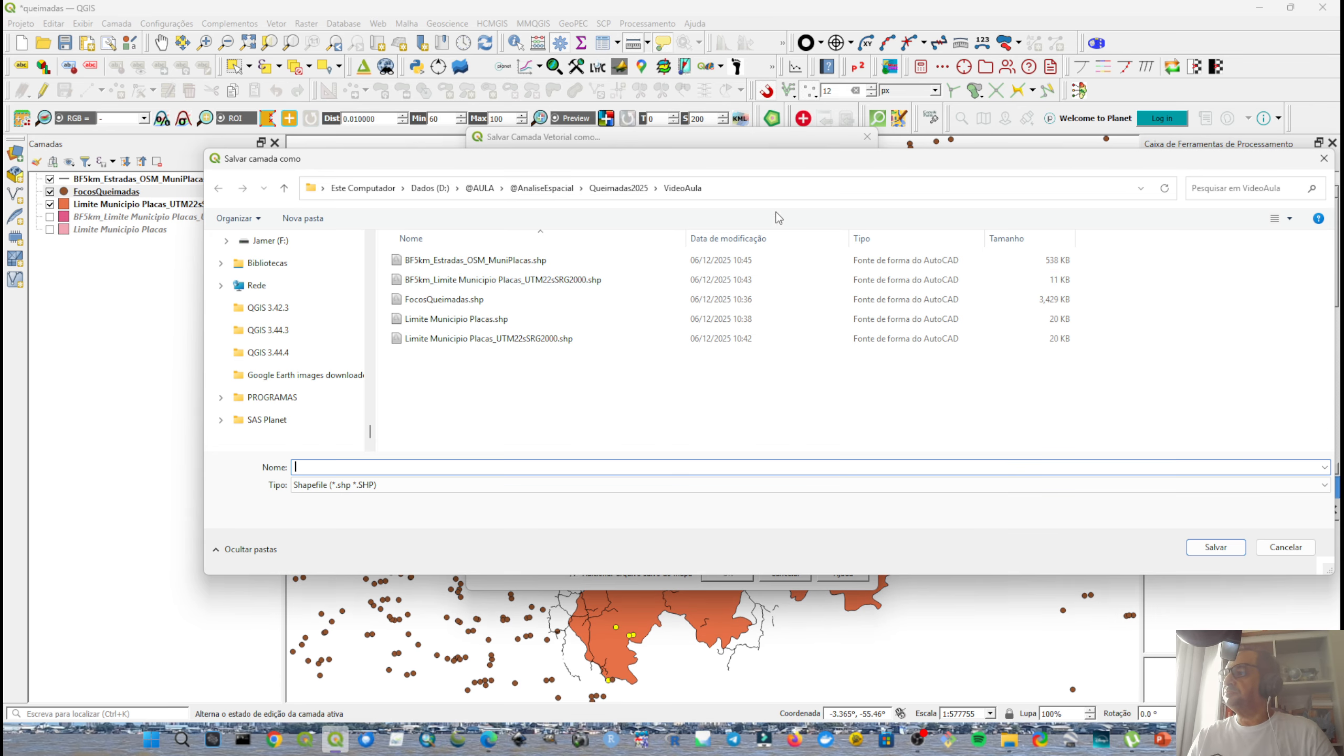
left_click(500, 300)
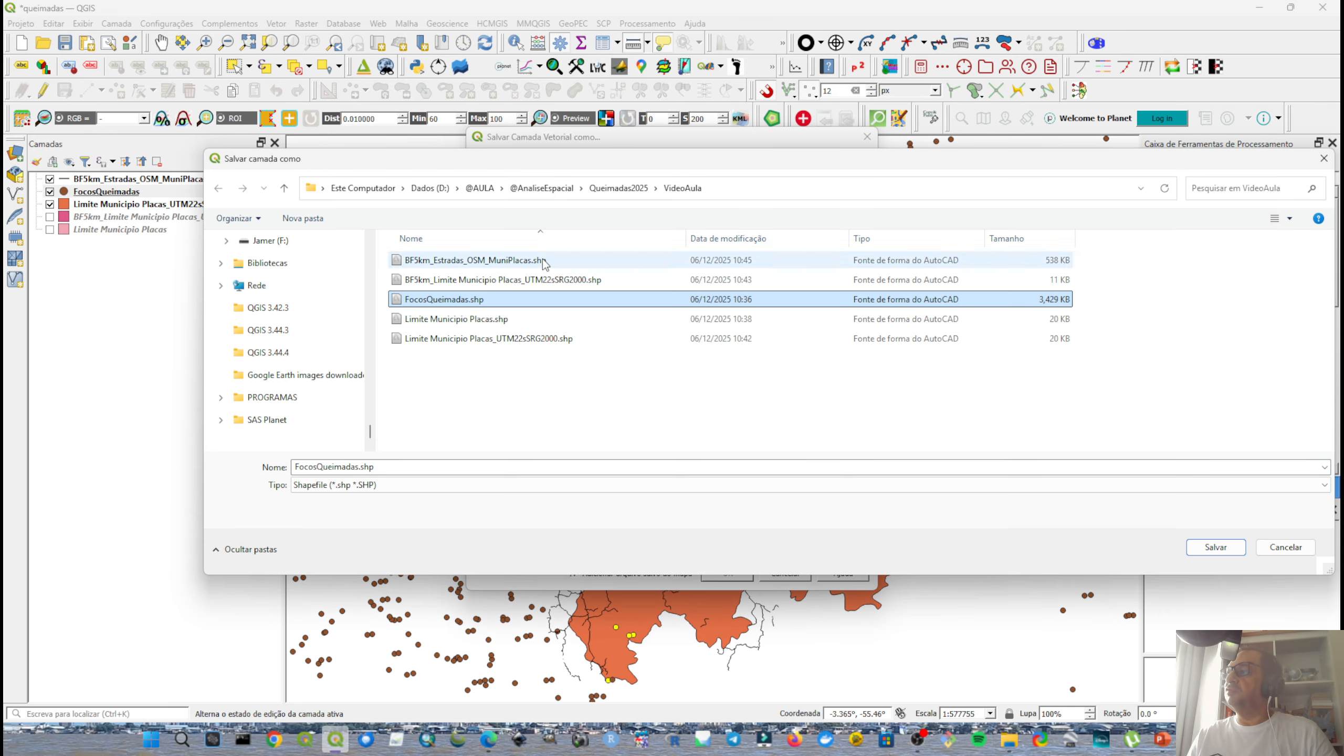
double_click(374, 466)
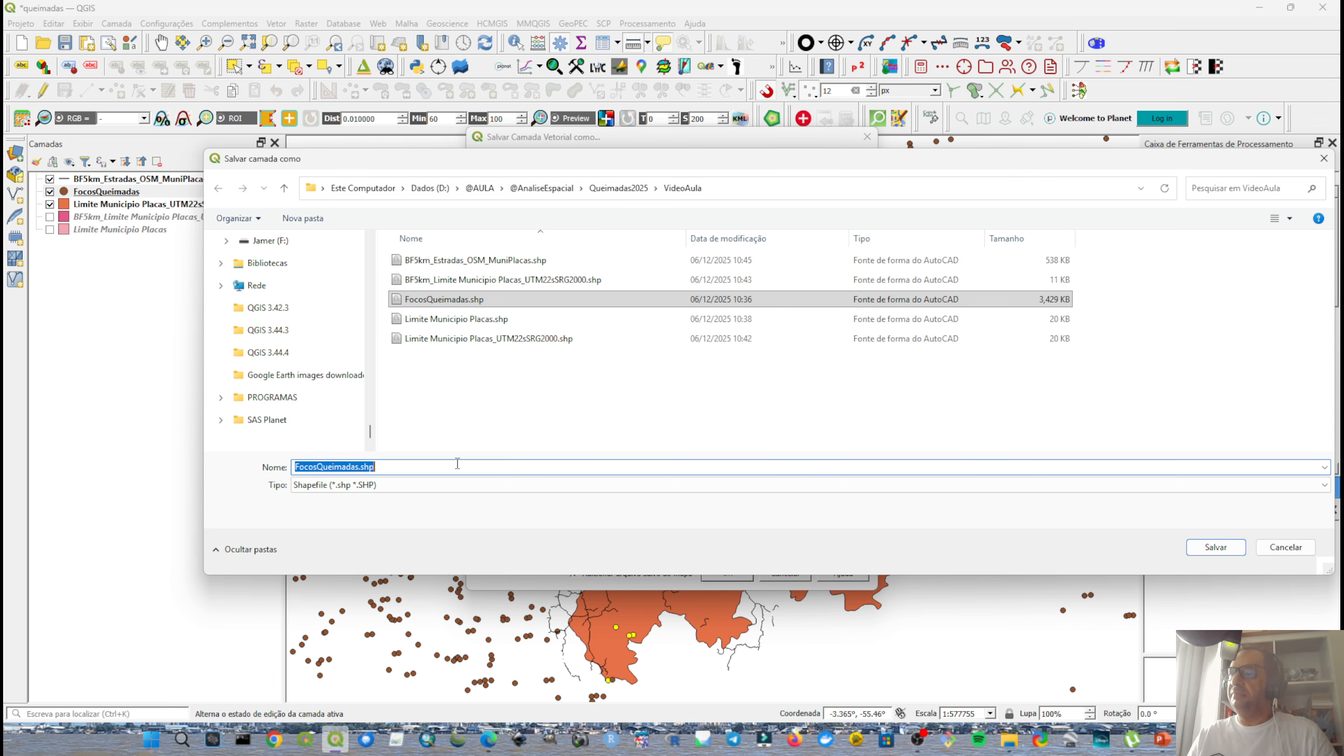
key("Home")
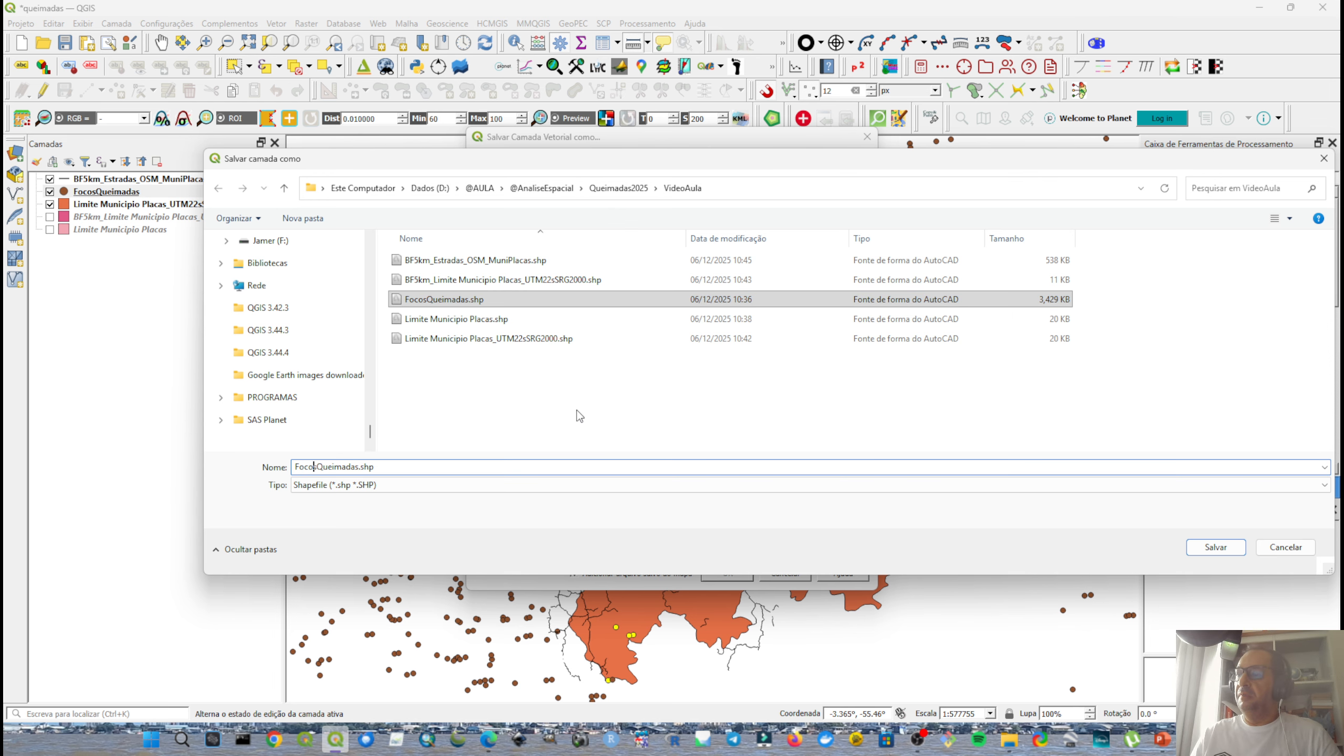
type("MuniPlacas")
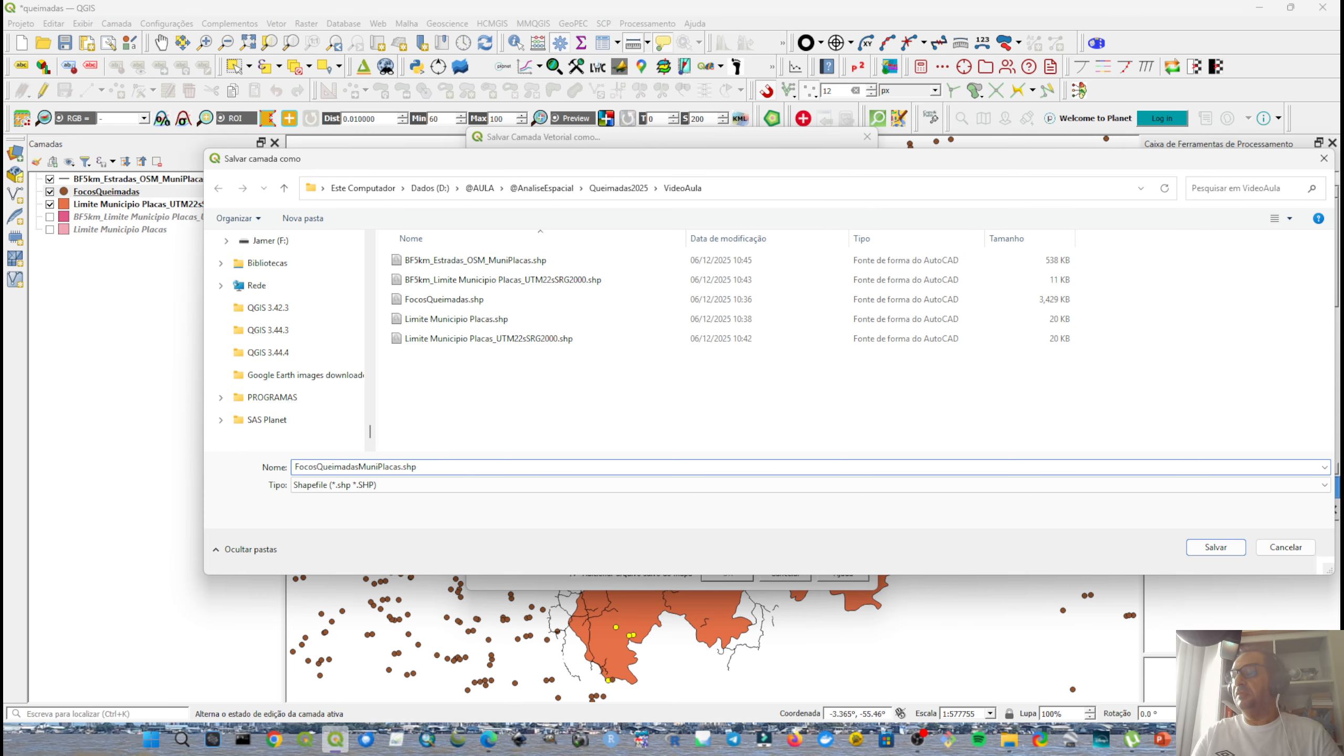
key("Return")
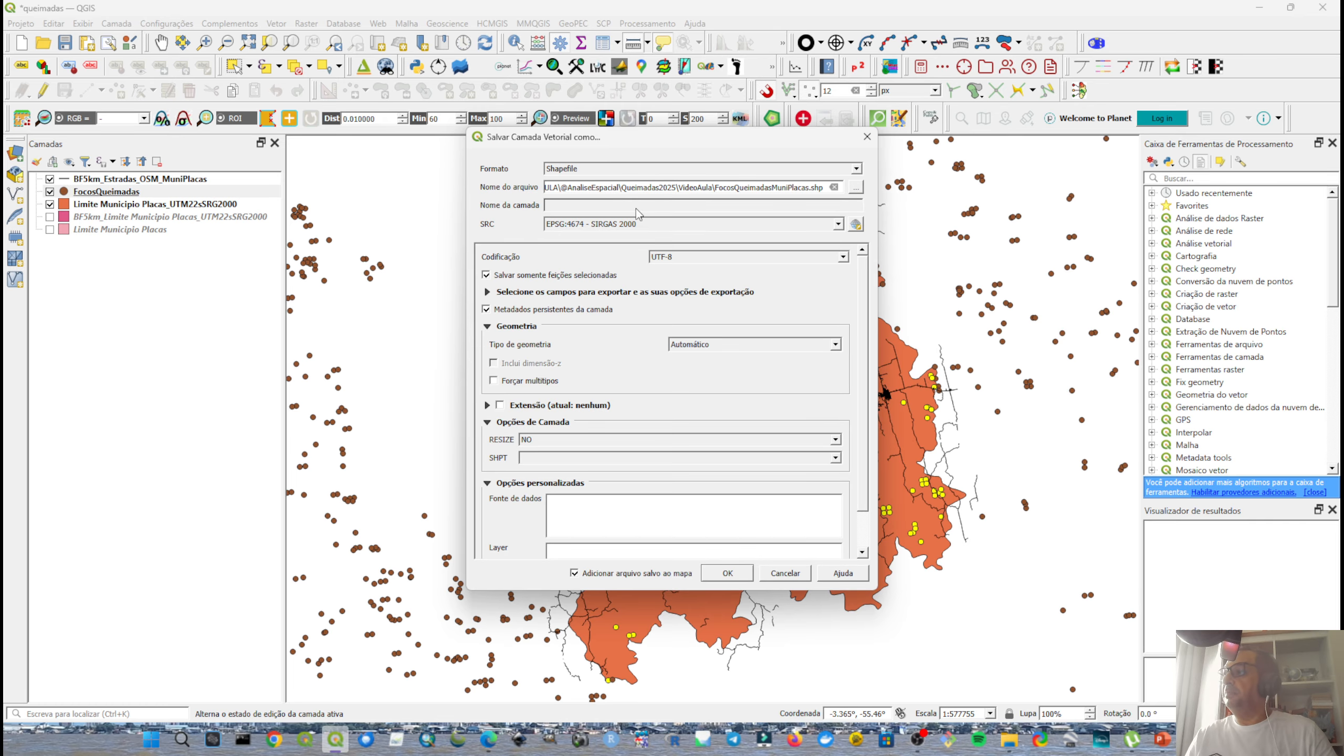
Set the export CRS to EPSG:31982 - SIRGAS 2000 / UTM zone 22S, append UTM22s to the file name, and run the export.
left_click(639, 224)
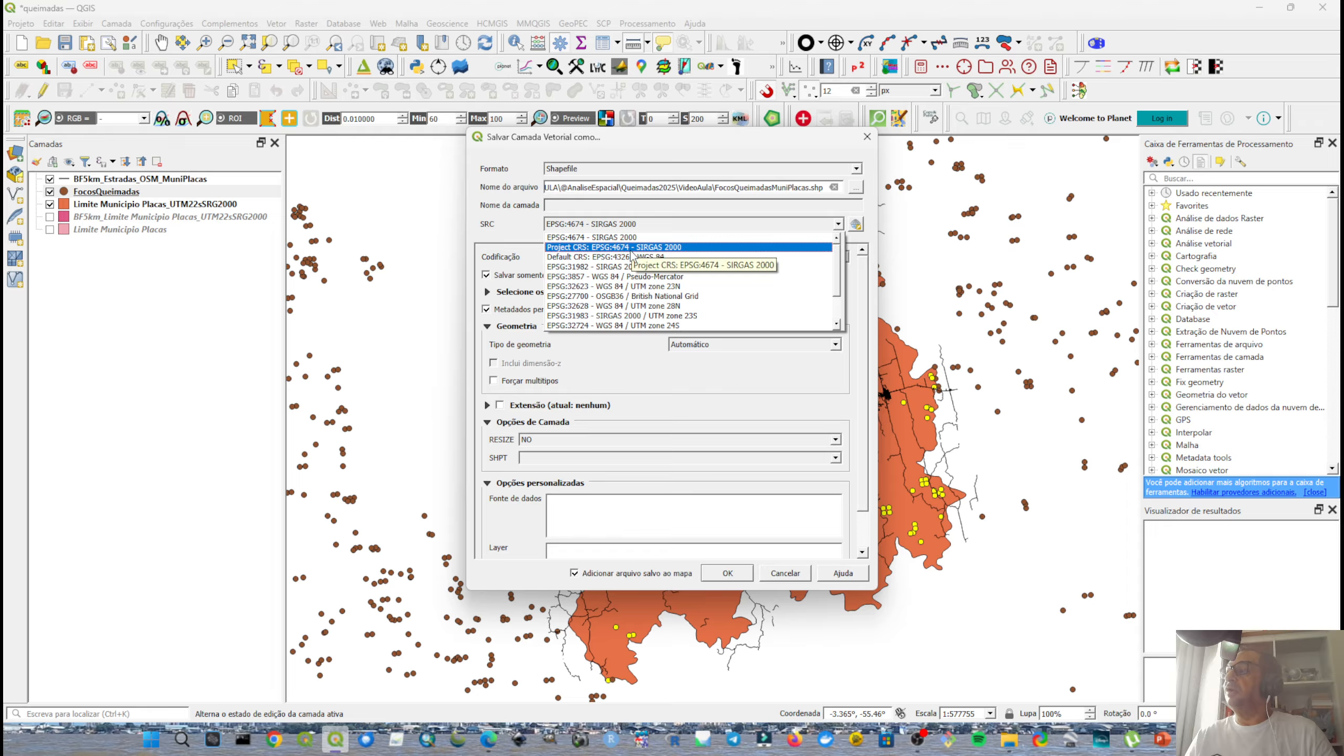
left_click(633, 267)
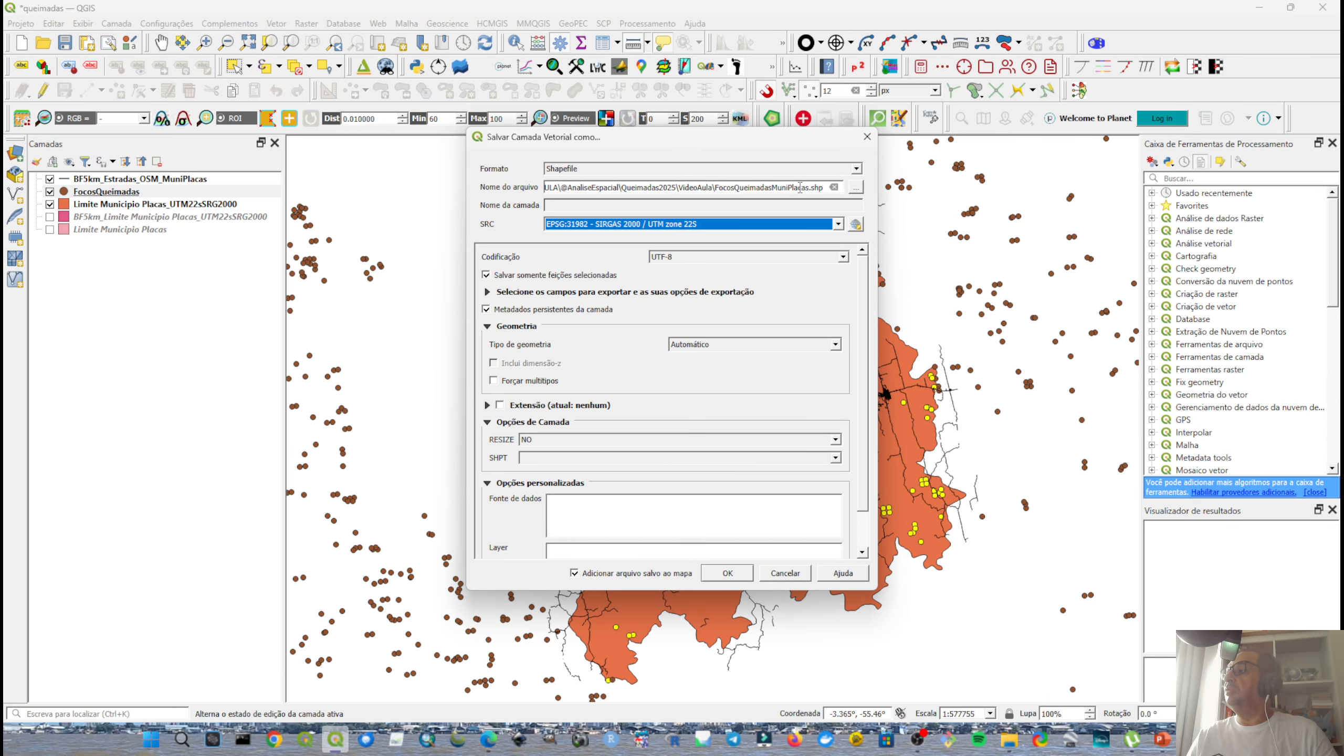
left_click(800, 188)
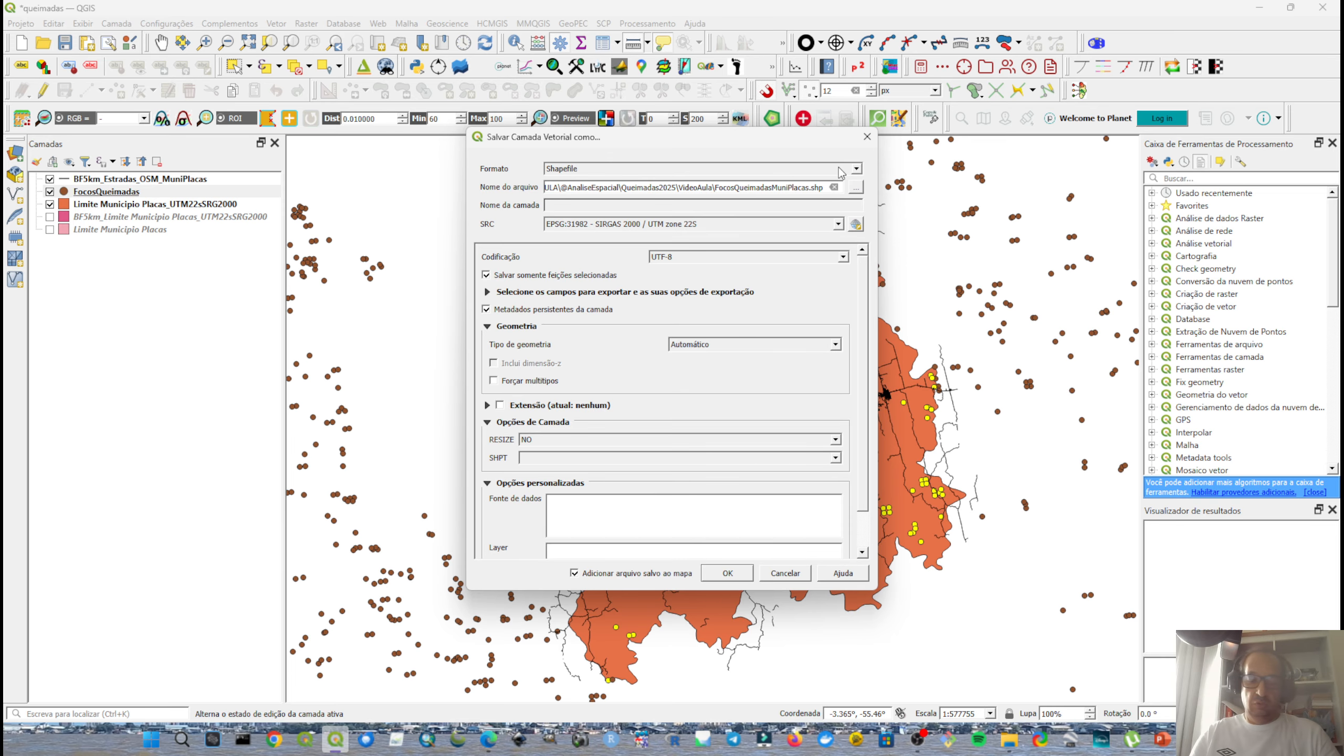
key("Return")
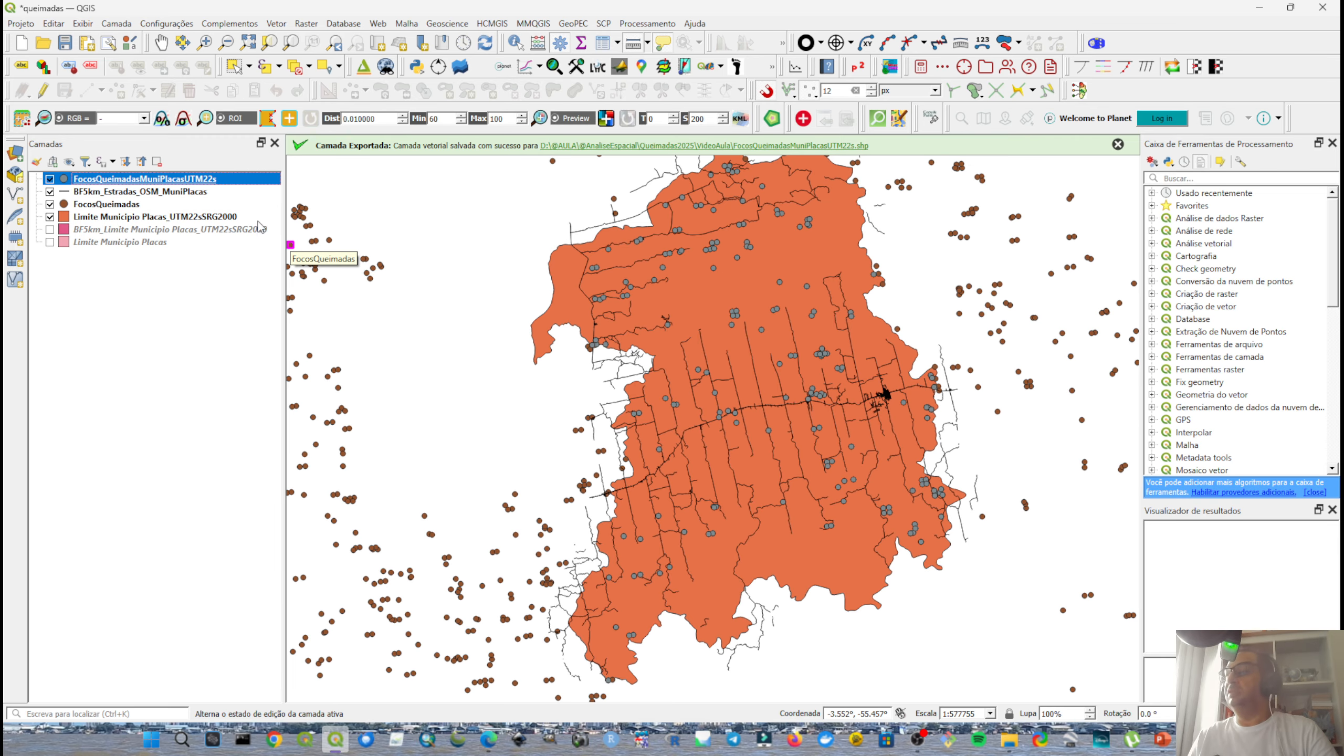
Remove the original FocosQueimadas layer from the project.
left_click(77, 204)
right_click(80, 208)
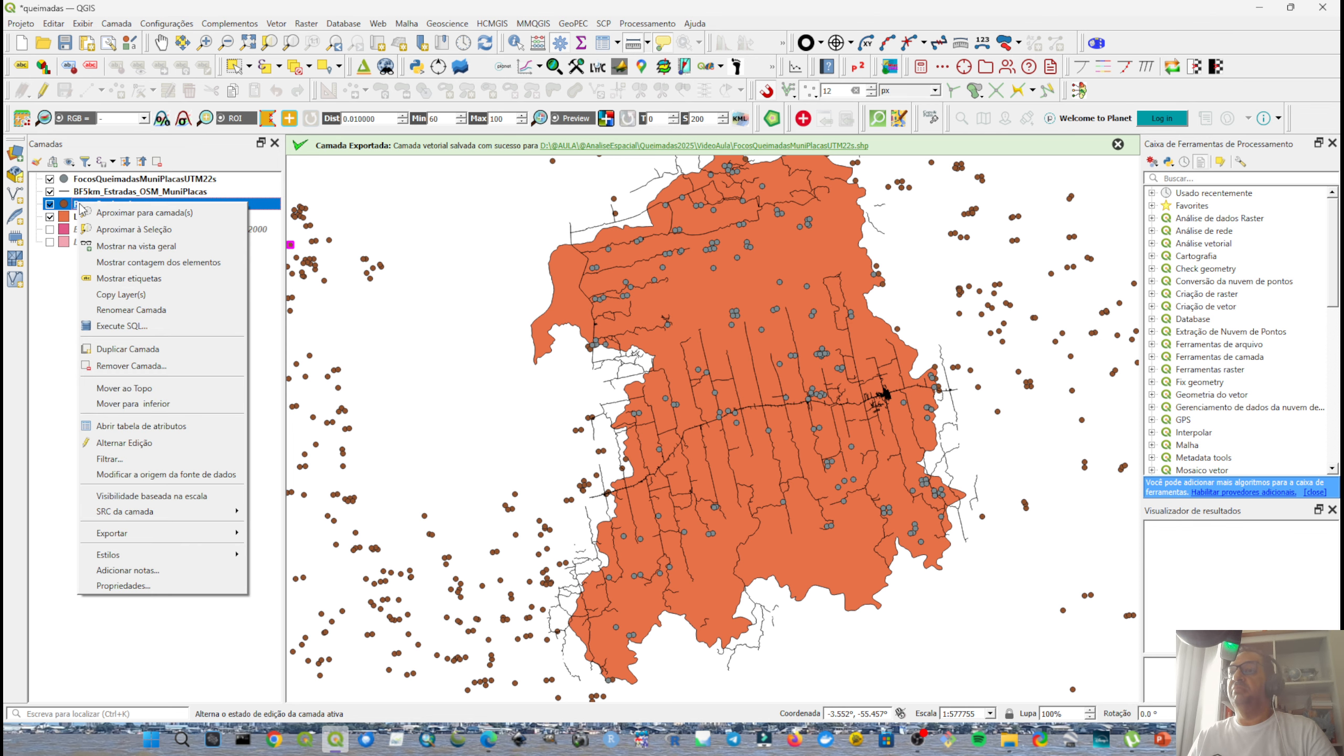
left_click(121, 367)
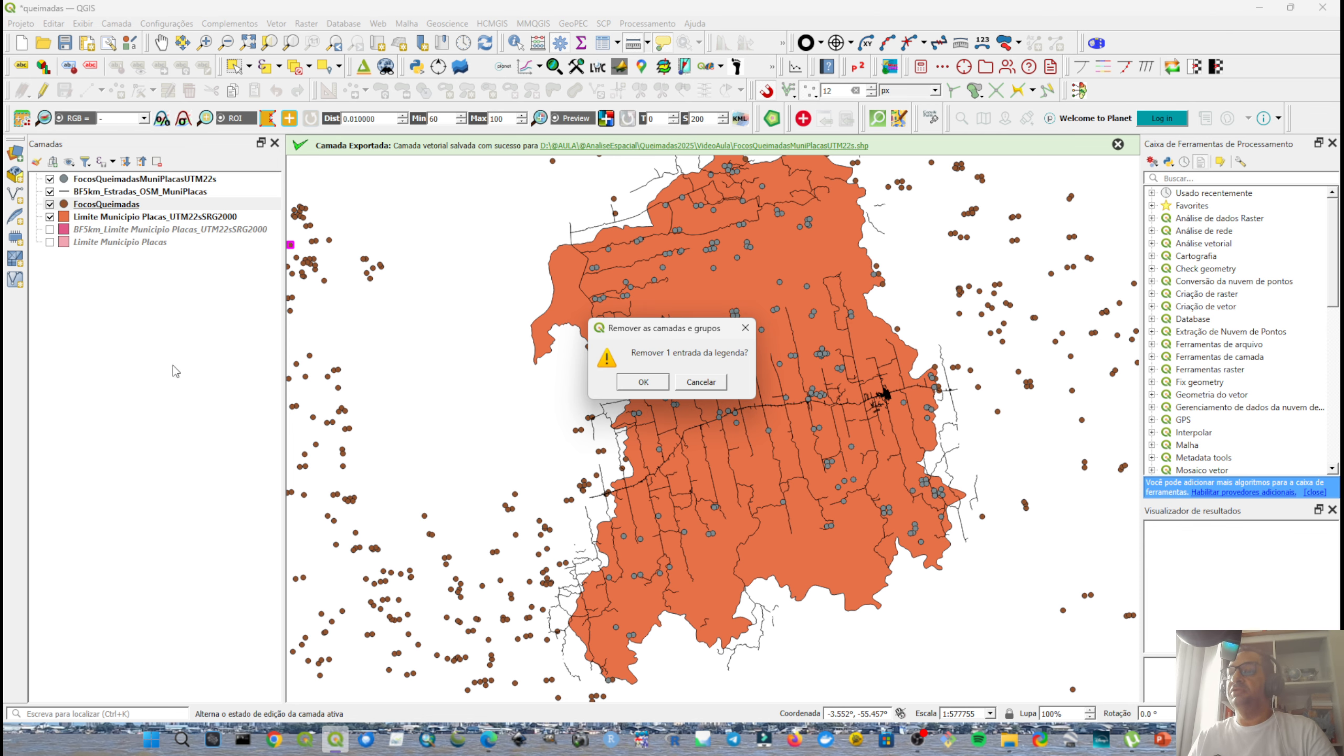
left_click(641, 383)
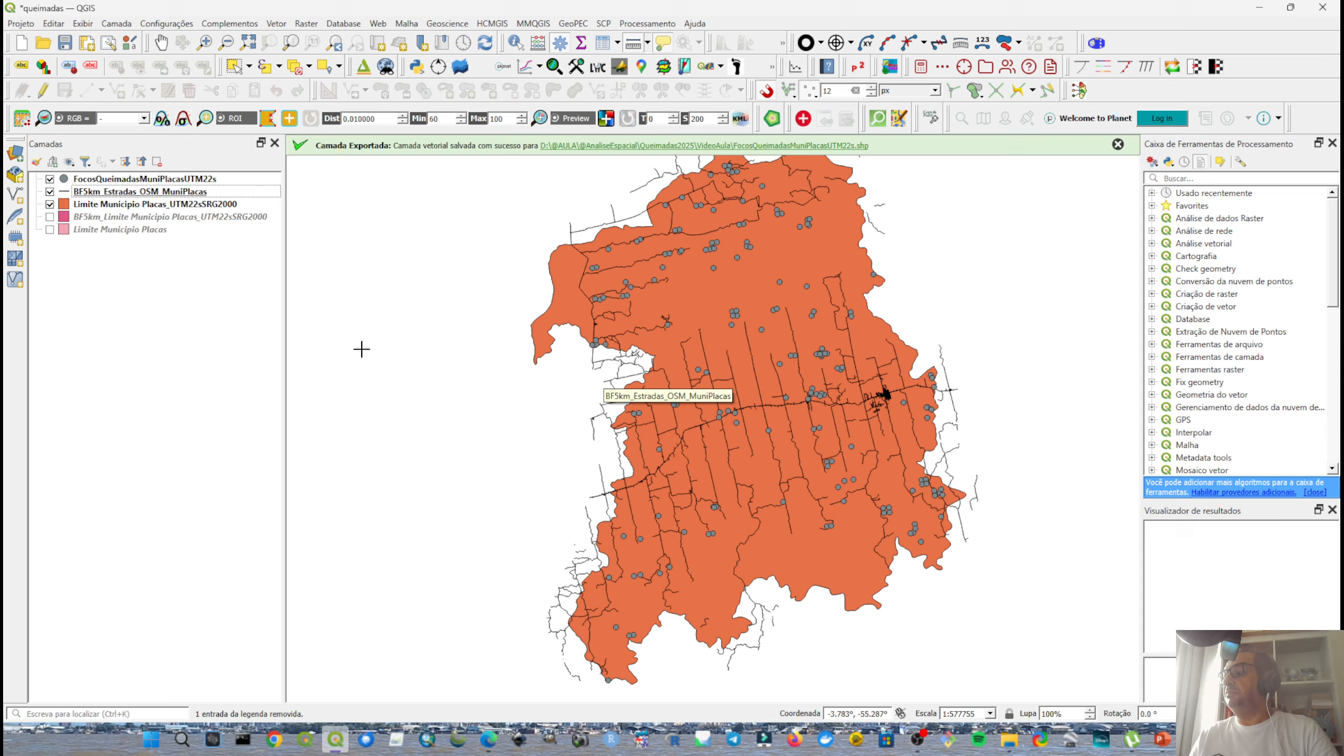
Show the BF5km_Limite Municipio Placas_UTM22sSRG2000 buffer layer, fit the map to it, and dismiss the export notification.
left_click_drag(422, 342, 382, 390)
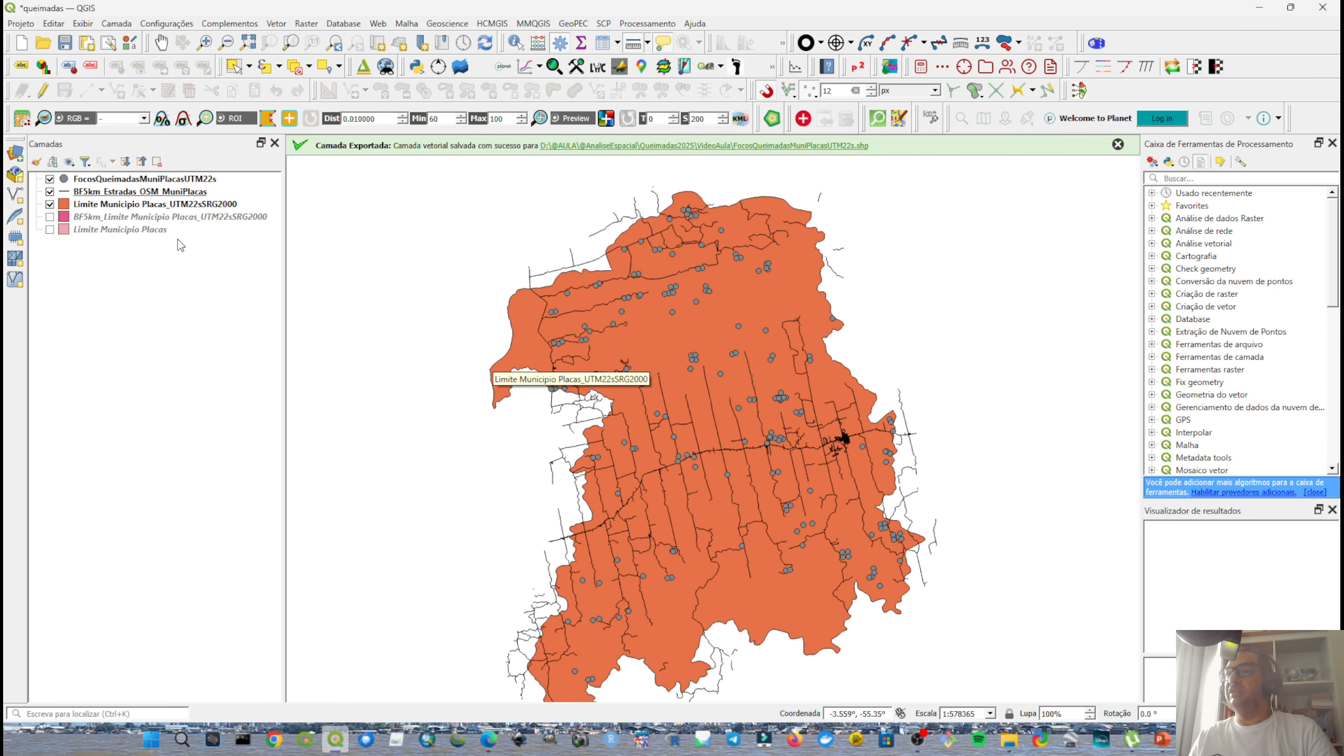
left_click(49, 217)
left_click(51, 218)
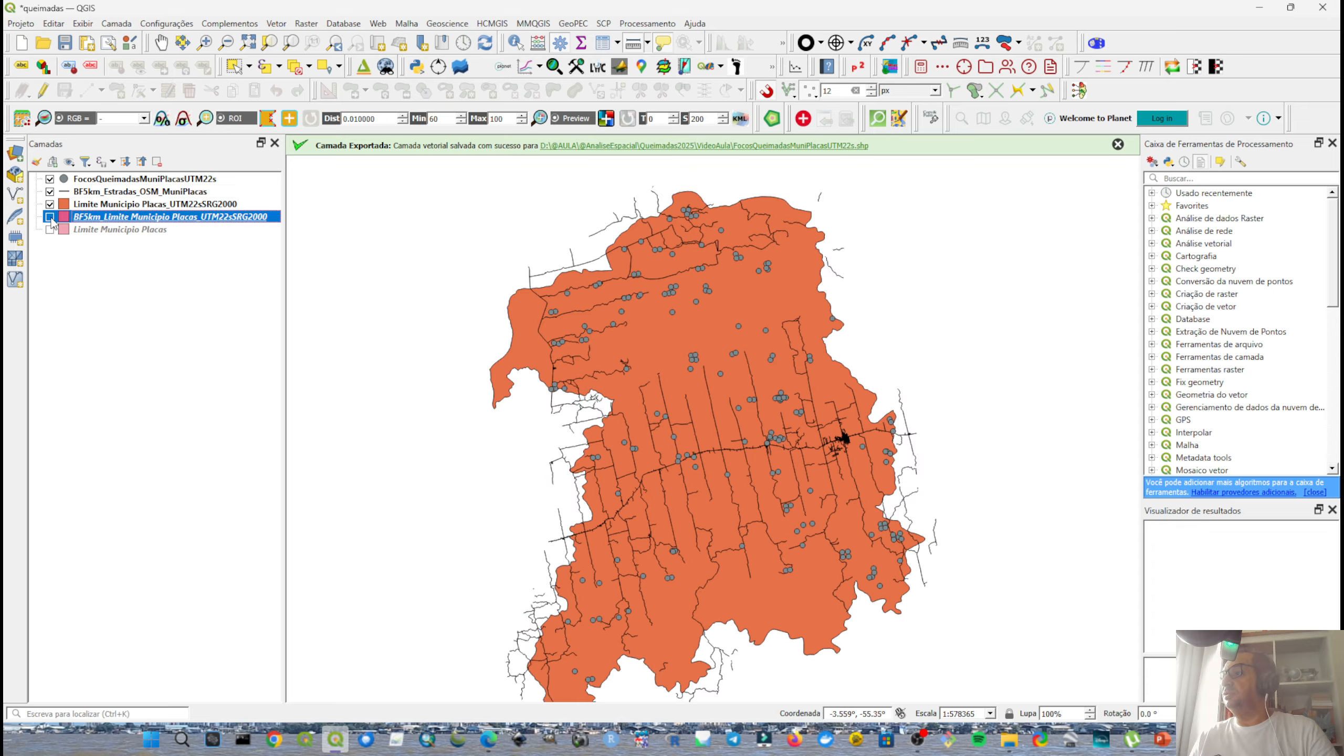
left_click(50, 217)
right_click(170, 222)
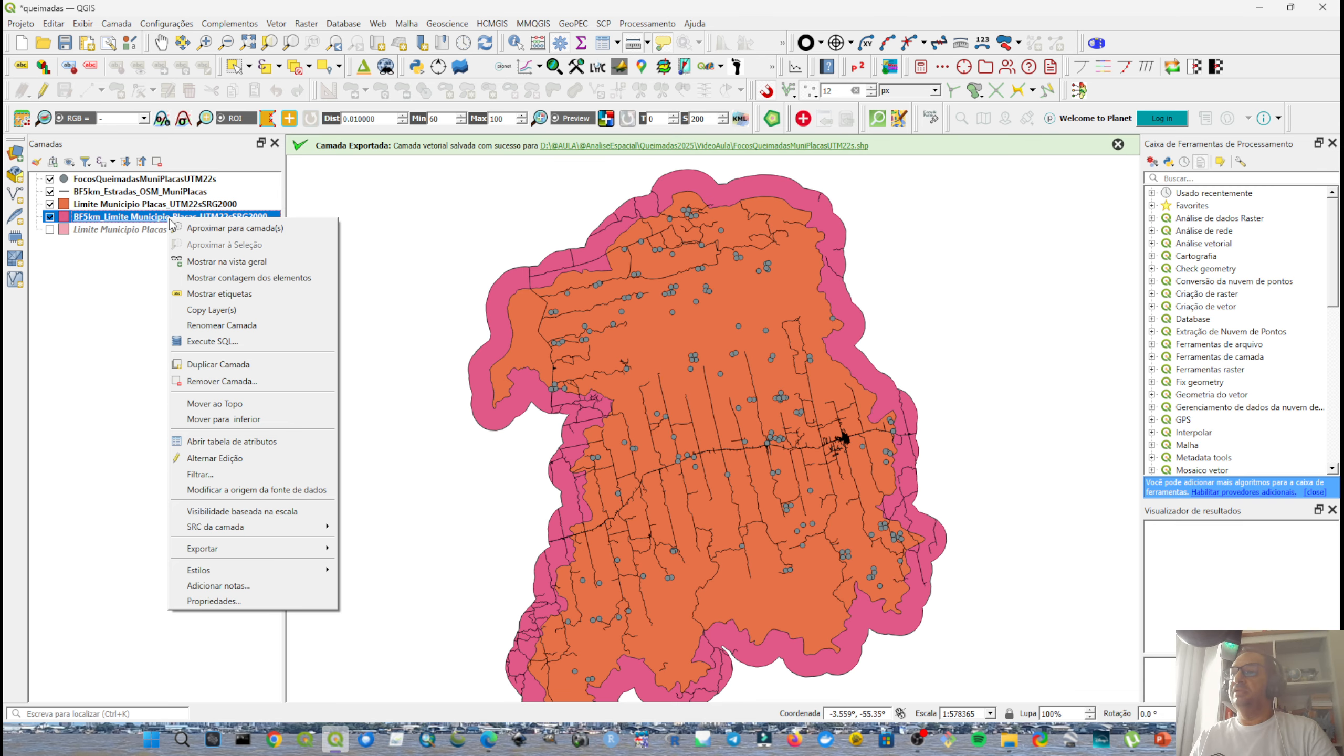
left_click(180, 228)
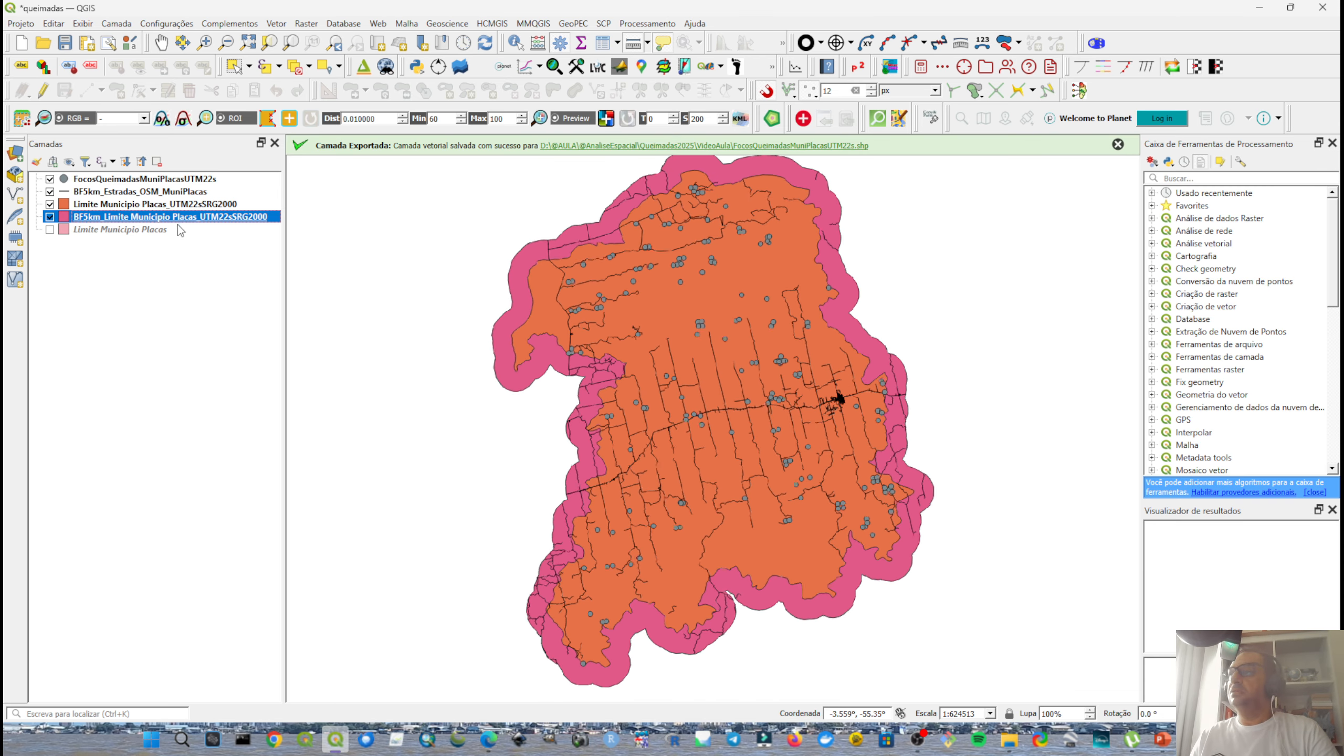
left_click(1116, 145)
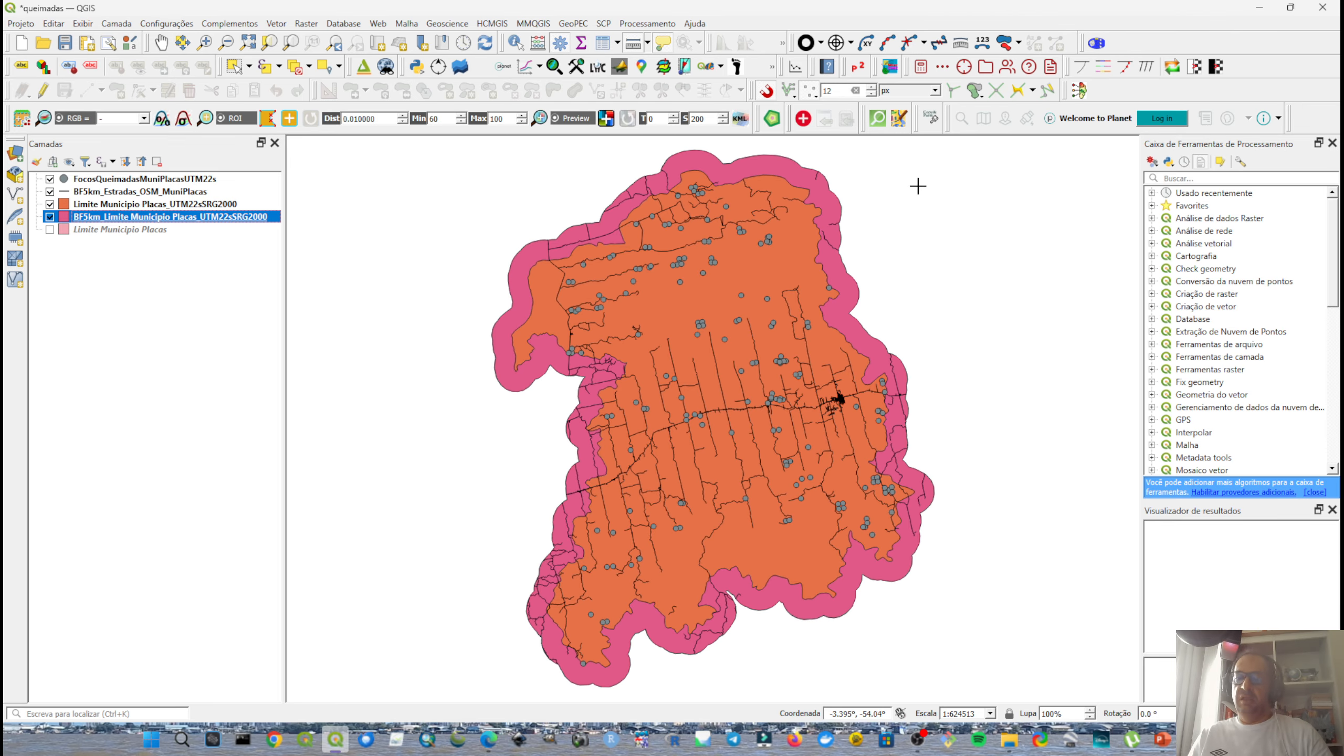
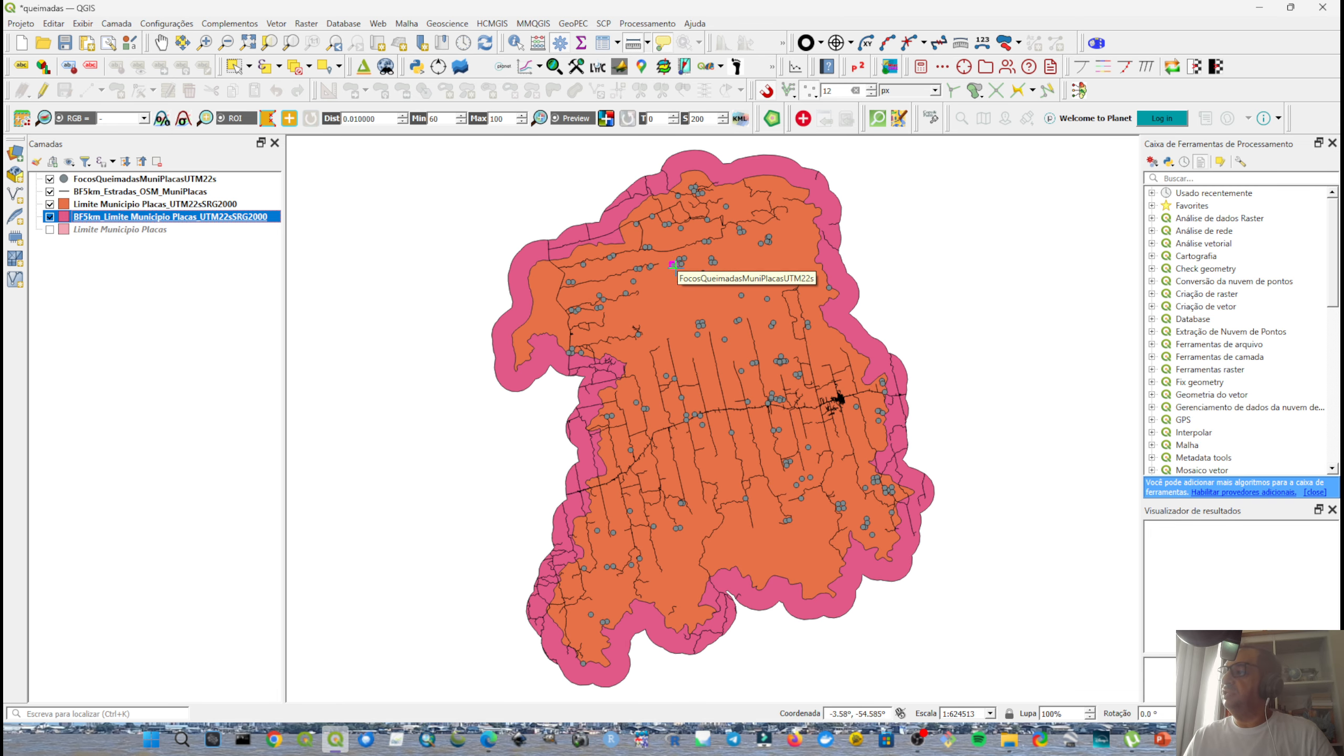
scroll(672, 254, "up", 2)
scroll(688, 278, "down", 1)
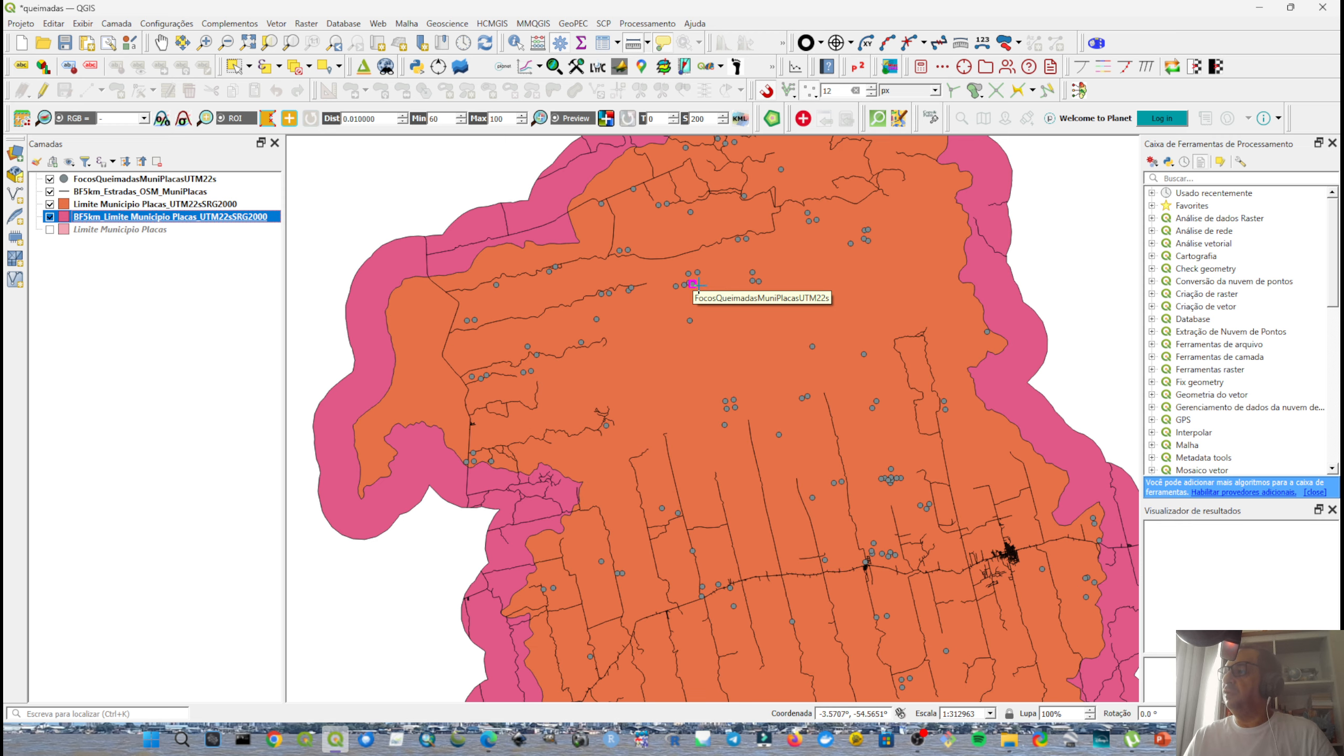
scroll(704, 283, "down", 1)
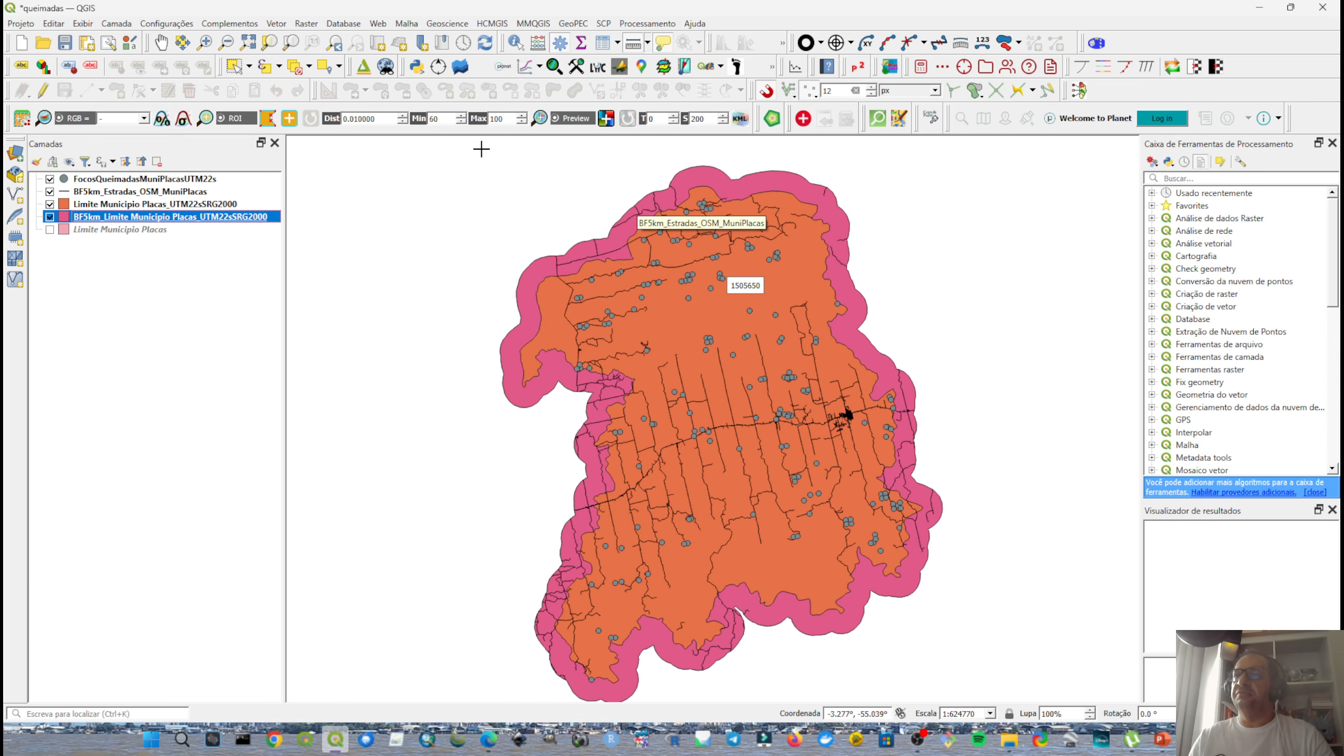
left_click(19, 154)
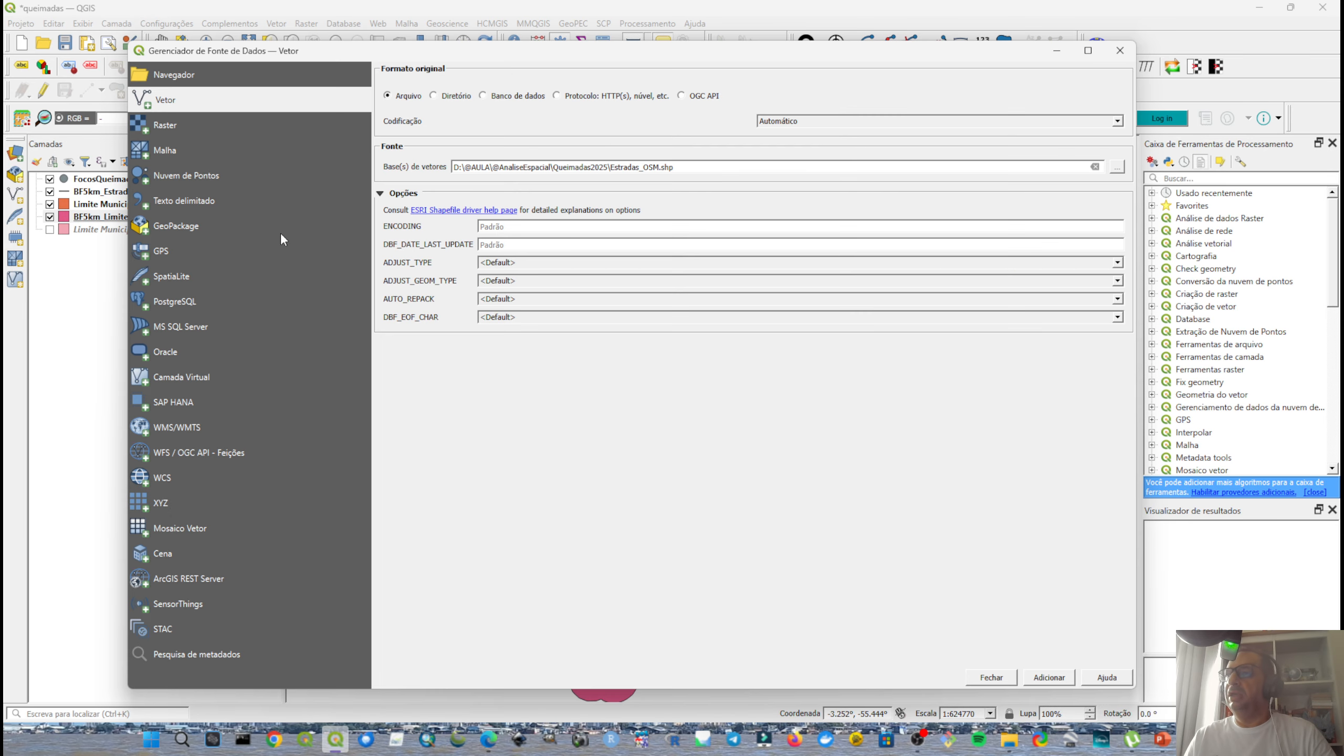
left_click(267, 131)
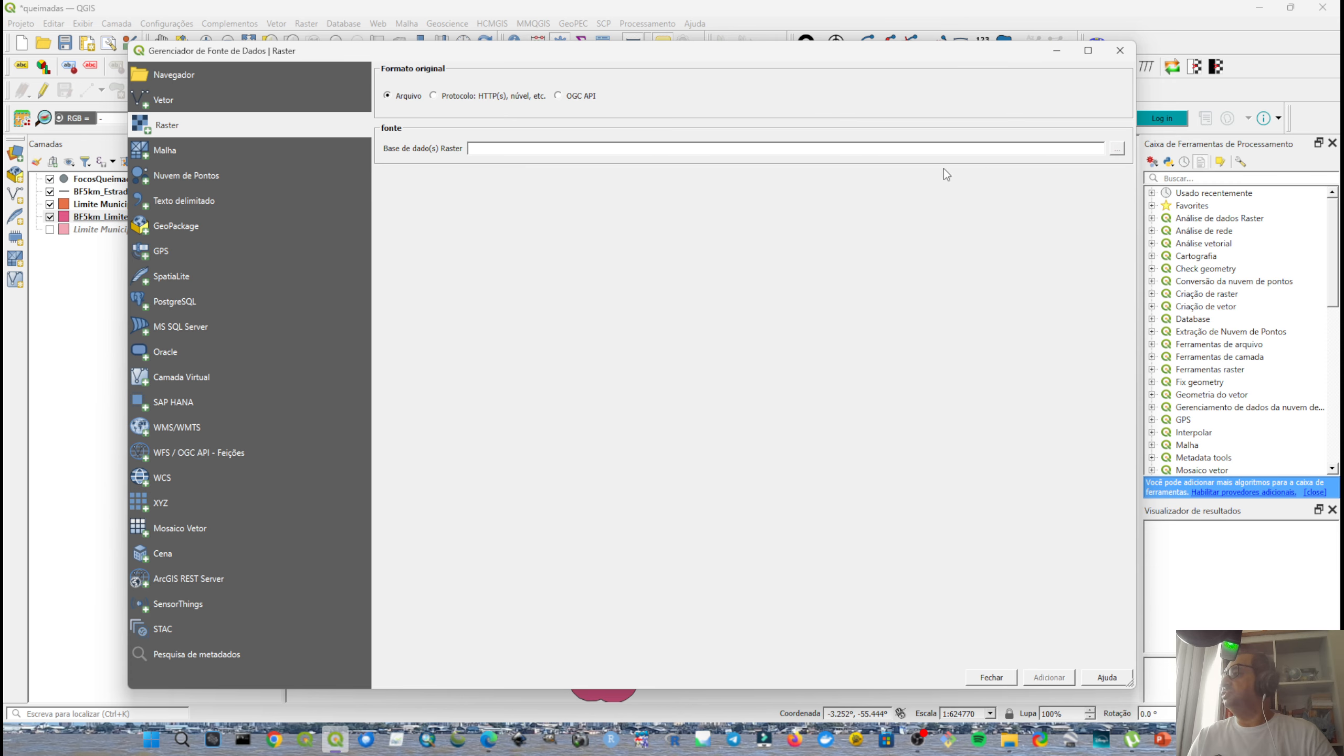
left_click(1116, 152)
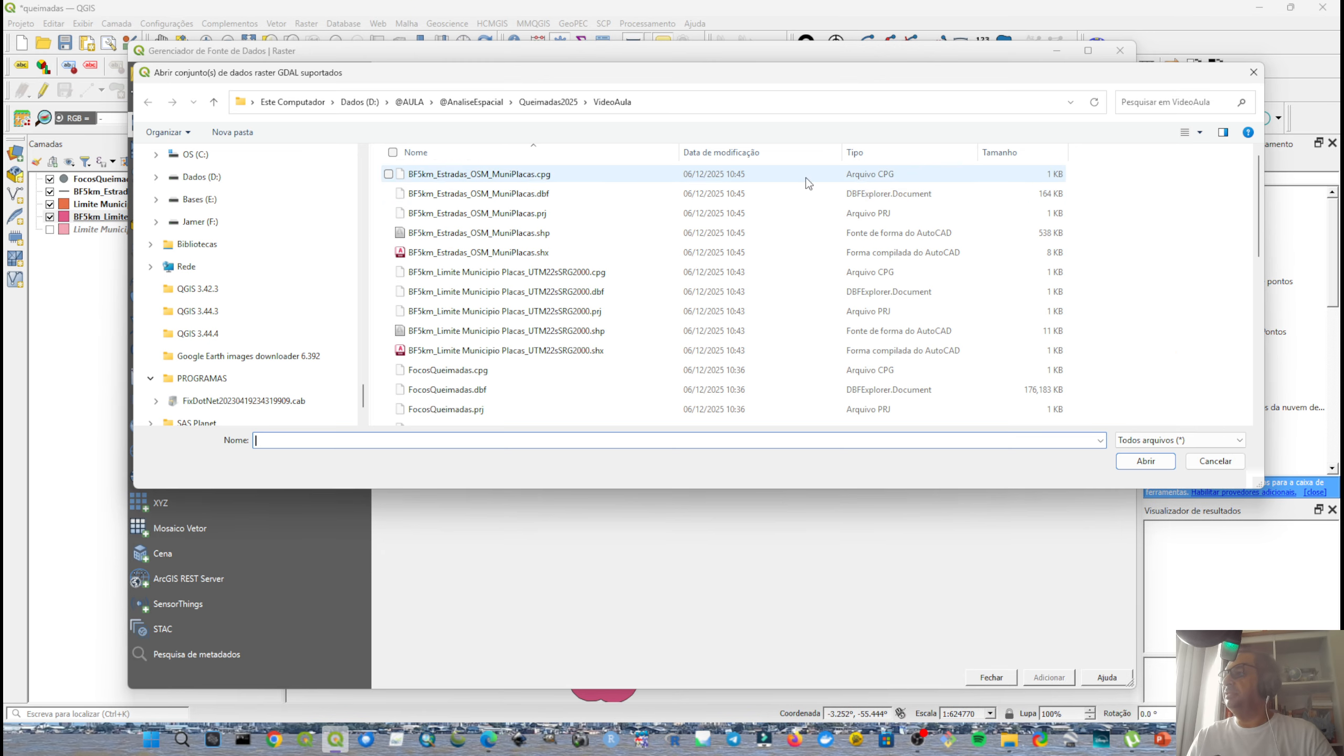
left_click(426, 105)
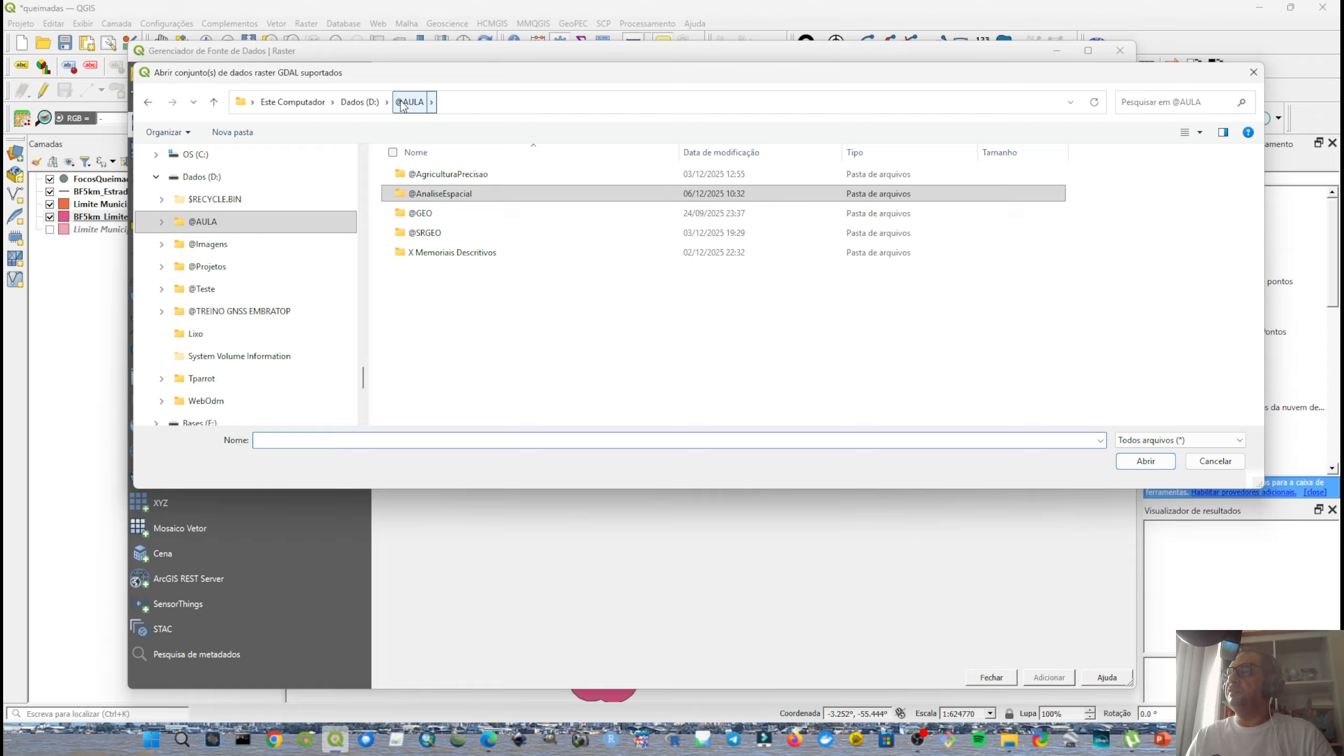
left_click(360, 101)
double_click(435, 236)
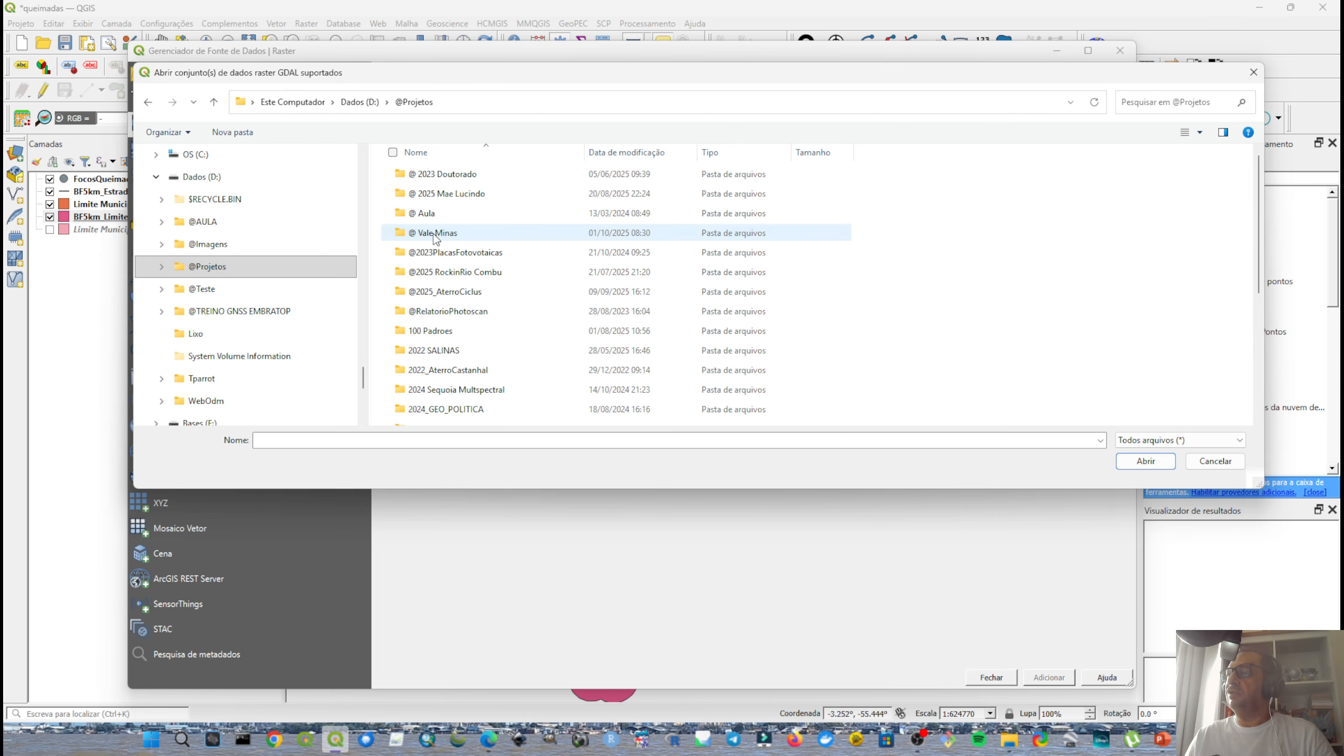
double_click(440, 338)
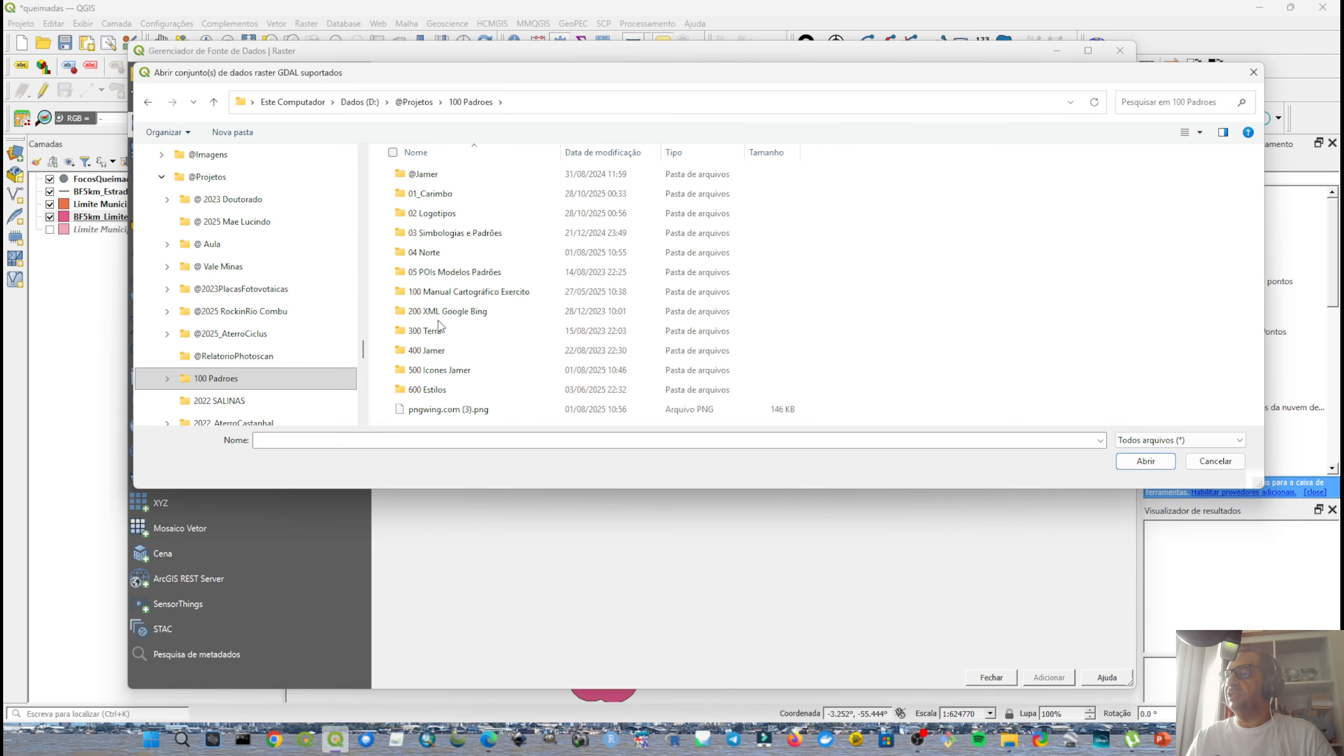
double_click(446, 312)
left_click(444, 272)
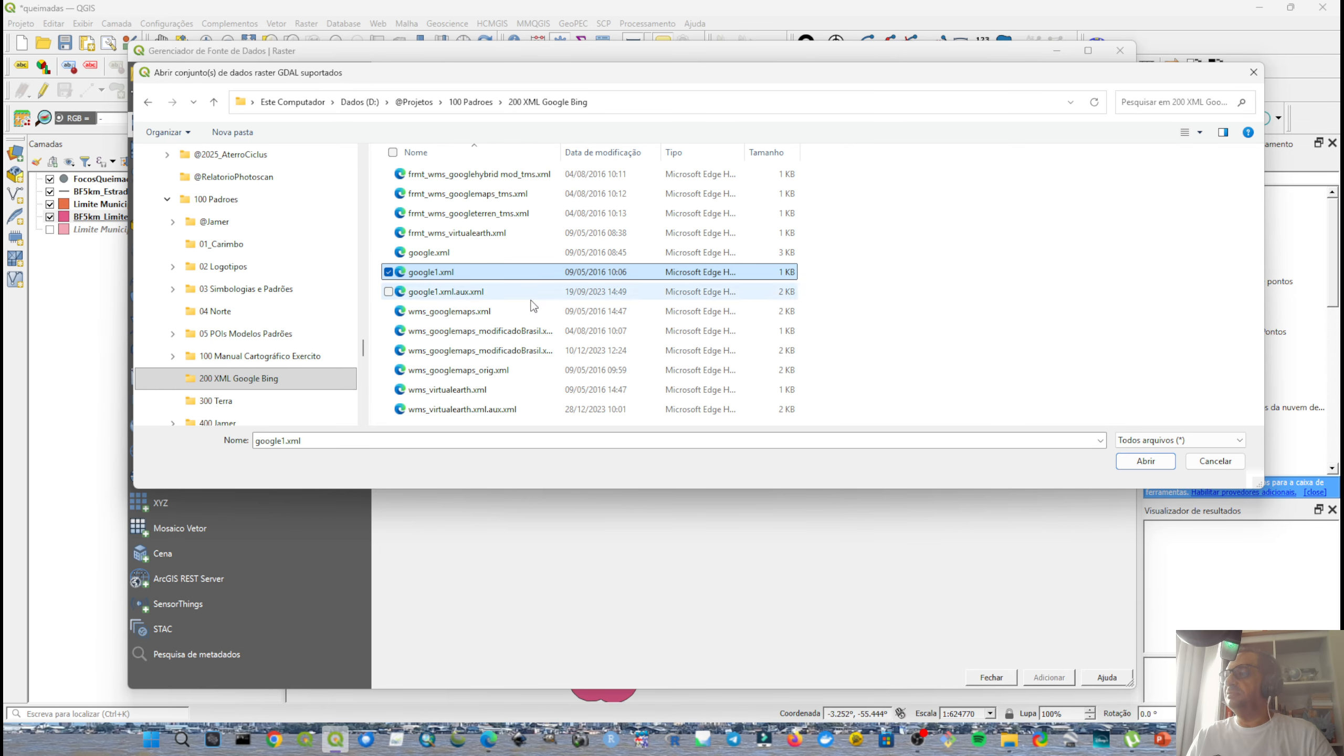
left_click(1138, 461)
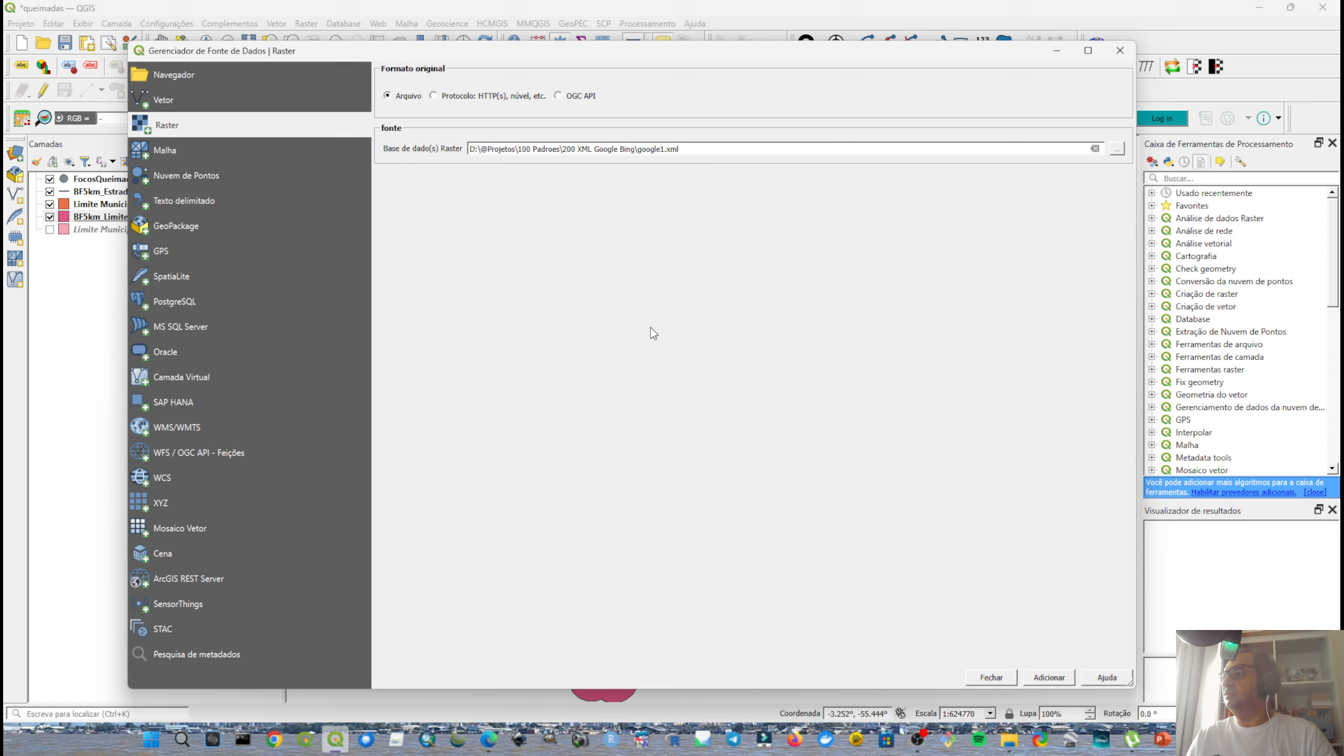
left_click(1046, 678)
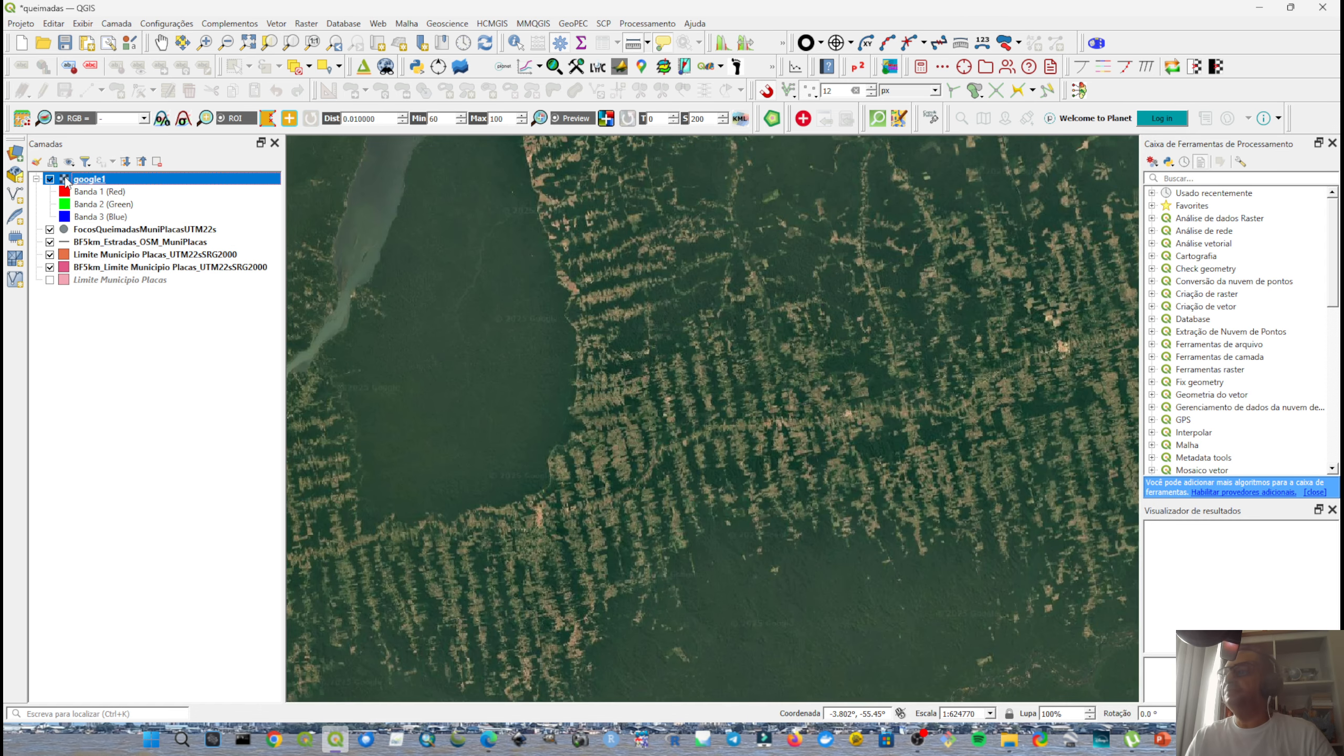
Move the google1 imagery layer directly beneath FocosQueimadasMuniPlacasUTM22s and view the fire points up close over the imagery.
left_click_drag(66, 181, 63, 237)
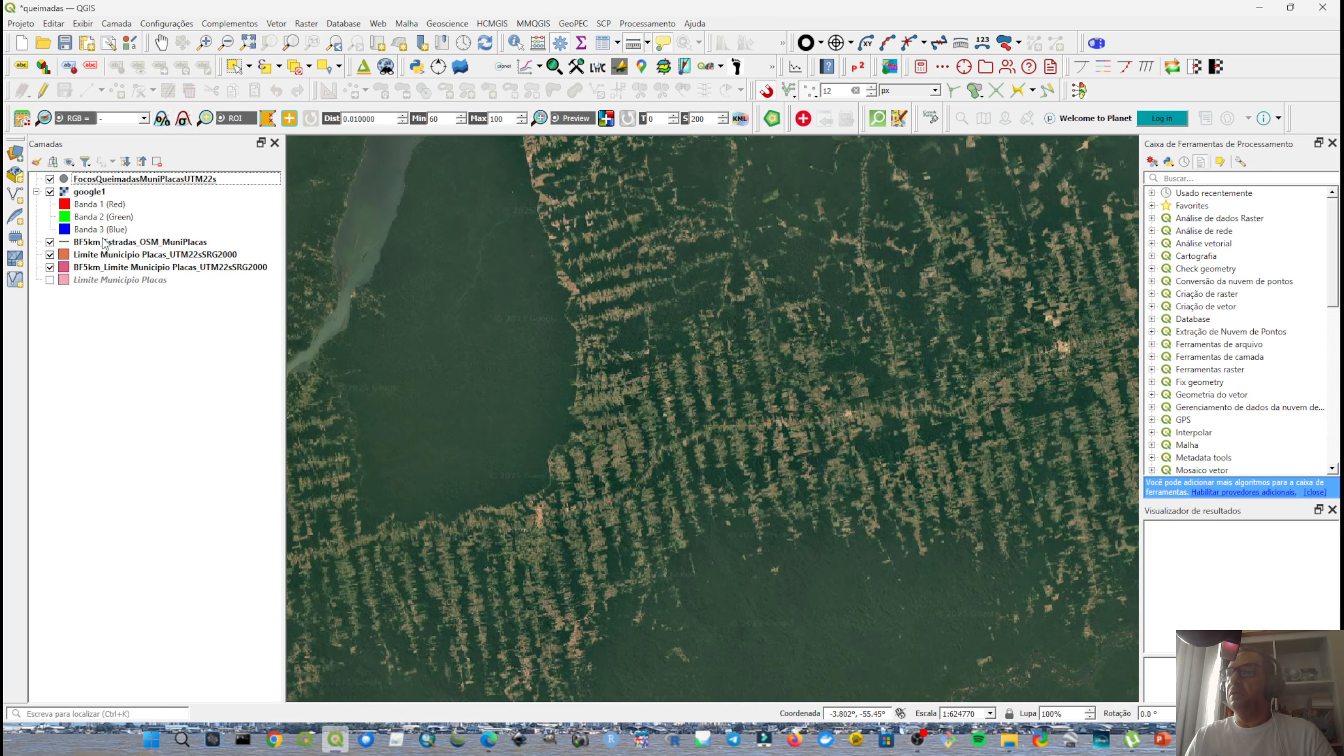
scroll(663, 328, "up", 2)
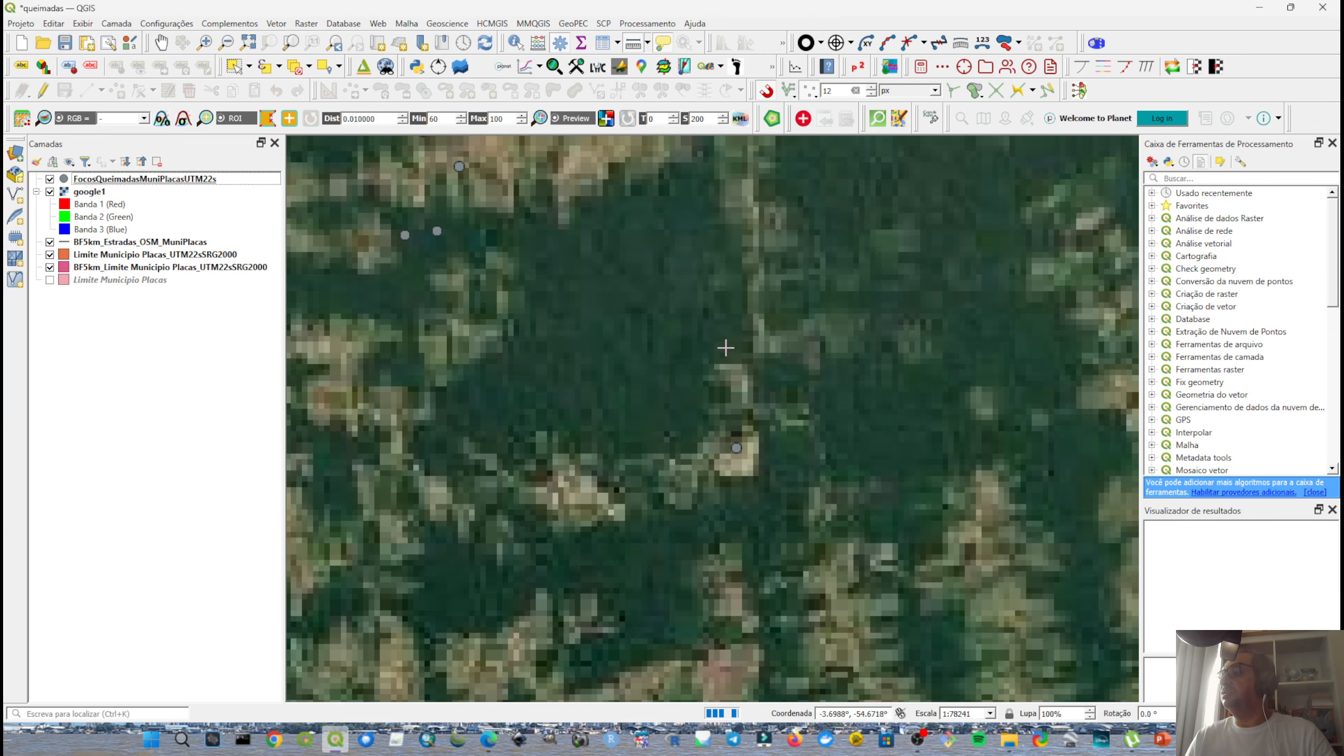
Move the BF5km_Estradas_OSM_MuniPlacas roads layer above FocosQueimadasMuniPlacasUTM22s so it draws over the Google imagery.
scroll(724, 352, "up", 1)
scroll(662, 344, "up", 1)
scroll(583, 313, "up", 1)
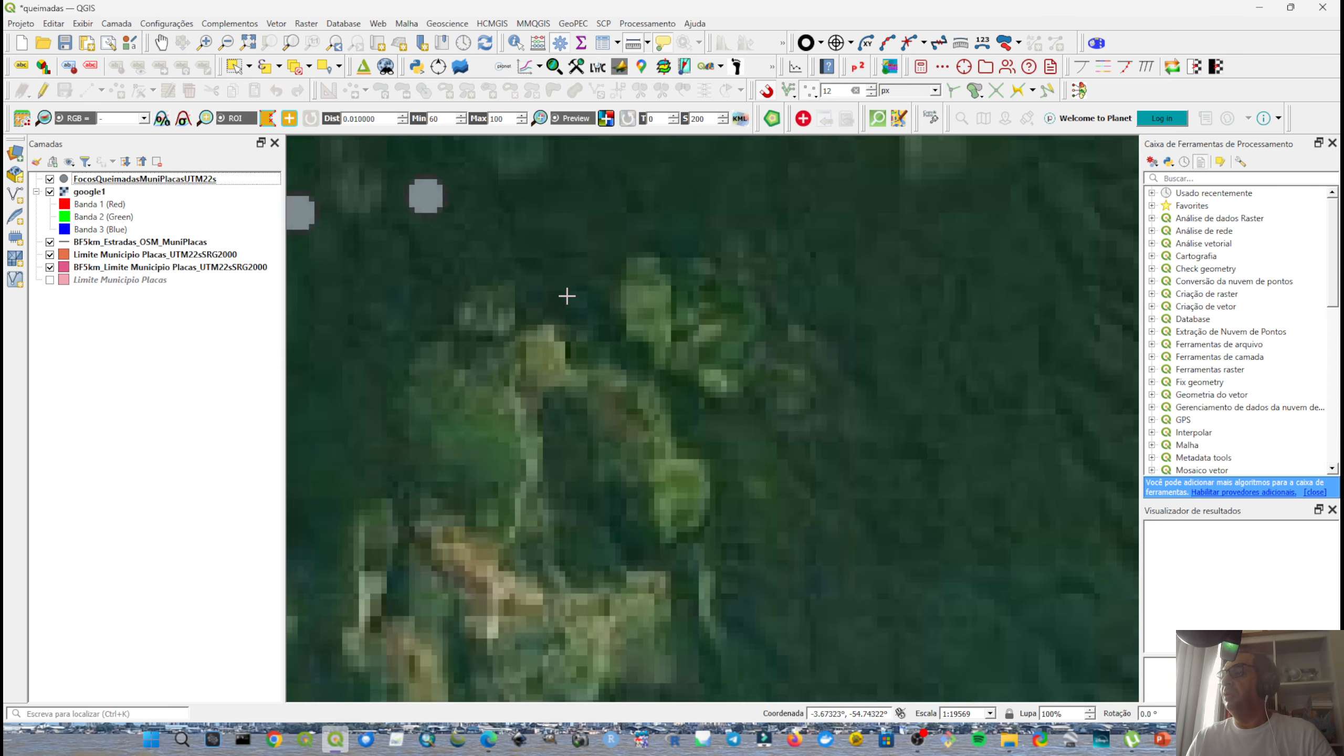
left_click_drag(514, 238, 564, 318)
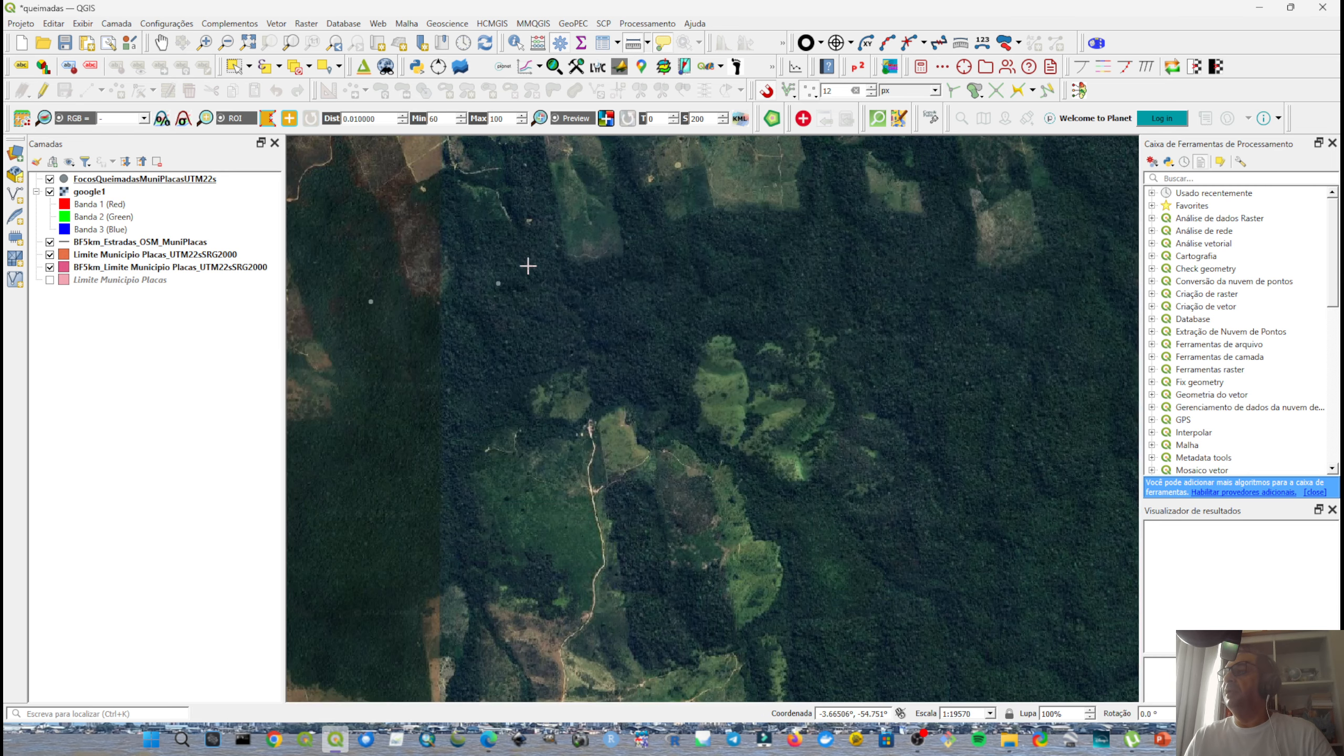
scroll(528, 267, "down", 1)
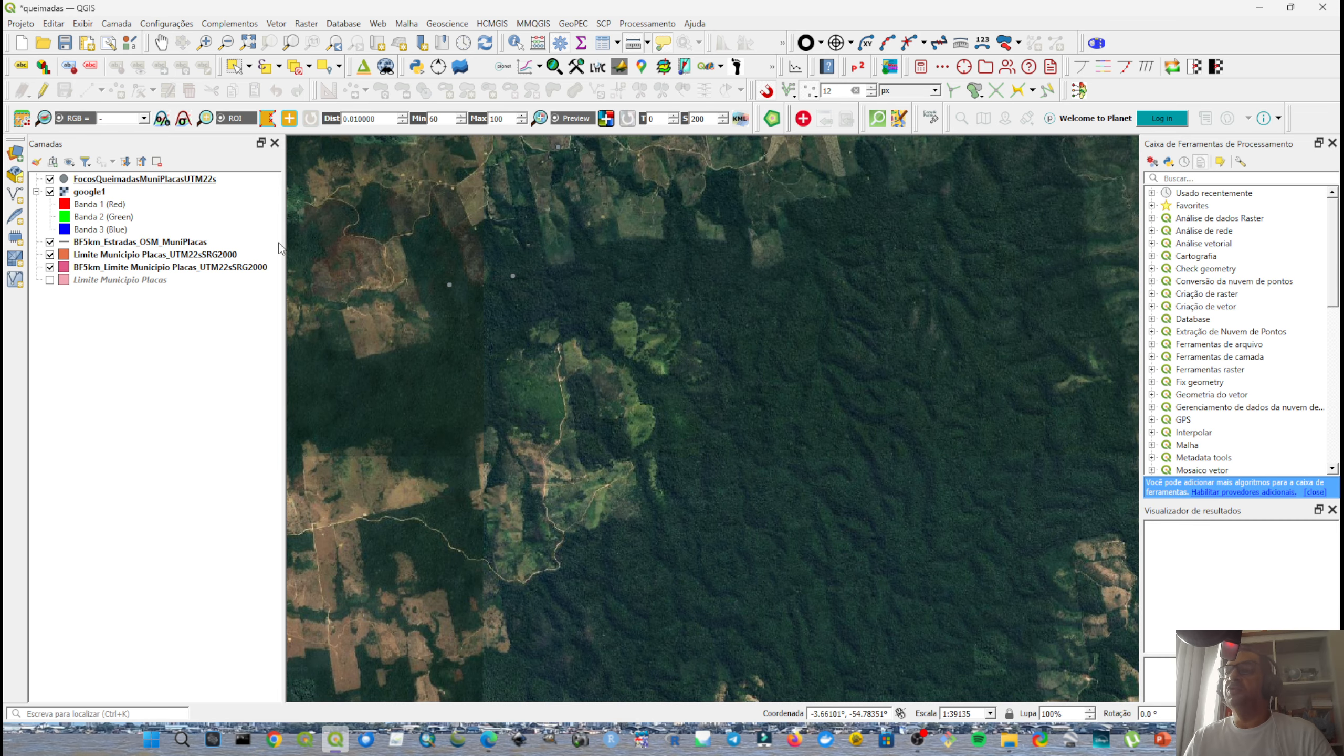
left_click_drag(104, 237, 128, 181)
Style the BF5km_Estradas_OSM_MuniPlacas roads as yellow lines with a width of 0.4 mm.
left_click(64, 181)
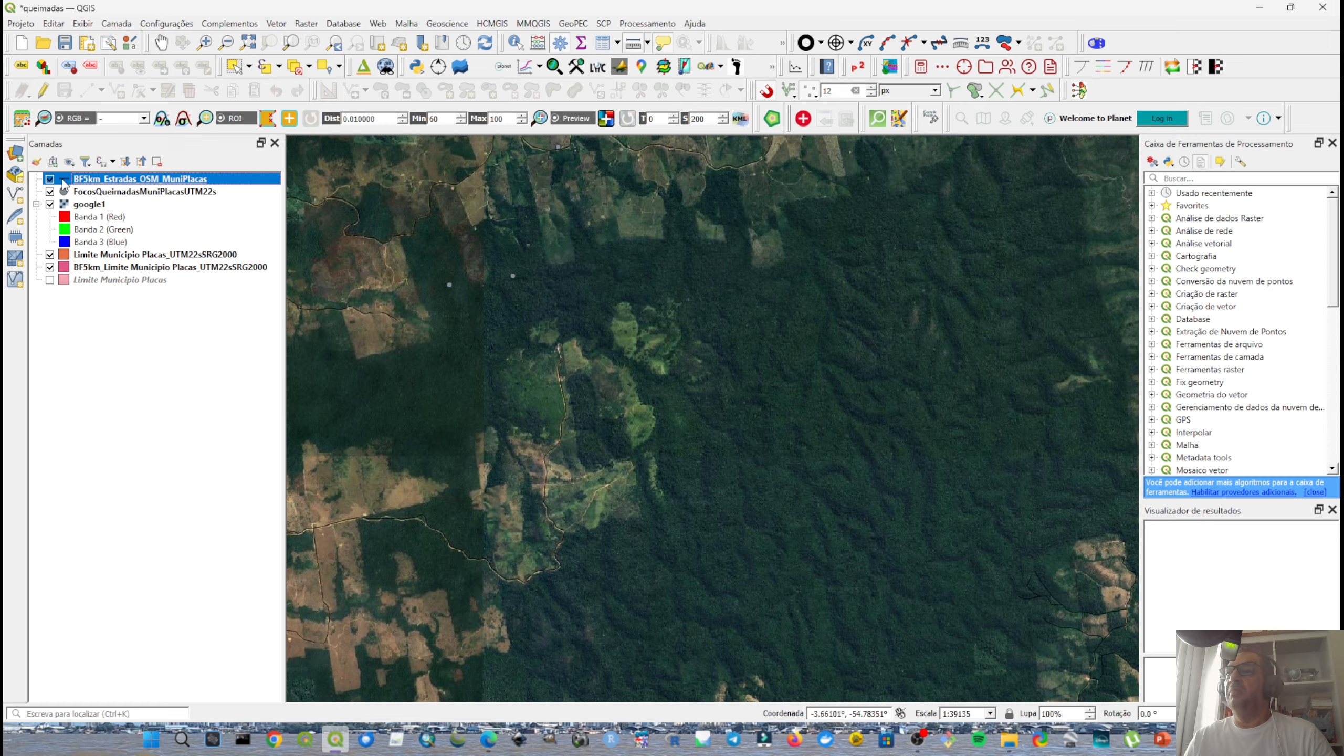
double_click(64, 183)
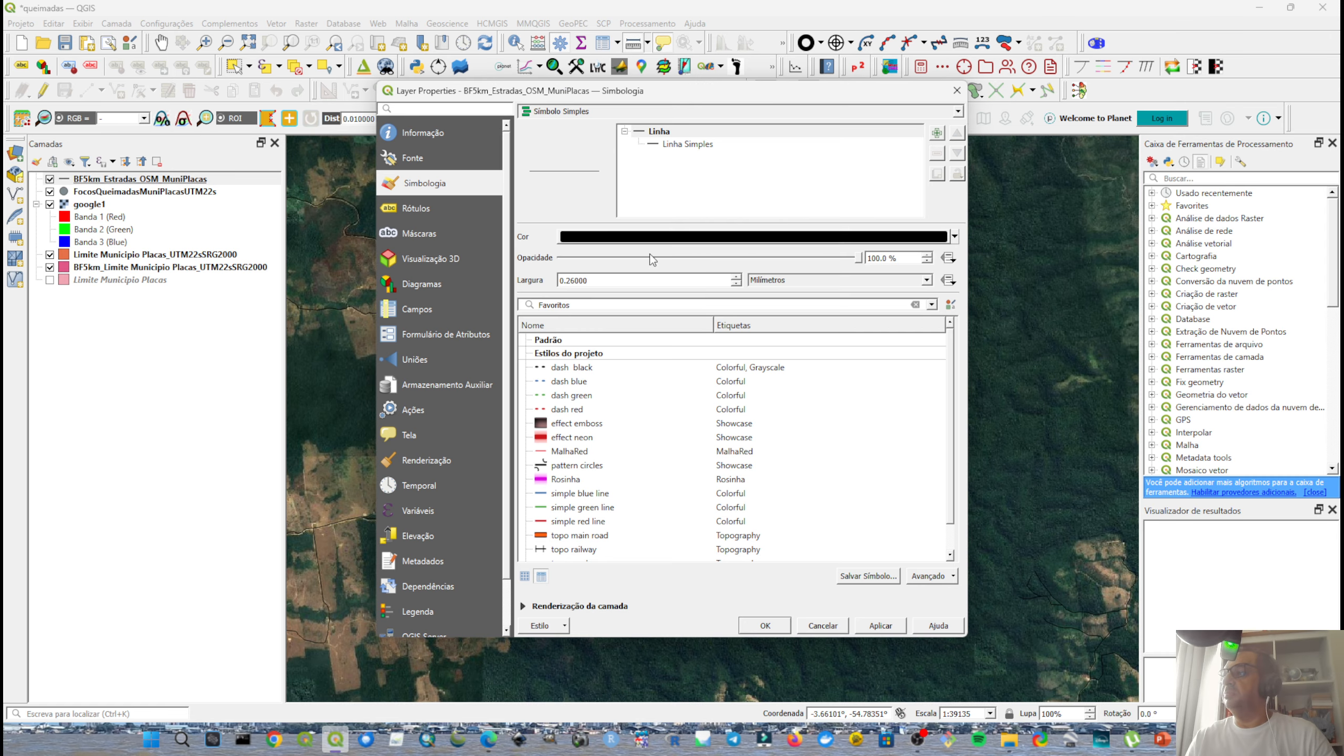
left_click(653, 239)
left_click(774, 469)
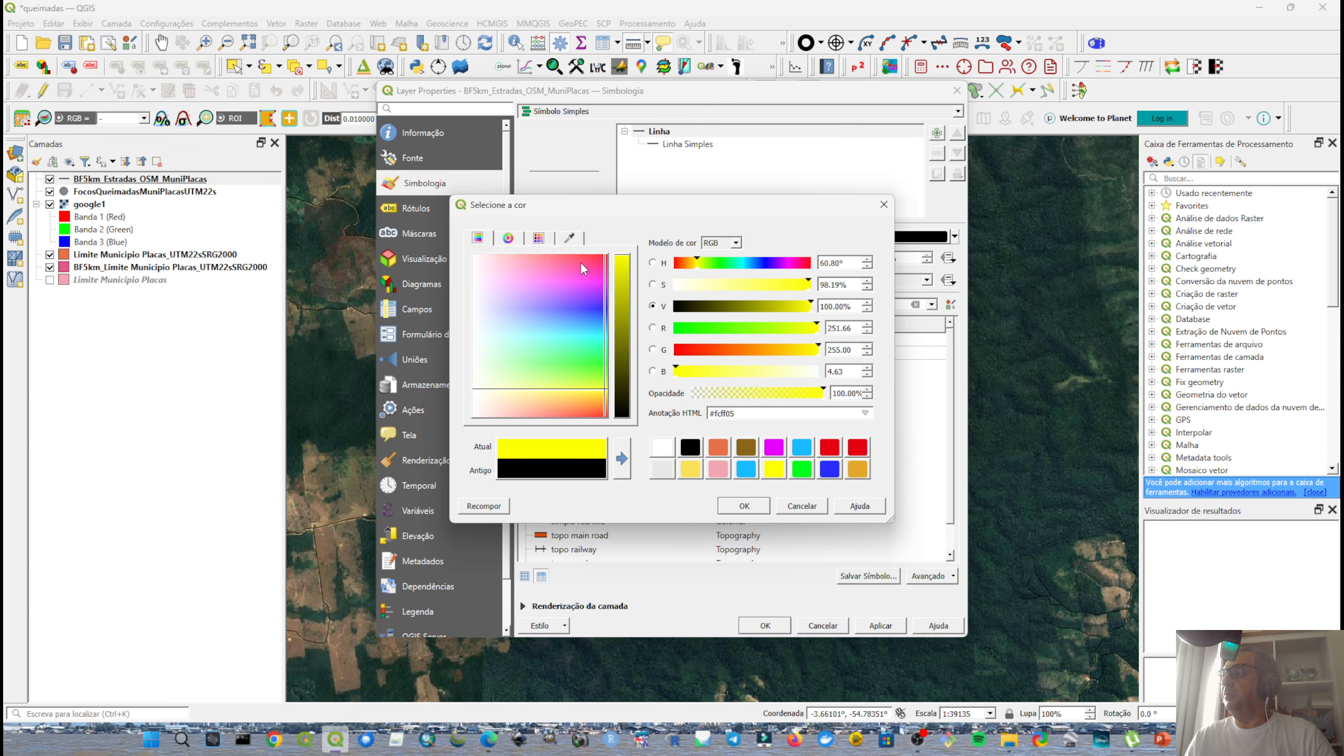
left_click(744, 507)
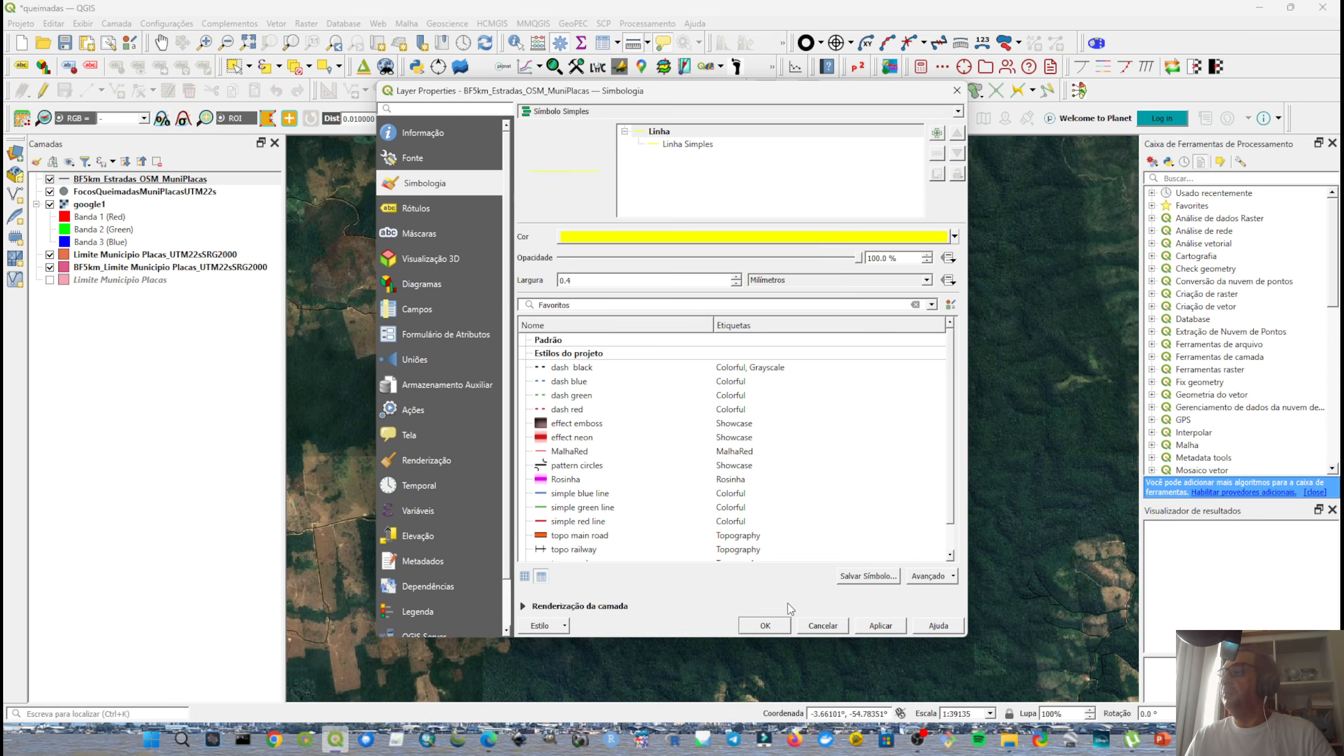
left_click(774, 630)
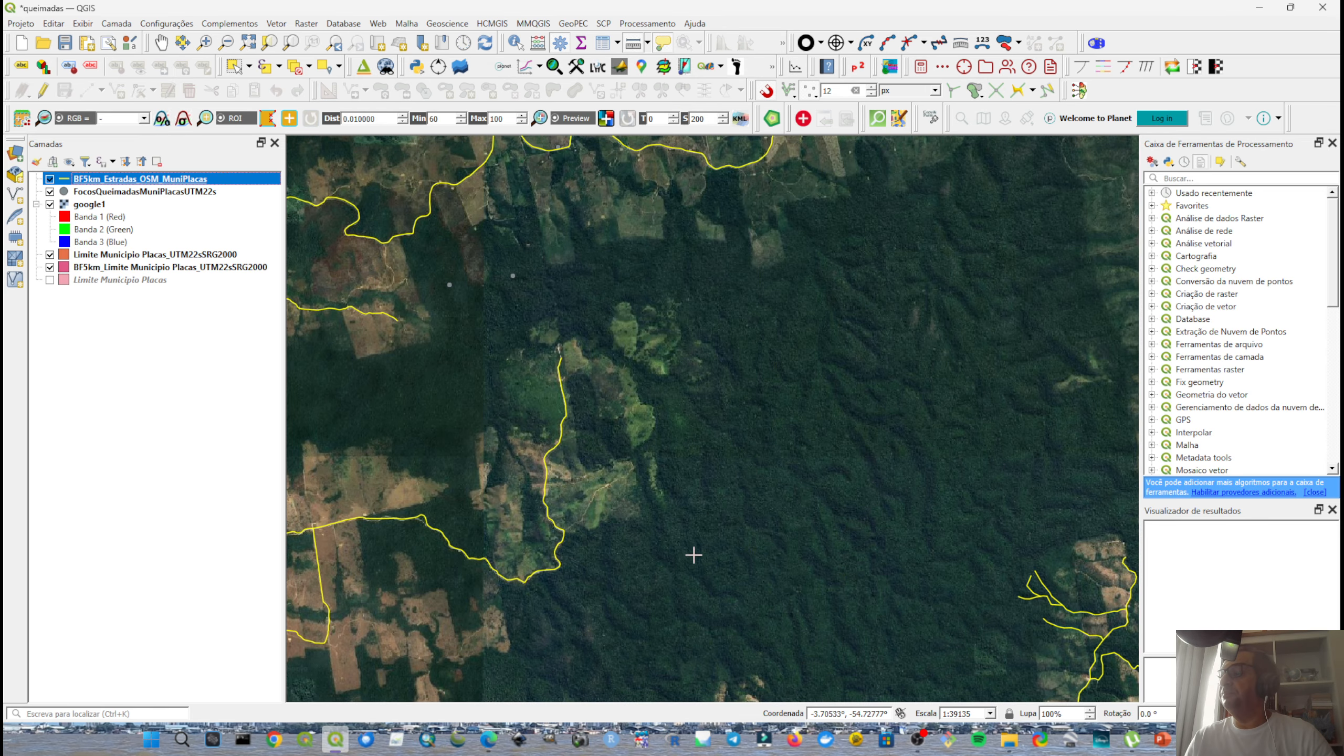
Compare the mapped OSM roads with the tracks and clearings in the Google imagery around the two nearby fire points.
scroll(445, 280, "up", 1)
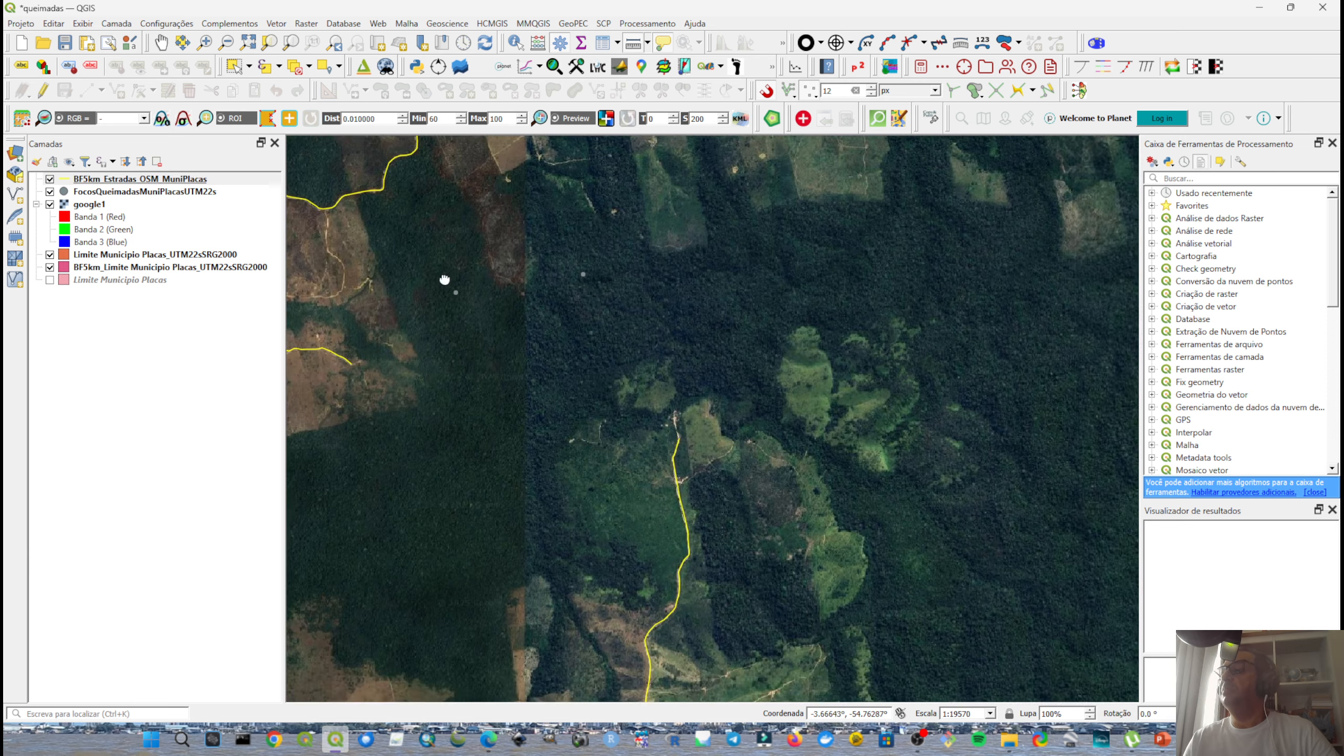
left_click_drag(445, 280, 486, 306)
scroll(535, 317, "down", 1)
left_click_drag(559, 267, 555, 323)
scroll(566, 309, "up", 2)
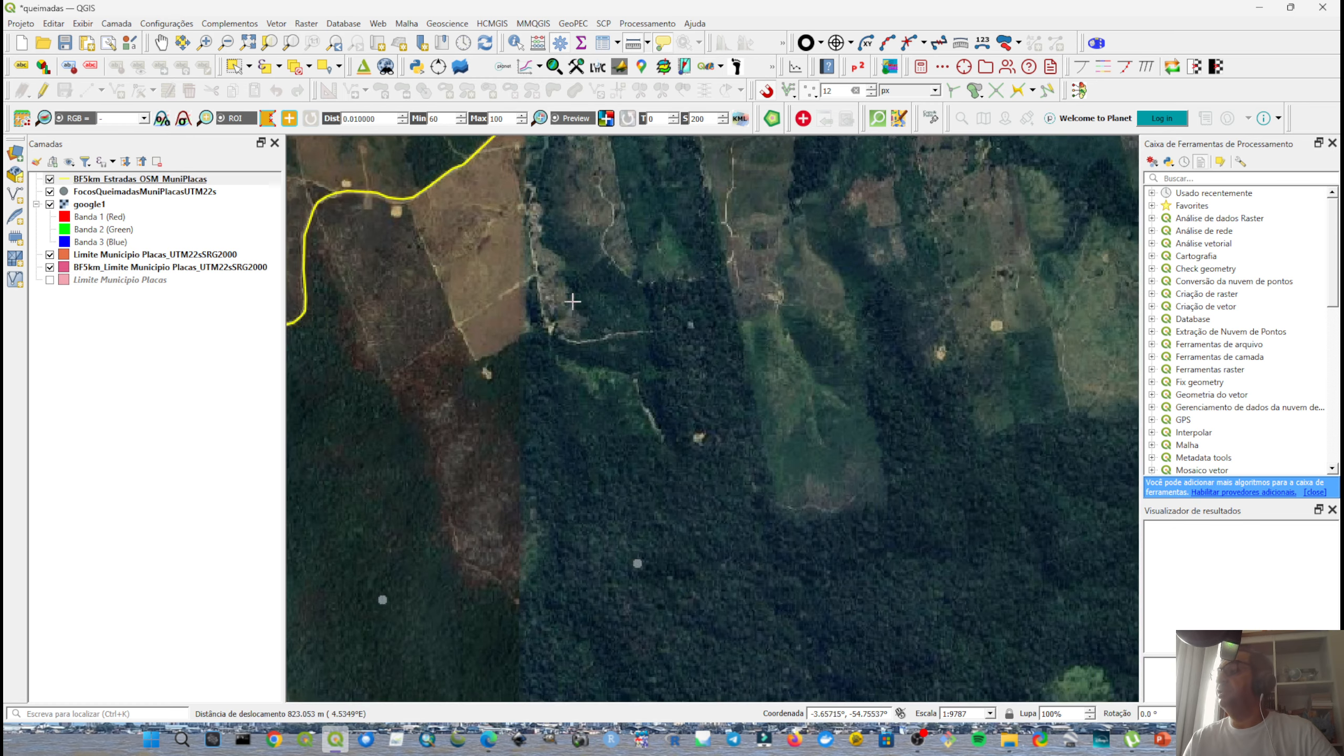
scroll(609, 339, "down", 1)
scroll(630, 381, "up", 1)
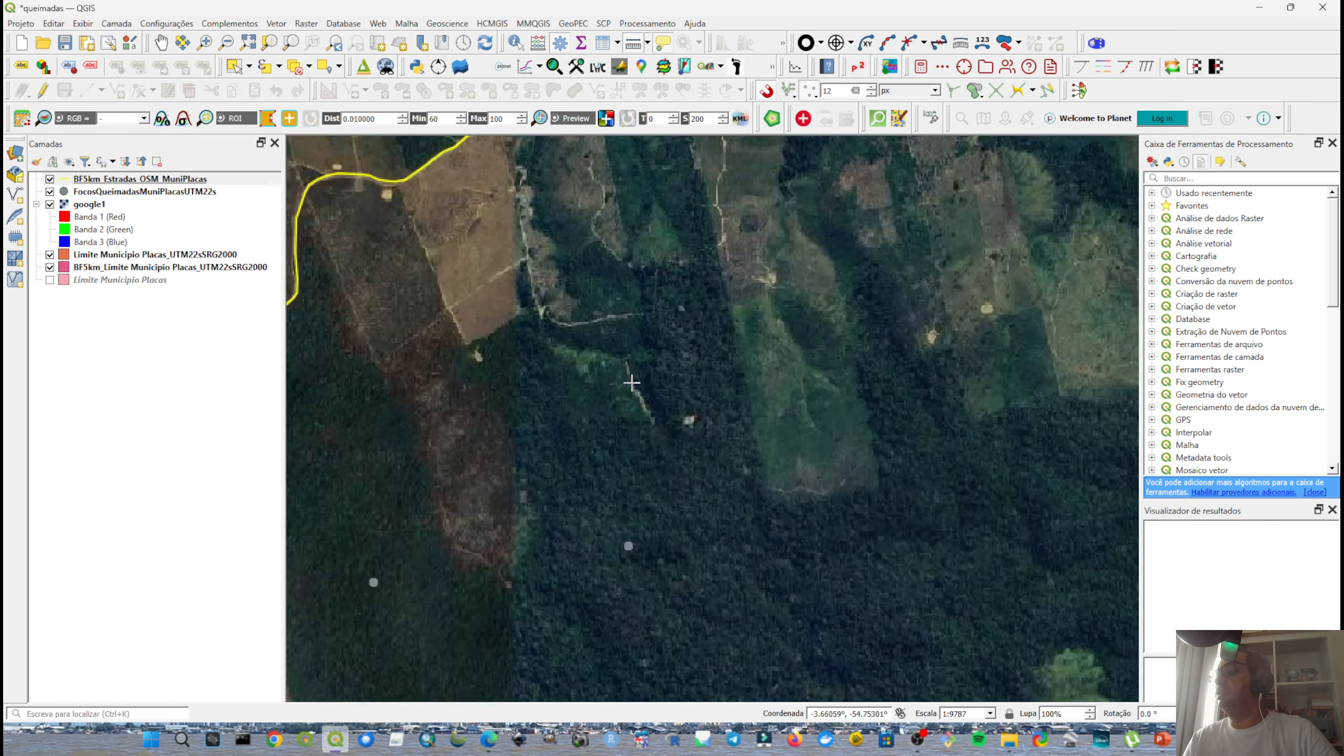
scroll(575, 329, "up", 1)
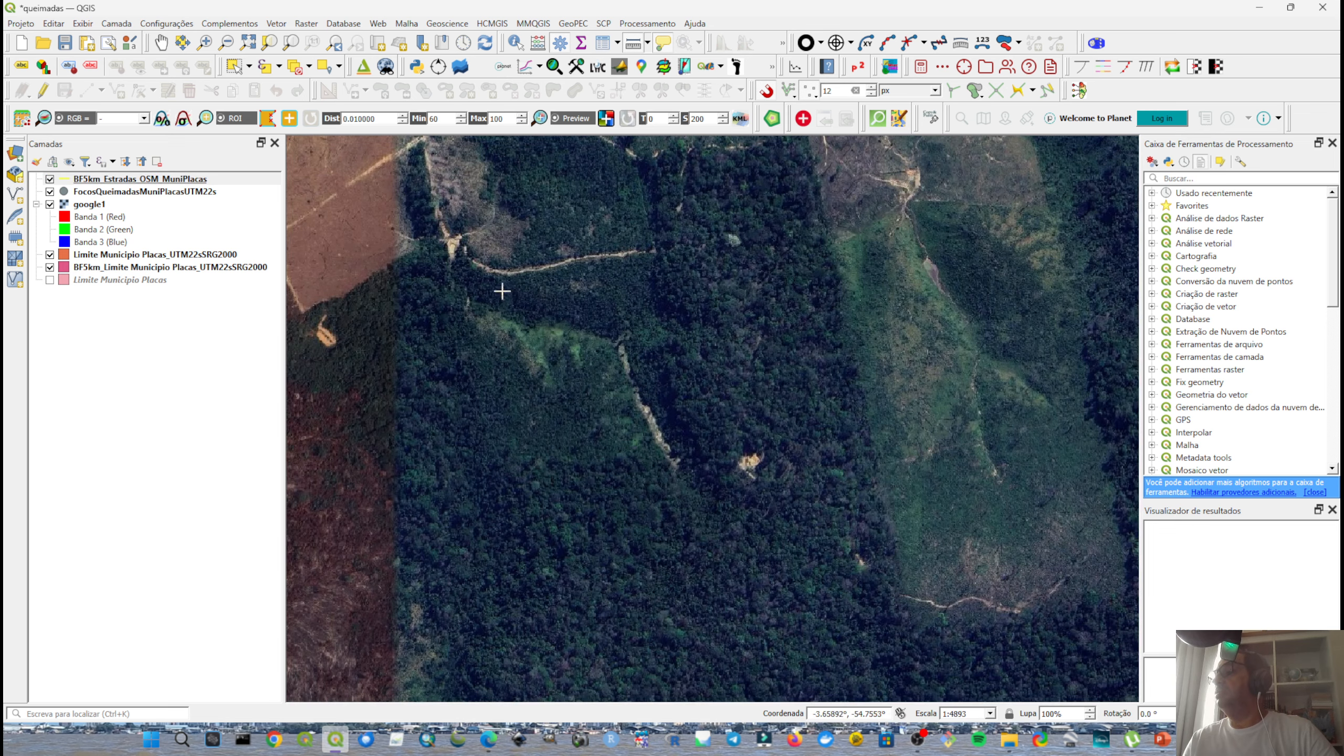
scroll(471, 390, "down", 1)
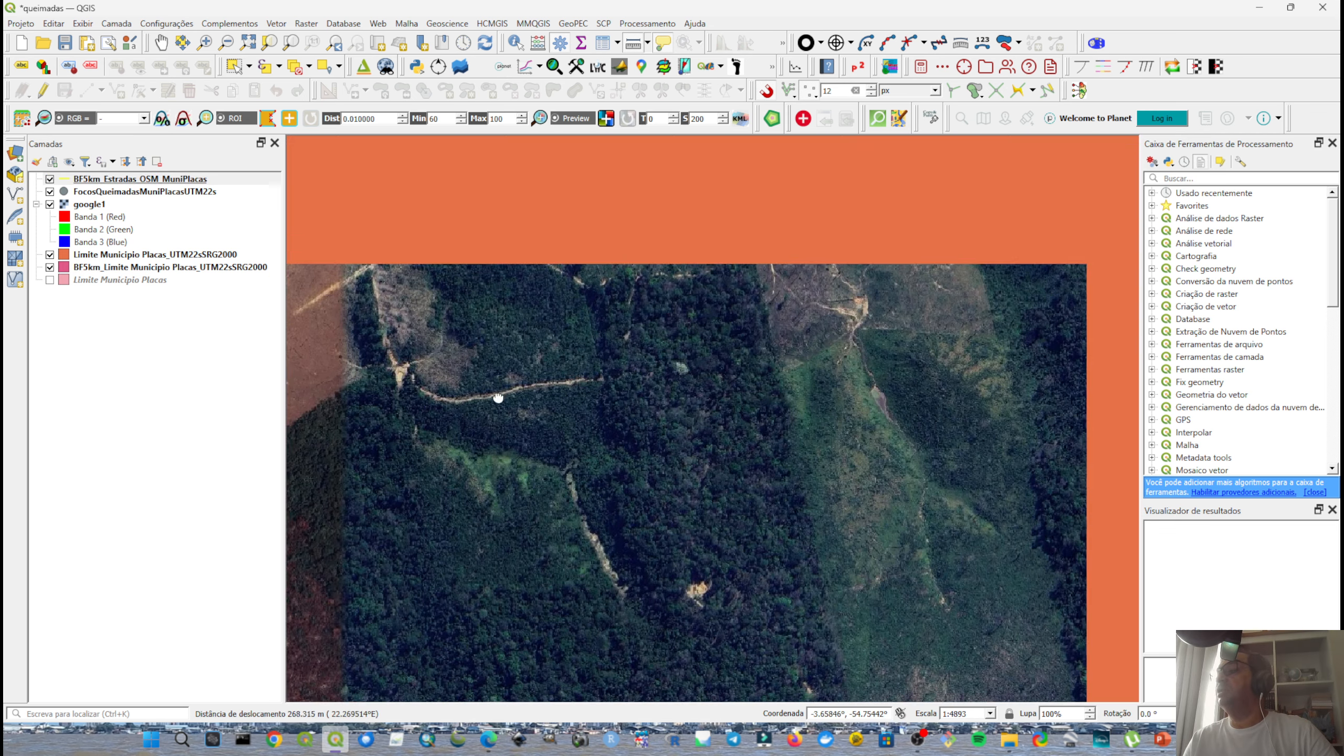
scroll(545, 432, "down", 2)
left_click_drag(573, 458, 519, 329)
scroll(584, 322, "down", 2)
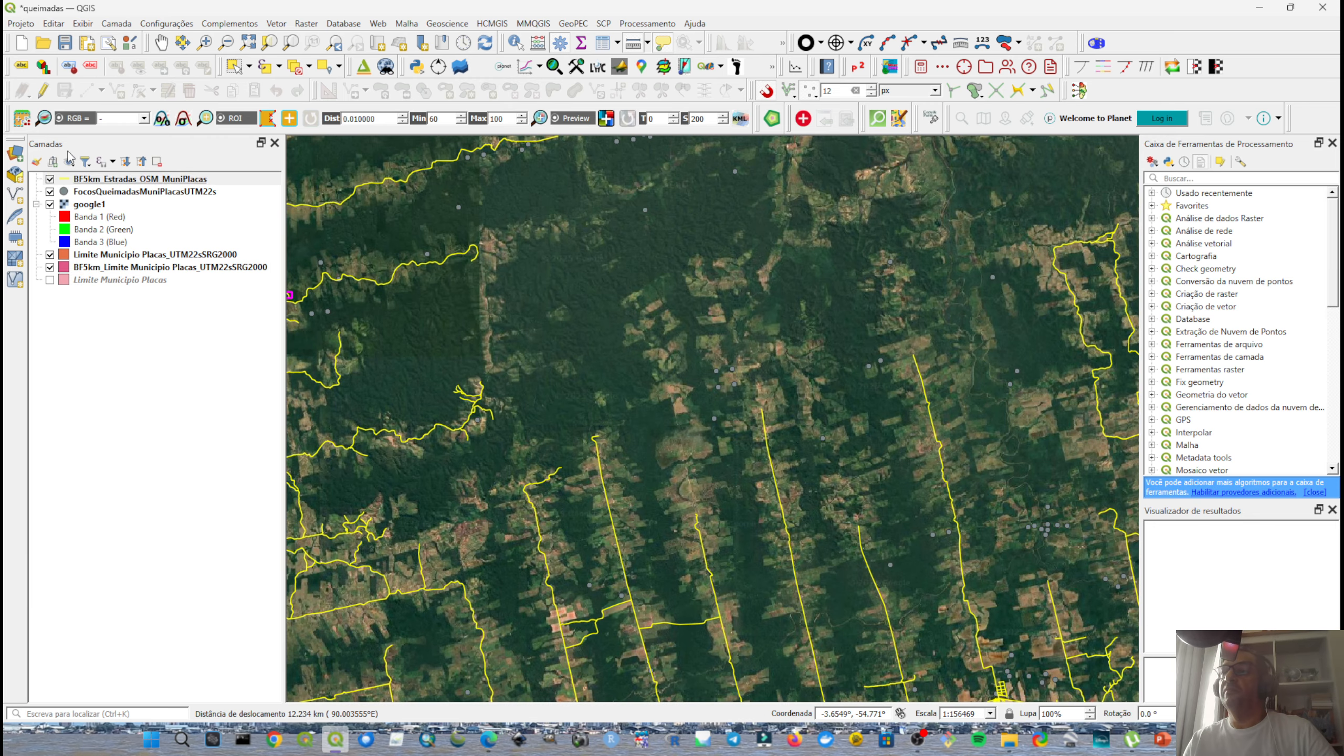
Apply the effect drop shadow marker style to the FocosQueimadasMuniPlacasUTM22s fire points.
left_click(65, 192)
double_click(66, 194)
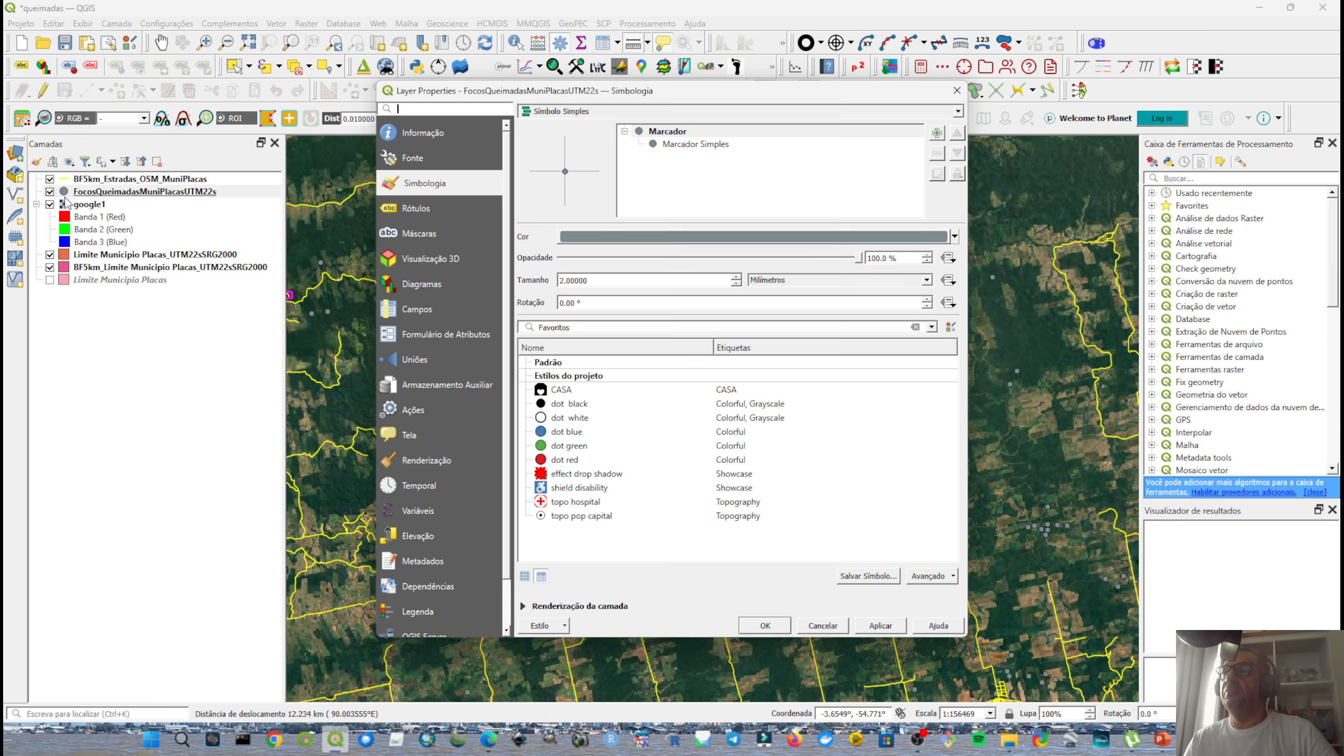
left_click(550, 471)
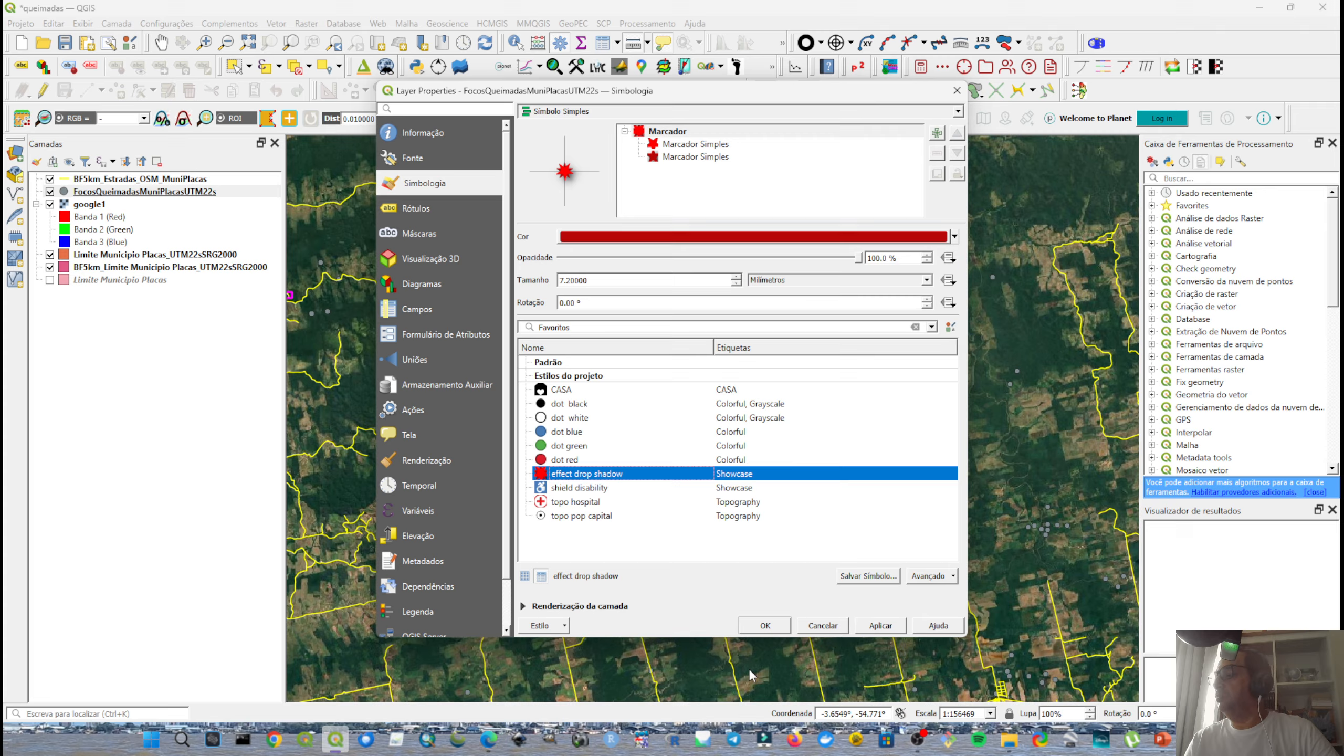
left_click(765, 626)
scroll(778, 543, "down", 1)
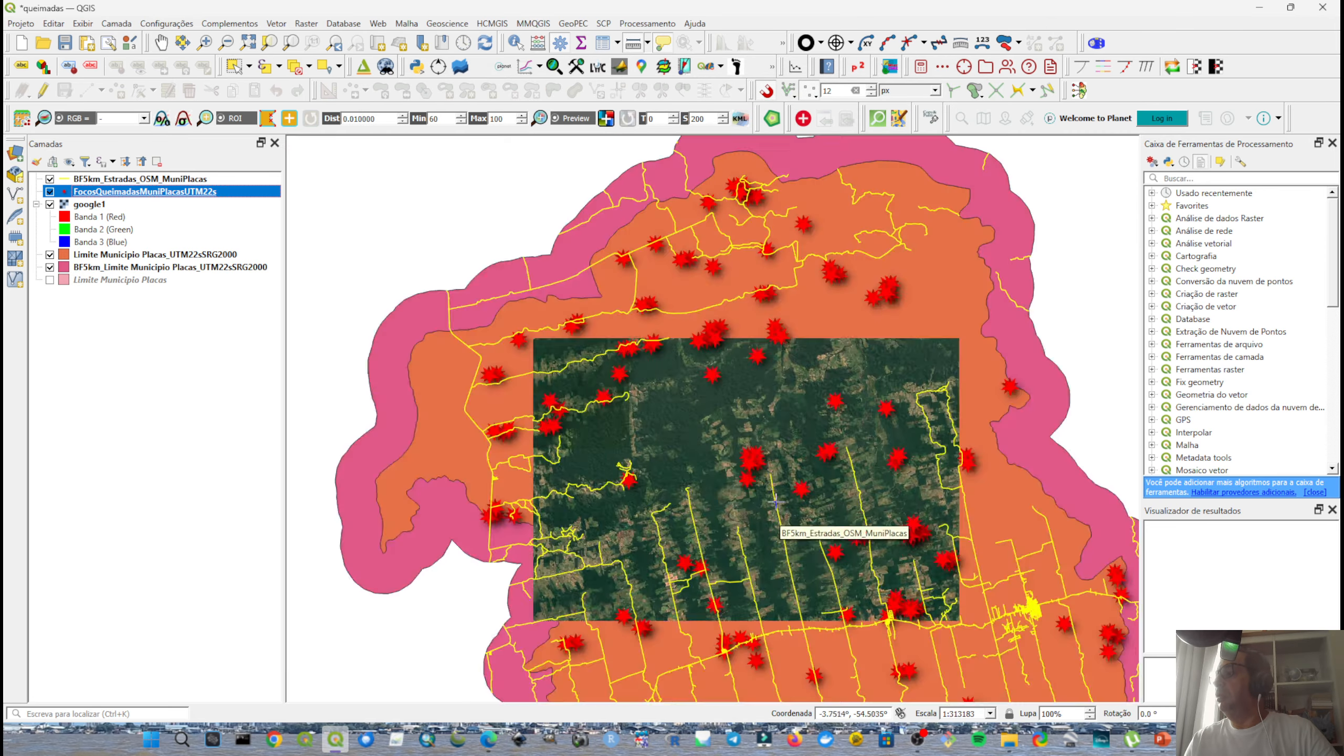
Examine the fire points in the northern forest area against the clearings in the Google imagery.
scroll(762, 443, "up", 2)
left_click_drag(660, 325, 641, 466)
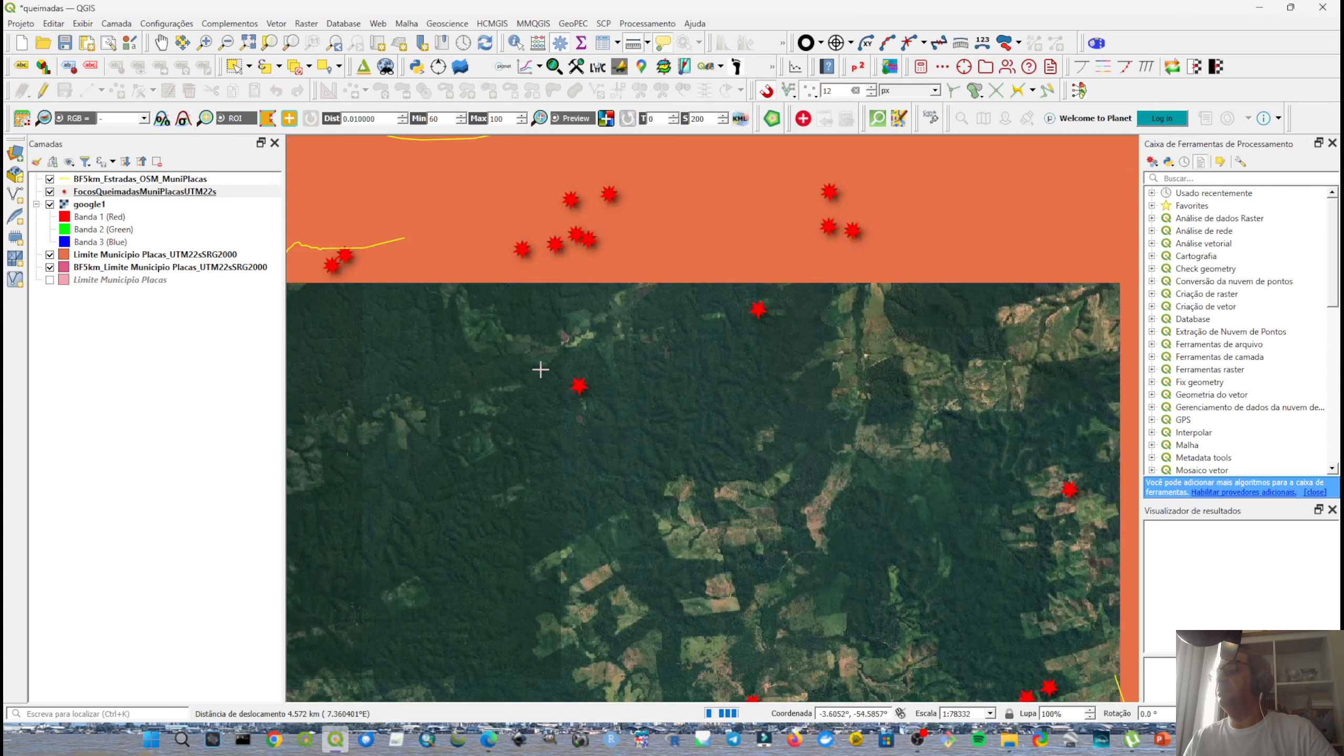
scroll(549, 372, "up", 1)
left_click_drag(549, 372, 579, 421)
scroll(635, 425, "up", 1)
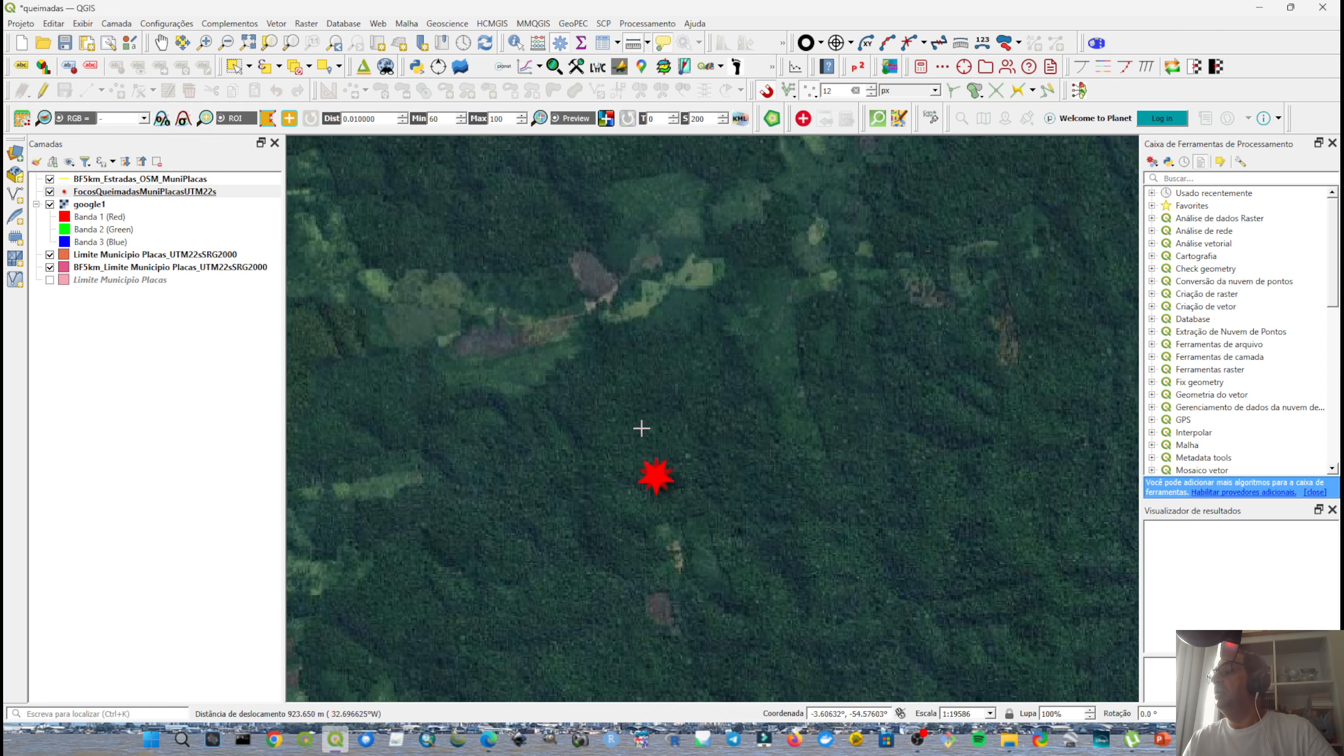
scroll(641, 434, "down", 1)
left_click_drag(683, 340, 604, 465)
left_click_drag(593, 383, 781, 308)
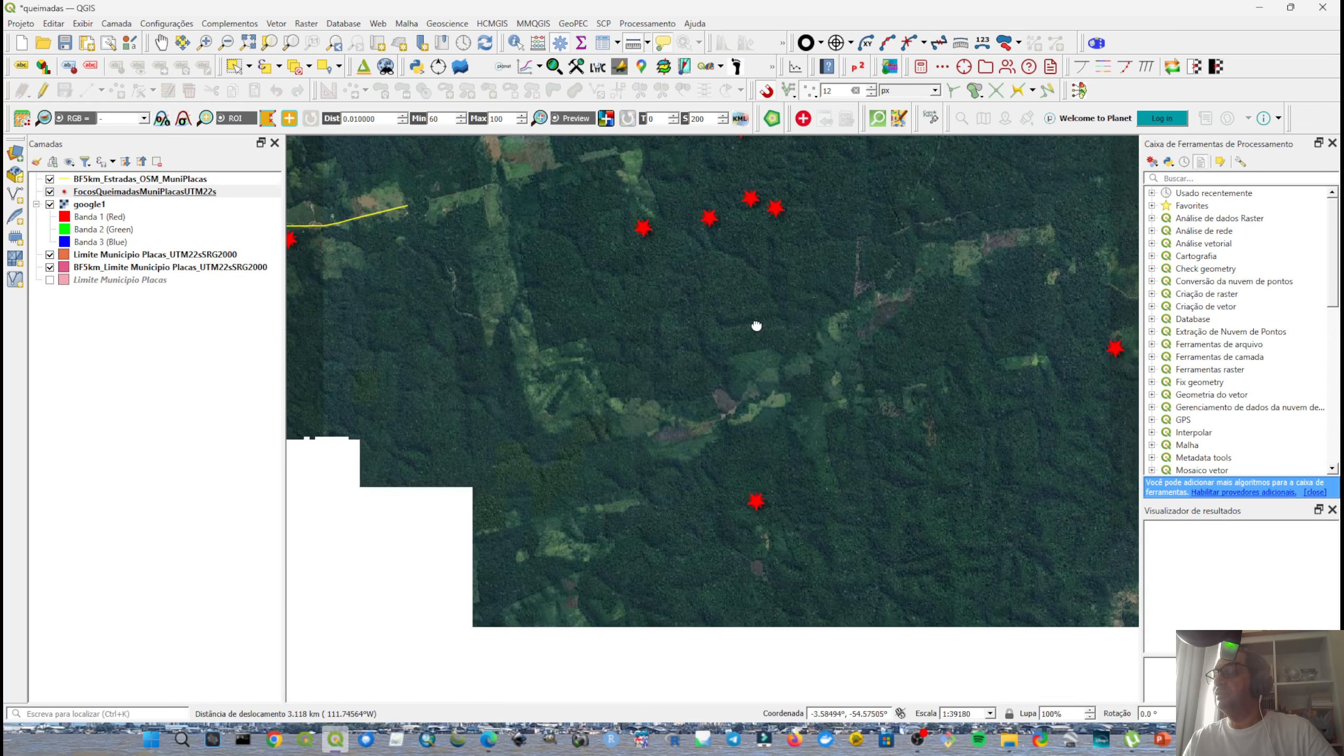
scroll(600, 397, "down", 1)
left_click_drag(759, 444, 429, 414)
left_click_drag(664, 428, 485, 424)
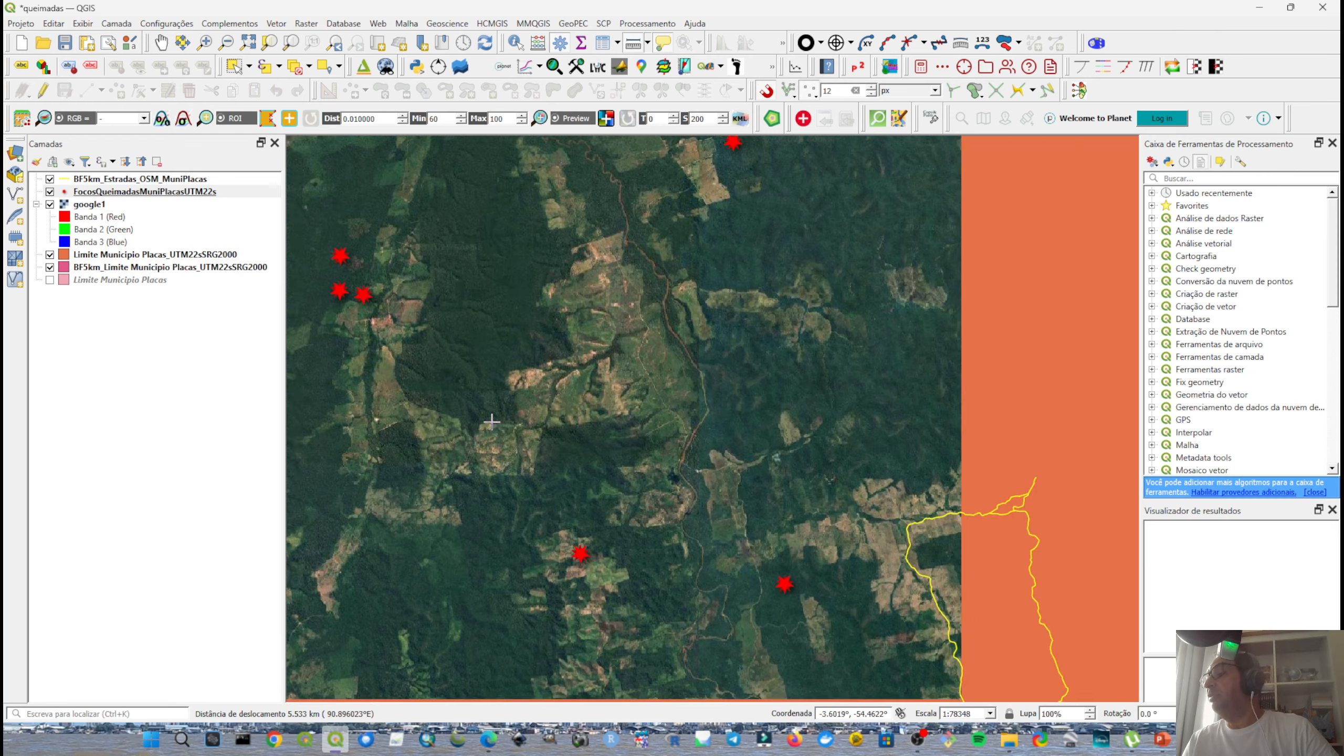
Inspect the clearings and unmapped tracks in the imagery from the winding watercourse south to the fire points beside the mapped road's end.
scroll(583, 314, "down", 1)
scroll(613, 311, "up", 2)
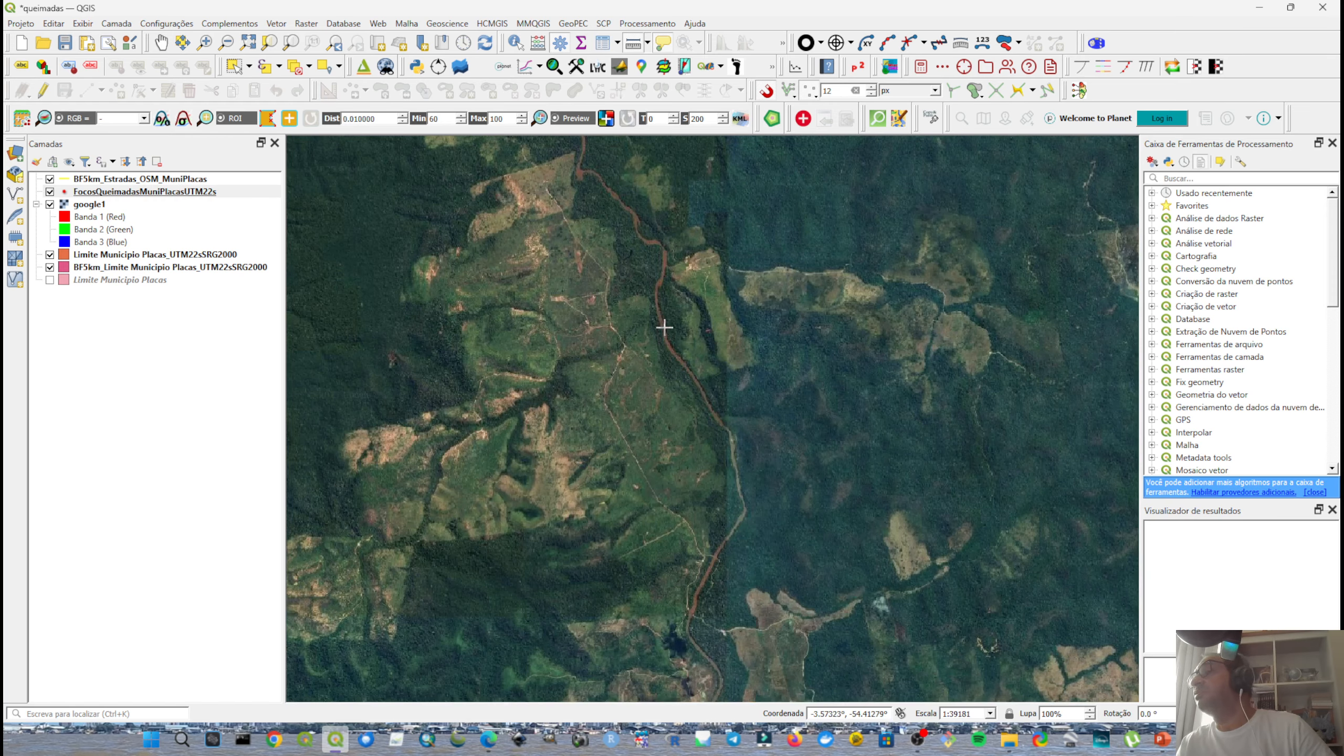
scroll(630, 411, "down", 1)
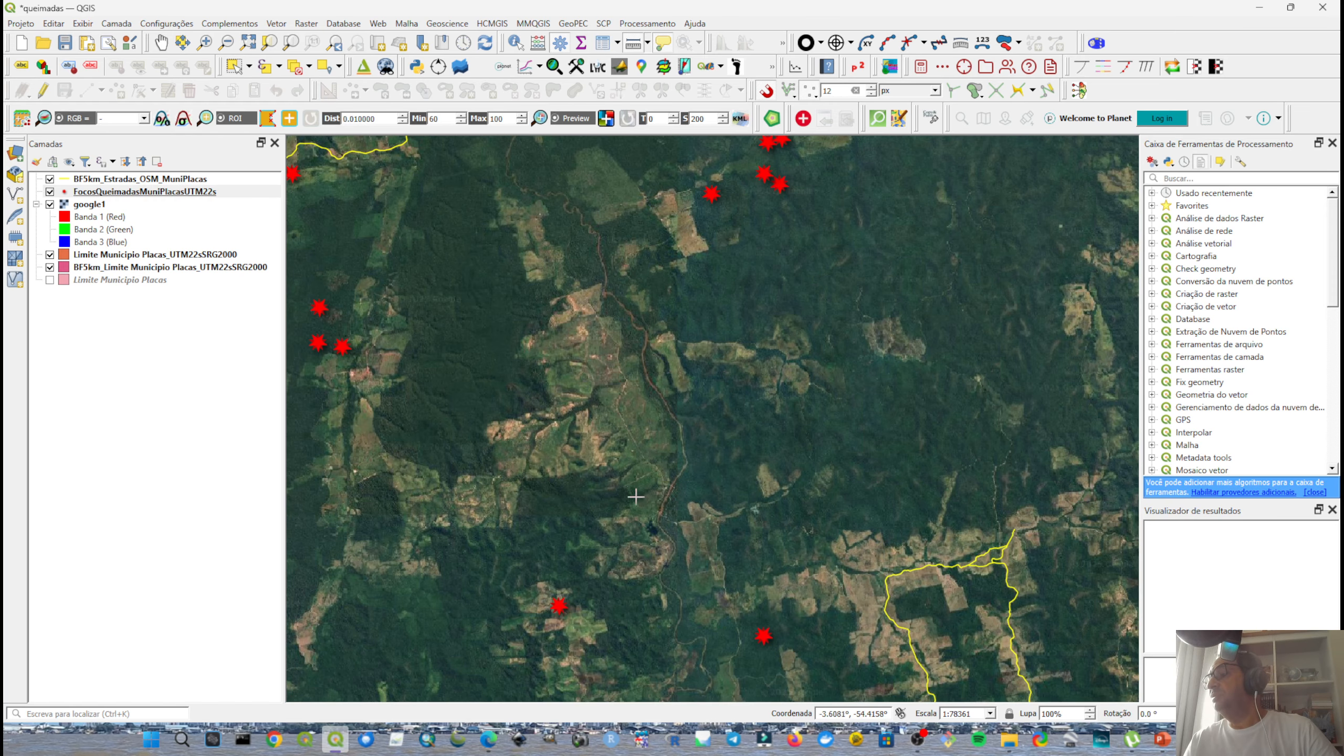
scroll(649, 454, "up", 1)
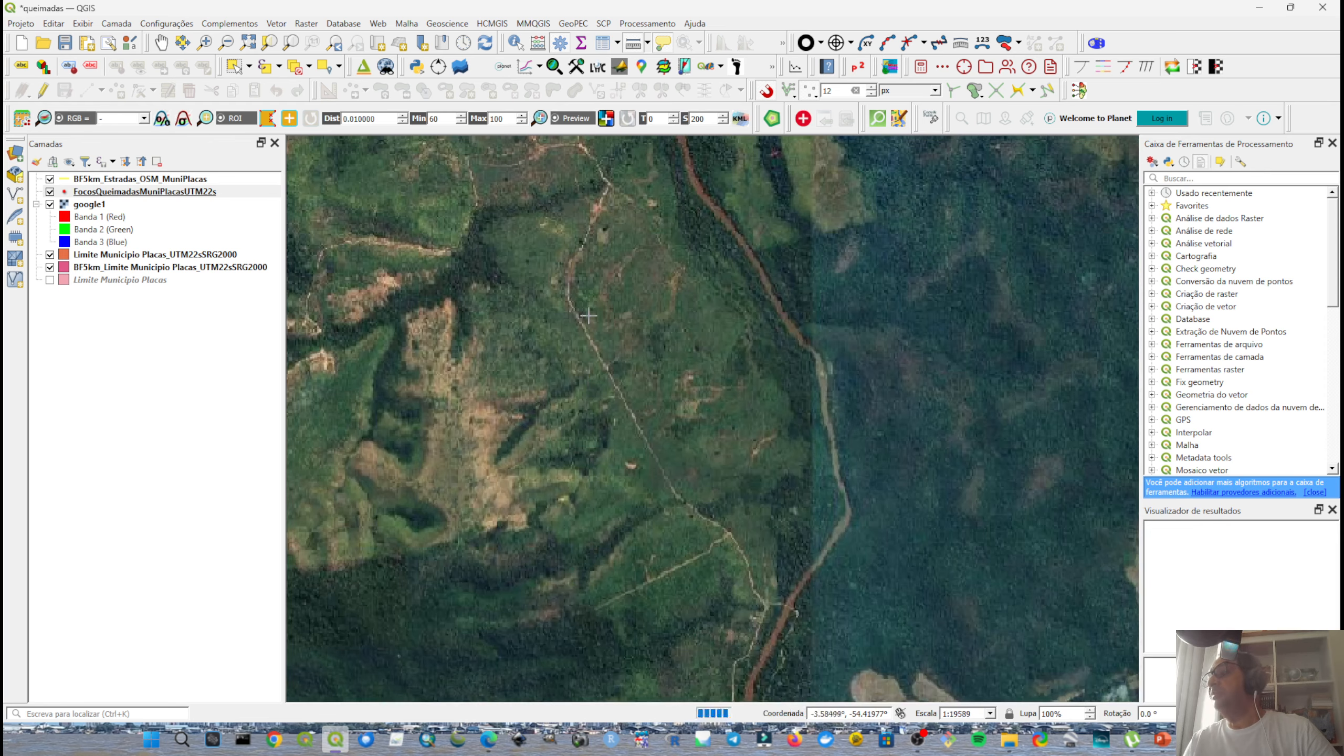
scroll(625, 469, "down", 1)
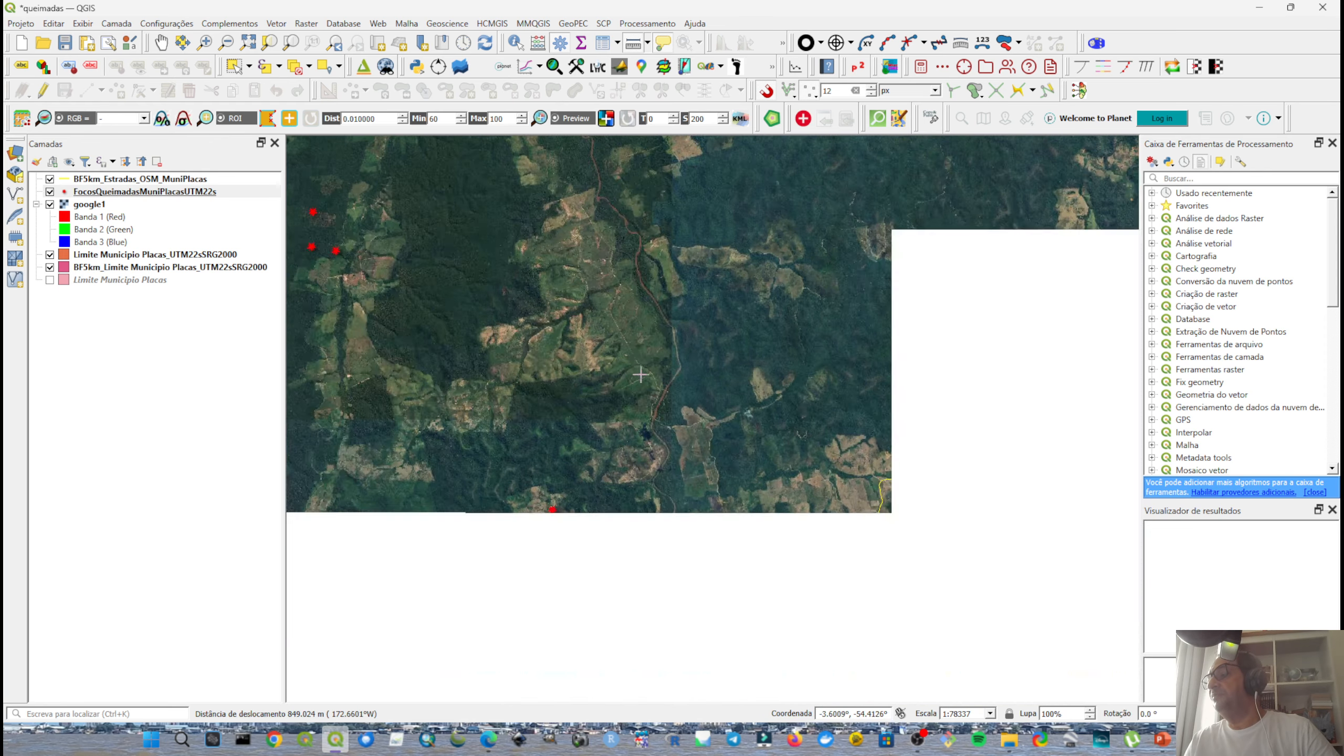
left_click_drag(591, 457, 591, 365)
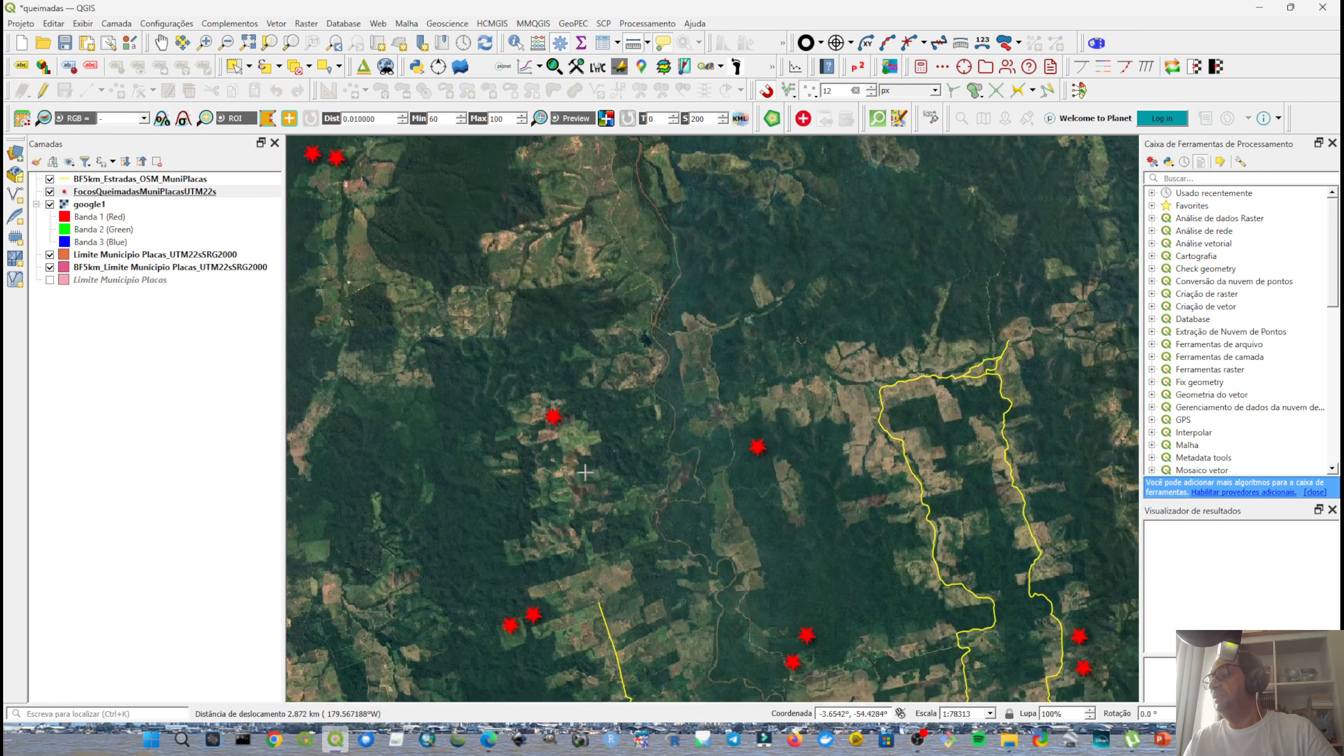
left_click_drag(585, 473, 583, 344)
scroll(558, 392, "up", 1)
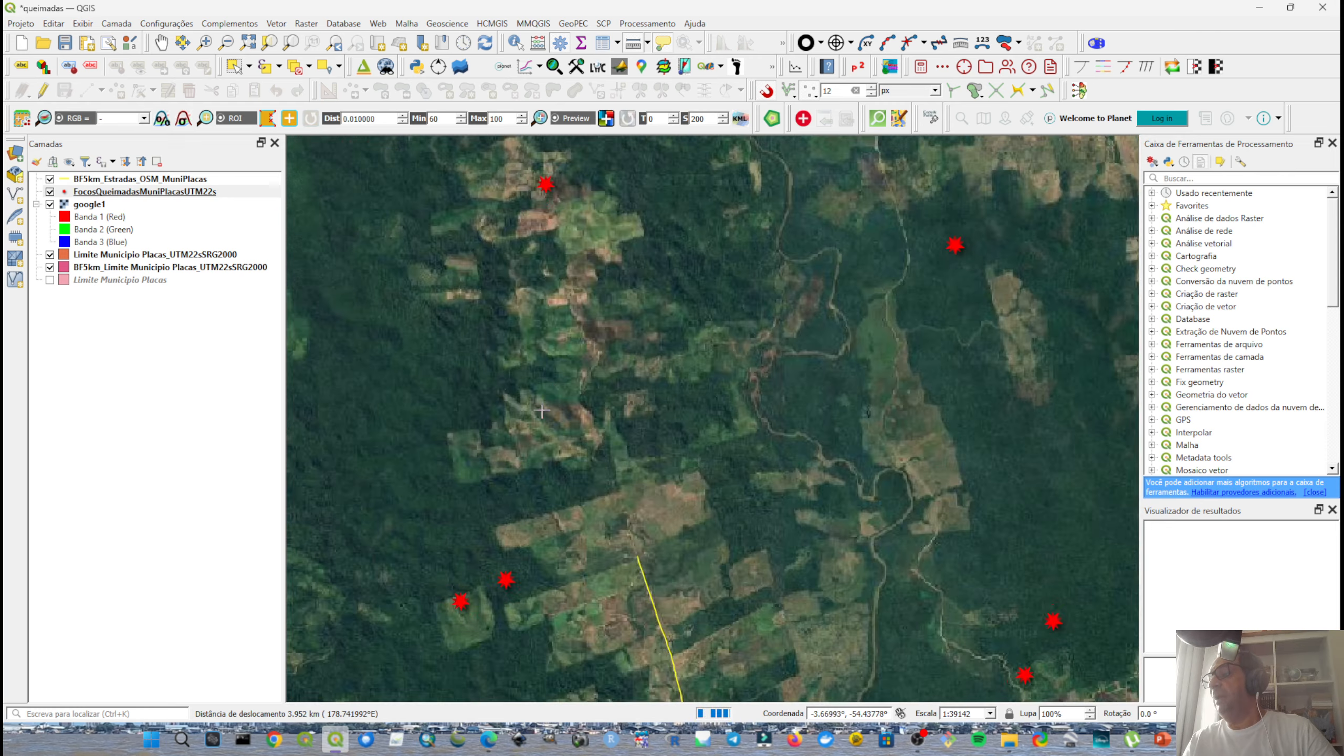
scroll(608, 449, "up", 1)
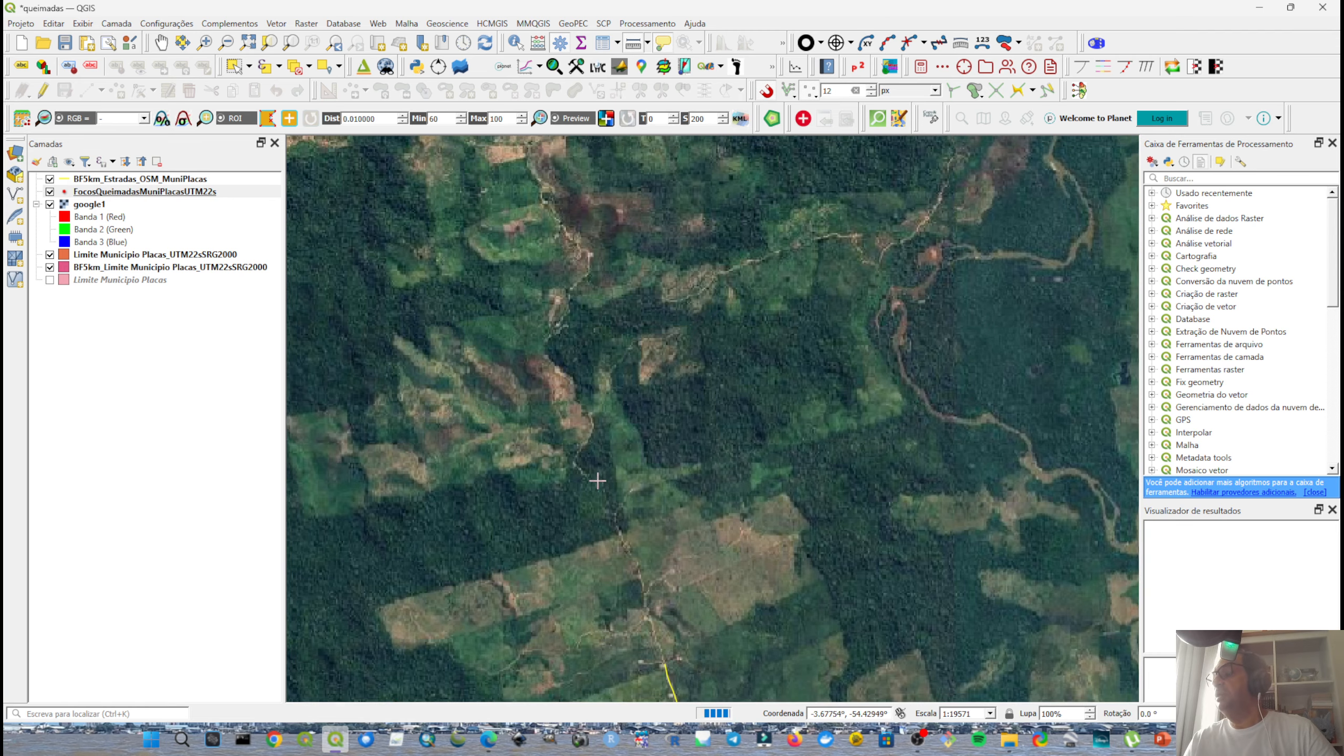
left_click_drag(601, 471, 551, 295)
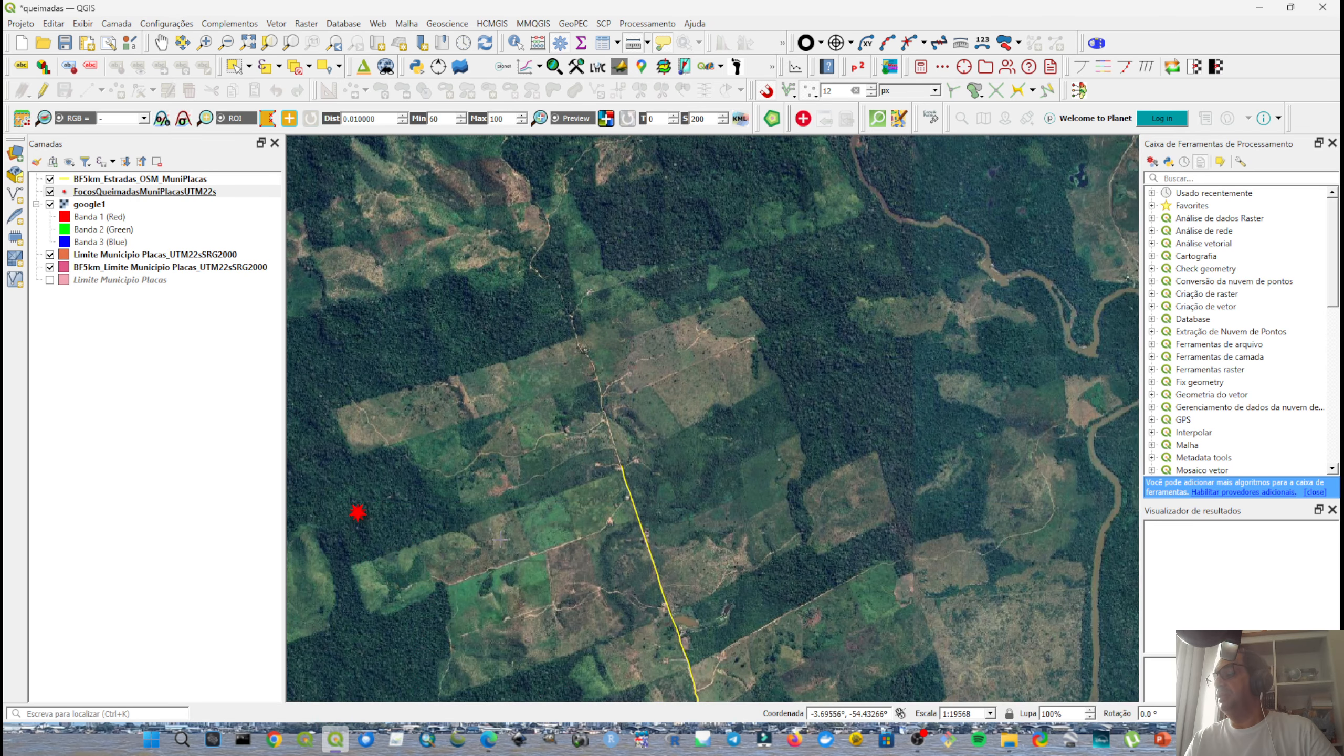
left_click_drag(450, 556, 560, 340)
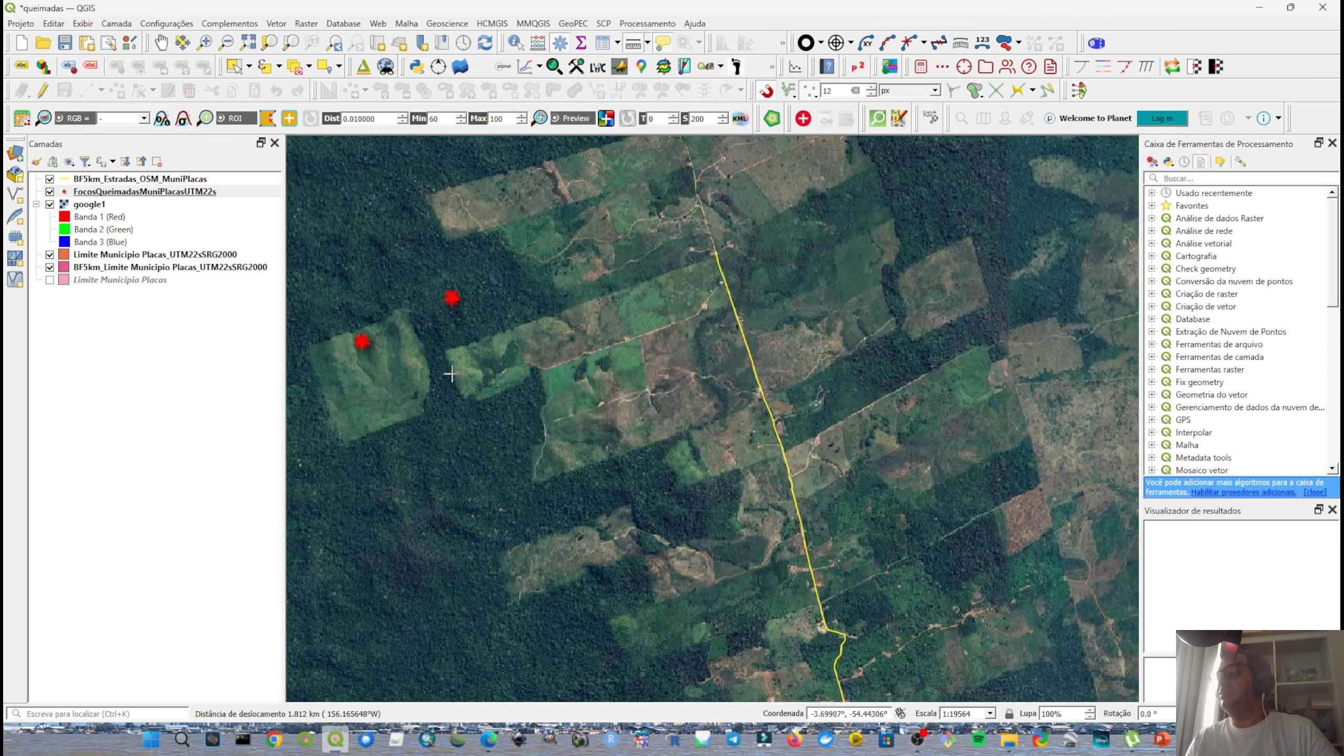
Examine the pair of fire points near the river and the isolated fire point in the northeastern forest over the imagery.
scroll(653, 371, "down", 1)
left_click_drag(715, 419, 323, 416)
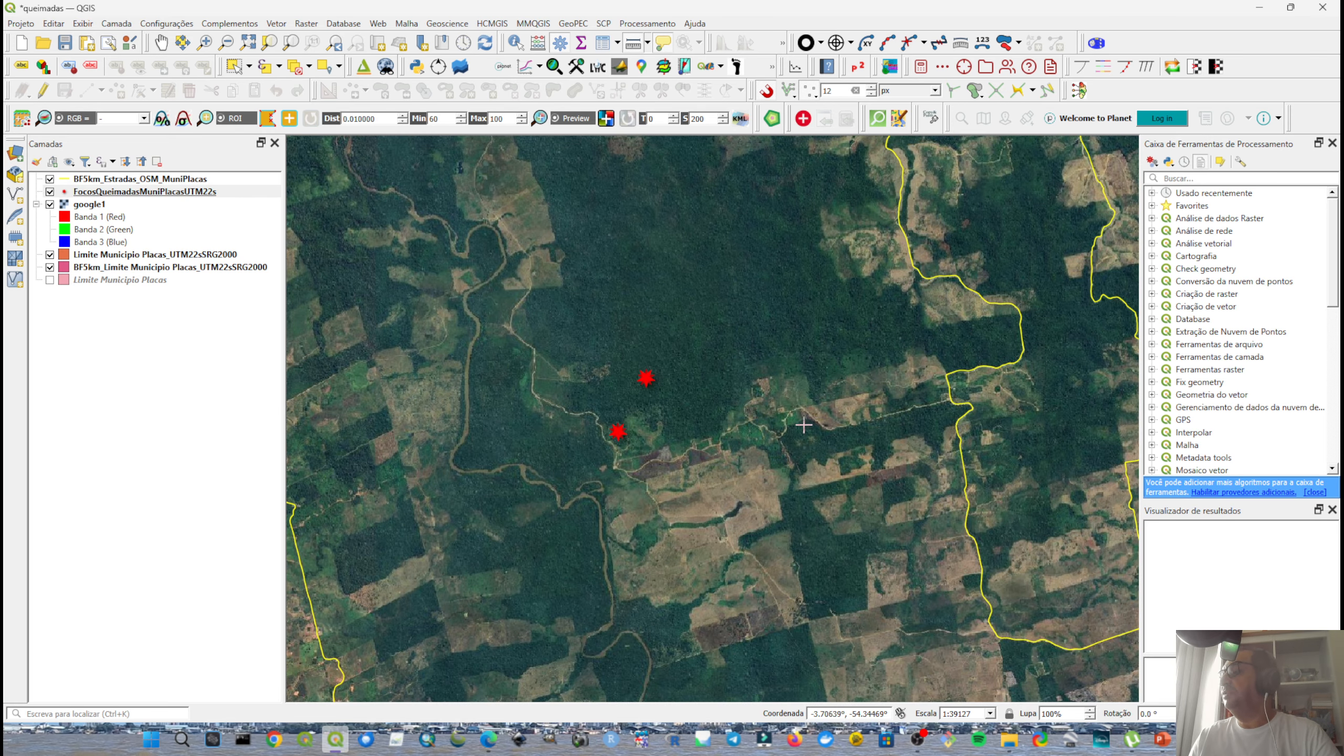
mouse_move(647, 377)
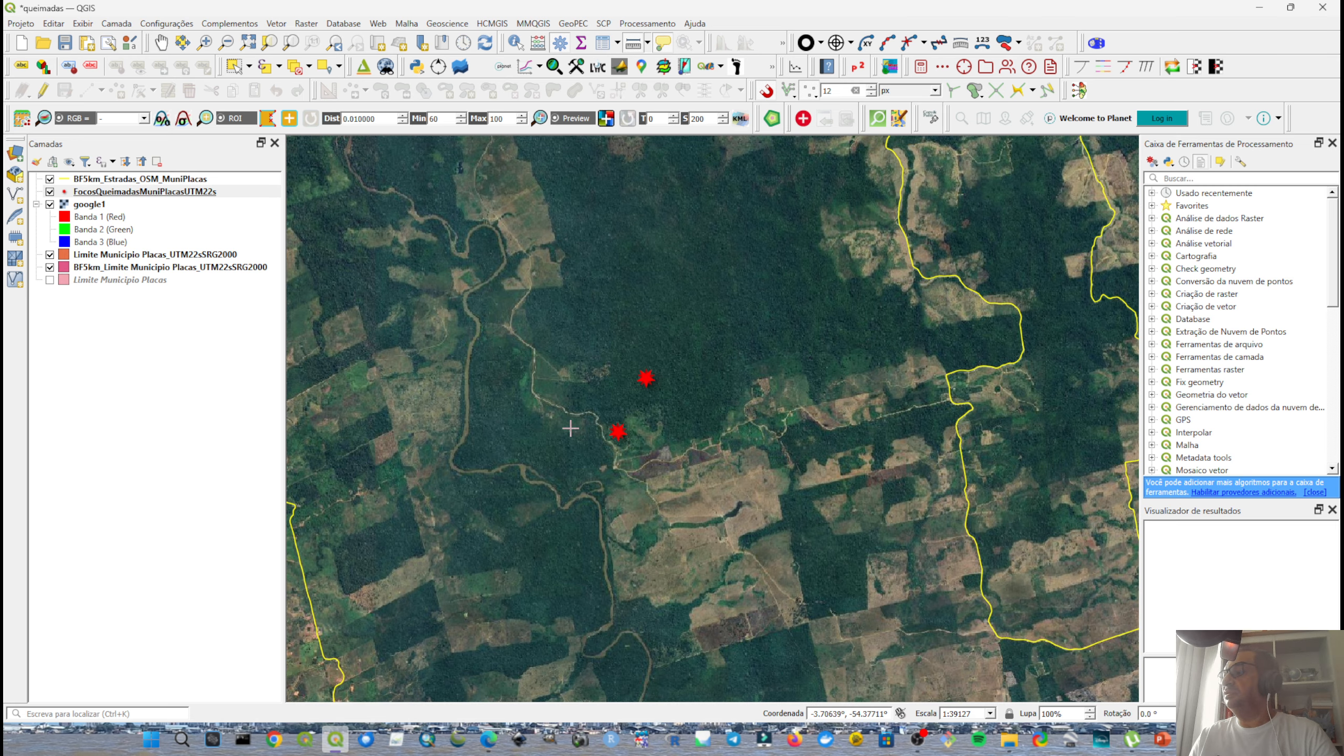
scroll(909, 409, "down", 1)
scroll(909, 409, "down", 1)
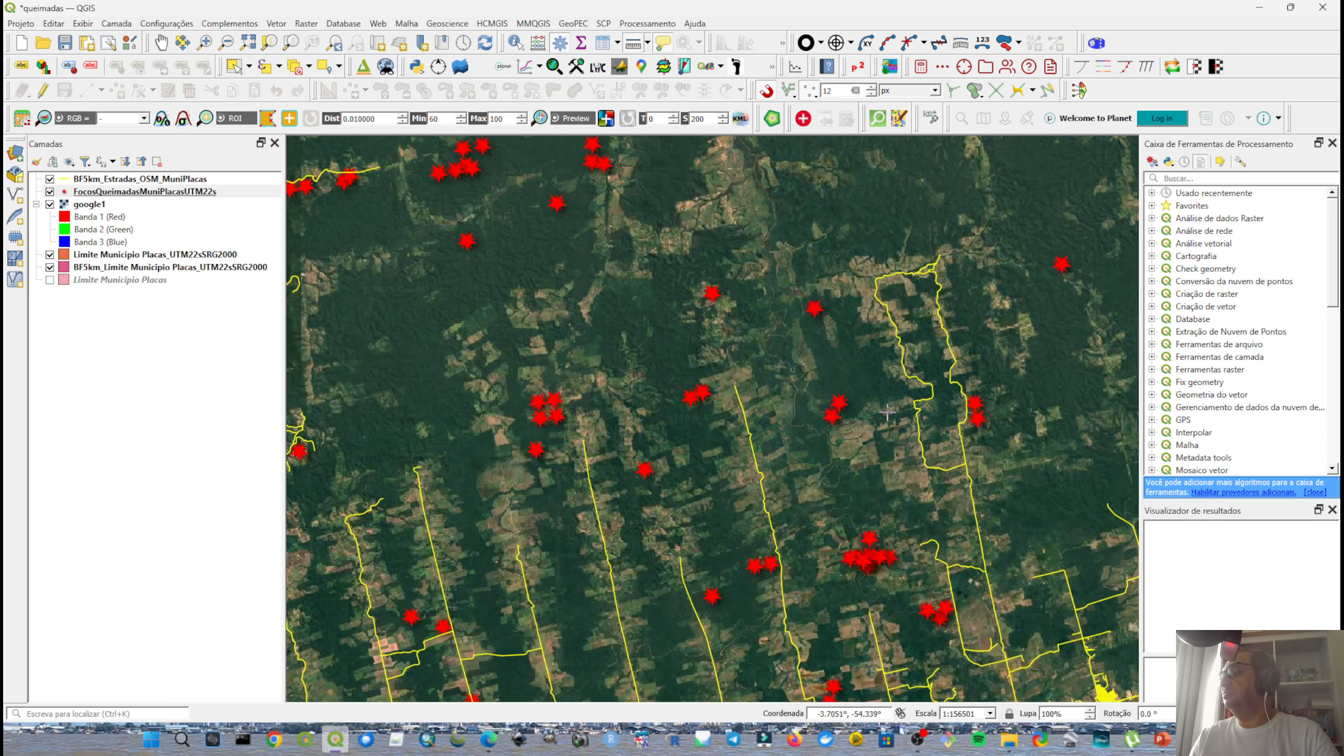
left_click_drag(892, 413, 759, 273)
left_click_drag(873, 240, 714, 490)
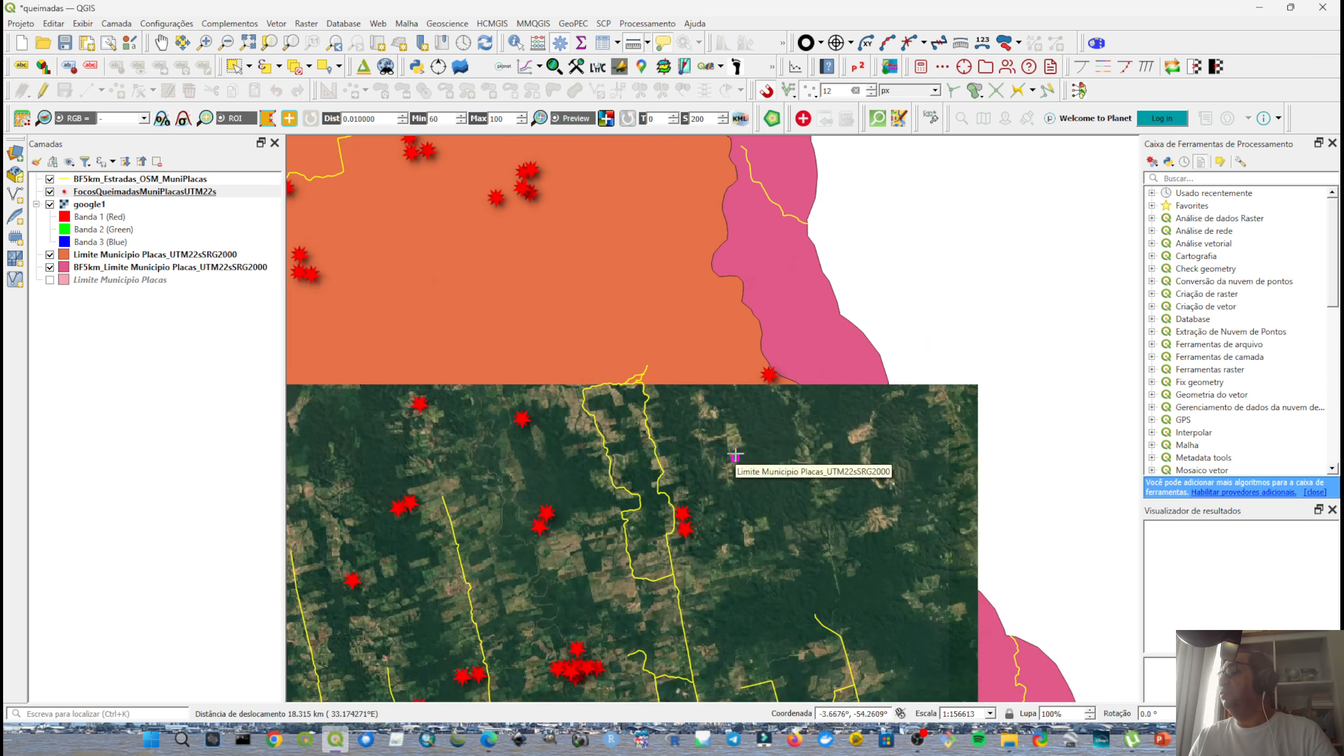
scroll(766, 385, "up", 2)
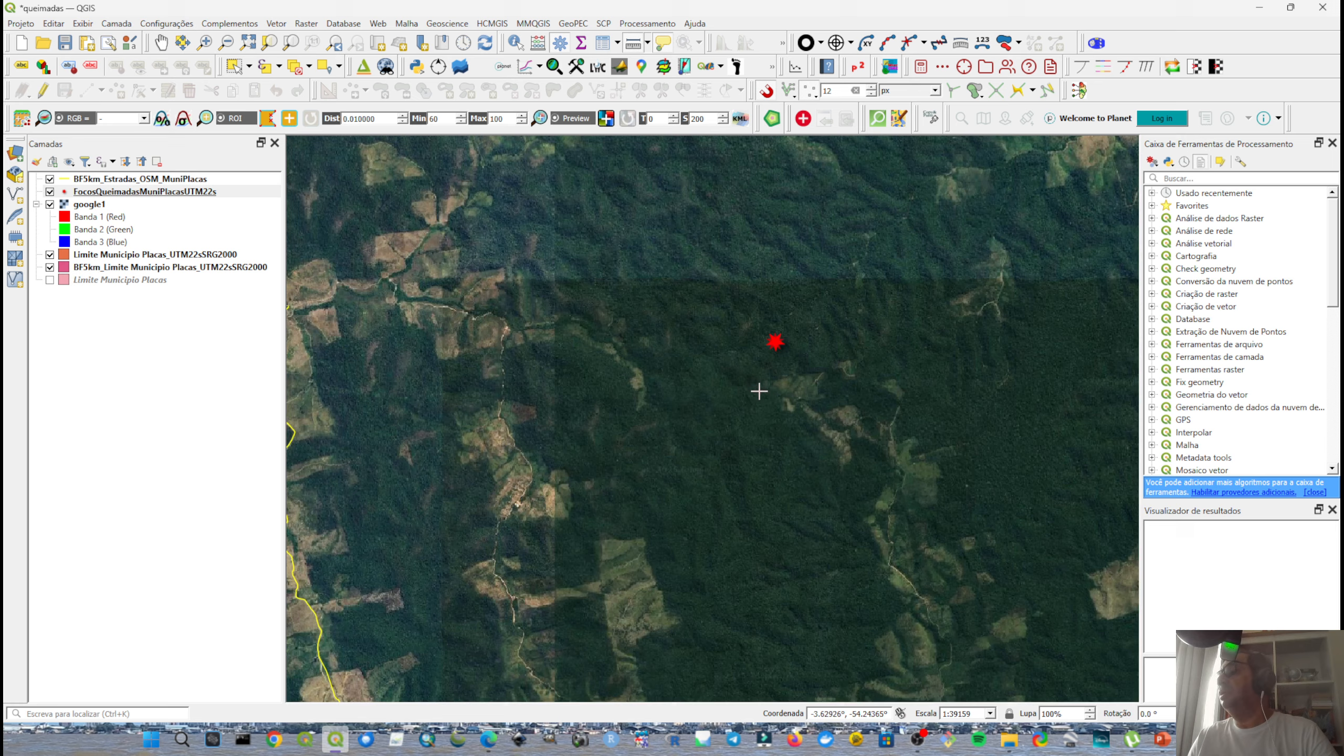
Examine the fire points in the southeastern forest against the square dark clearing, nearby tracks and mapped roads in the Google imagery.
left_click_drag(789, 383, 679, 306)
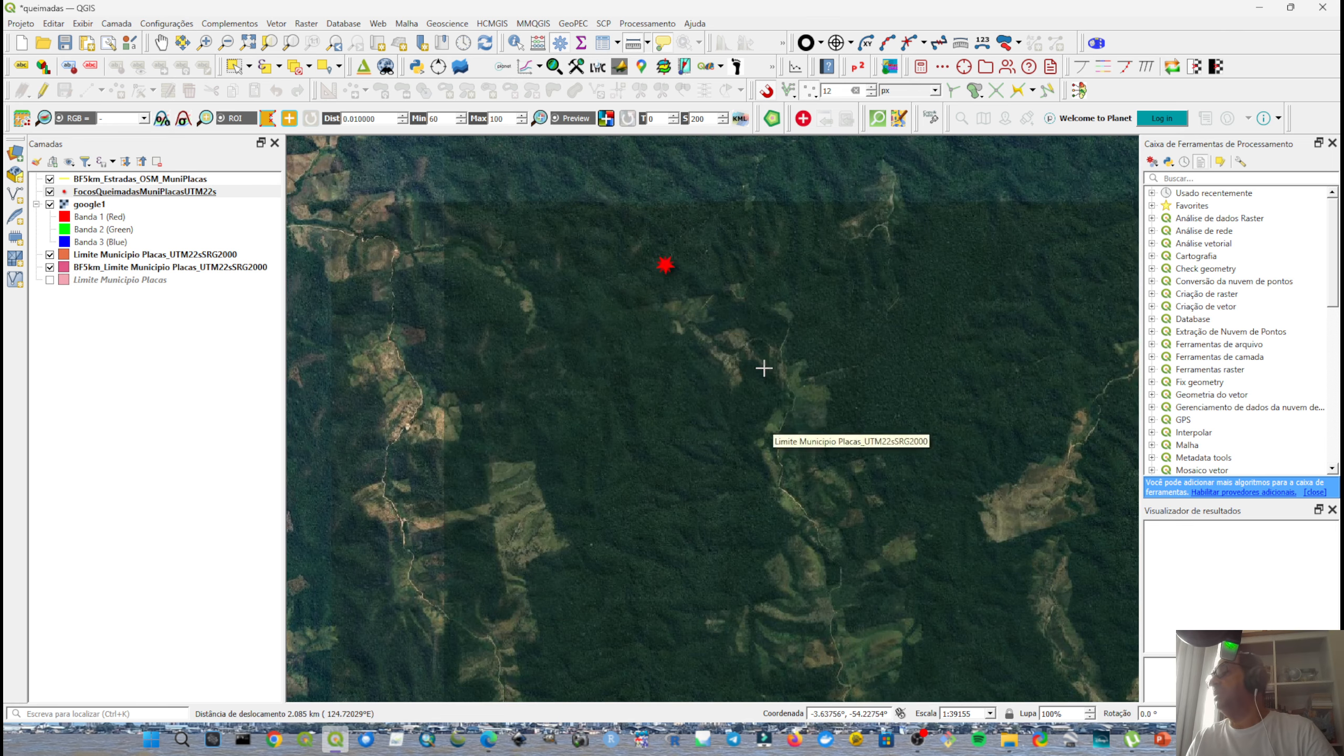
scroll(744, 334, "down", 2)
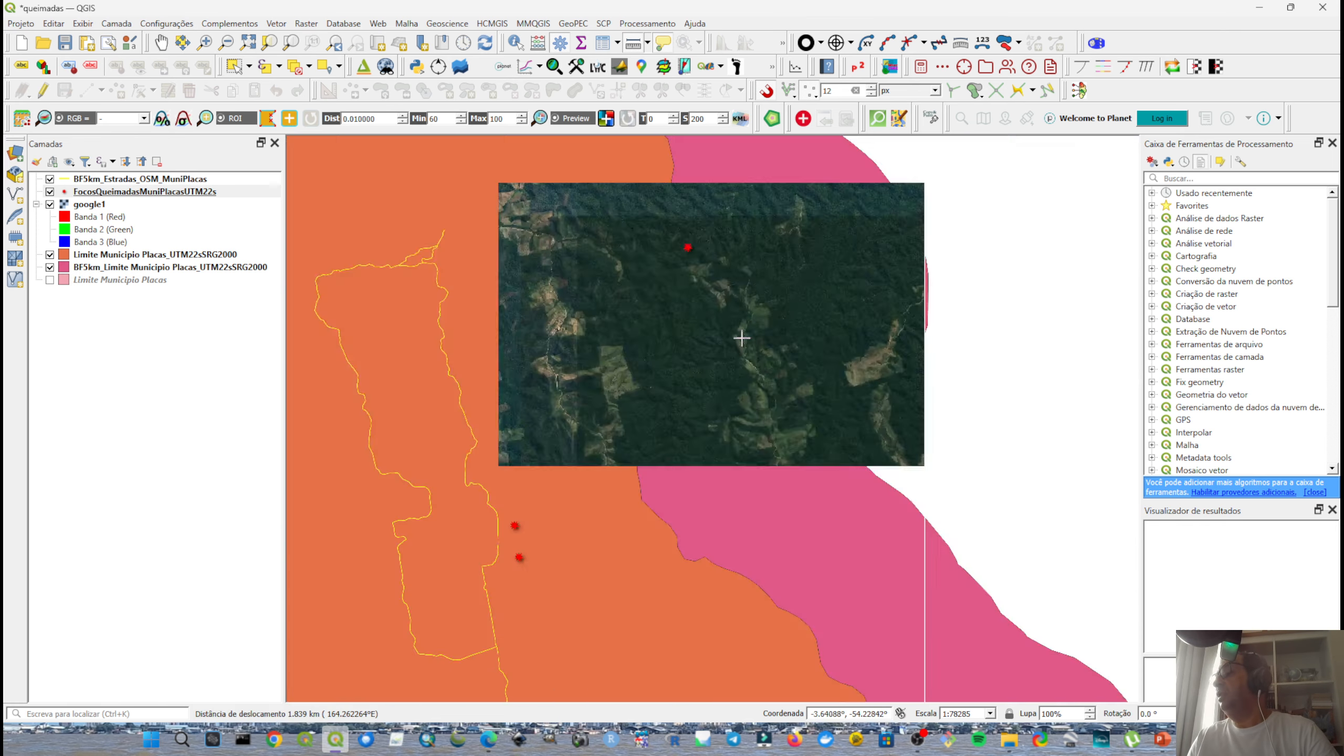
left_click_drag(732, 583, 619, 59)
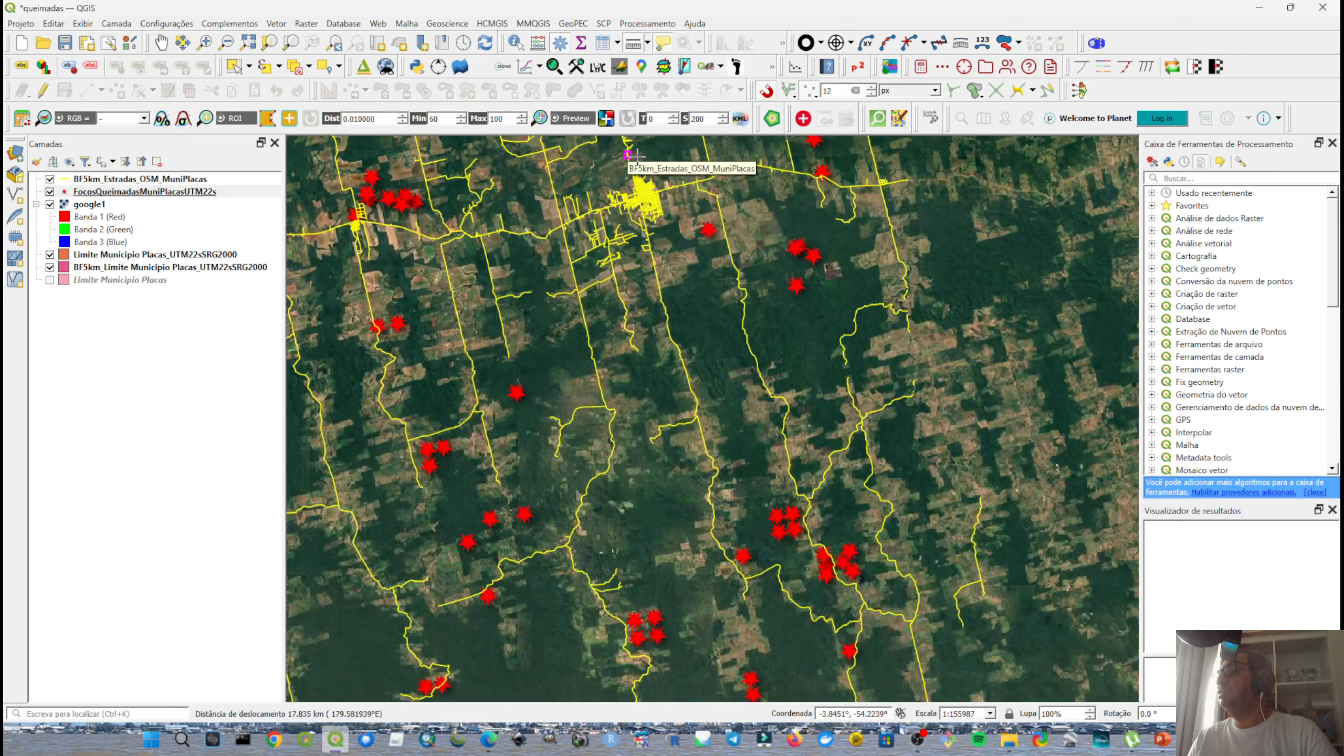
scroll(800, 265, "up", 1)
scroll(800, 265, "up", 1)
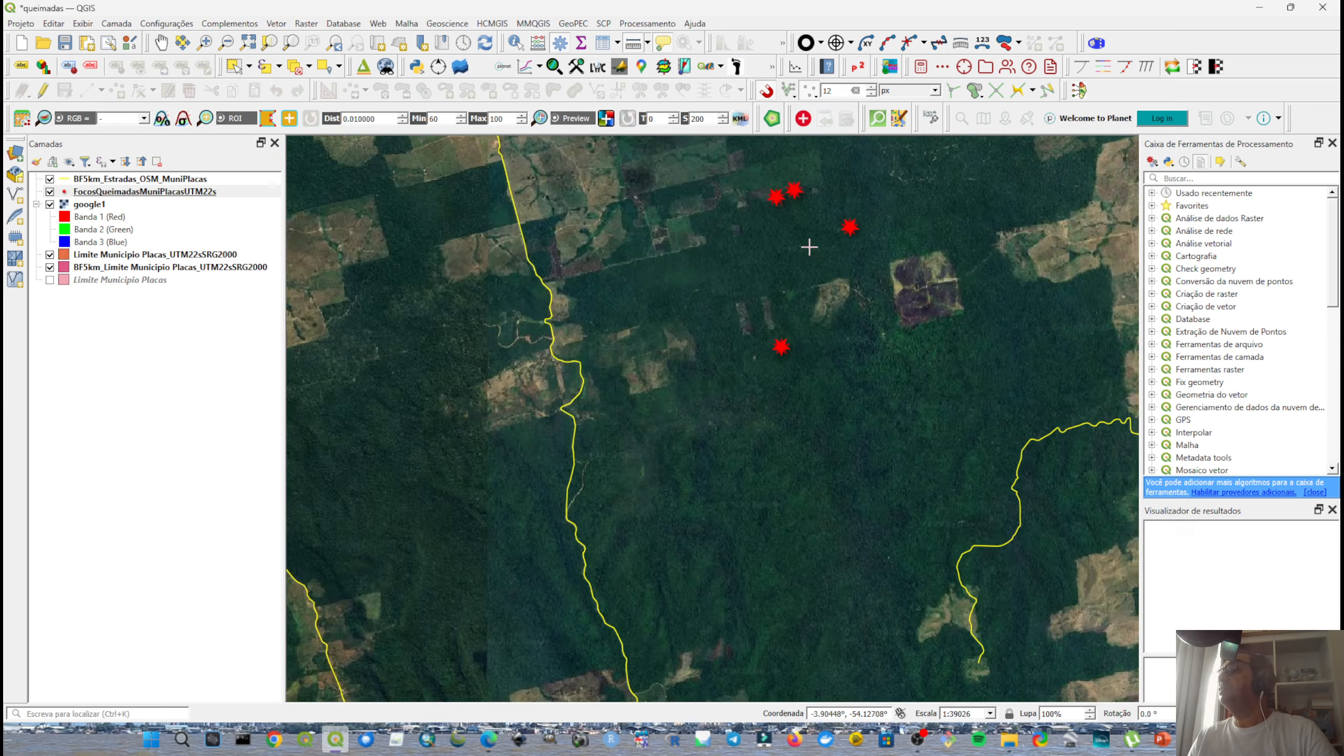
scroll(810, 243, "up", 1)
left_click_drag(811, 243, 614, 321)
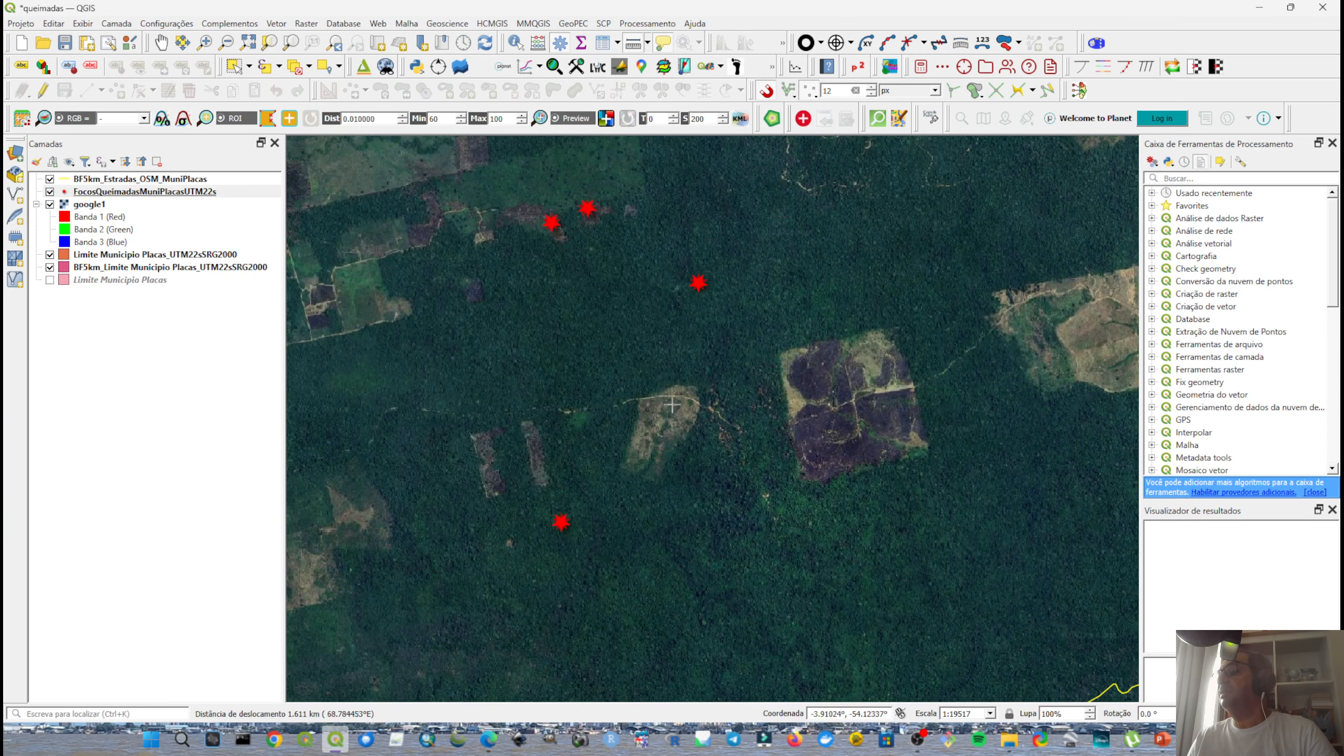
scroll(588, 238, "down", 1)
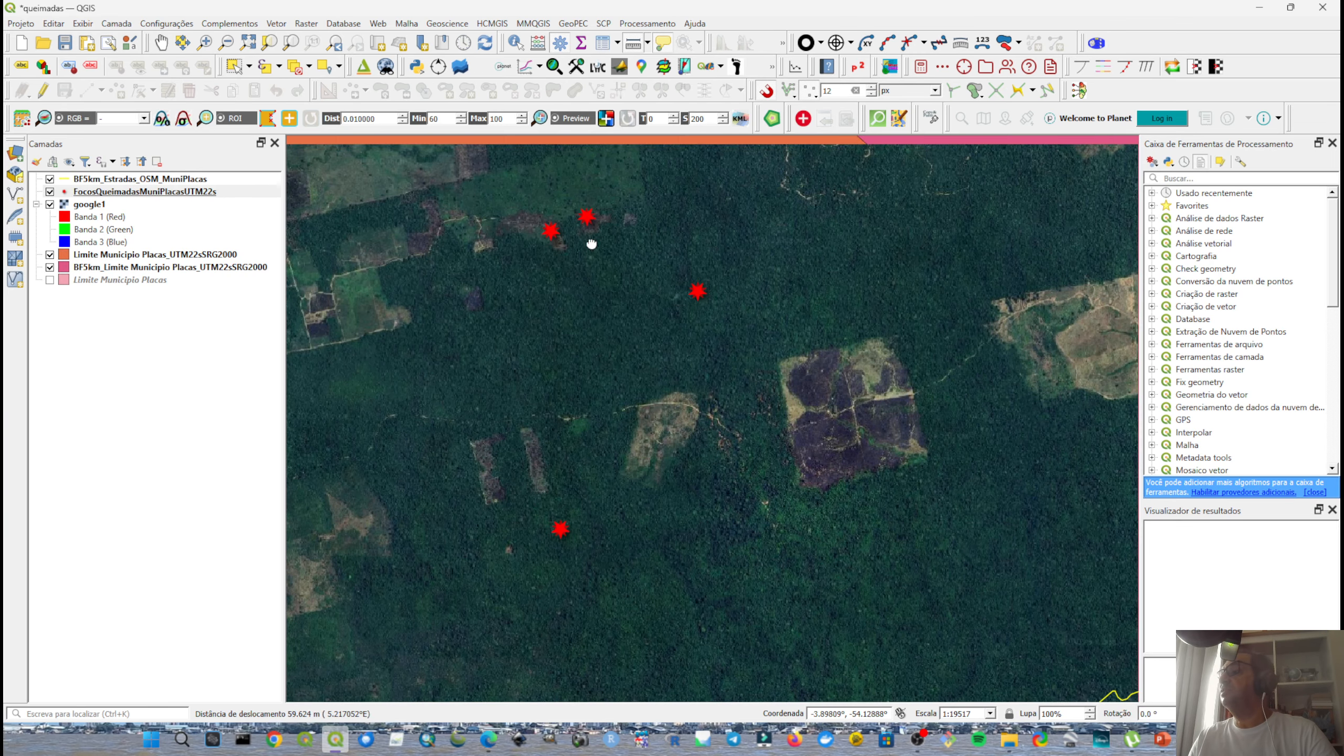
scroll(564, 334, "down", 2)
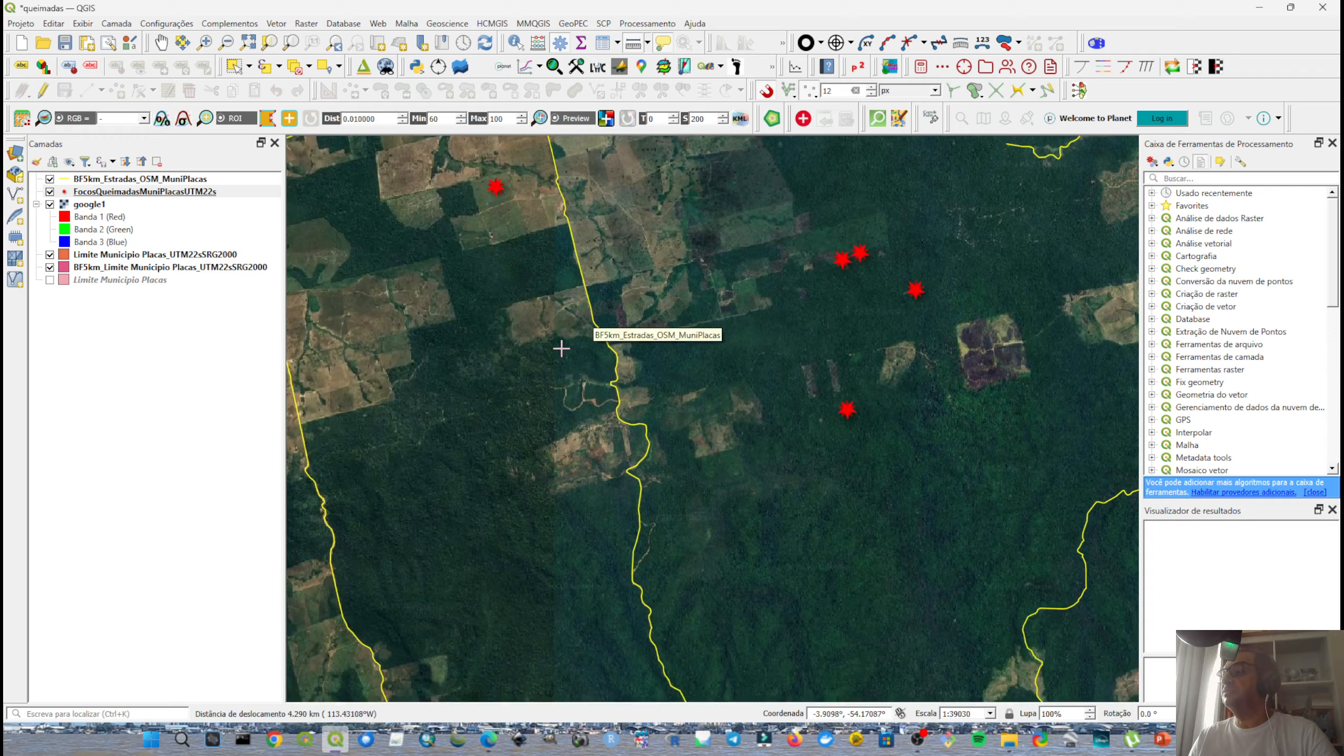
Review how the fire points are distributed along the OSM roads across the whole municipality over the imagery.
scroll(580, 344, "down", 1)
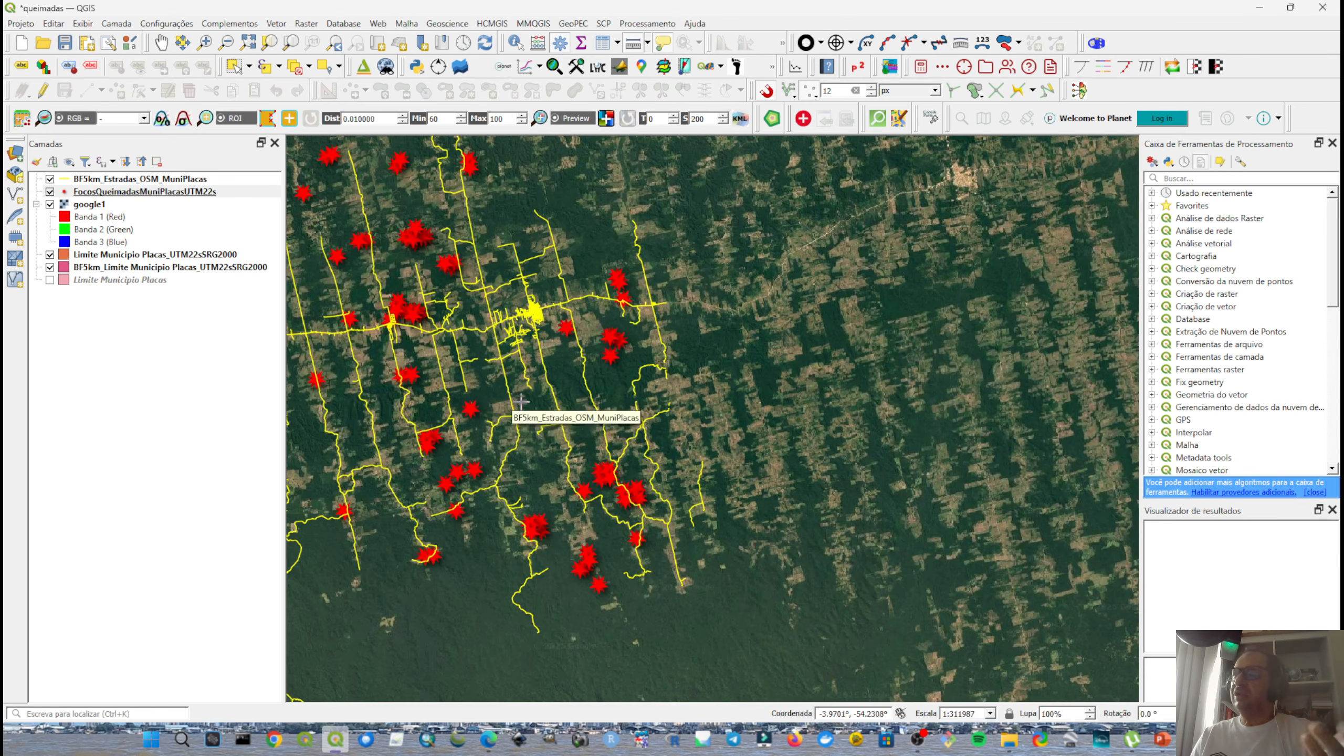
left_click_drag(536, 397, 739, 337)
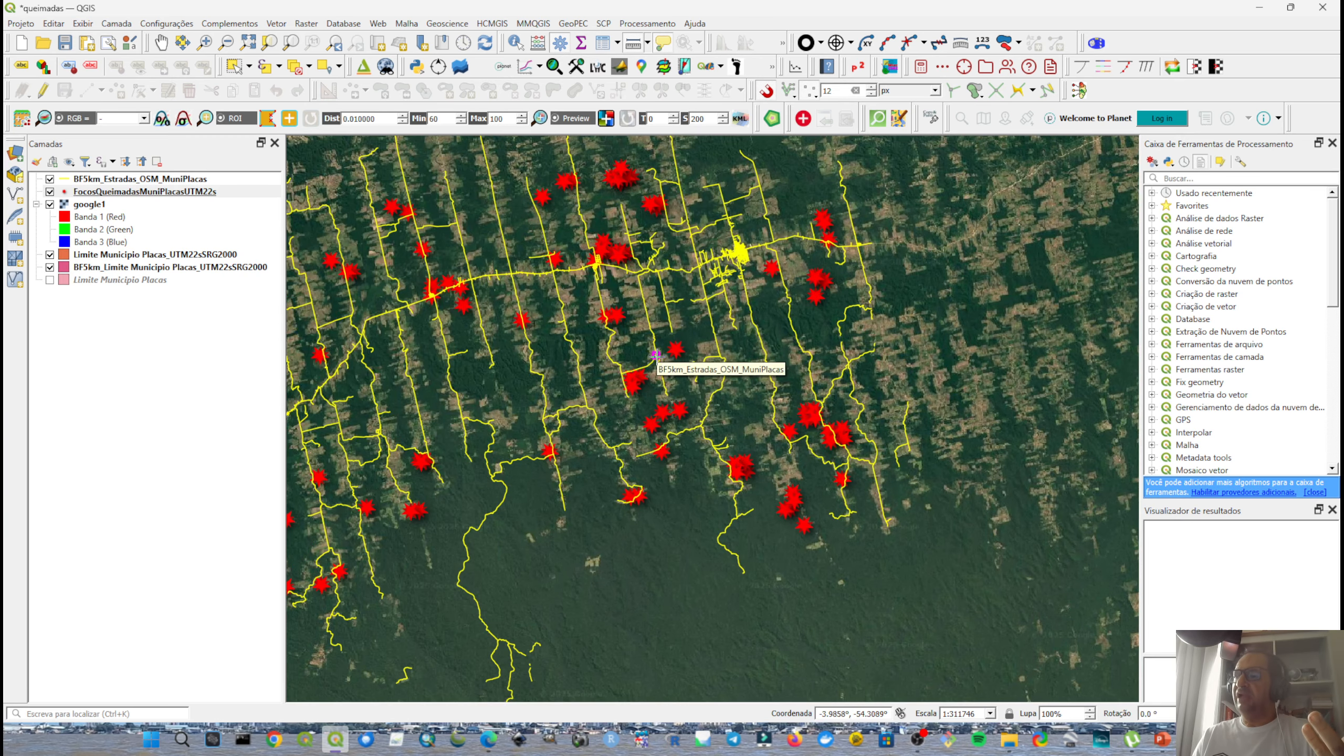
scroll(548, 471, "down", 1)
left_click_drag(651, 482, 719, 514)
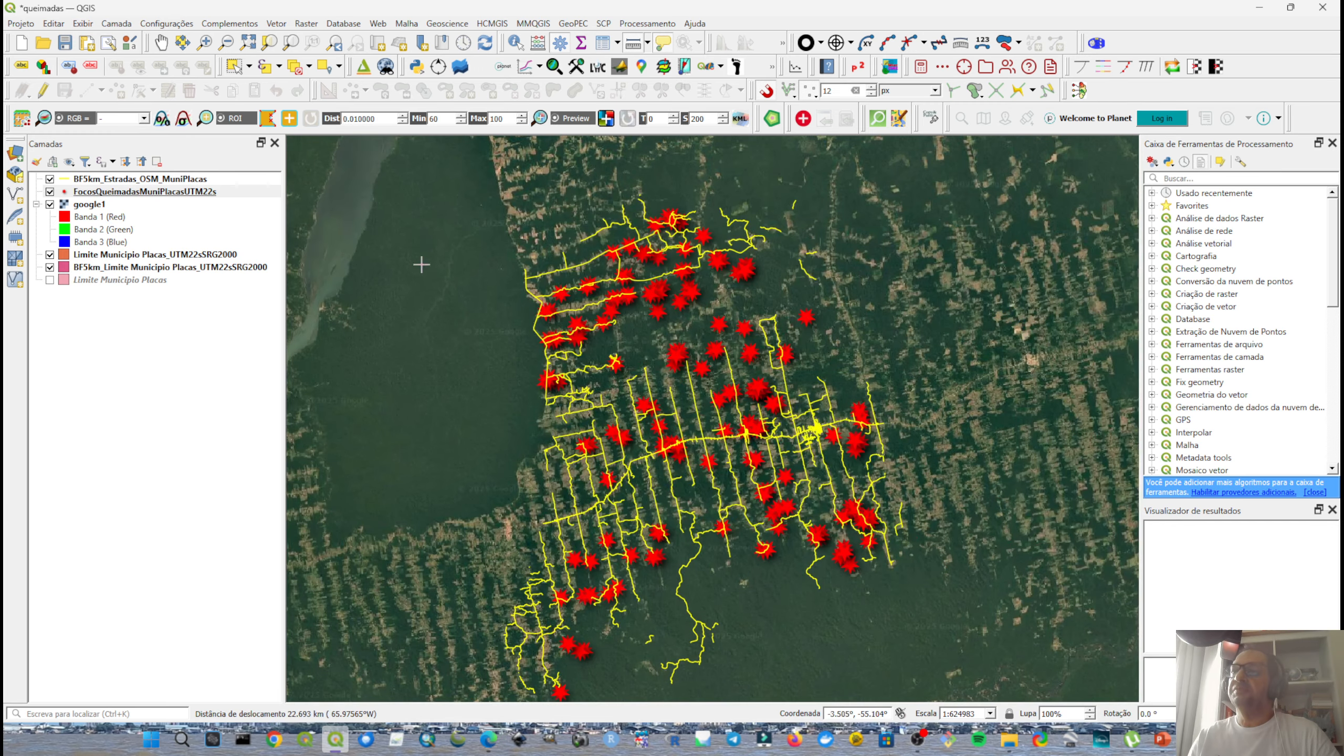
Move the google1 imagery below all the municipality limit layers and hide it.
left_click(104, 207)
left_click_drag(103, 209, 115, 341)
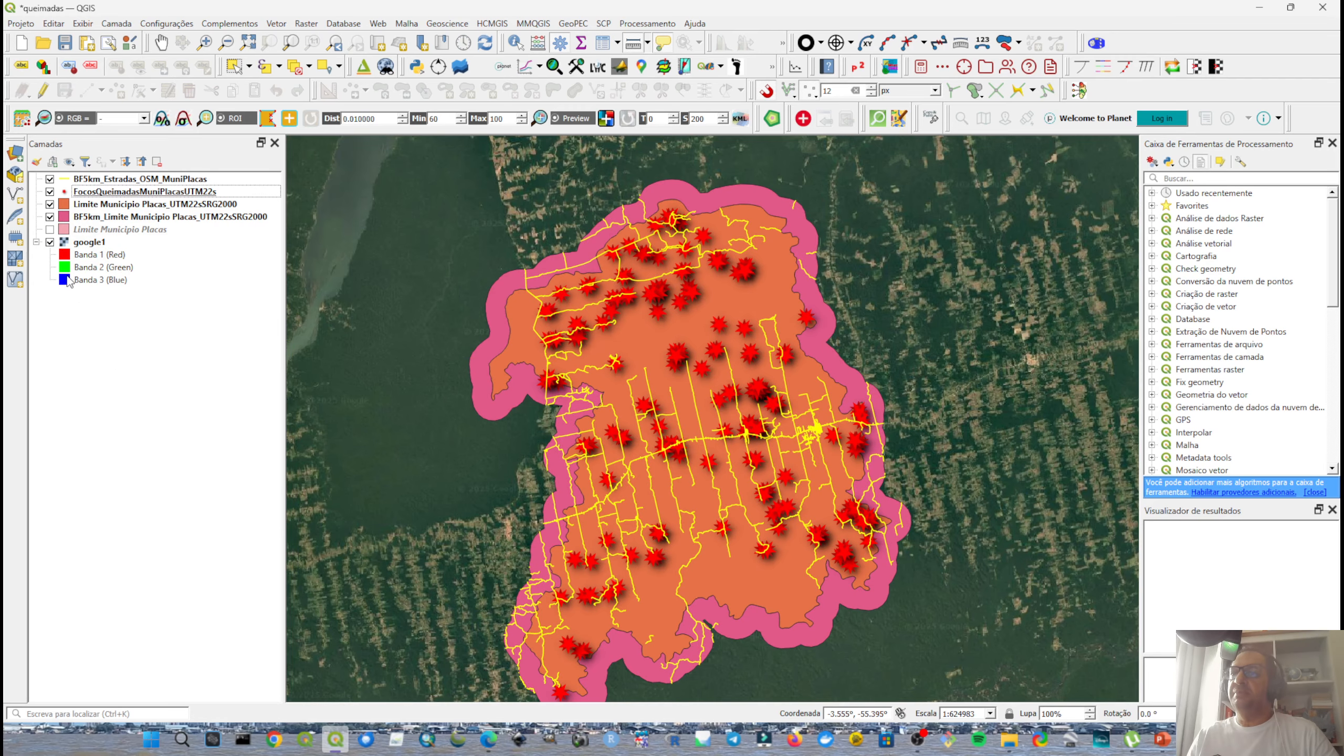
left_click(49, 243)
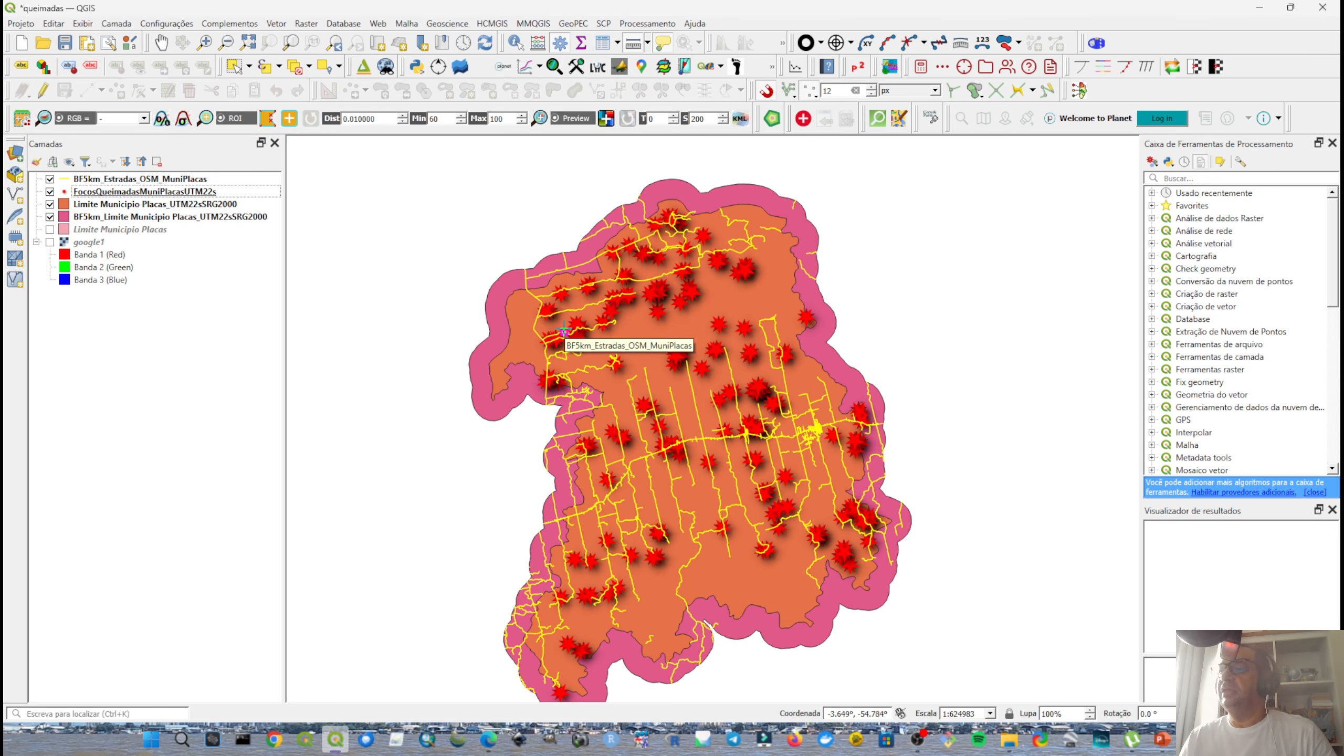
Select the BF5km_Estradas_OSM_MuniPlacas roads layer and begin a search for a processing algorithm.
left_click(144, 180)
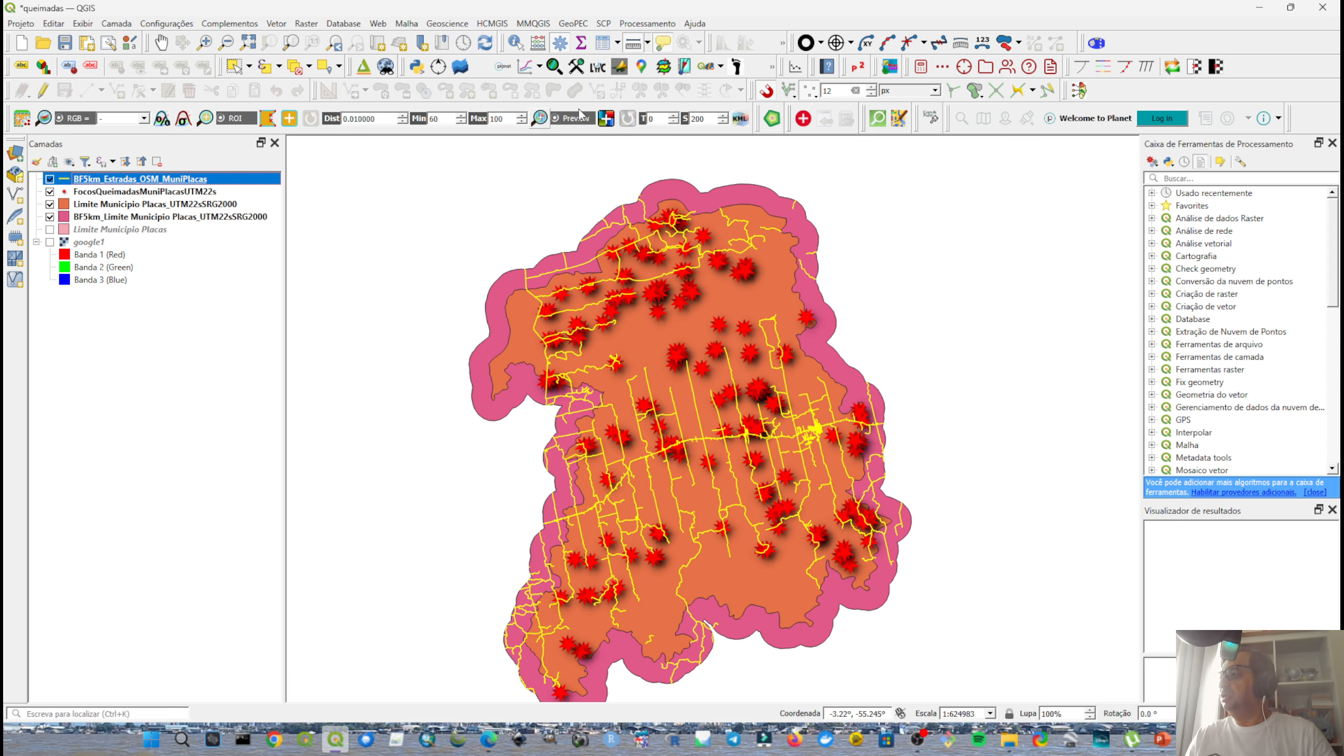
left_click(1172, 180)
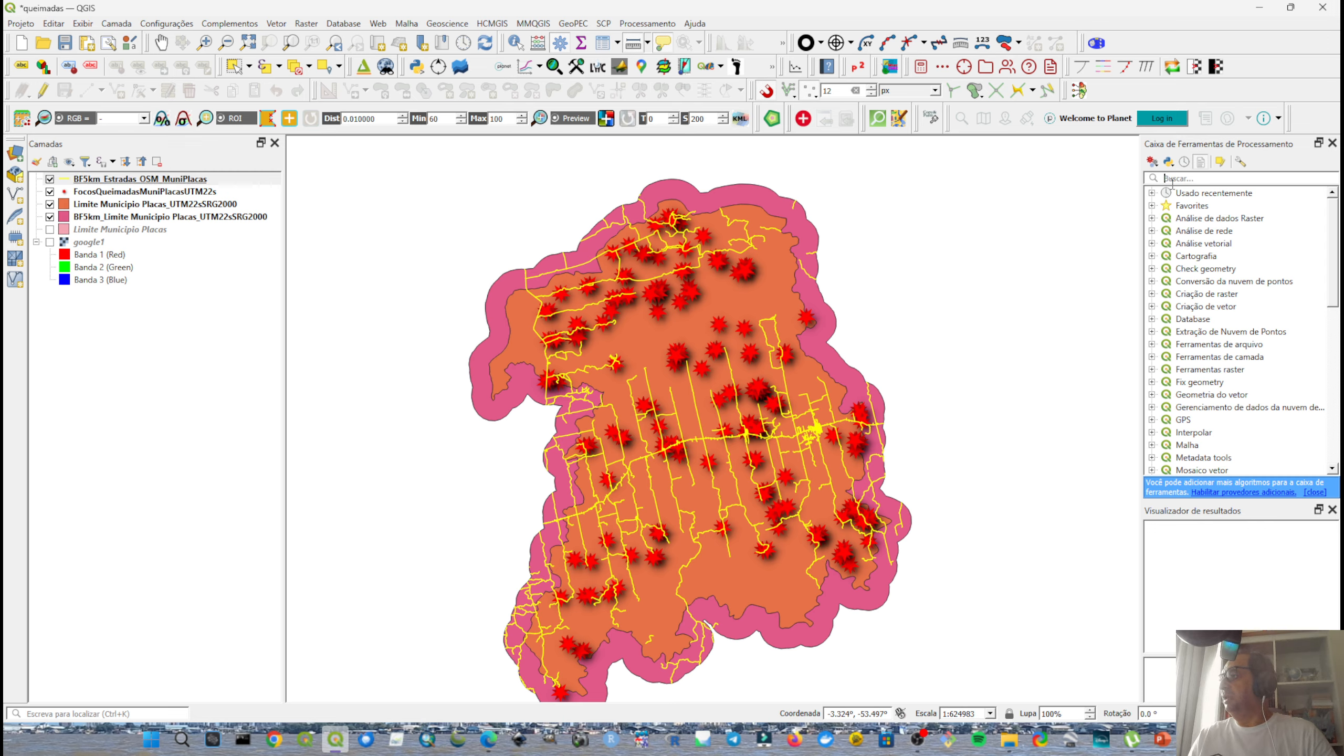
Search the processing toolbox for "v.d" and open the GRASS v.distance tool.
type("c")
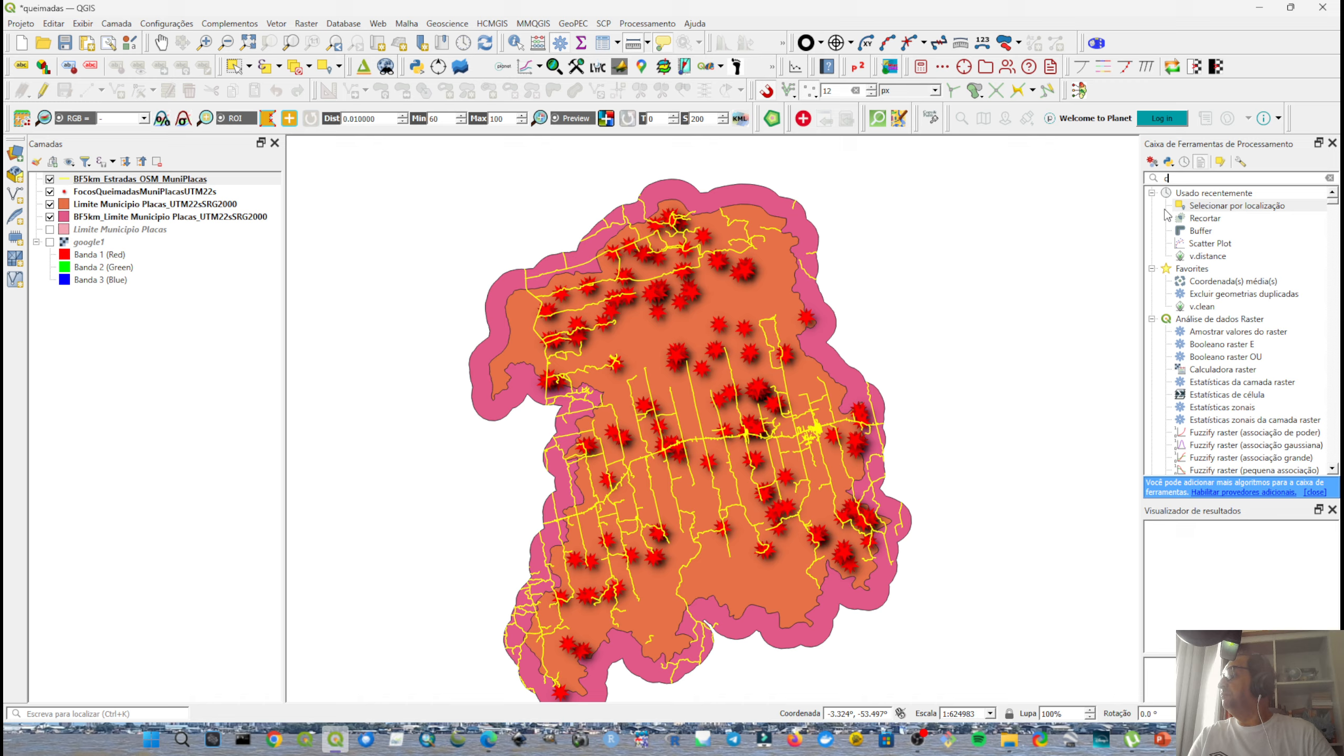
type(".d")
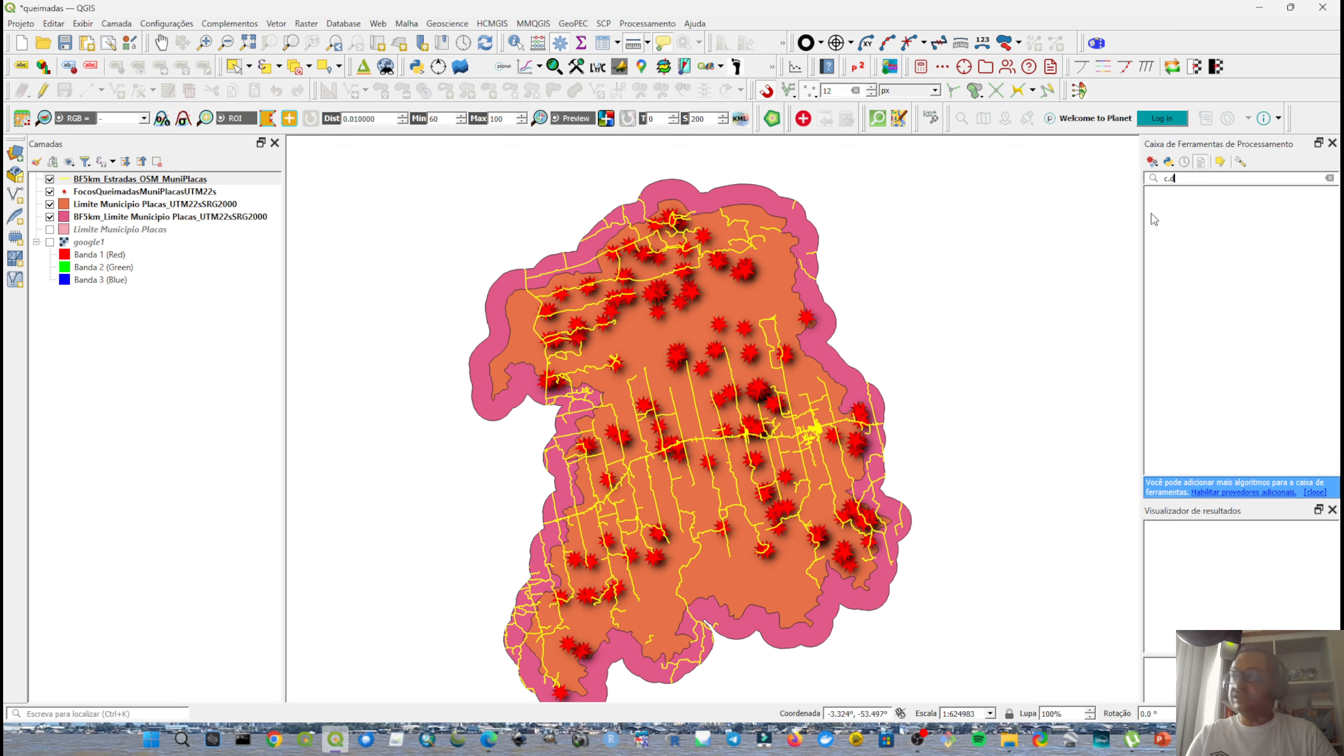
key("BackSpace")
key("BackSpace")
type("v.d")
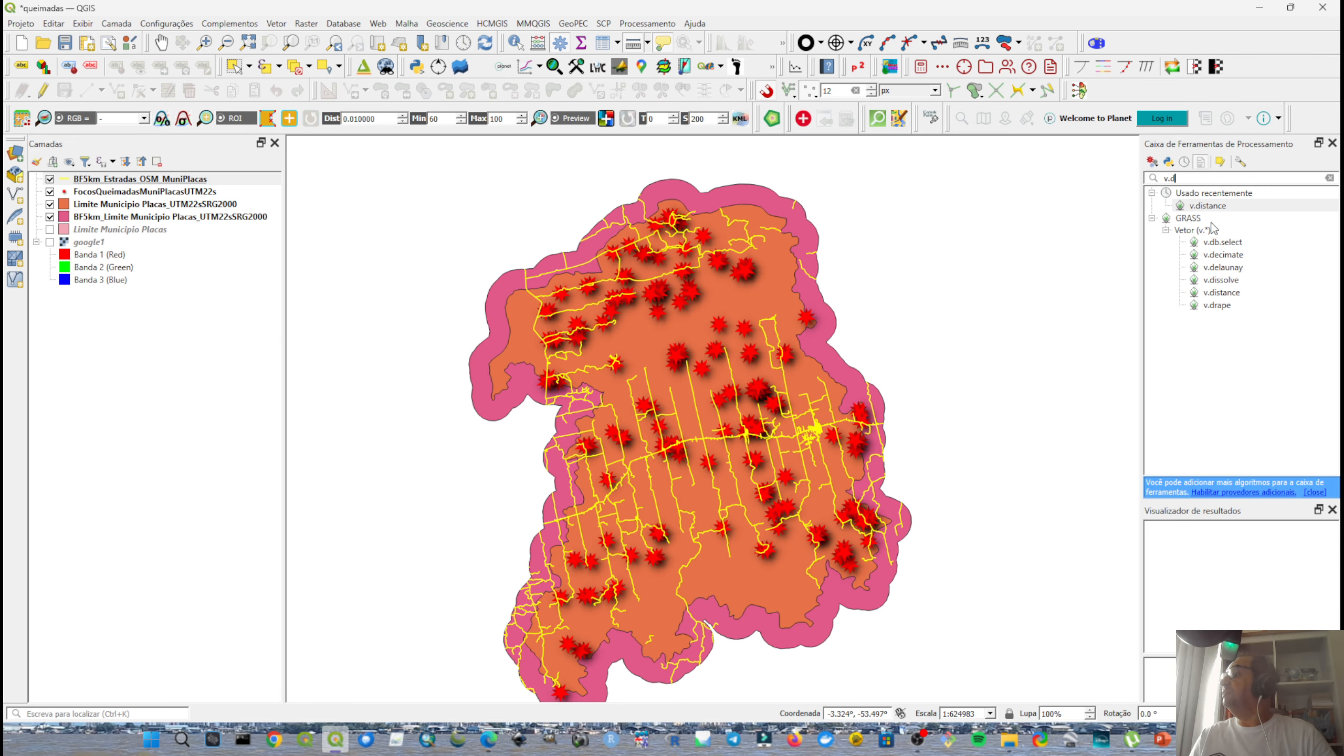
left_click(1208, 209)
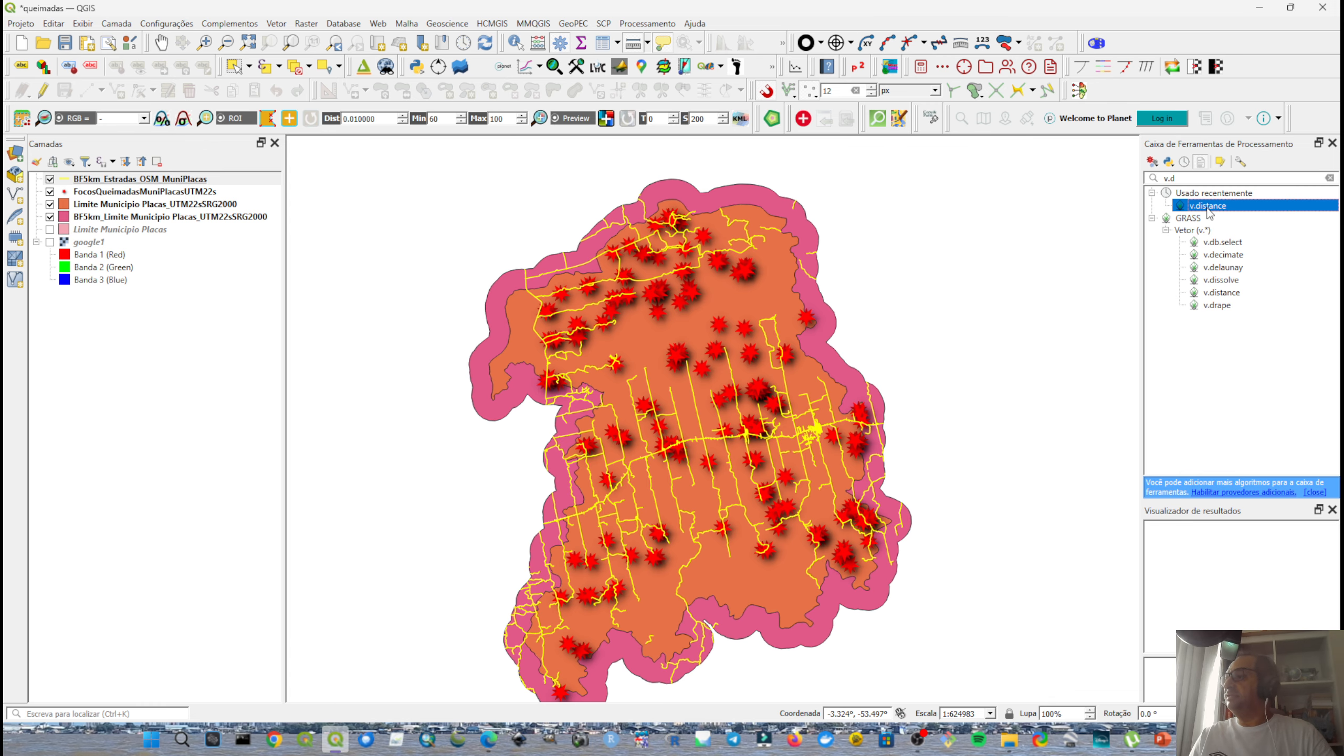
double_click(1209, 210)
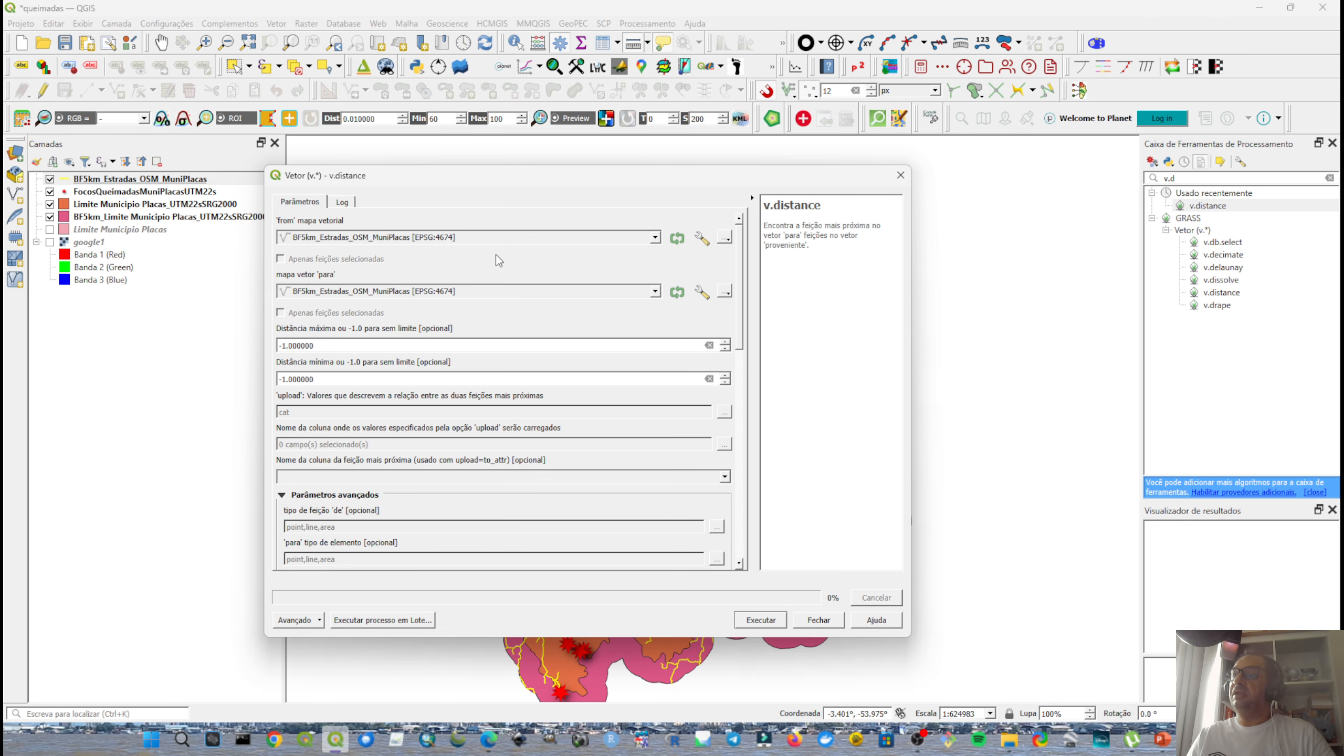
Choose FocosQueimadasMuniPlacasUTM22s as the 'from' vector map in v.distance.
left_click_drag(357, 186, 404, 113)
left_click(359, 165)
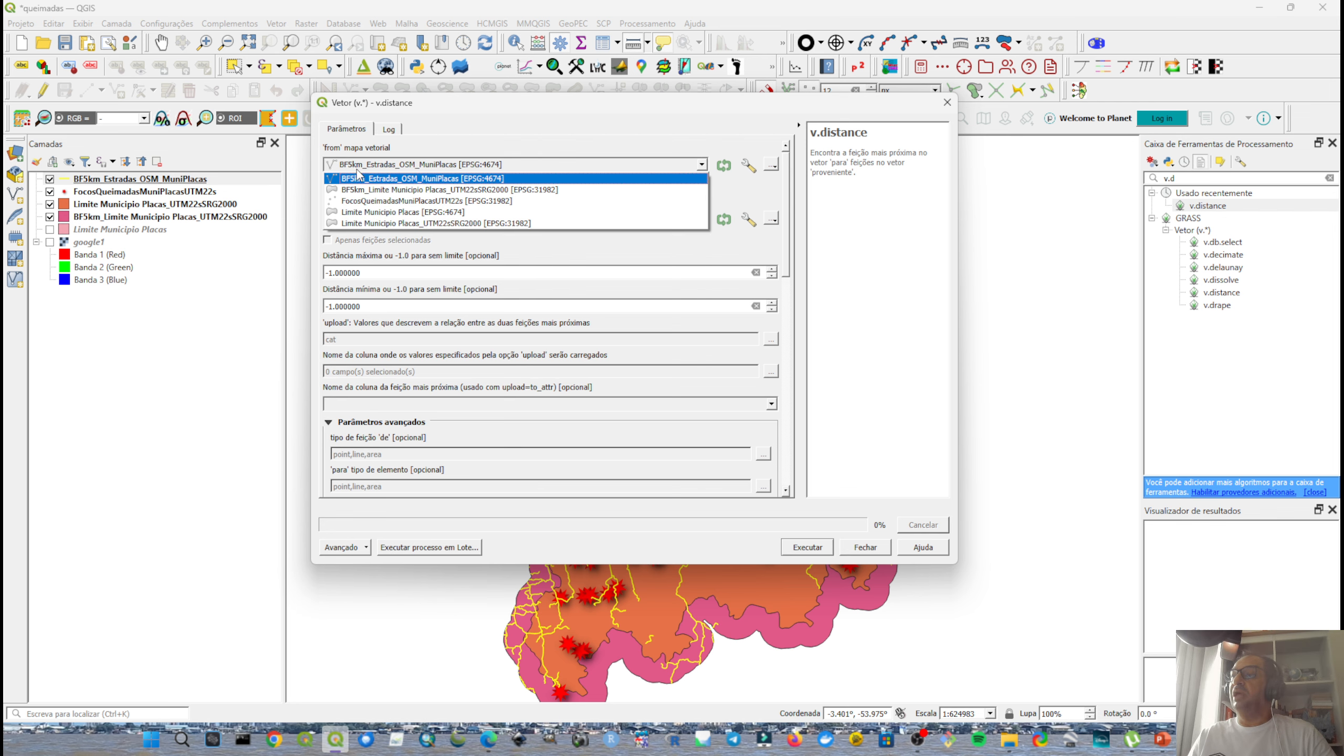
left_click(365, 200)
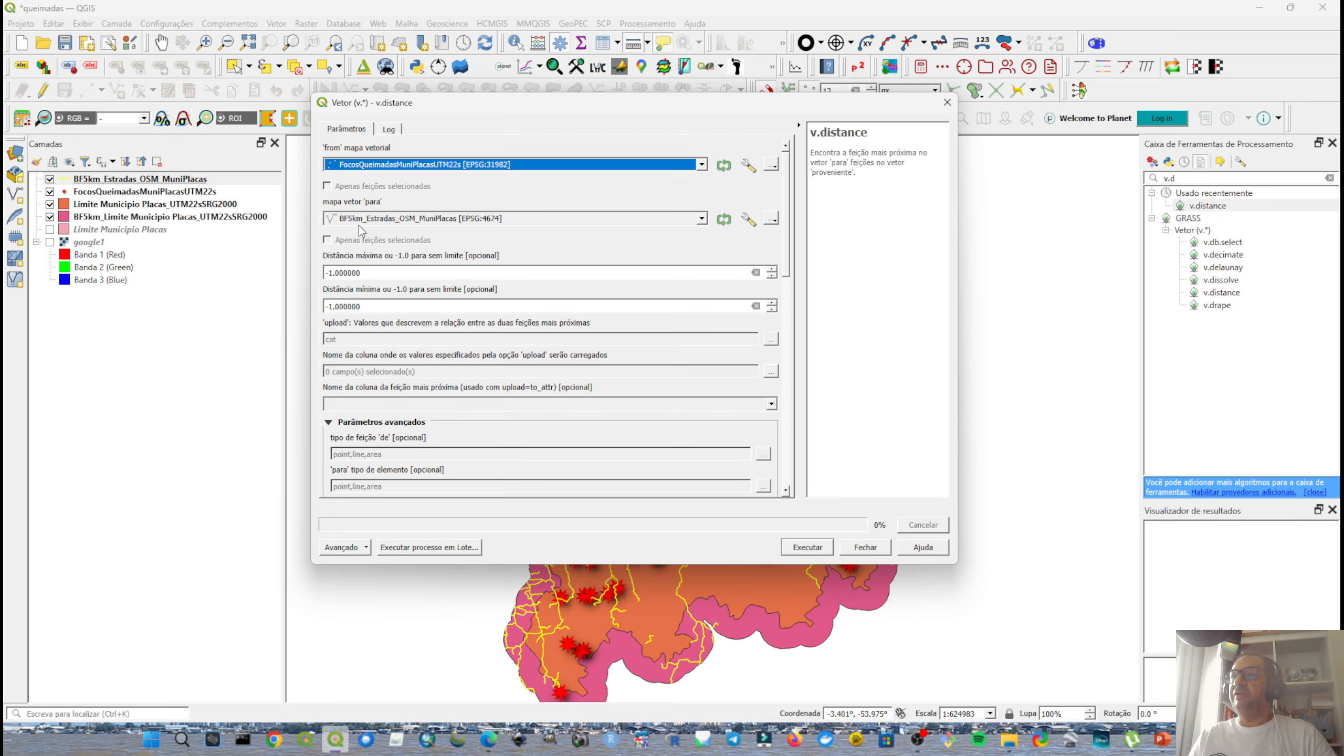
Set the upload values to dist only, without cat, and open the list of columns that can receive the uploaded values.
scroll(386, 293, "down", 2)
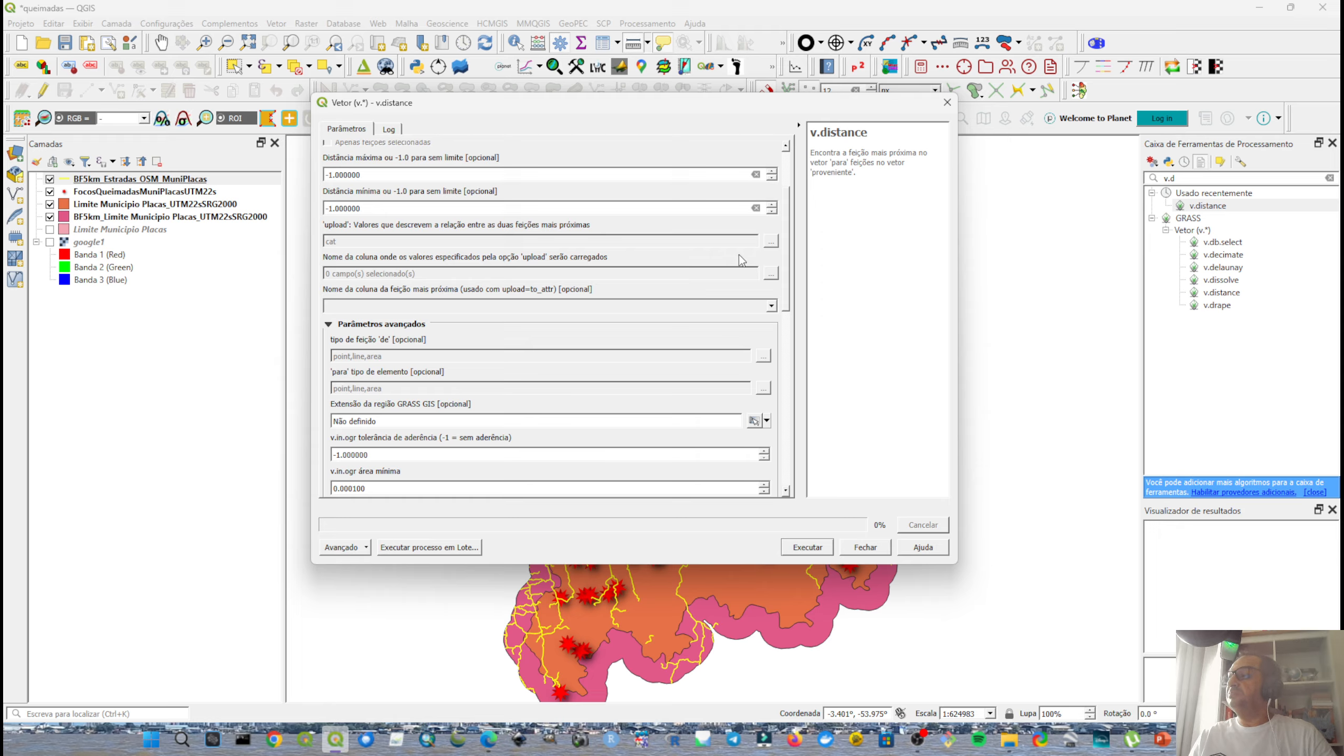
left_click(770, 243)
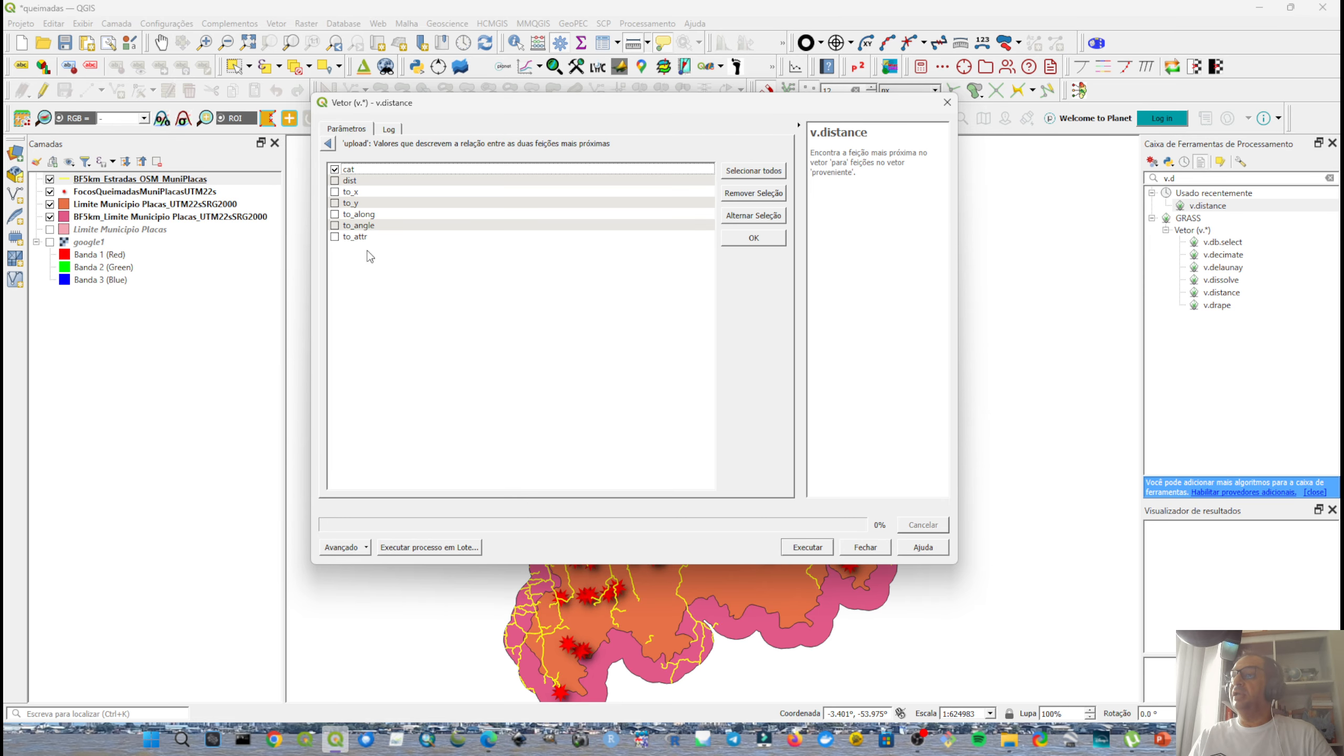
left_click(335, 170)
left_click(335, 181)
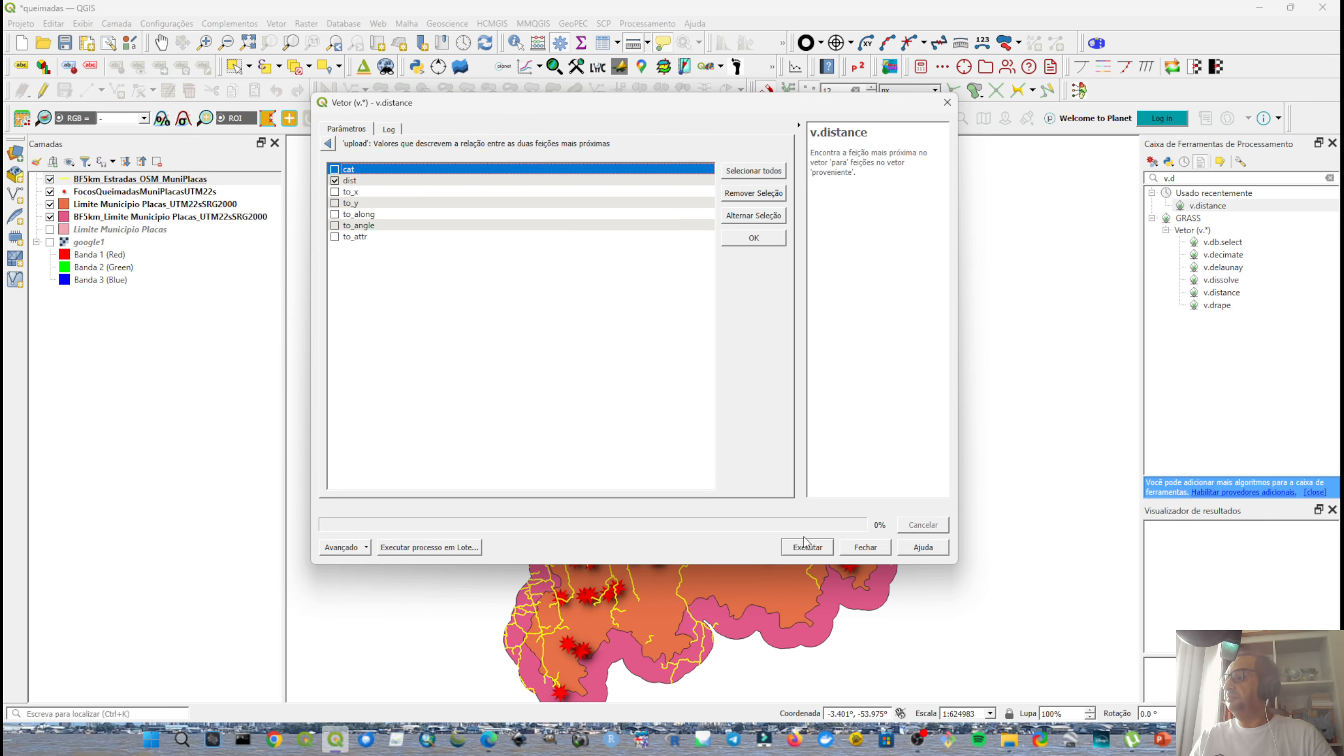
left_click(329, 144)
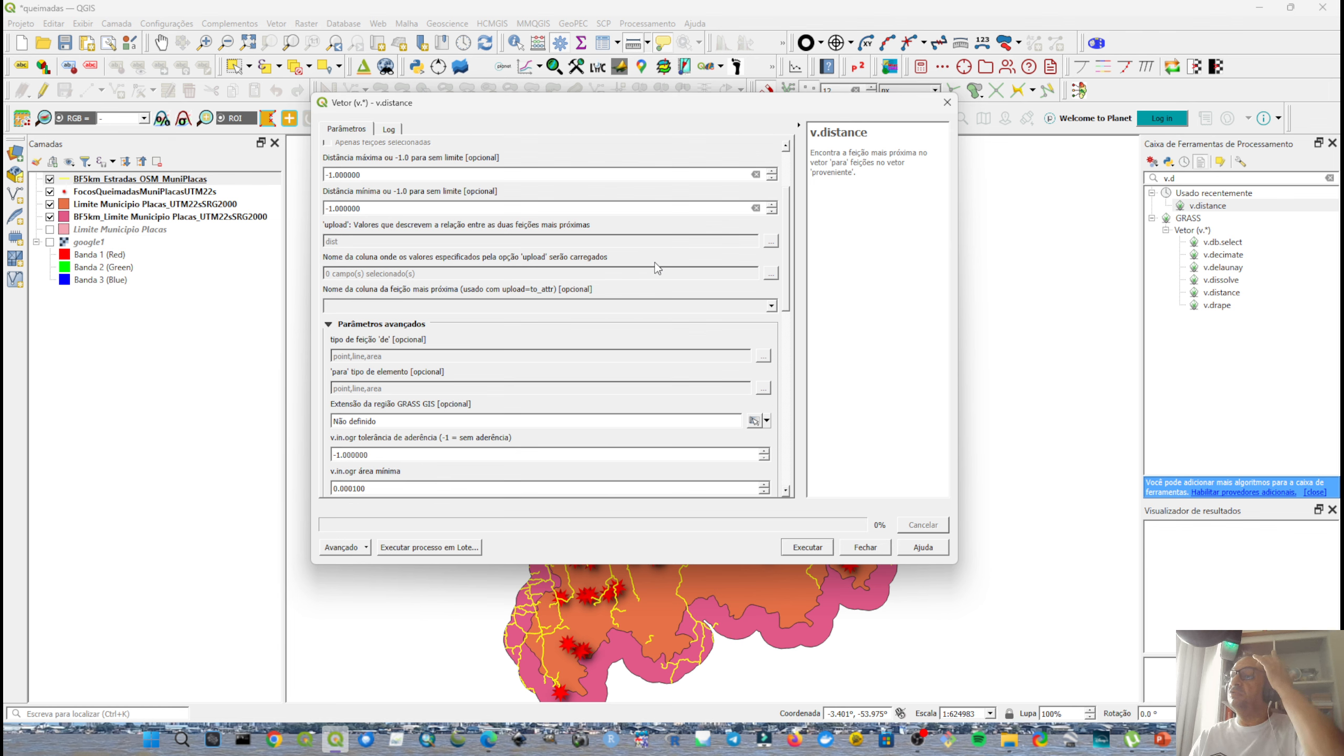
left_click(776, 273)
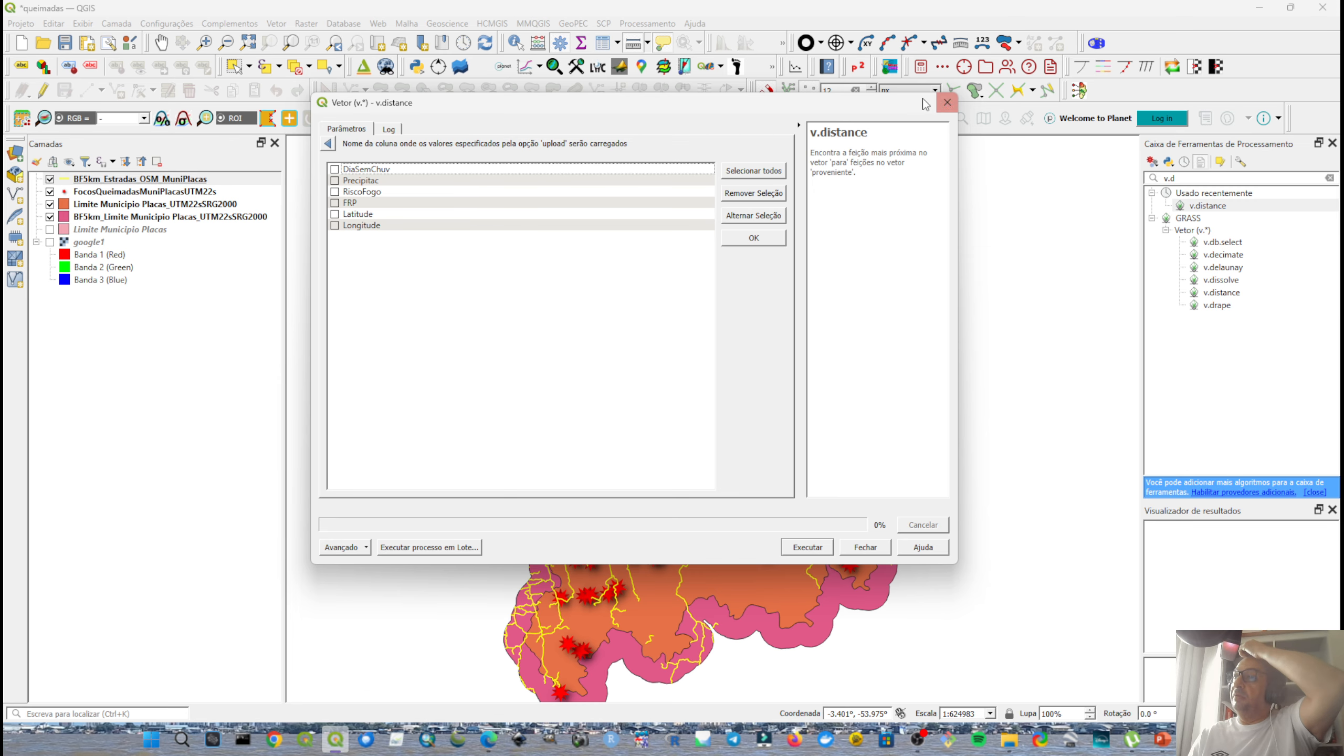
Open the attribute table of the FocosQueimadasMuniPlacasUTM22s layer.
left_click(120, 191)
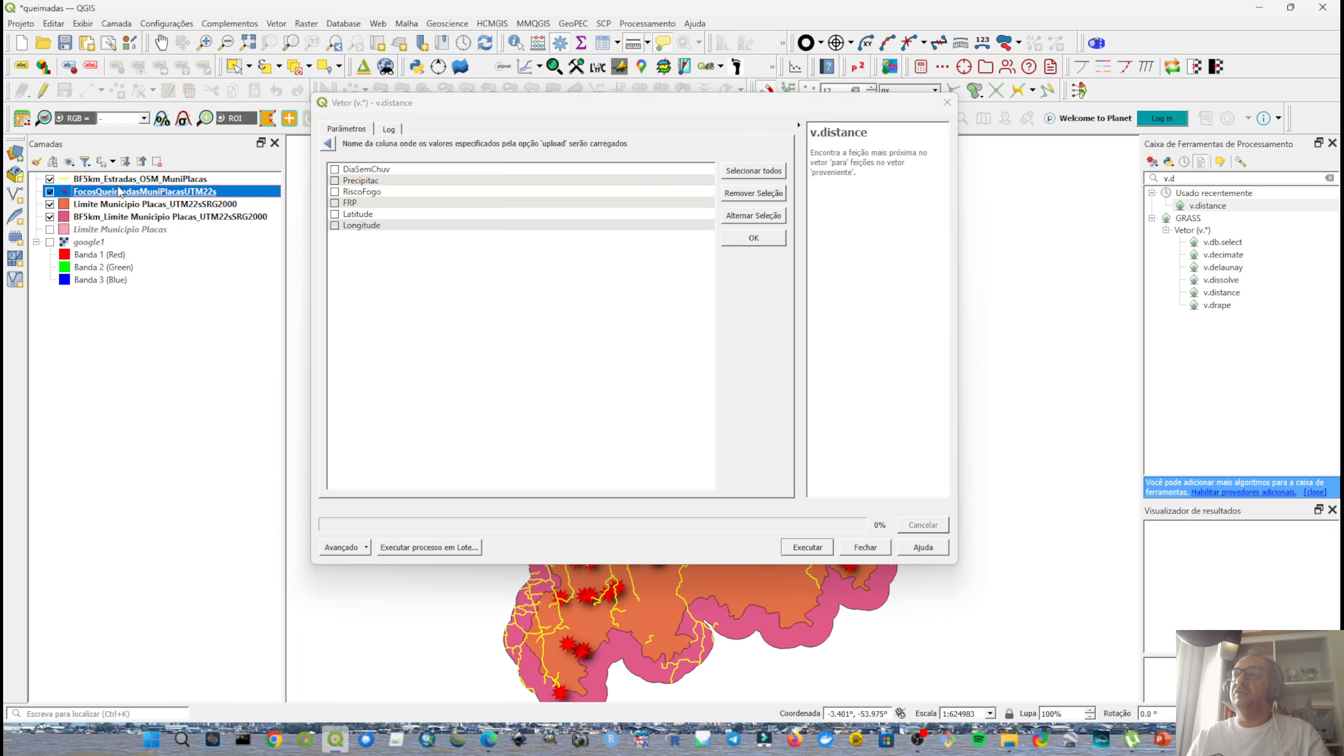
right_click(121, 192)
left_click(158, 406)
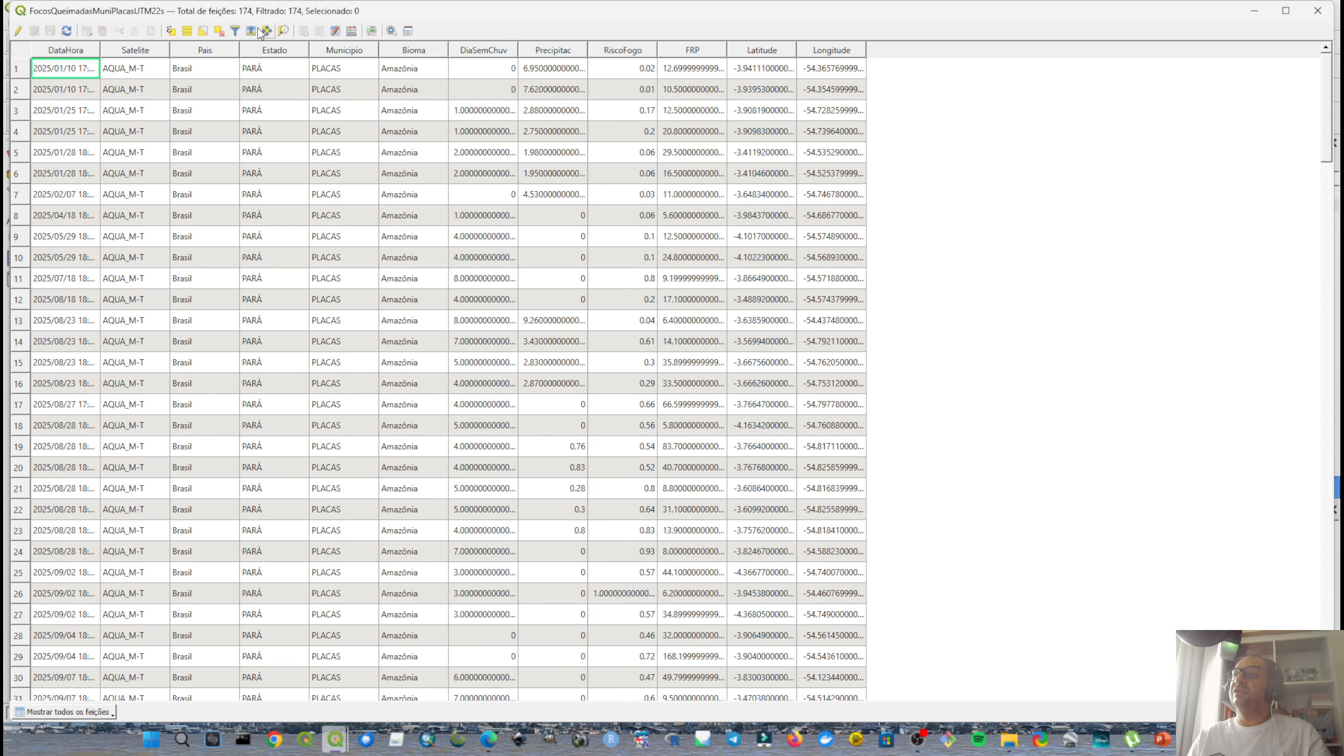
Enable editing and add a decimal number (real) field named Distancia with length 10 and precision 2.
left_click(19, 30)
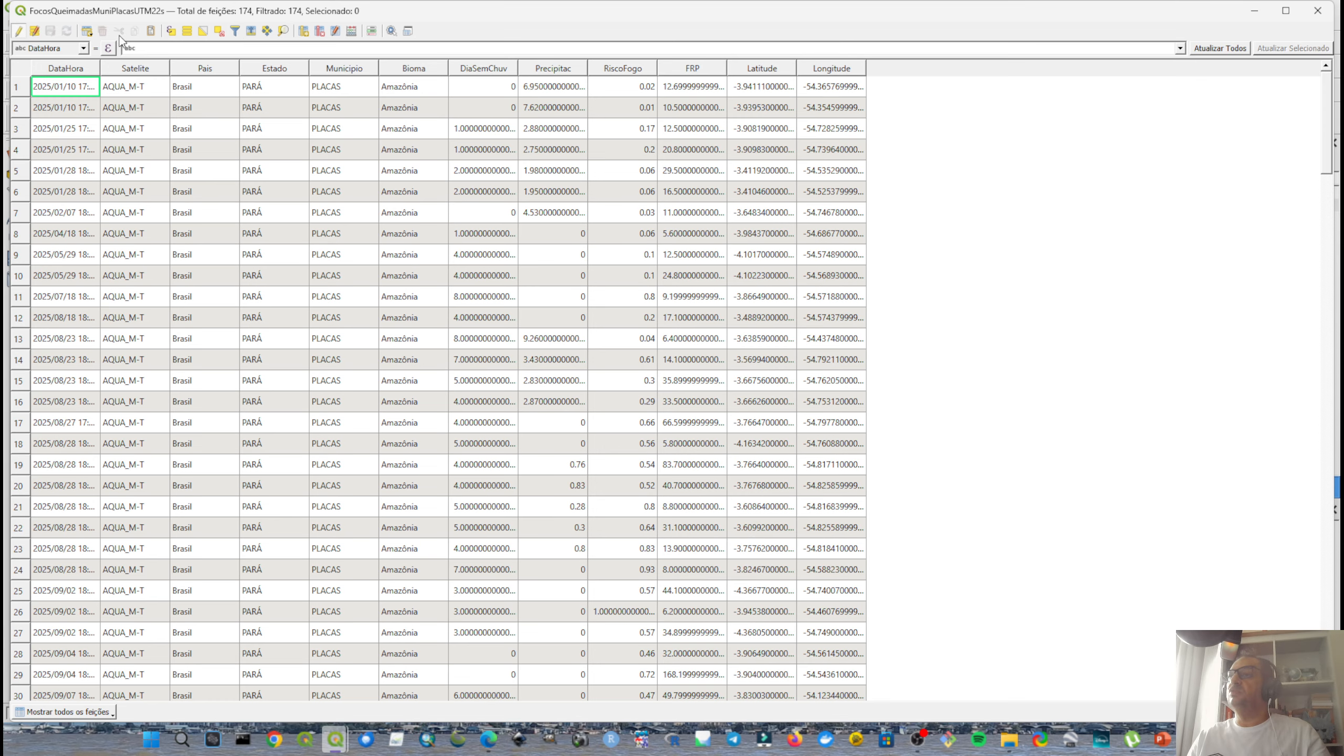
left_click(304, 30)
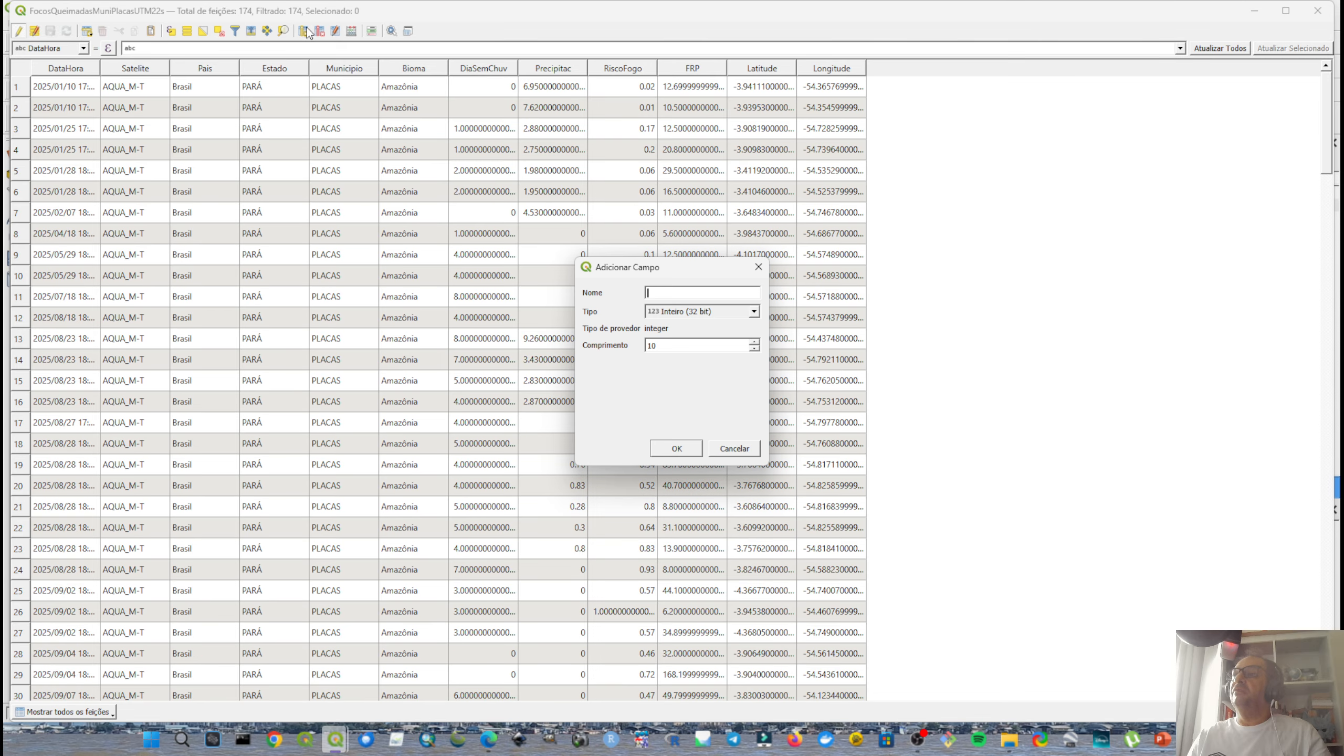
type("Dista")
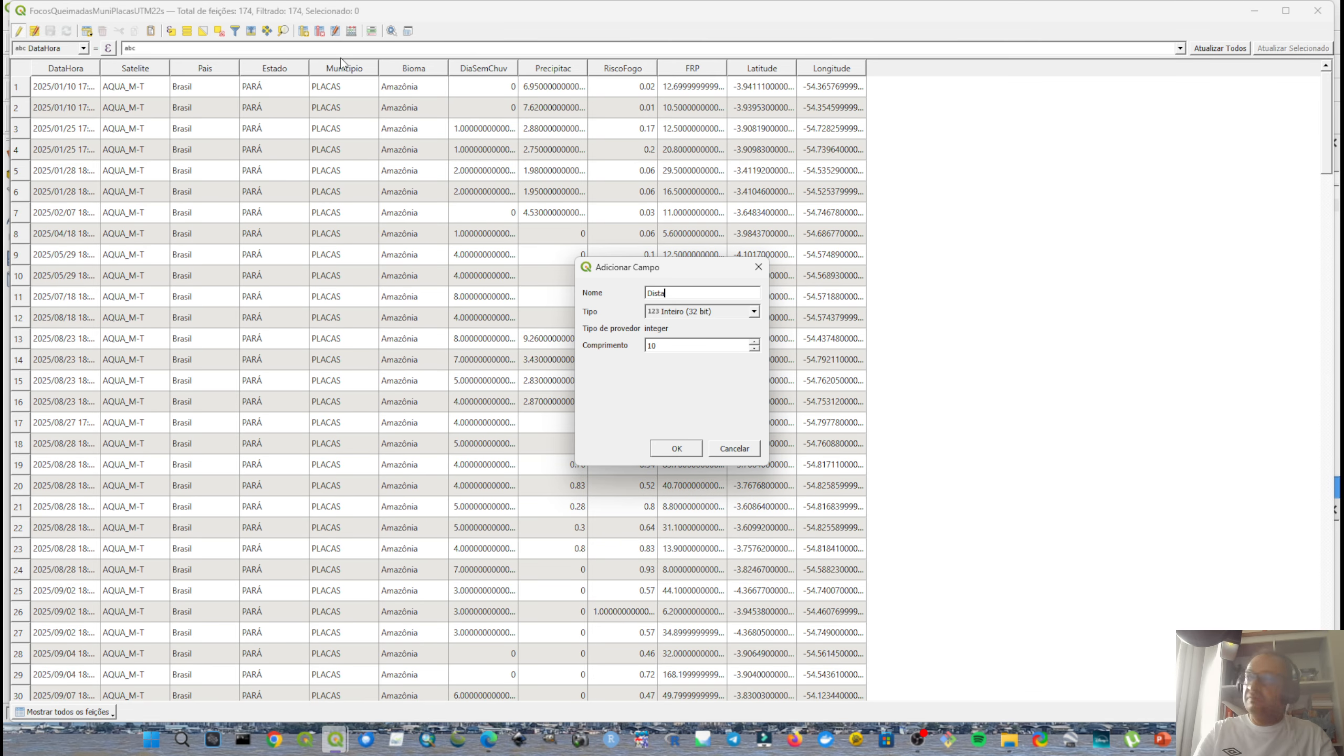
type("ncia")
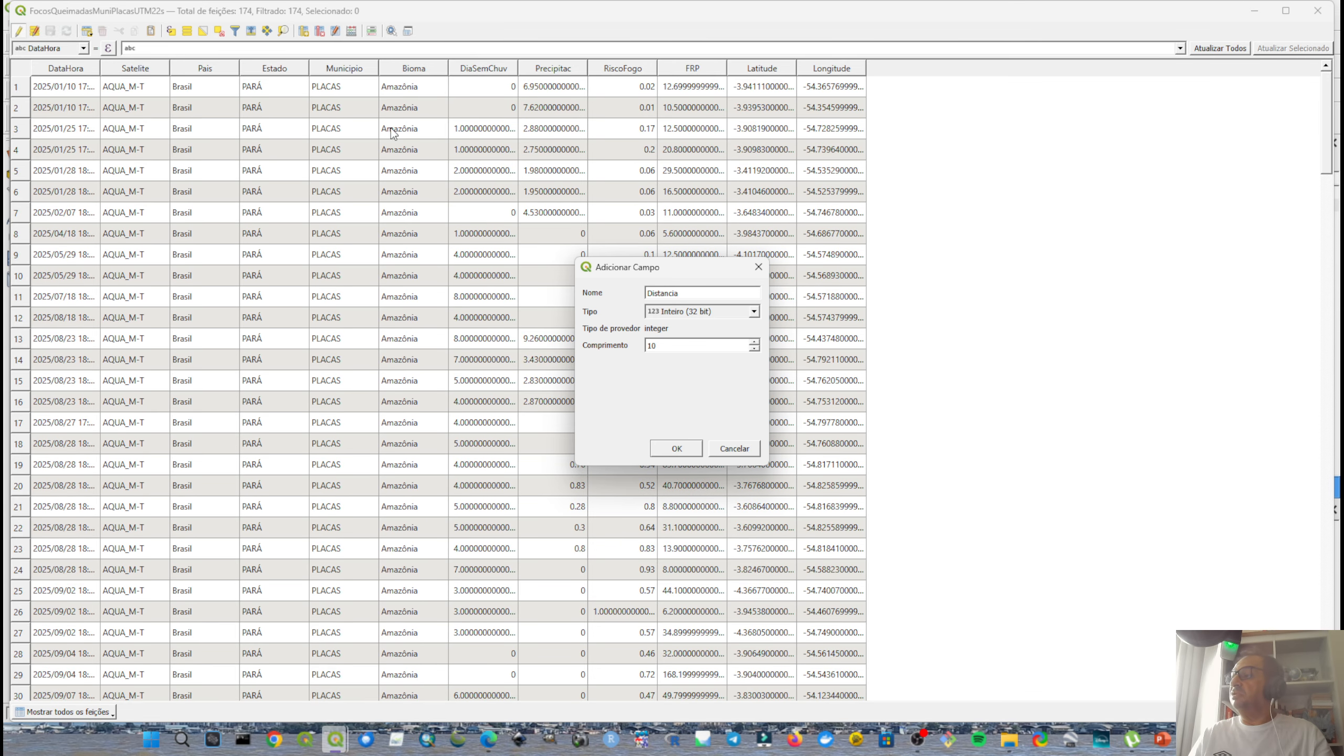
left_click(665, 316)
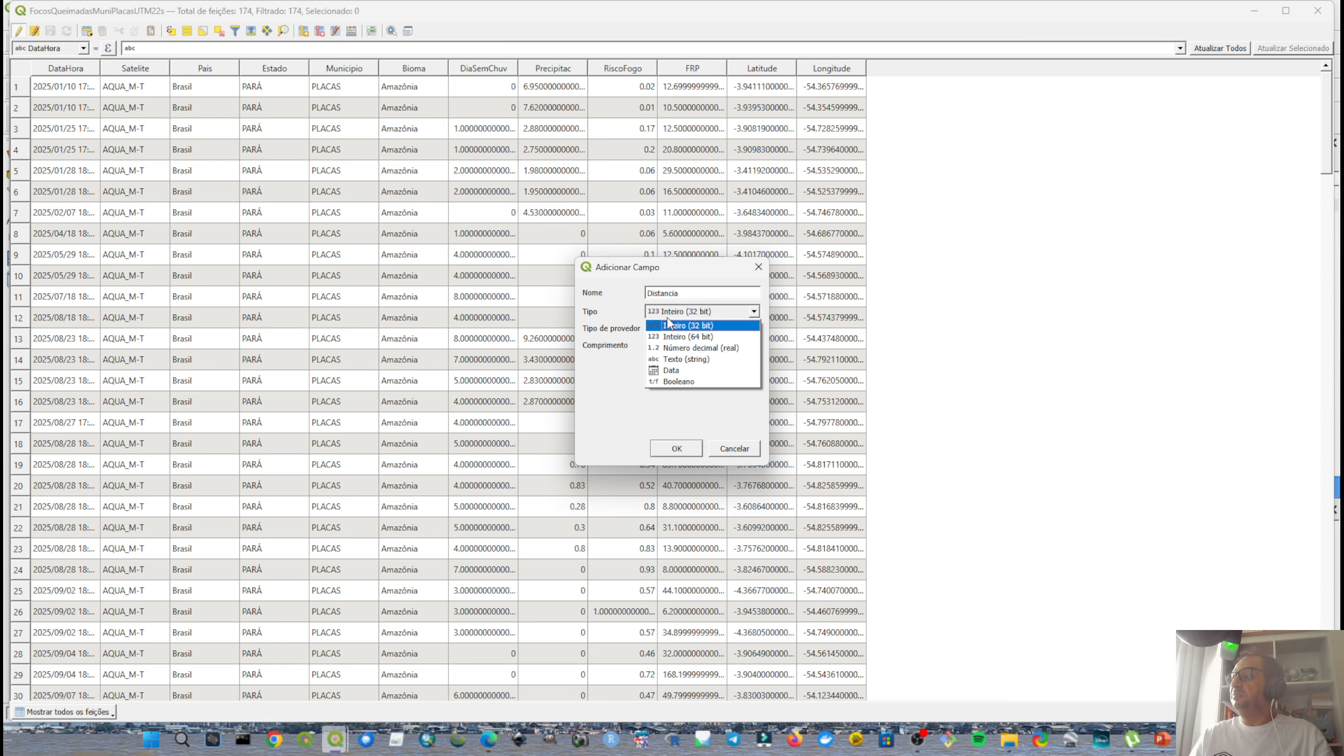
left_click(690, 348)
left_click(682, 364)
key("BackSpace")
type("2")
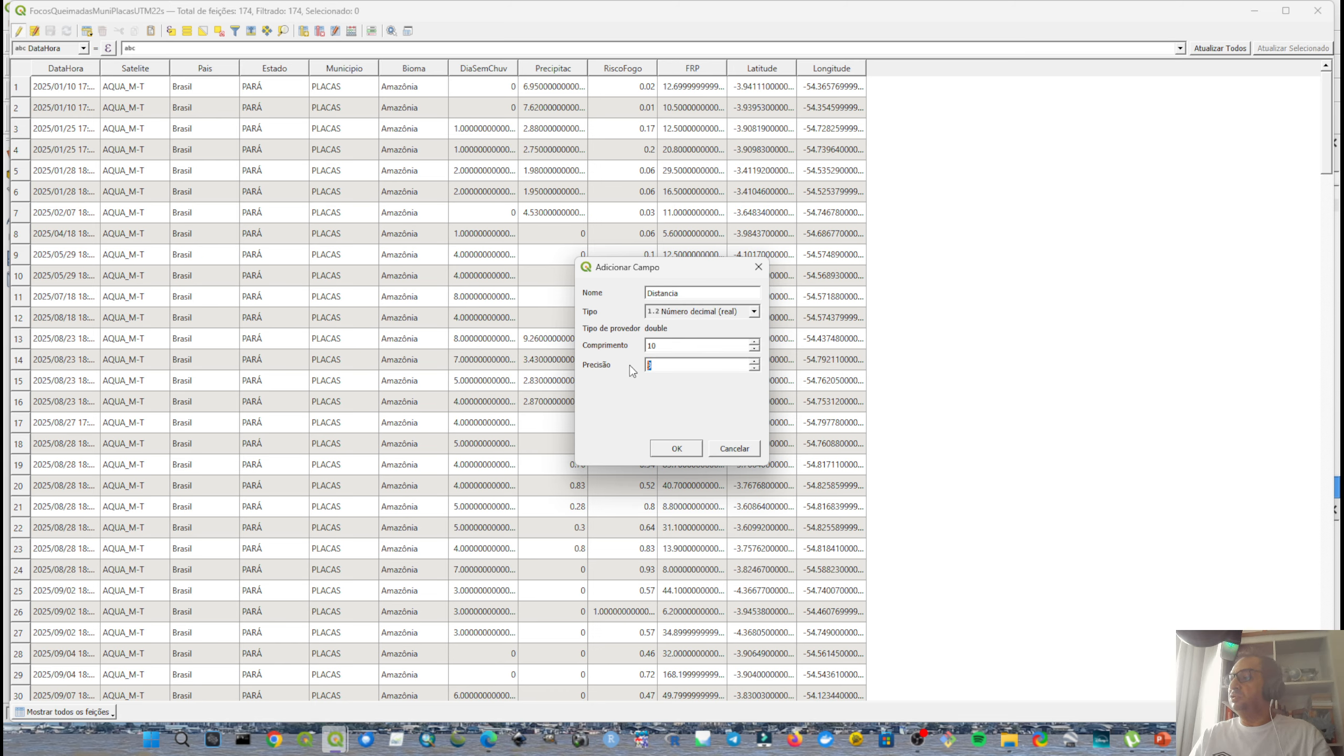
left_click(683, 450)
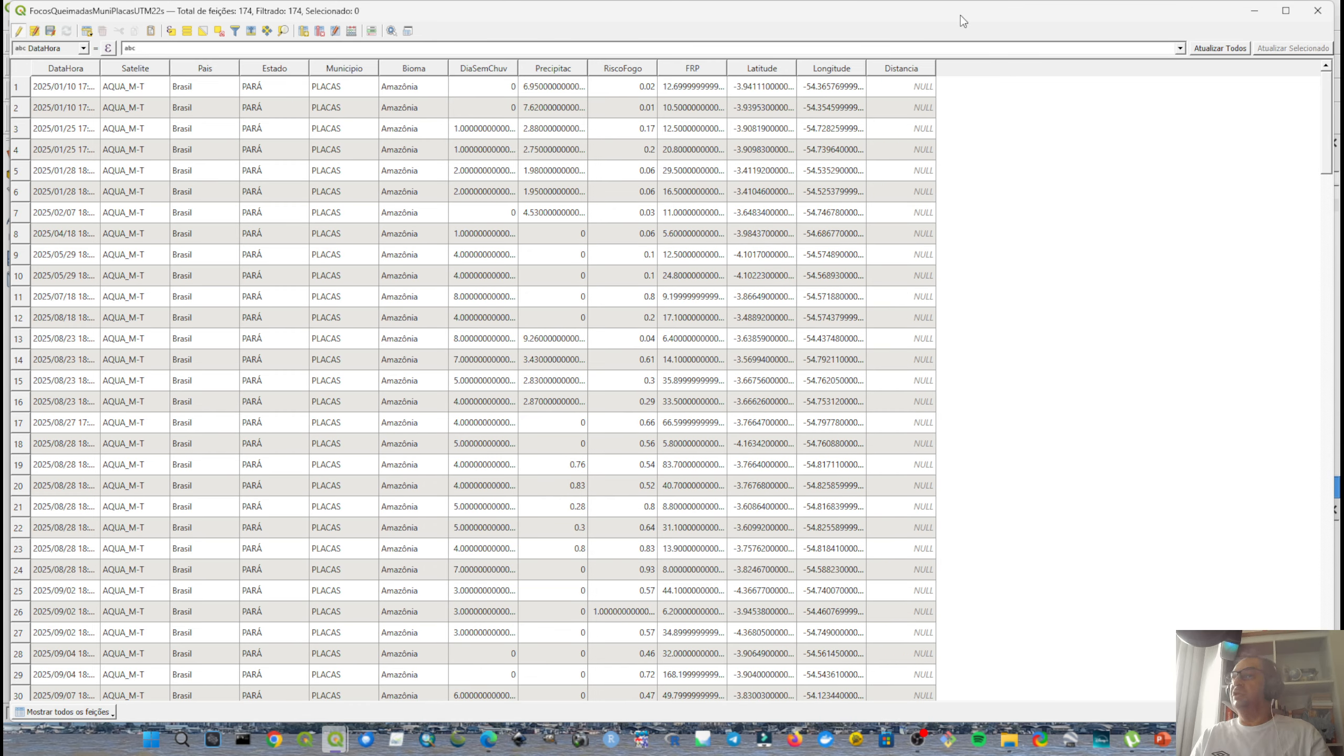
Save the layer edits, end the editing session and close the attribute table.
right_click(59, 64)
left_click(50, 33)
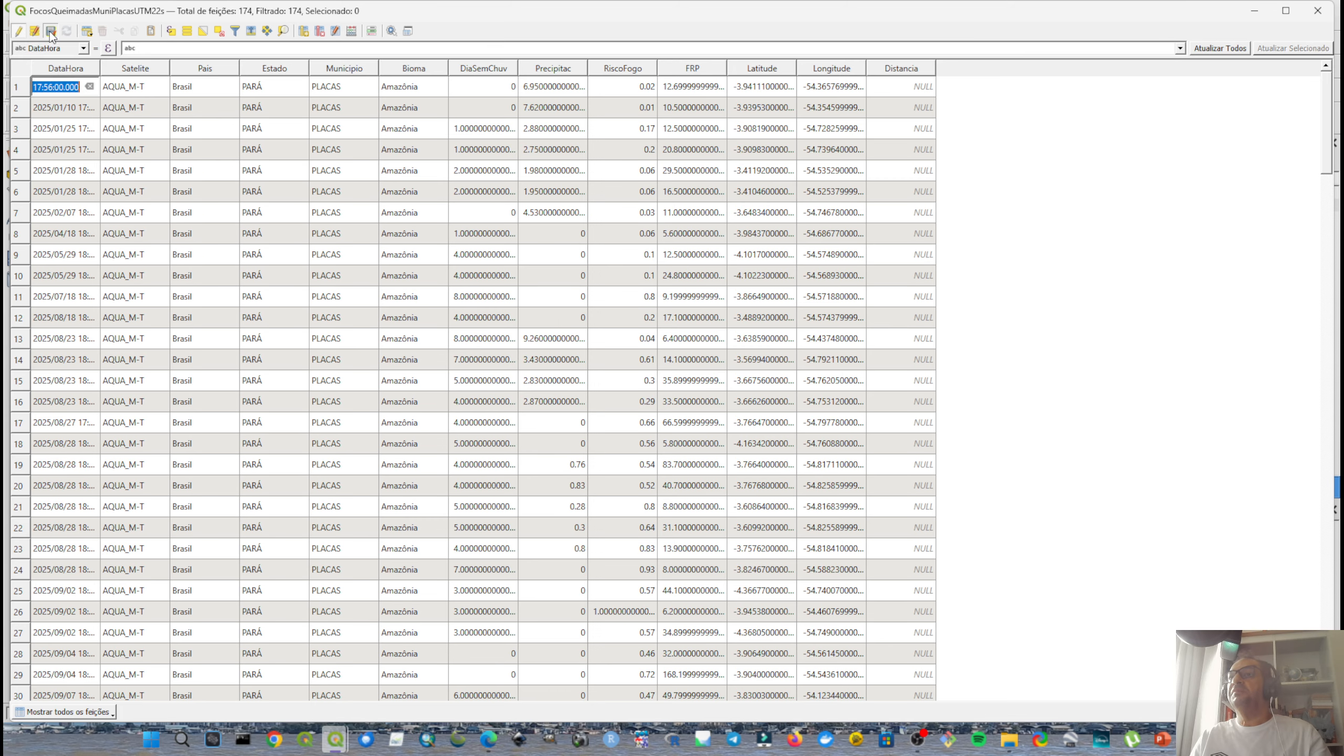
left_click(18, 30)
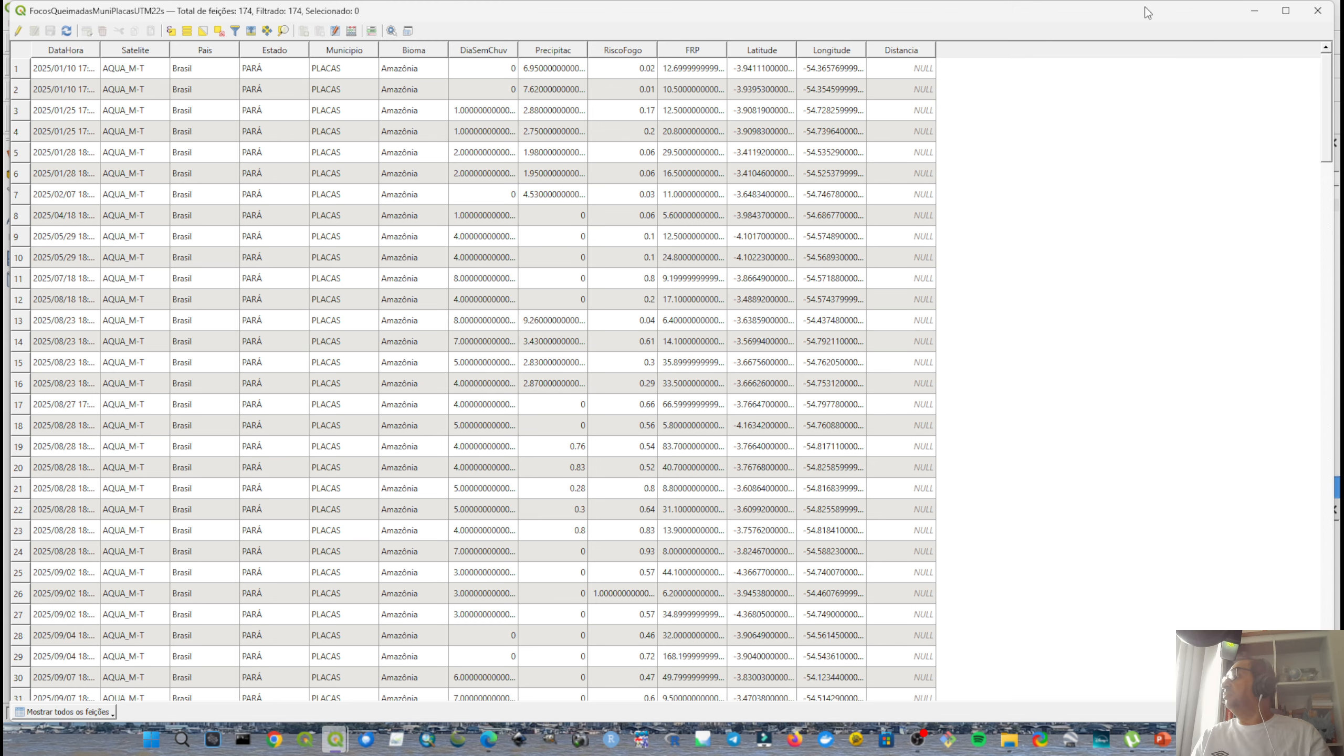
left_click(1318, 10)
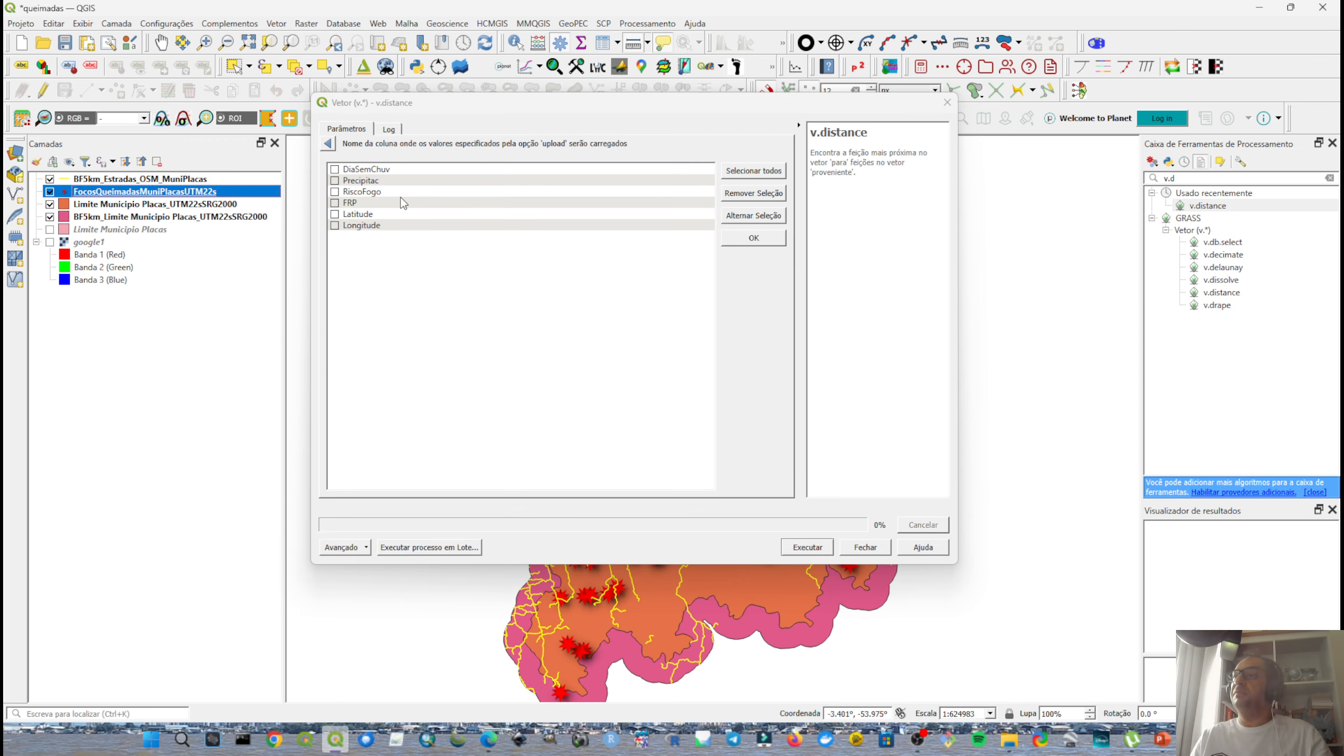
Reopen the upload column list to look for Distancia, and close v.distance without running it.
left_click(331, 144)
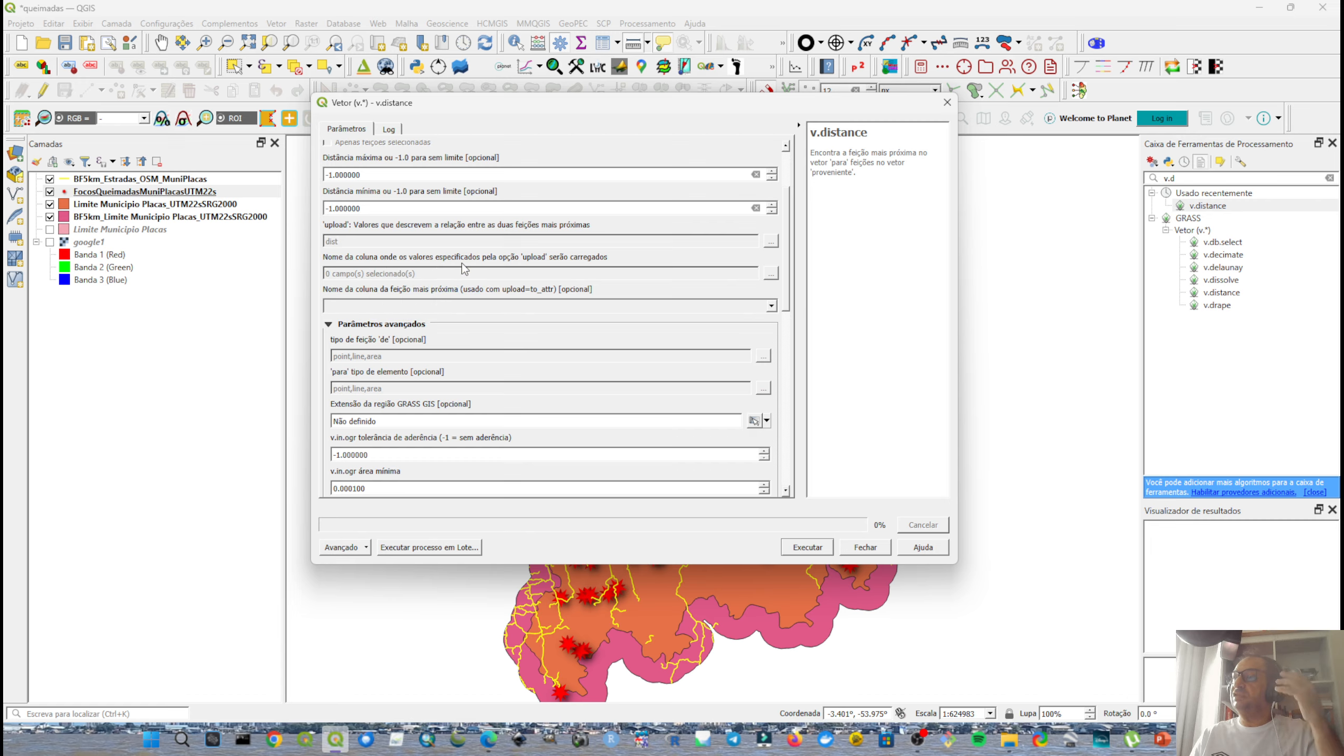
left_click(772, 274)
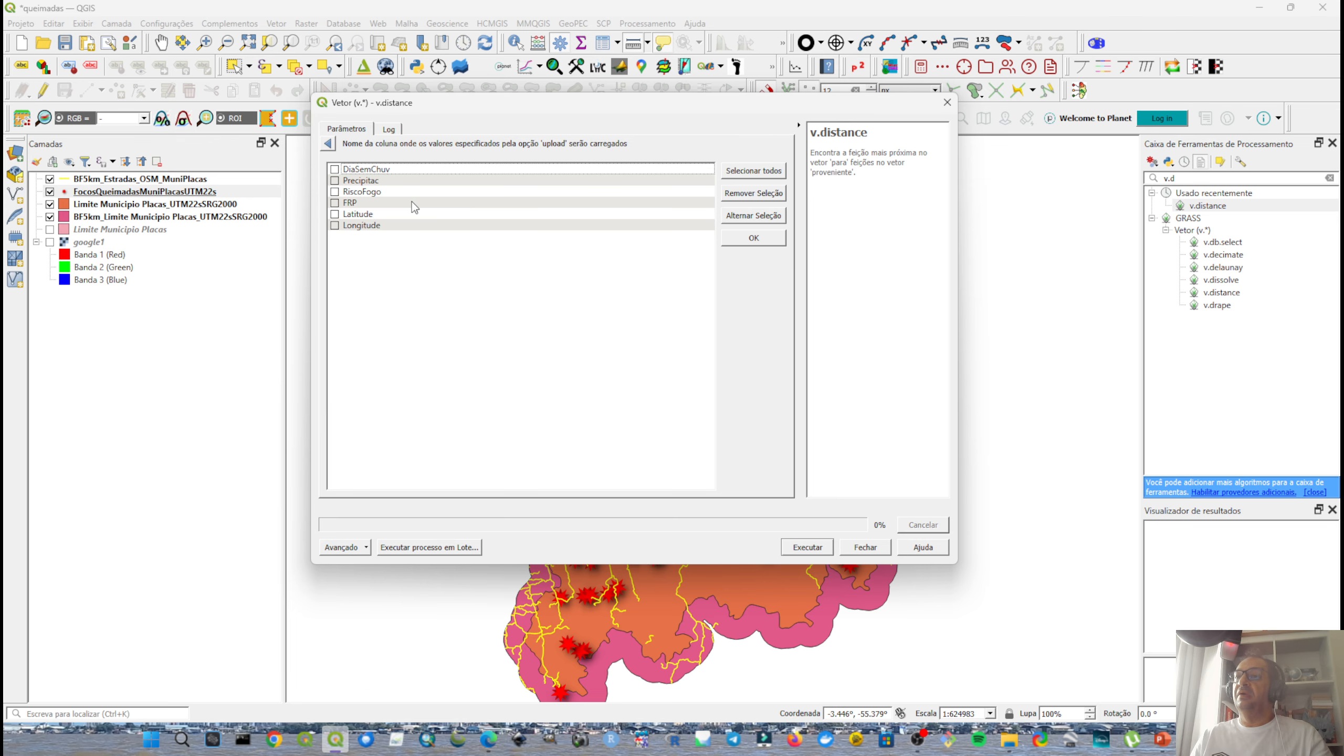
left_click(948, 102)
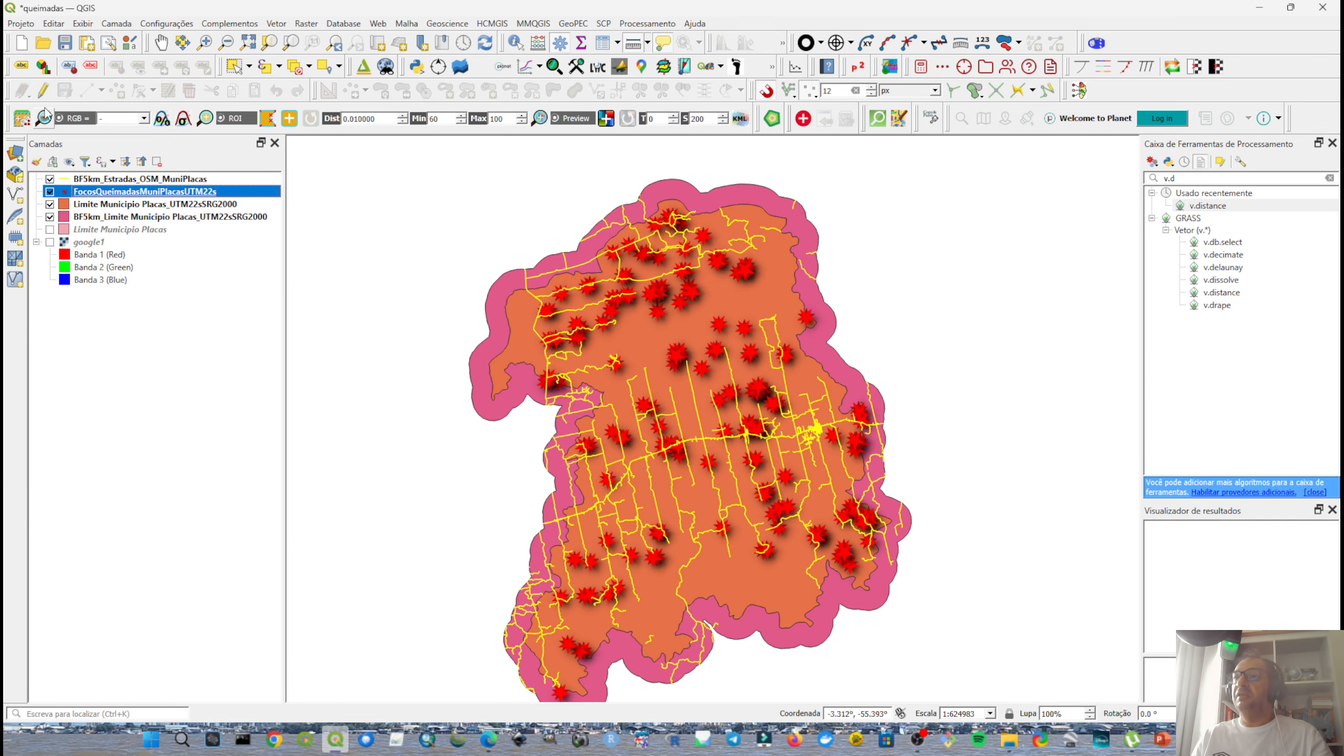
Open v.distance again with FocosQueimadasMuniPlacasUTM22s as the 'from' map and BF5km_Estradas_OSM_MuniPlacas as the 'to' map.
double_click(1206, 206)
left_click(412, 175)
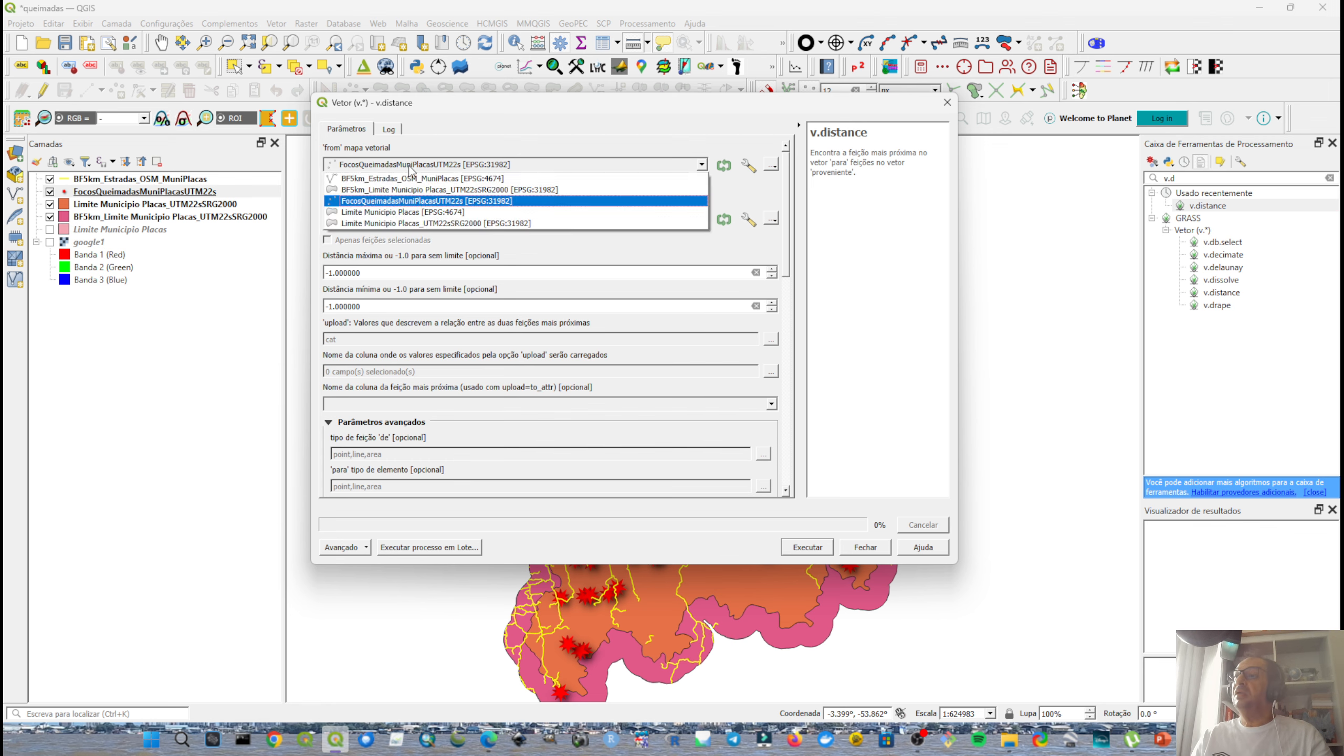
left_click(412, 174)
left_click(380, 223)
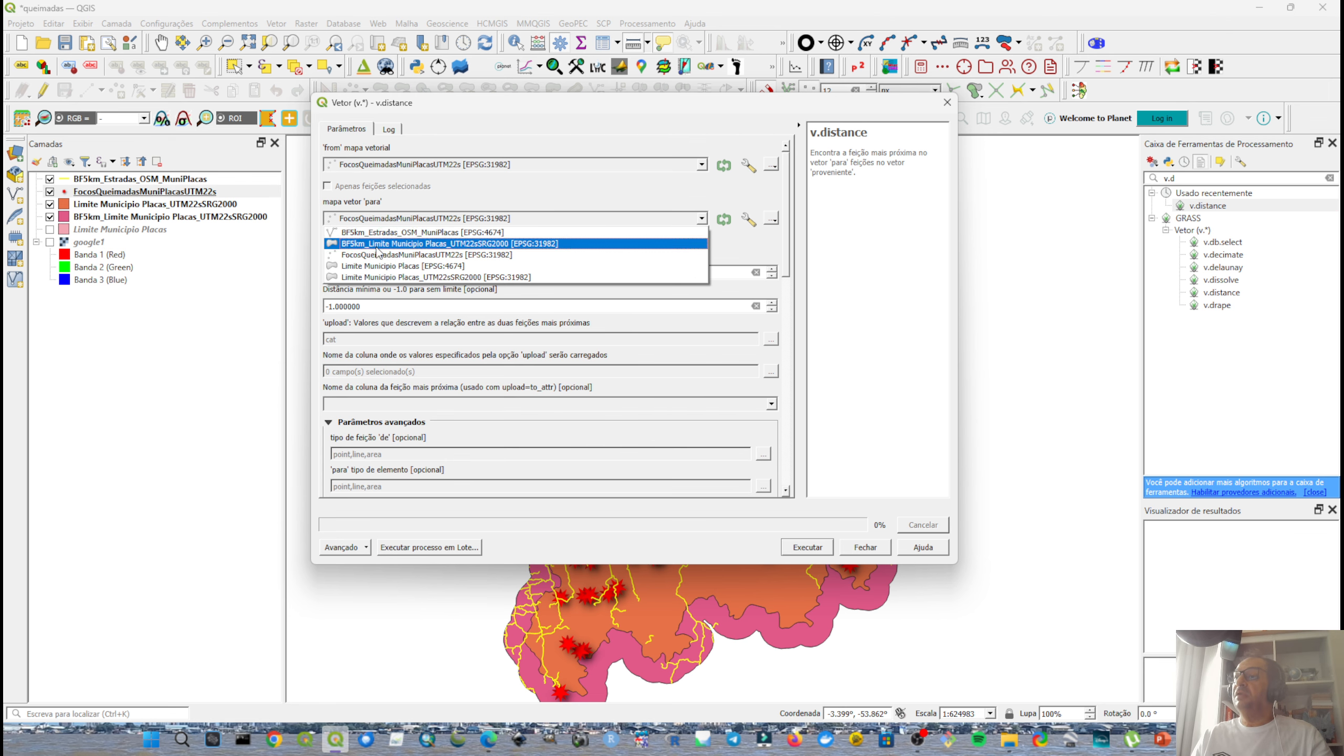
left_click(377, 235)
Set the upload values to dist only, without cat, and choose Distancia as the column that receives them.
left_click(344, 339)
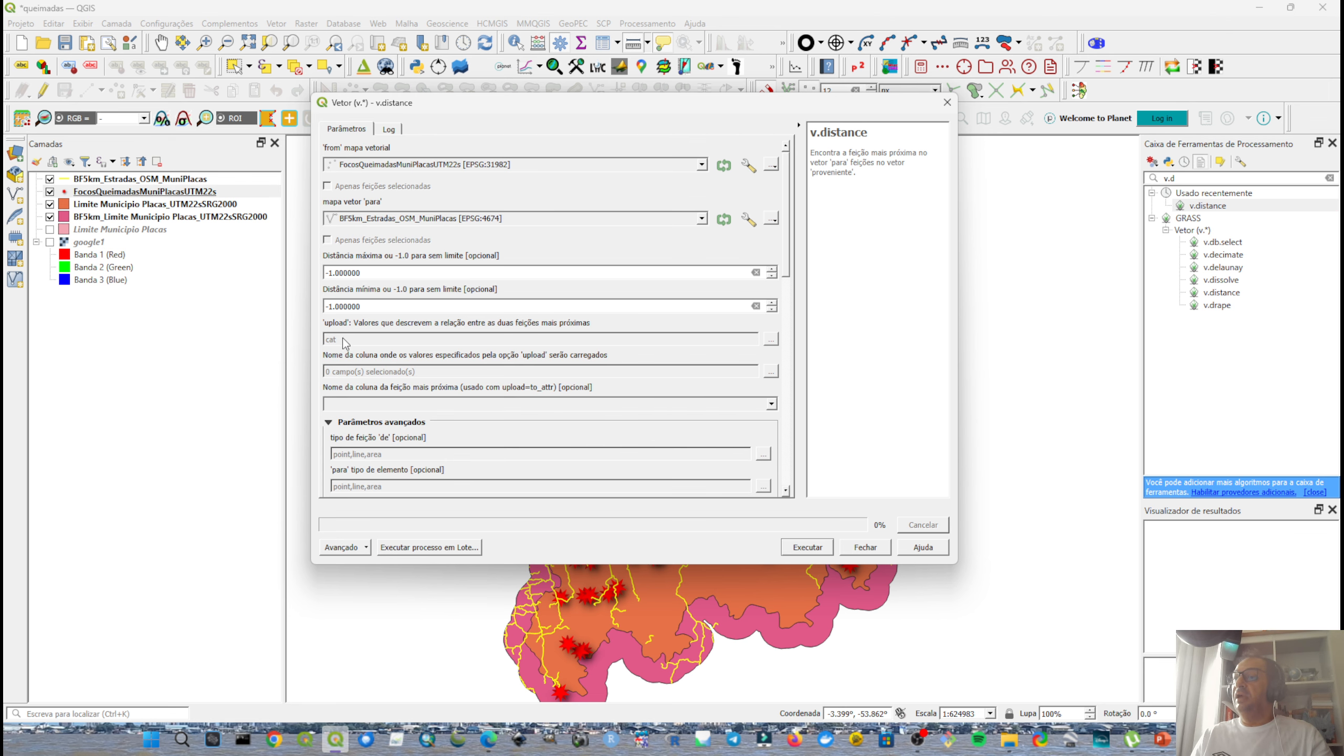
left_click(770, 339)
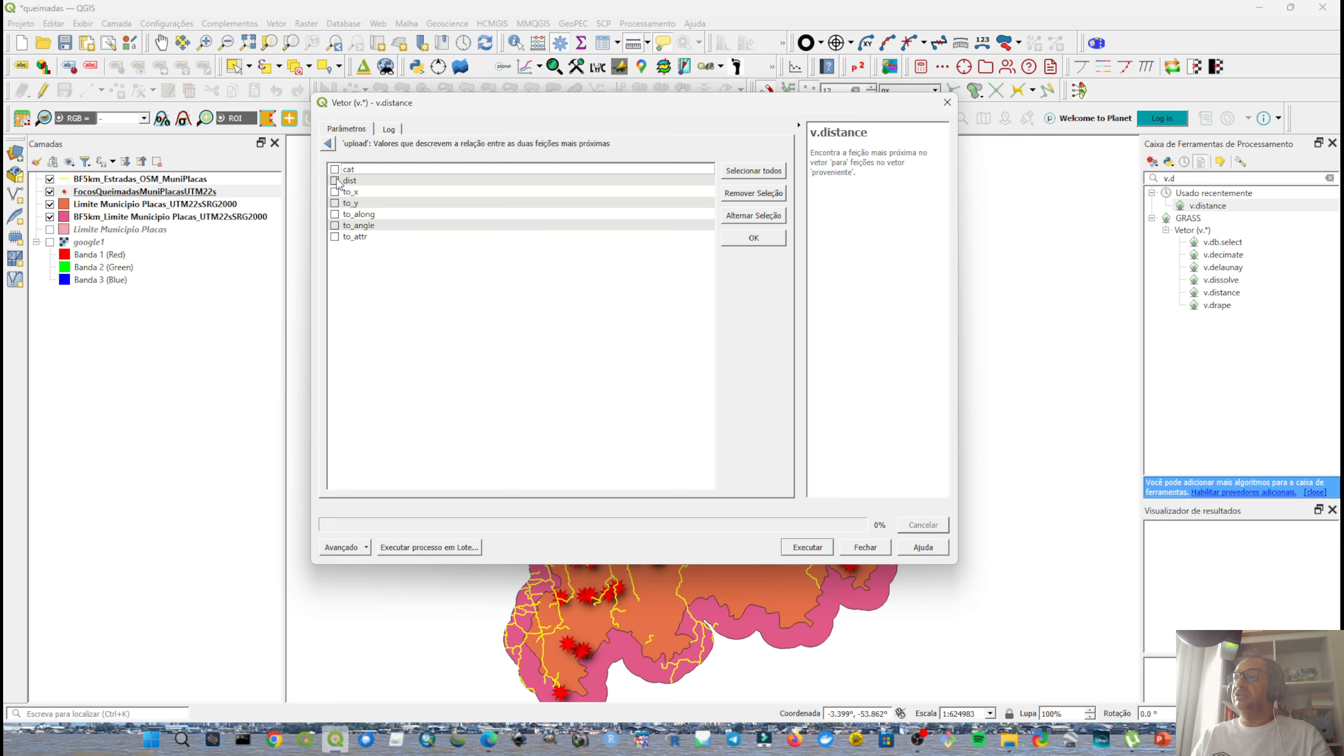
left_click(329, 146)
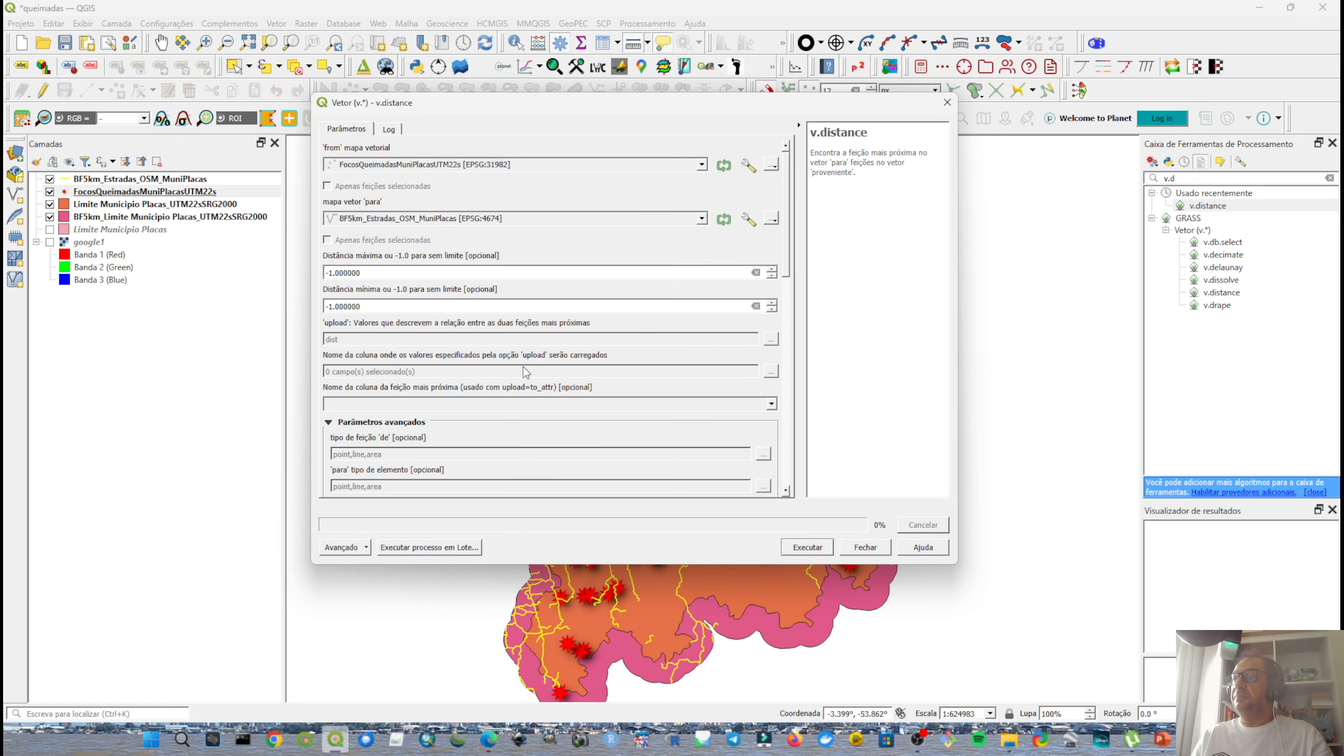
left_click(771, 372)
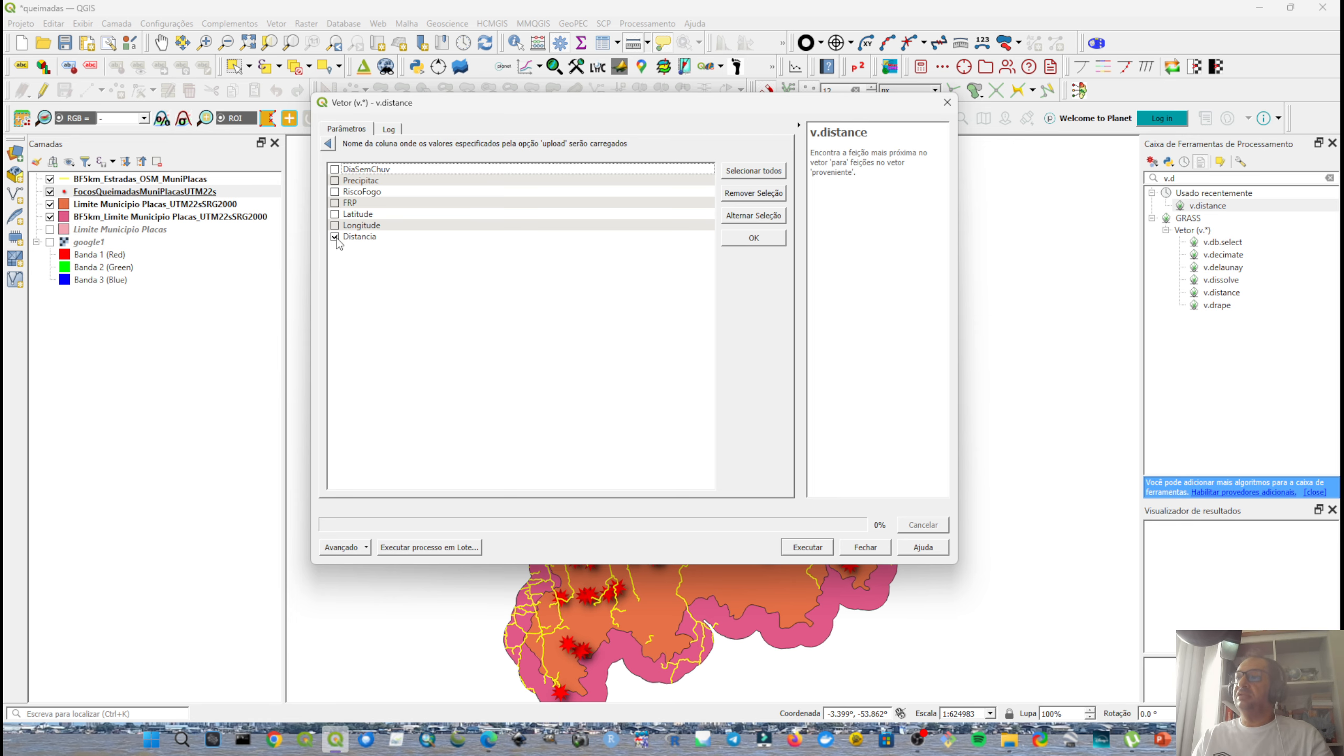
left_click(330, 142)
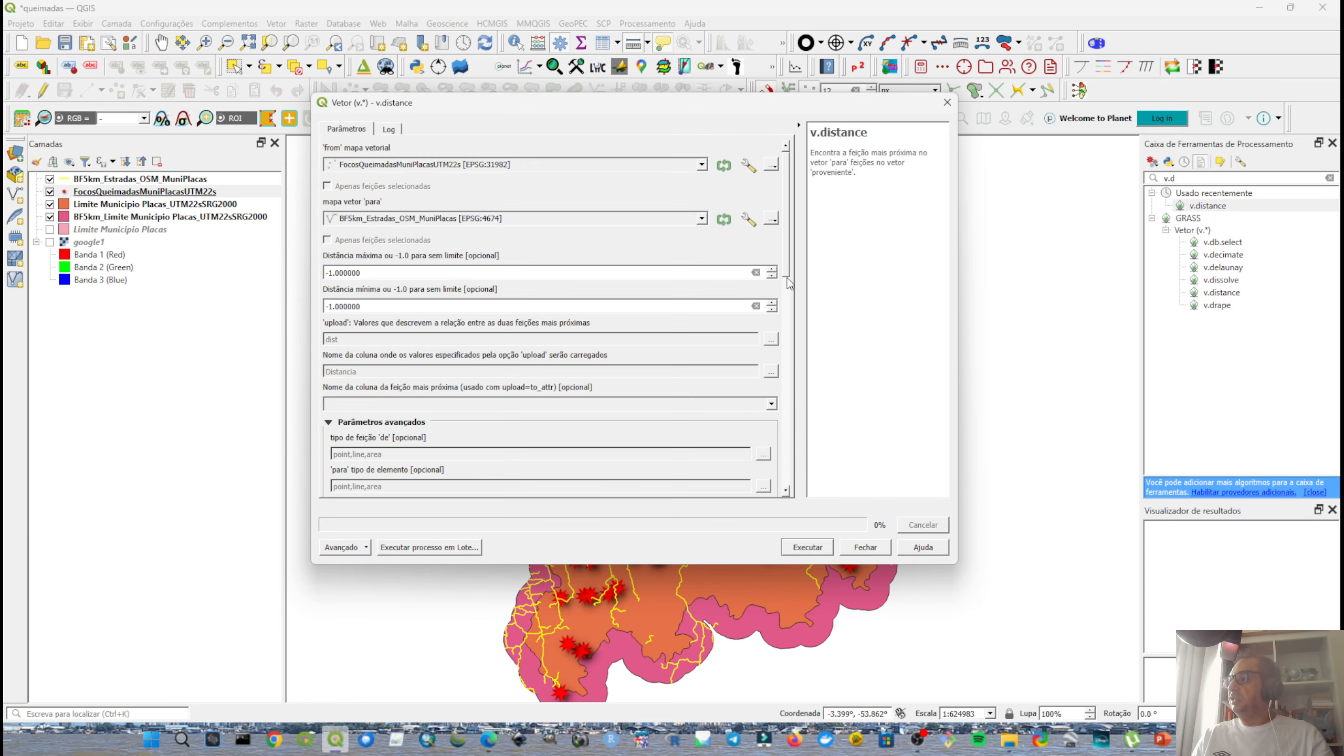
left_click_drag(785, 275, 785, 489)
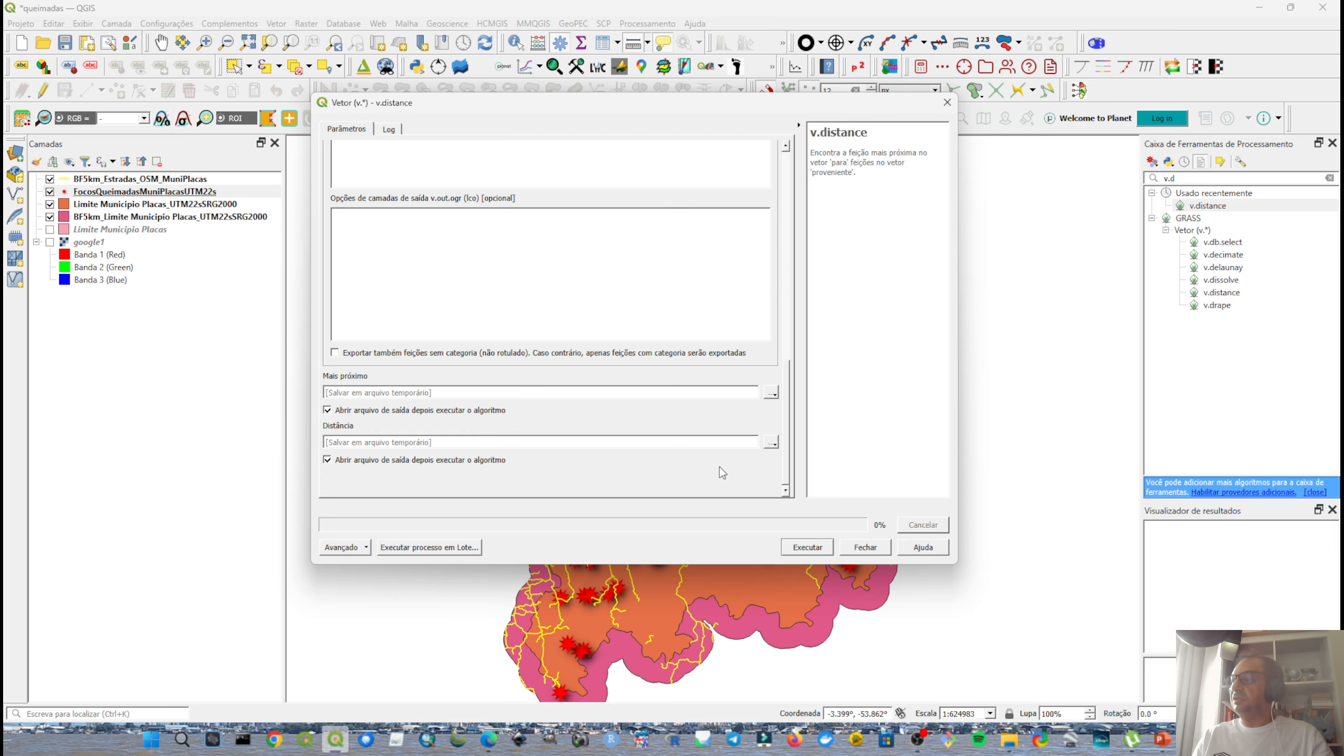
Save the Distância output as DistFocoEstPlacas.shp in the VideoAula folder, run v.distance and close its dialog.
left_click(771, 443)
left_click(784, 470)
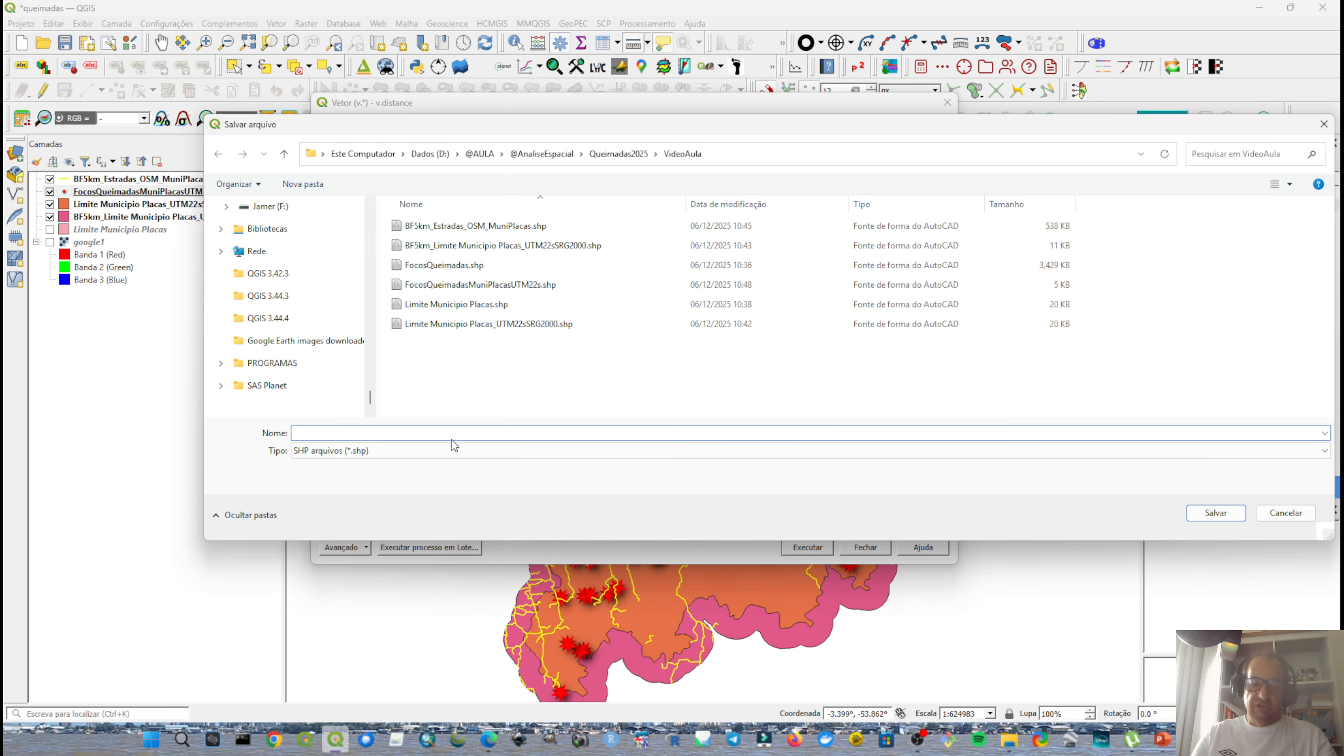
type("Dis")
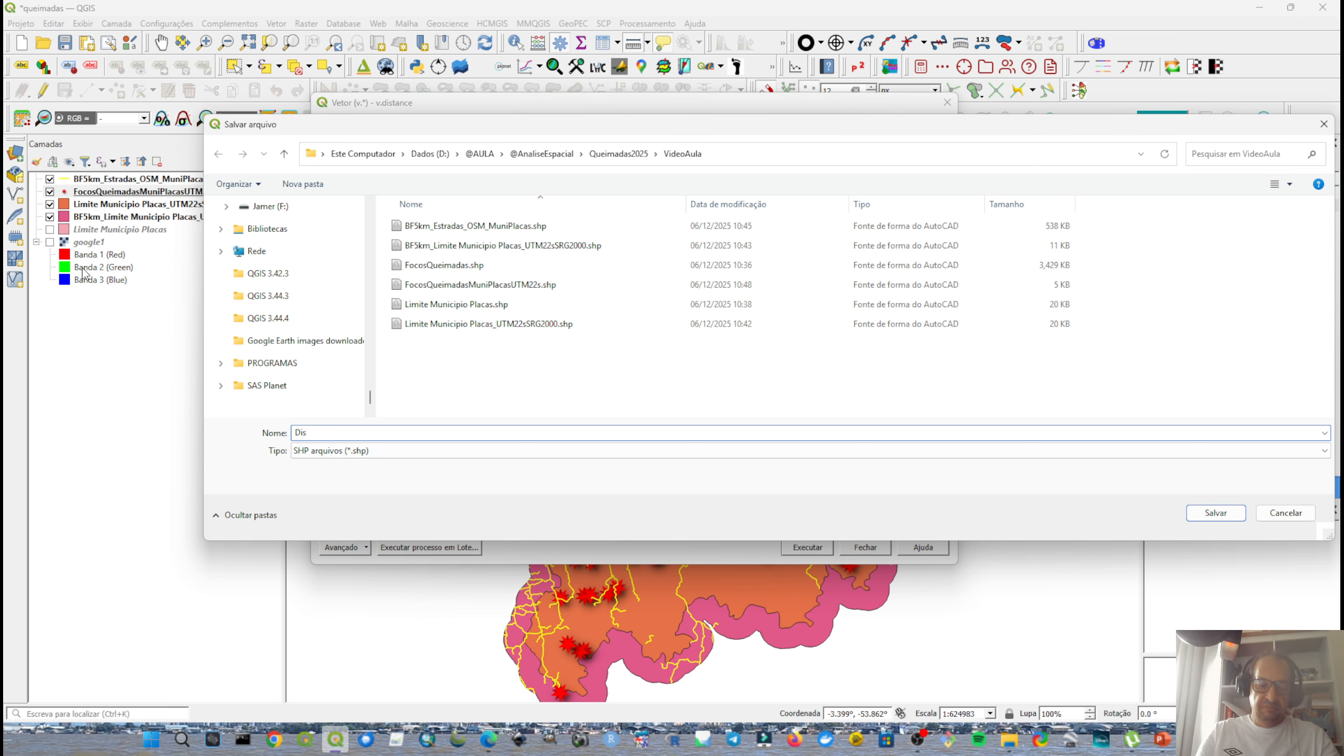
type("tFocoEst")
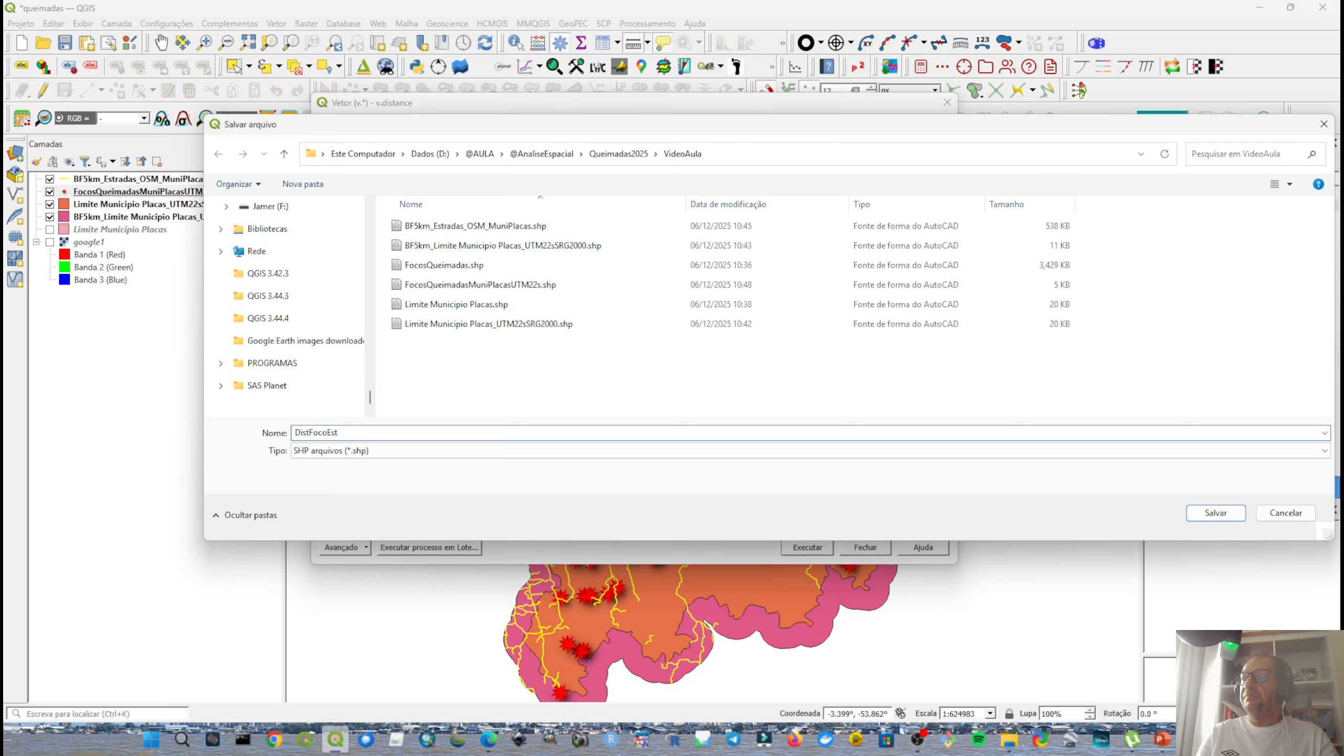
type("Placas")
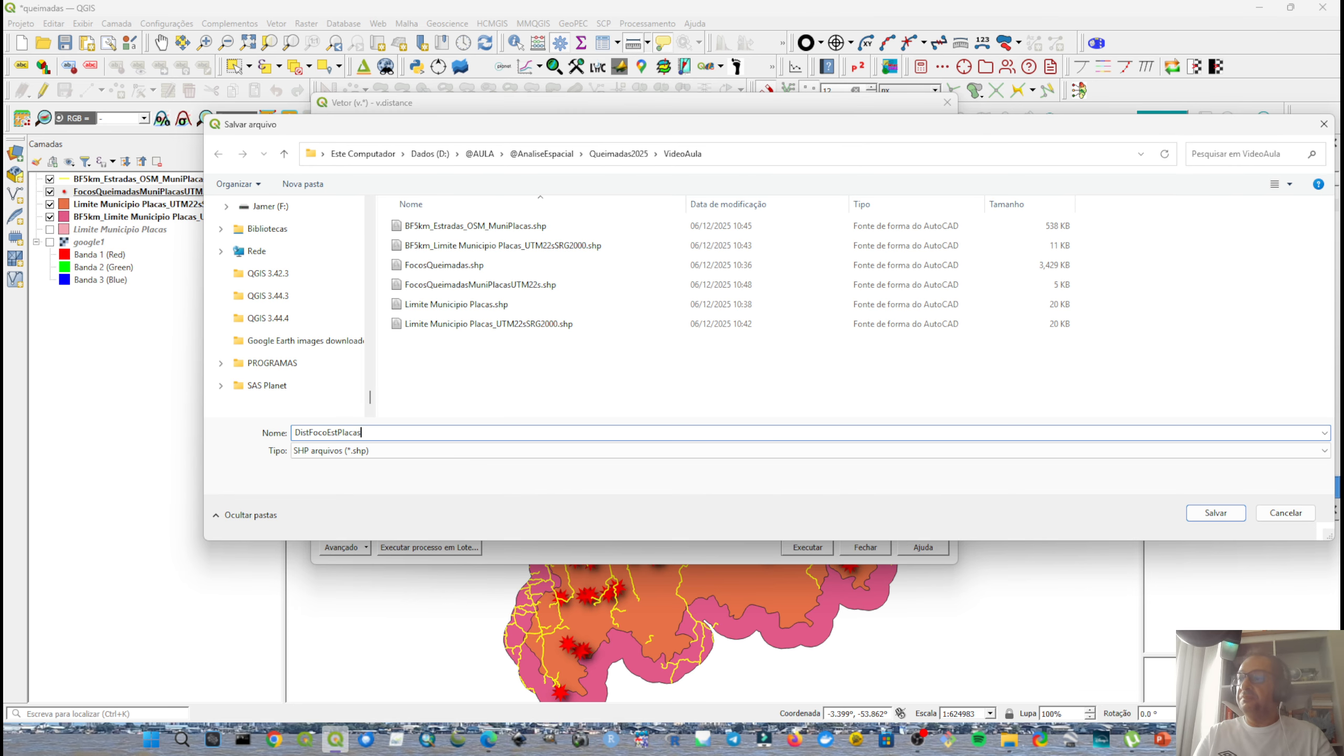
key("Return")
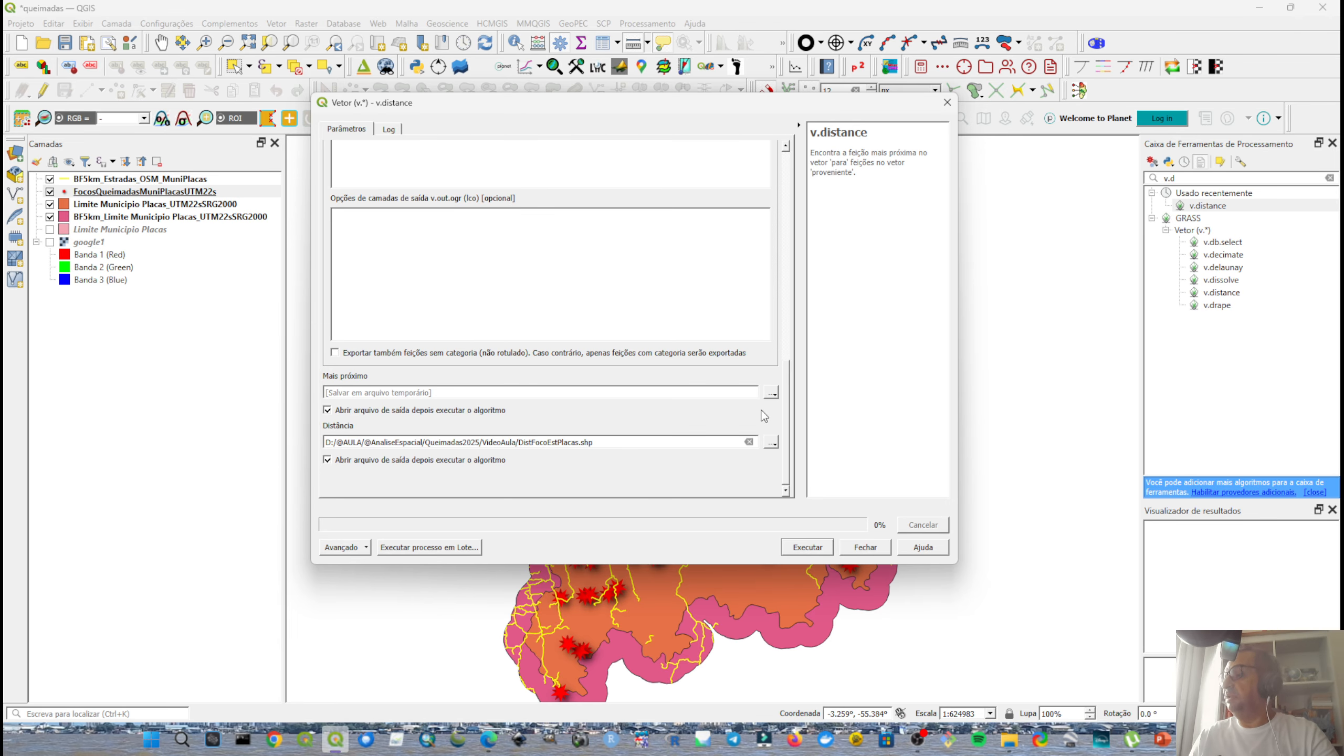
left_click(798, 549)
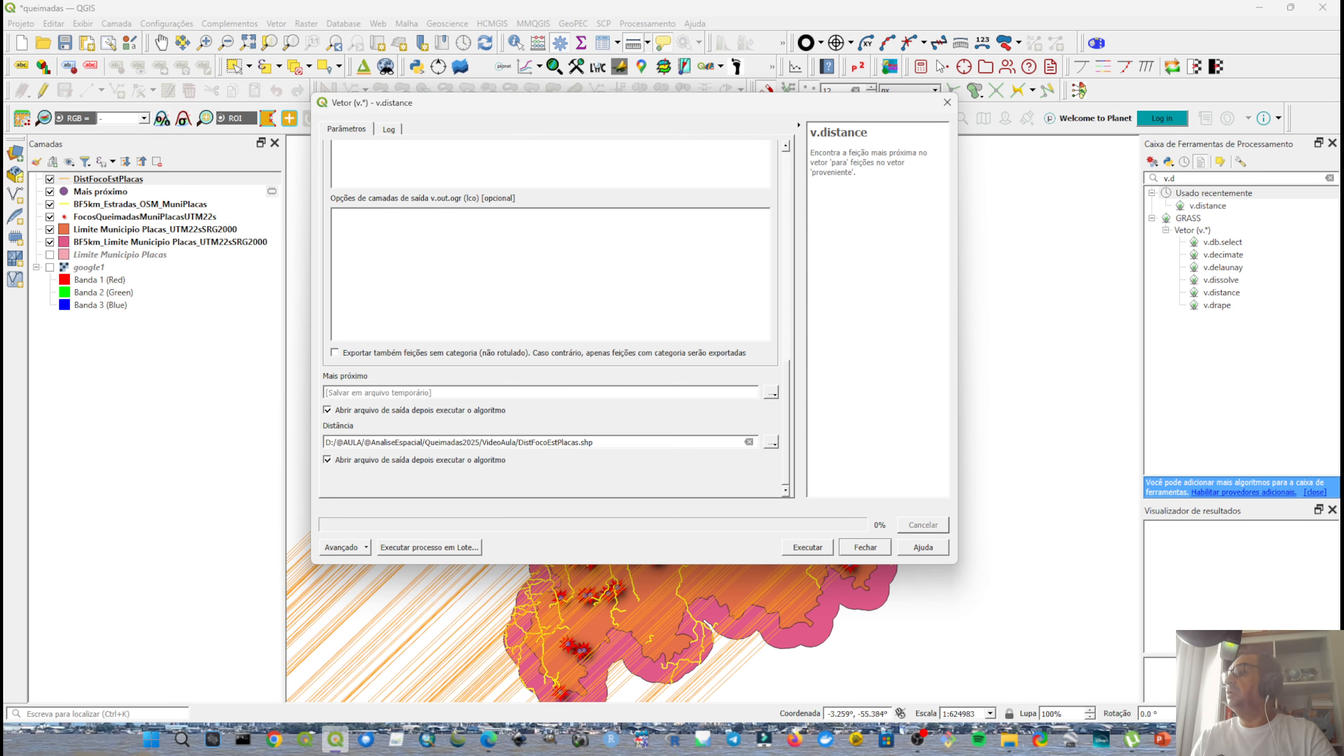
left_click(947, 103)
Inspect the distance lines on the map and remove the DistFocoEstPlacas layer from the project.
scroll(696, 270, "up", 2)
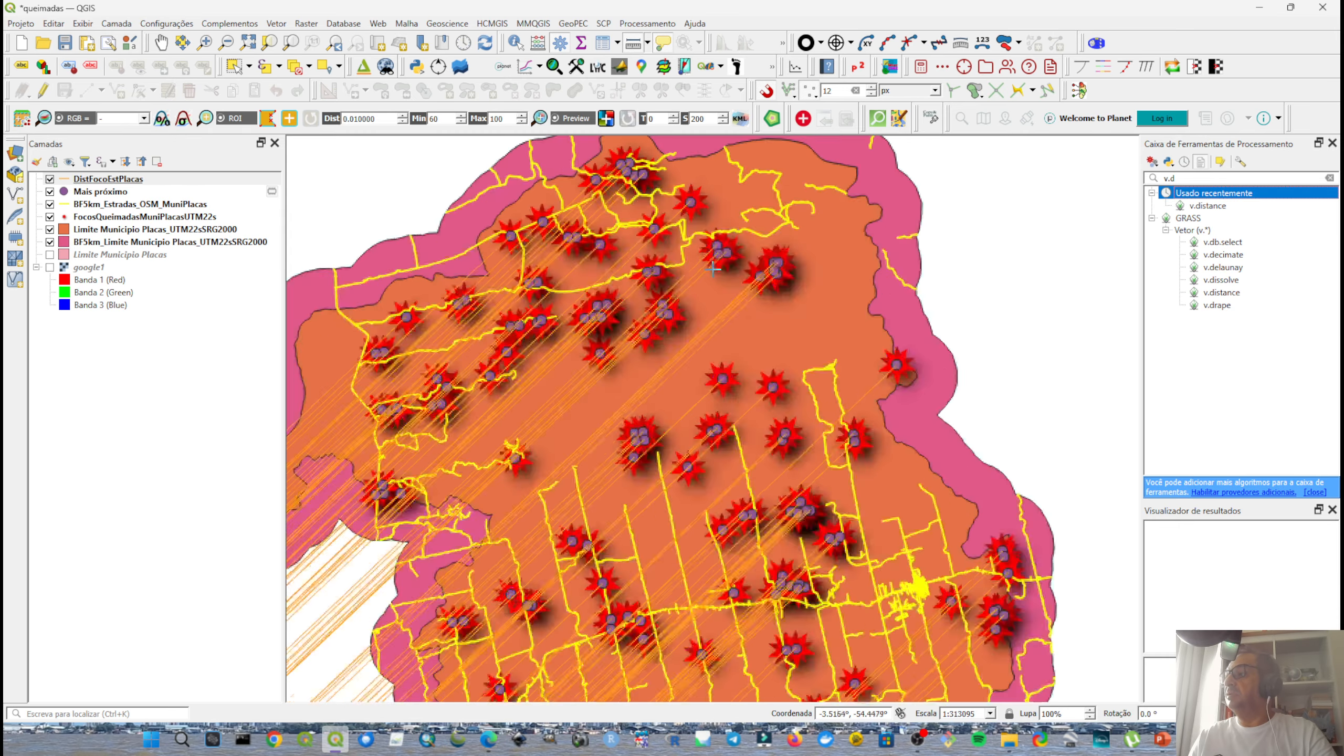
scroll(696, 270, "down", 2)
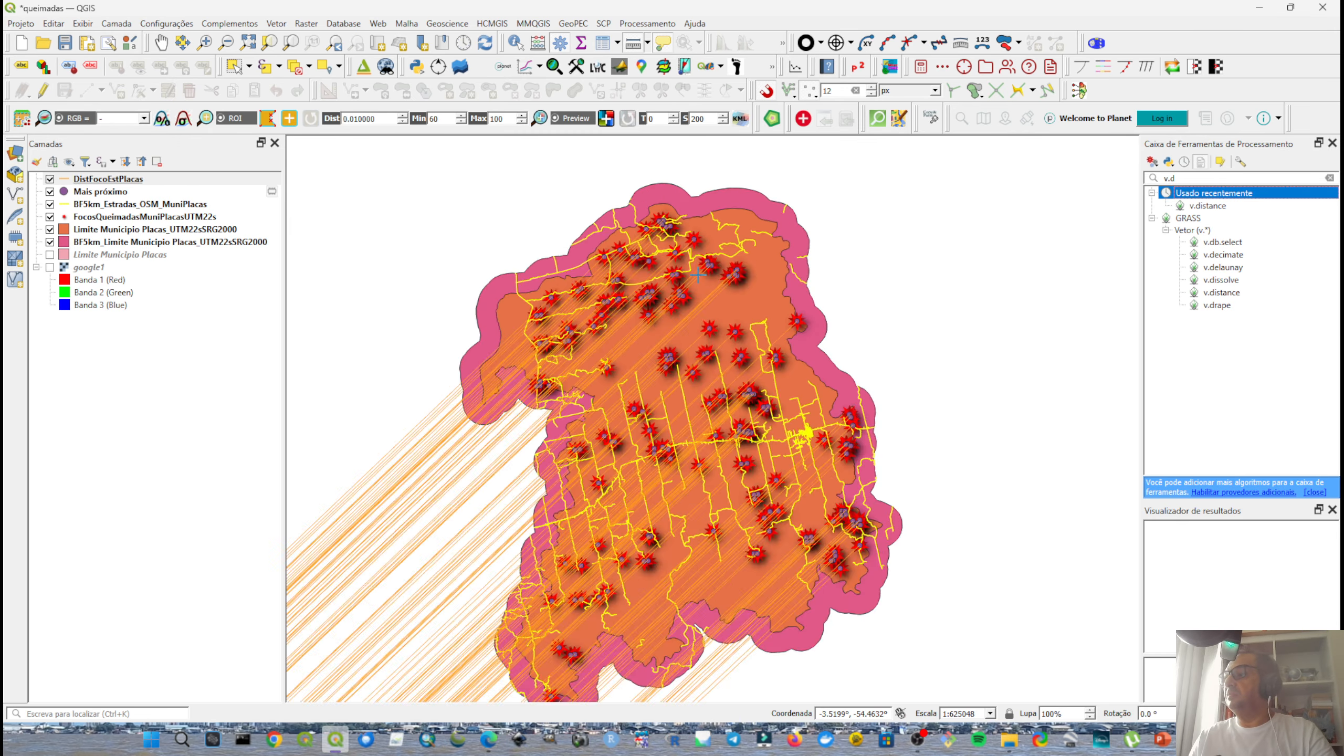
scroll(697, 275, "down", 6)
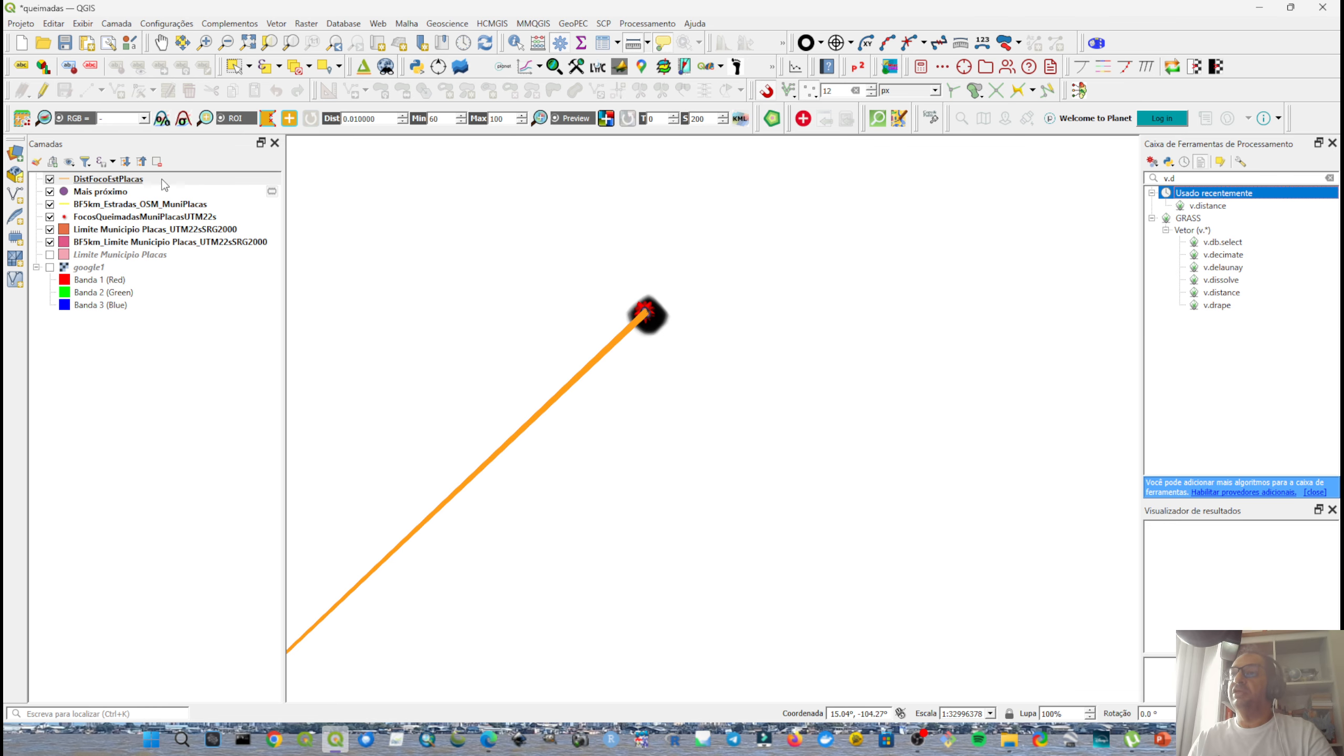
left_click(120, 180)
right_click(119, 180)
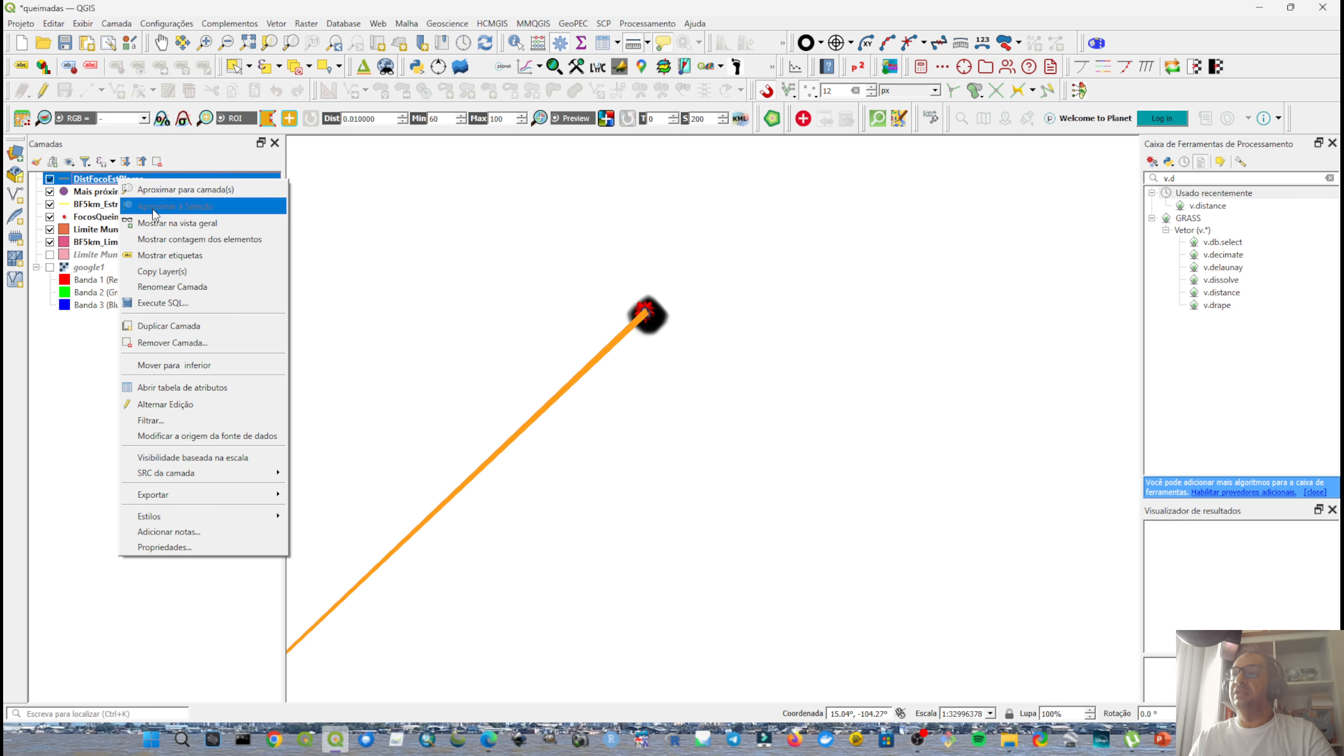
left_click(178, 343)
left_click(635, 383)
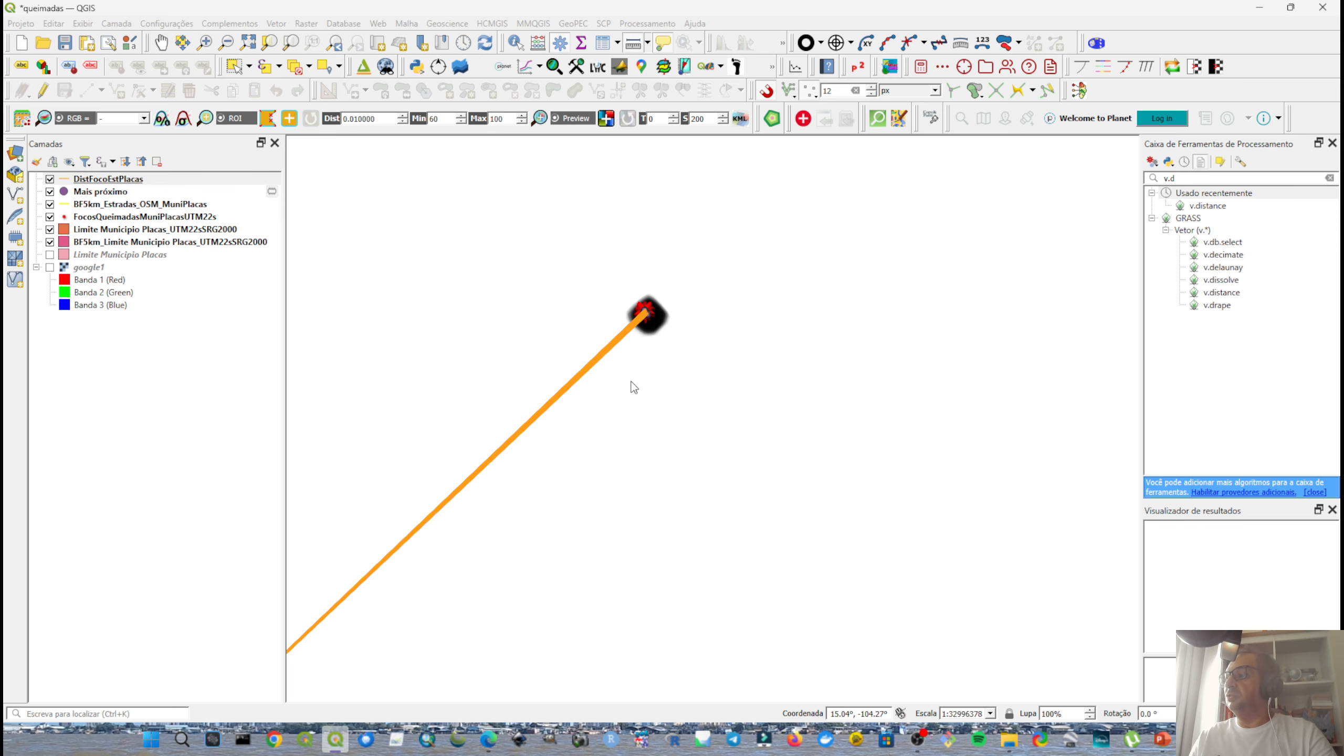
Start exporting the BF5km_Estradas_OSM_MuniPlacas layer to a new file and browse for its output location.
left_click(88, 231)
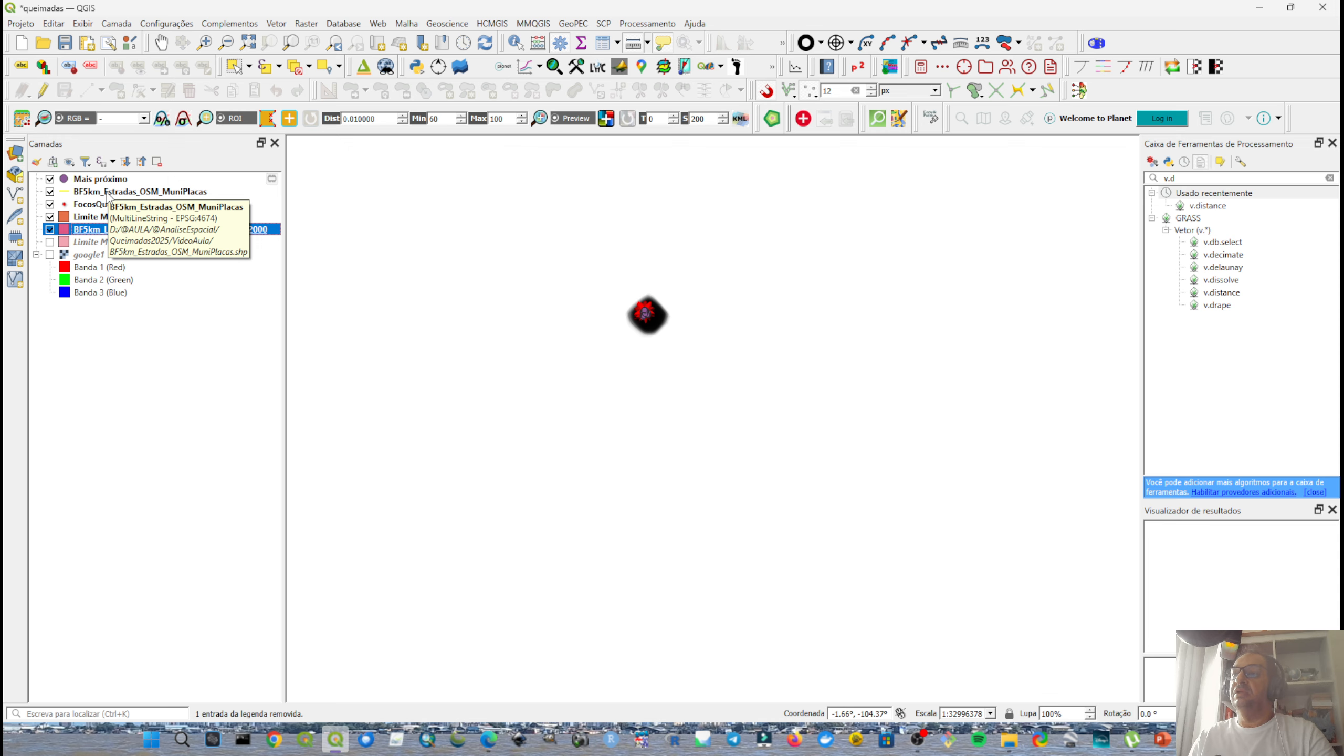
left_click(110, 194)
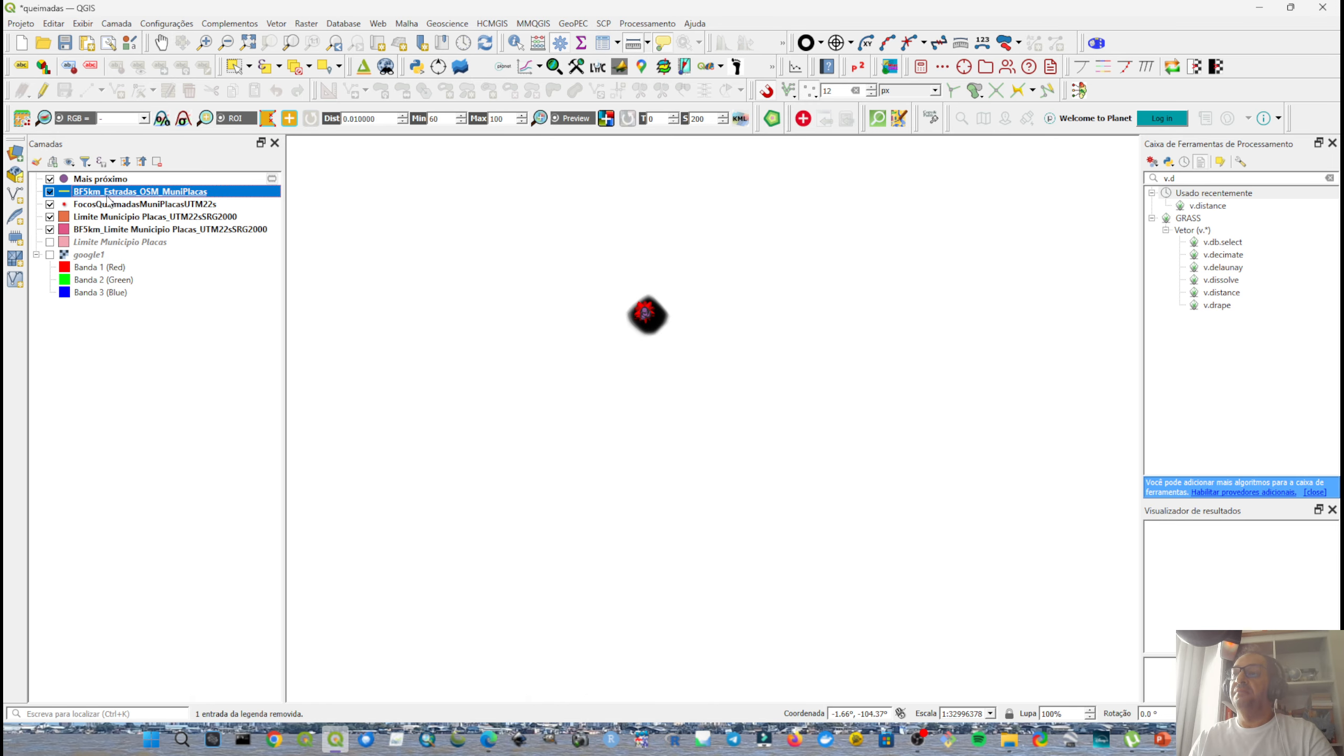
right_click(164, 197)
left_click(126, 195)
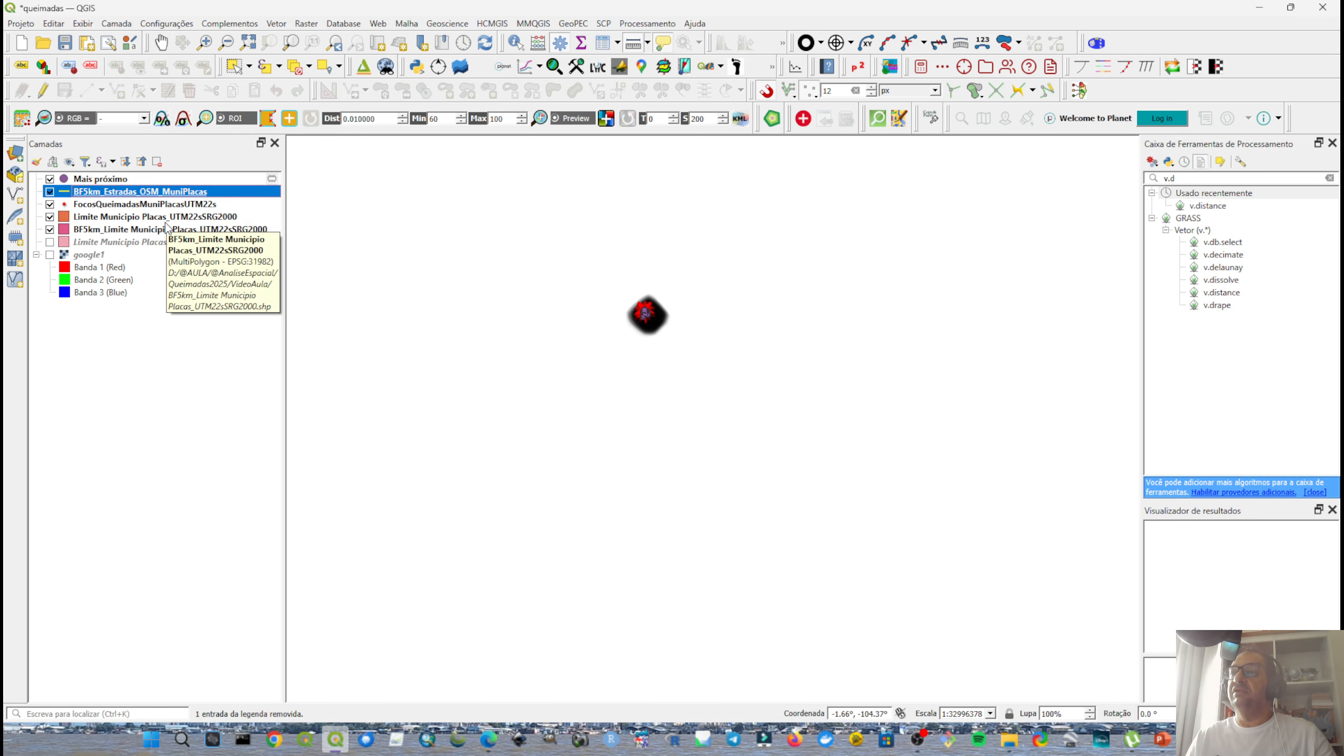
right_click(121, 194)
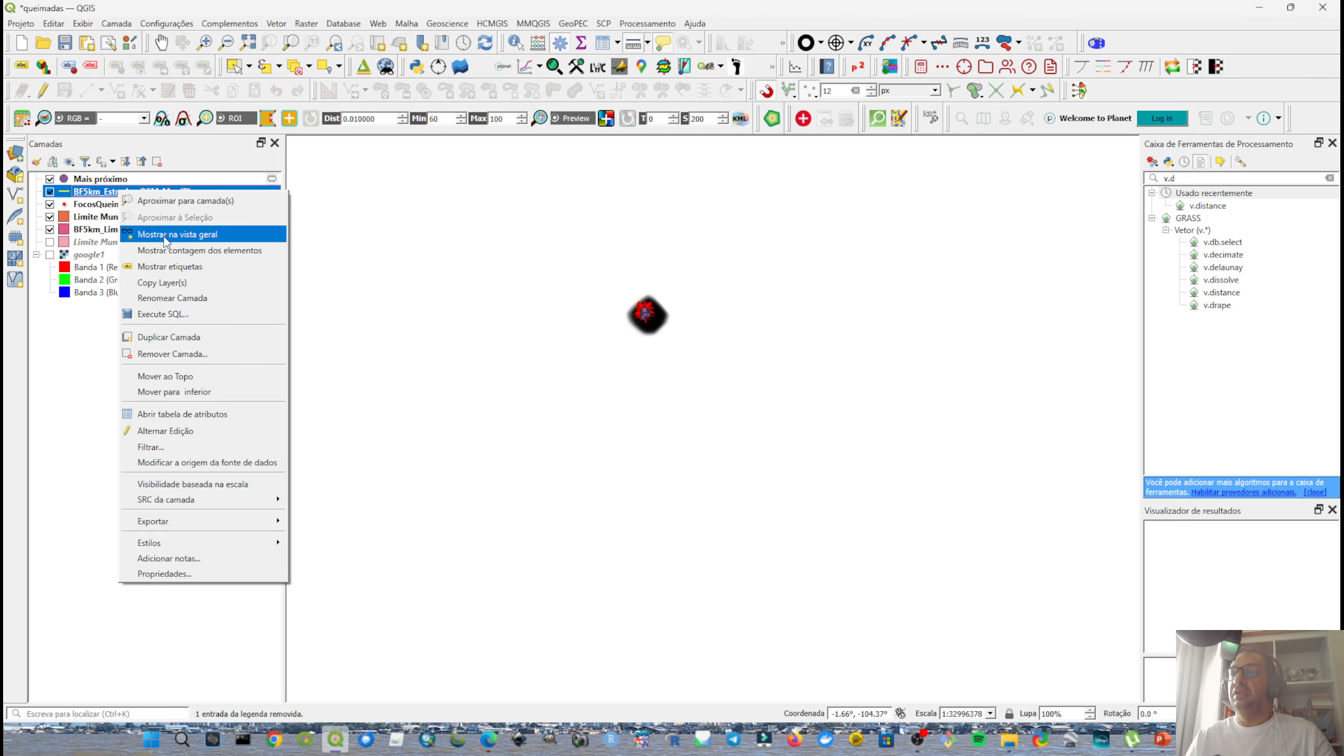
mouse_move(209, 522)
left_click(300, 524)
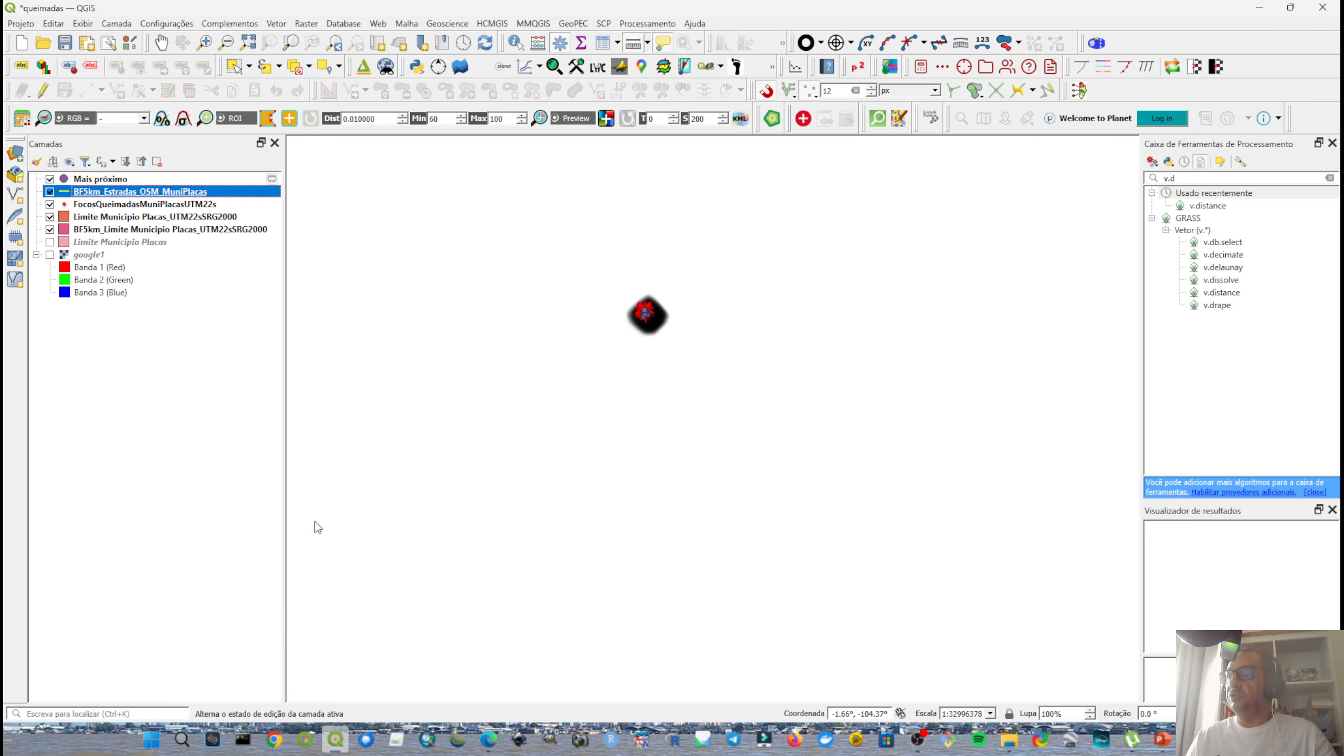
left_click(855, 190)
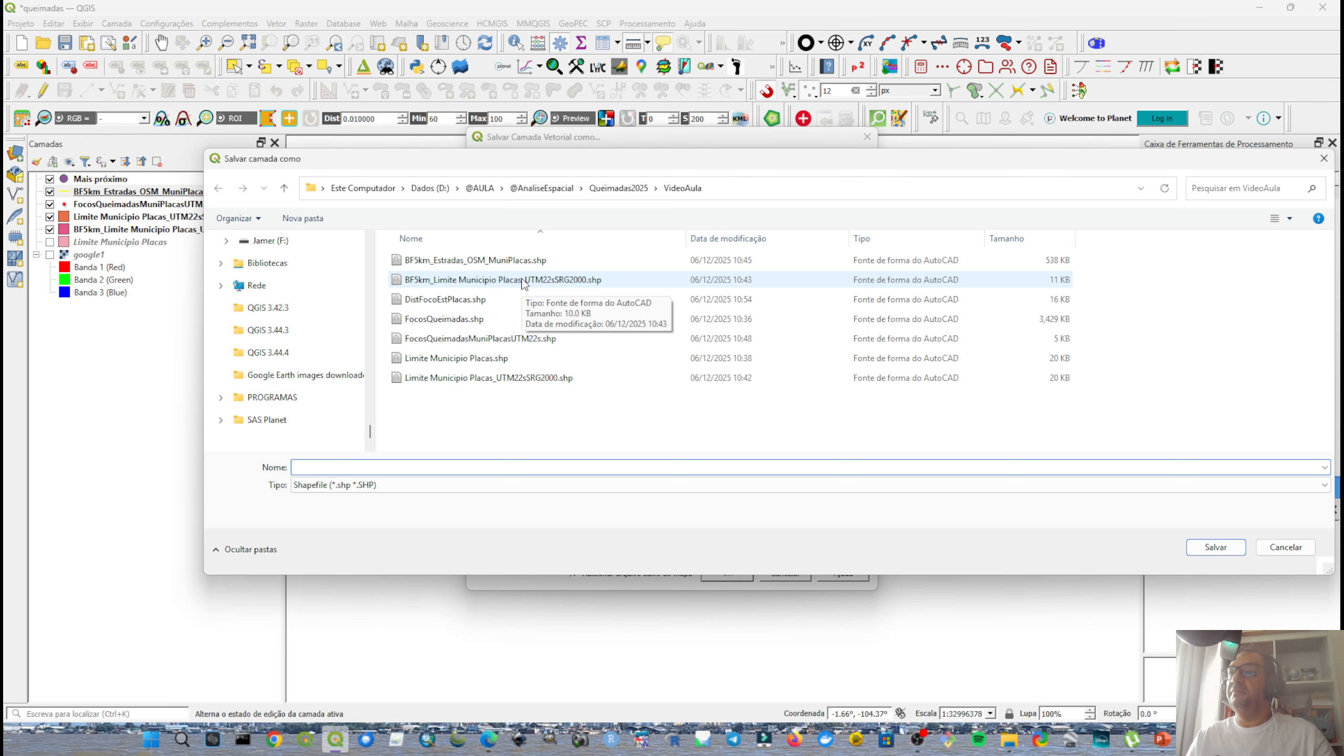
Name the exported shapefile BF5km_Estradas_OSM_MuniPlacasUTM.shp in the VideoAula folder, basing it on the existing roads file name.
left_click(524, 280)
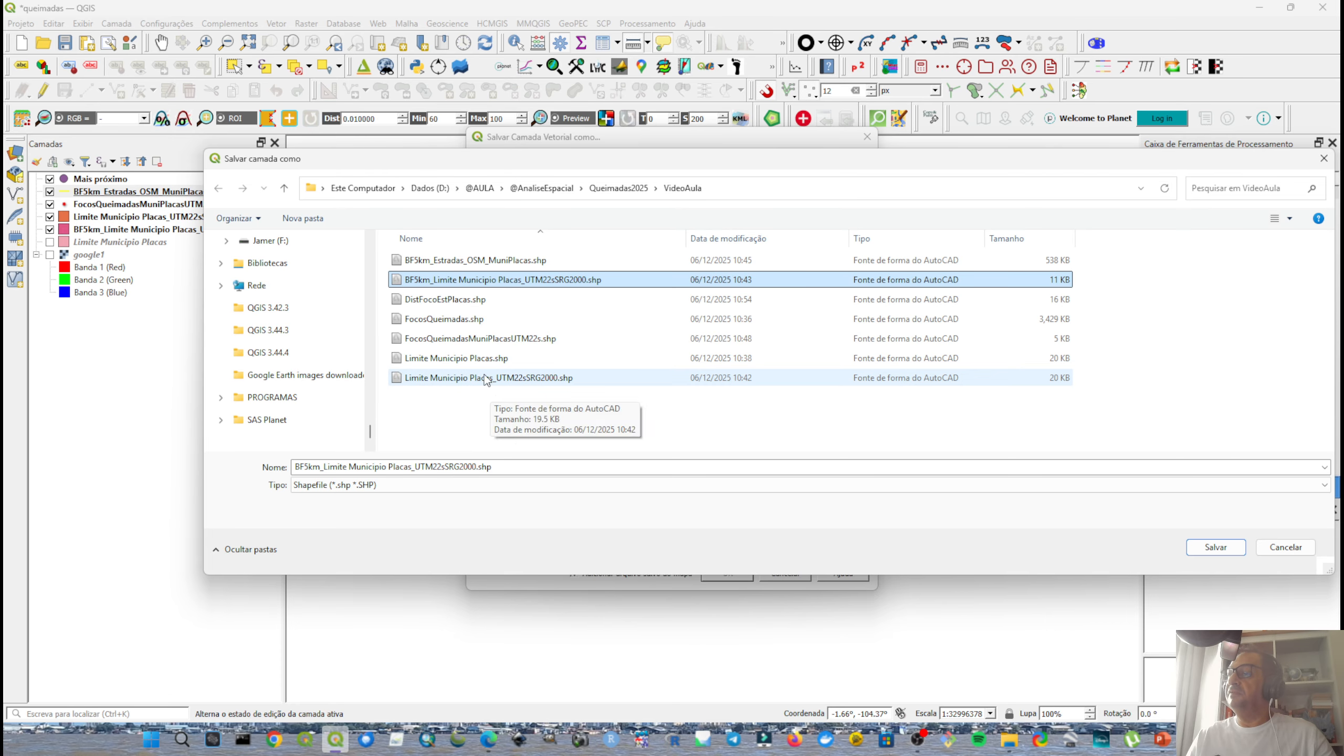
left_click(489, 261)
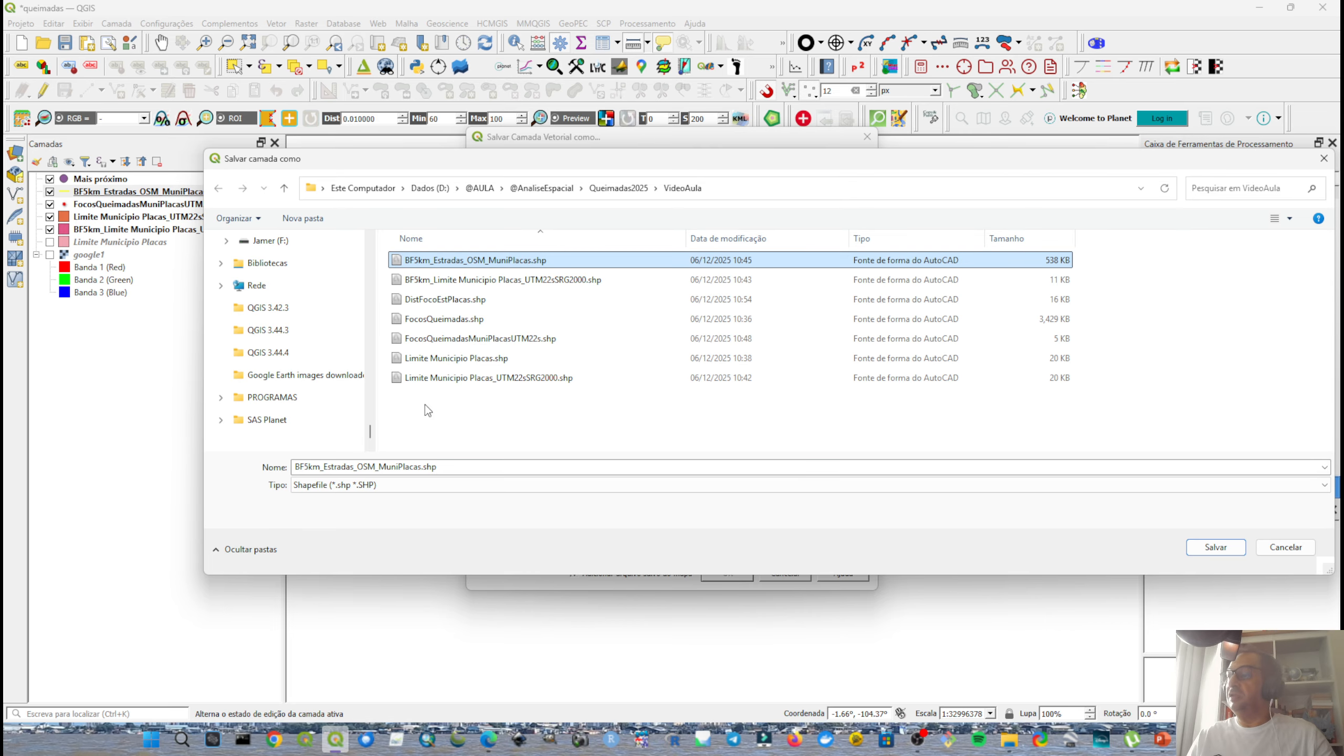
left_click(423, 468)
left_click(423, 469)
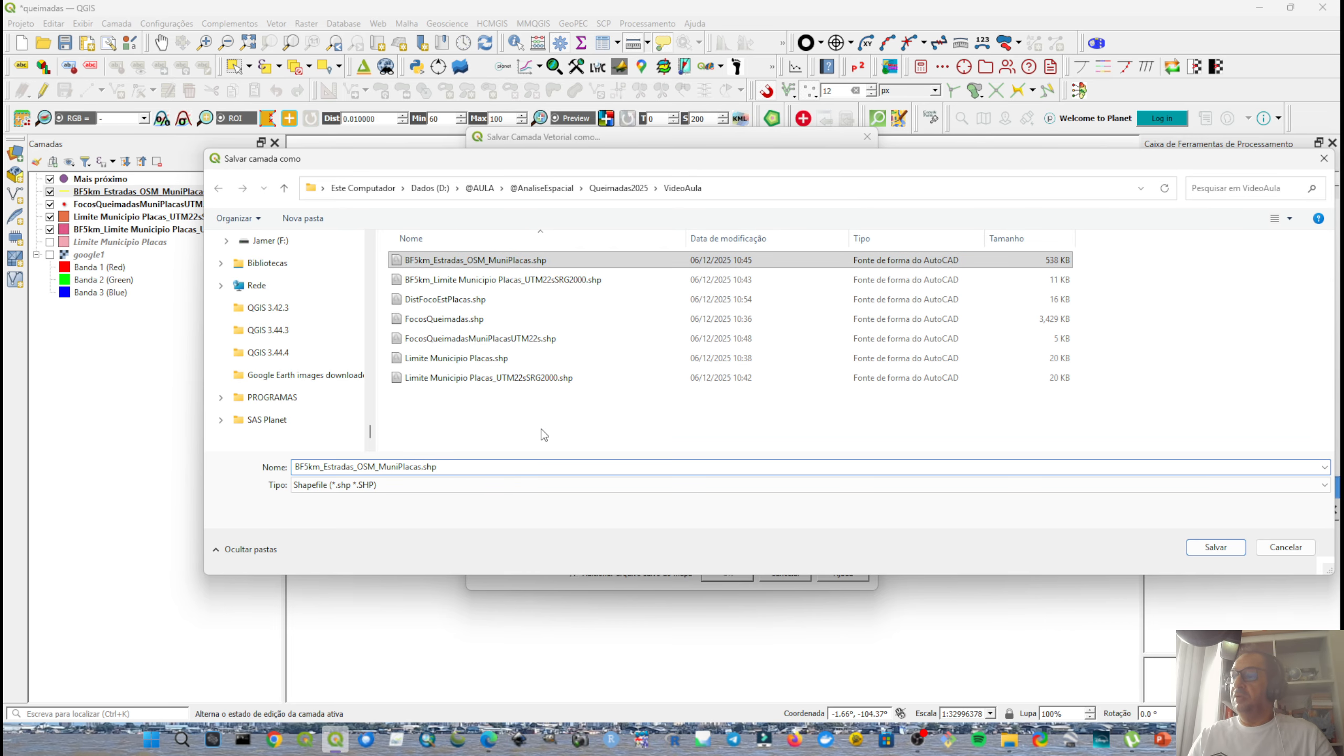
type("UTM")
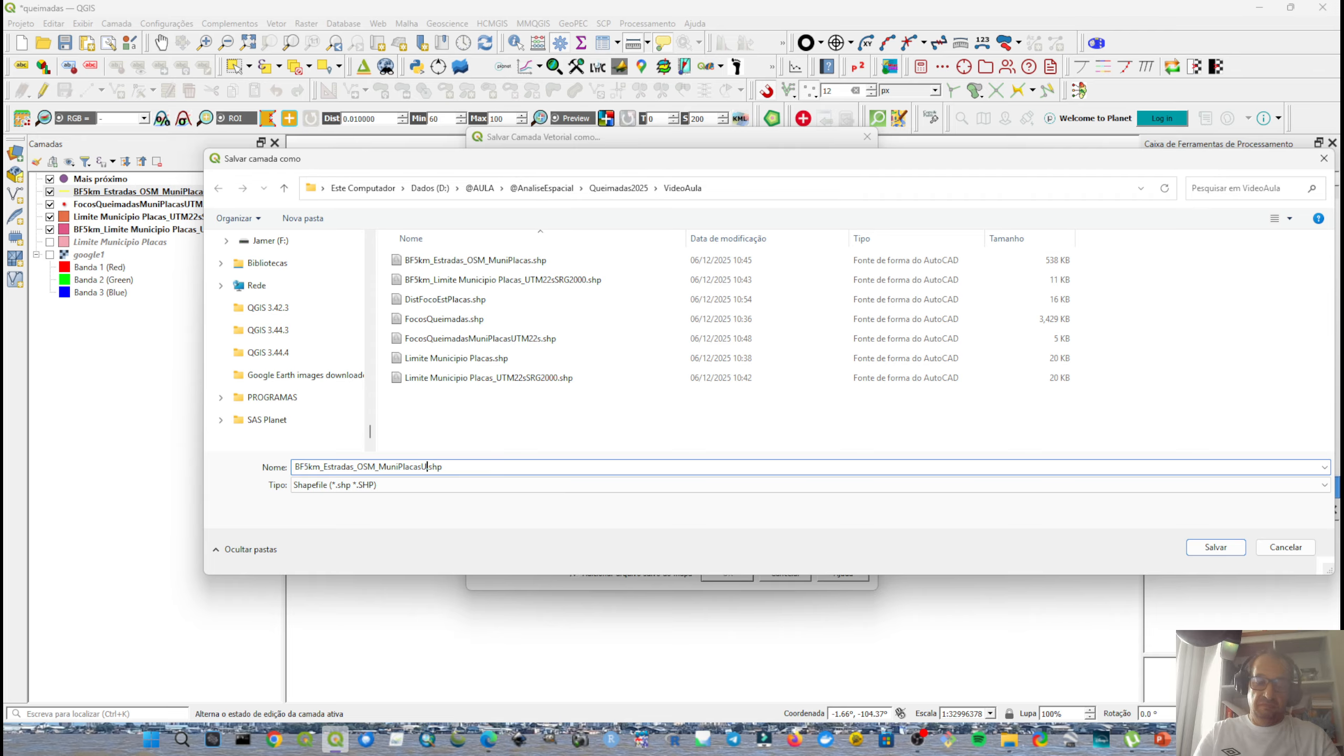
key("Return")
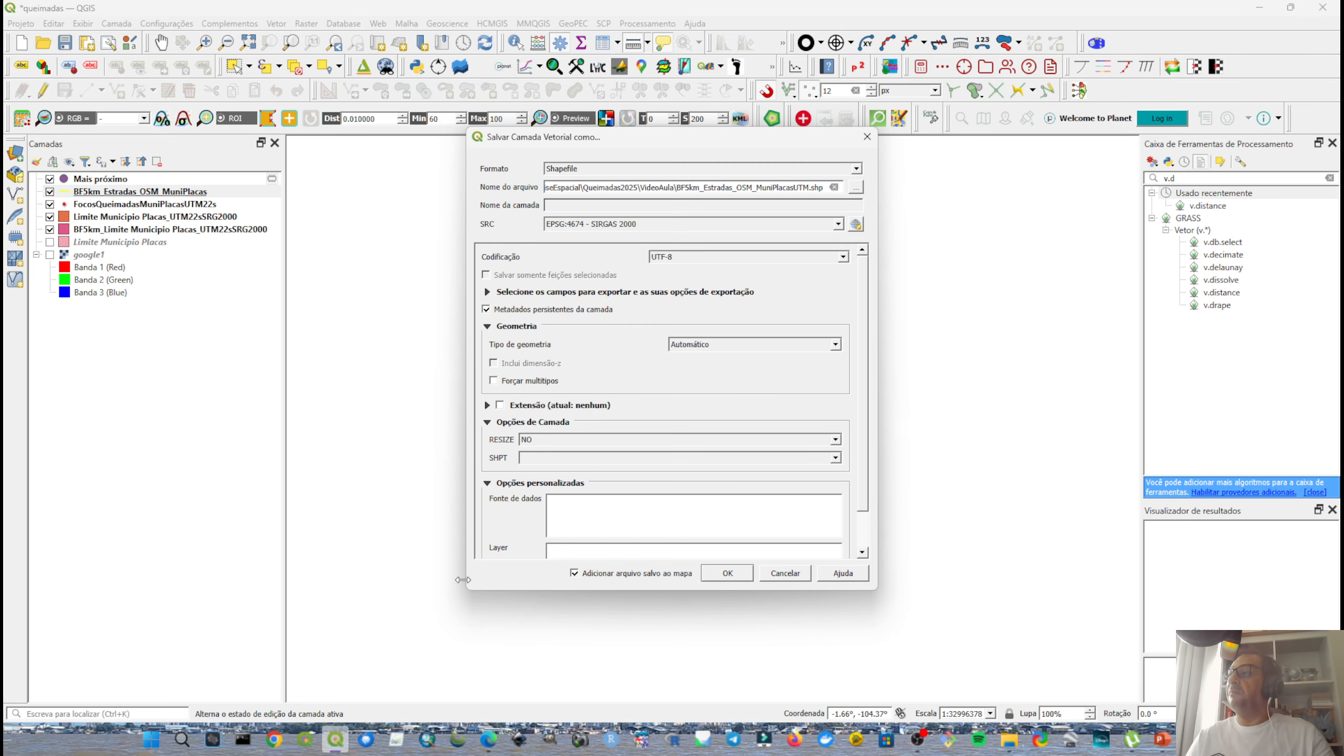
Set the export's CRS to EPSG:31982 - SIRGAS 2000 / UTM zone 22S and export the roads layer.
left_click(593, 226)
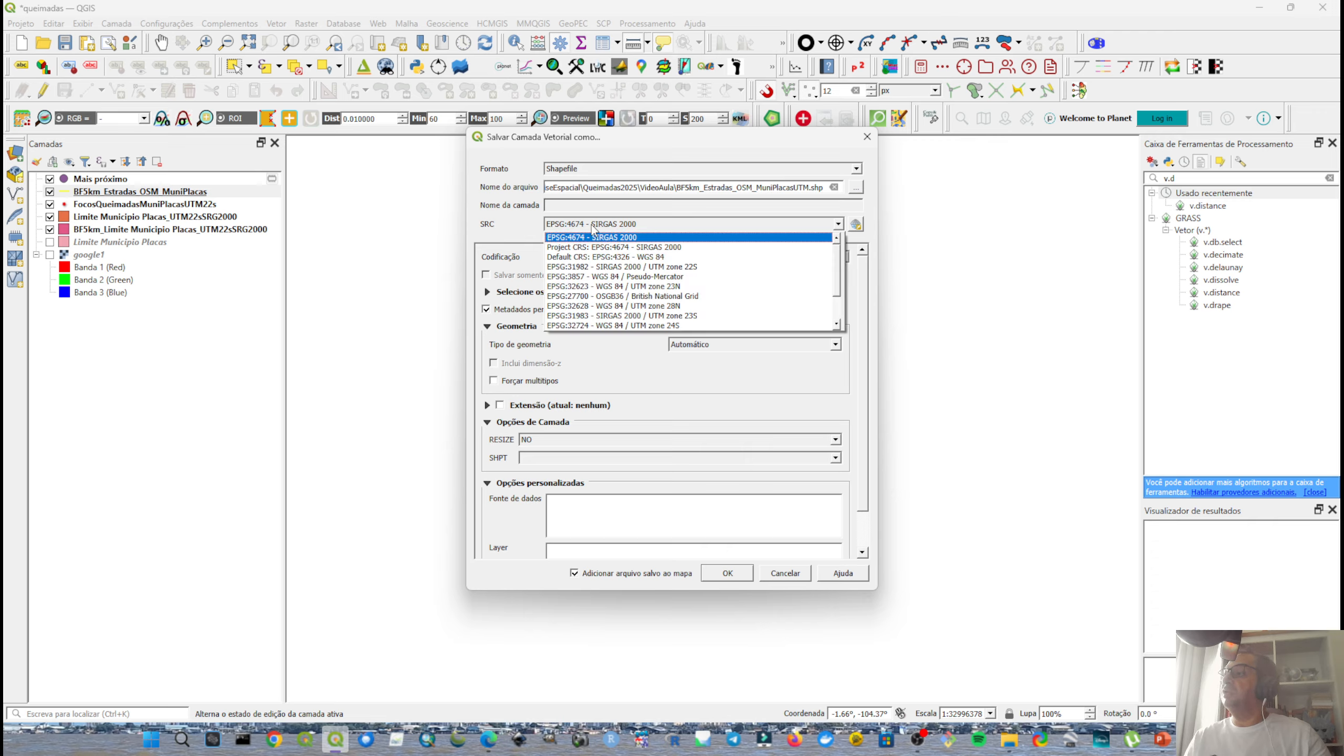
left_click(657, 267)
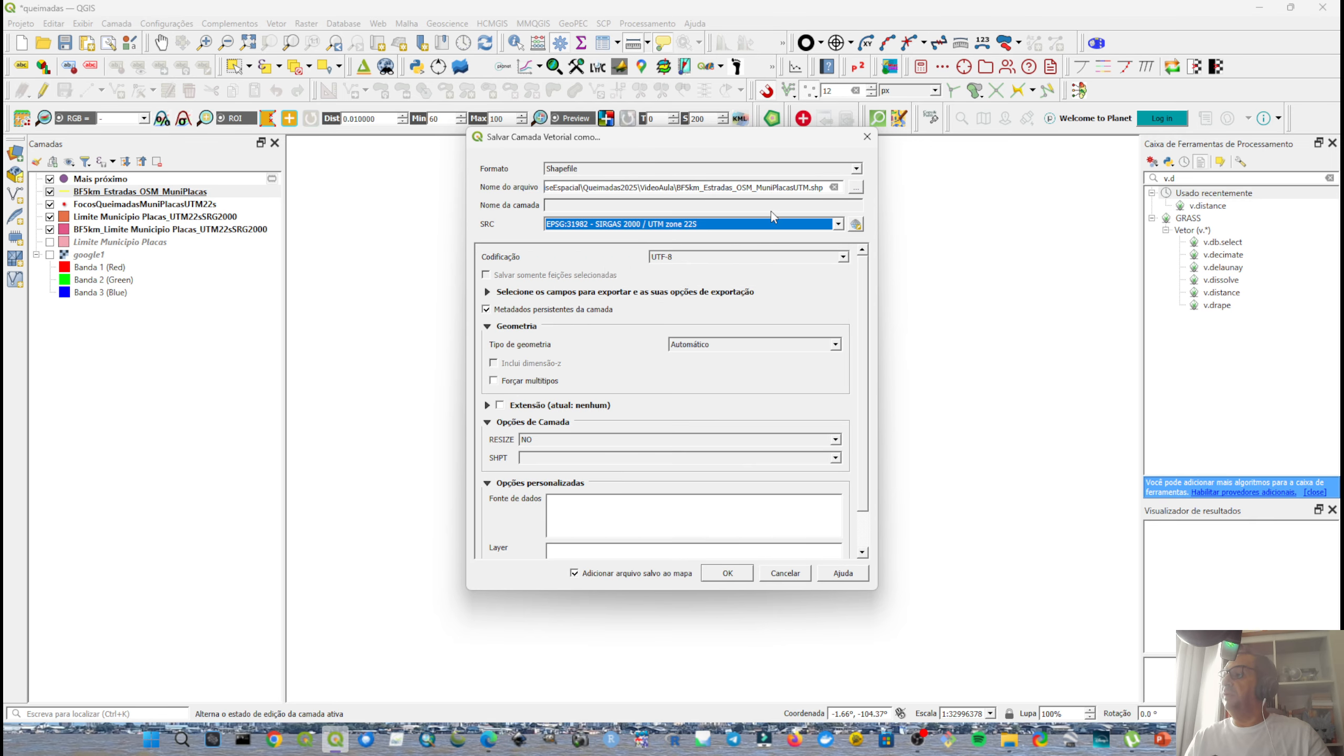
scroll(690, 551, "down", 2)
left_click(725, 573)
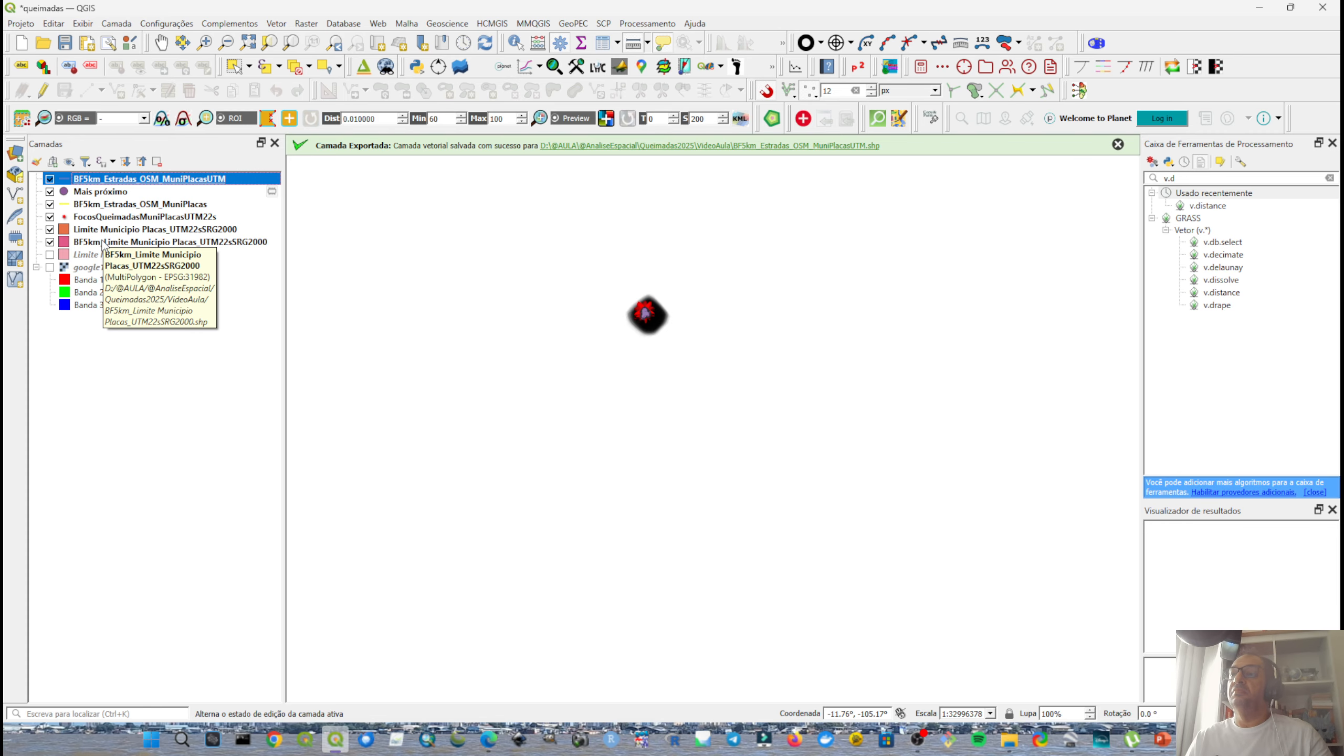
Remove the original BF5km_Estradas_OSM_MuniPlacas layer from the project and close the export message and measurement window.
left_click(104, 209)
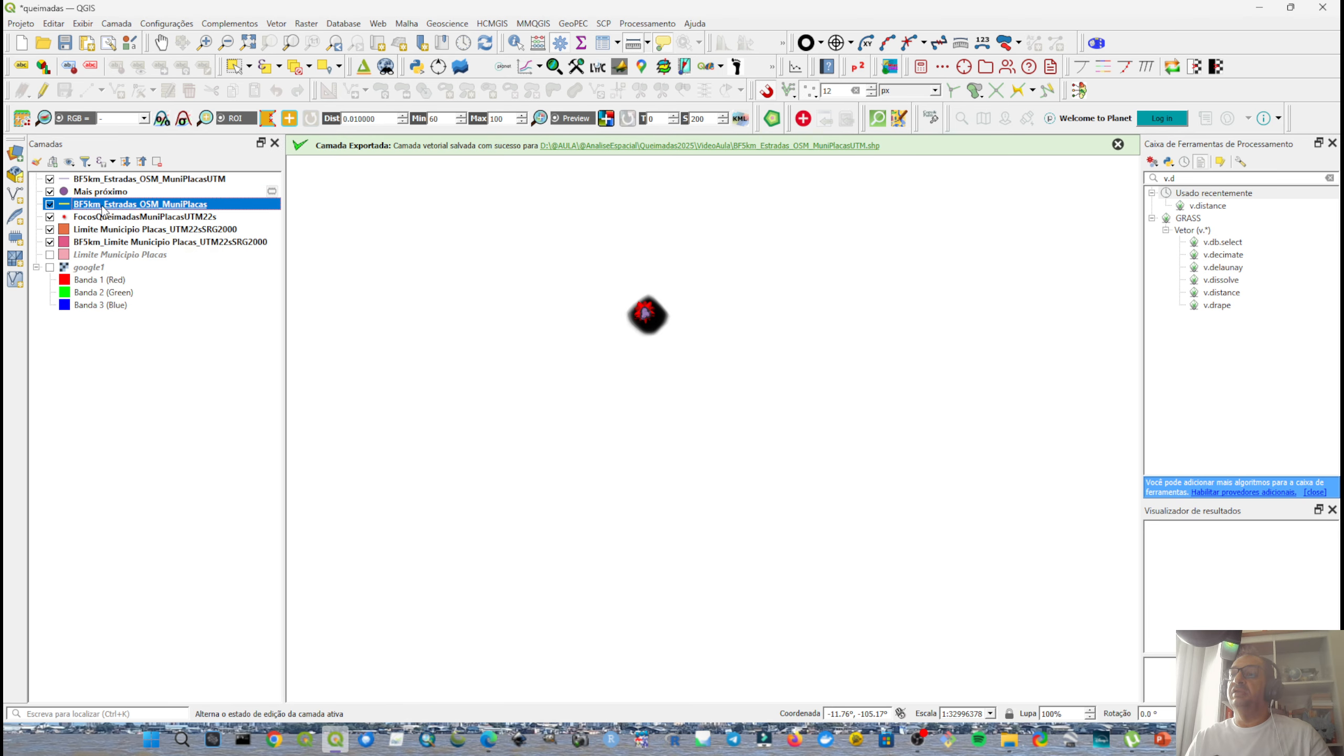
right_click(104, 209)
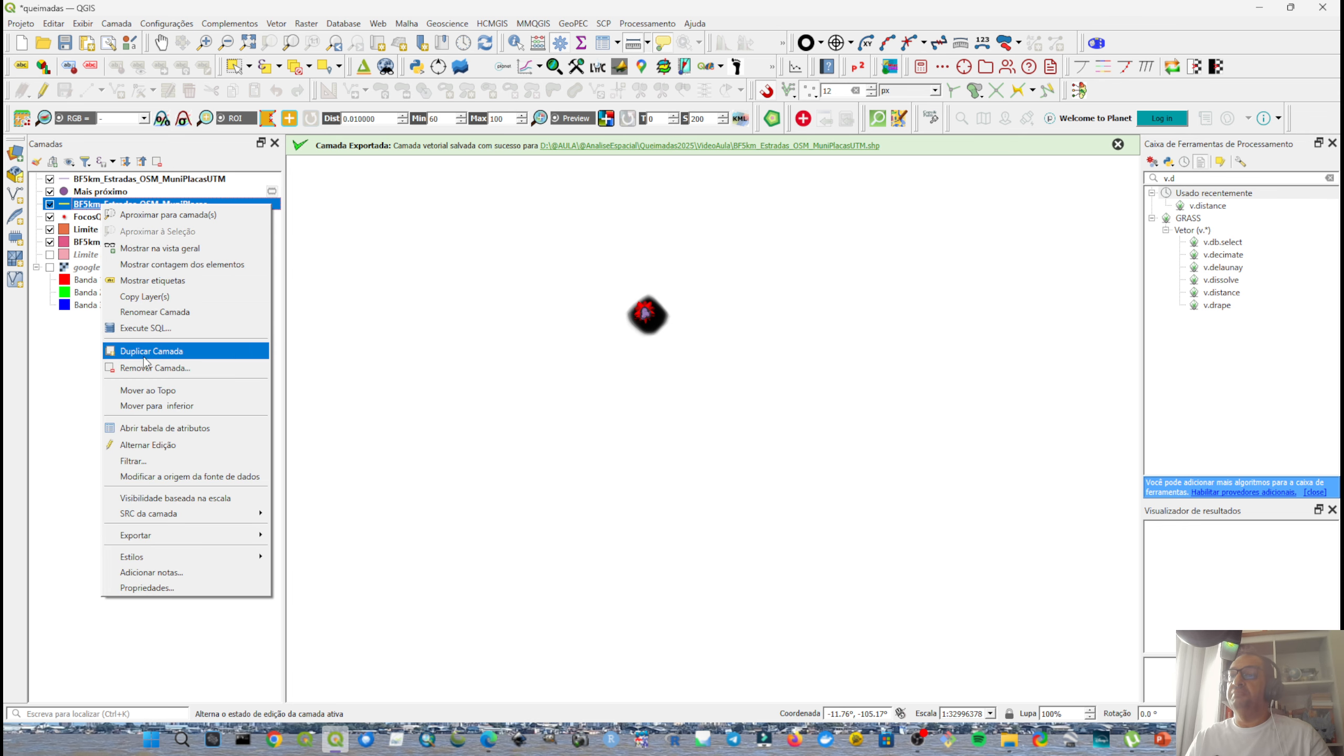
left_click(152, 371)
left_click(658, 383)
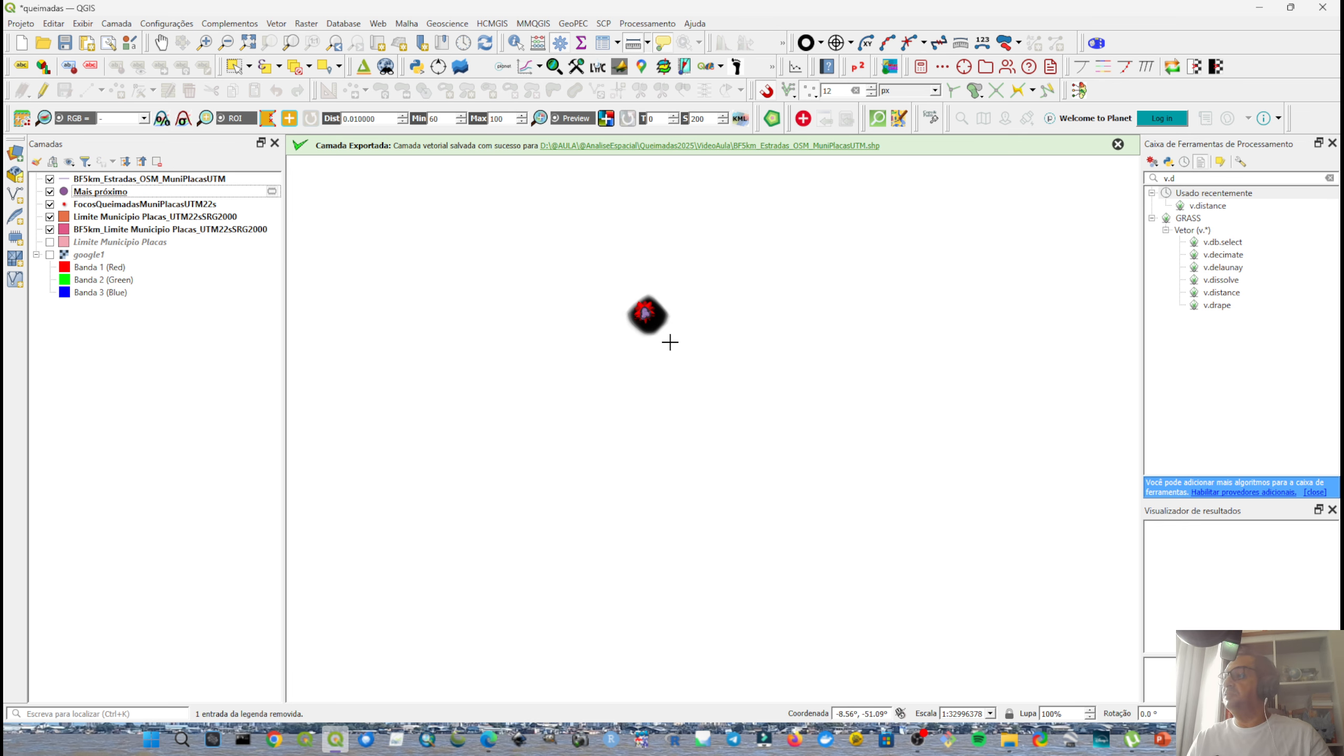
left_click(1120, 146)
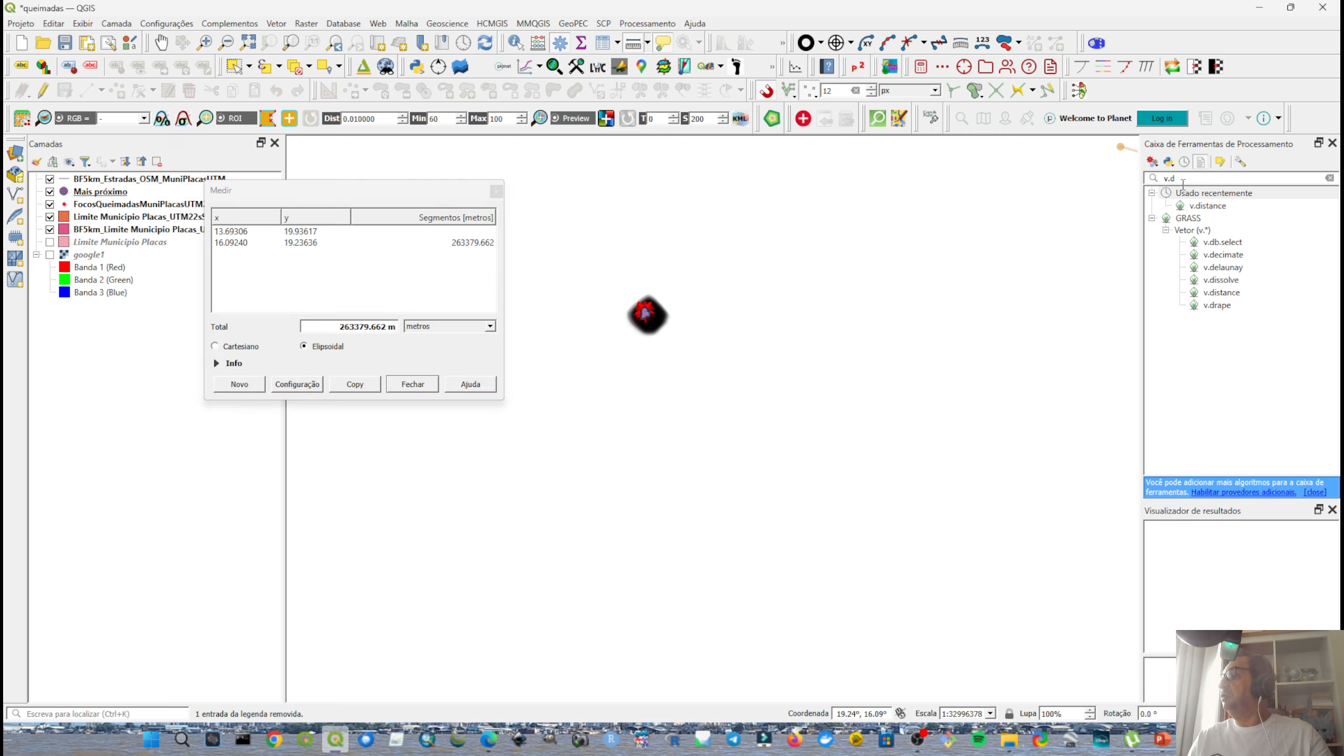
left_click(512, 189)
left_click(496, 191)
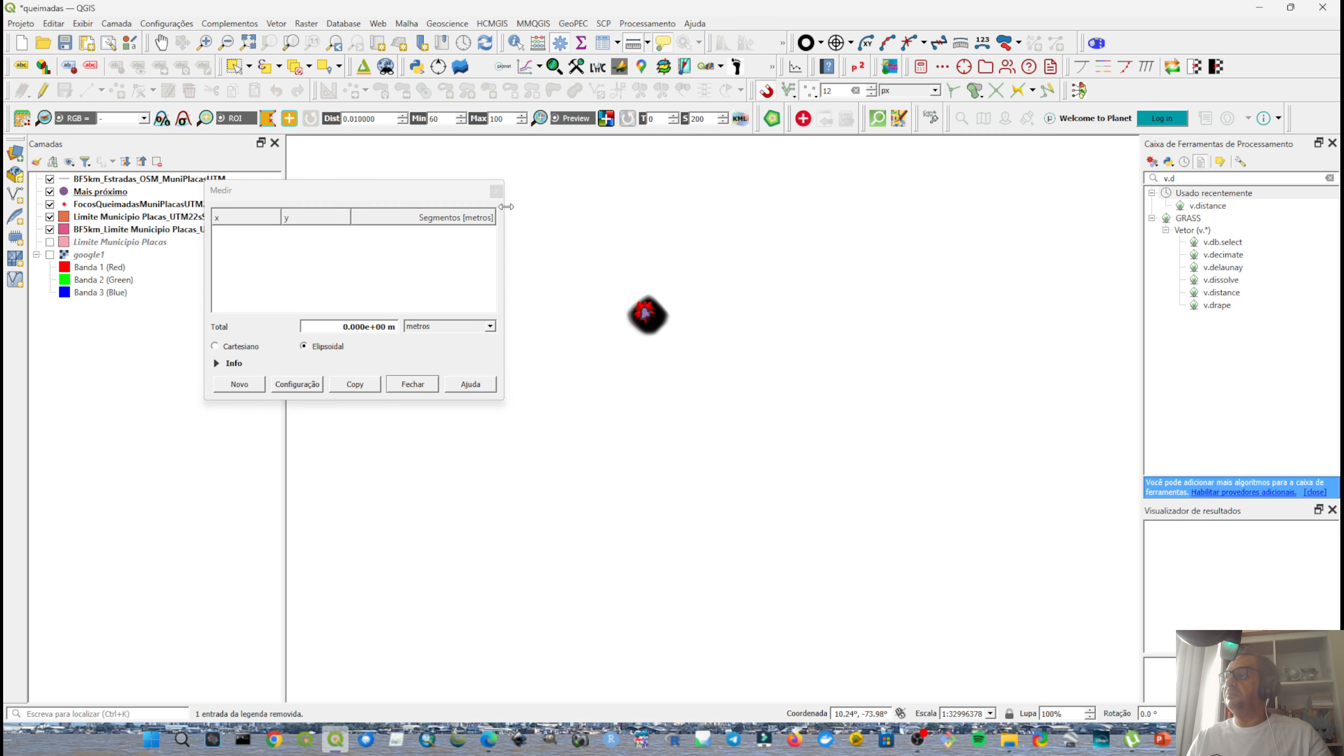
left_click(497, 192)
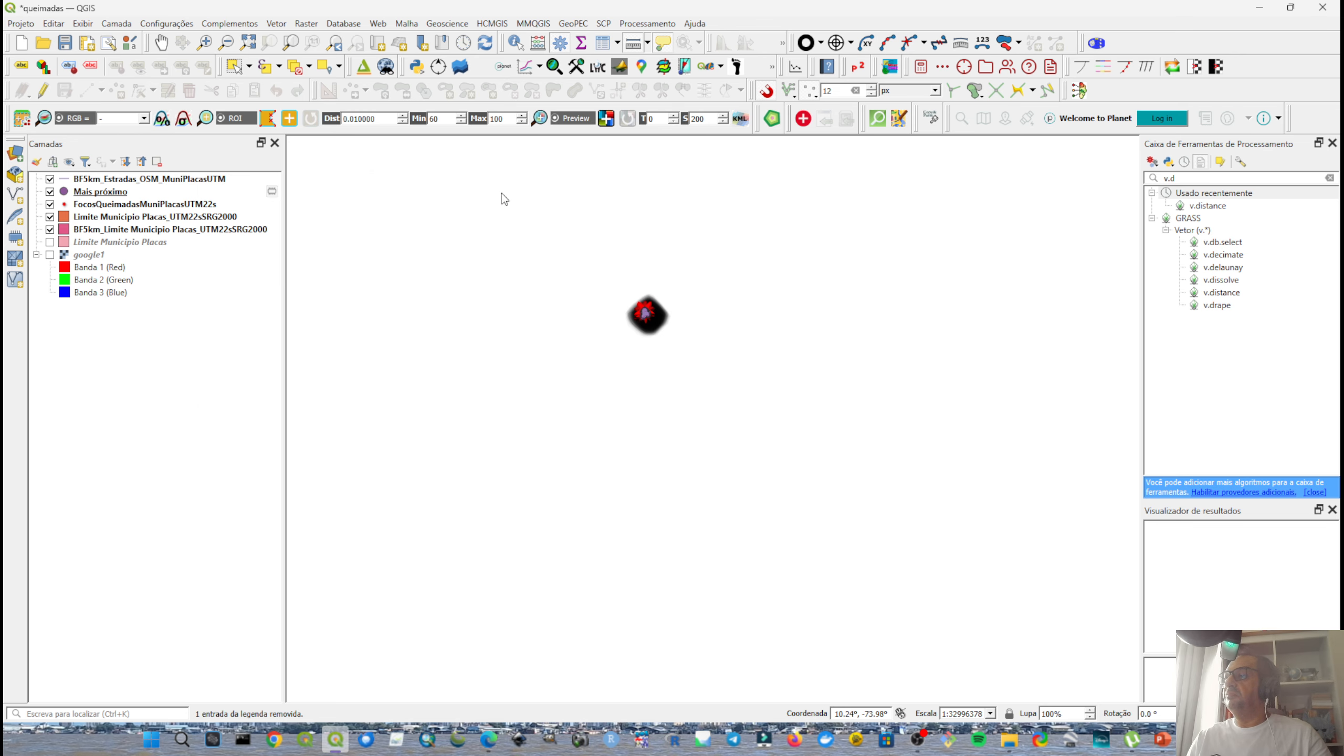
Set the line colour of the BF5km_Estradas_OSM_MuniPlacasUTM roads layer to black.
left_click(182, 180)
right_click(181, 180)
left_click(316, 192)
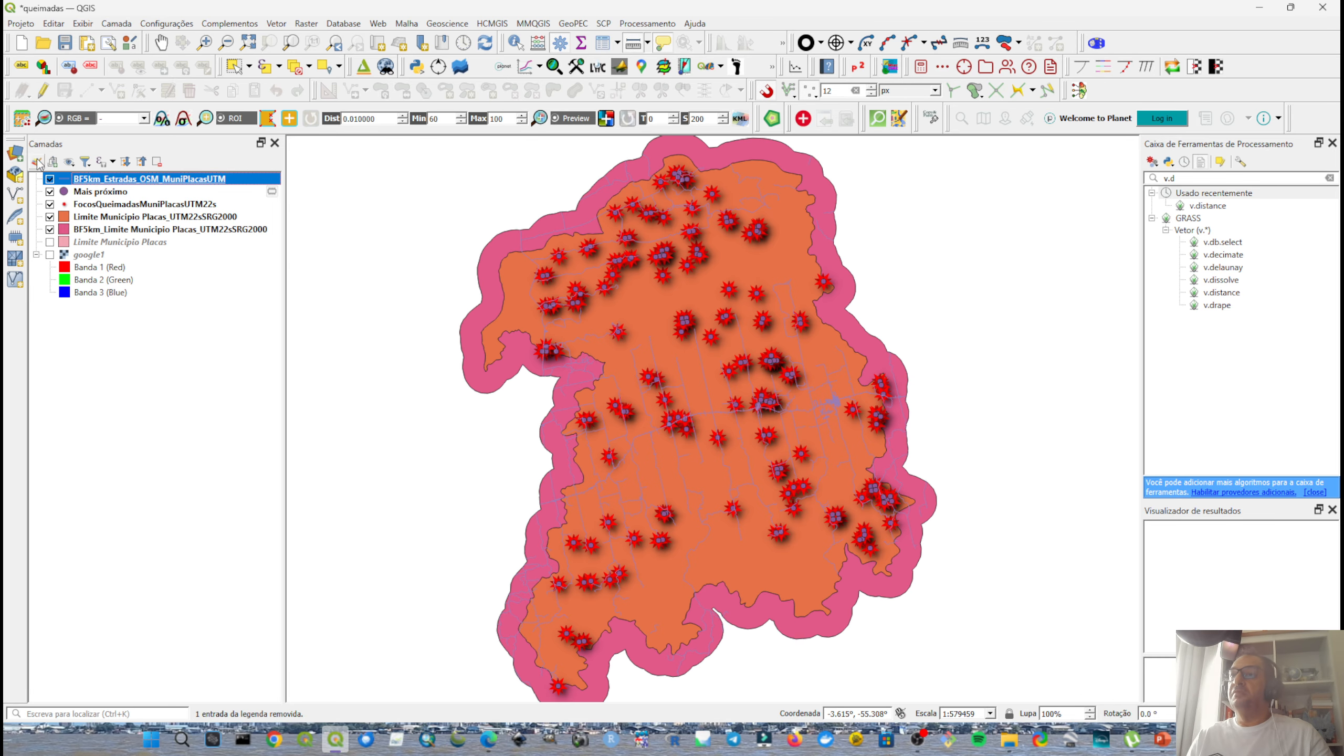
double_click(66, 181)
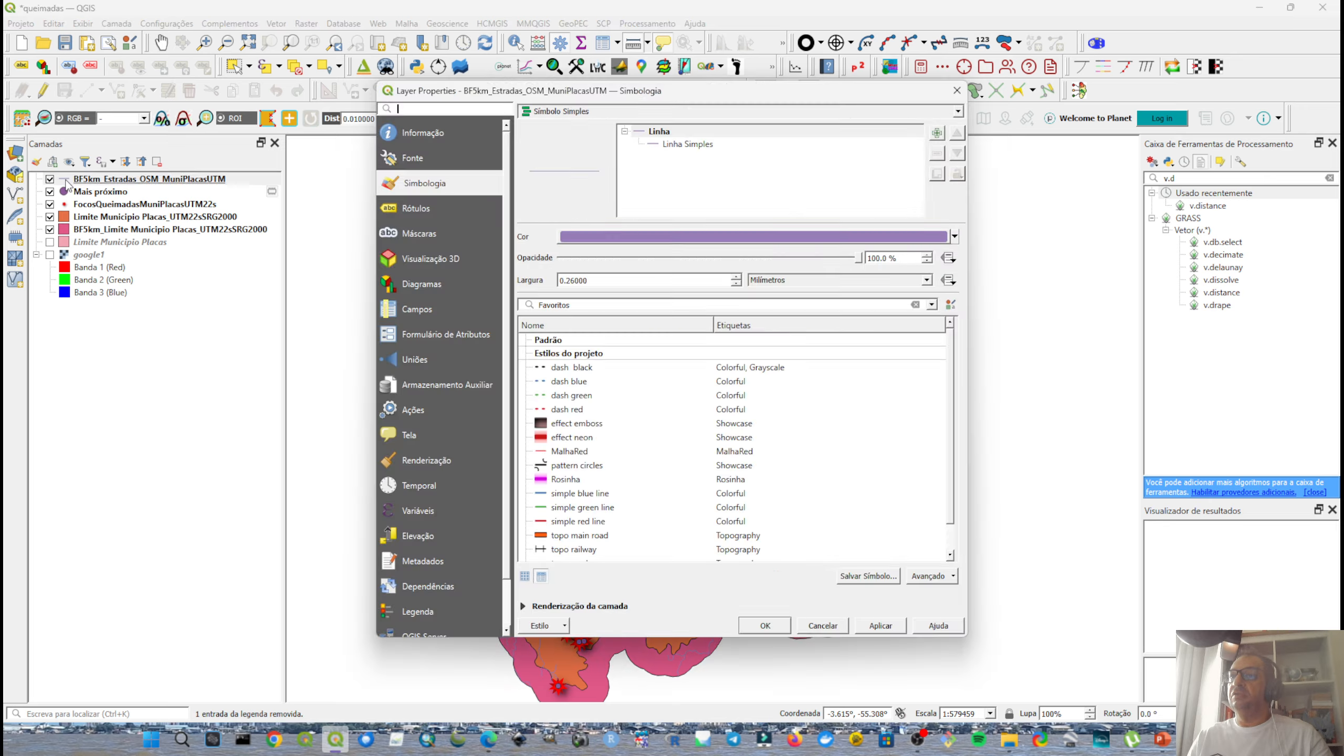
left_click(613, 243)
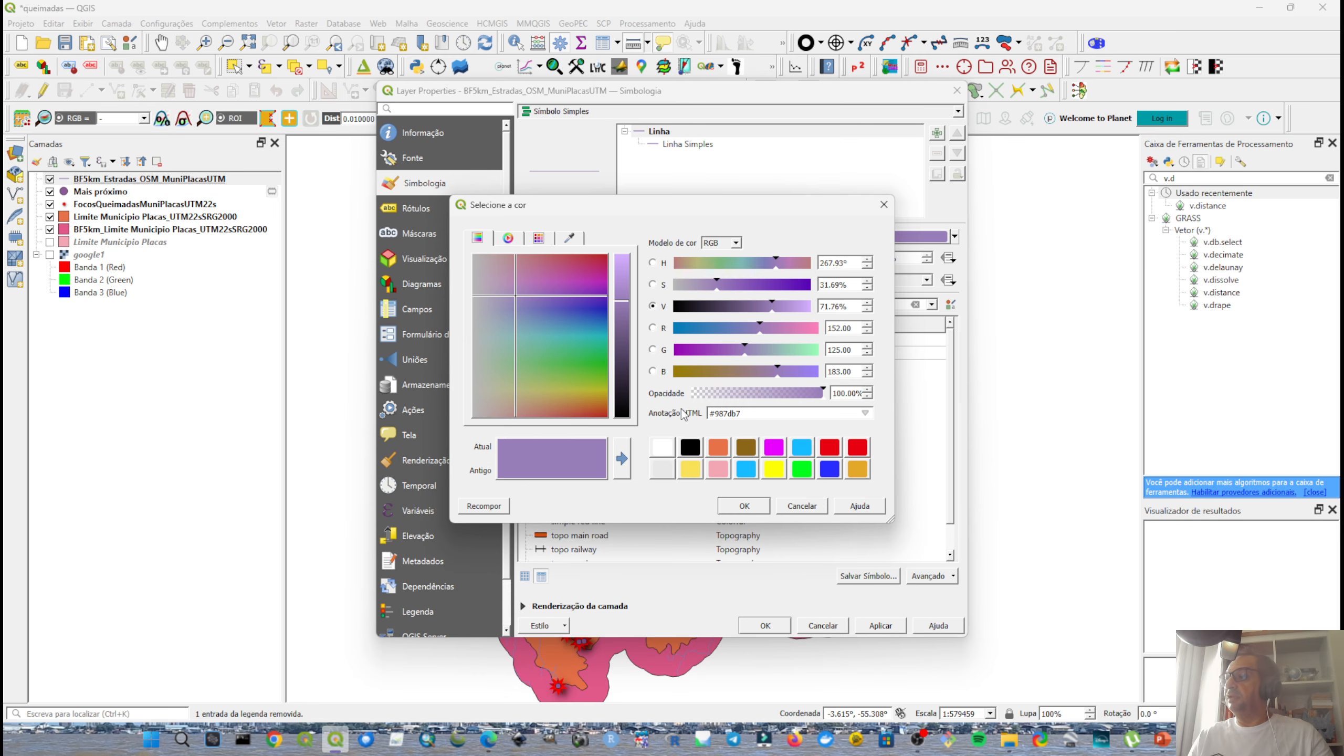
left_click(691, 447)
left_click(744, 506)
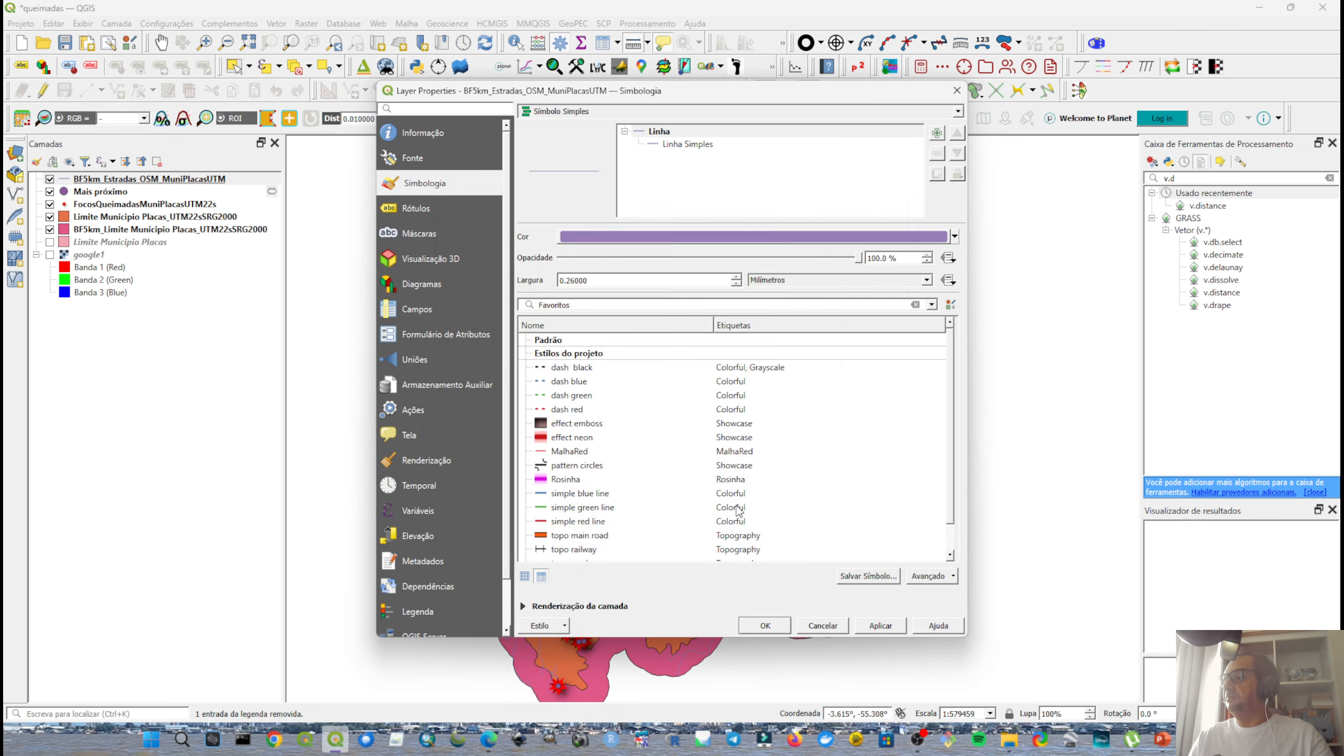
left_click(765, 625)
Start v.distance with FocosQueimadasMuniPlacasUTM22s as the 'from' map and BF5km_Estradas_OSM_MuniPlacasUTM as the 'to' map.
double_click(1200, 208)
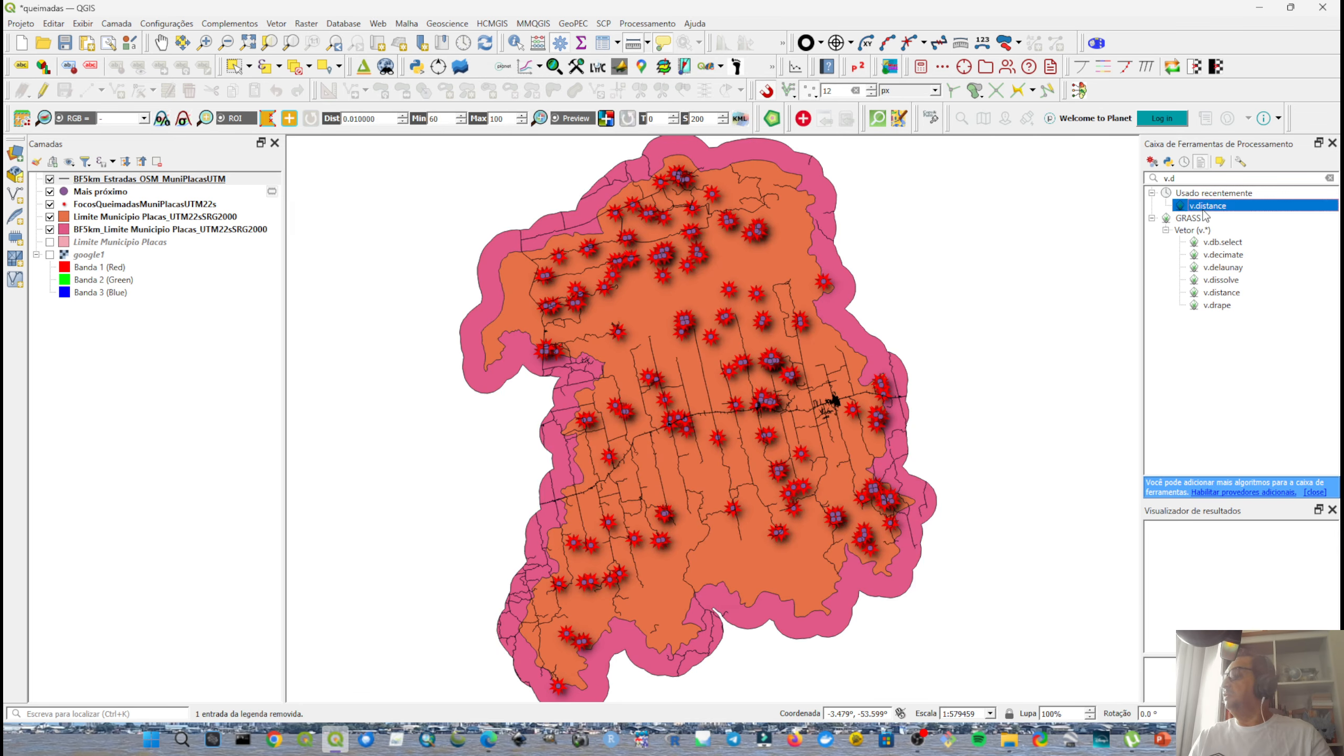
left_click(369, 165)
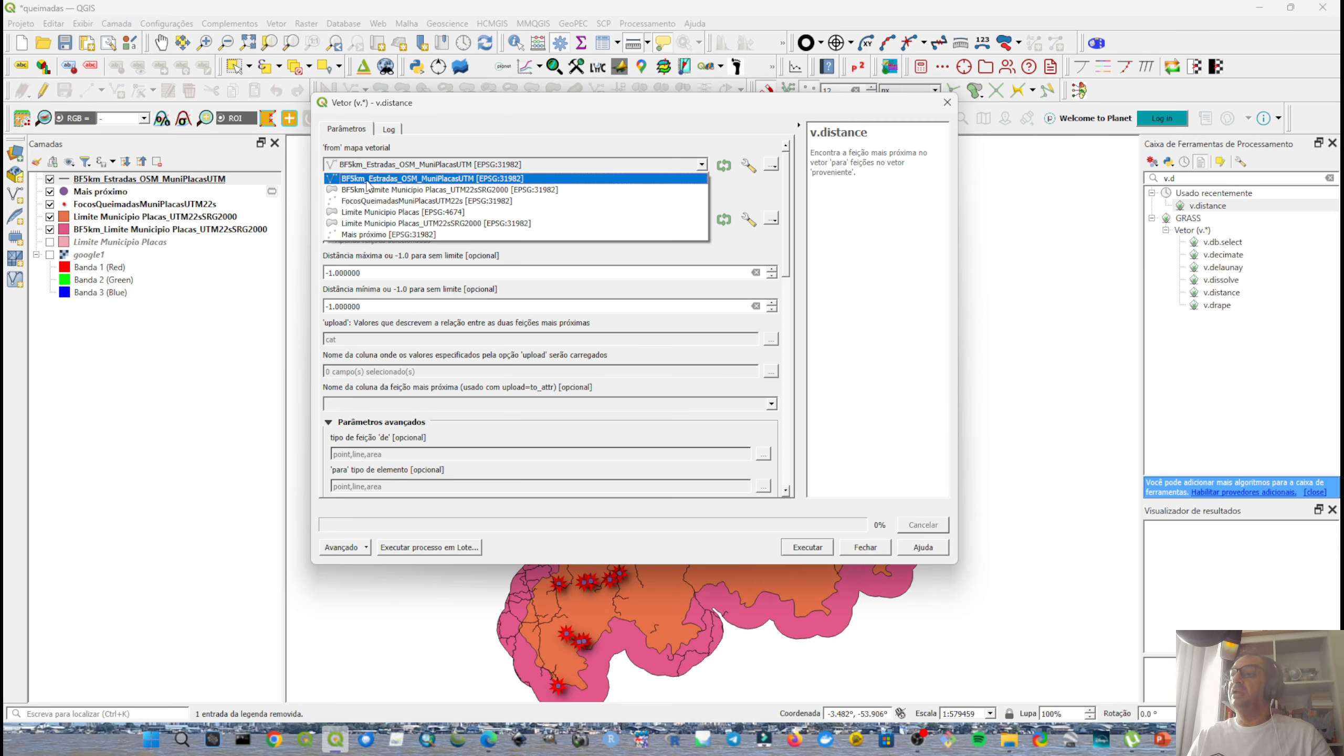
left_click(371, 201)
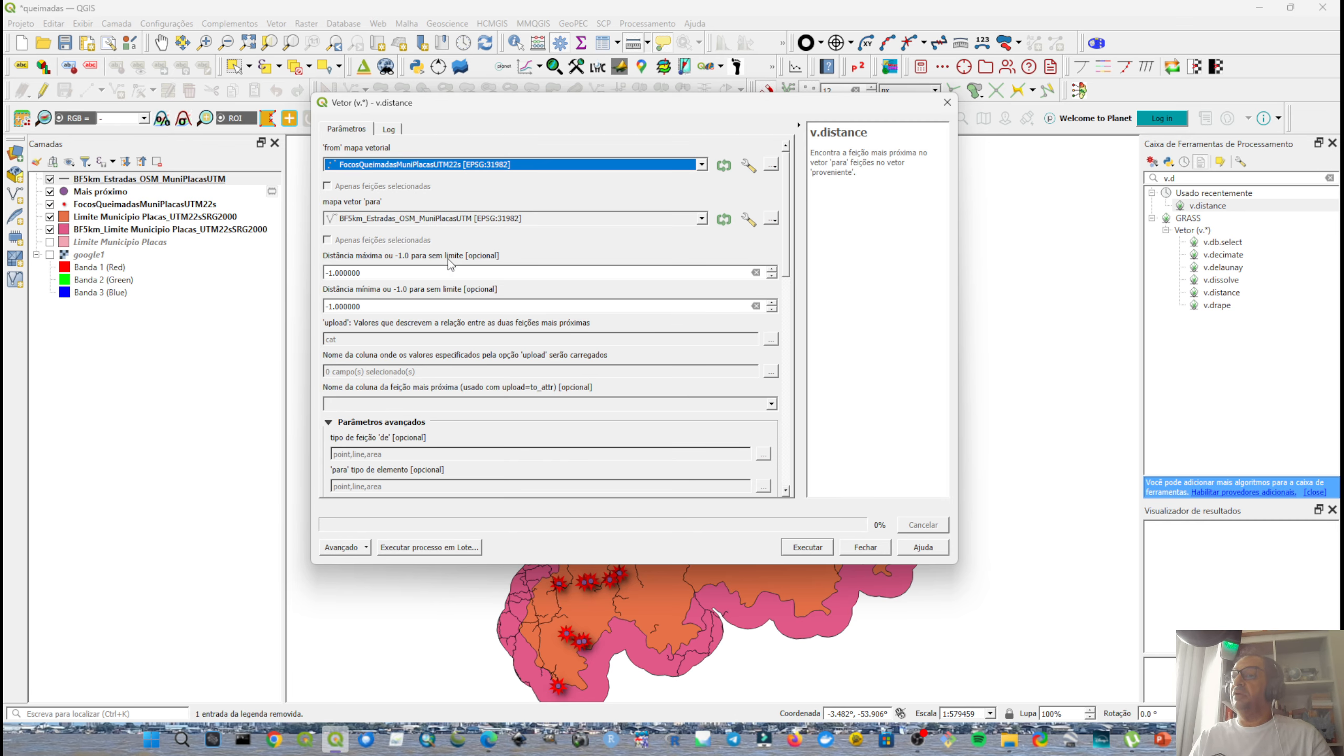
Make v.distance upload only the dist value, without cat, and store it in the Distancia column.
left_click(770, 338)
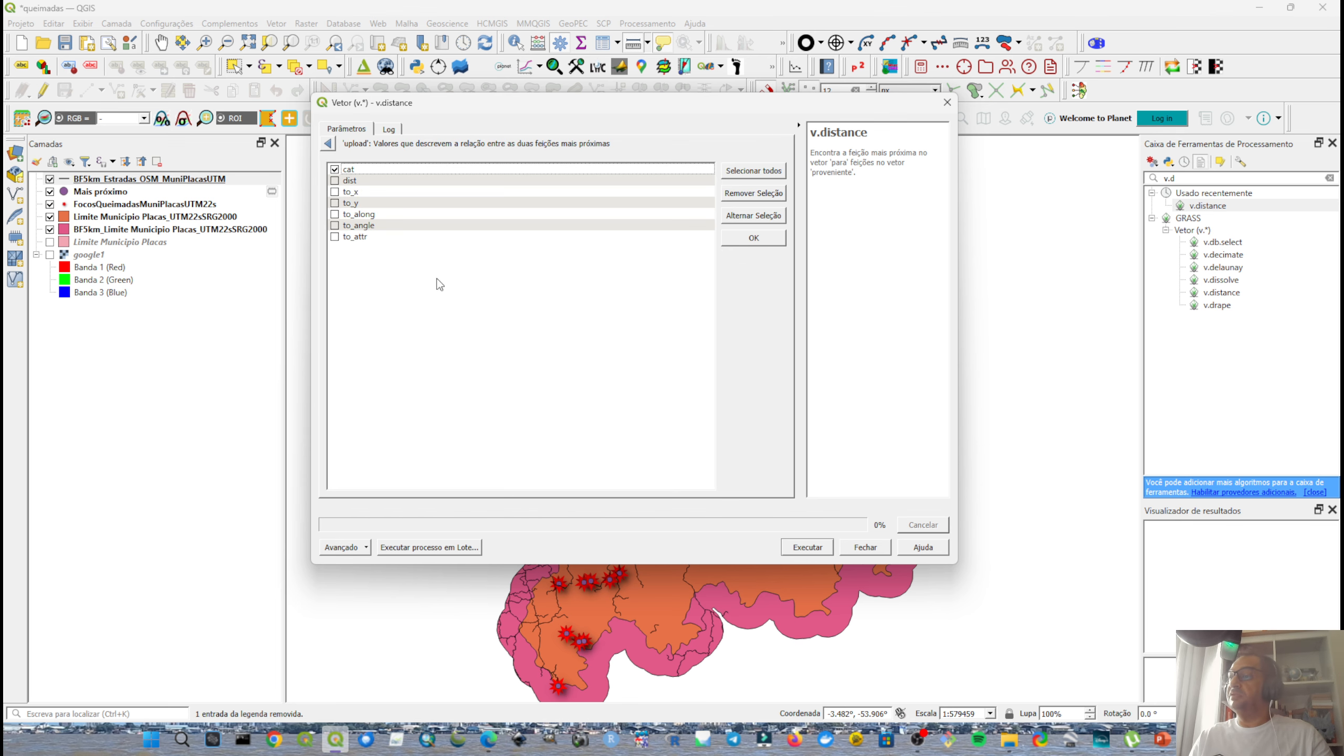
left_click(336, 169)
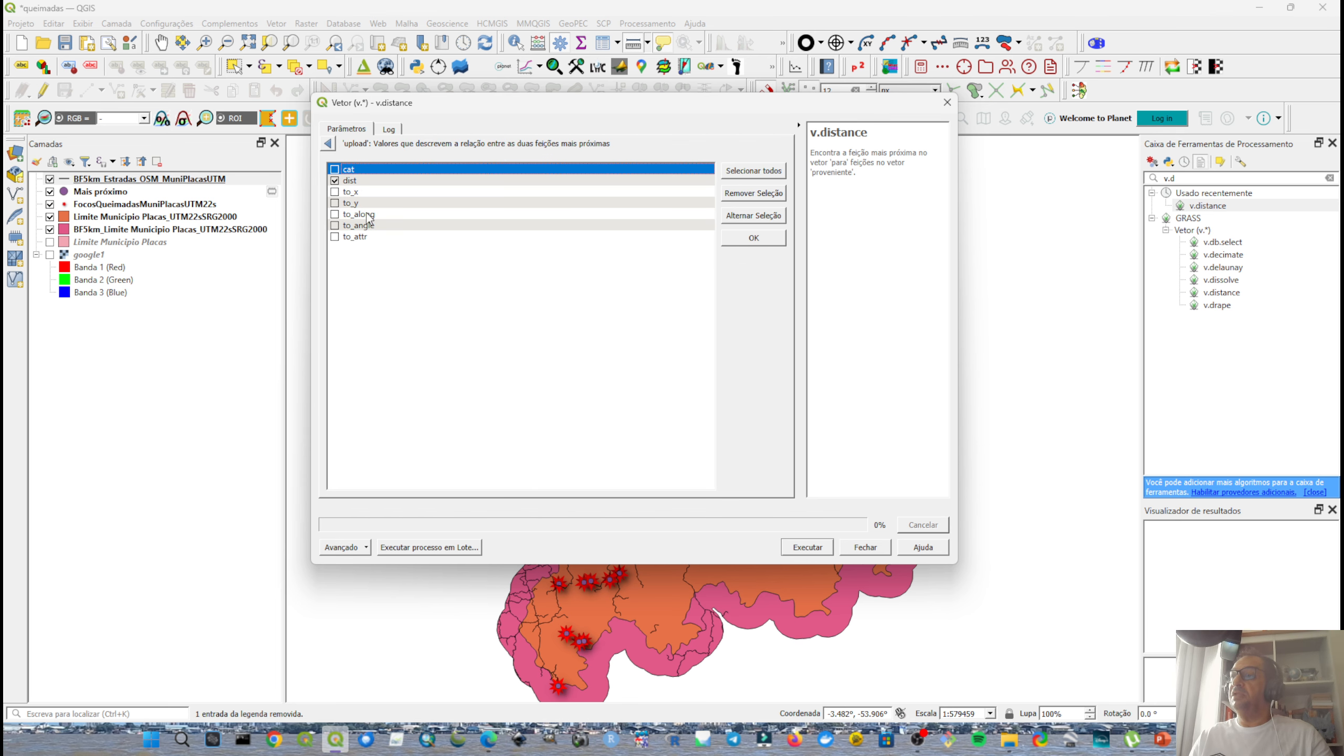
left_click(329, 143)
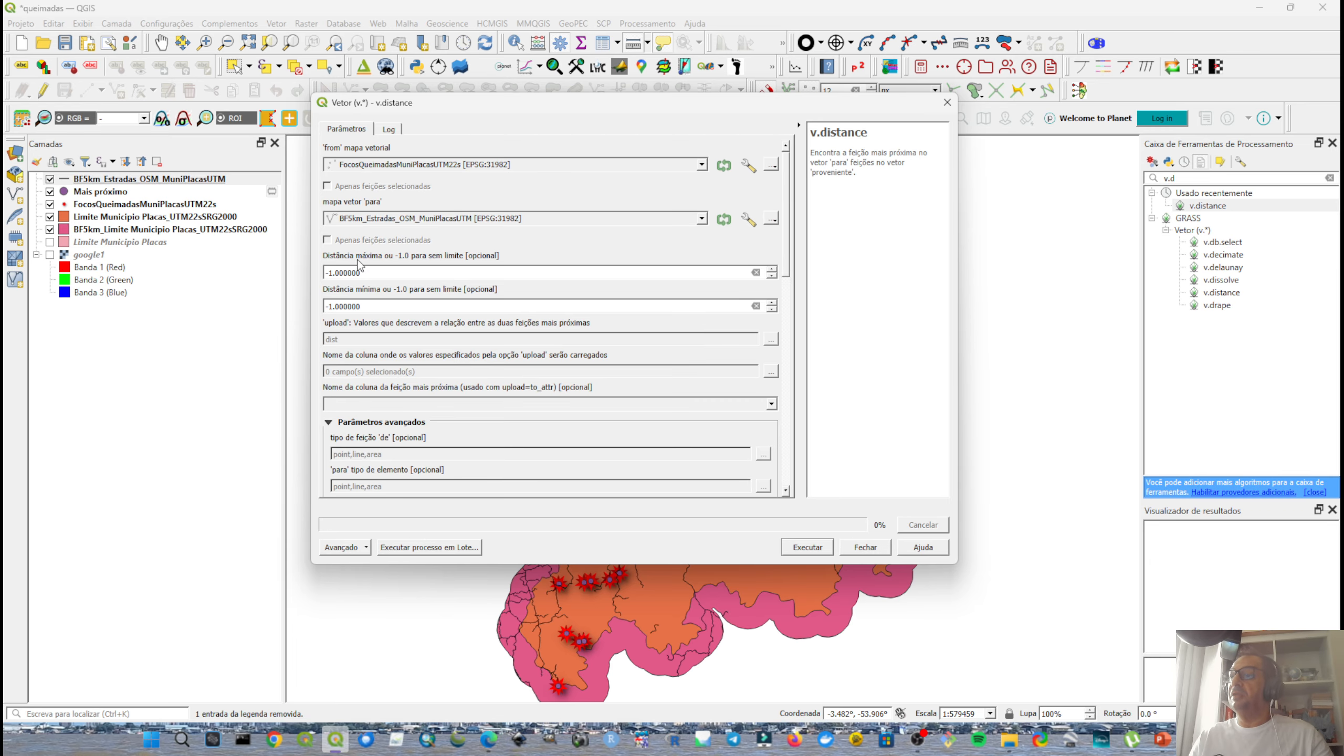
left_click(770, 372)
left_click(336, 237)
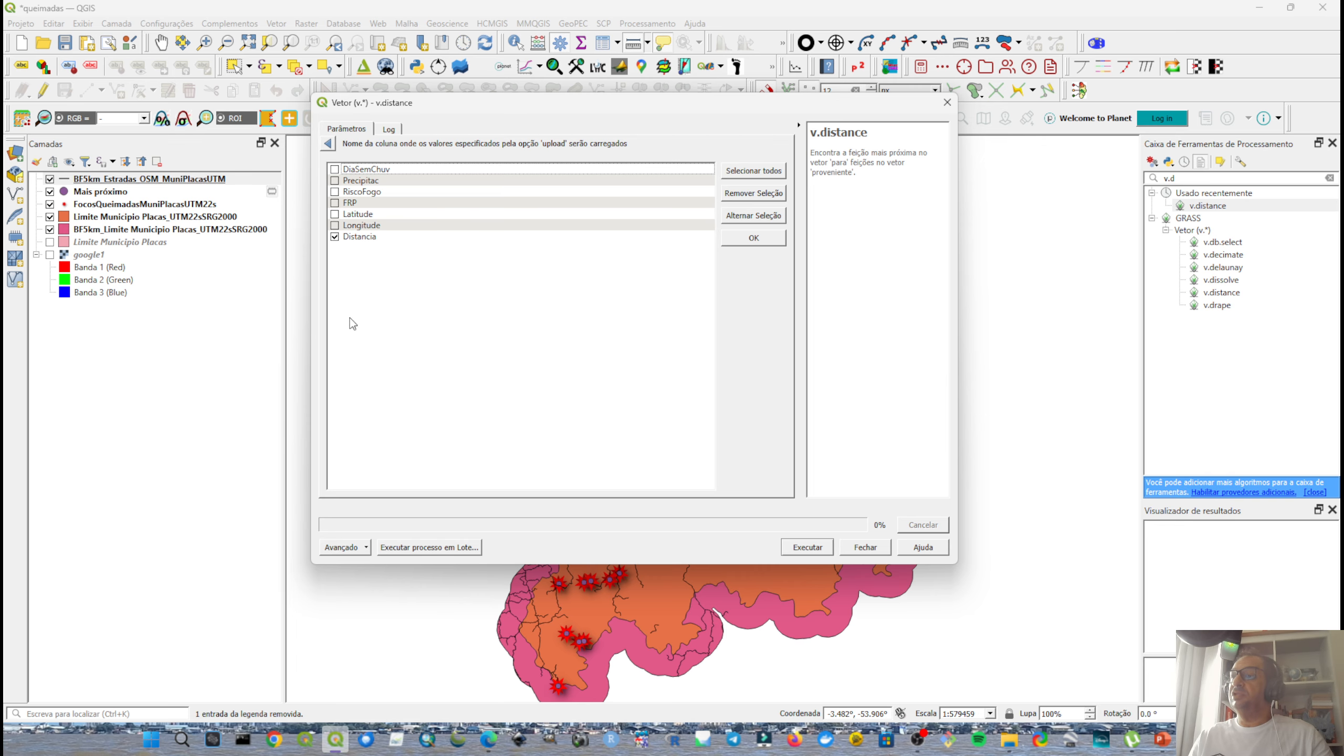
left_click(328, 143)
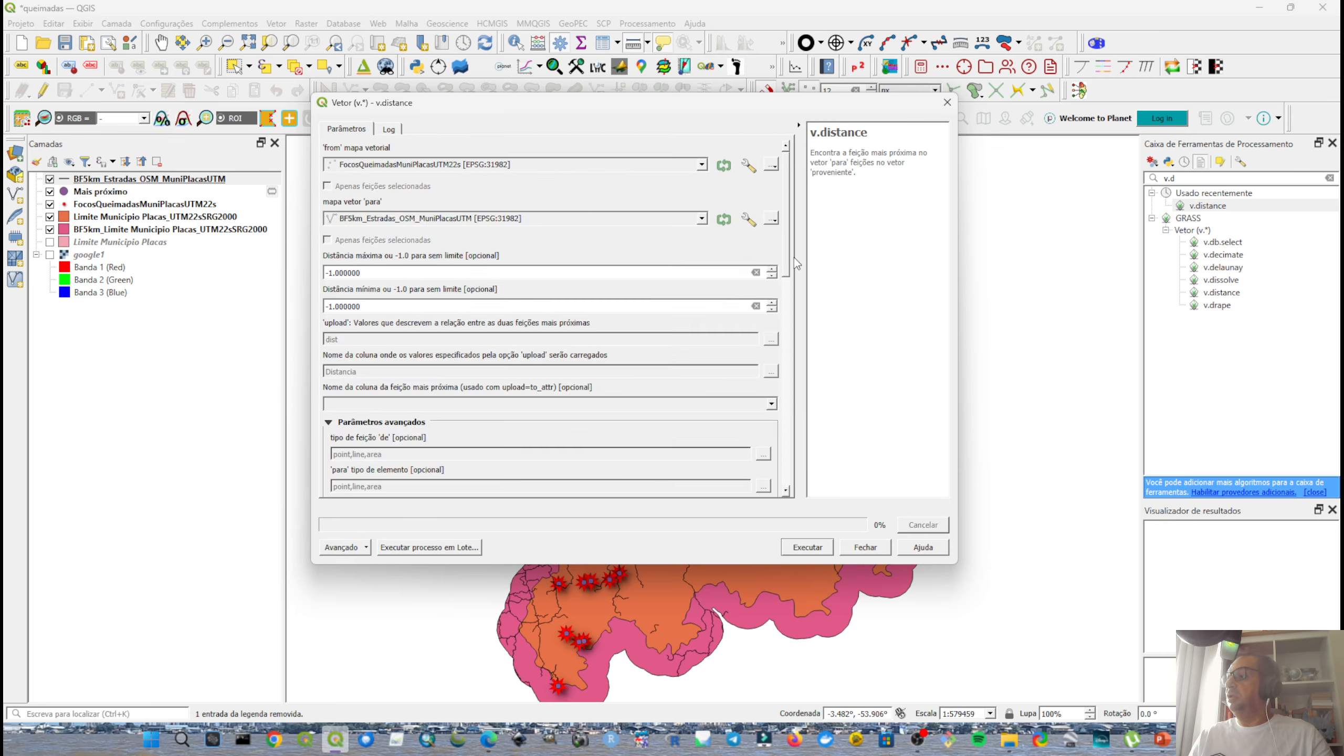
Save the Distância output over DistFocoEstPlacas.shp in the VideoAula folder, run v.distance and close the tool.
left_click_drag(789, 256, 788, 464)
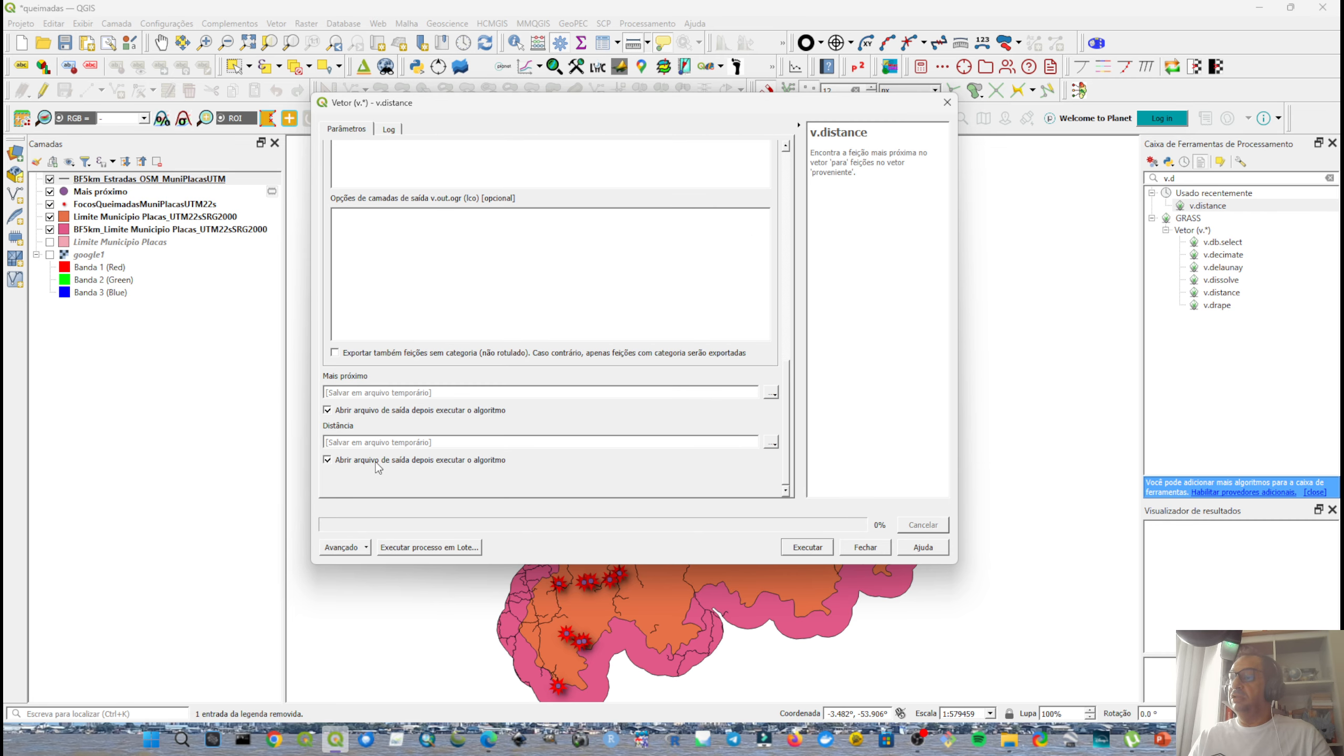
left_click(770, 442)
left_click(783, 475)
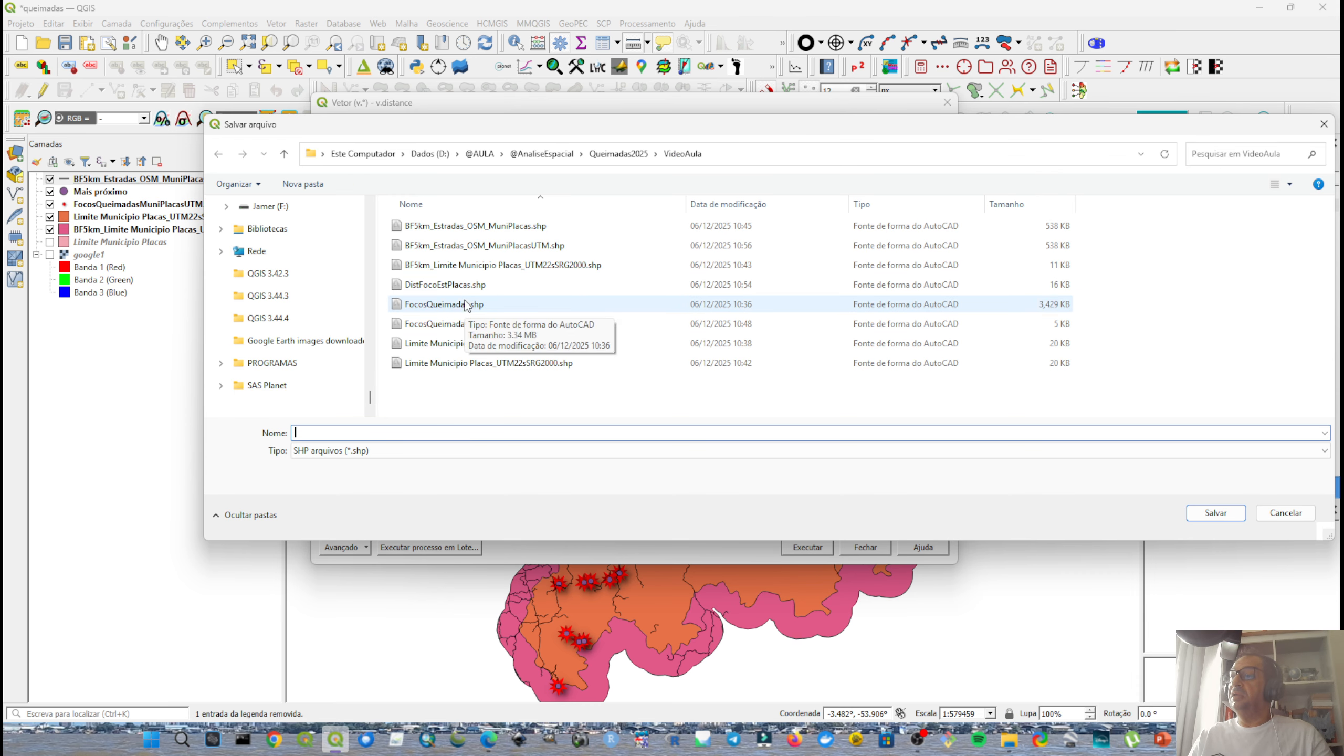
left_click(452, 288)
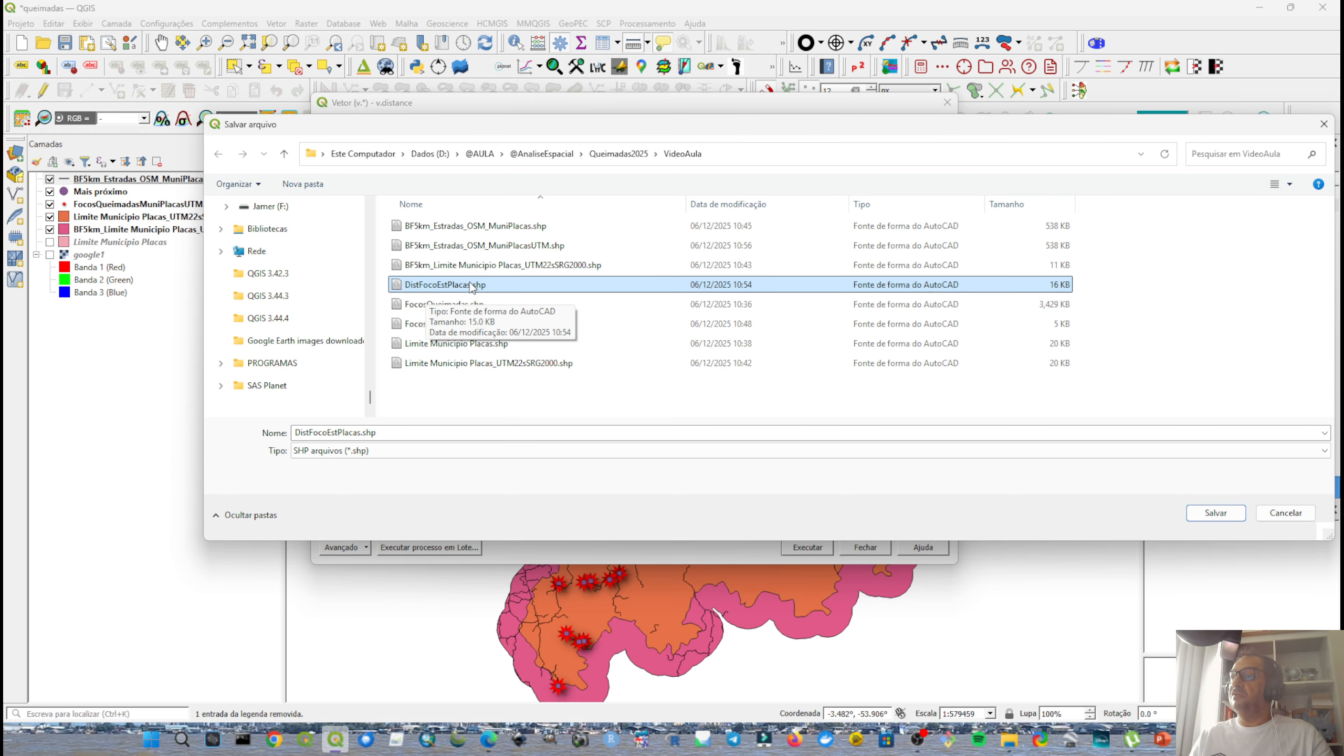
left_click(1197, 523)
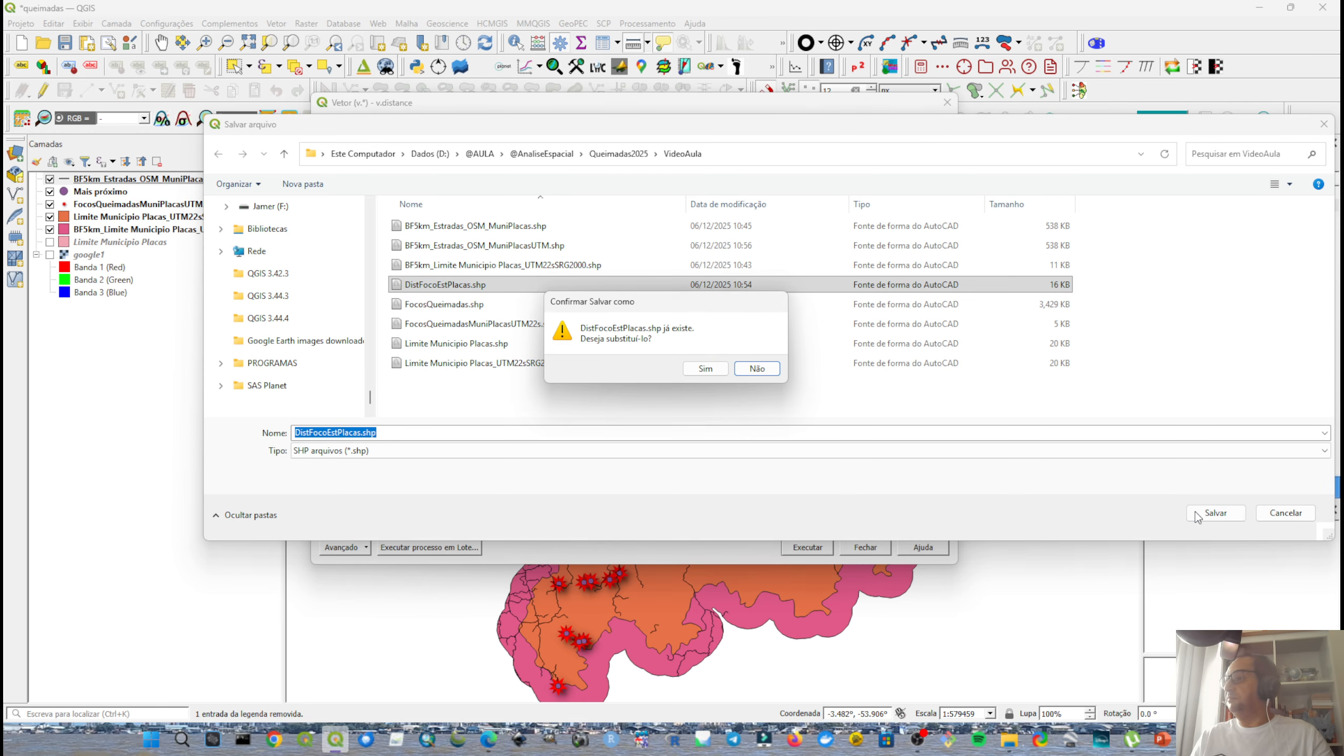
left_click(706, 369)
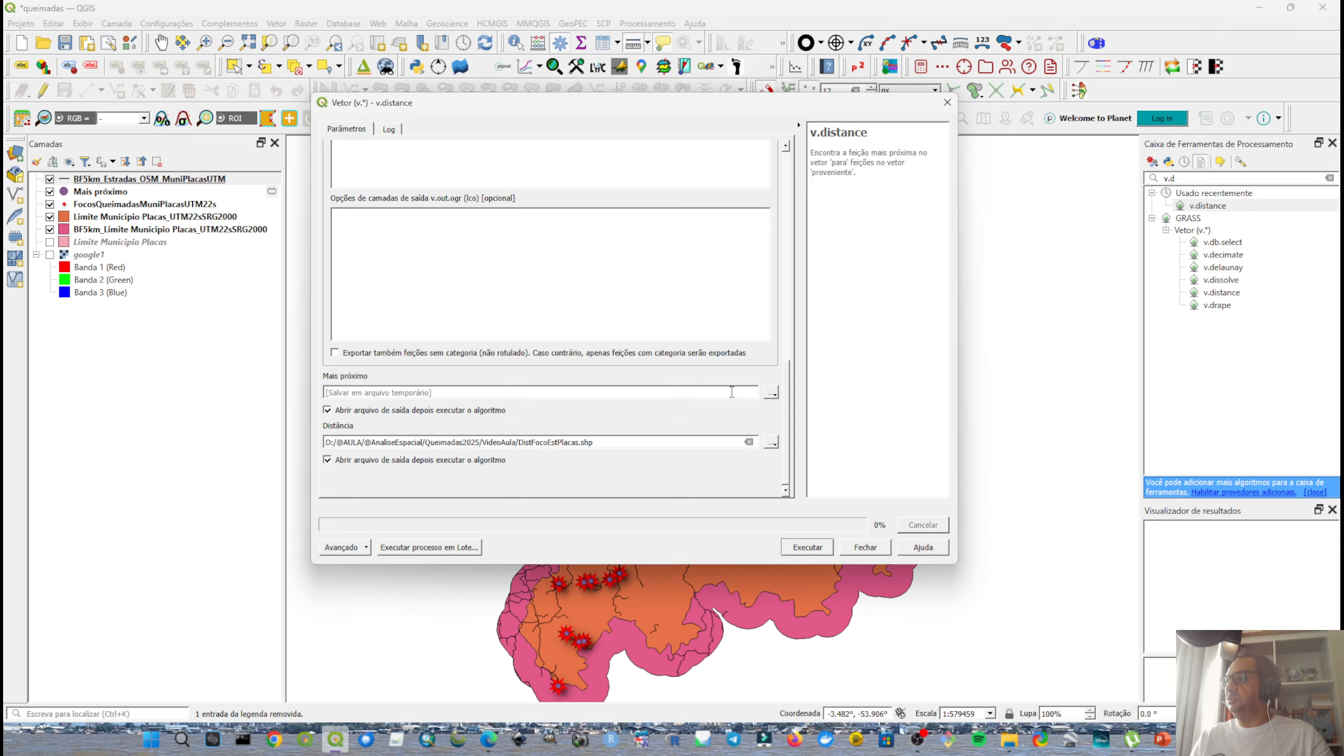
left_click(805, 548)
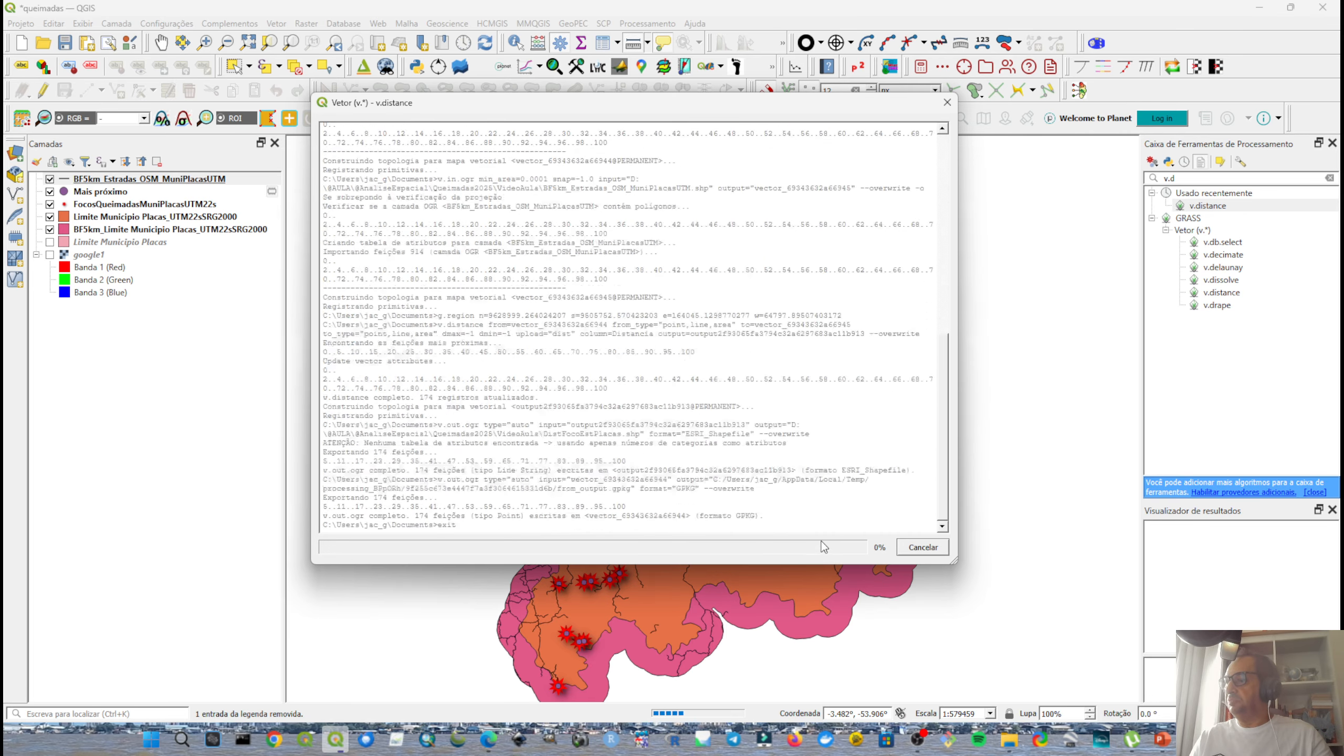
left_click(947, 102)
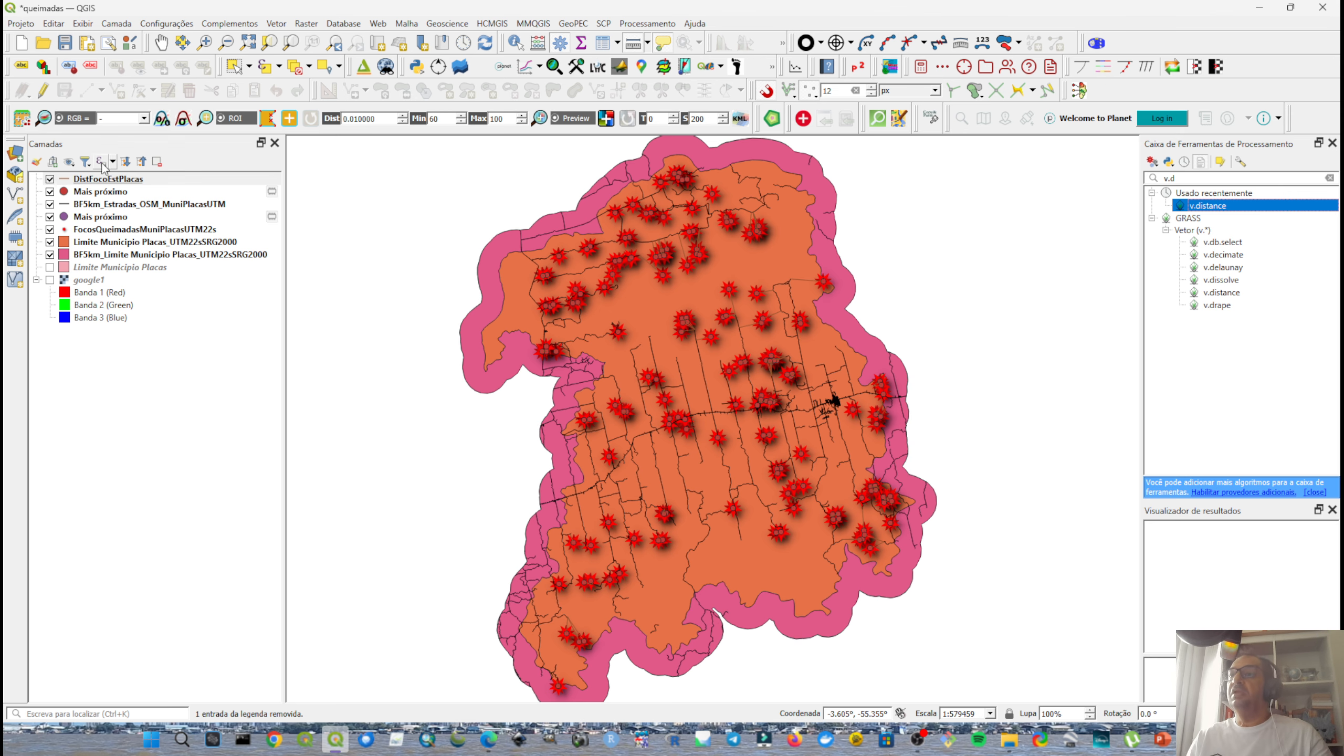
Set the line colour of the DistFocoEstPlacas layer to magenta.
left_click(64, 180)
double_click(64, 180)
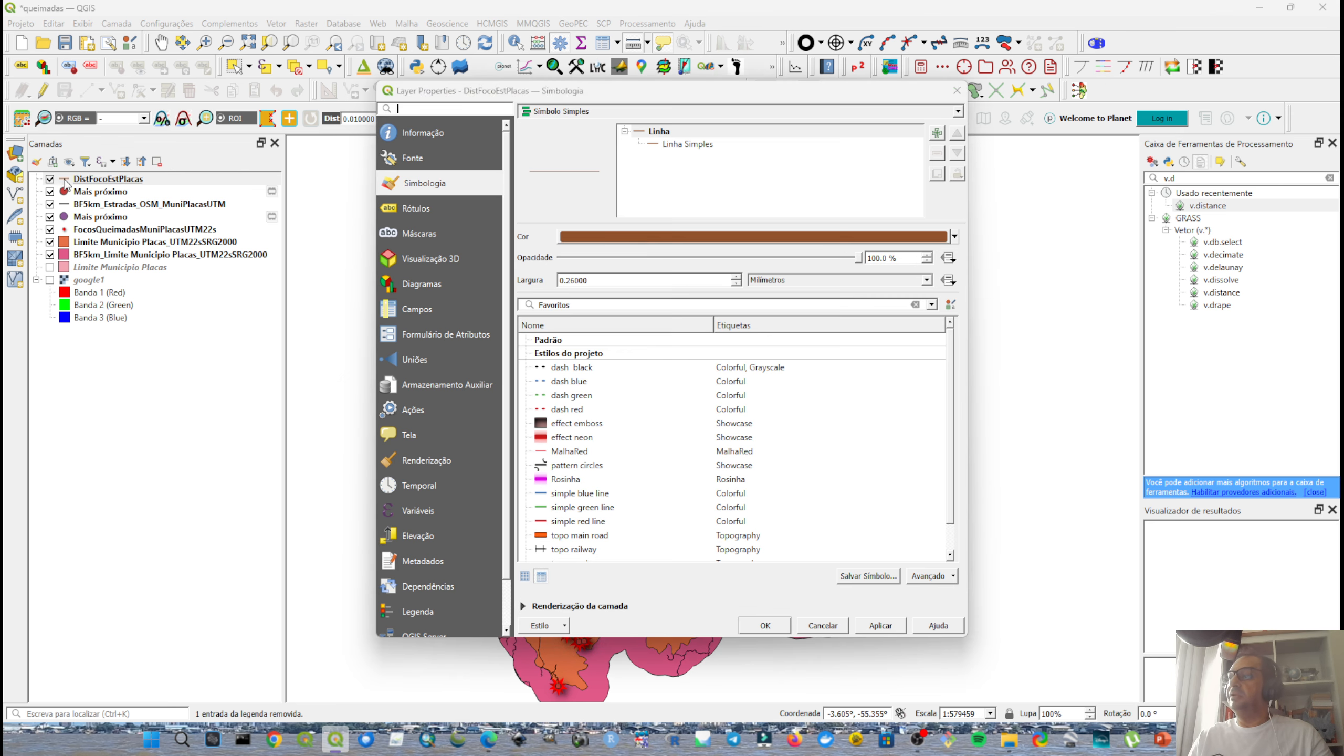
left_click(623, 244)
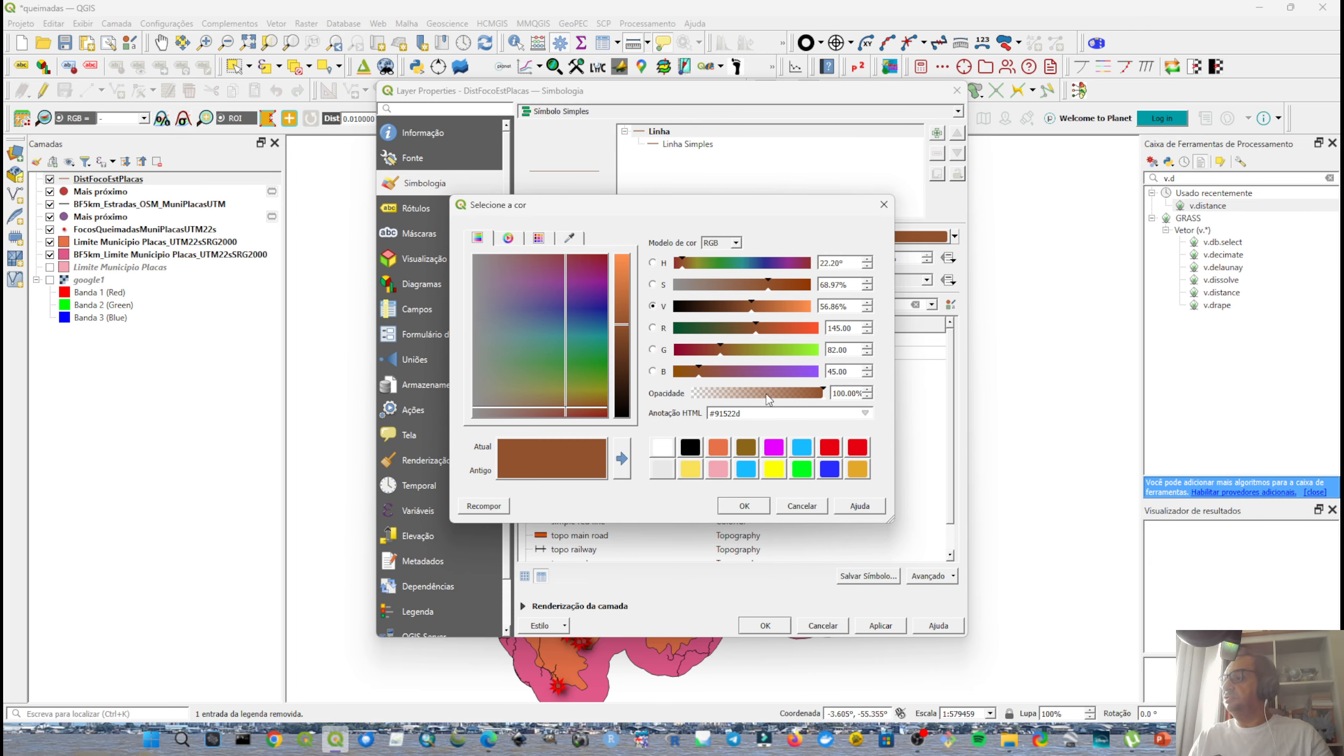
left_click(691, 449)
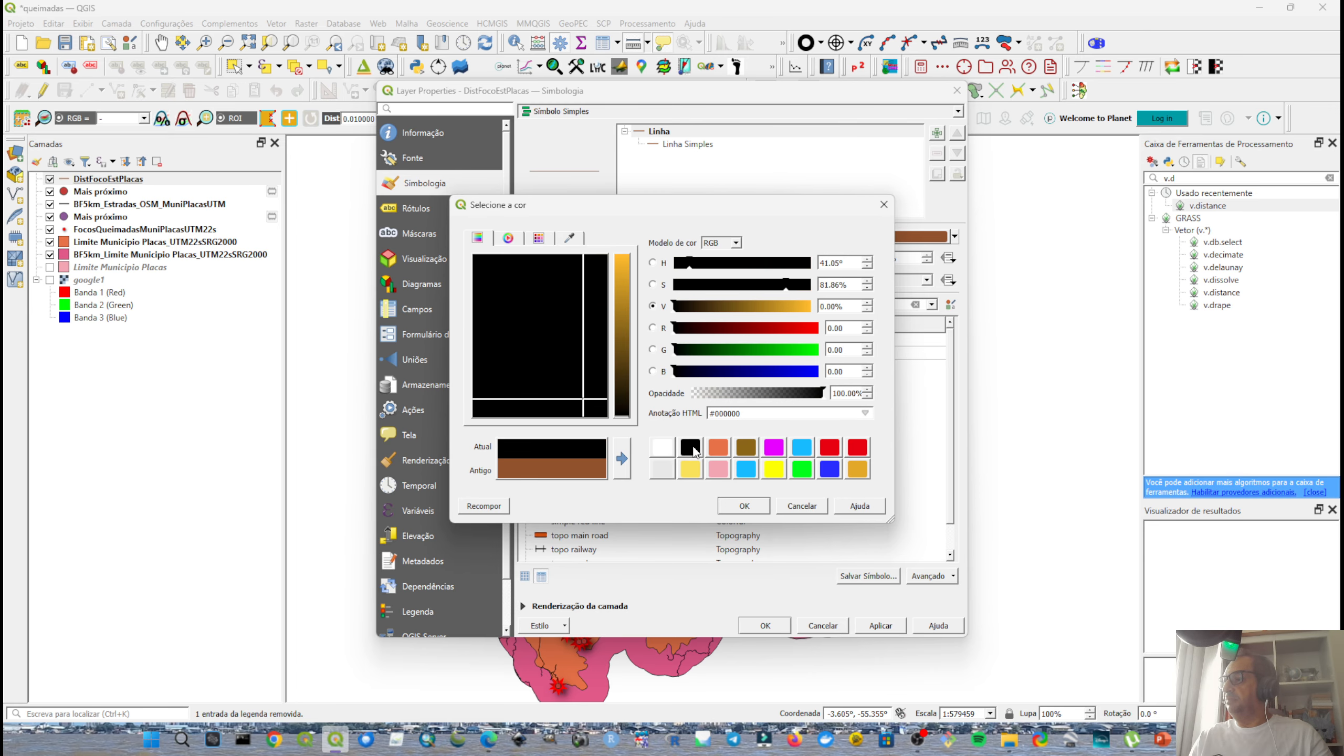
left_click(744, 506)
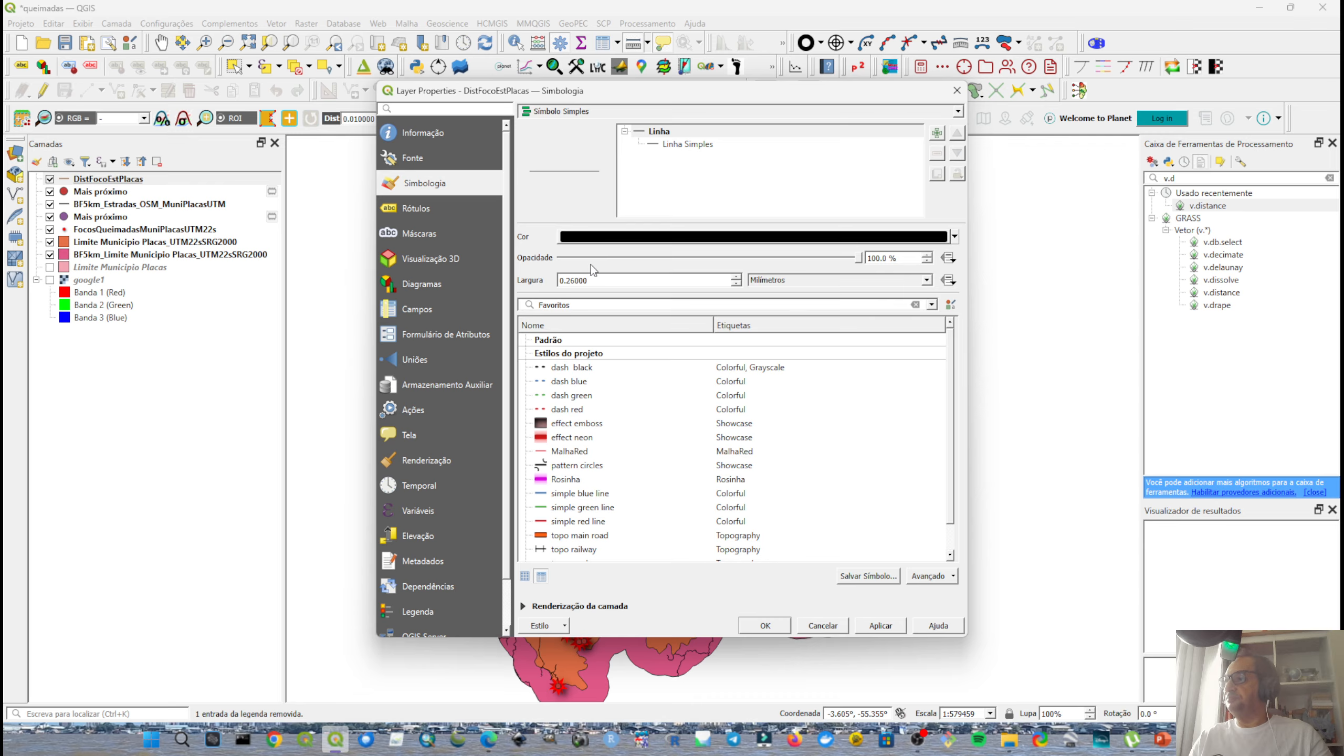
left_click(606, 246)
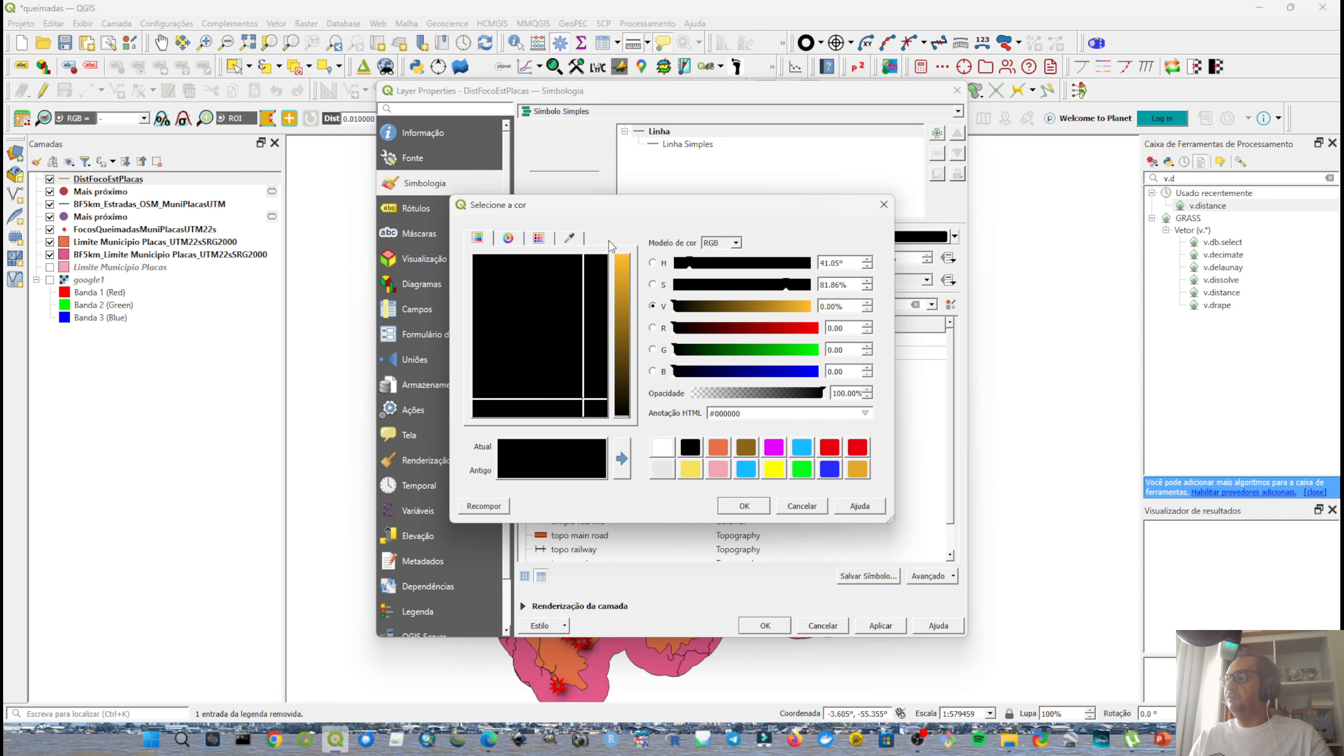
left_click(774, 448)
left_click(744, 507)
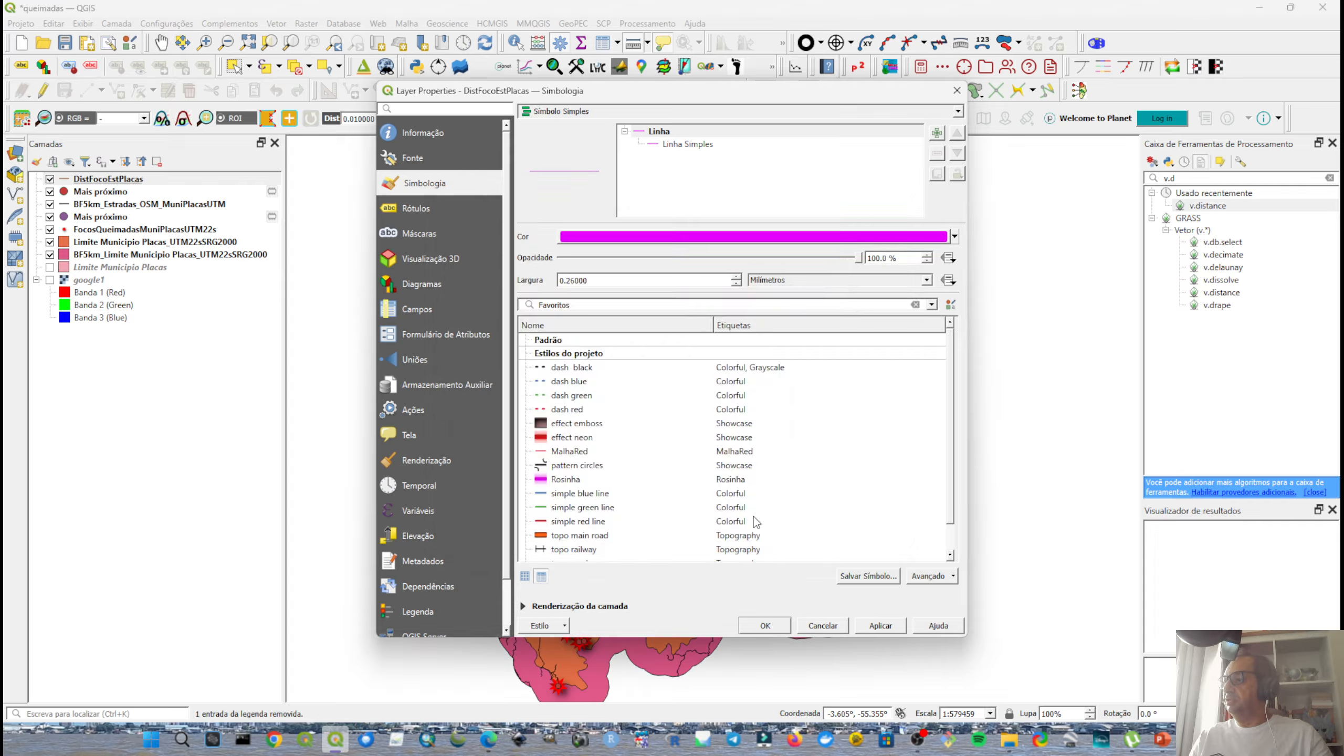
left_click(765, 626)
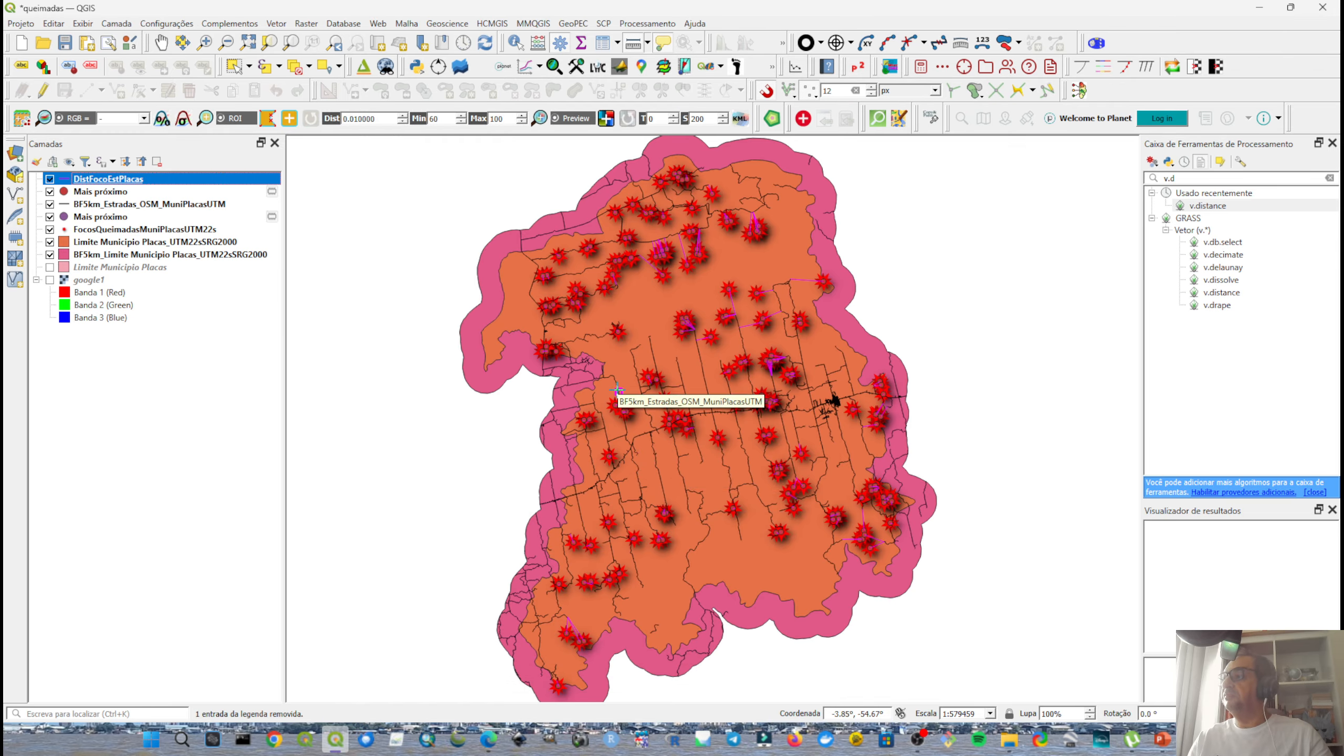
Set the fill colour of the Limite Municipio Placas_UTM22sSRG2000 layer to light grey (#e8e8e8).
scroll(617, 390, "up", 3)
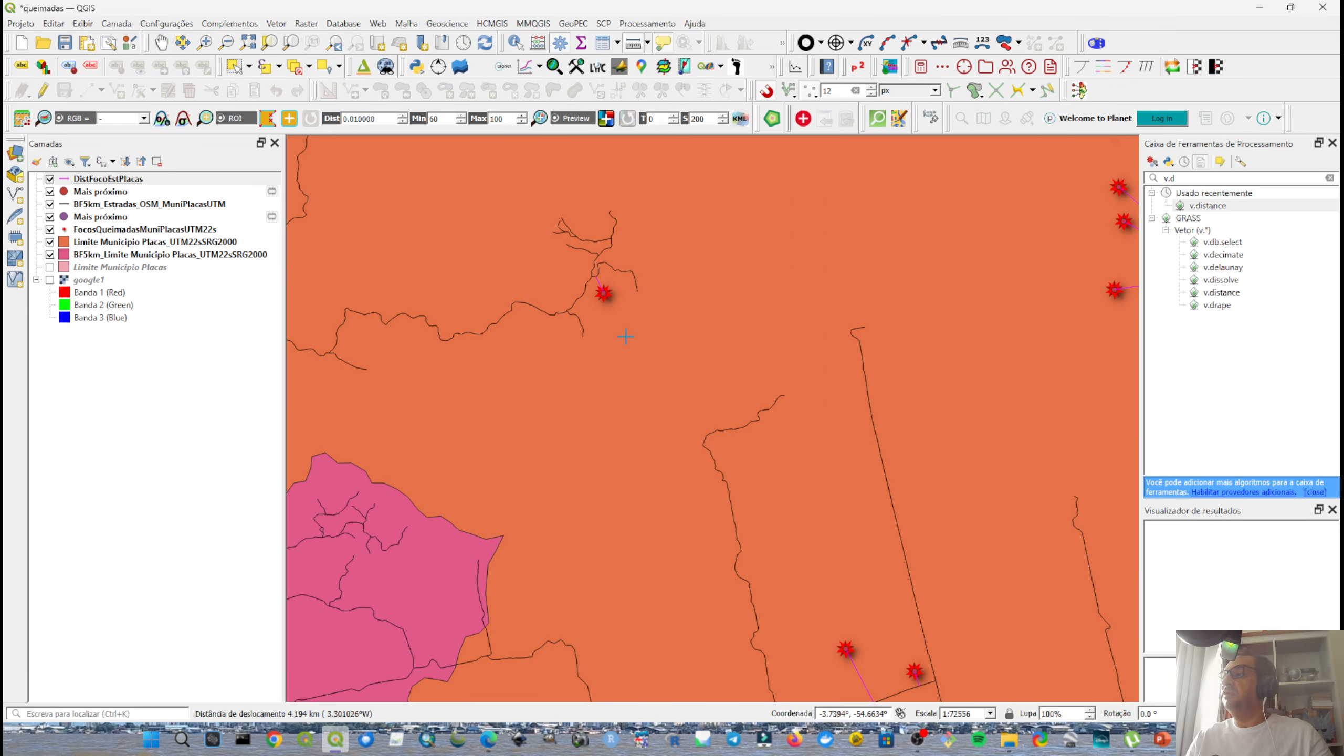
scroll(621, 293, "up", 1)
left_click_drag(621, 293, 625, 321)
scroll(625, 320, "down", 1)
left_click(80, 244)
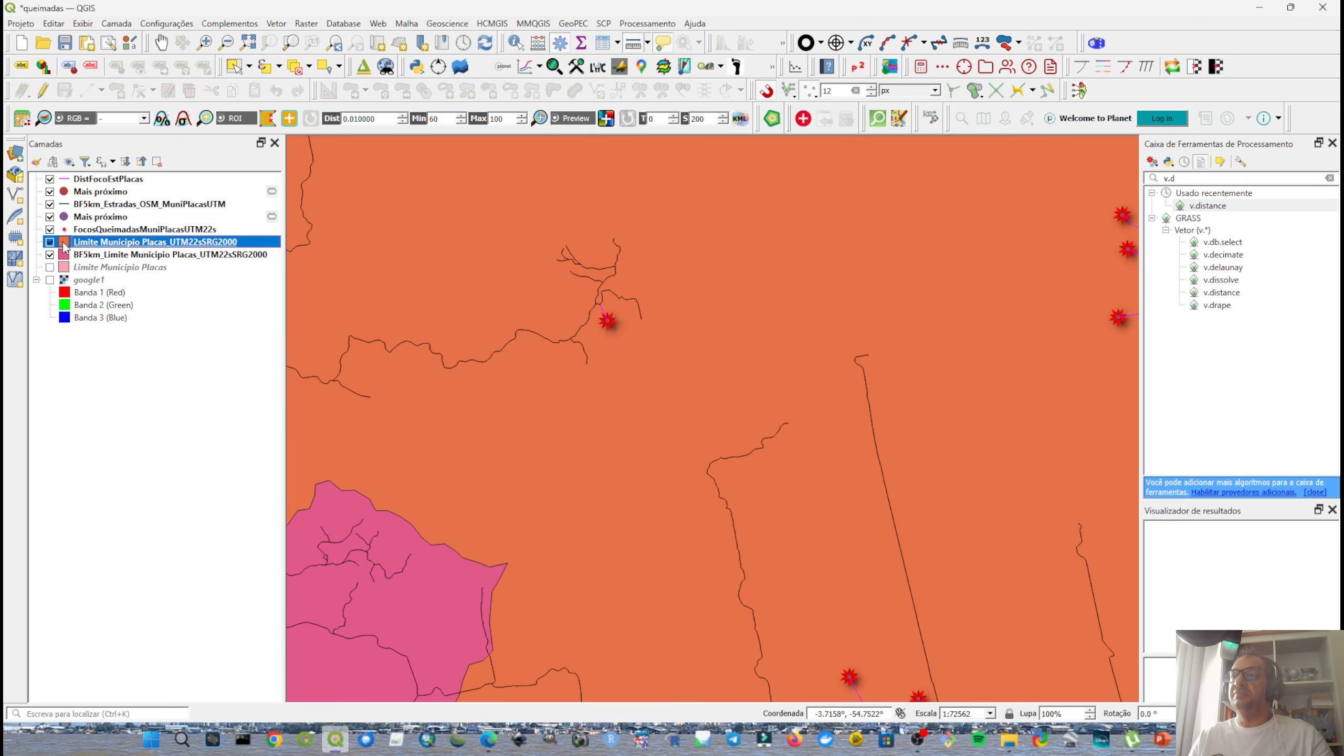
double_click(64, 245)
left_click(583, 239)
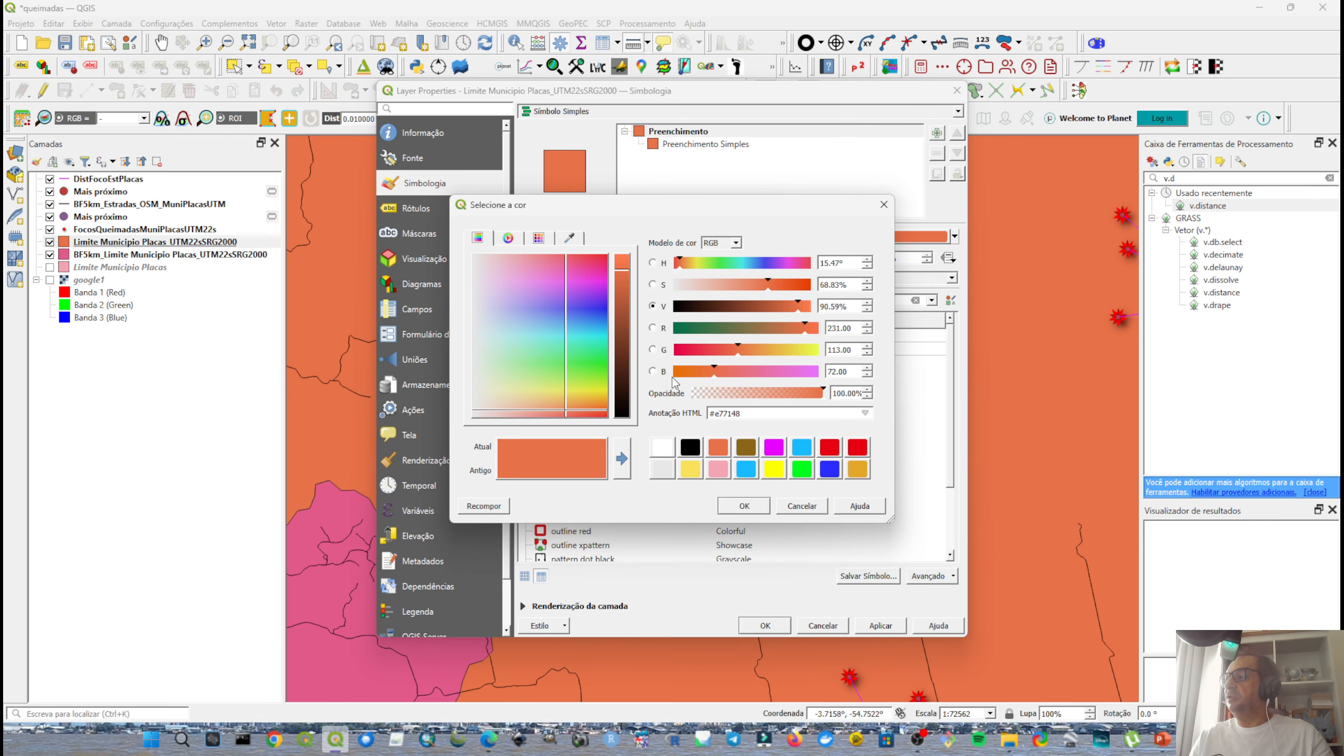
left_click(662, 447)
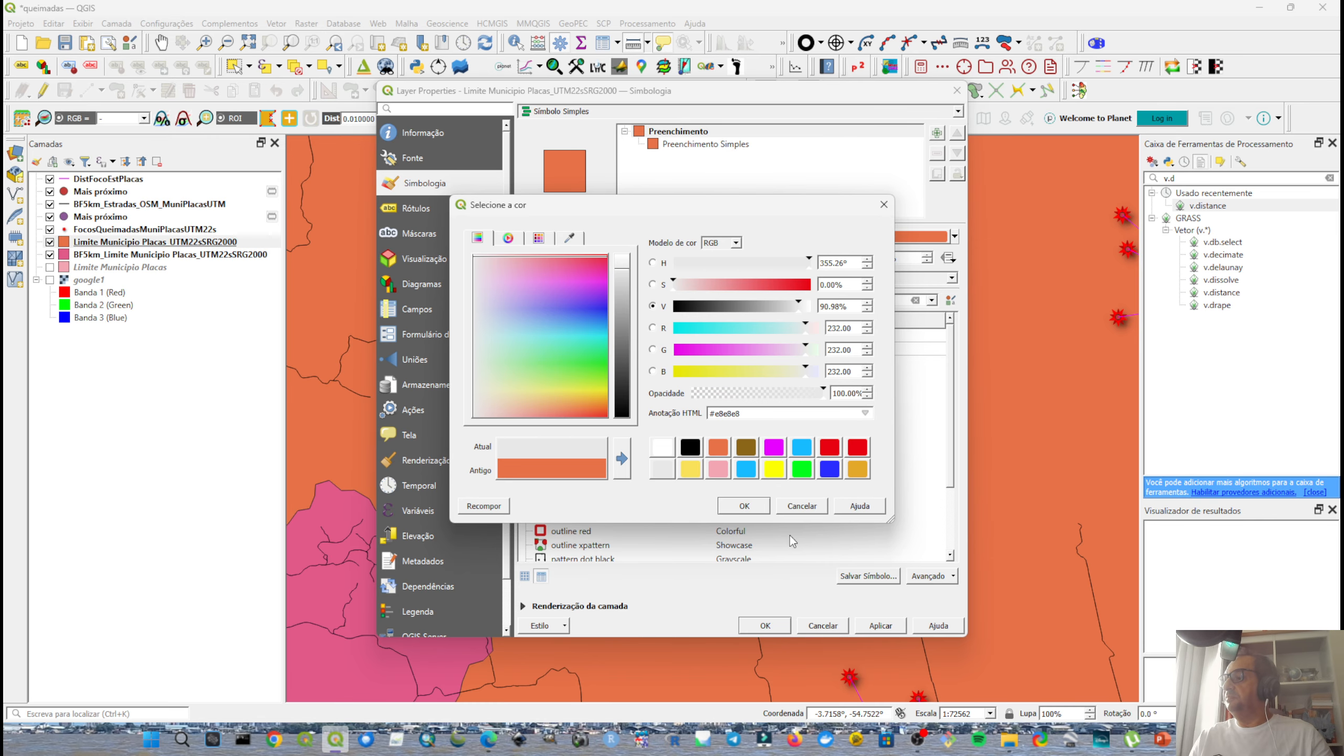
left_click(744, 506)
left_click(762, 628)
Examine the distance lines linking the fire hotspots to their nearest roads, focusing on the cluster that meets at one road's end.
scroll(371, 360, "down", 1)
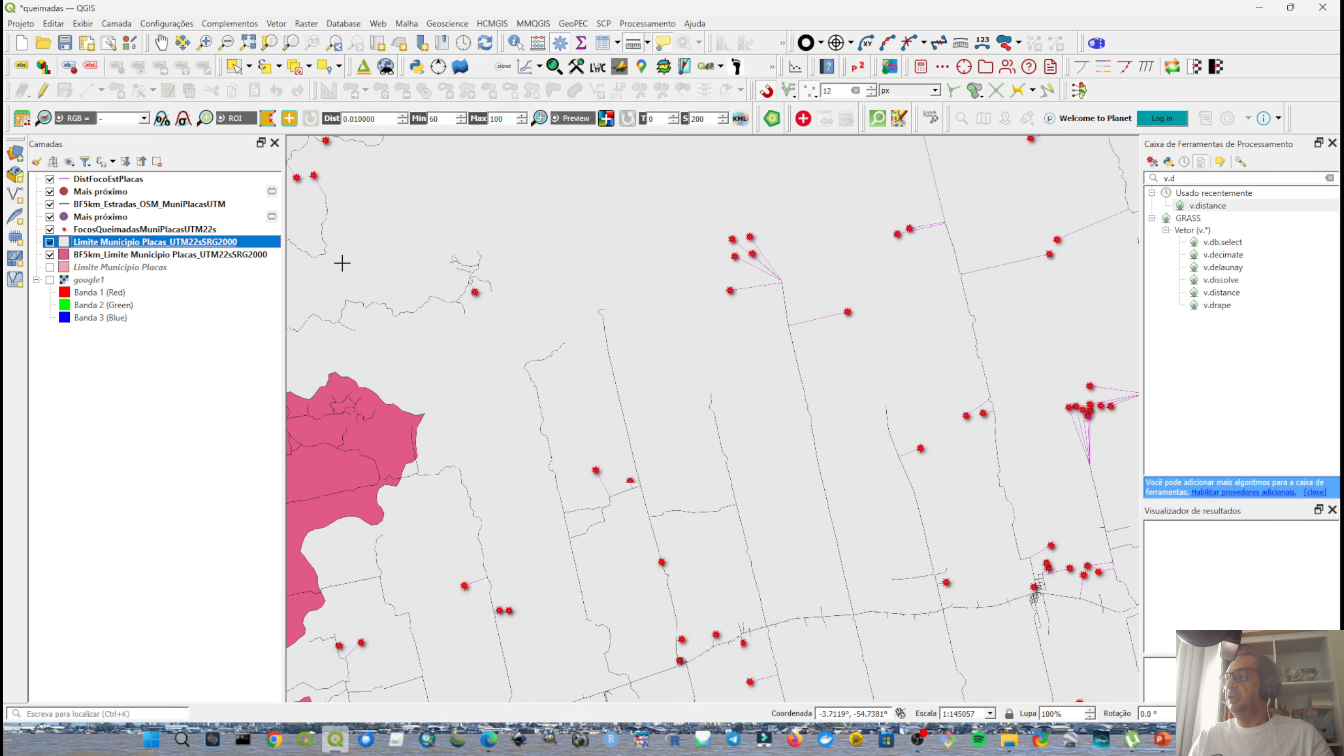
scroll(796, 303, "up", 1)
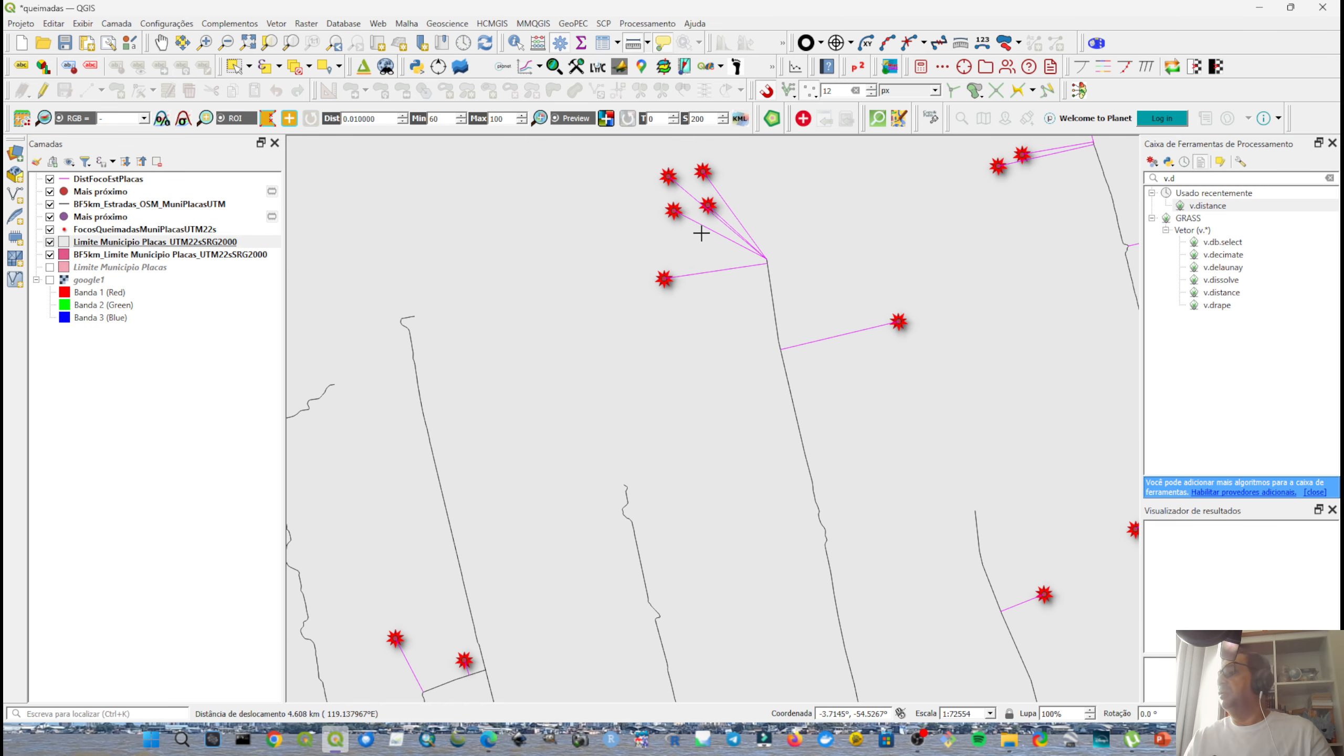
left_click_drag(684, 210, 610, 307)
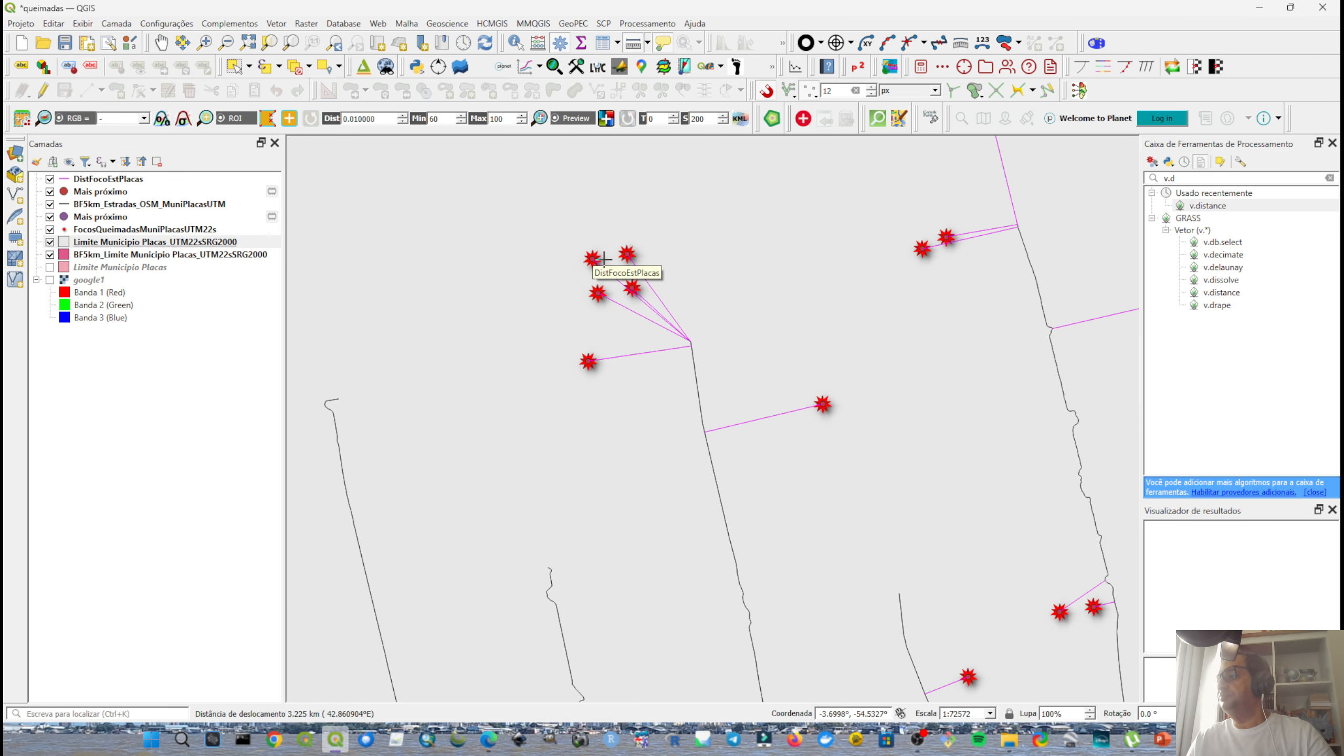
scroll(611, 262, "up", 1)
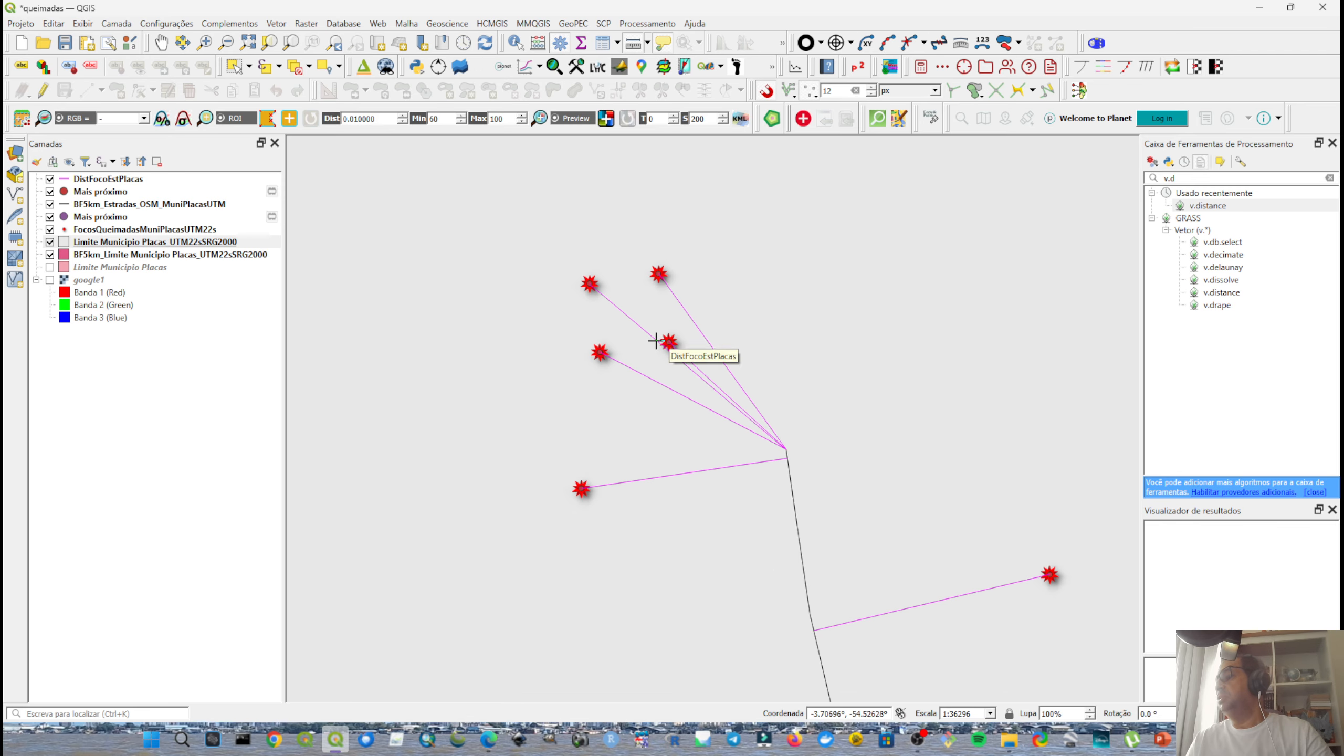
left_click_drag(642, 343, 595, 295)
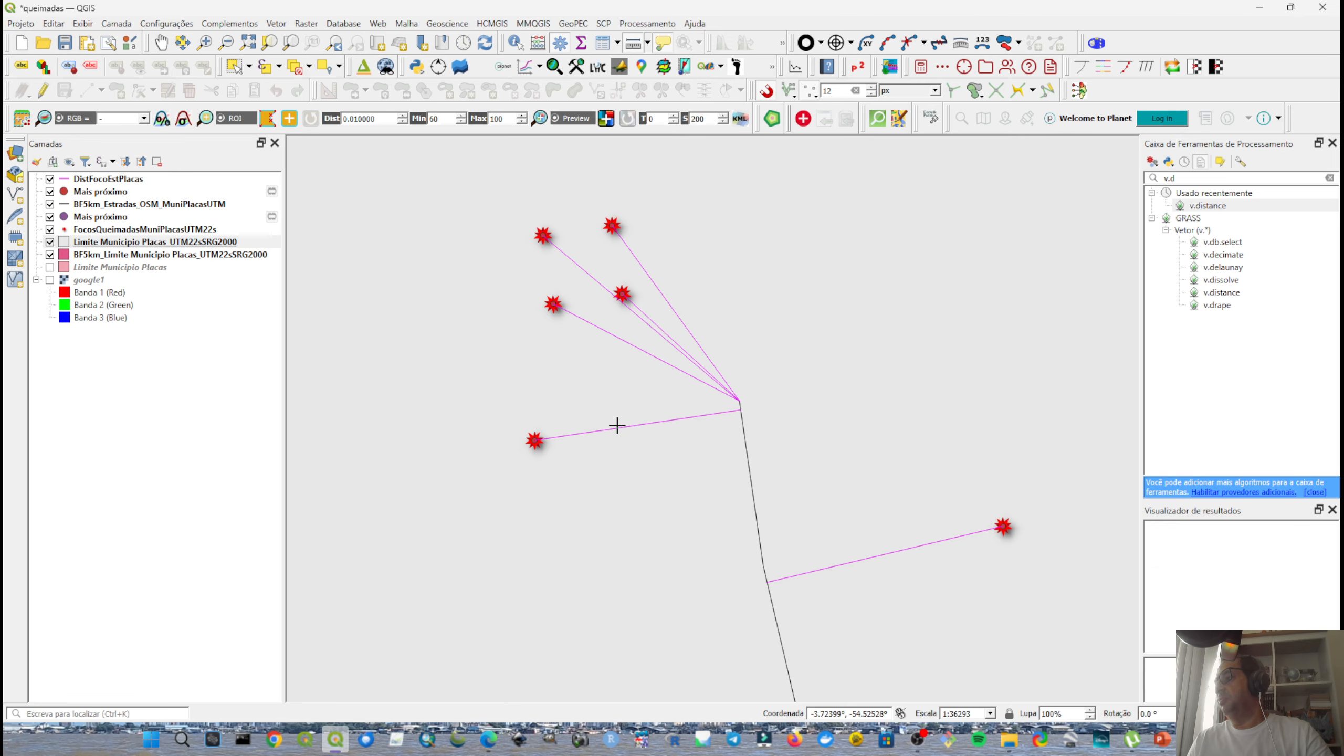
Examine the distance lines between the fire hotspots and their nearest roads across other parts of the municipality.
scroll(741, 394, "down", 2)
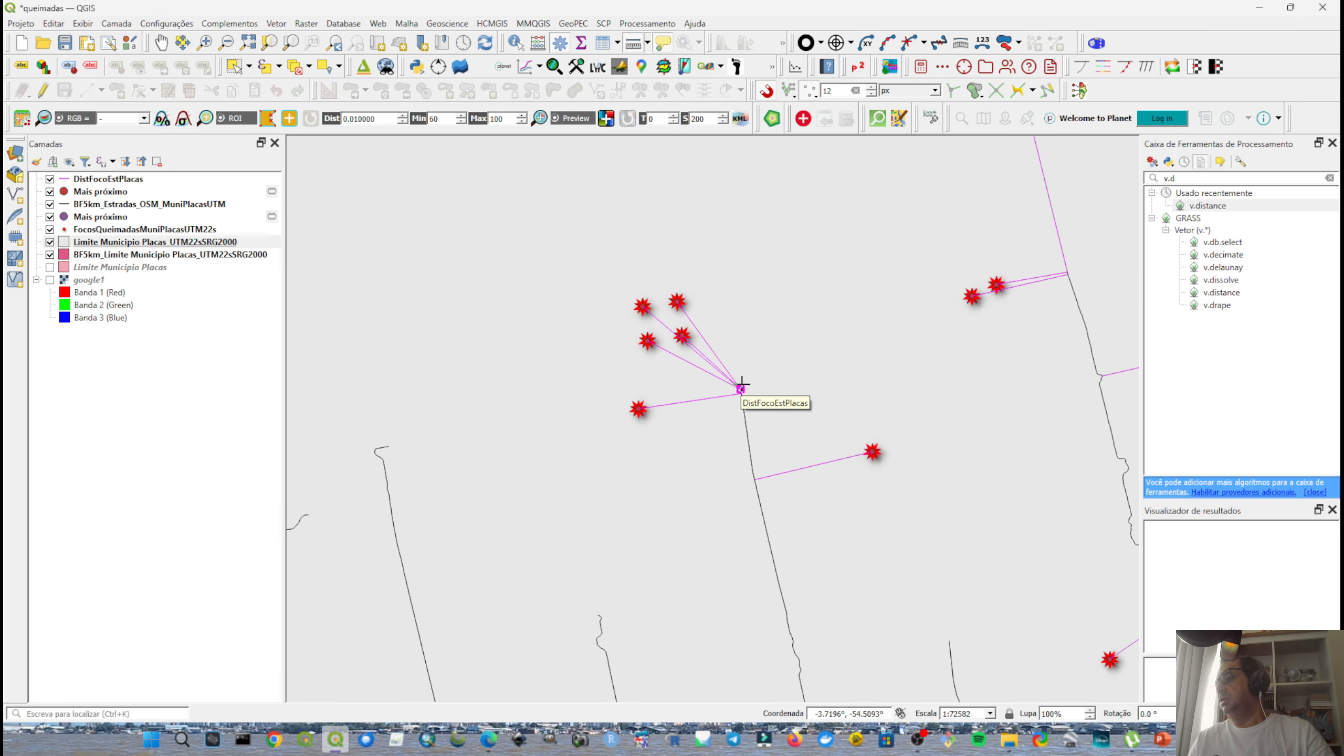
scroll(759, 402, "up", 1)
left_click_drag(840, 355, 555, 411)
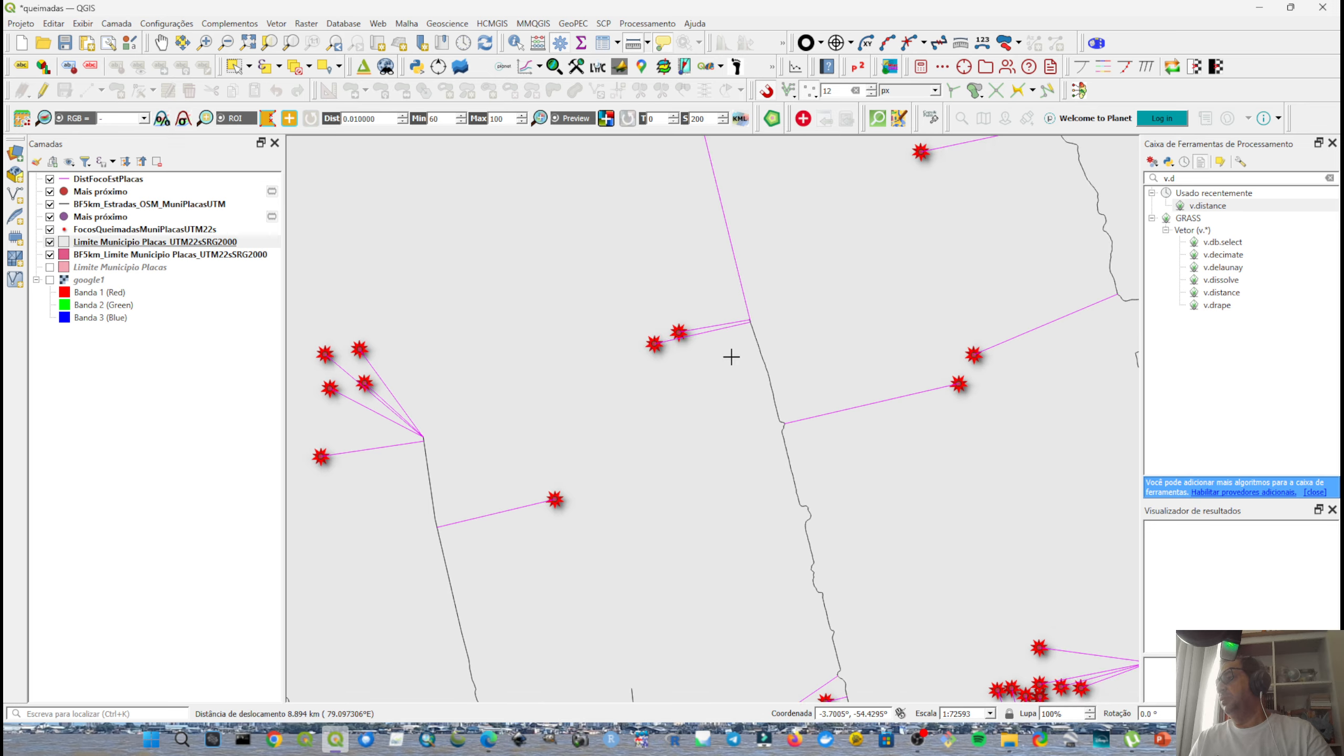
left_click_drag(839, 364, 550, 427)
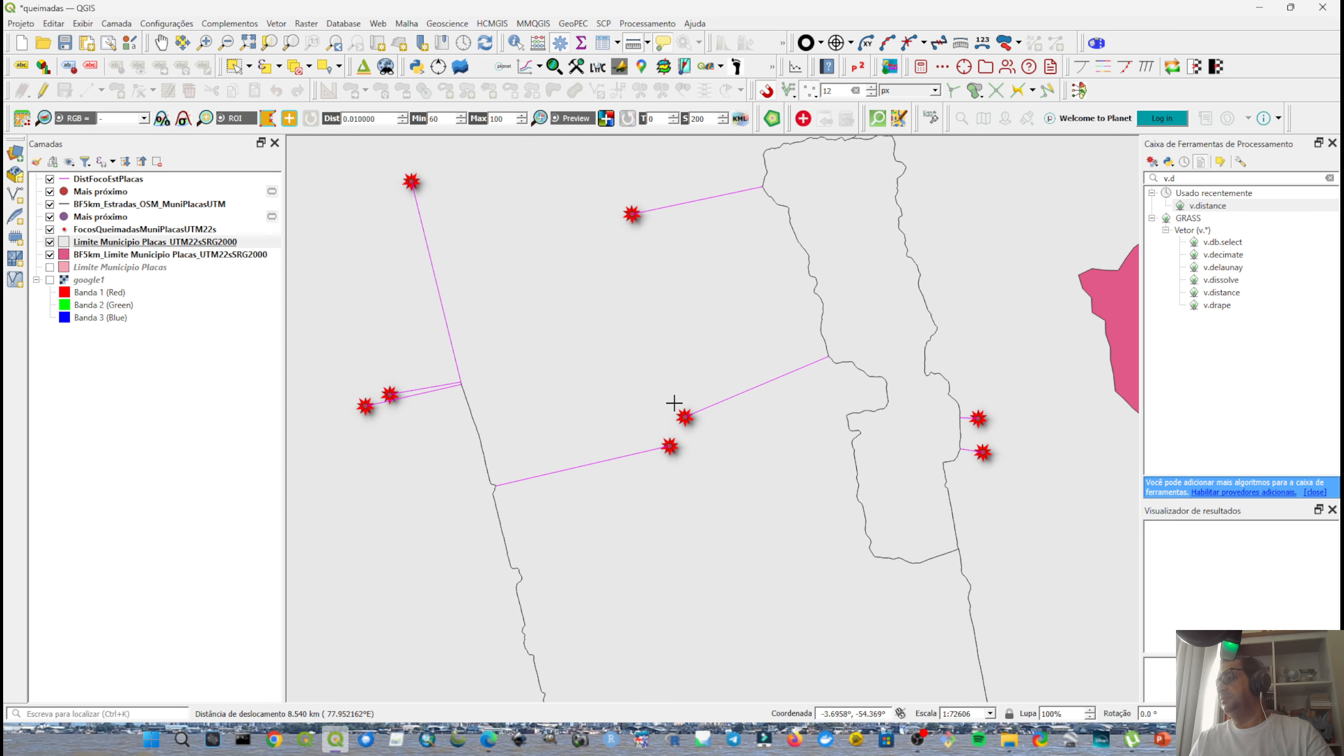
scroll(669, 395, "down", 1)
left_click_drag(551, 355, 655, 396)
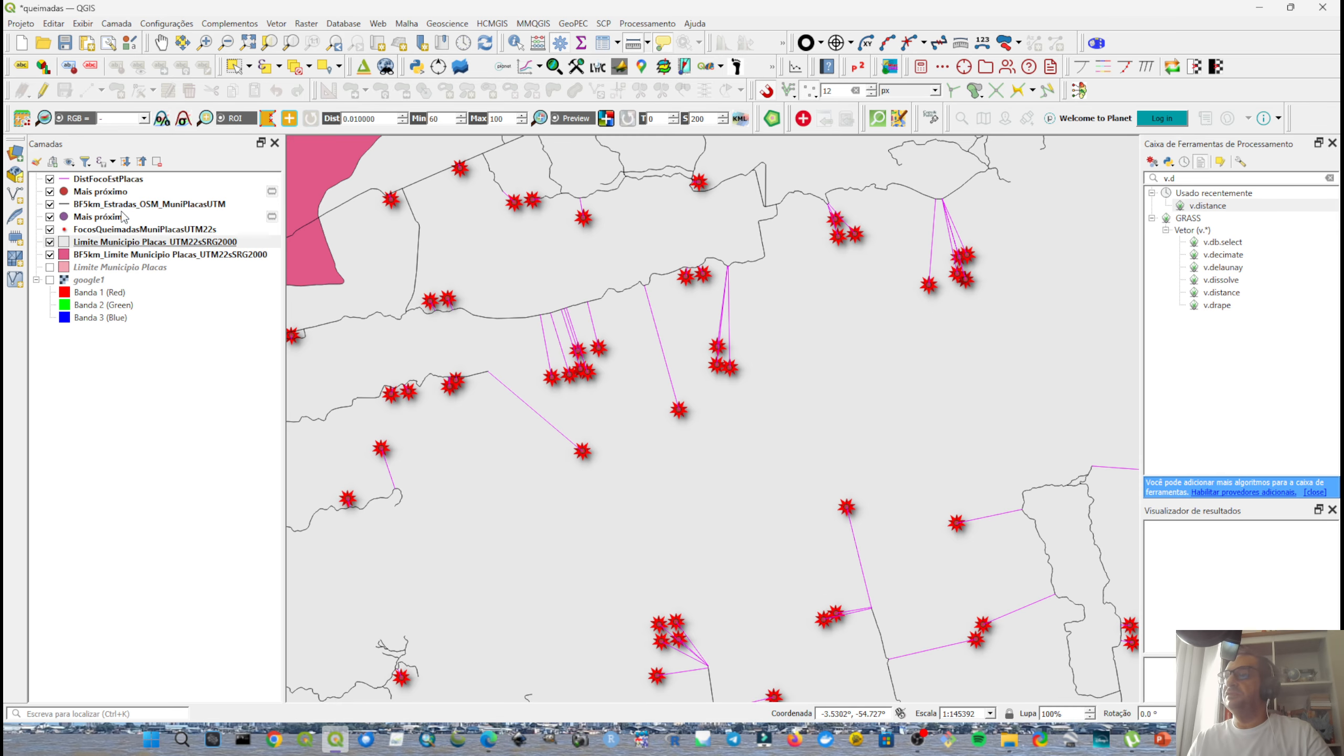
scroll(468, 300, "up", 2)
scroll(468, 298, "down", 1)
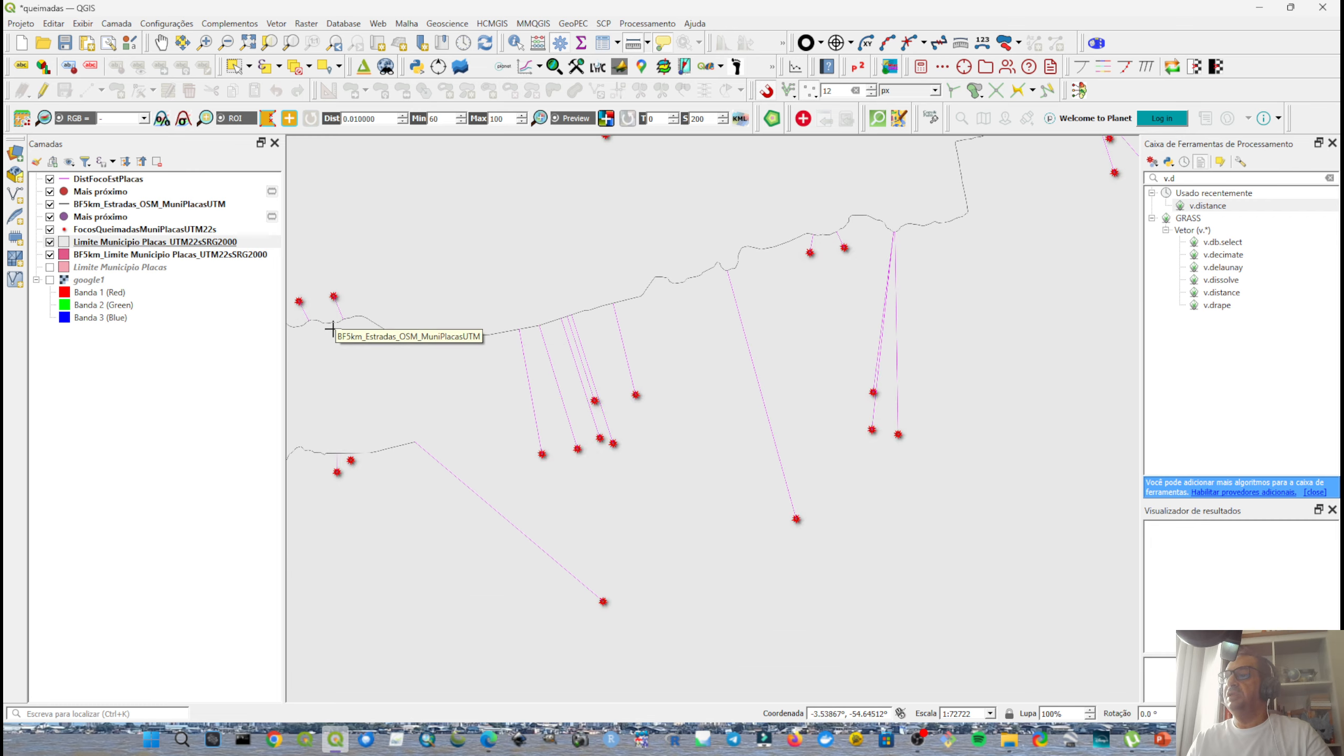
Remove the red Mais próximo layer listed directly below DistFocoEstPlacas from the project.
left_click(141, 195)
right_click(142, 200)
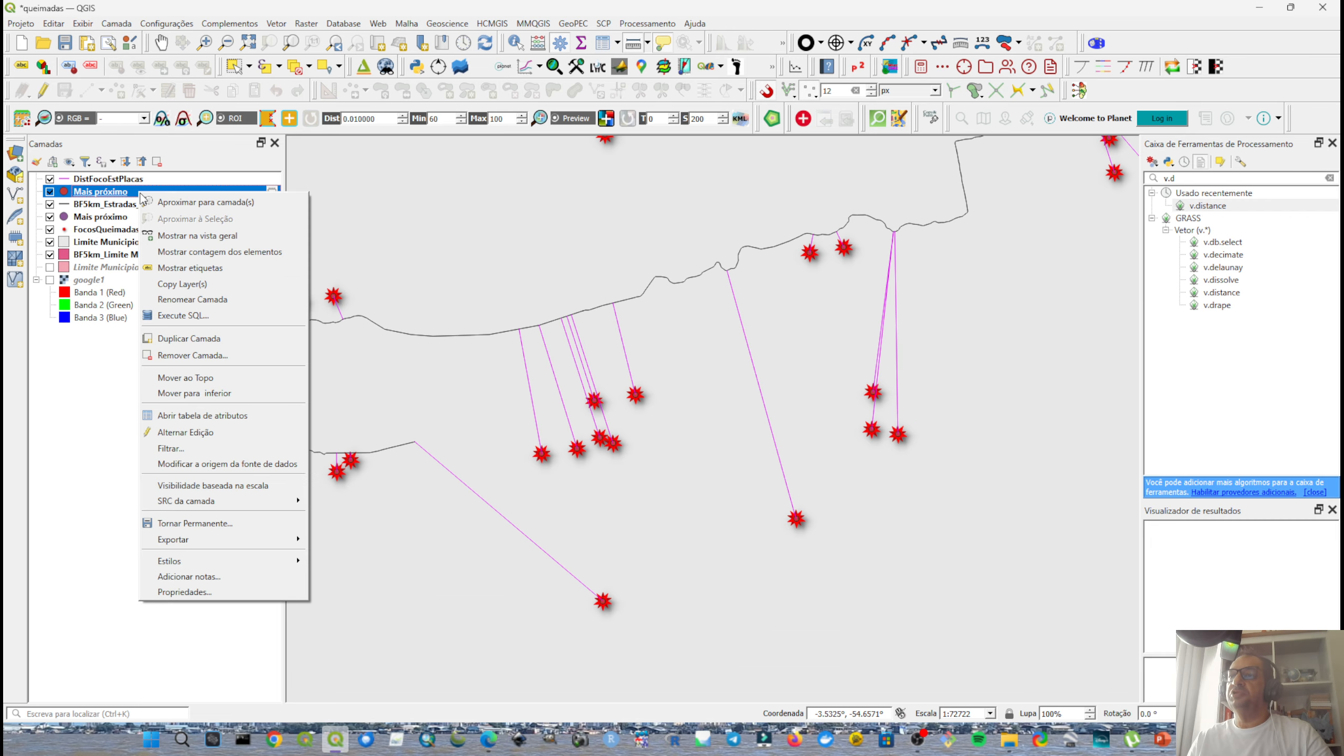
left_click(182, 354)
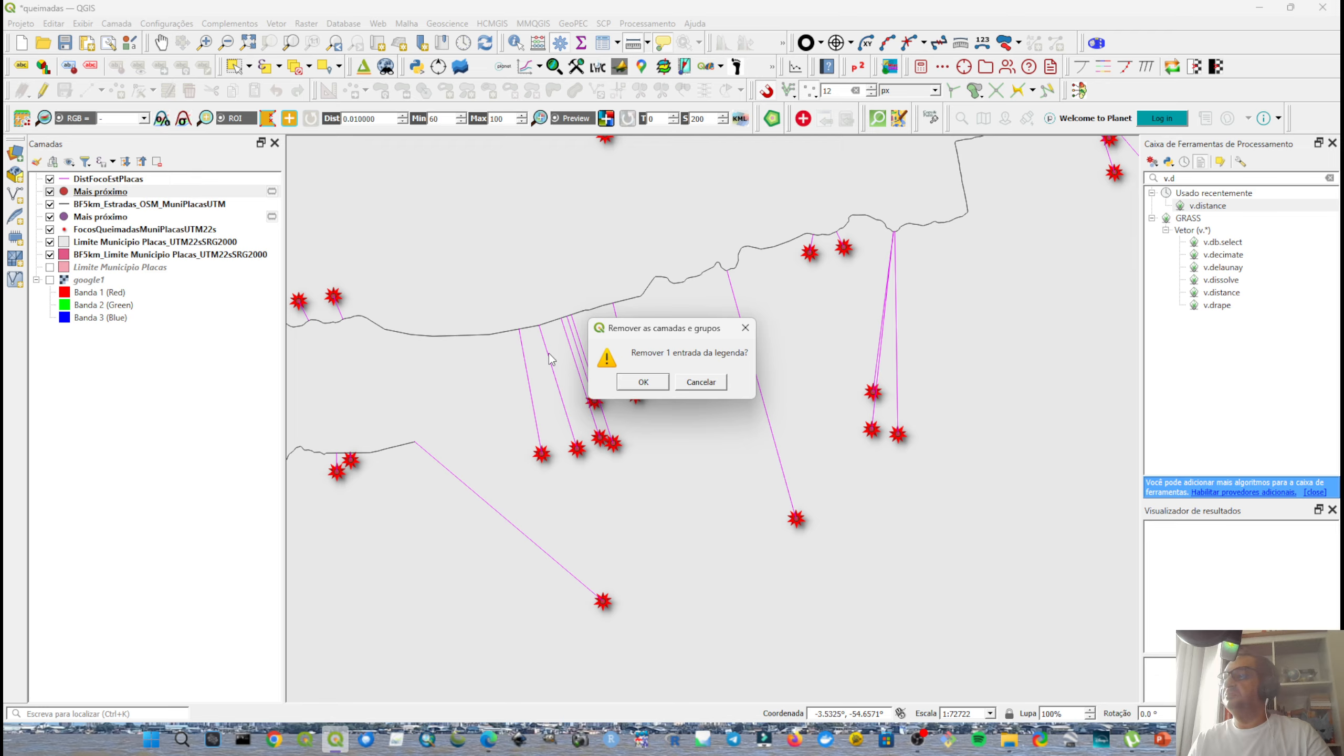
left_click(644, 382)
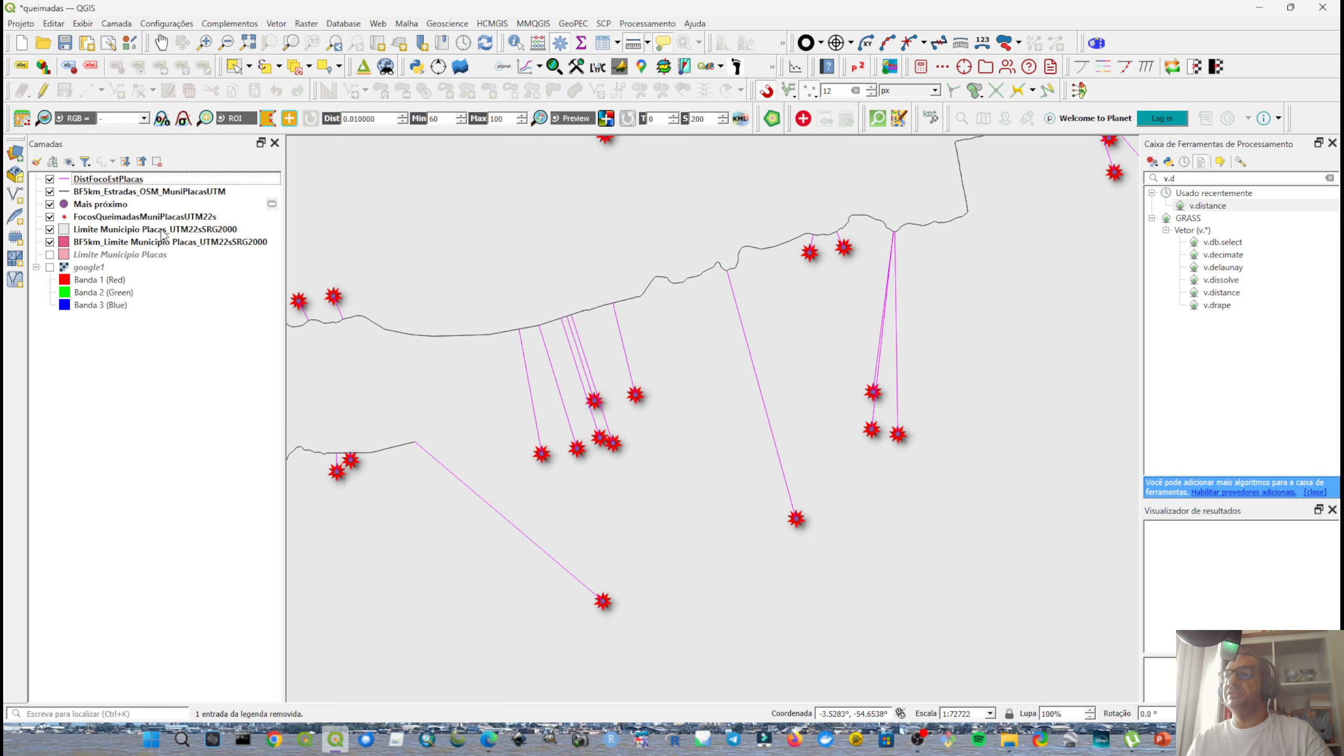
Check the attribute table of the DistFocoEstPlacas layer for its fields and close it.
left_click(146, 180)
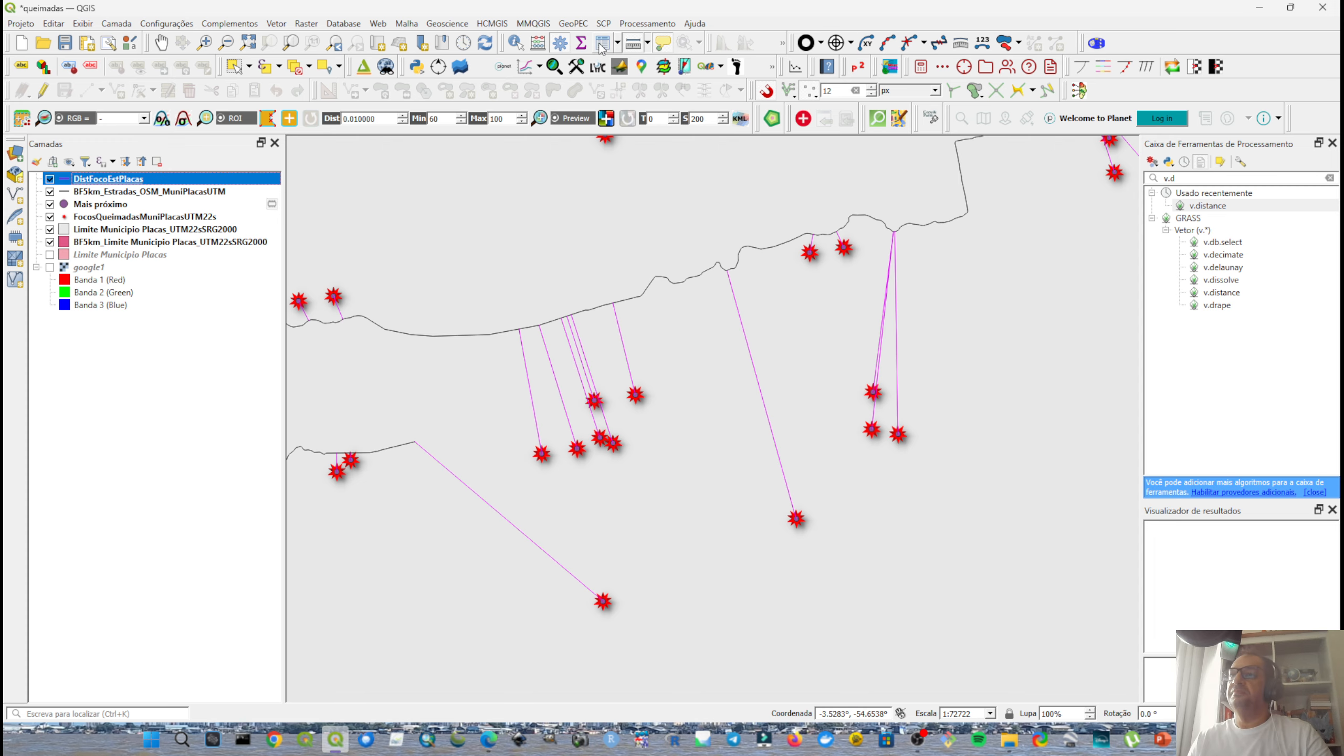
left_click(601, 45)
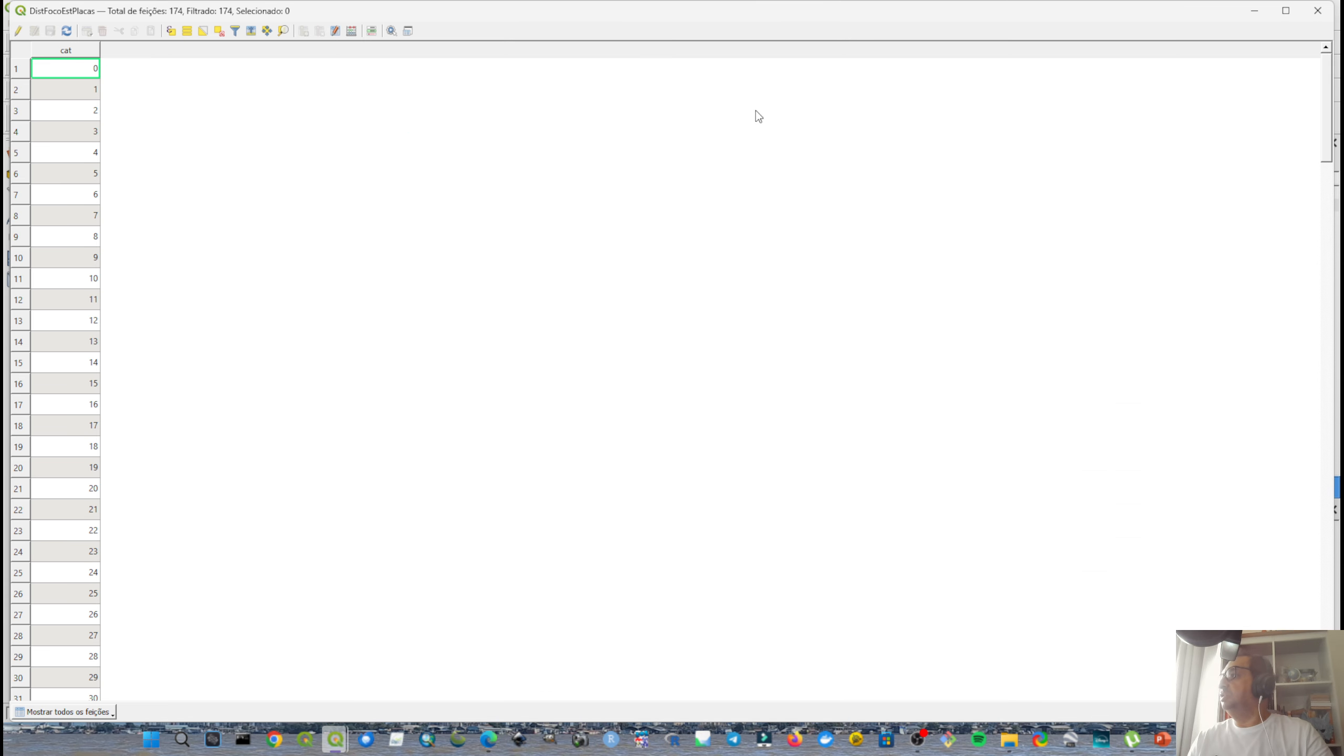
left_click(1317, 11)
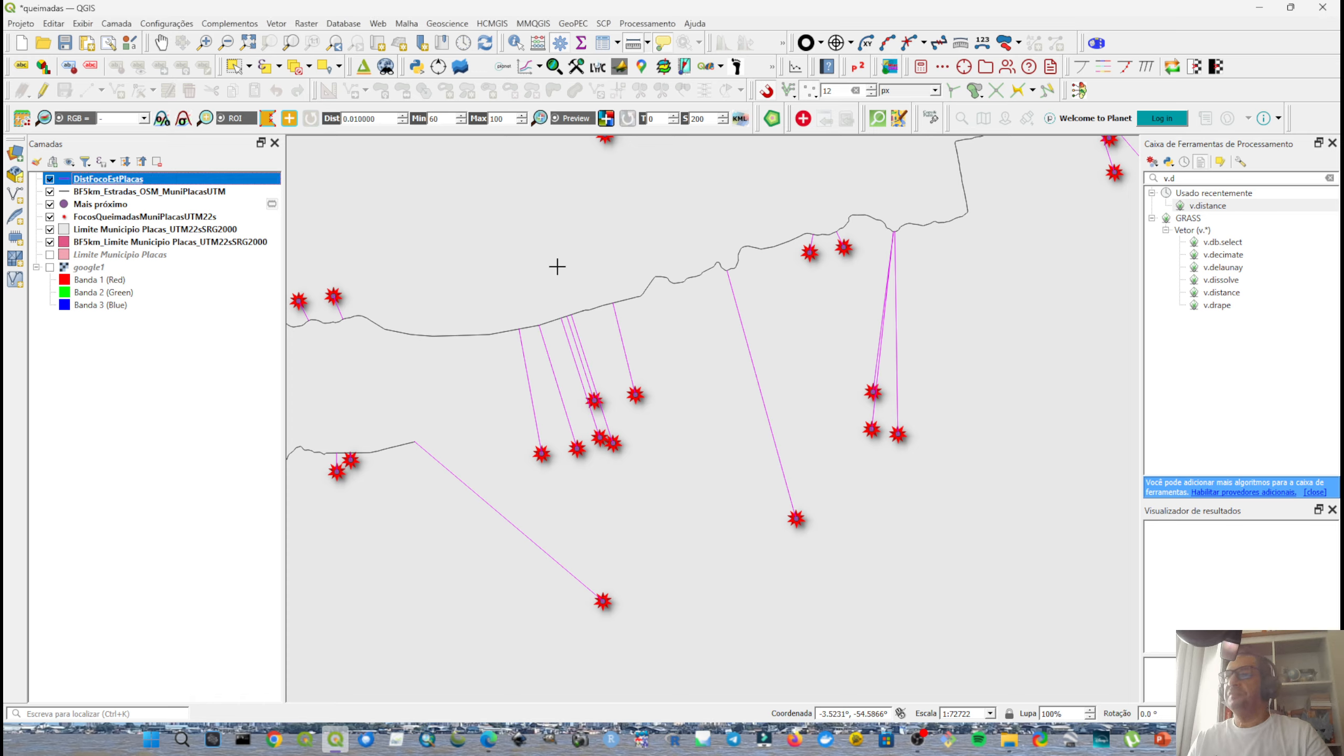
Check the attribute table of the FocosQueimadasMuniPlacasUTM22s layer and close it.
left_click(119, 222)
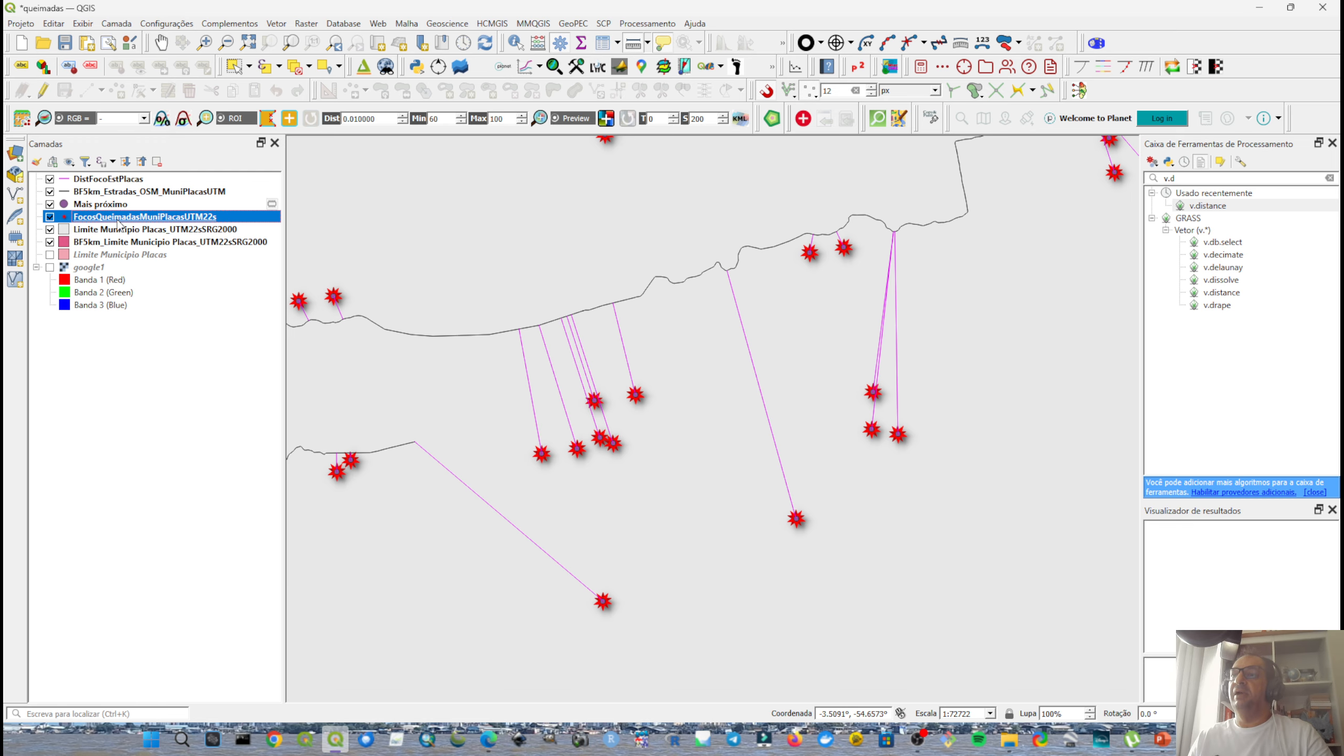
right_click(118, 222)
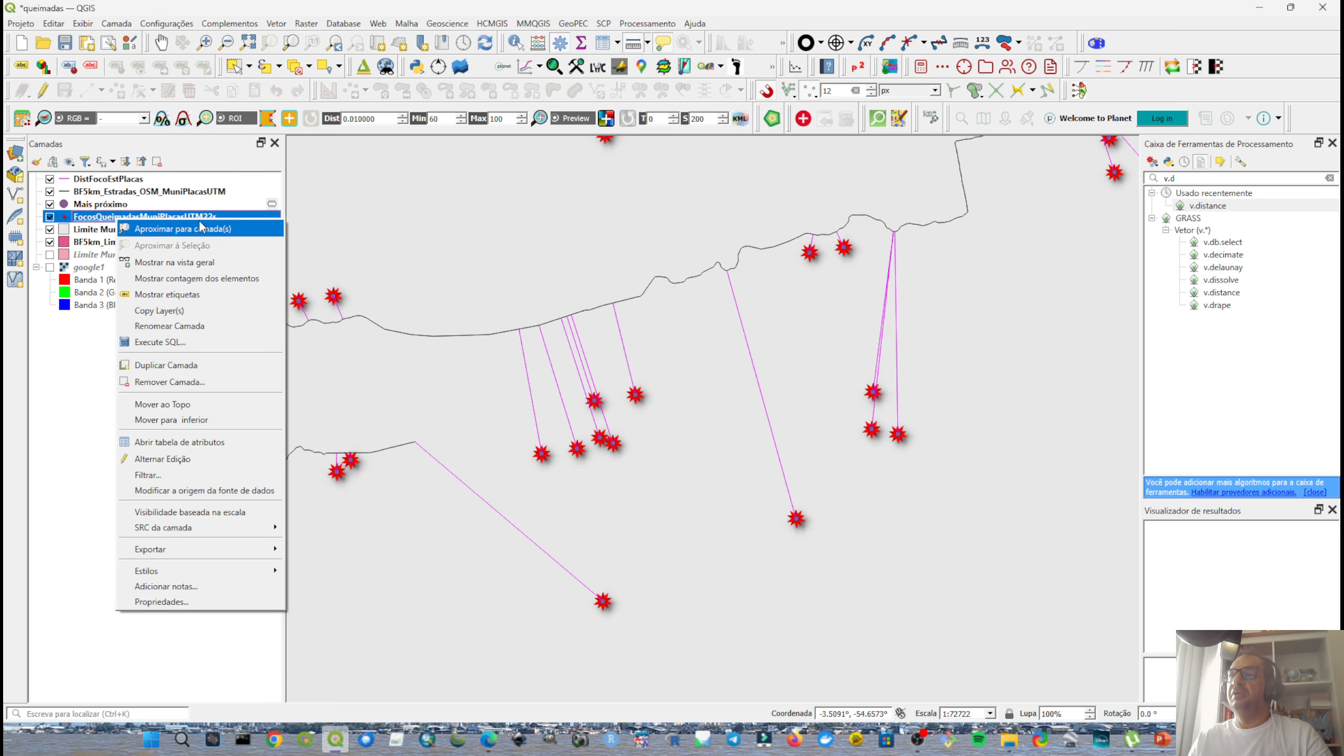
left_click(602, 44)
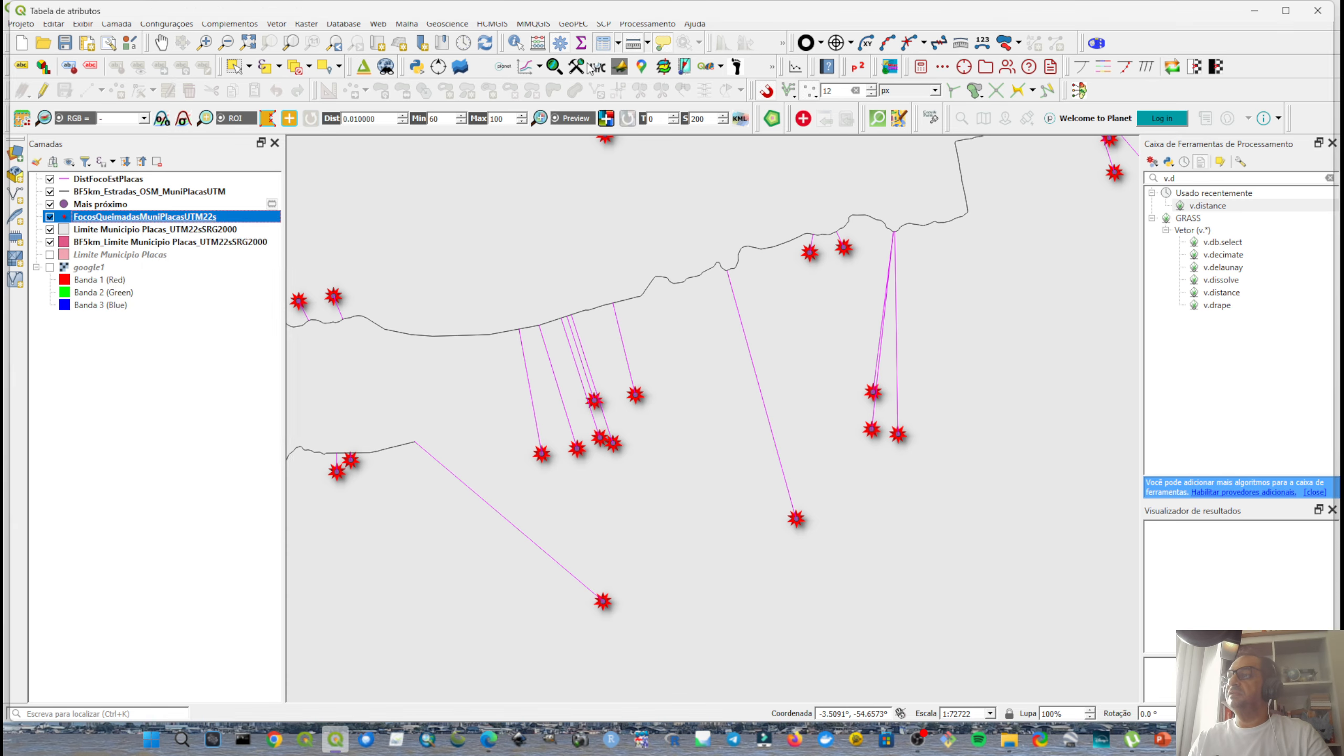
left_click(1318, 11)
Inspect the Distancia column in the attribute table of the remaining Mais próximo layer and close the table.
left_click(192, 206)
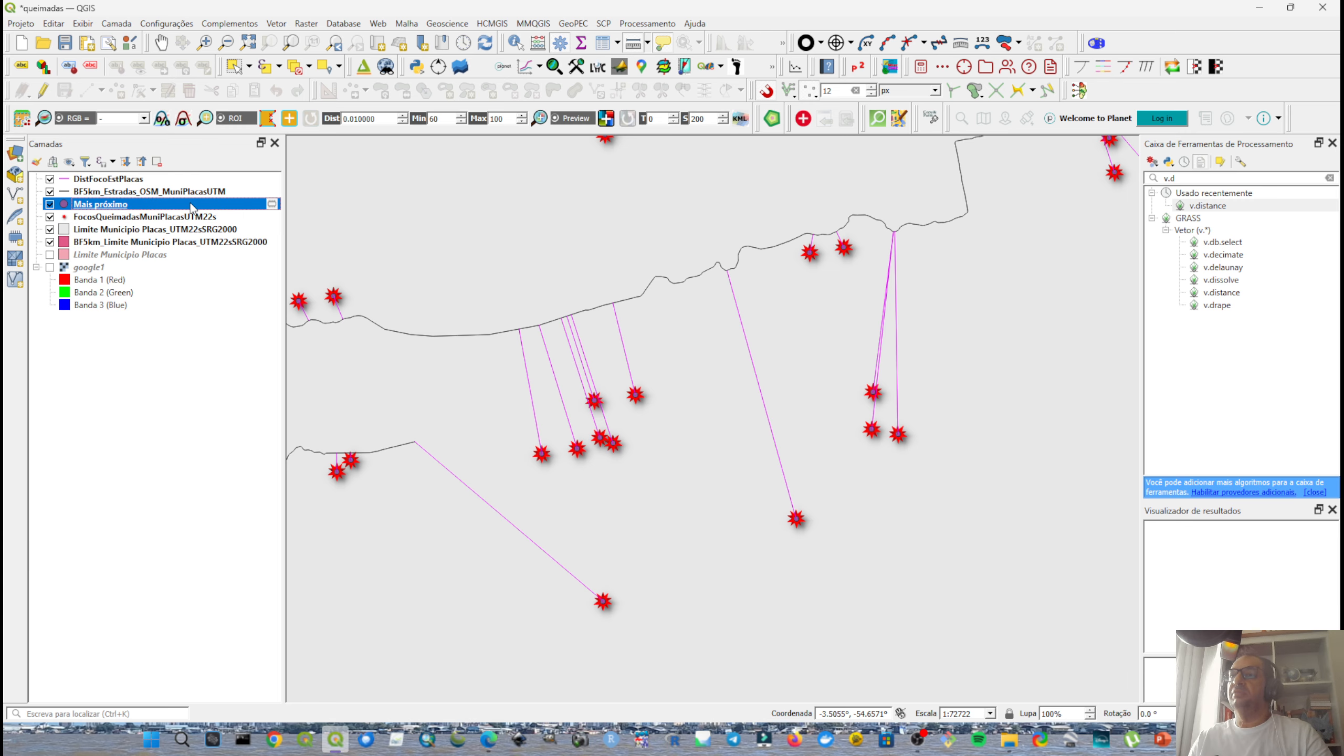
left_click(605, 43)
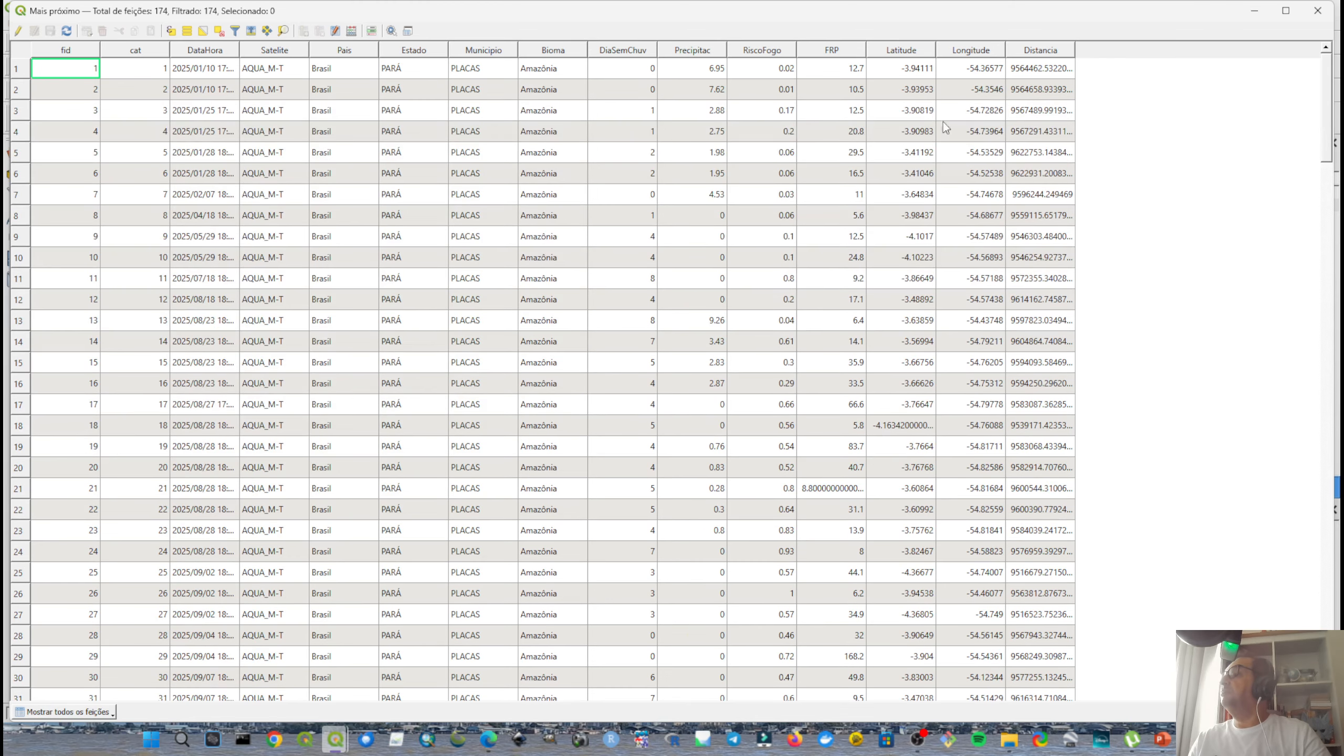
left_click(1026, 74)
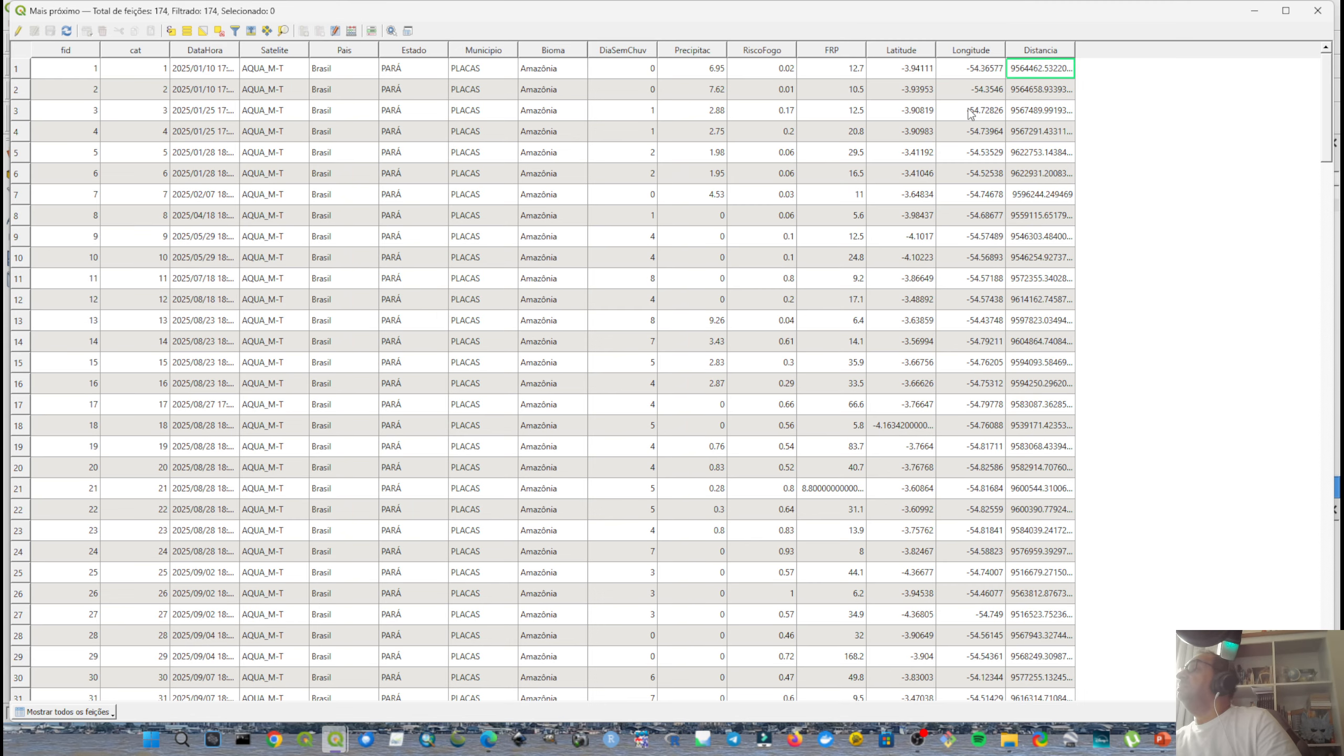
left_click(1318, 10)
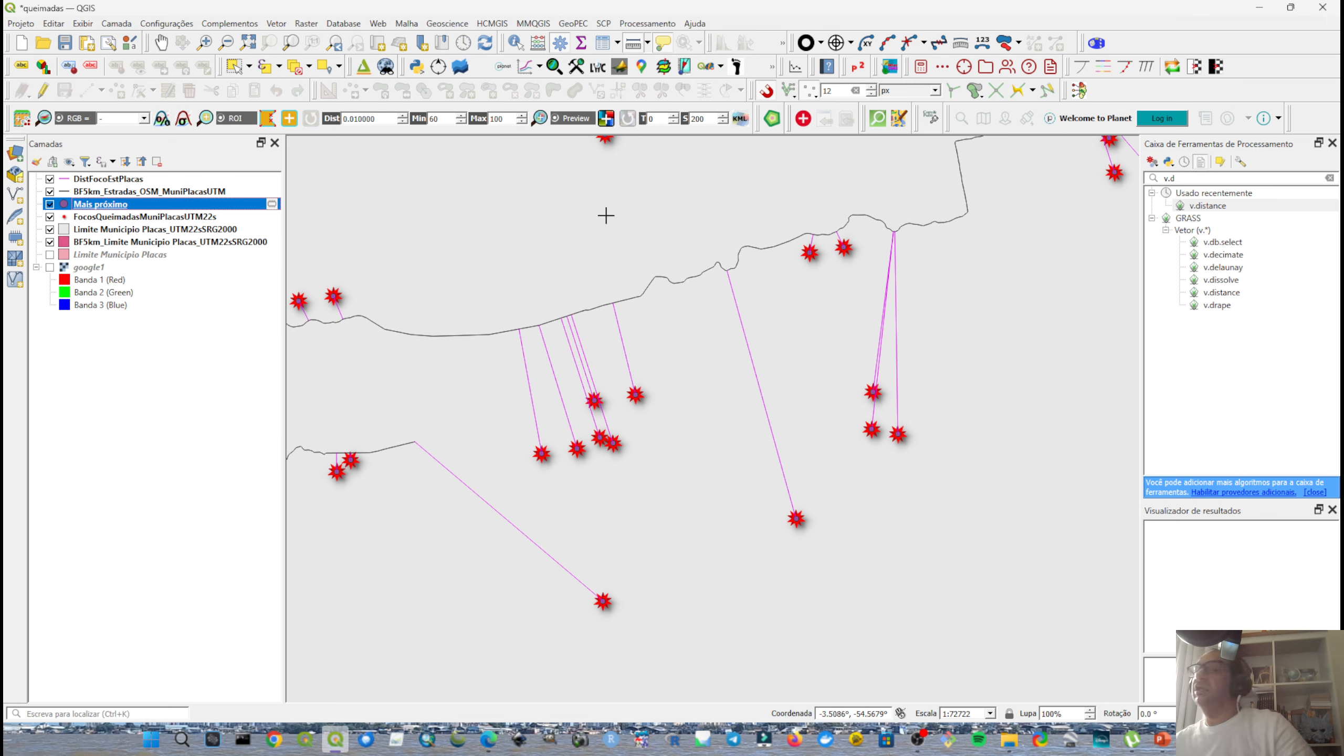
Remove the remaining Mais próximo layer from the project.
right_click(197, 210)
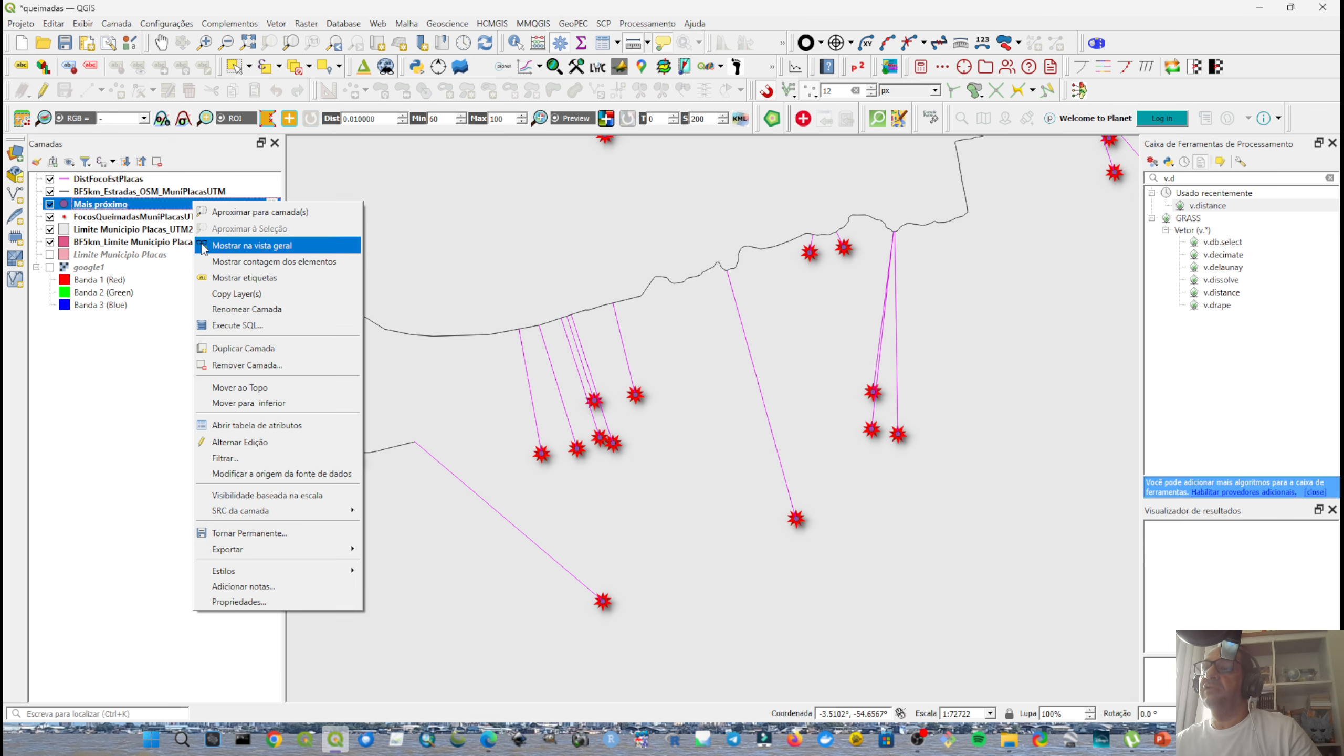
left_click(213, 367)
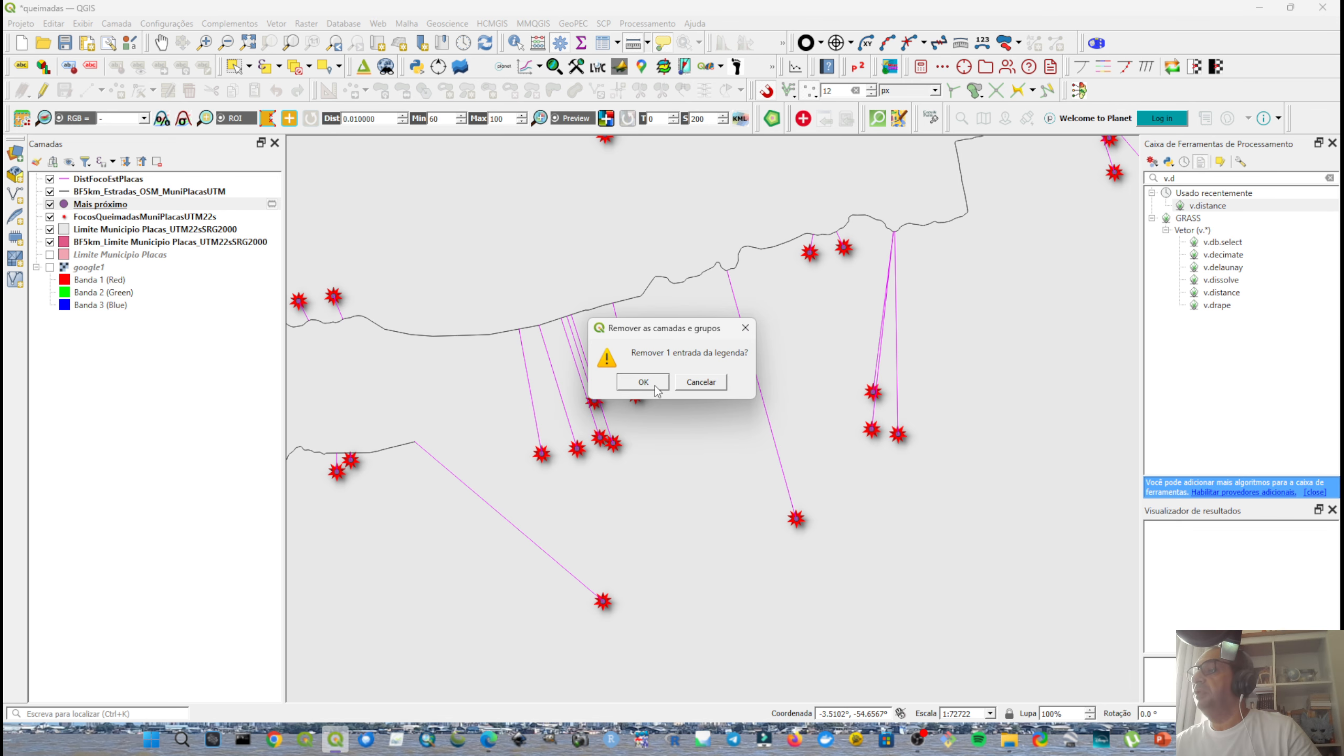
key("Return")
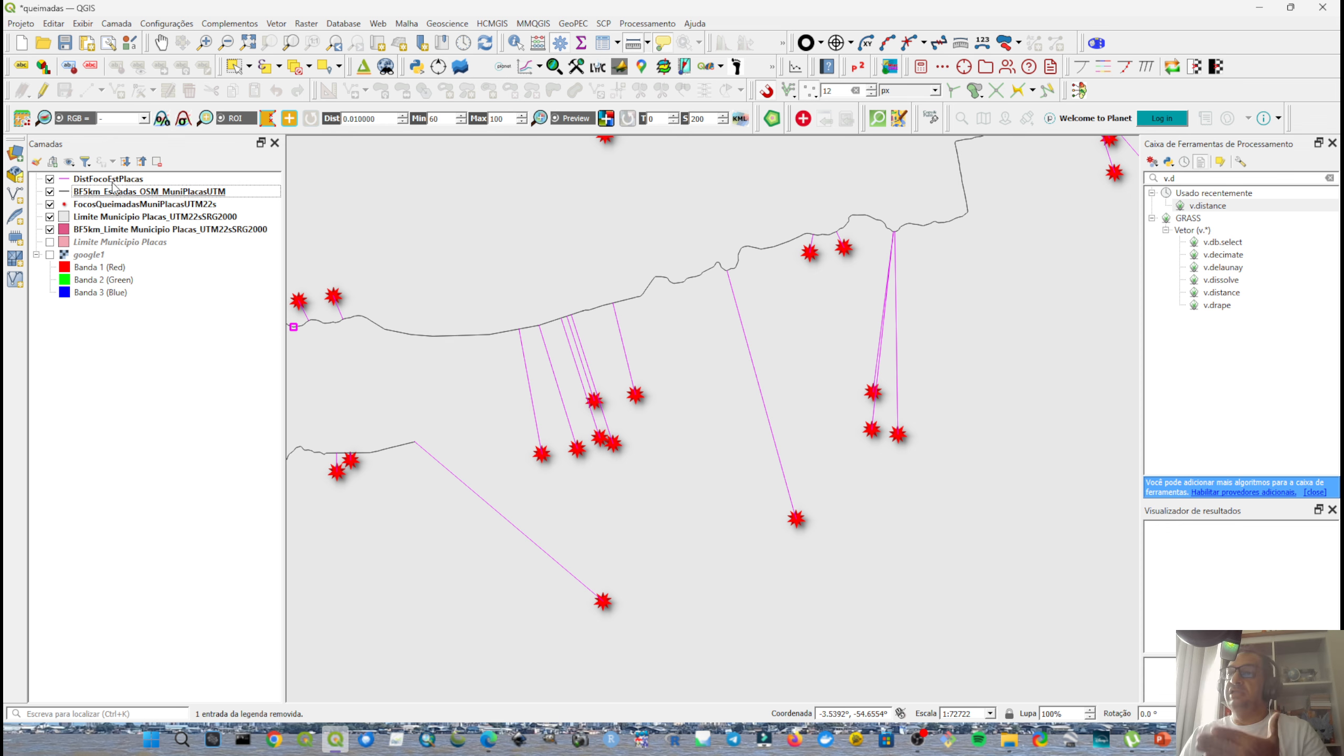
In the field calculator for DistFocoEstPlacas, define a new decimal (real) field DistEstrad with length 10 and precision 2.
left_click(112, 180)
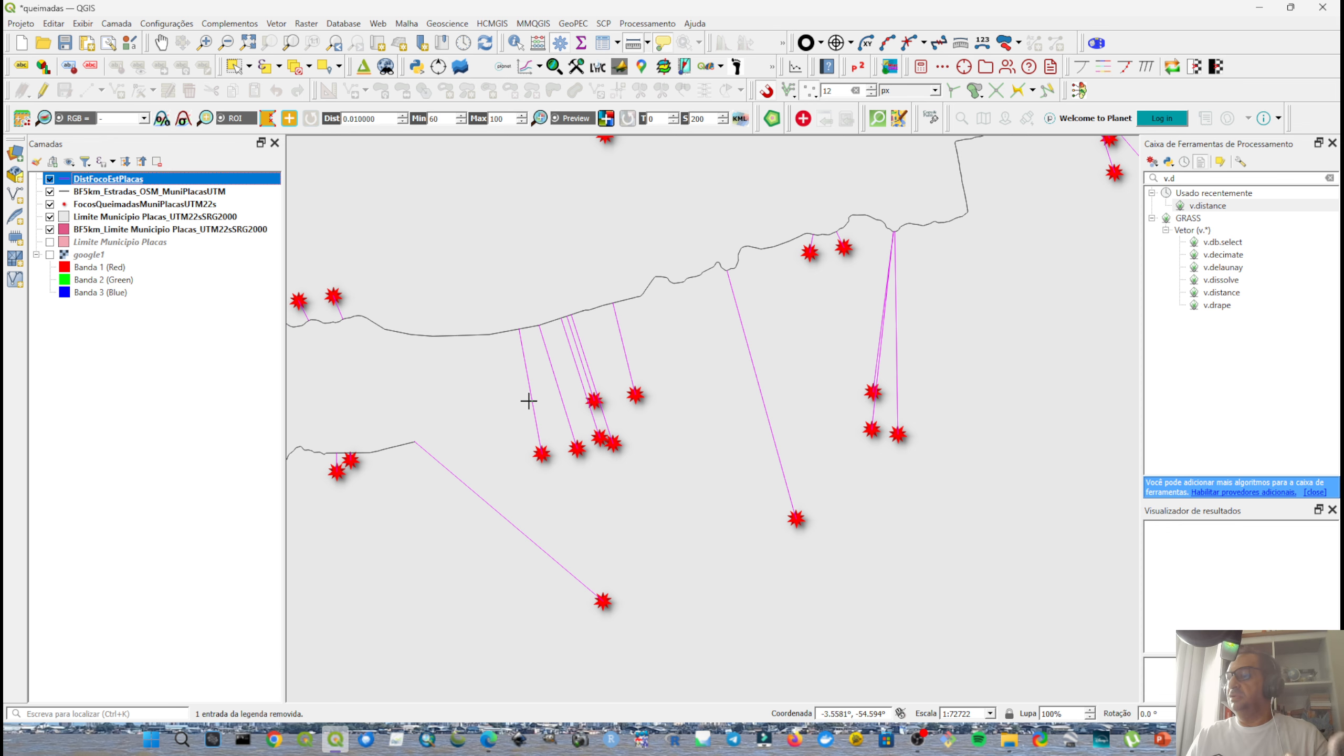
right_click(194, 182)
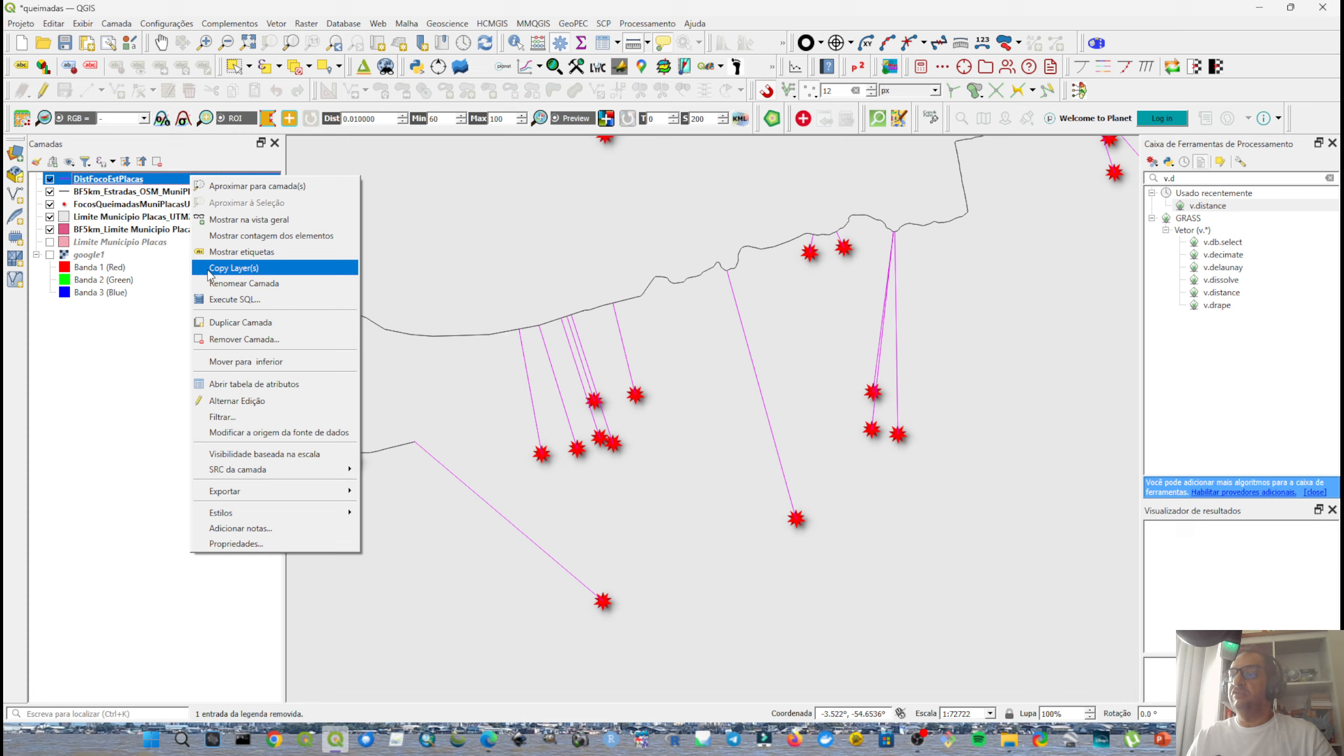
left_click(254, 384)
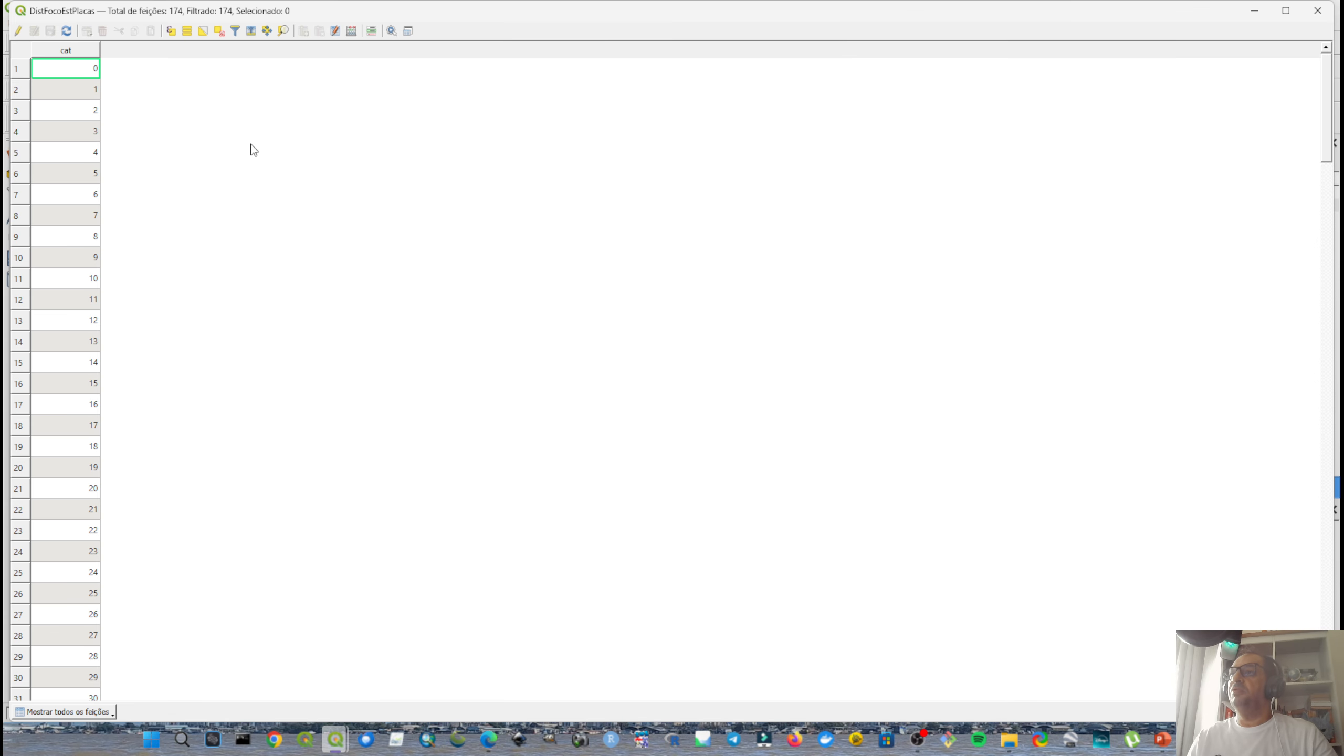
left_click(350, 32)
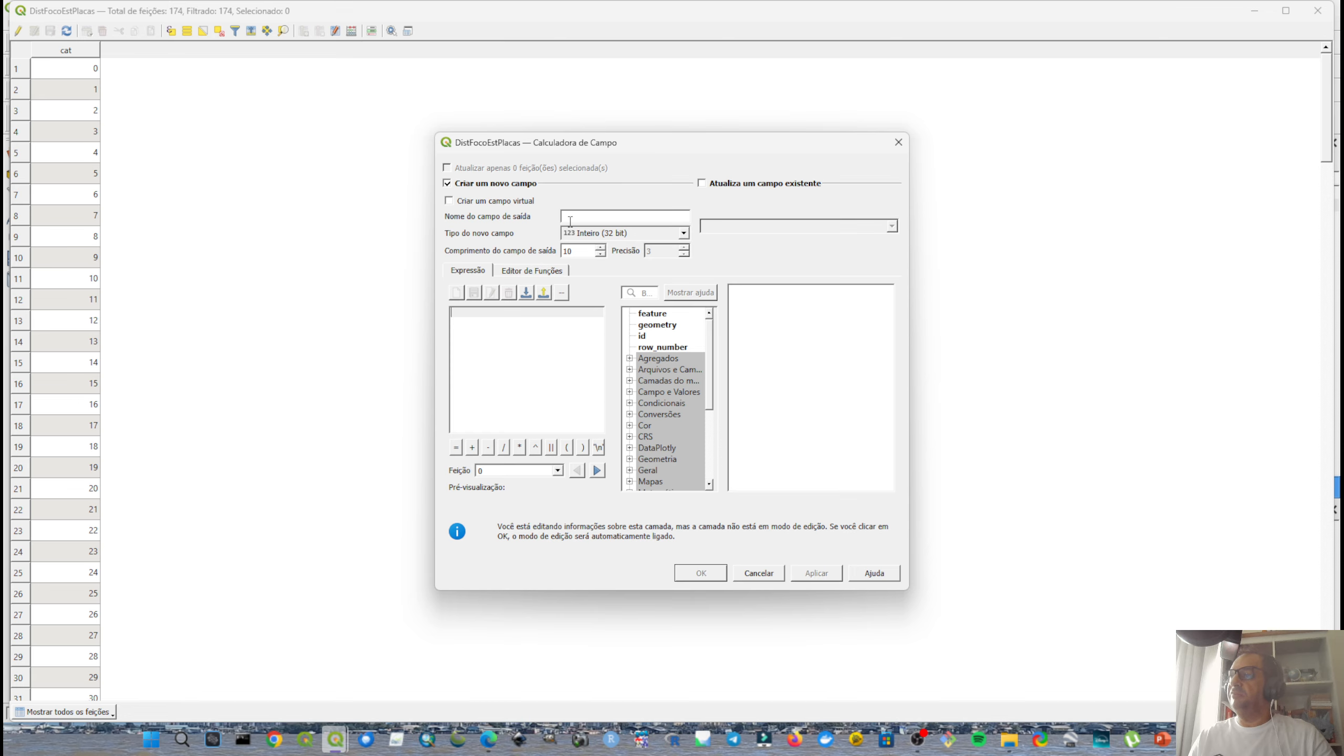
type("St")
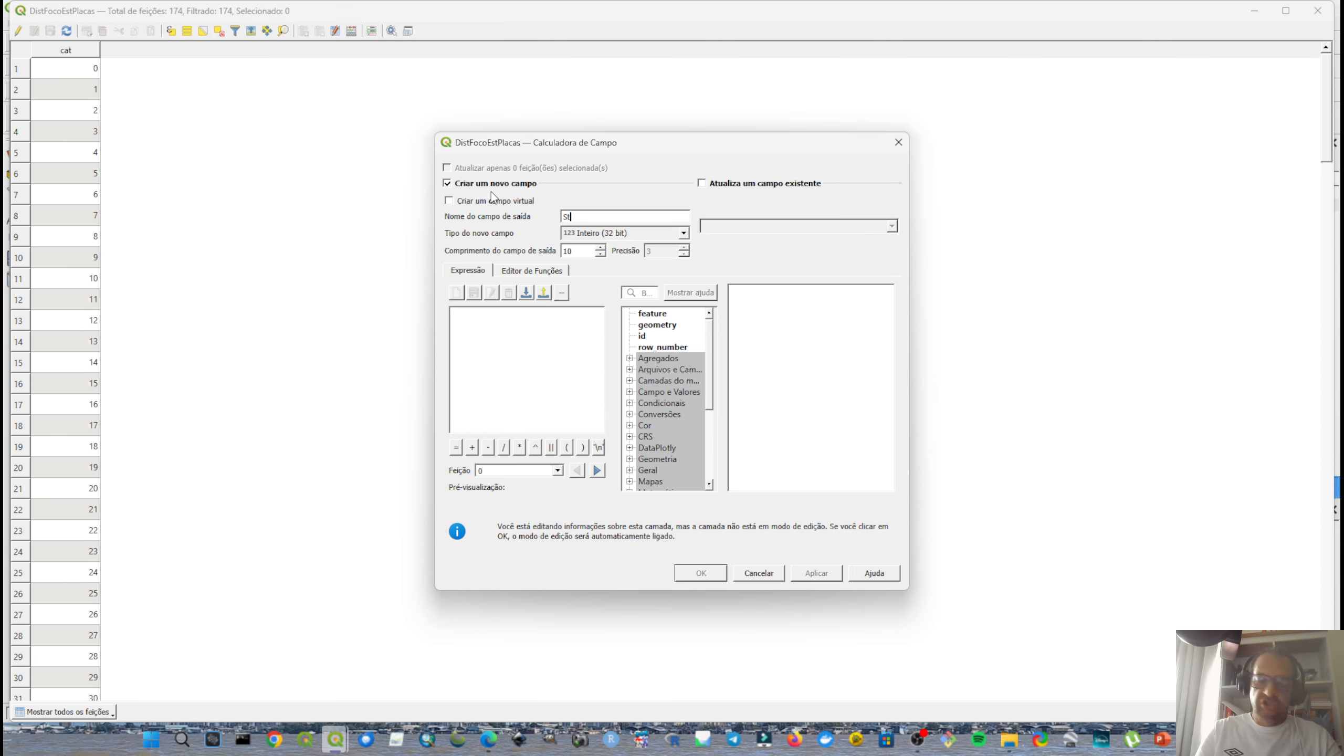
key("BackSpace")
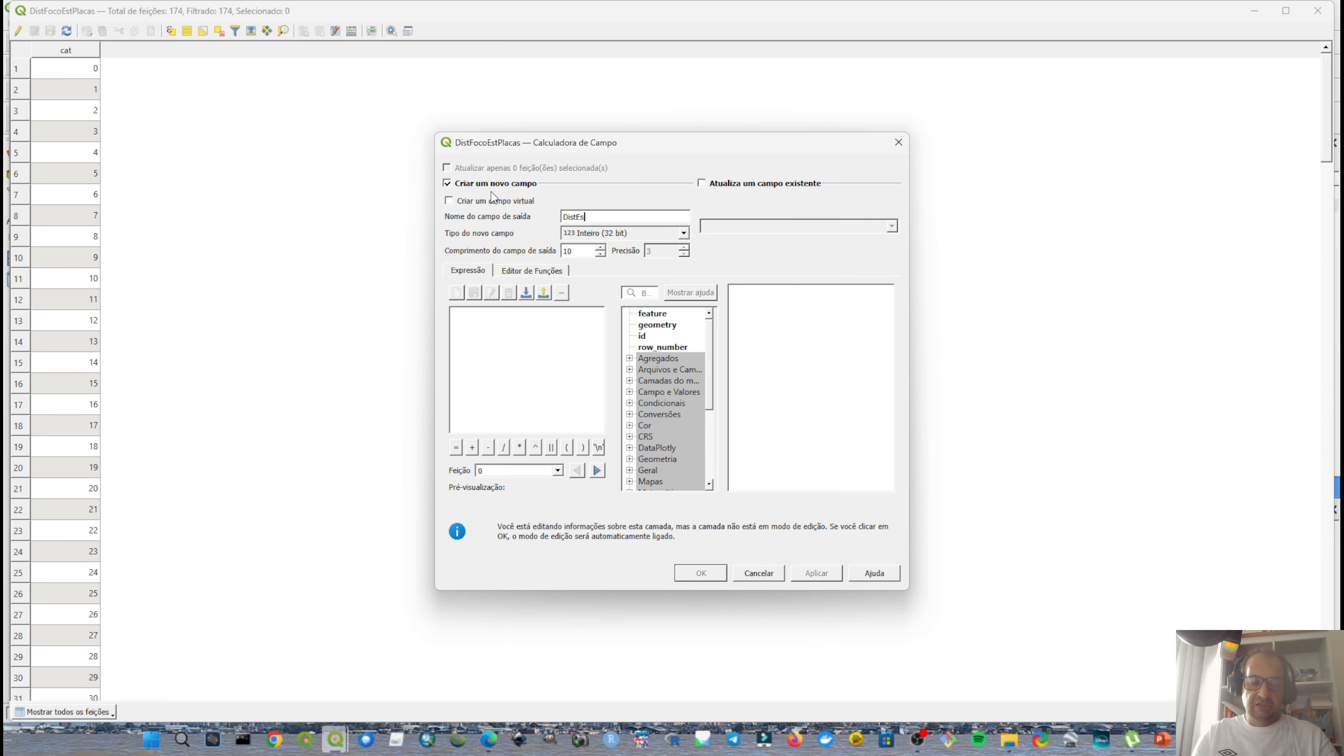
type("trad")
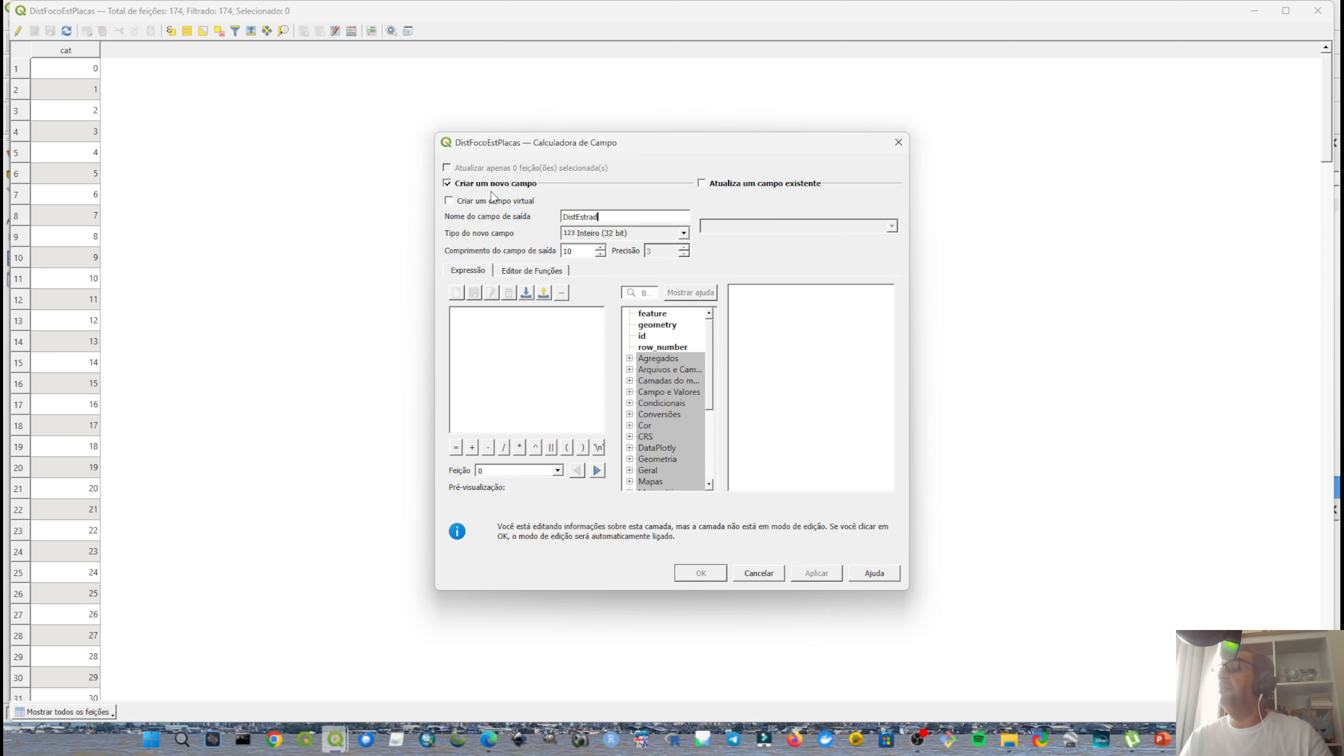
left_click(604, 237)
left_click(600, 279)
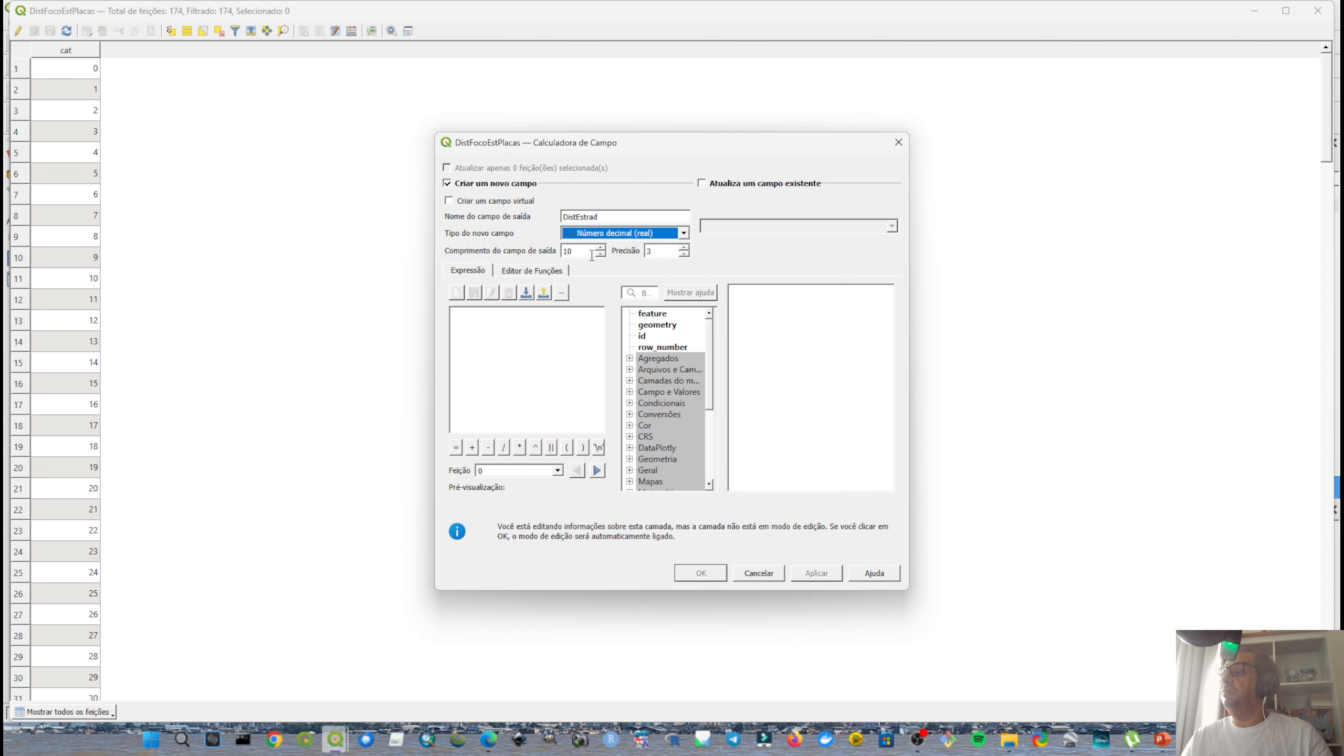
double_click(658, 251)
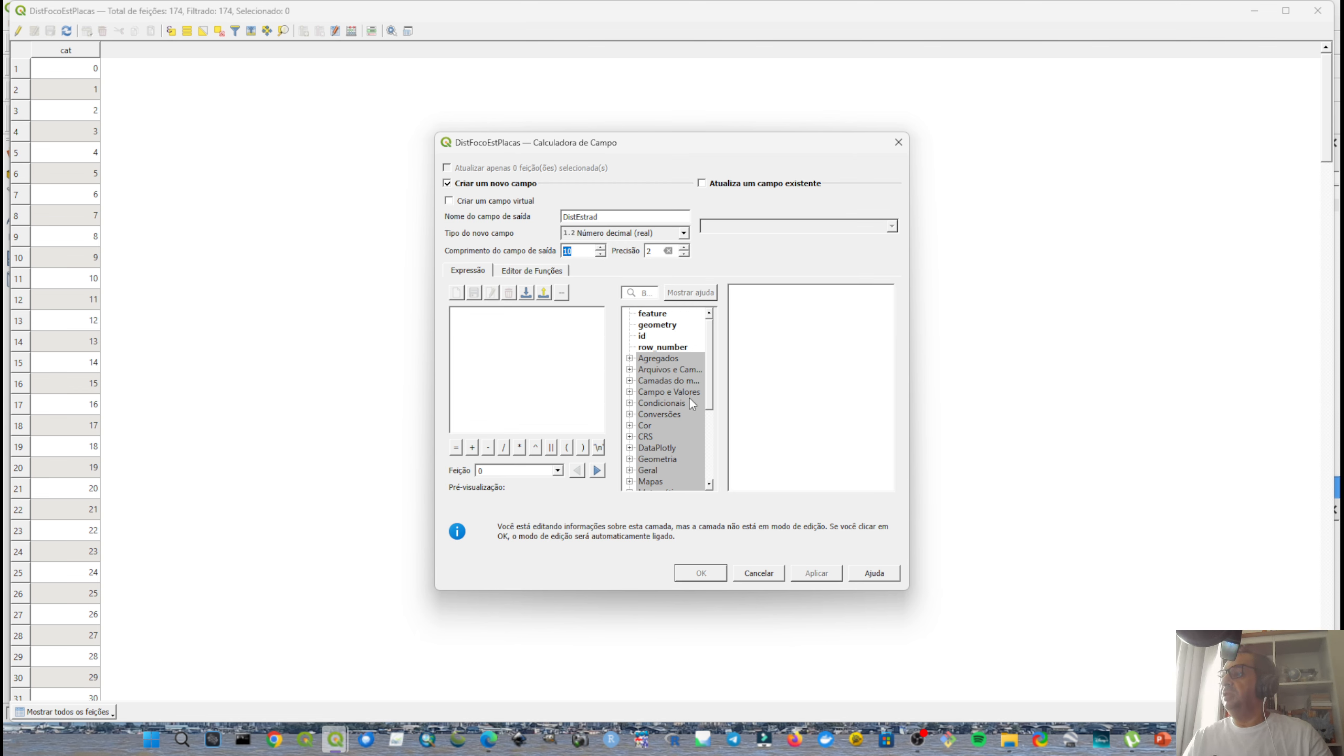
Try %length as the expression for the DistEstrad field, using the suggested length completion.
left_click(575, 401)
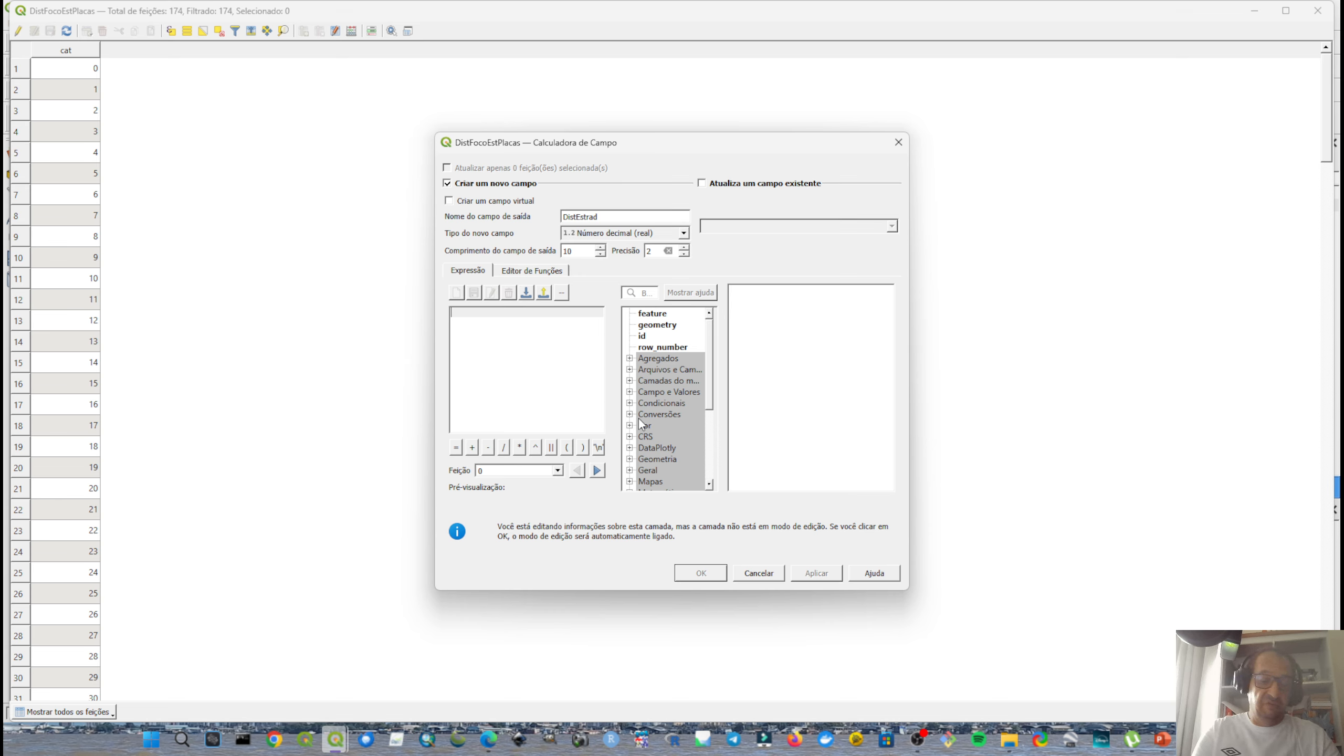
type("$len")
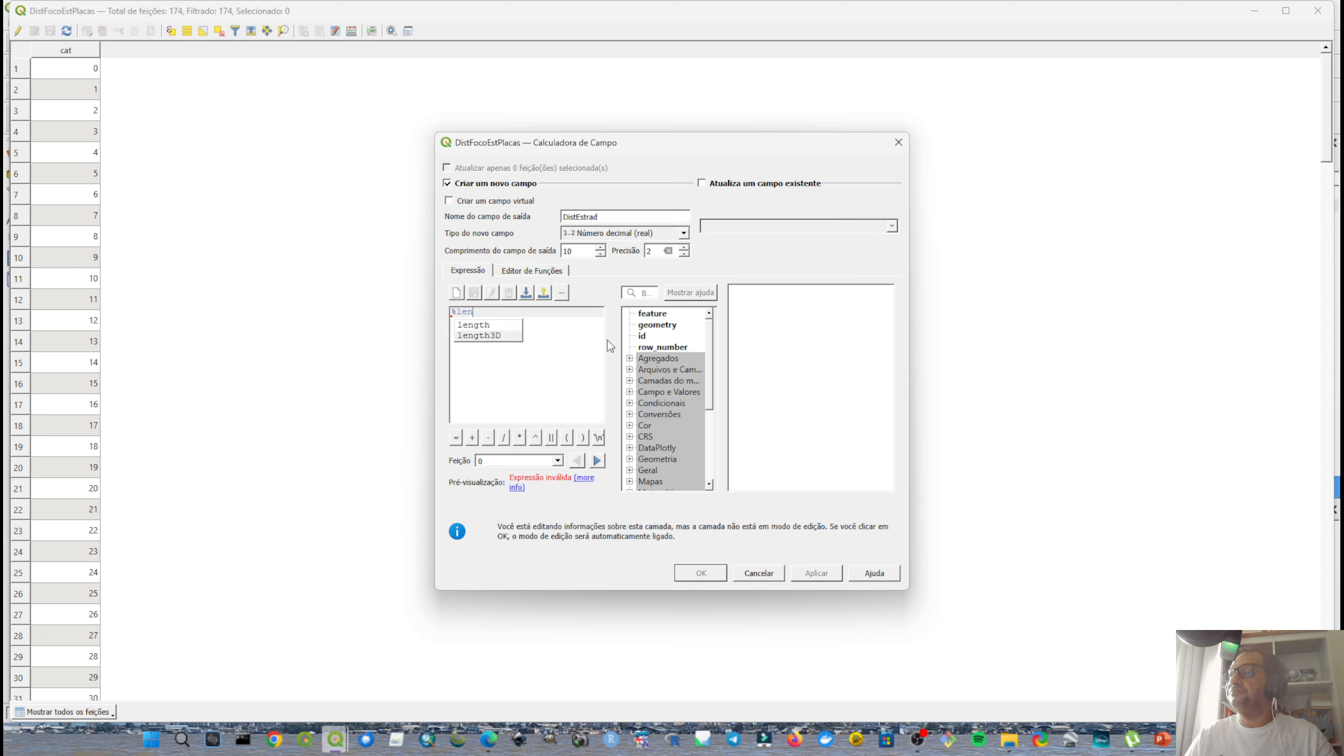
double_click(473, 325)
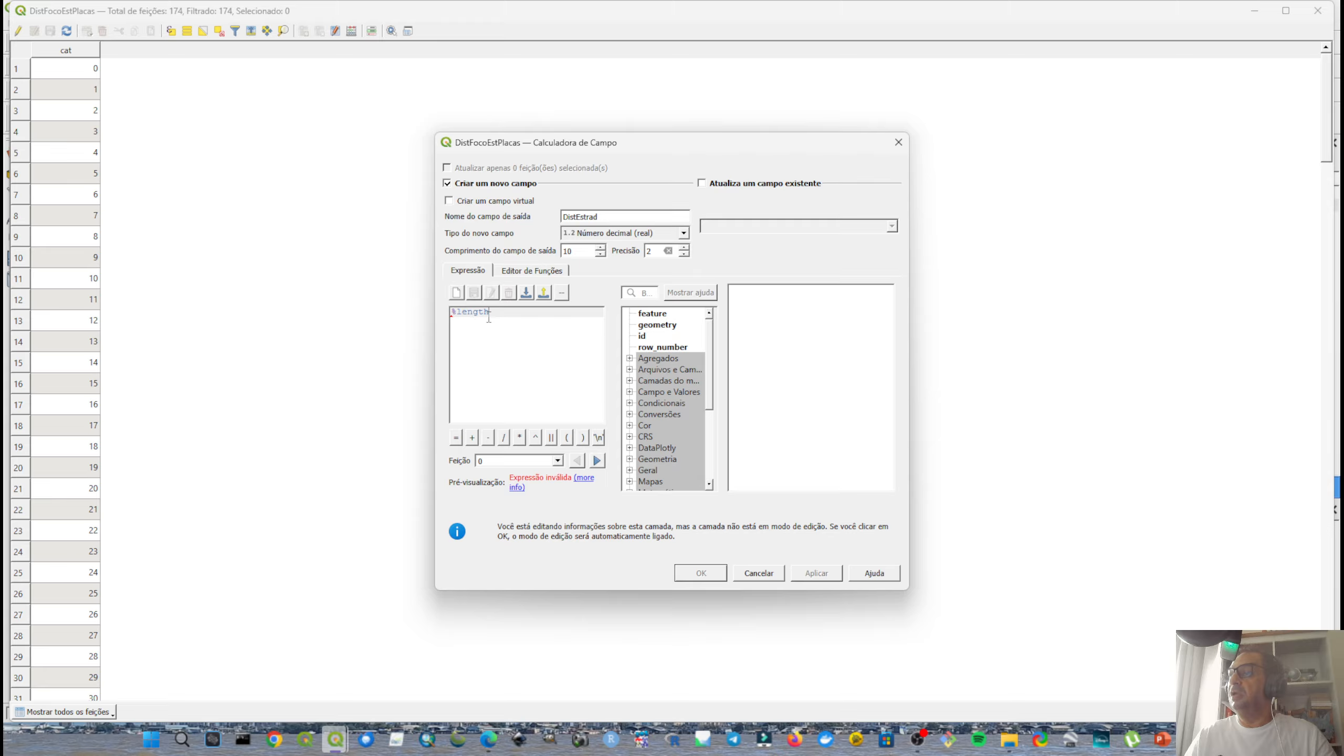
Replace the %length expression with the $length function from the Geometria group.
double_click(641, 459)
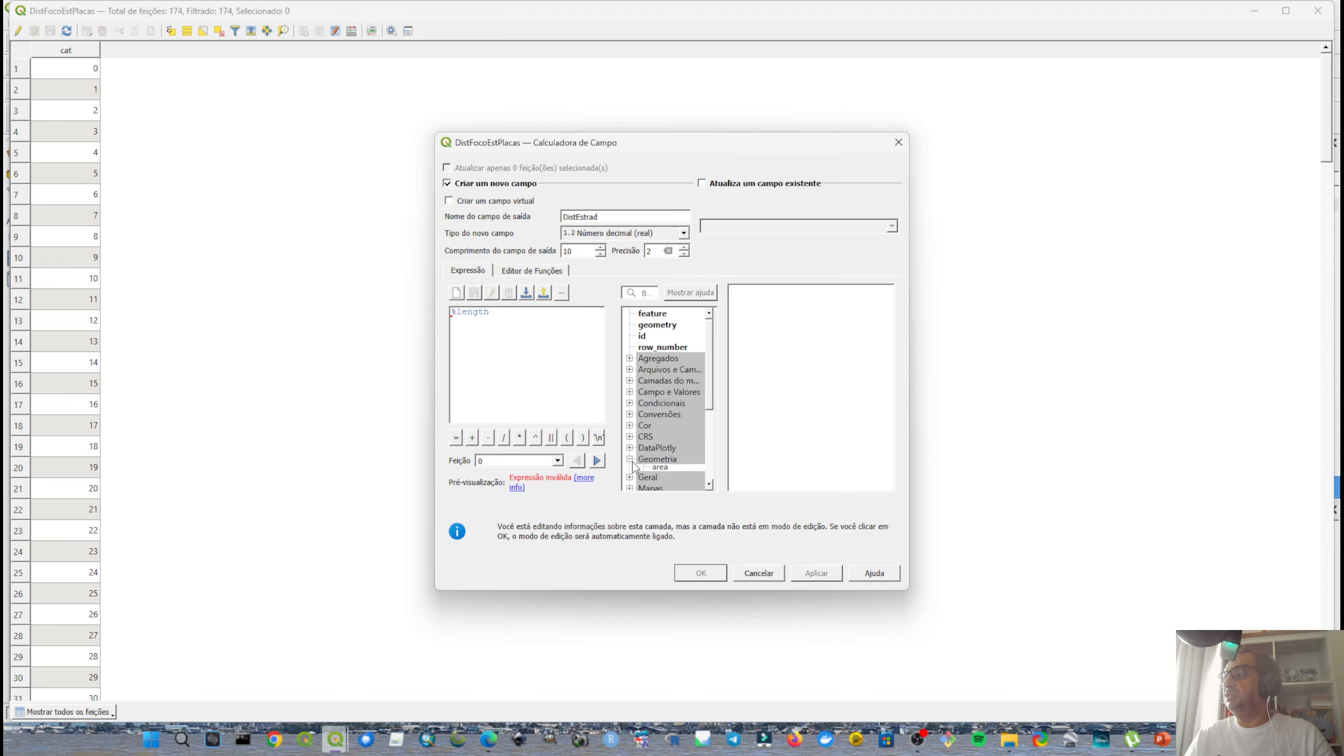
scroll(657, 450, "down", 15)
scroll(659, 441, "up", 2)
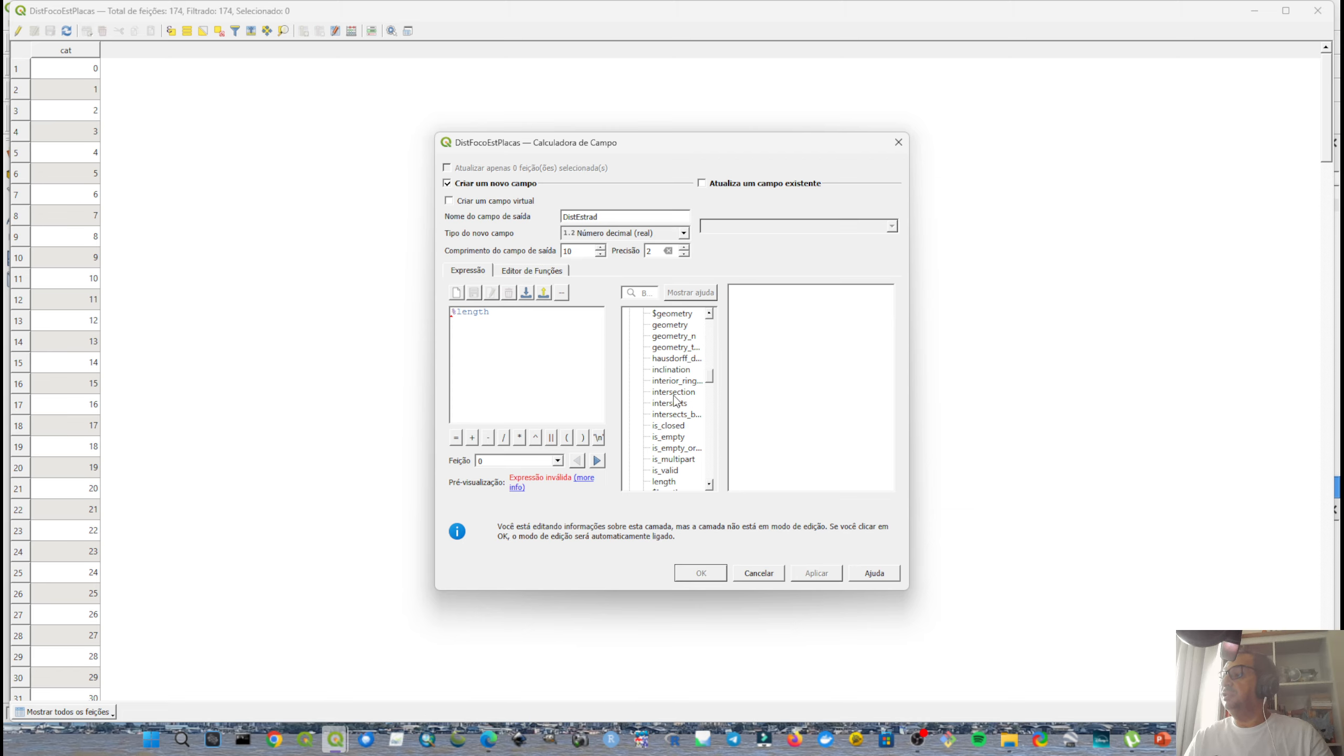
scroll(678, 416, "down", 2)
left_click(679, 415)
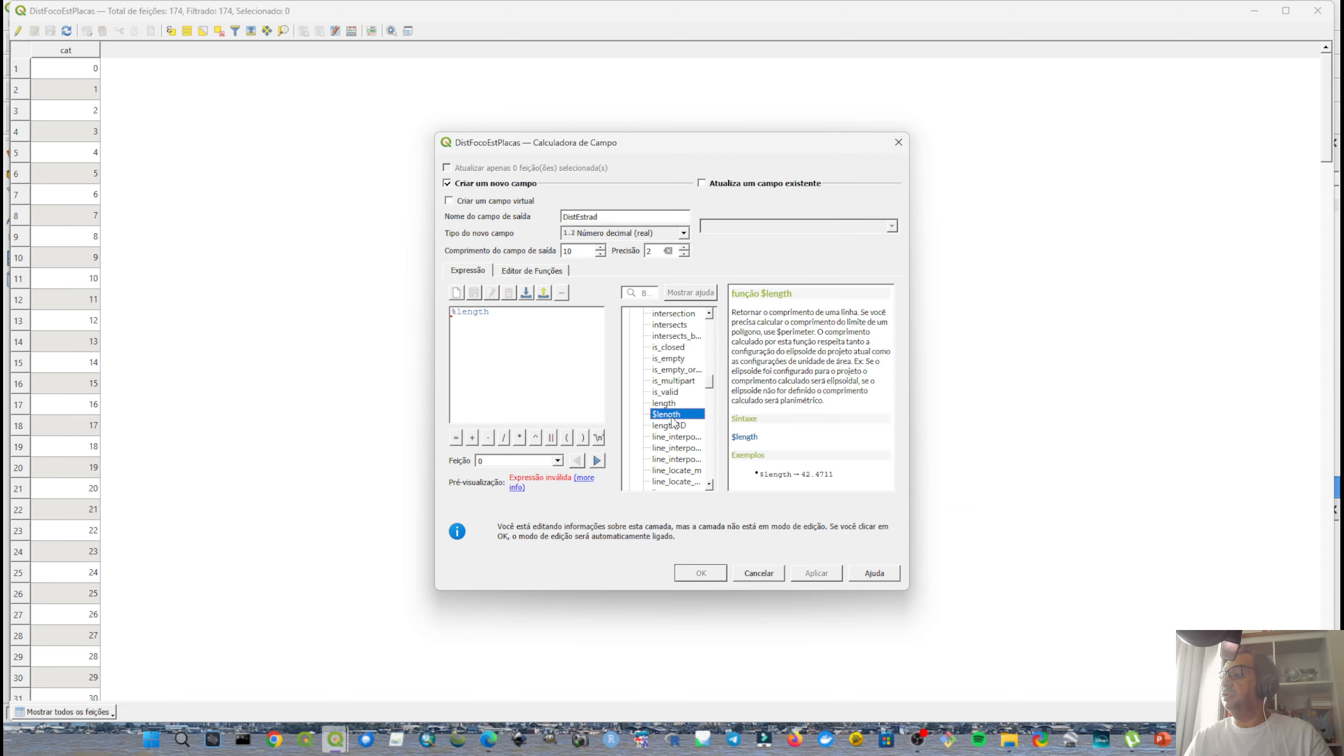
left_click(522, 315)
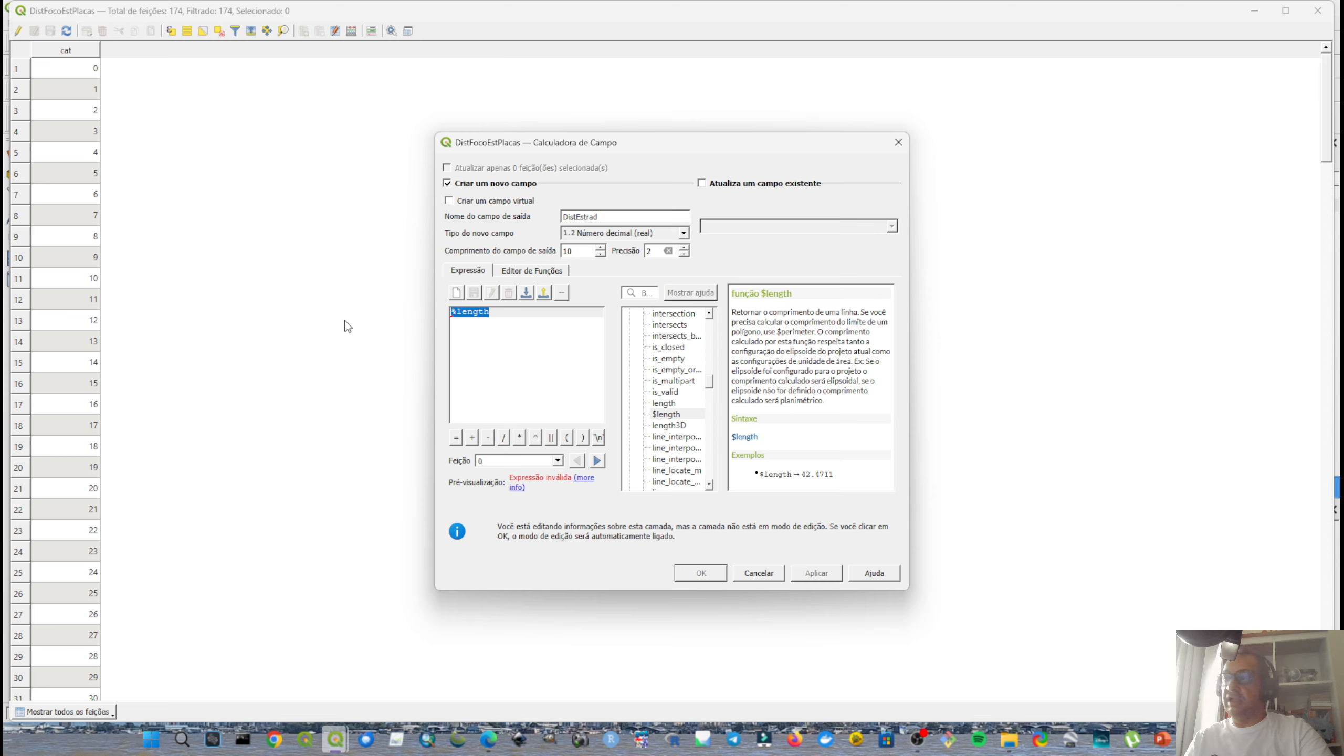
double_click(672, 414)
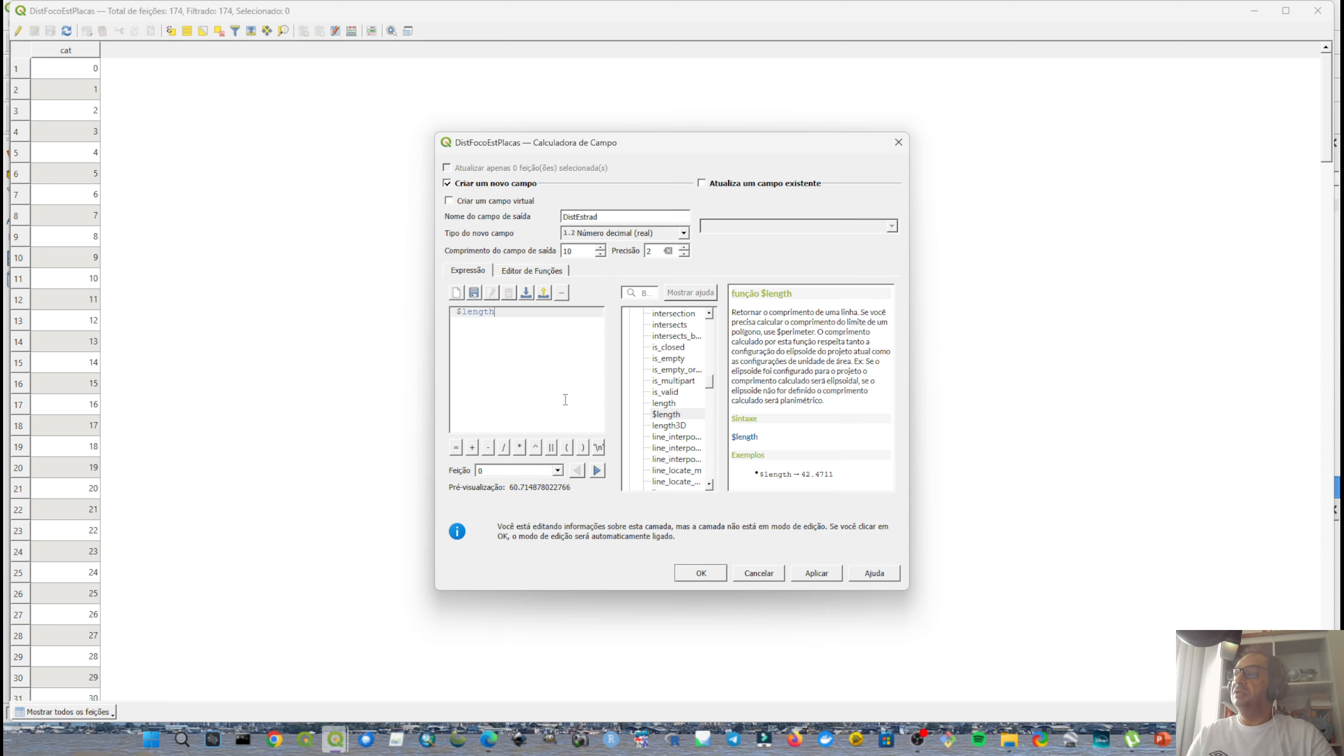
type("/1000")
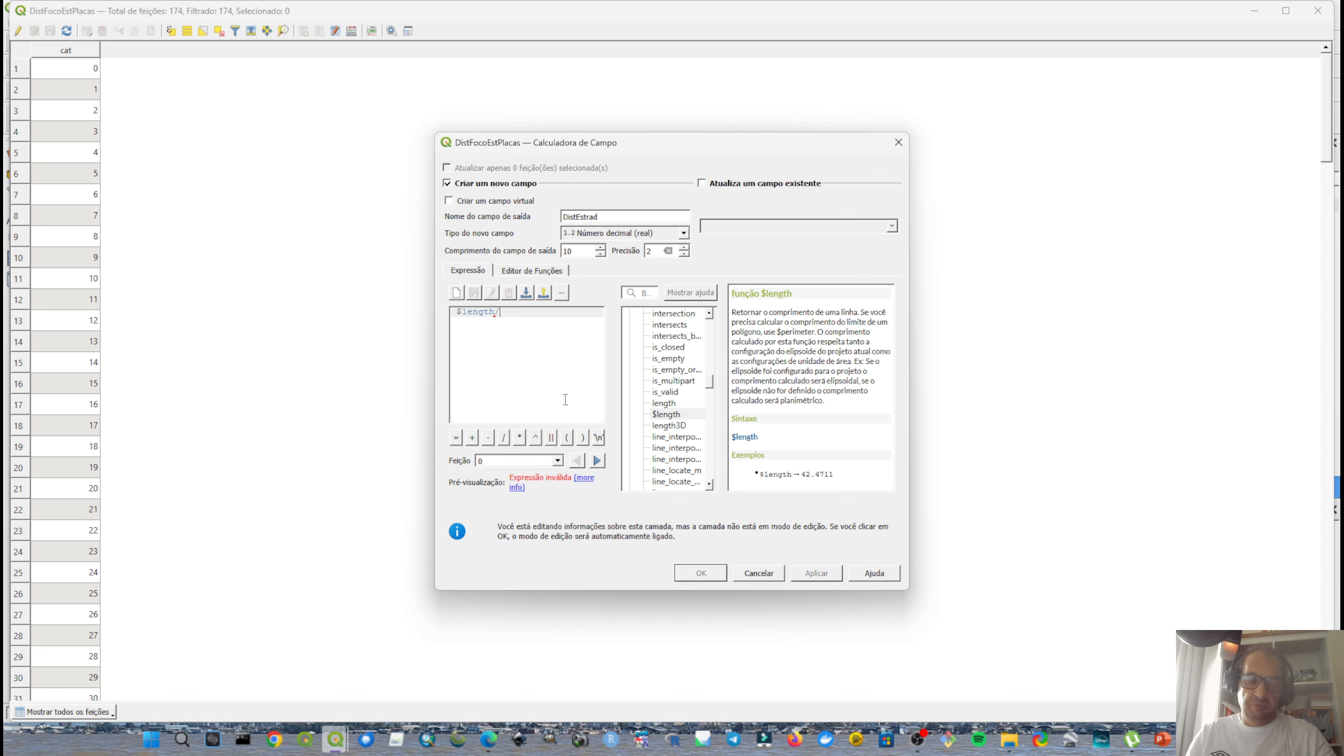
key("BackSpace")
key("BackSpace")
key("BackSpace")
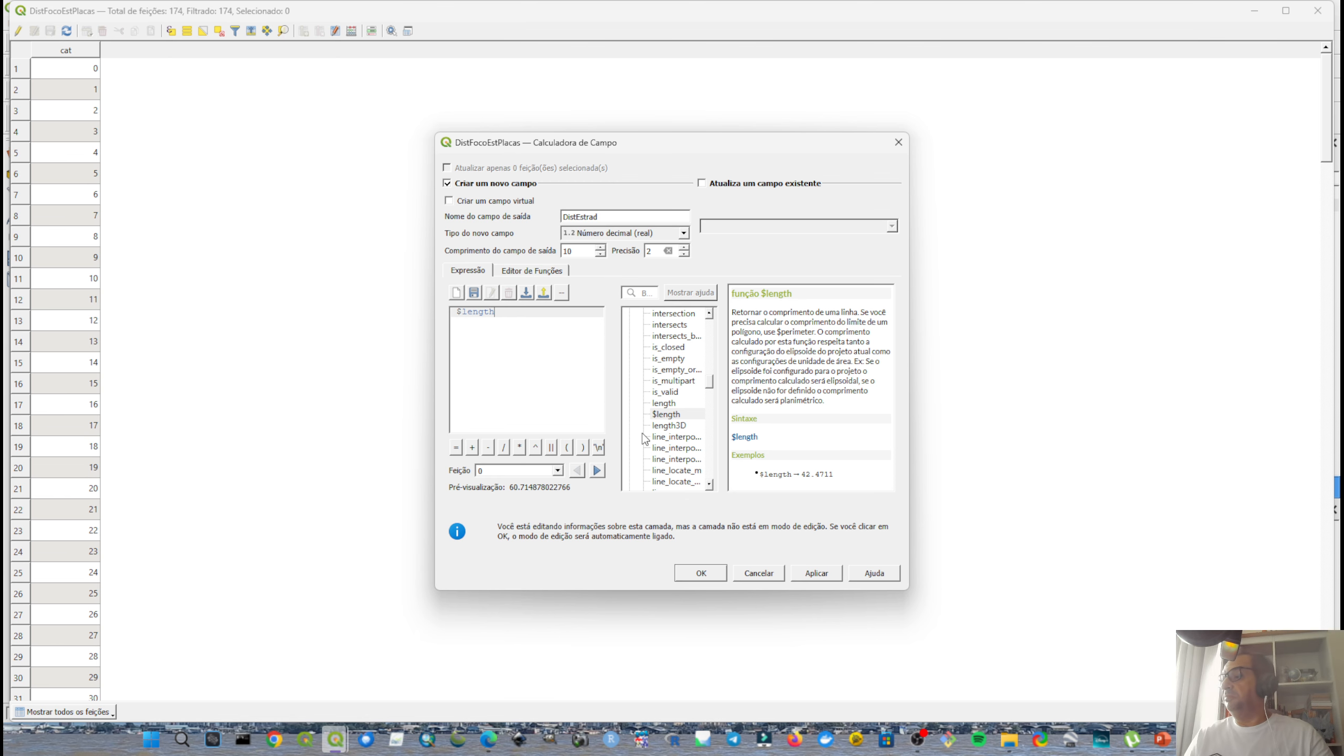
Calculate the DistEstrad field and sort the attribute table by it in ascending order.
left_click(701, 572)
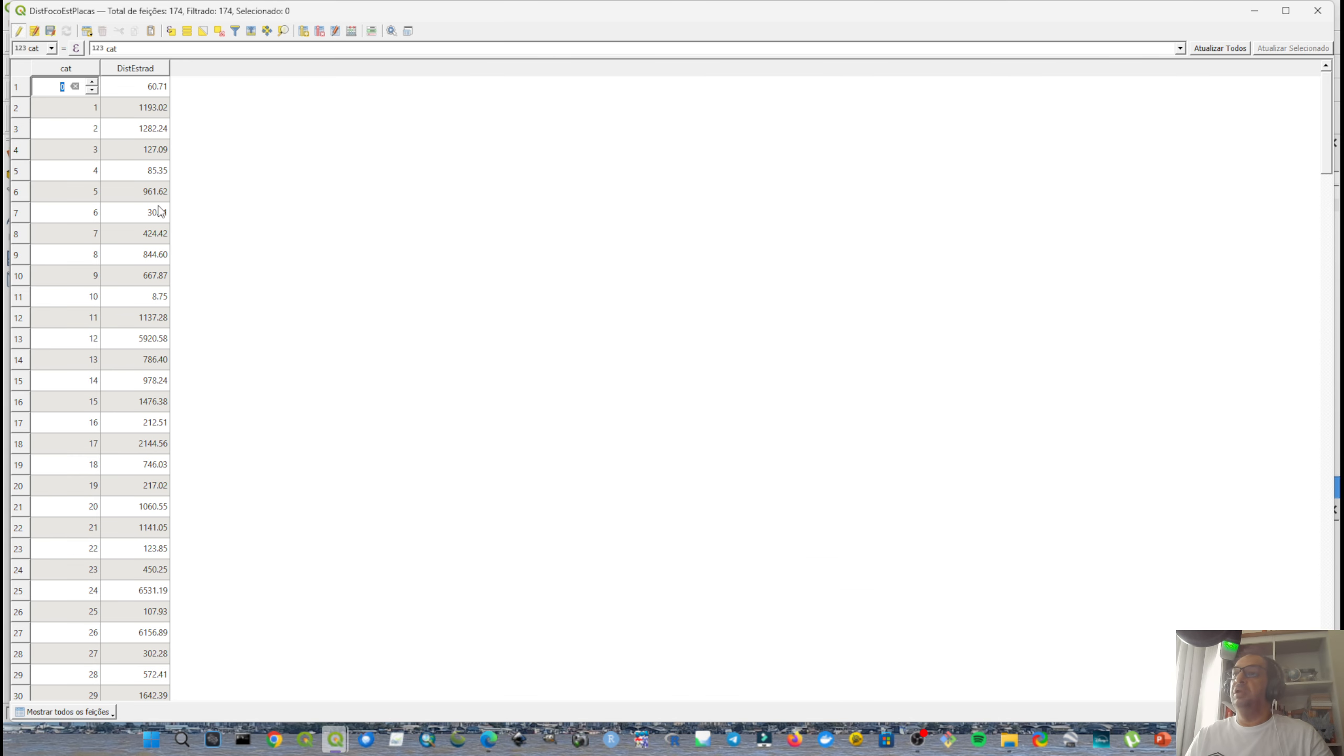
left_click(134, 70)
scroll(126, 175, "down", 20)
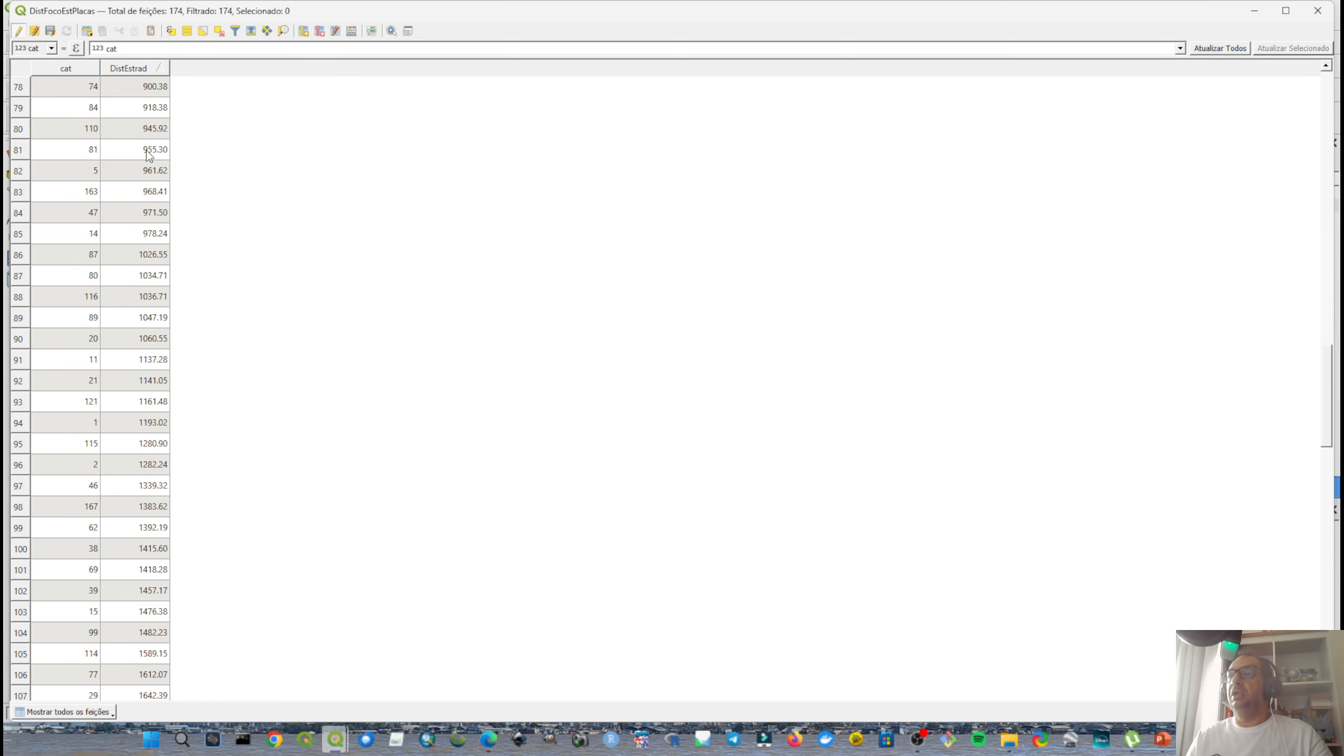
scroll(150, 155, "up", 20)
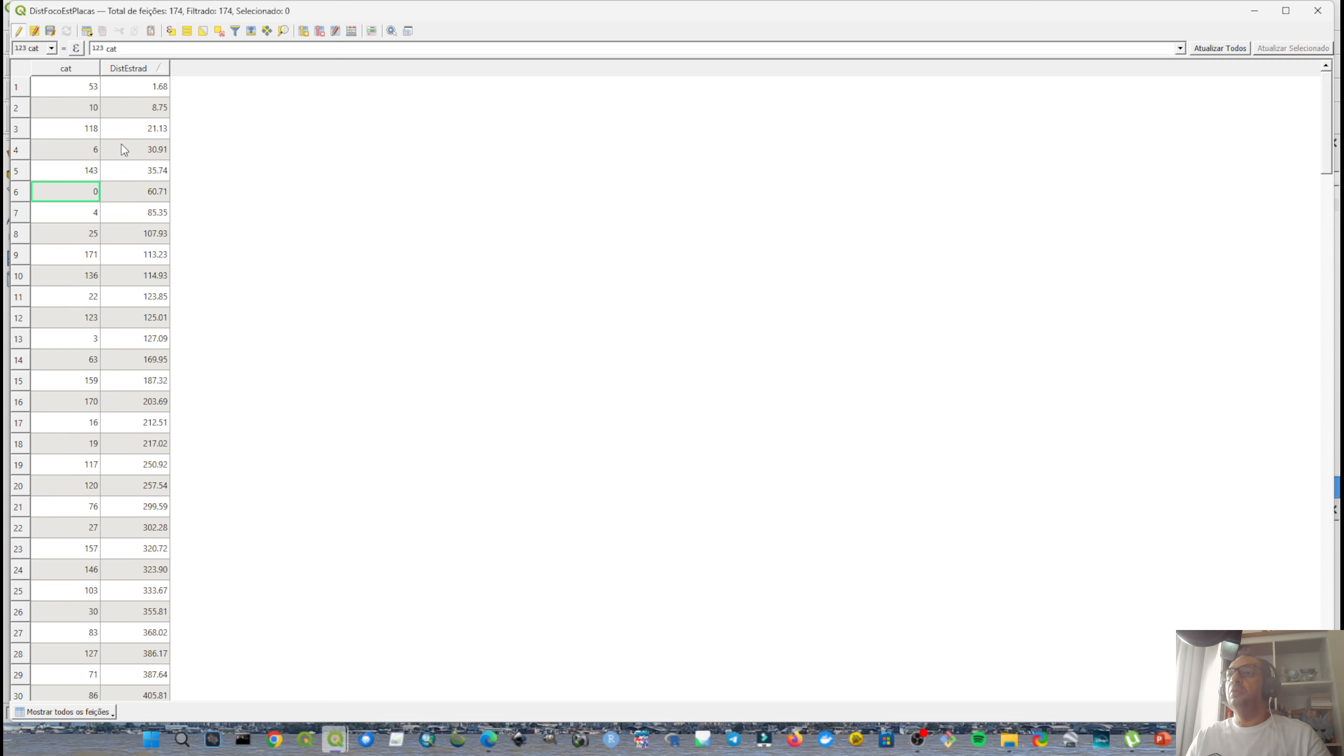
Save the DistFocoEstPlacas edits with all rows selected, then end editing and close its attribute table.
left_click(52, 32)
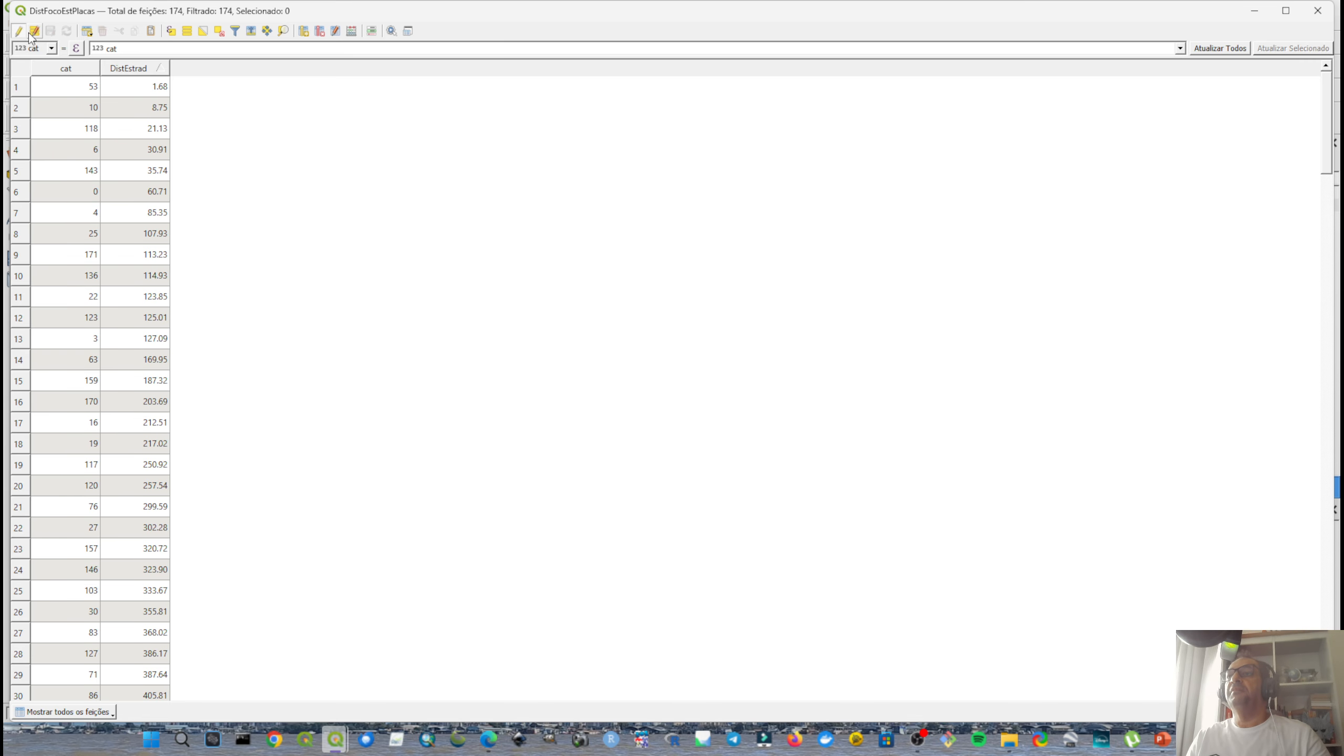
left_click(188, 33)
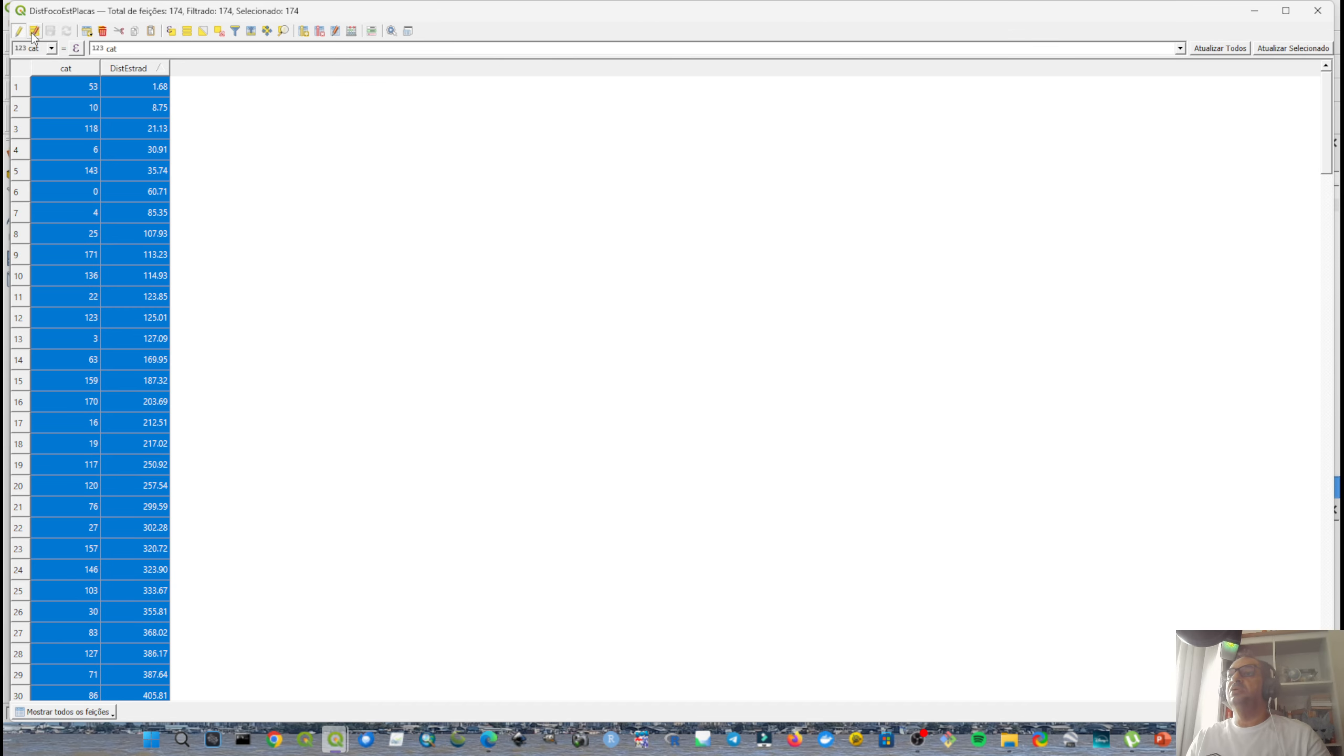
left_click(19, 32)
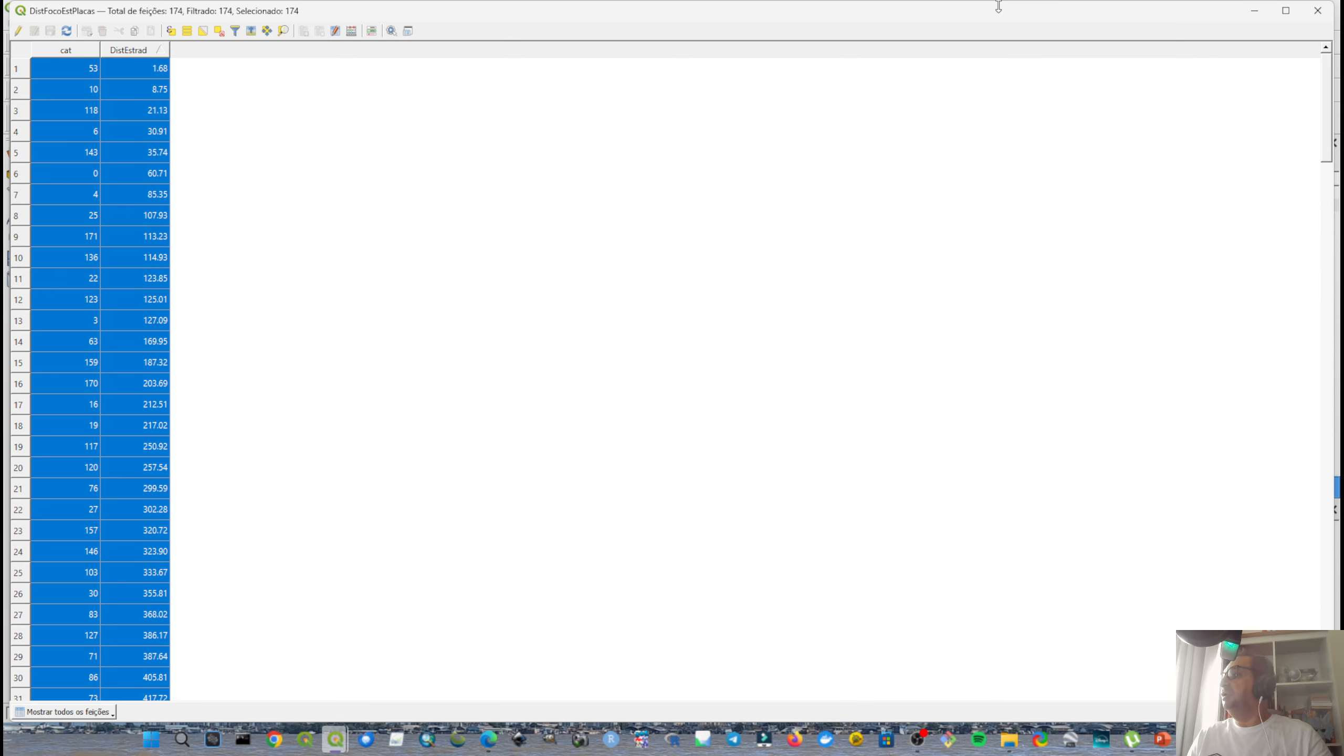
left_click(1318, 10)
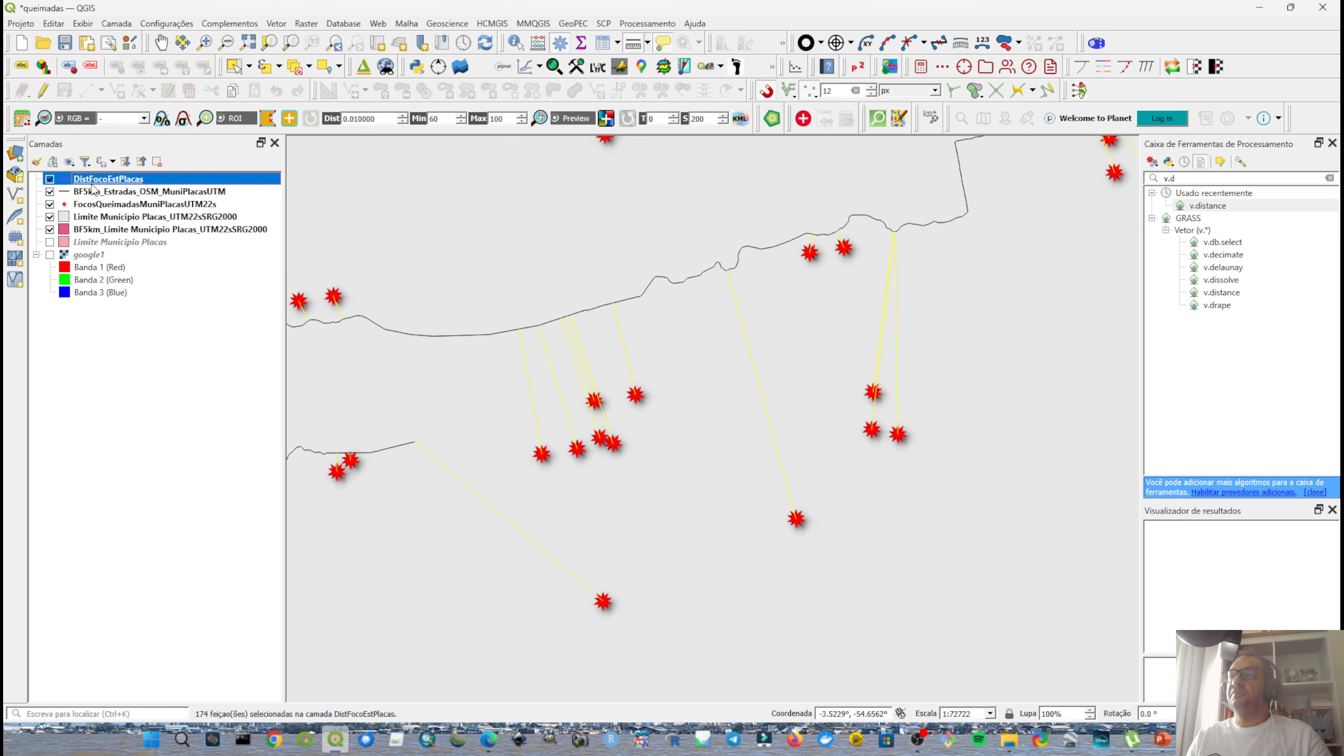
Label the DistFocoEstPlacas lines with individual labels (Rótulos individuais) showing the DistEstrad field.
double_click(105, 183)
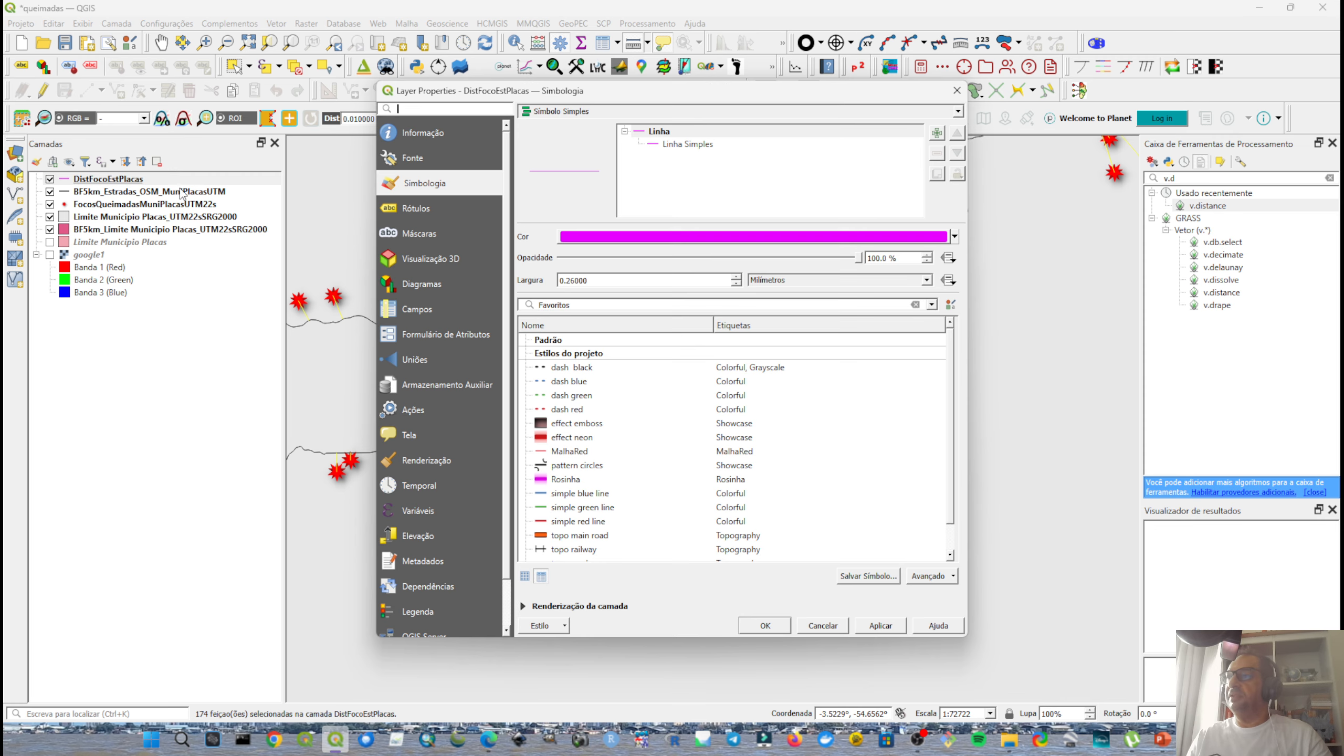
left_click(416, 217)
left_click(564, 113)
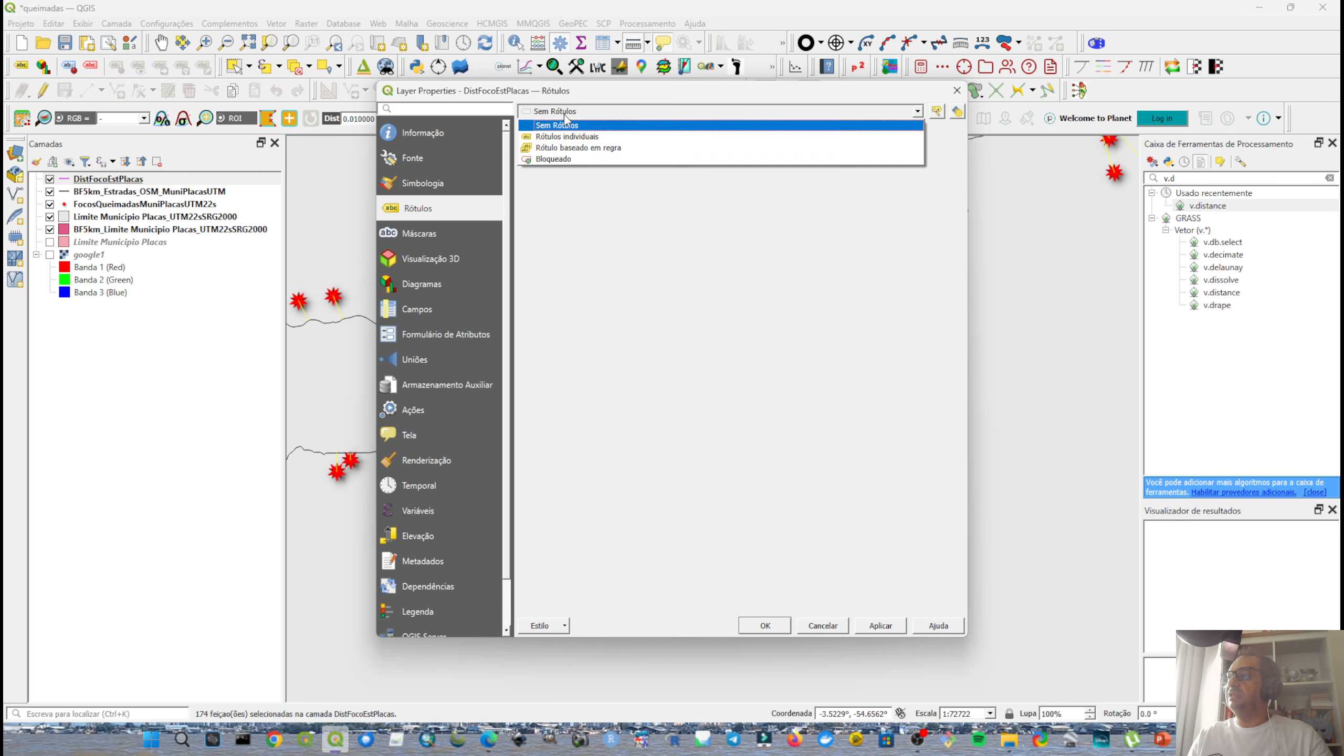
left_click(570, 140)
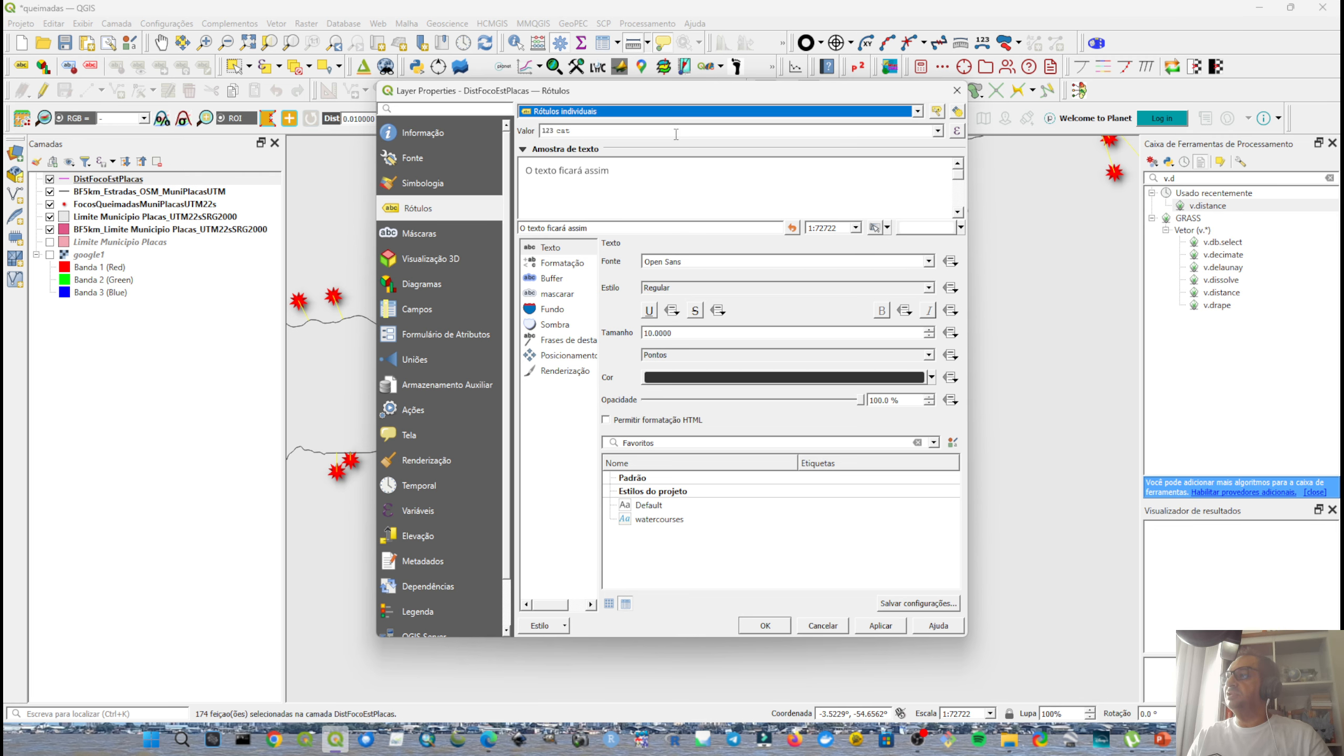
left_click(938, 131)
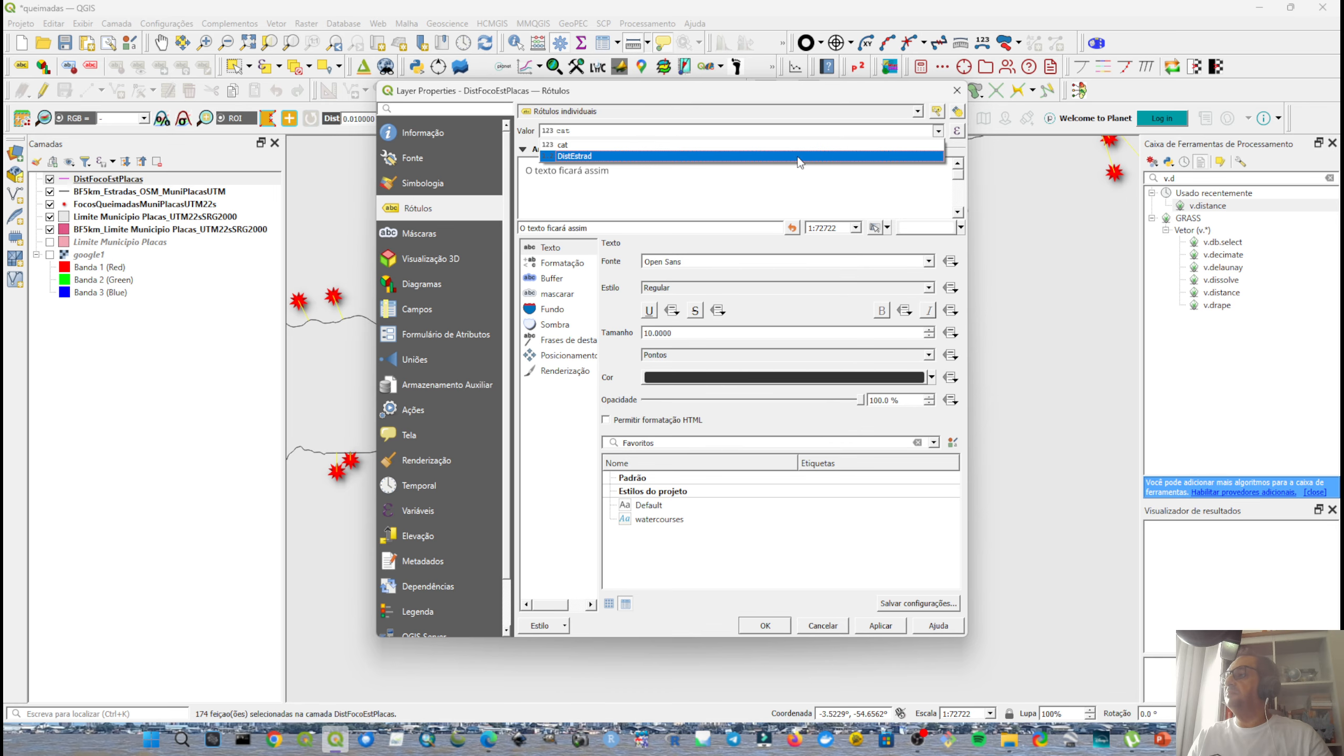
left_click(672, 158)
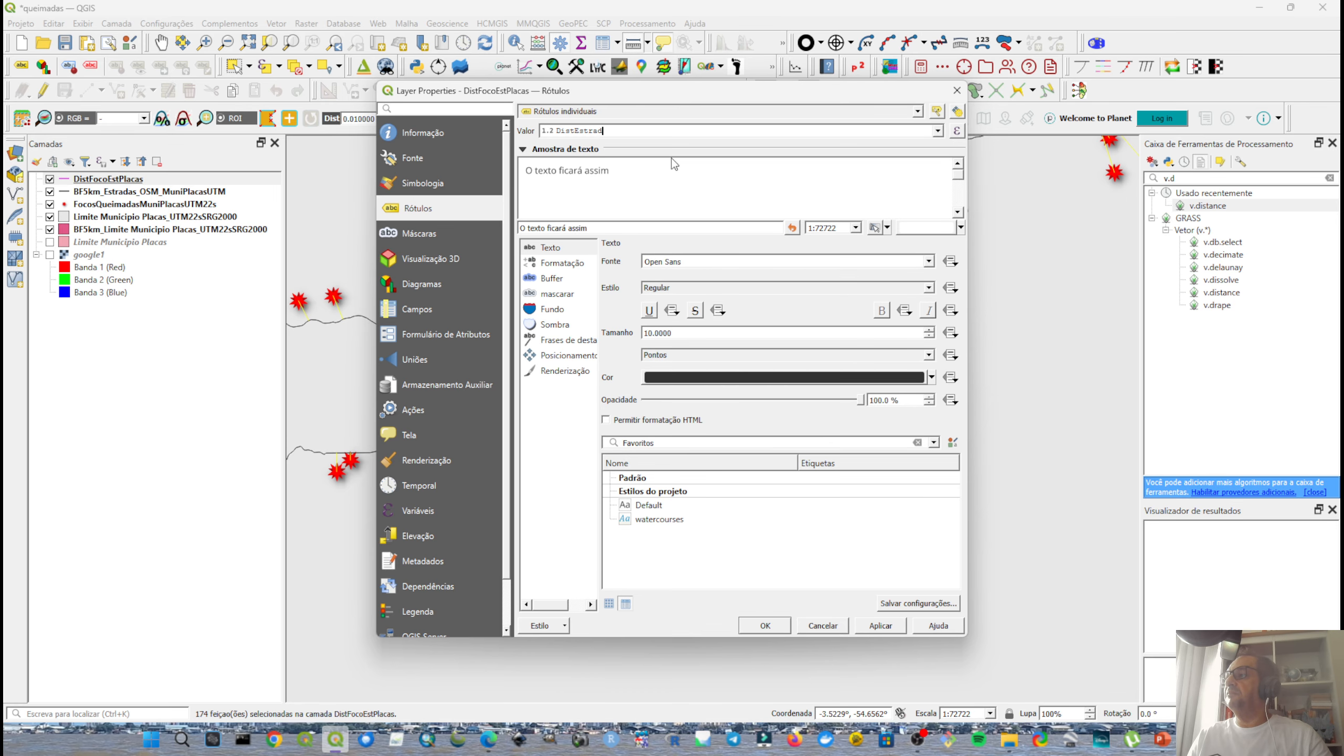
Enable a text buffer on the labels and set its color to black.
left_click(560, 280)
left_click(606, 261)
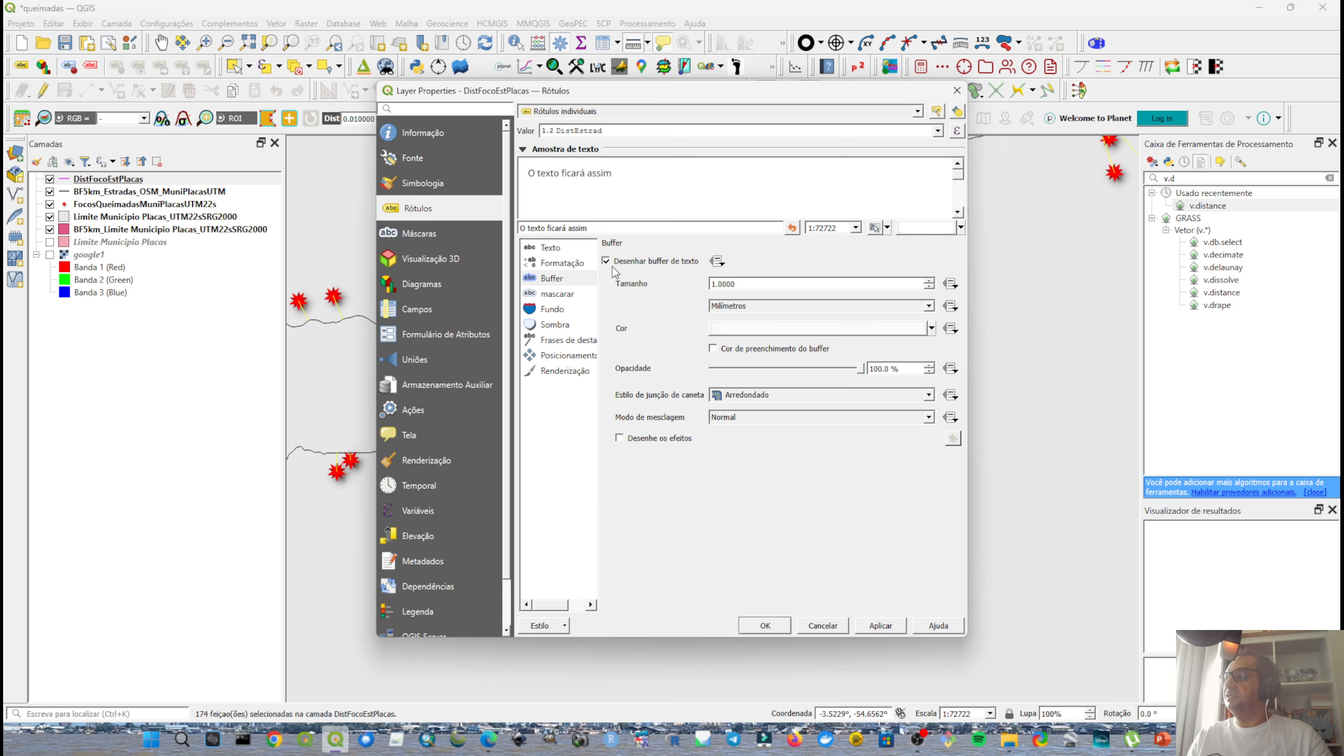
left_click(718, 329)
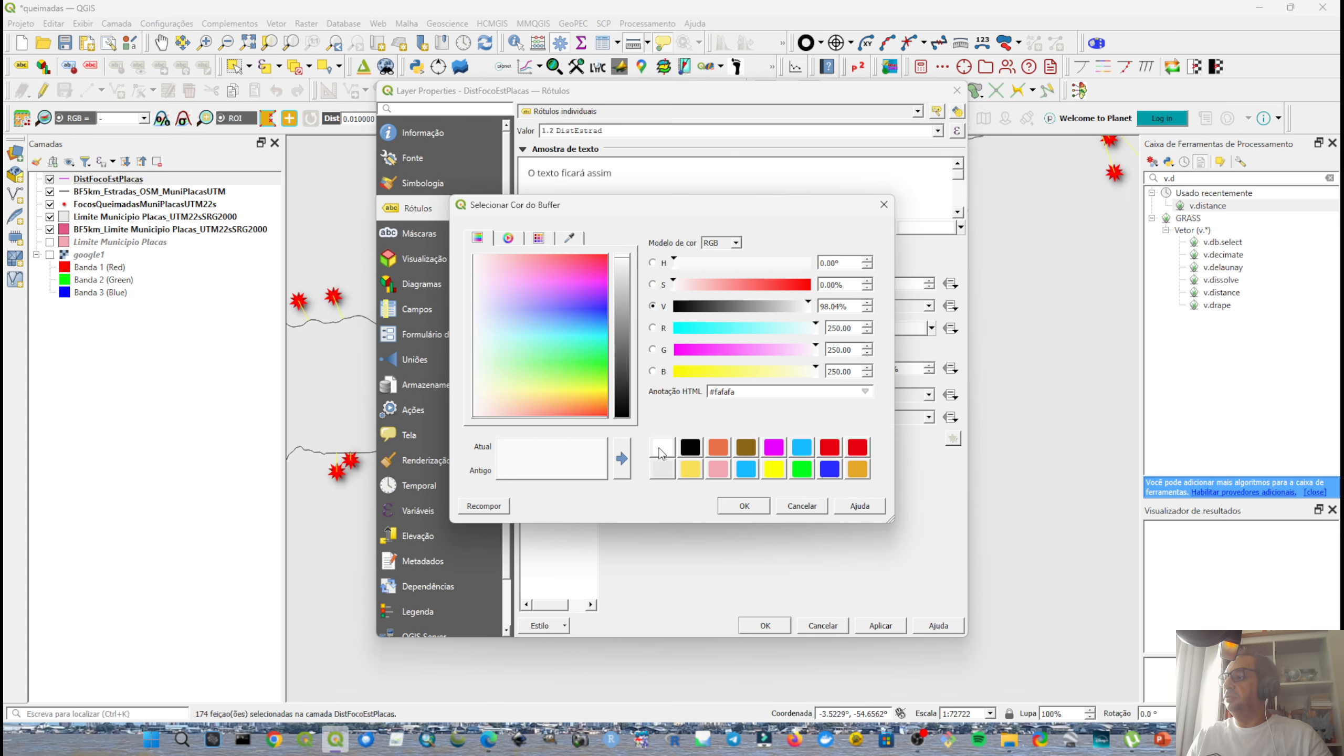
left_click(689, 450)
left_click(741, 507)
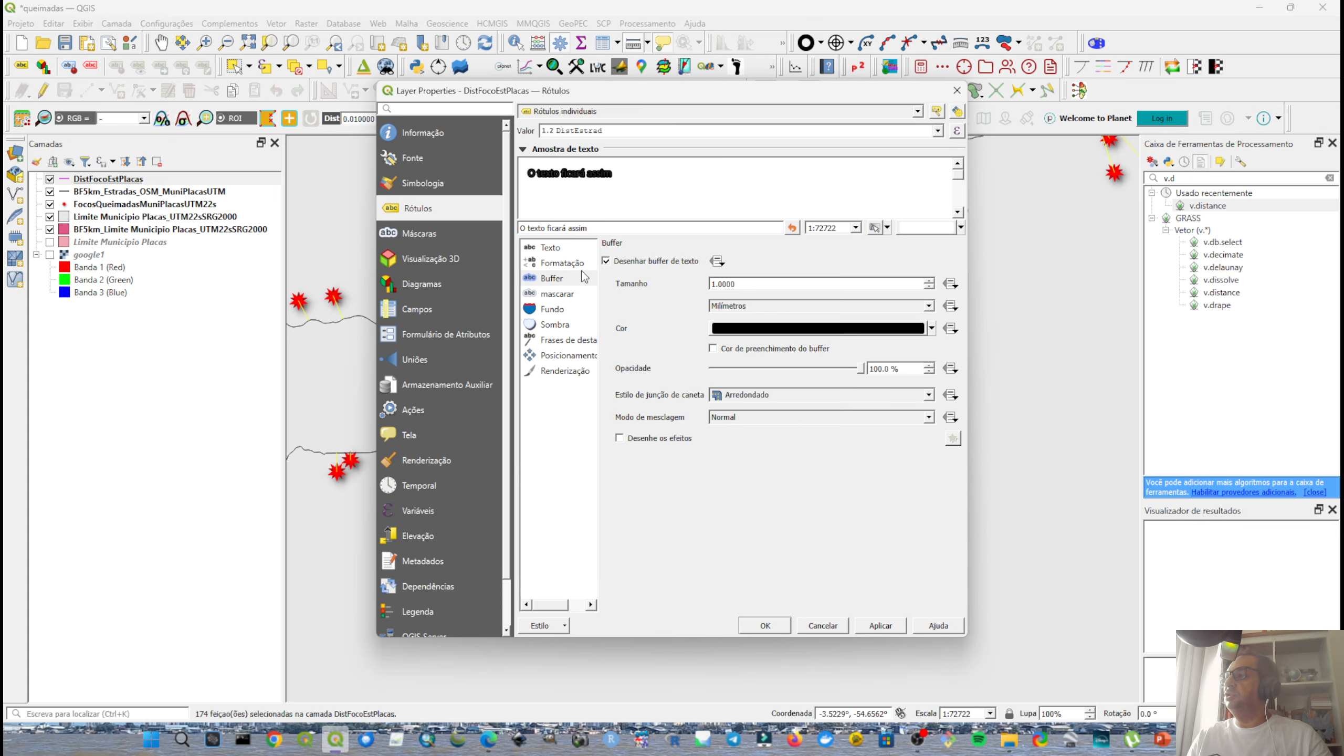
Set the label text color to white and apply the label settings to the DistFocoEstPlacas layer.
left_click(550, 251)
left_click(693, 377)
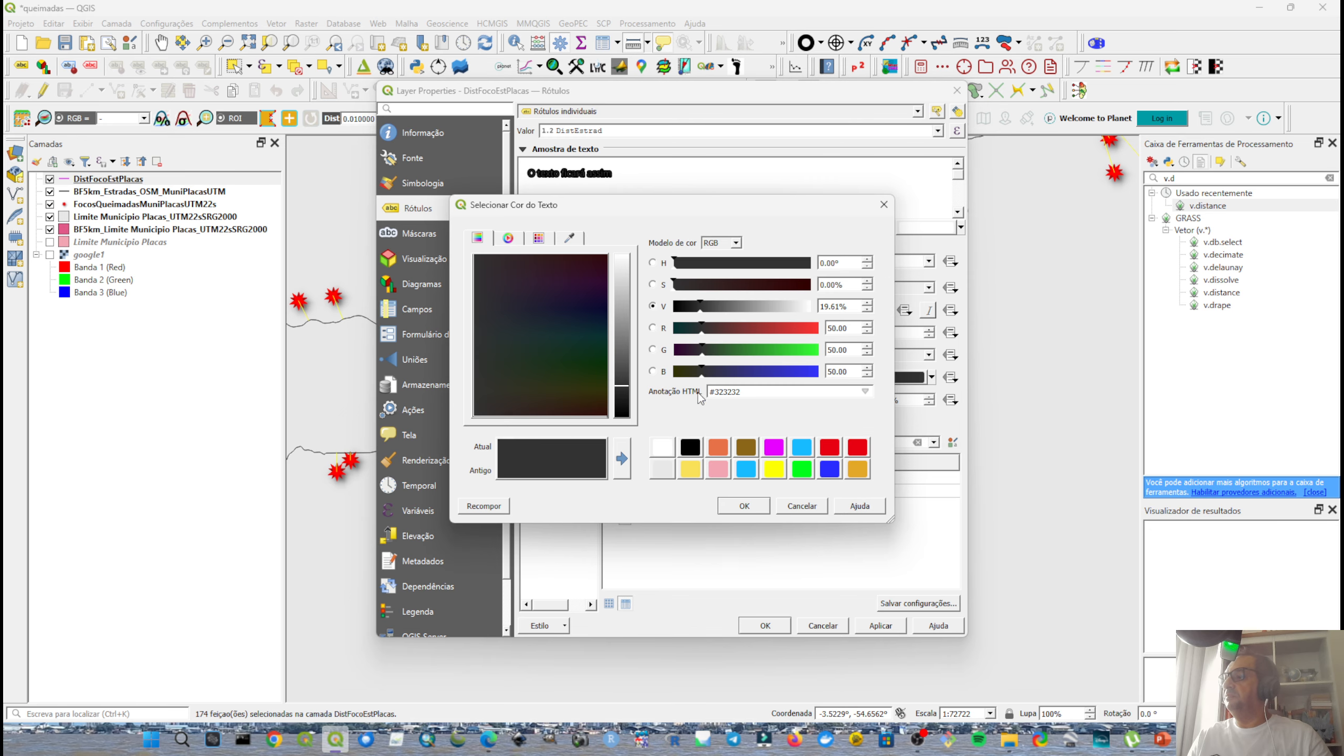
left_click(668, 449)
left_click(741, 506)
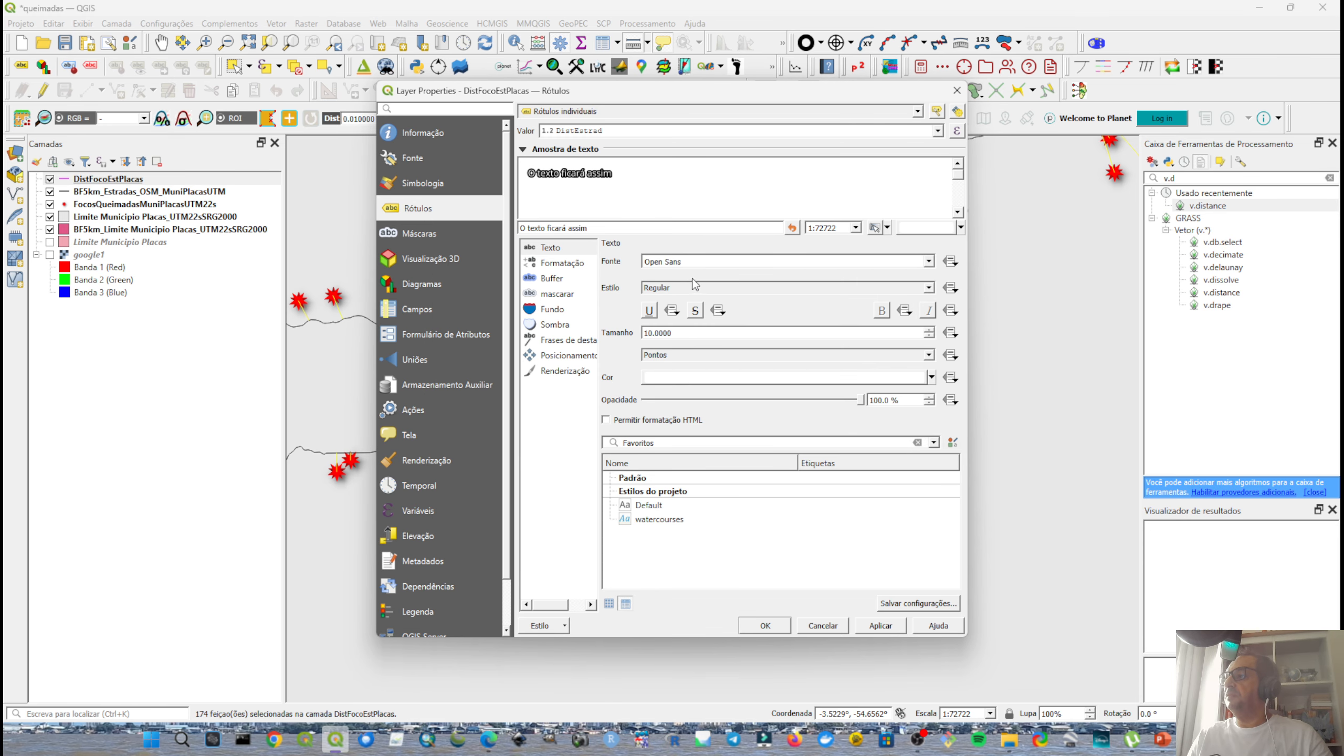
left_click(558, 279)
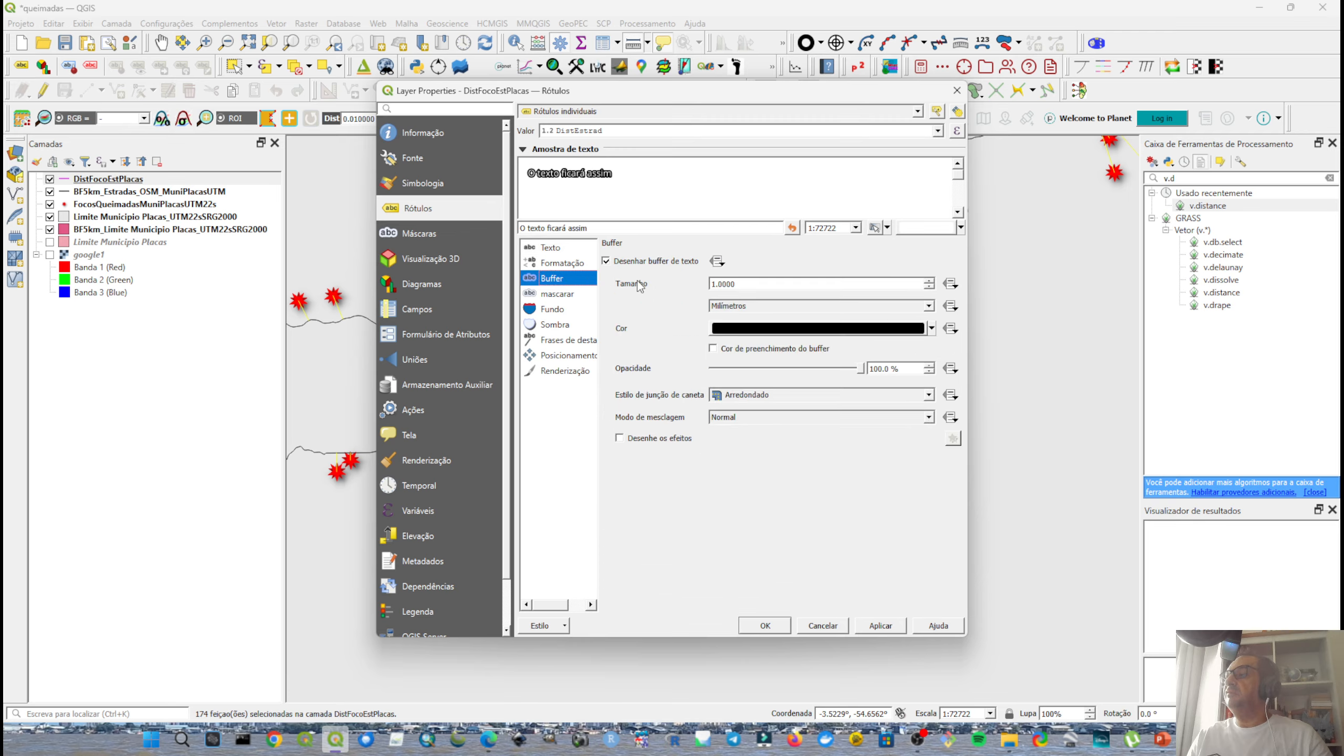
left_click(779, 623)
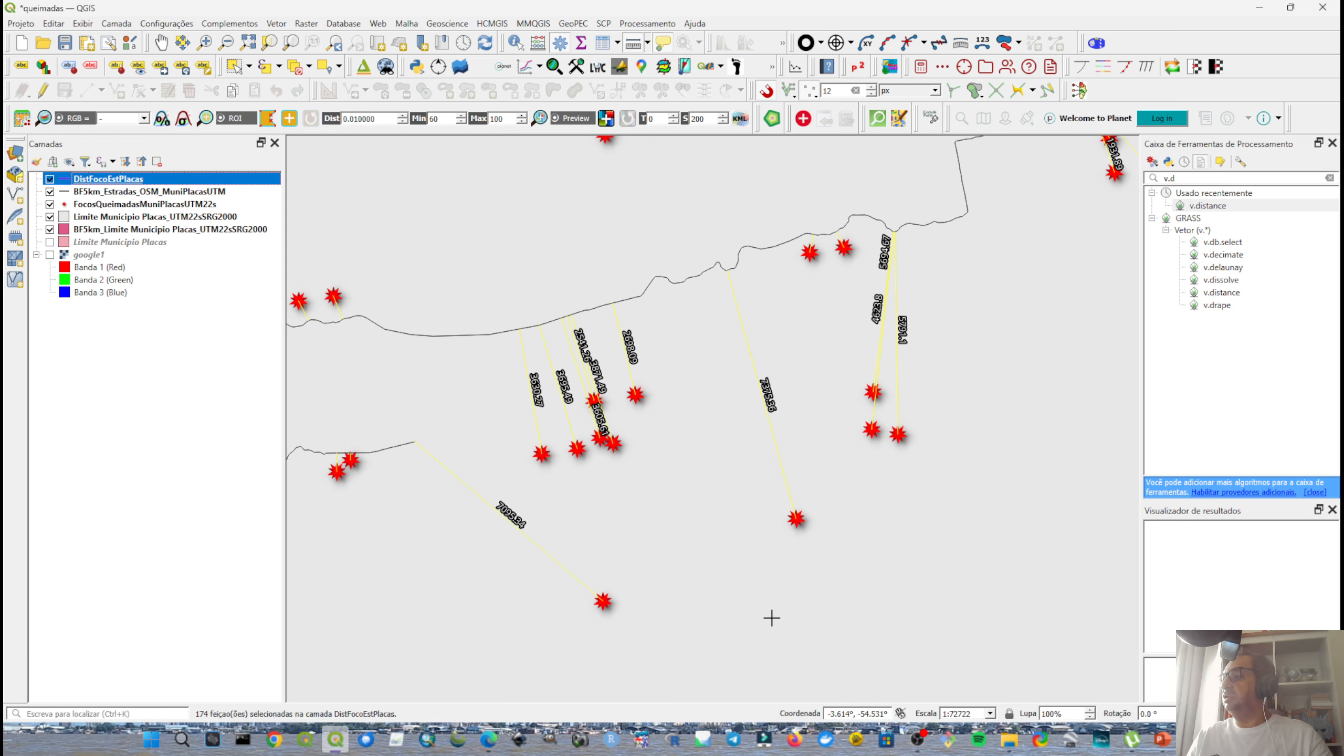
scroll(582, 348, "up", 2)
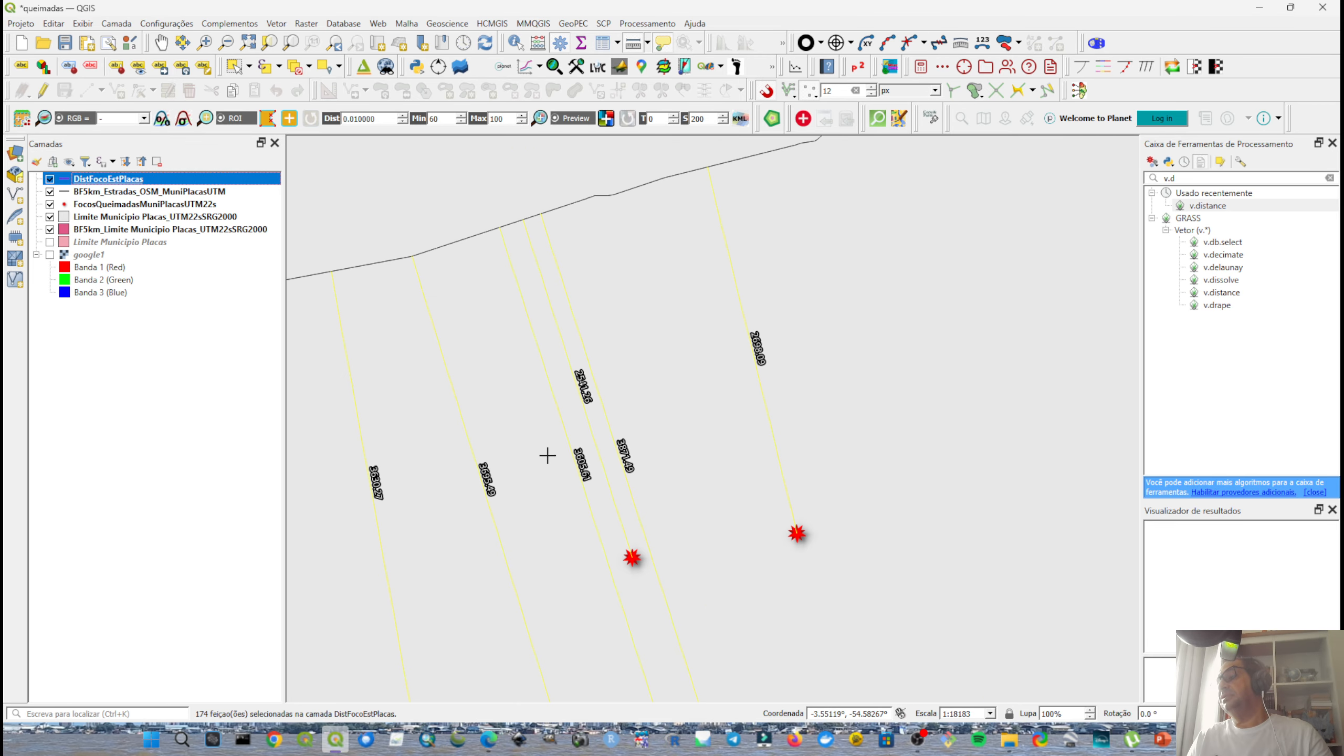
scroll(547, 456, "down", 1)
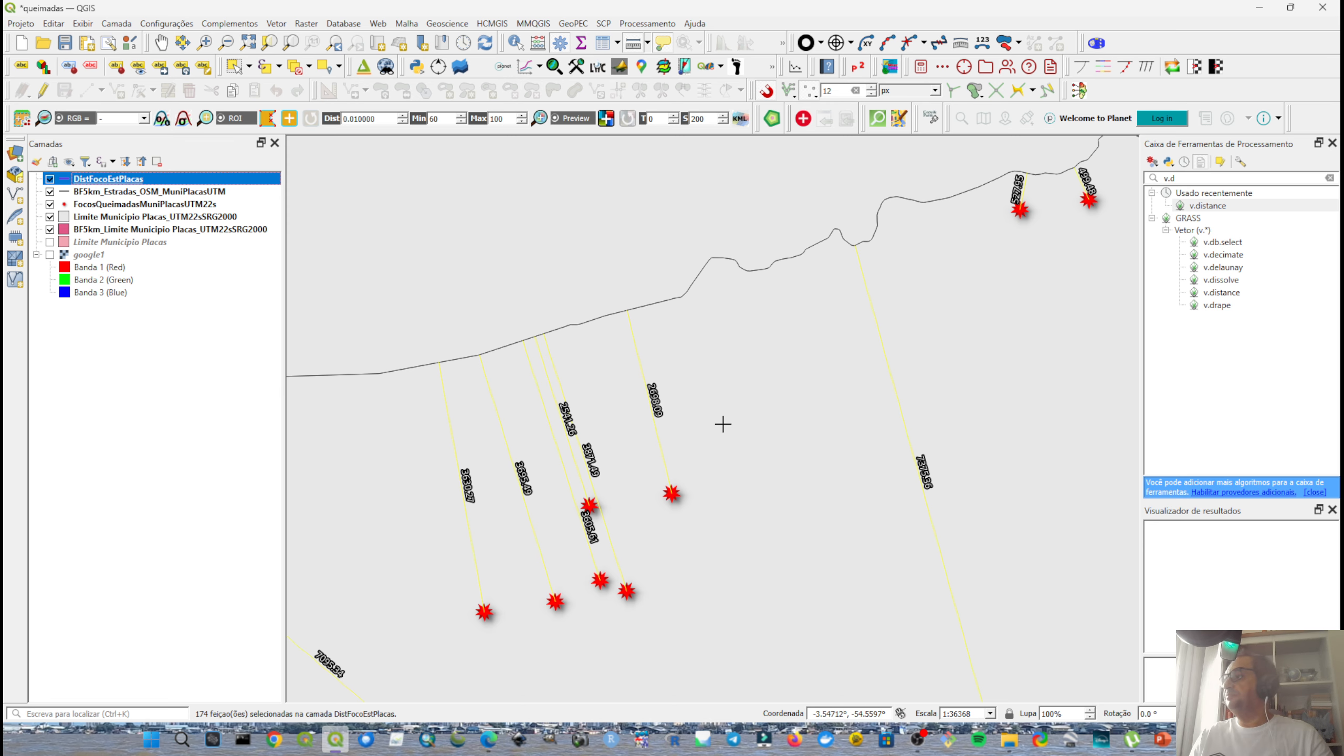
scroll(721, 425, "down", 2)
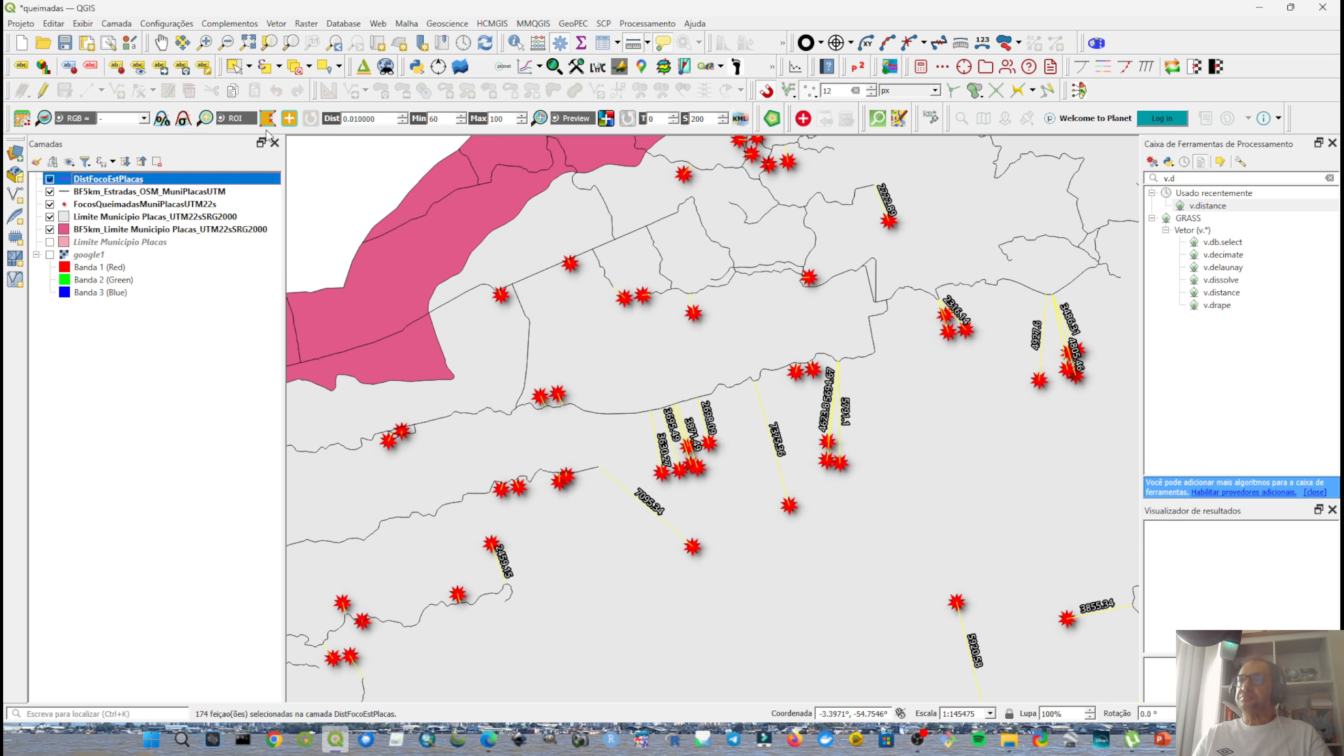
Copy all DistFocoEstPlacas attribute rows into cell A1 of a new blank Excel workbook and widen the DistEstrad column.
left_click(601, 43)
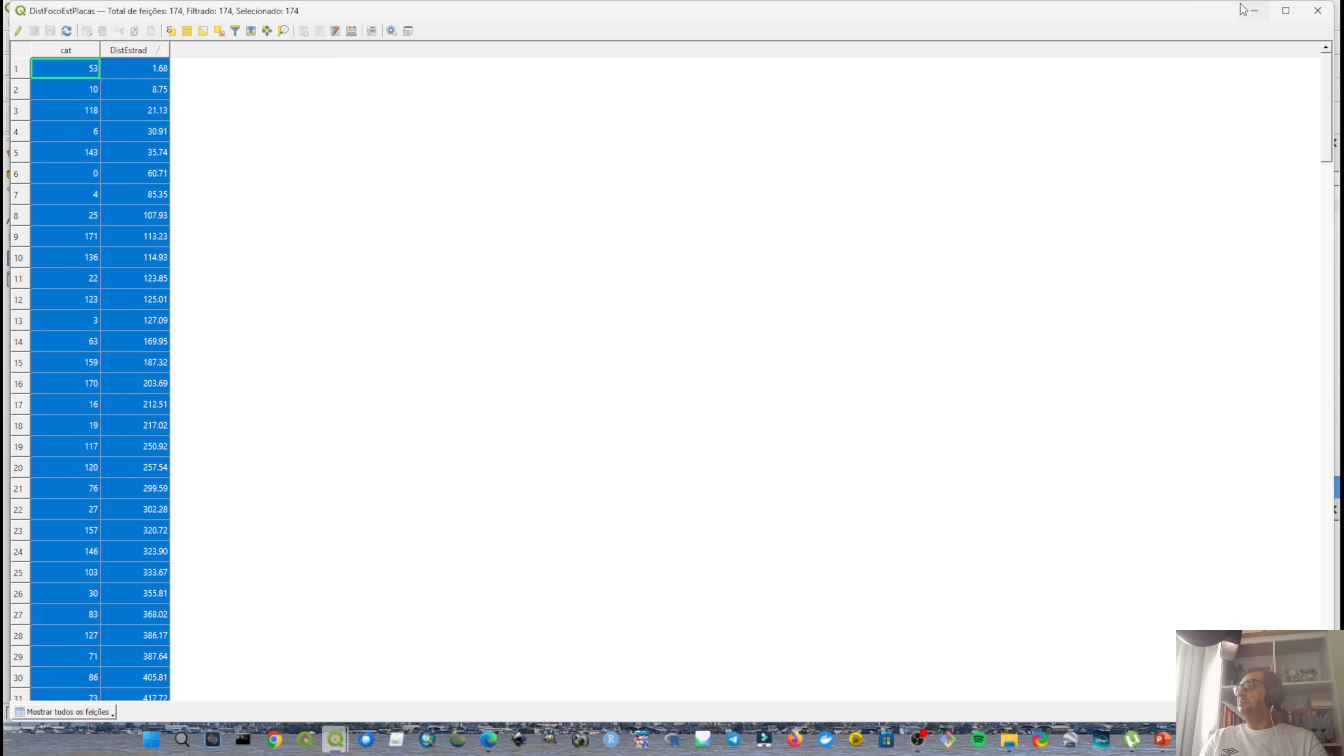
left_click(1255, 11)
left_click(151, 739)
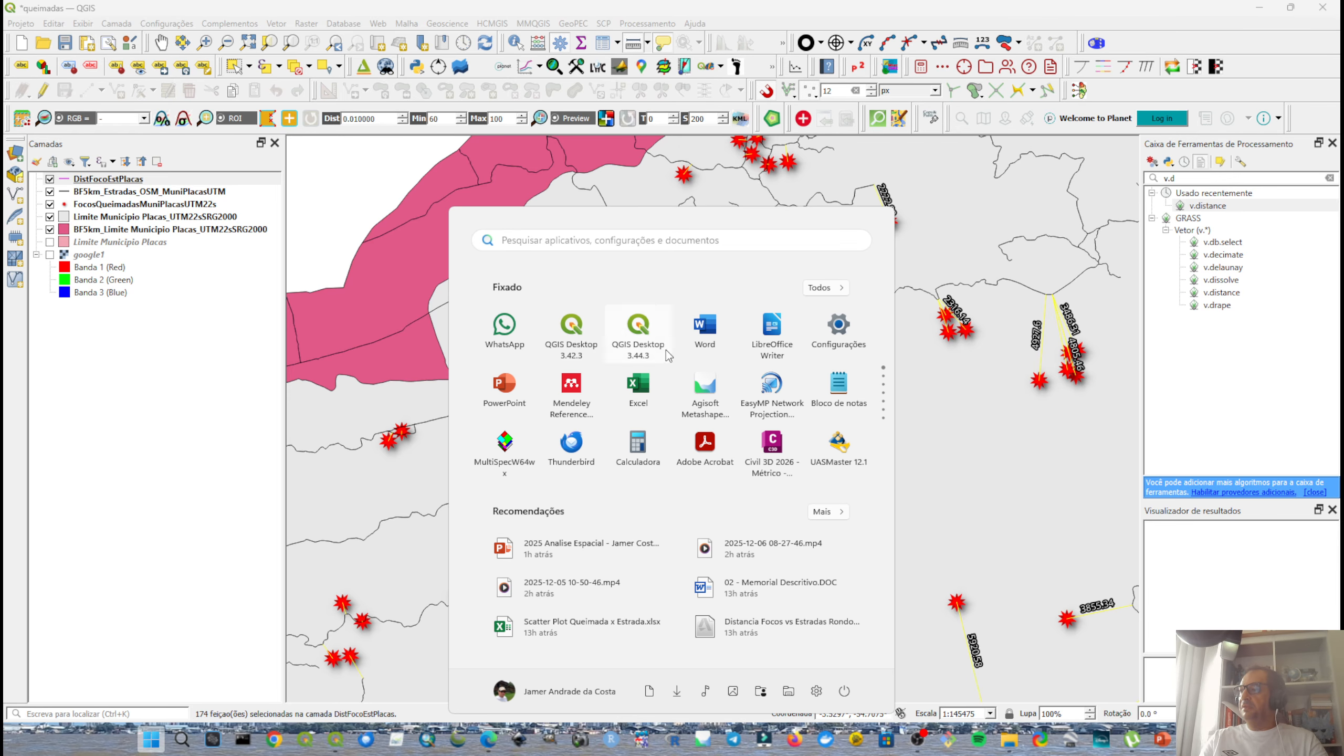
left_click(647, 384)
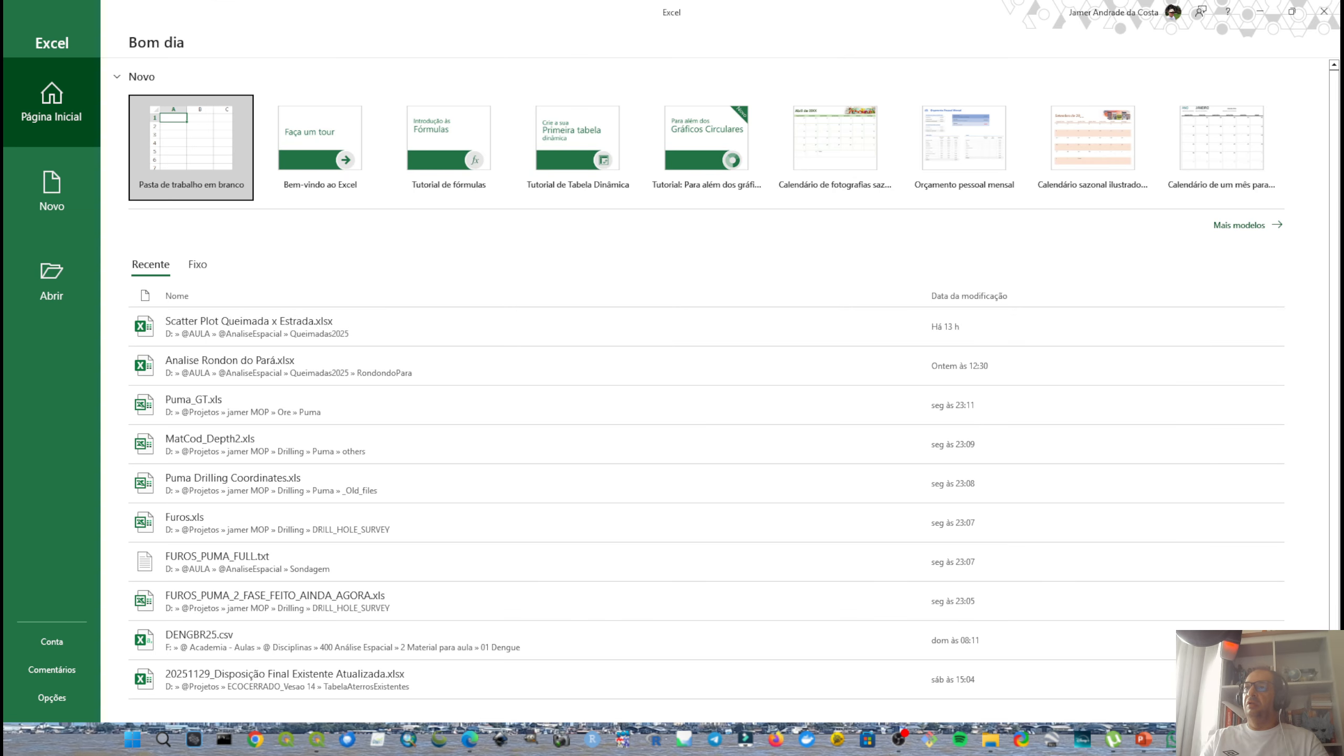
left_click(213, 158)
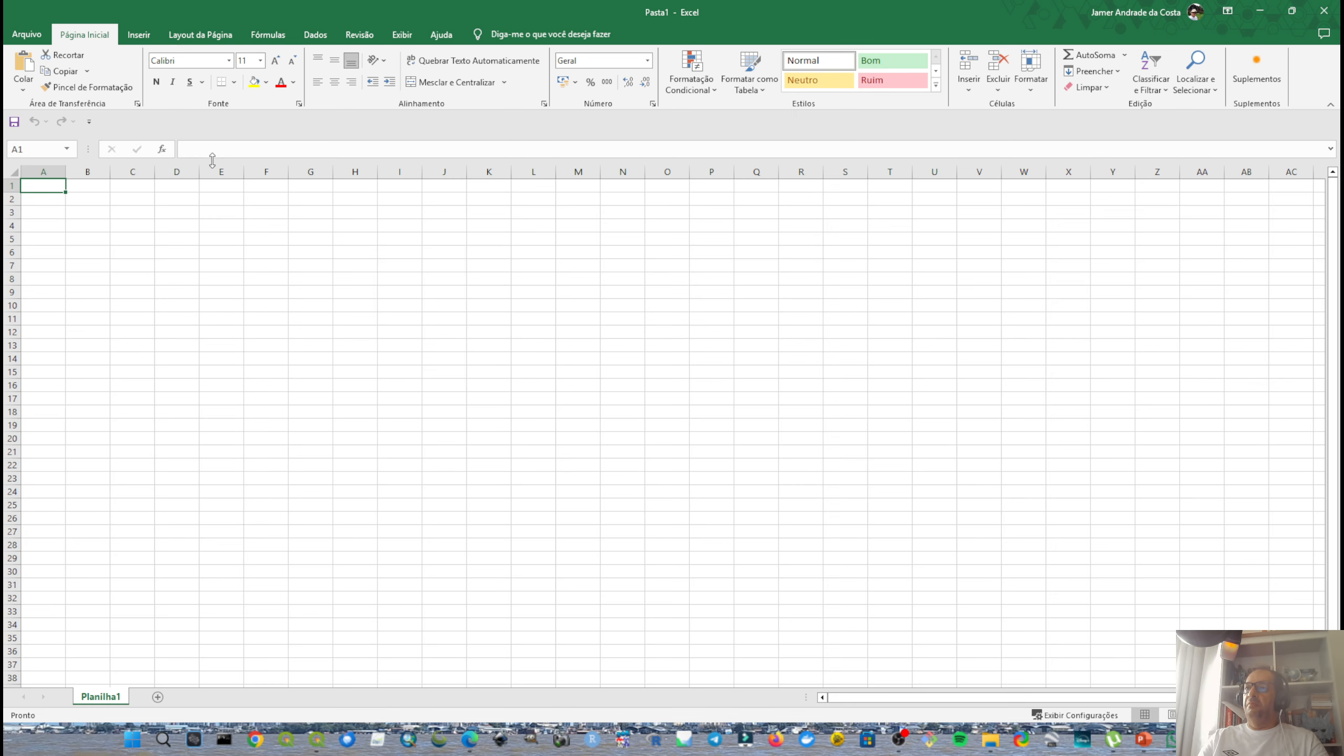
key("ctrl+v")
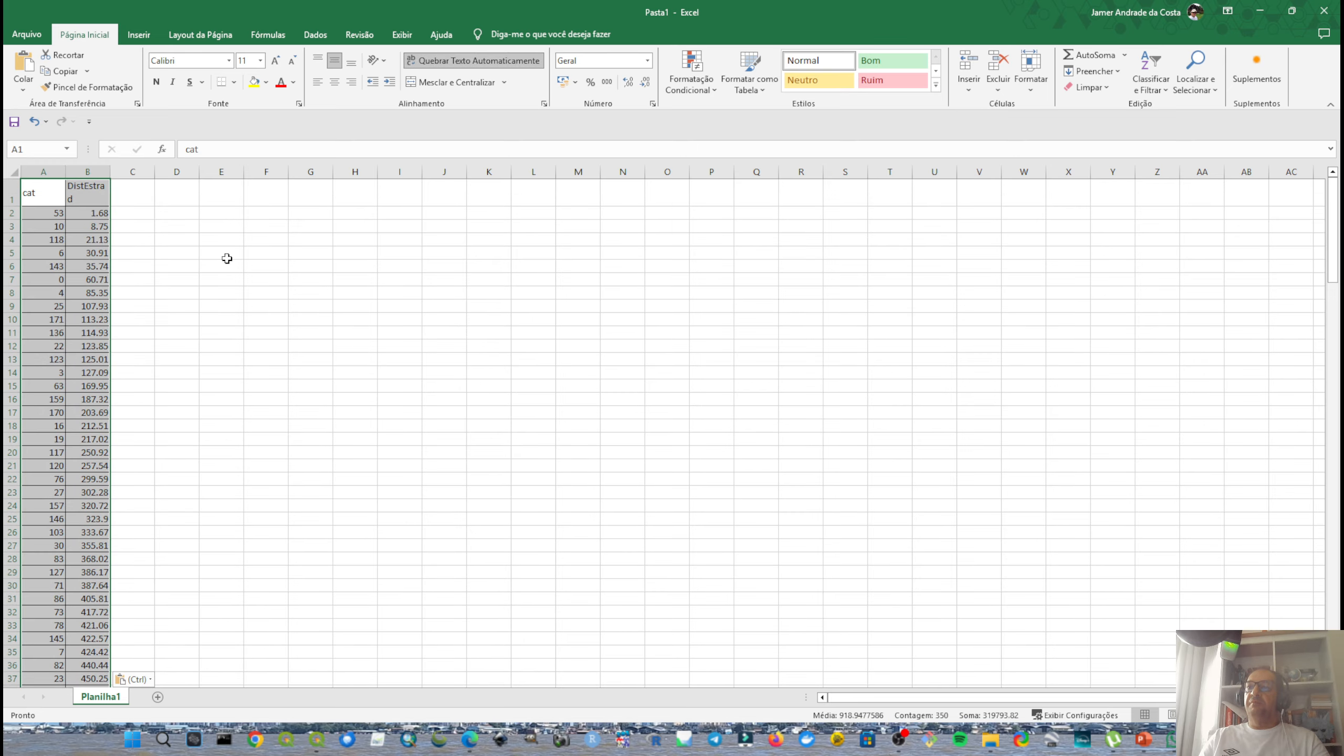
left_click_drag(110, 172, 155, 186)
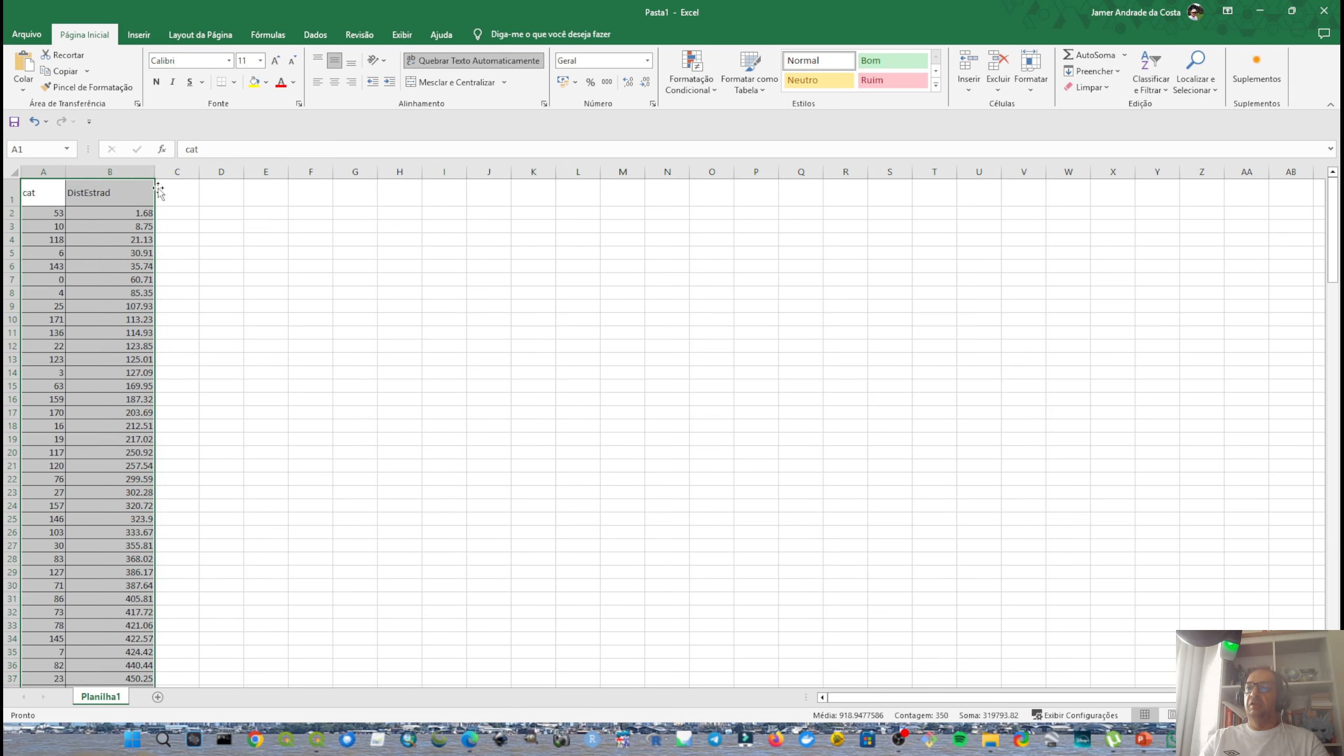
Sort the cat and DistEstrad rows by DistEstrad cell values in ascending order (Do Menor para o Maior).
left_click(180, 218)
left_click(221, 192)
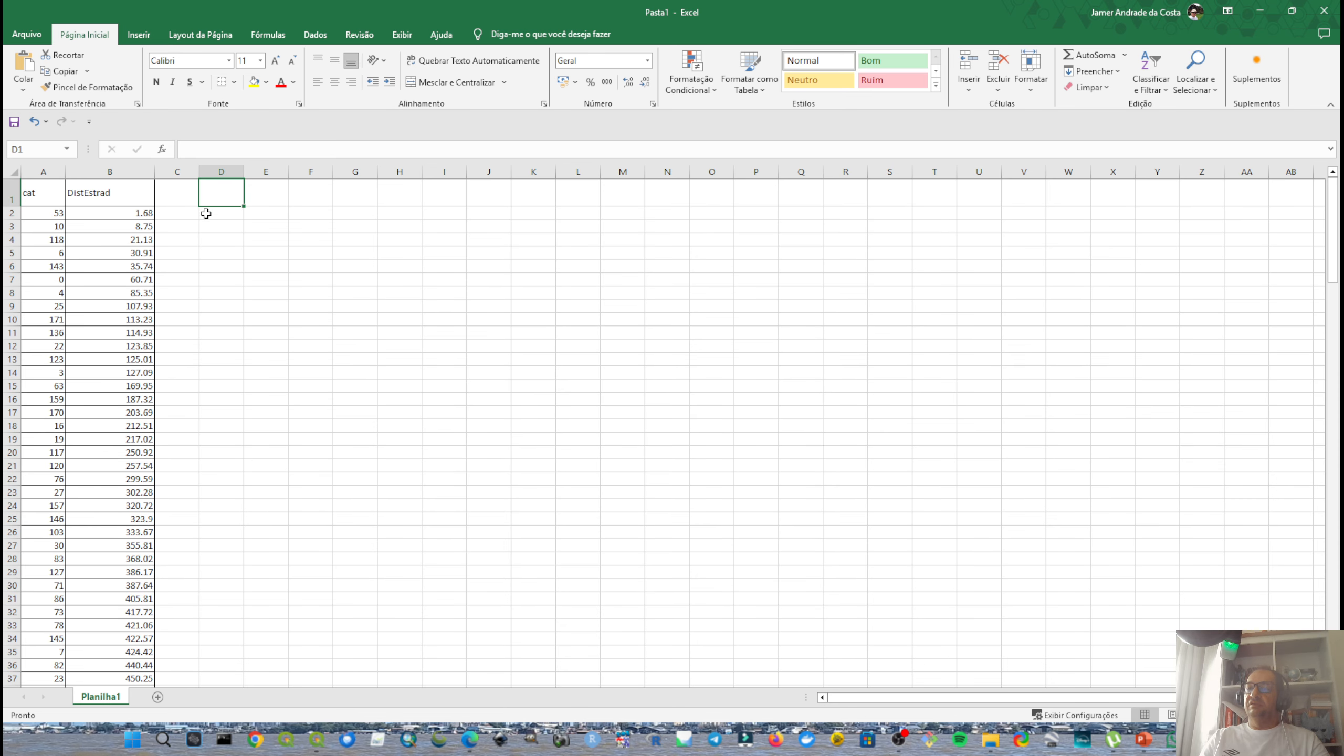
left_click(258, 208)
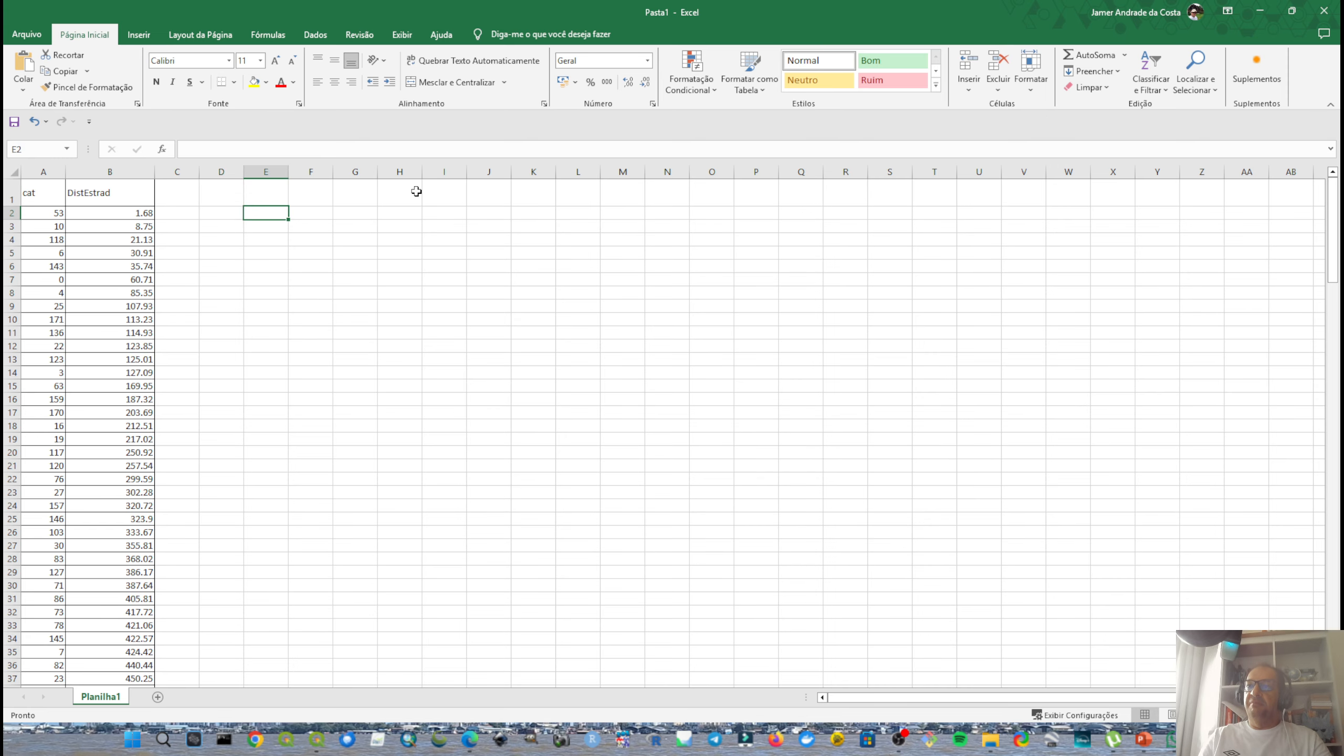
key("Left")
key("Left")
key("Left")
key("Left")
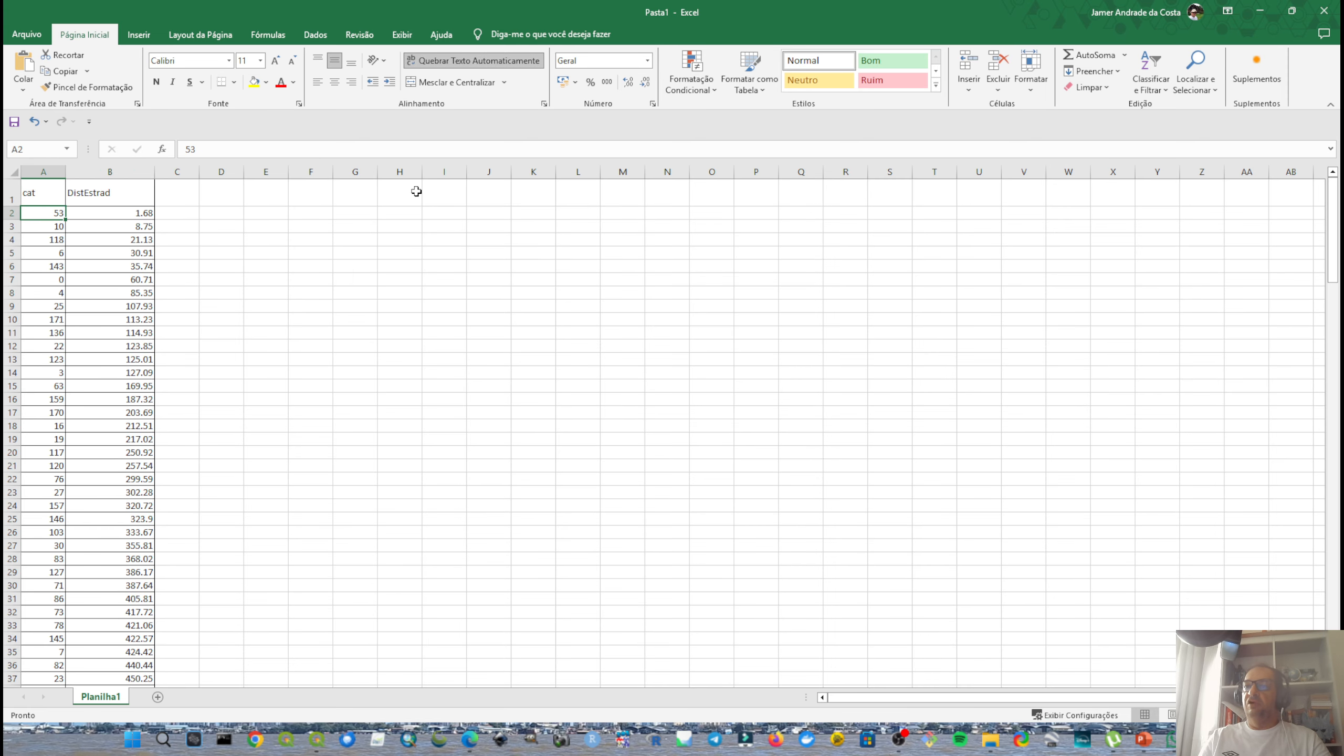
key("shift+Right")
key("ctrl+shift+Down")
key("shift+Down")
key("shift+Up")
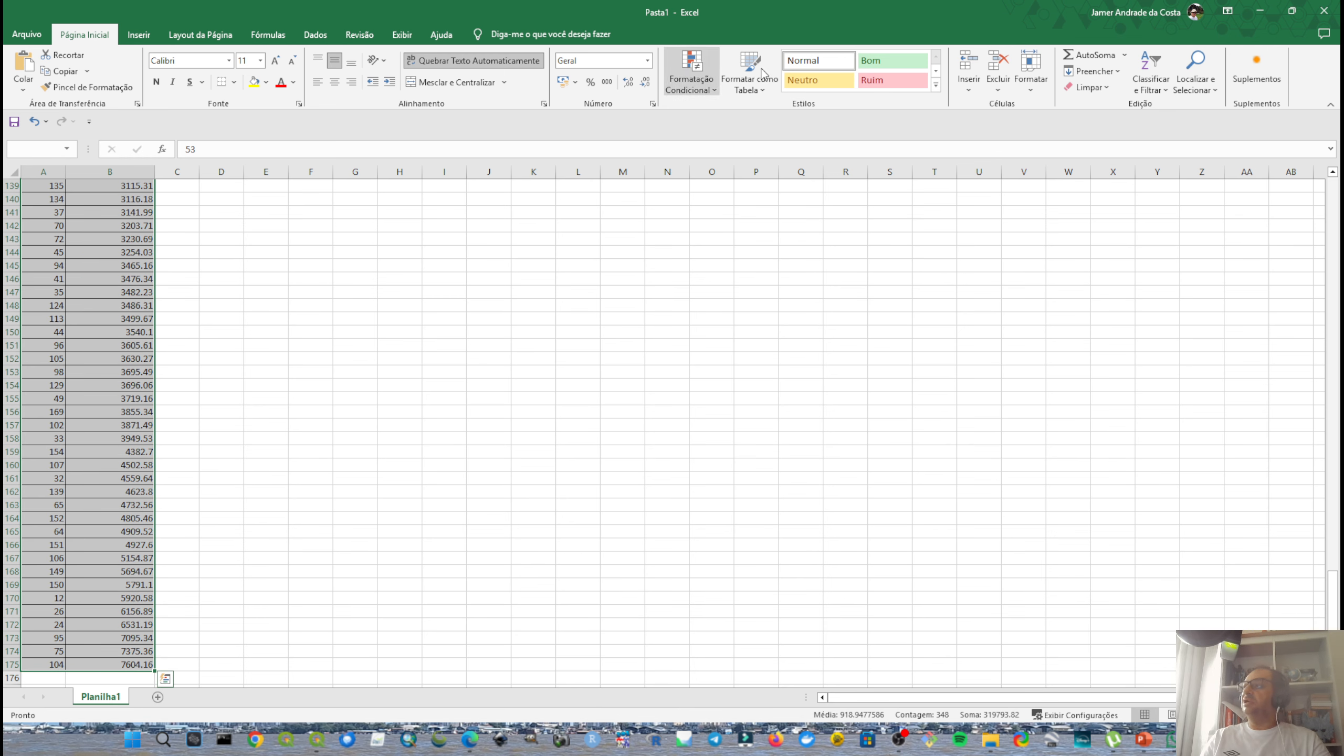
left_click(1168, 77)
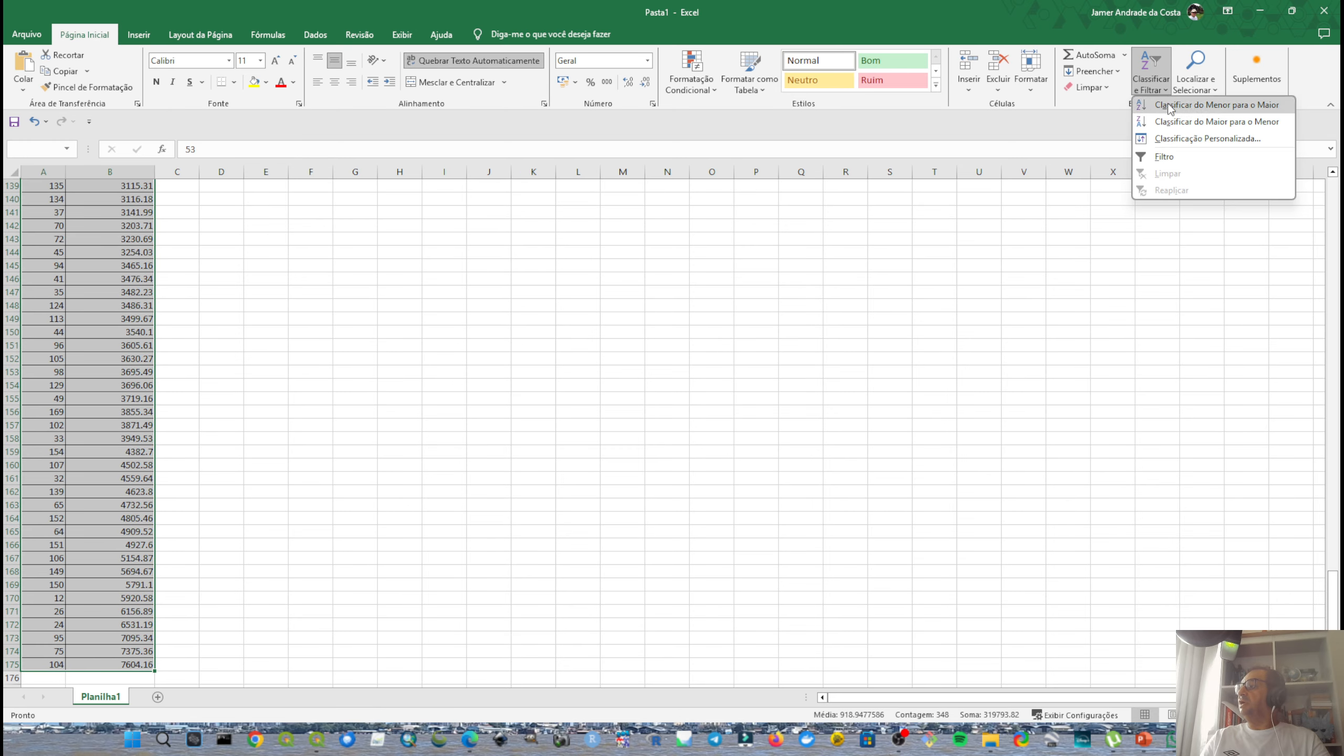
left_click(1175, 141)
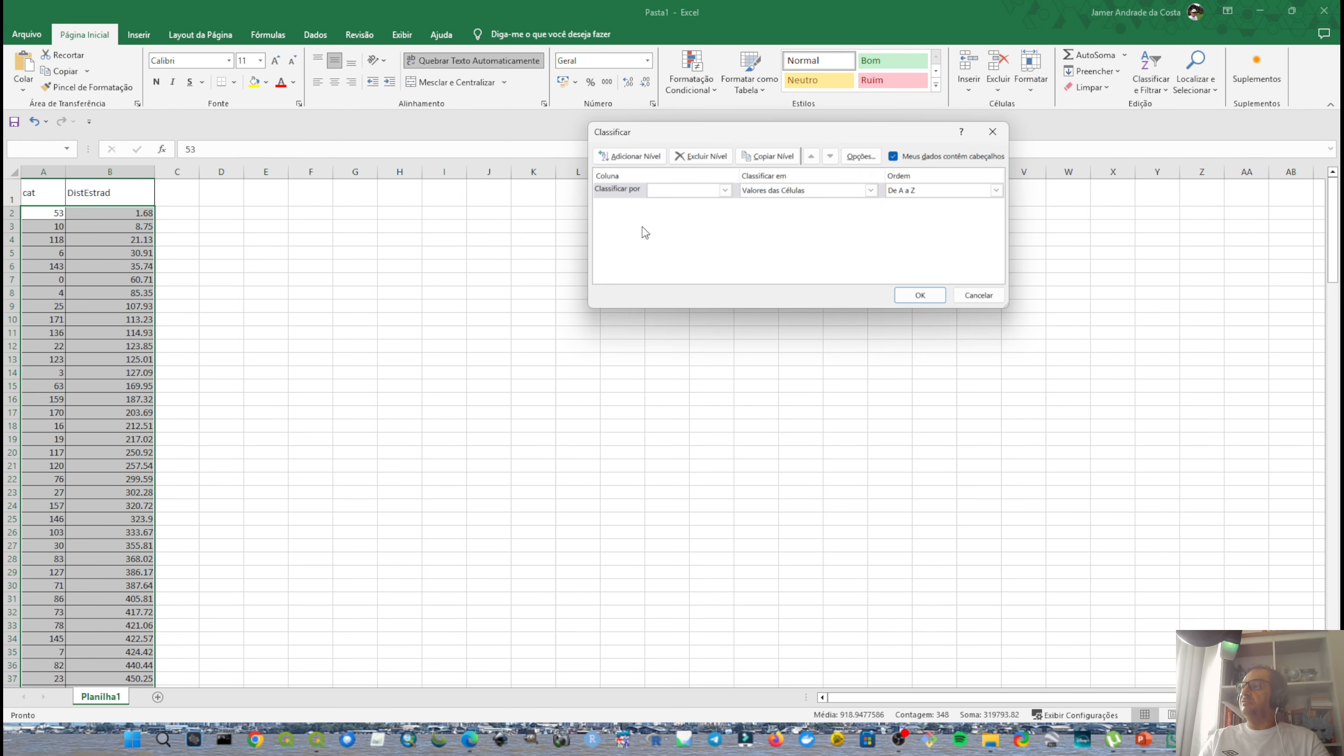
left_click(683, 211)
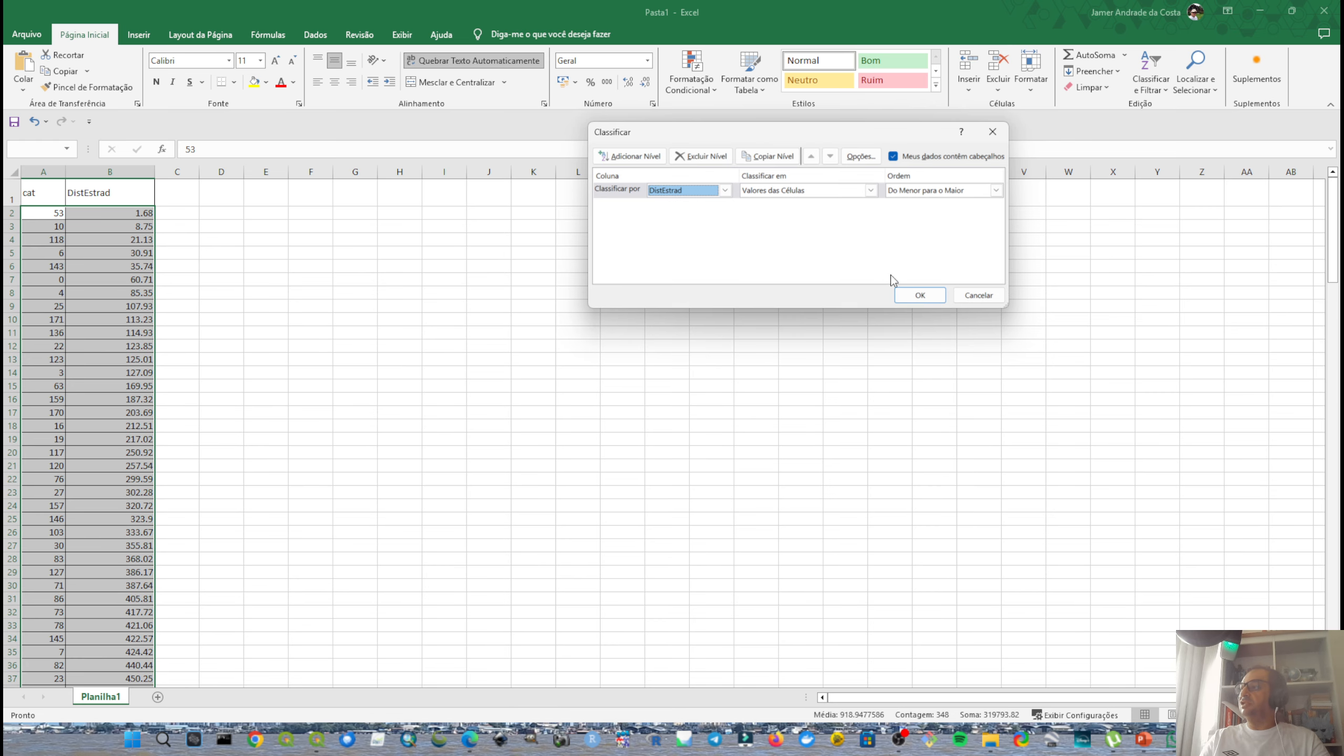
left_click(920, 296)
left_click(453, 374)
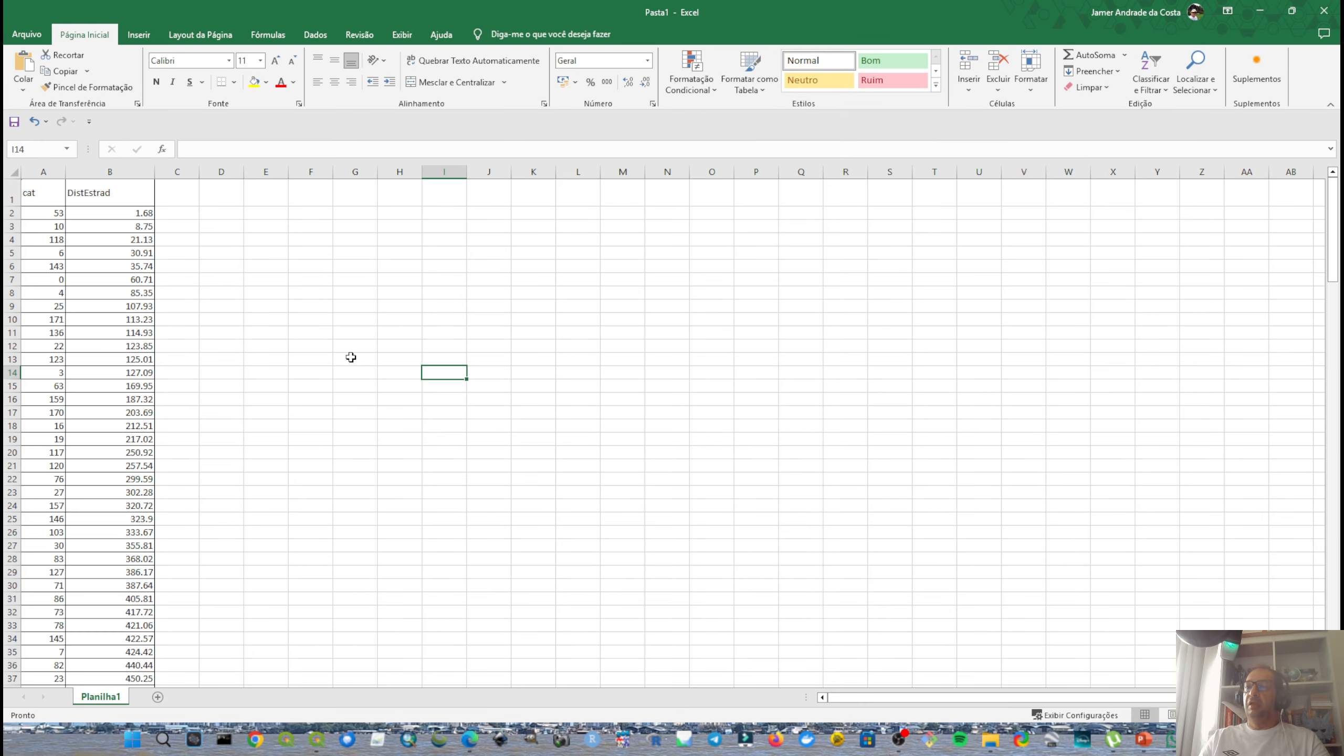
Check the last distance in the DistEstrad column and enter the heading Classes in cell D1.
left_click(138, 361)
key("ctrl+Down")
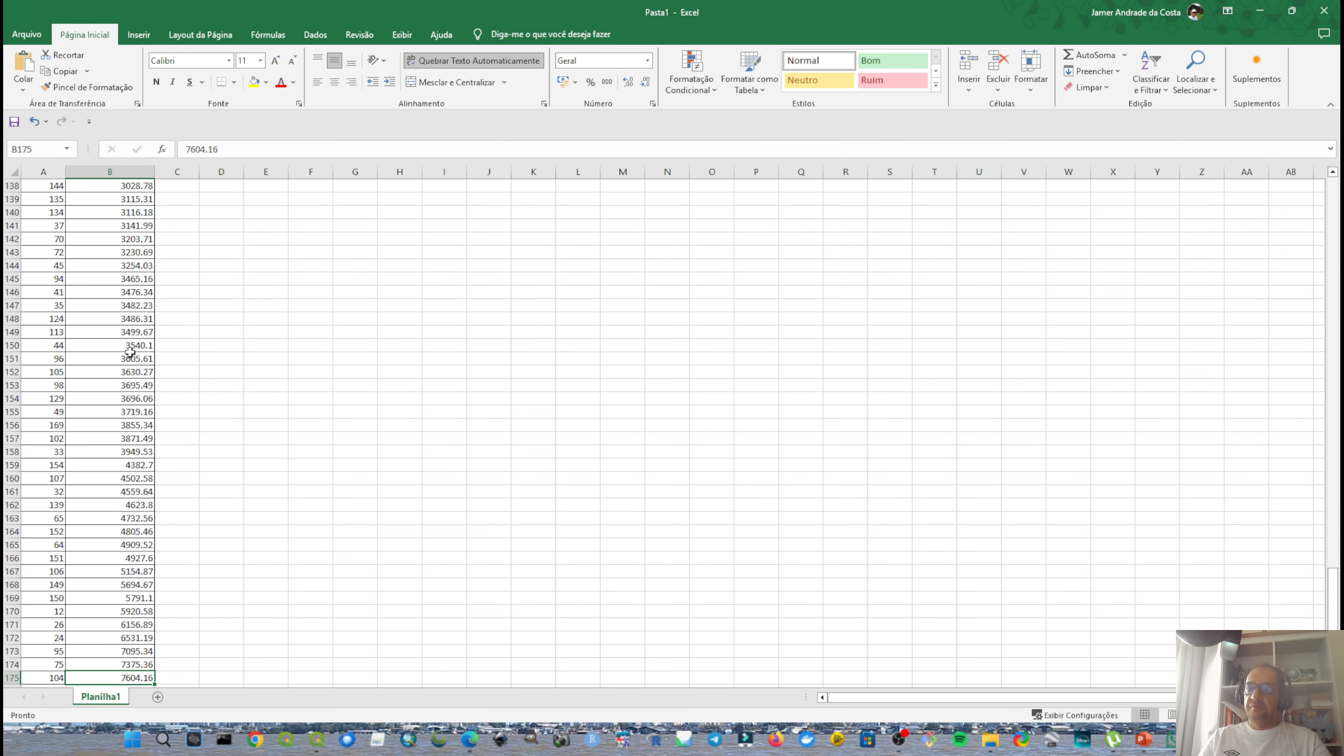
key("Down")
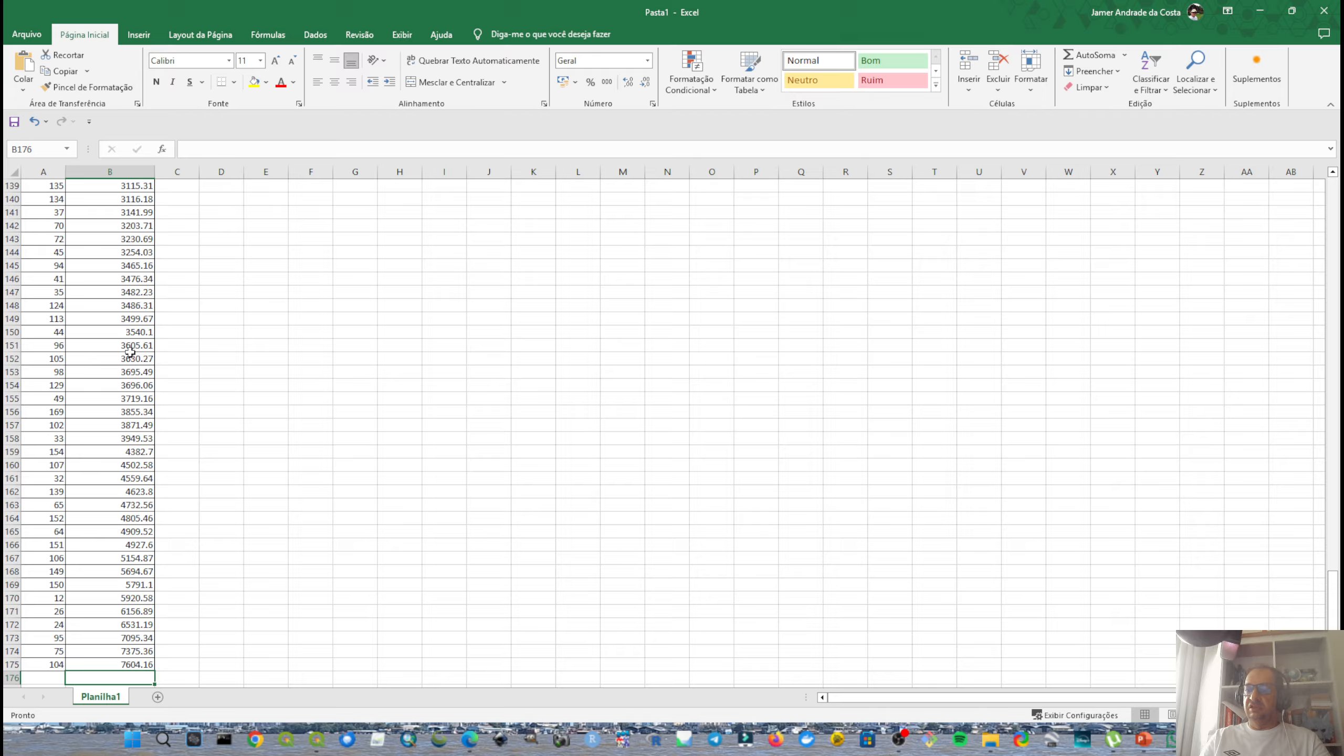
key("Right")
key("ctrl+Up")
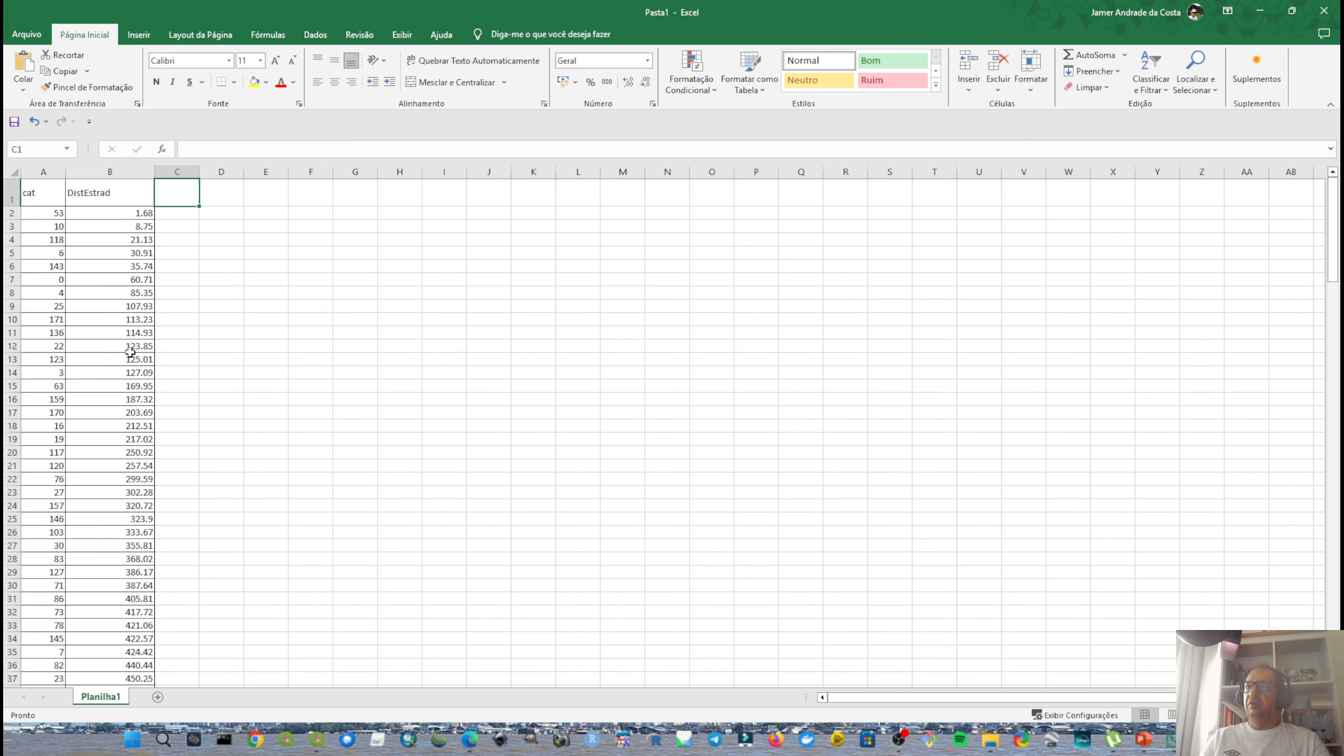
key("Right")
key("Down")
key("Up")
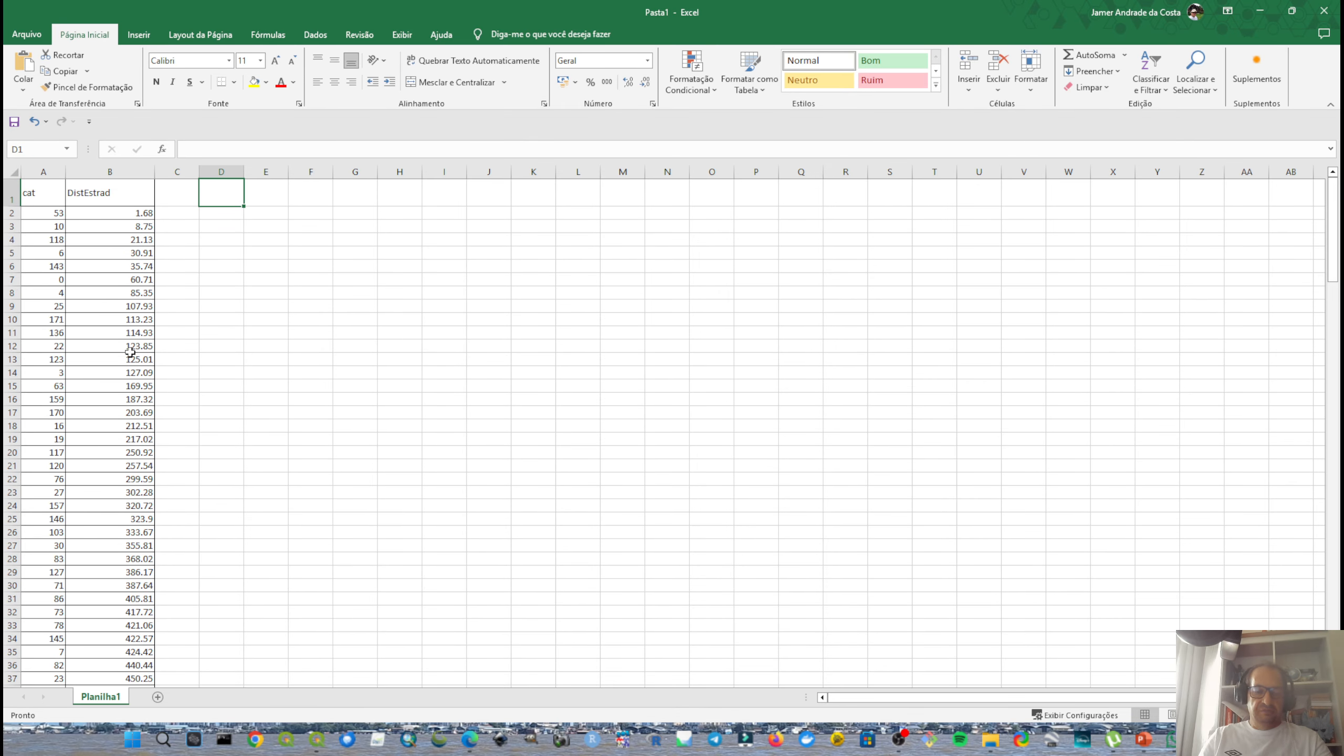
type("Classes")
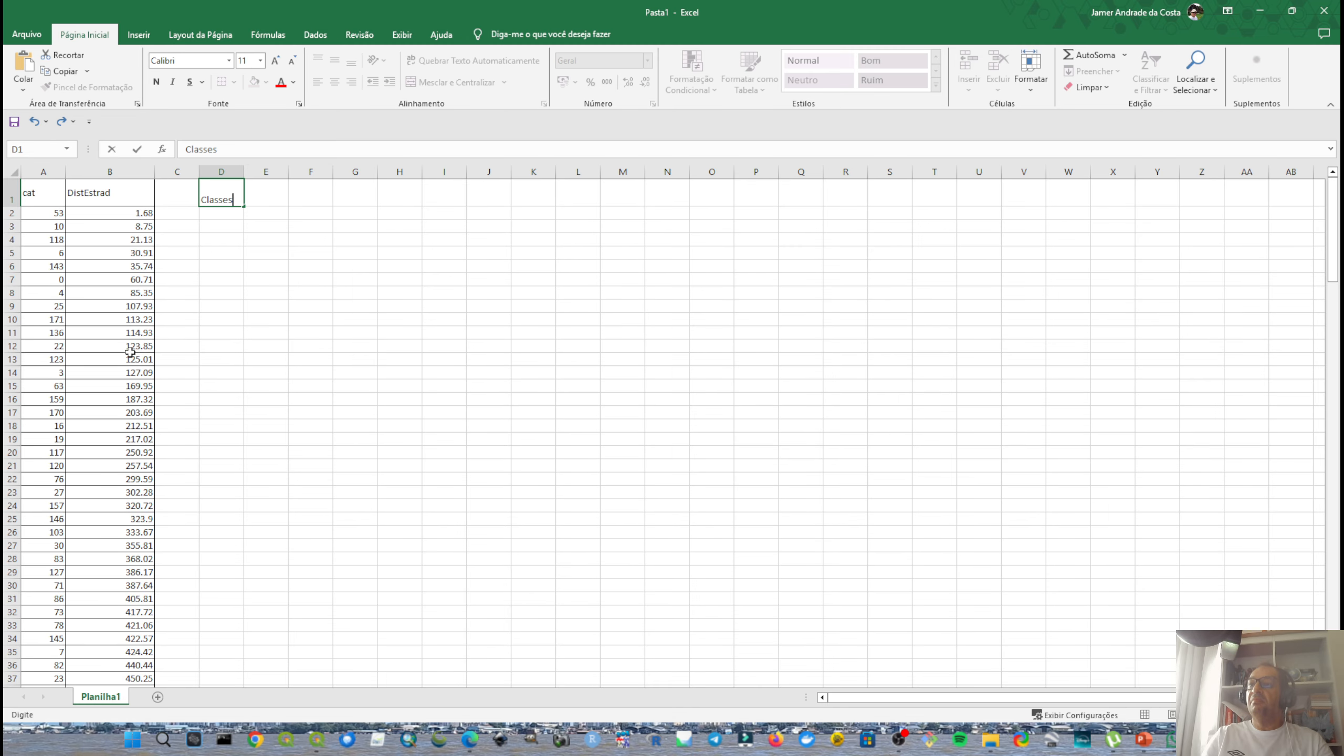
key("Return")
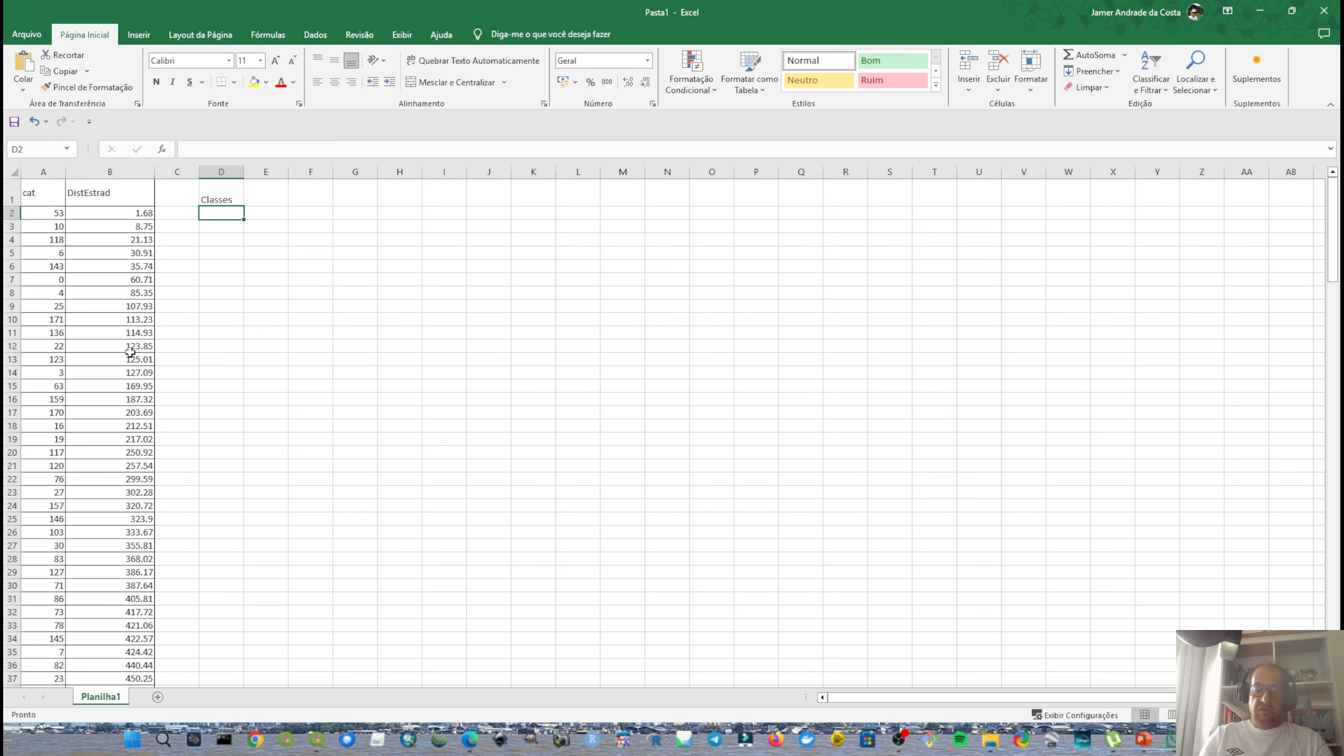
Enter 500 in D2 and 1000 in D3, and fill the series down to 8000 in D17.
type("500")
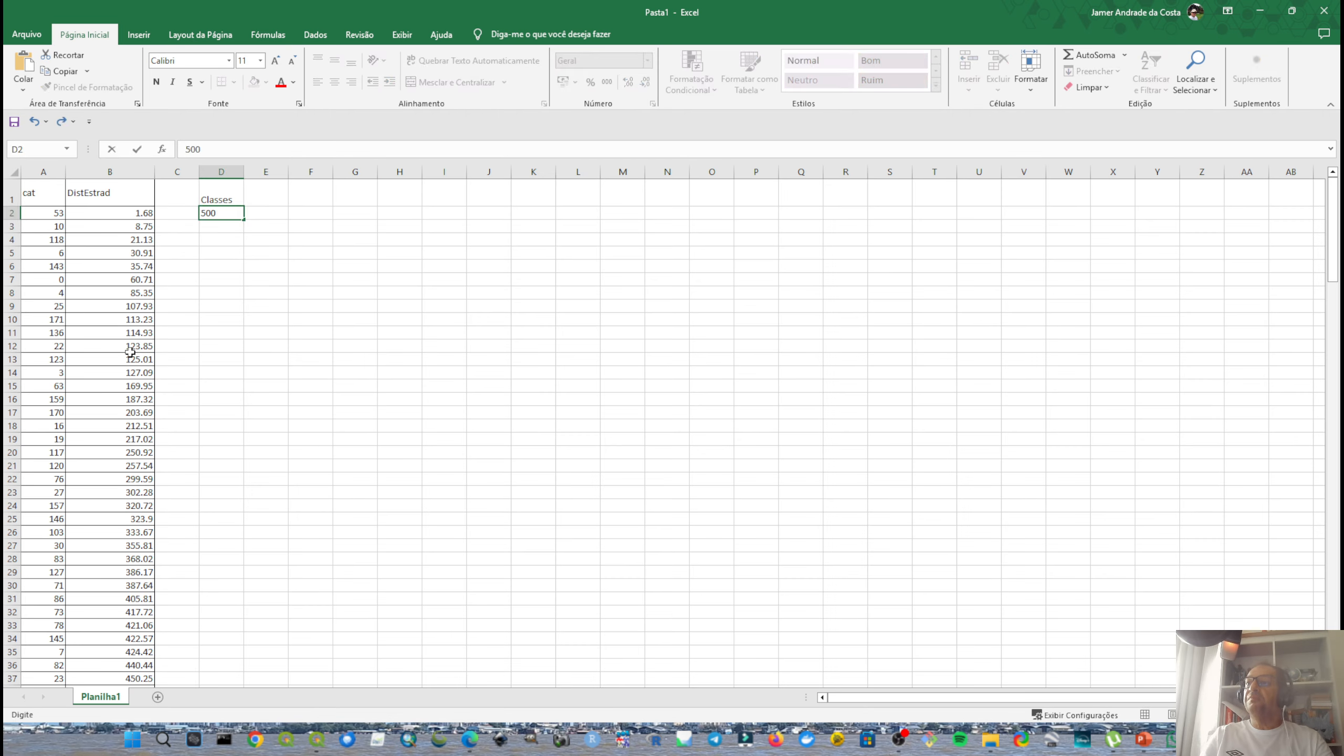
key("Return")
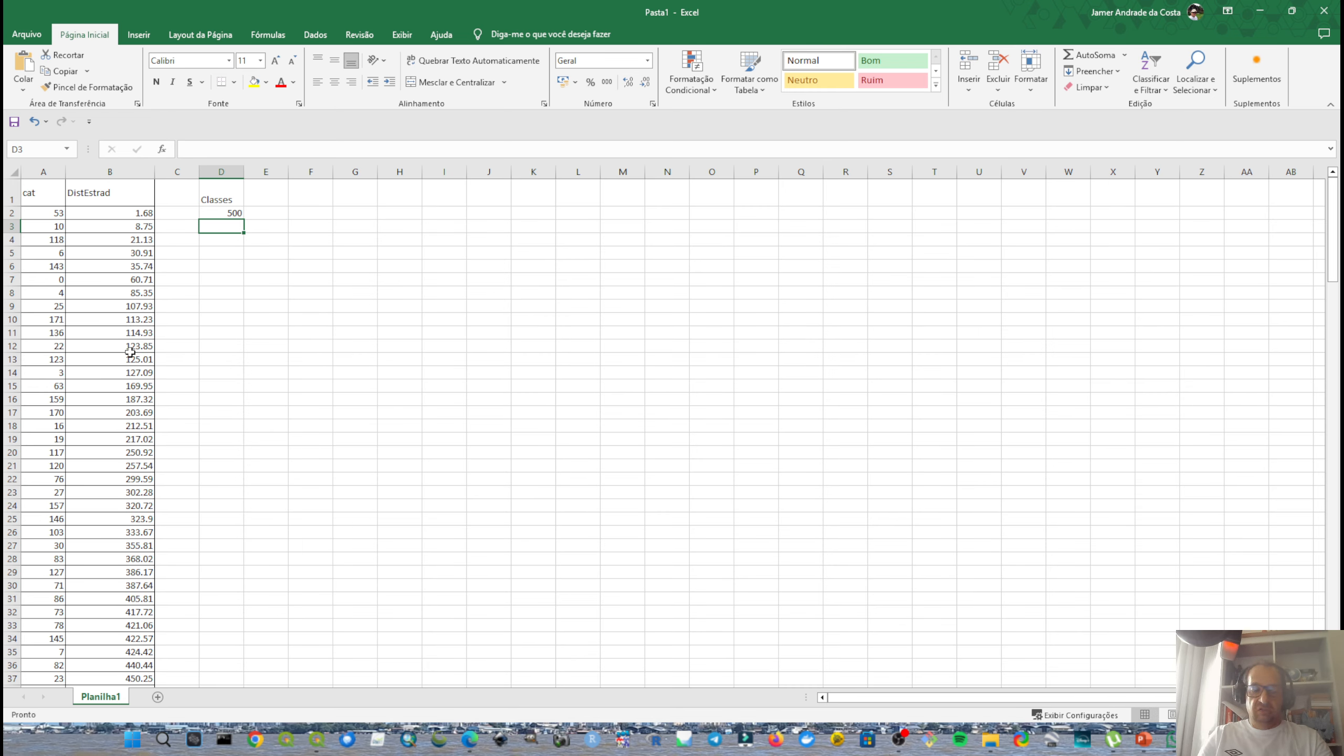
type("1-")
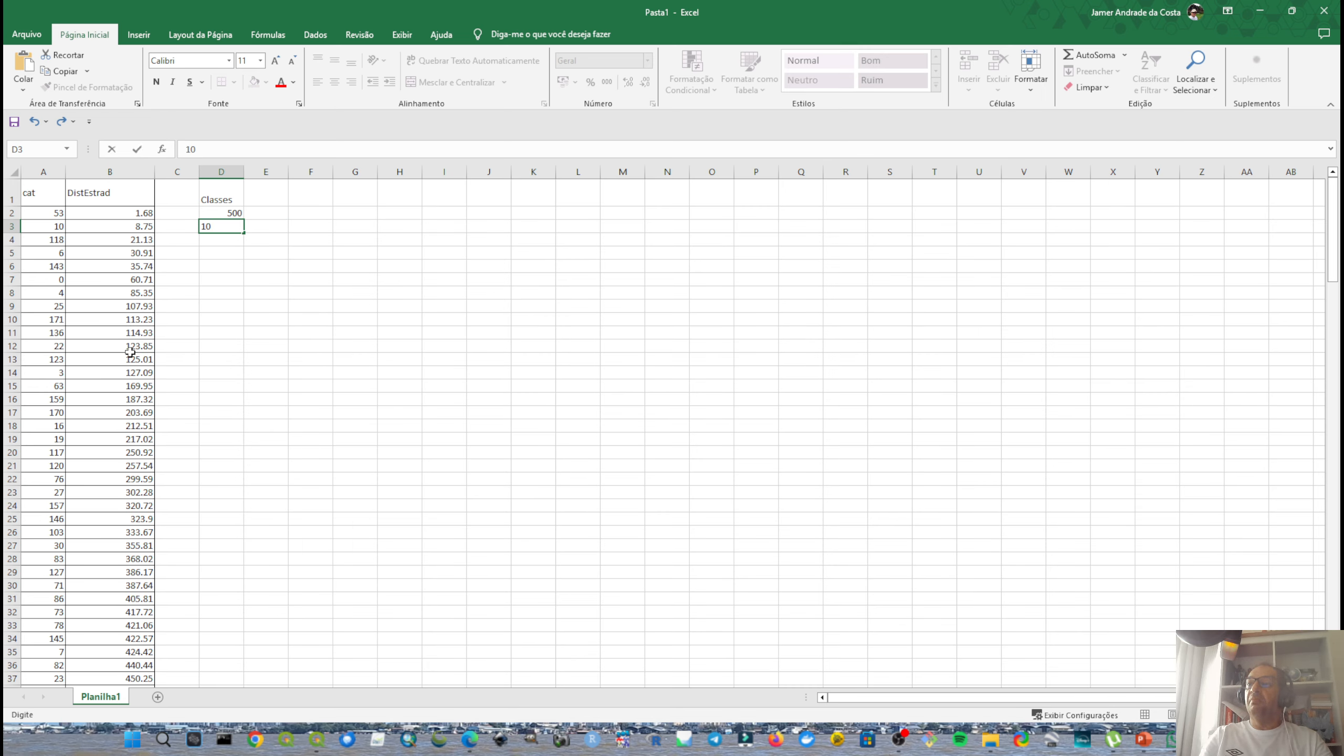
type("00")
key("Return")
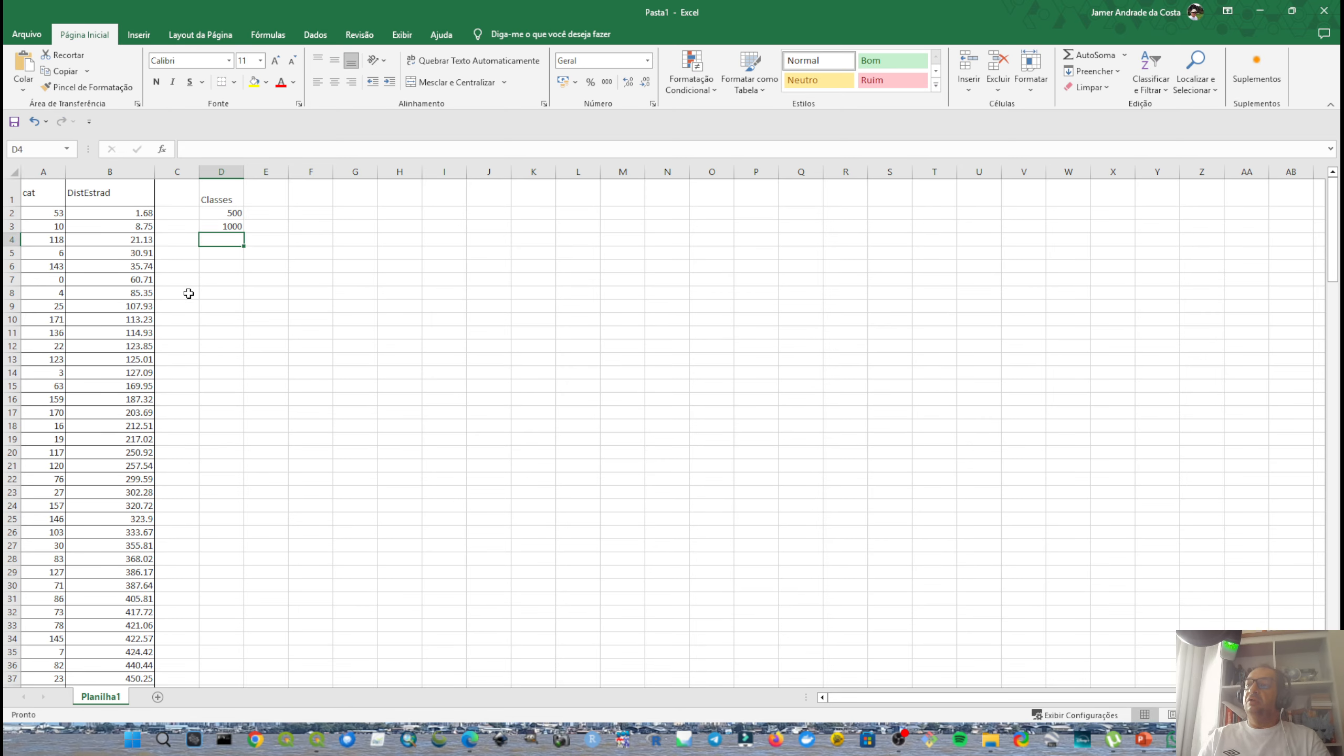
left_click(223, 216)
left_click_drag(223, 216, 238, 414)
left_click(265, 398)
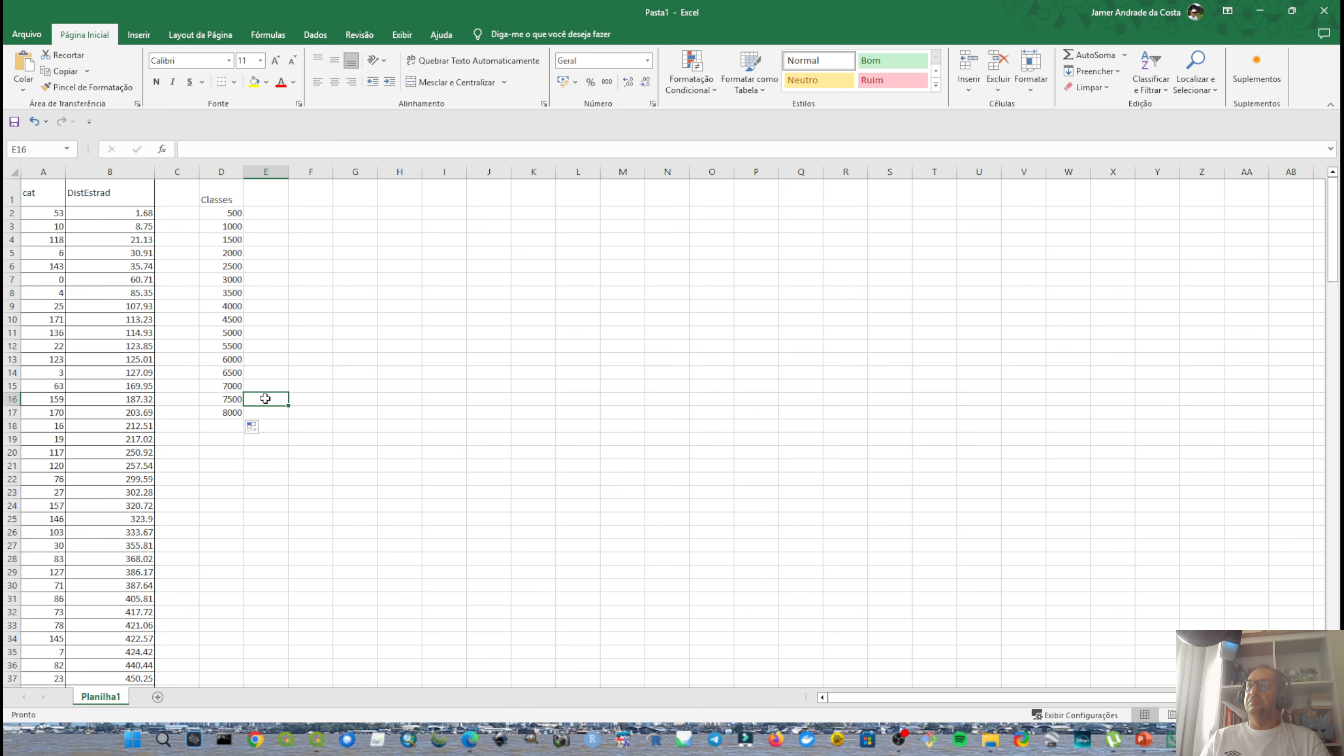
Enter the class range labels 0-500 in C2 and 500-1000 in C3.
left_click(271, 212)
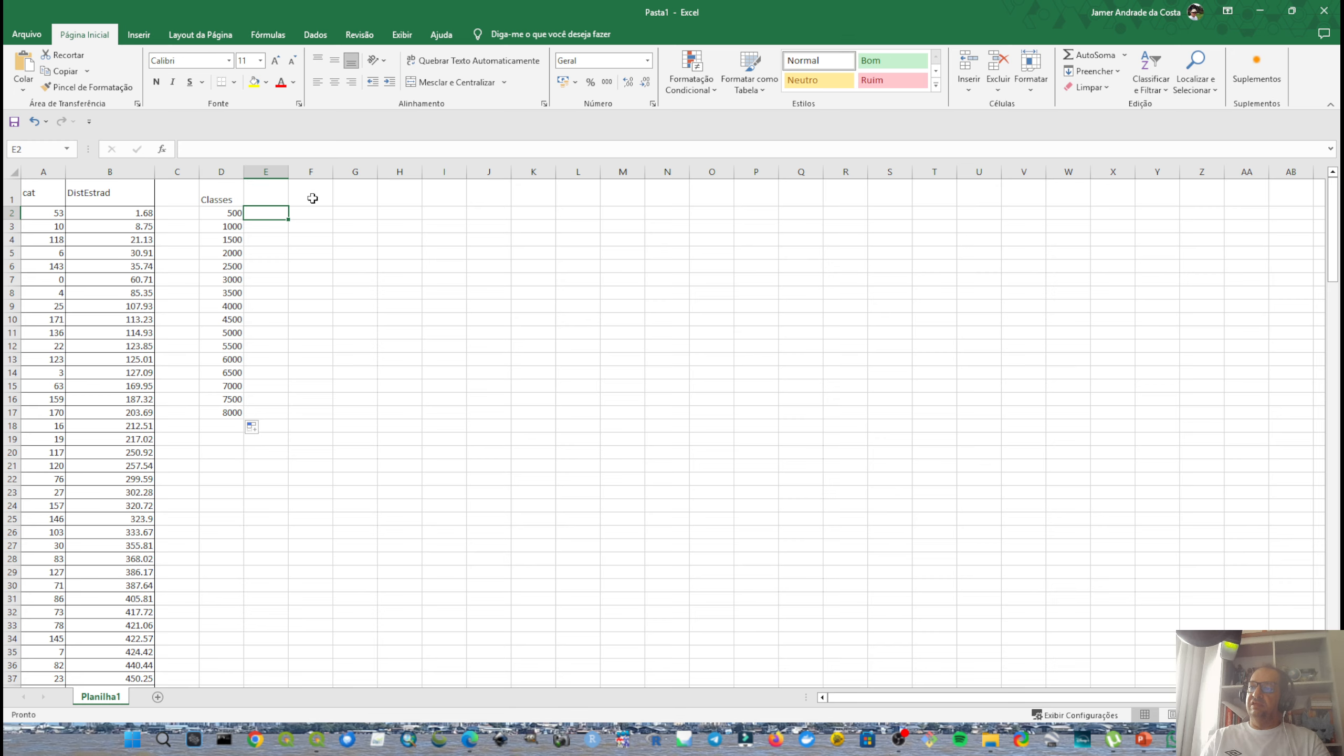
key("Left")
key("Left")
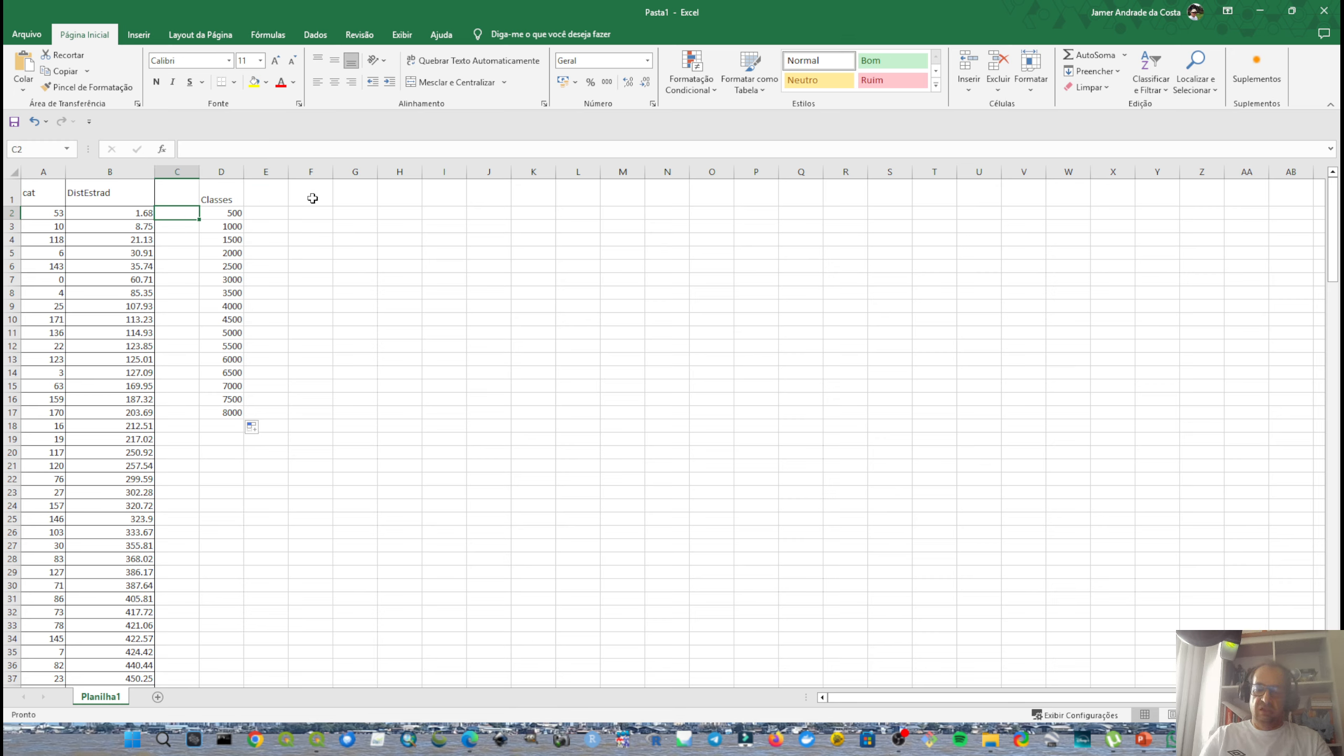
type("0-500")
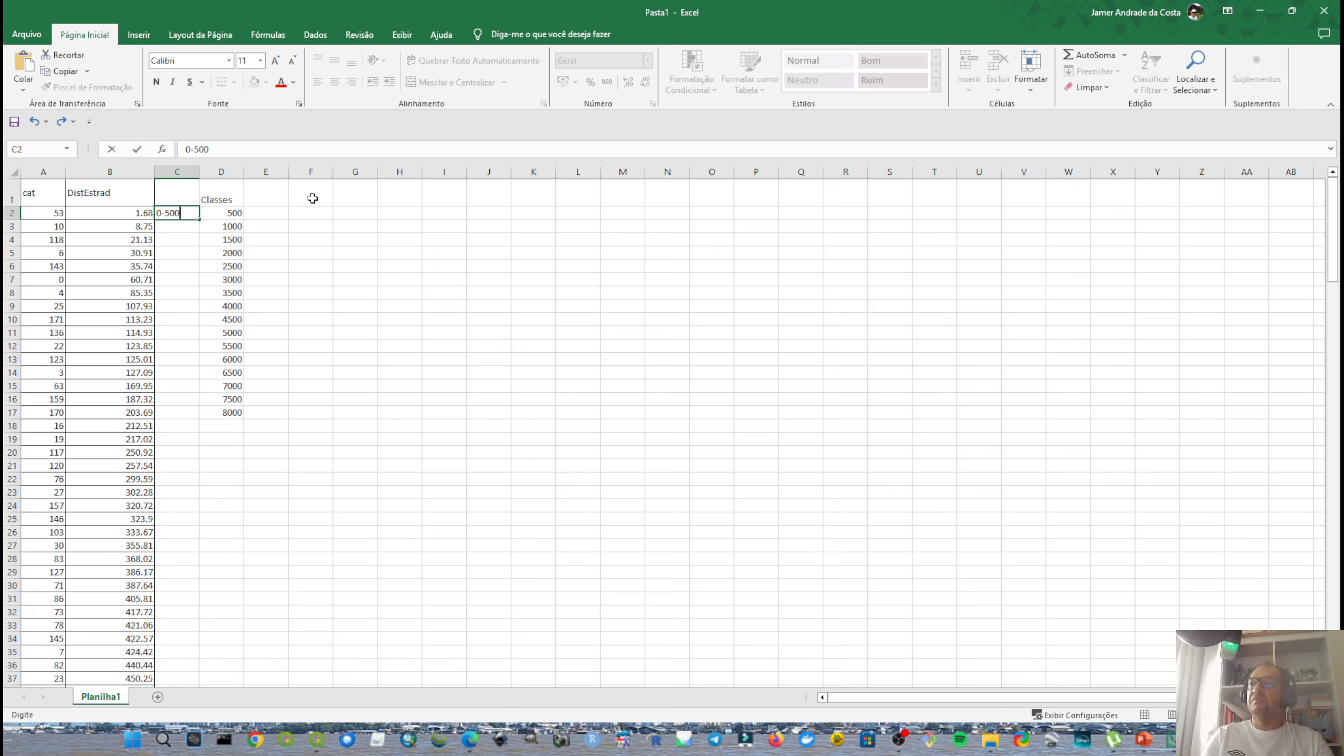
key("Return")
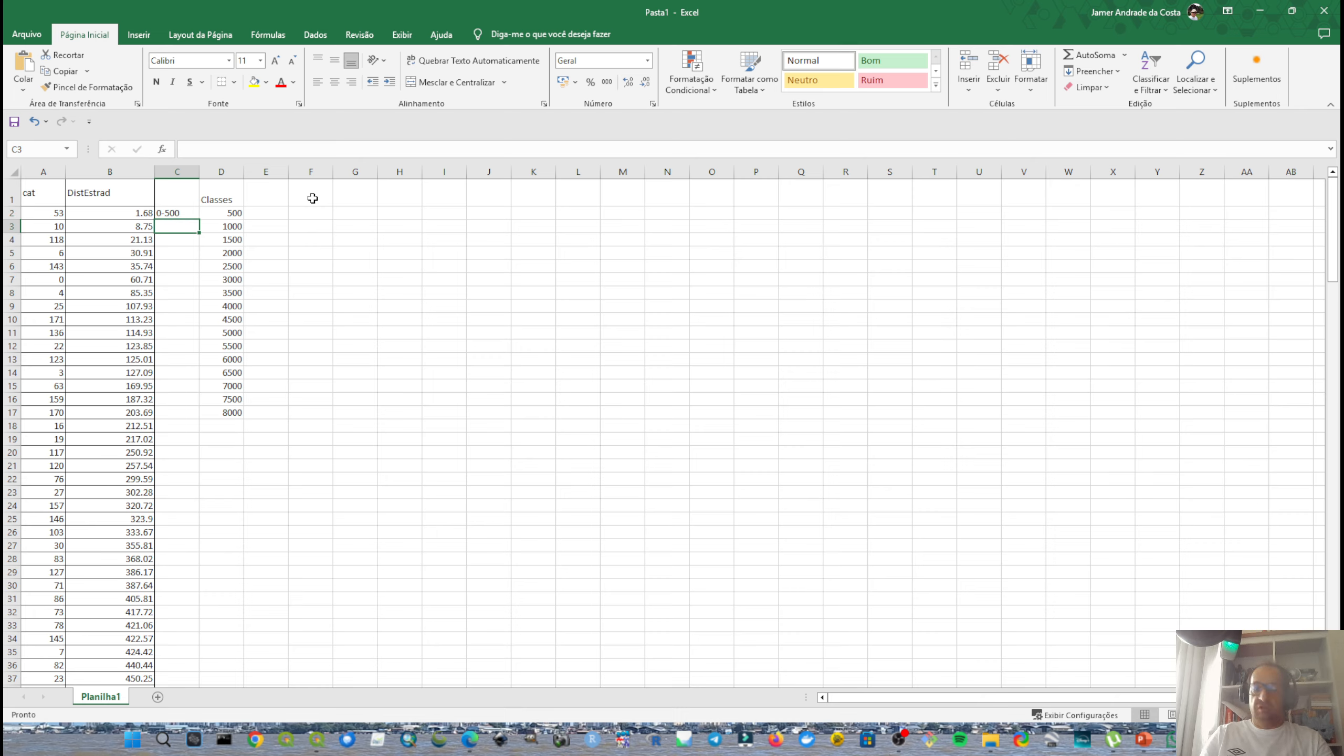
type("500")
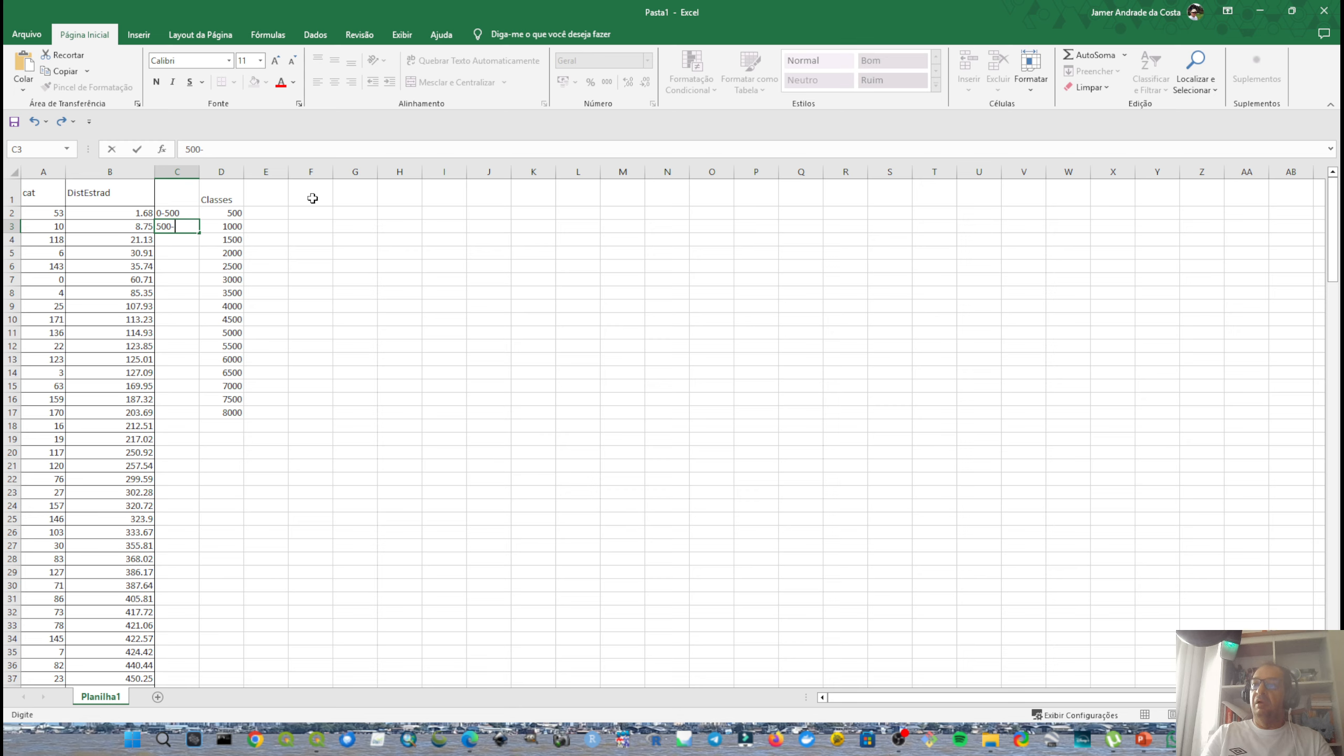
type("-2")
key("BackSpace")
type("10000")
key("BackSpace")
key("Return")
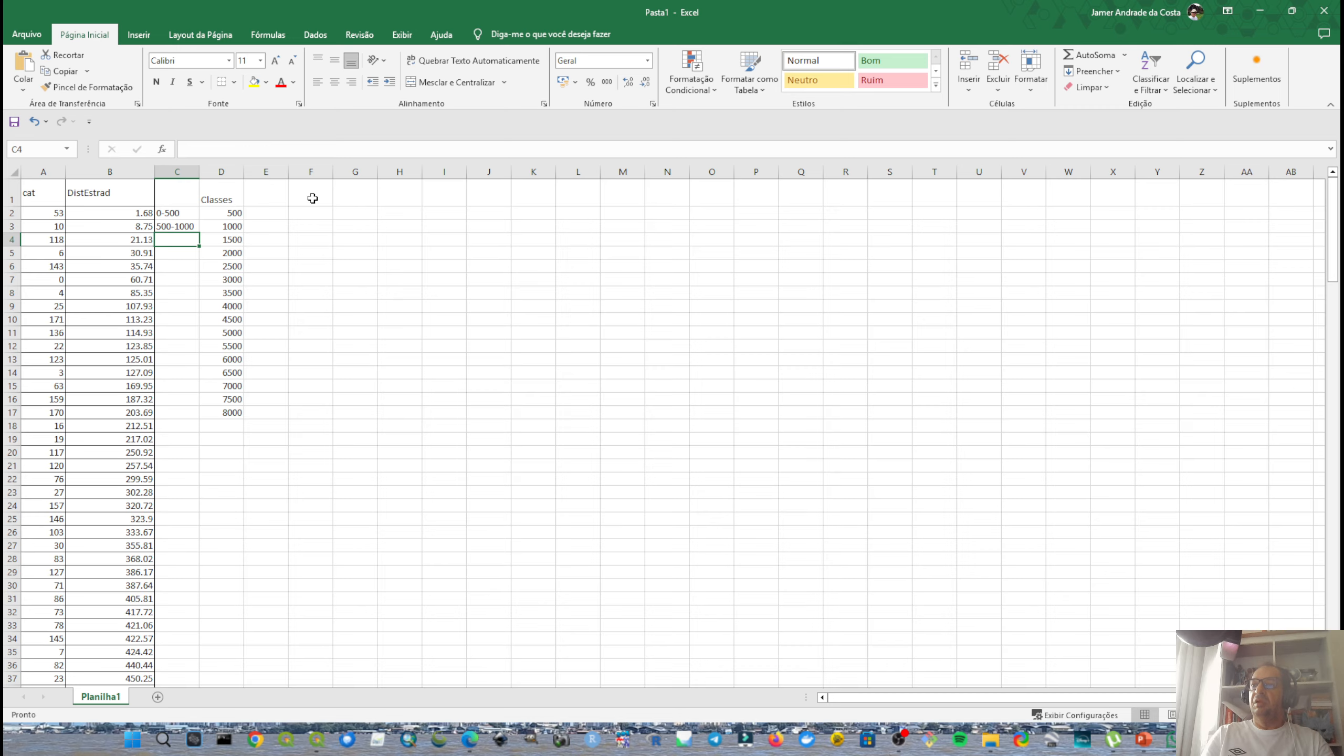
Enter the range labels 1000-1500 in C4 and 7500-8000 in C17, and widen column C to fit them.
type("1000-")
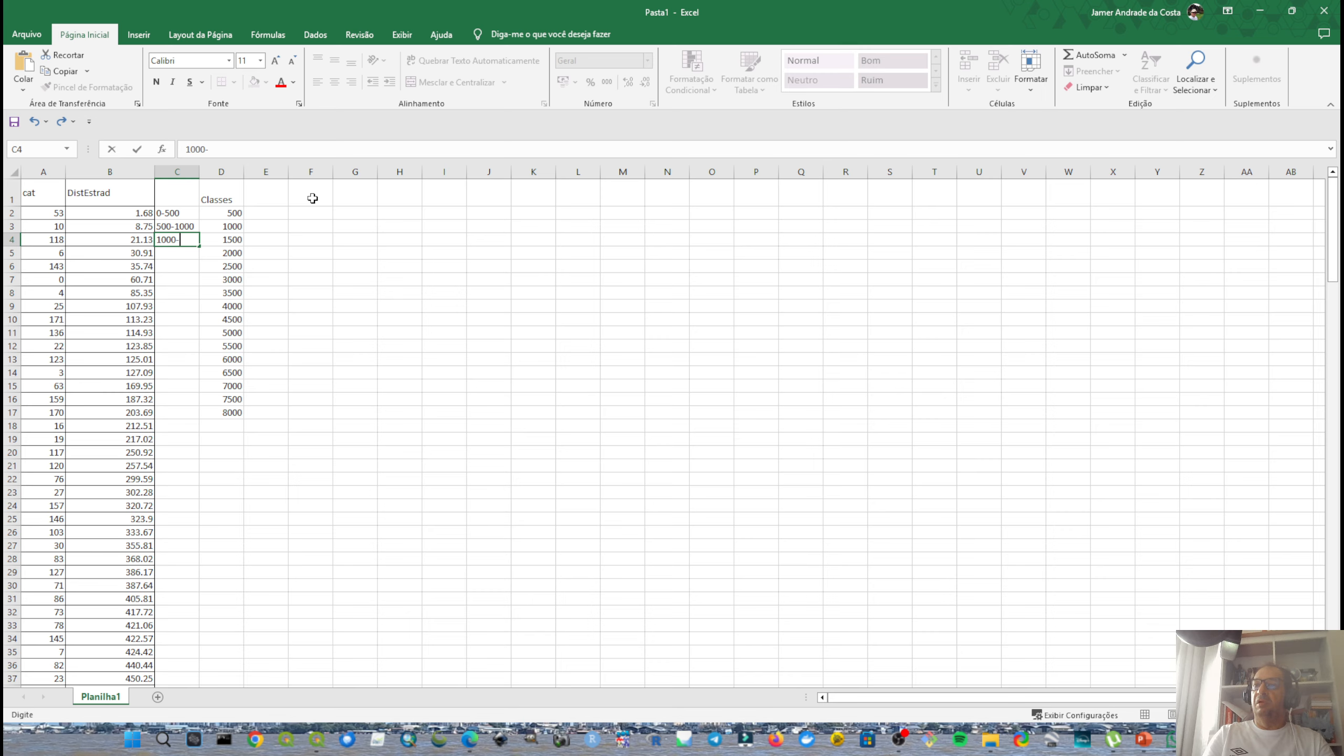
type("1500")
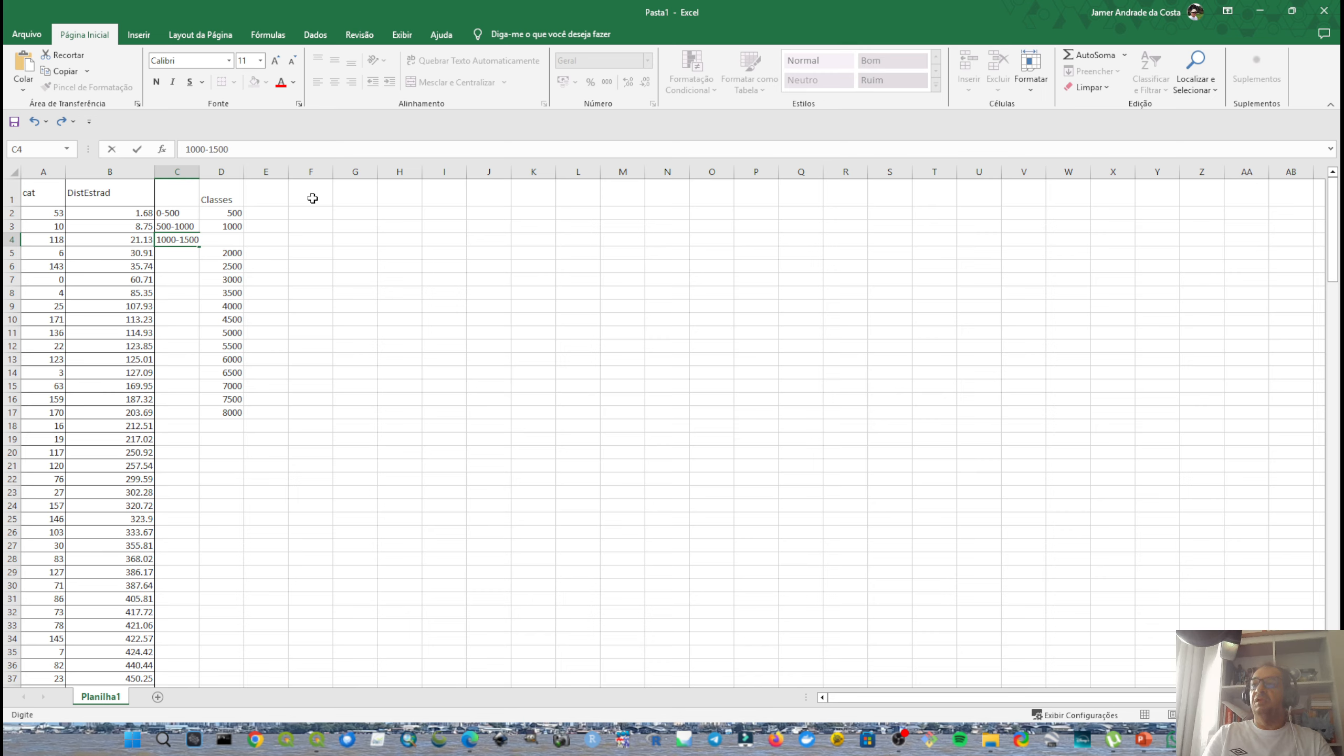
key("Return")
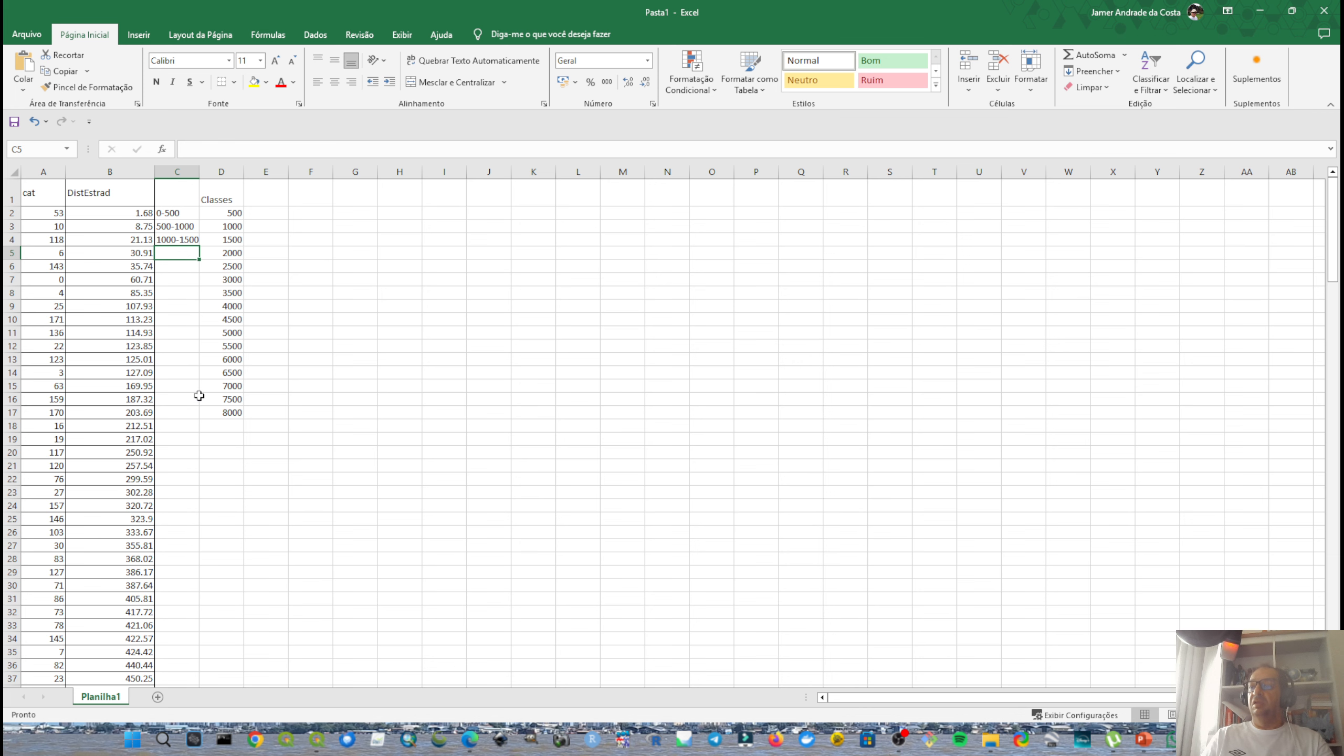
left_click(187, 413)
type("7500")
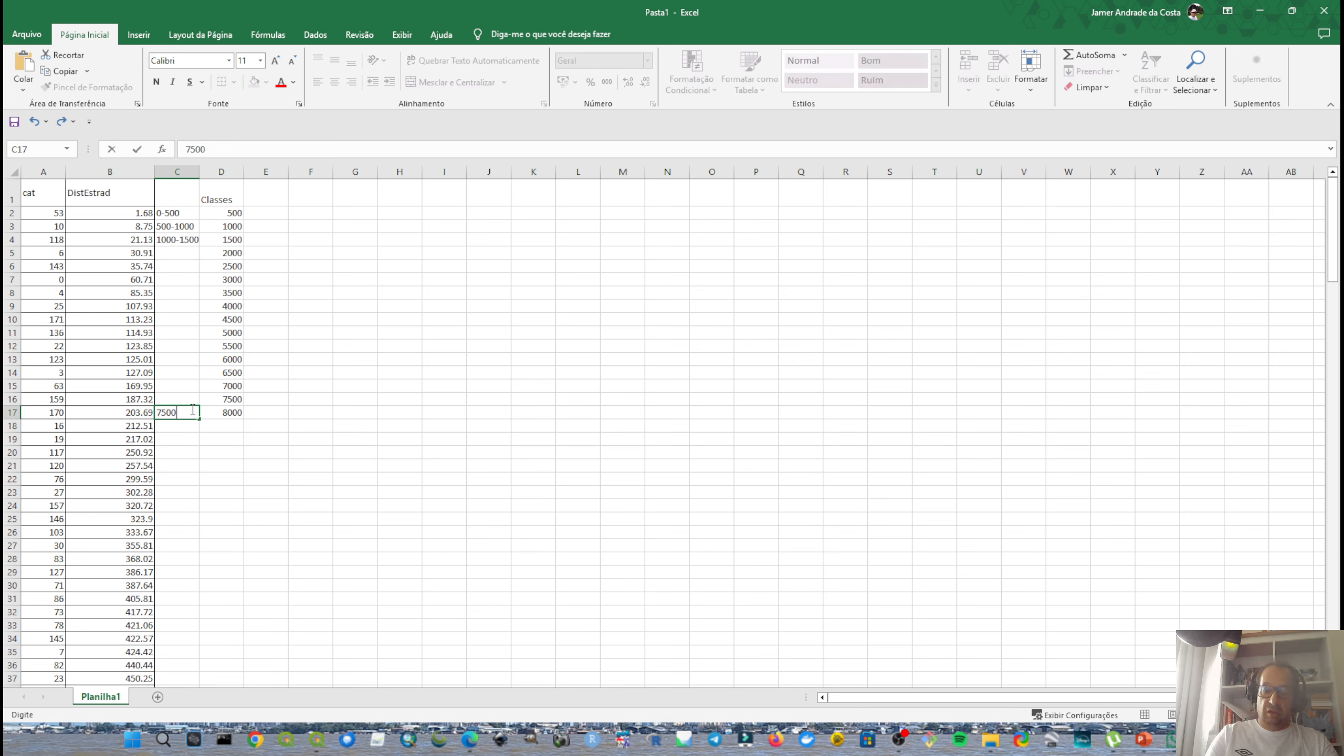
type("-8000")
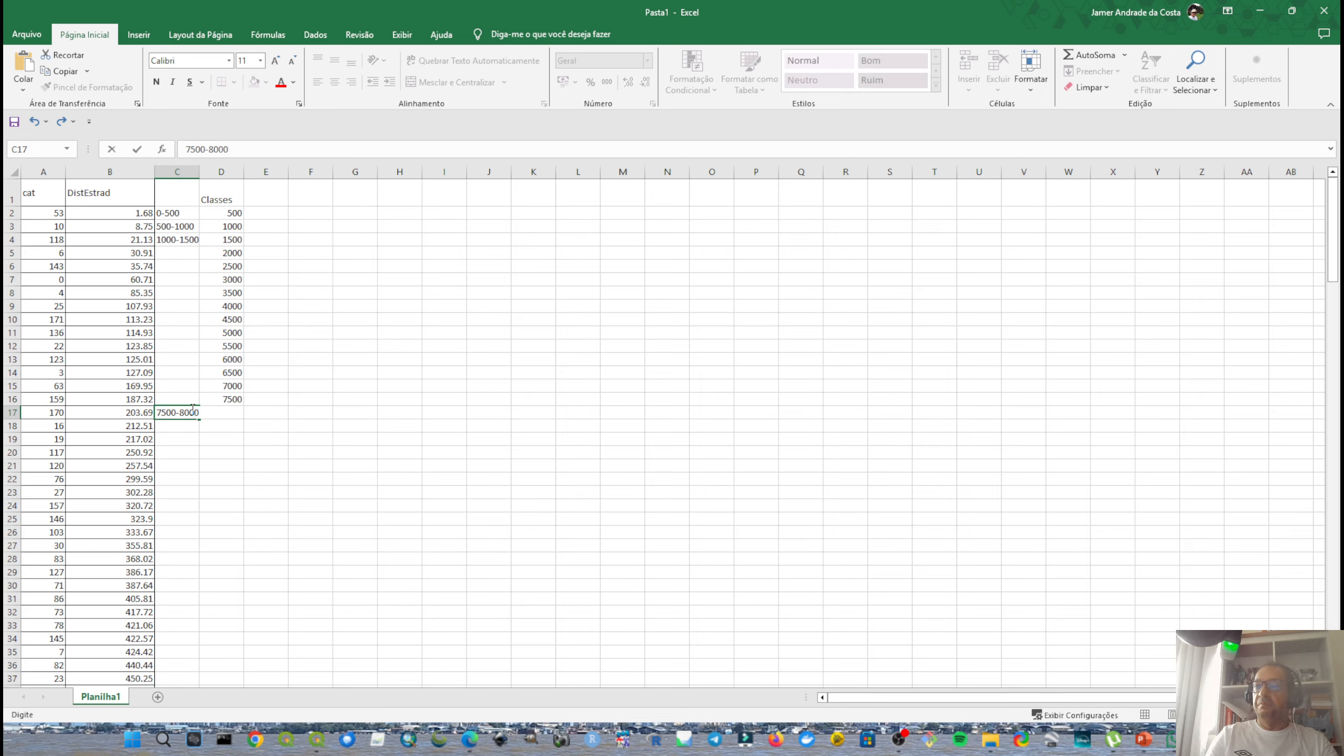
key("Return")
left_click_drag(198, 168, 209, 168)
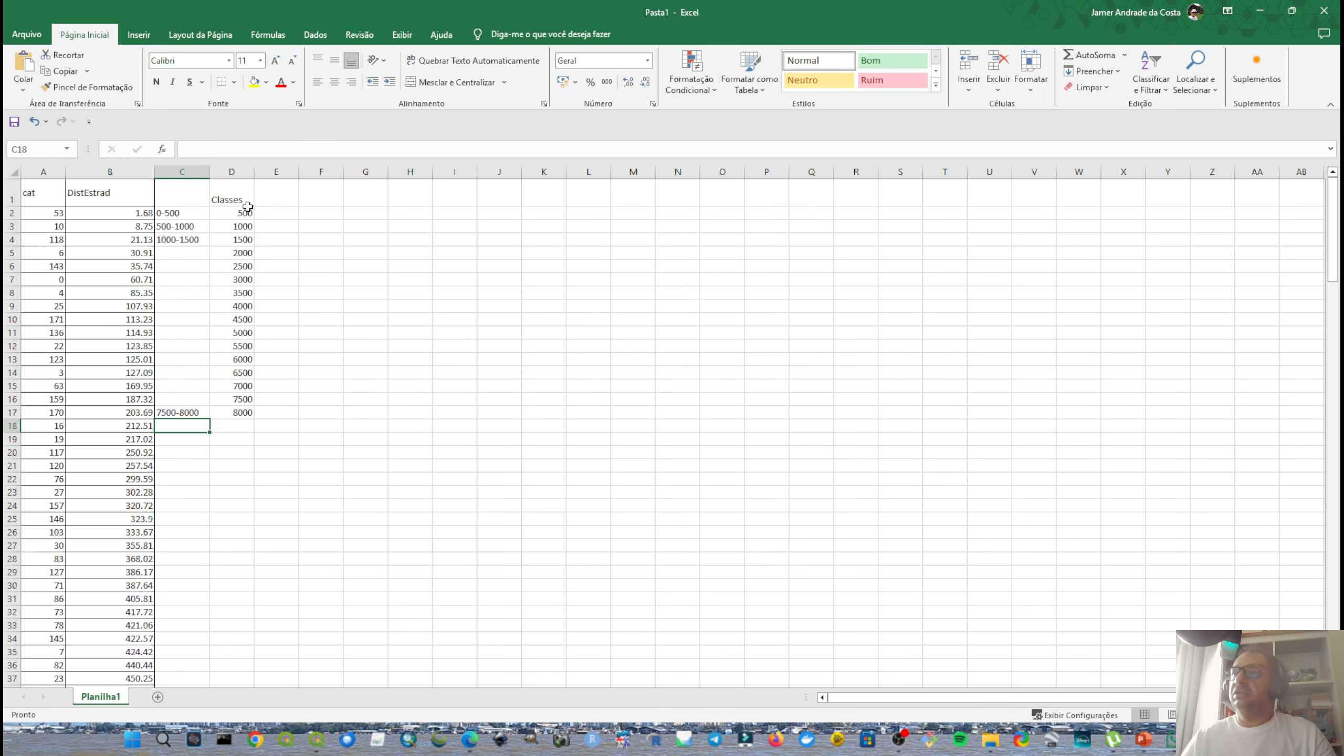
Search for the Frequência function and start inserting FREQÜÊNCIA in cell E2, keeping the distance and class columns uncovered.
left_click(276, 213)
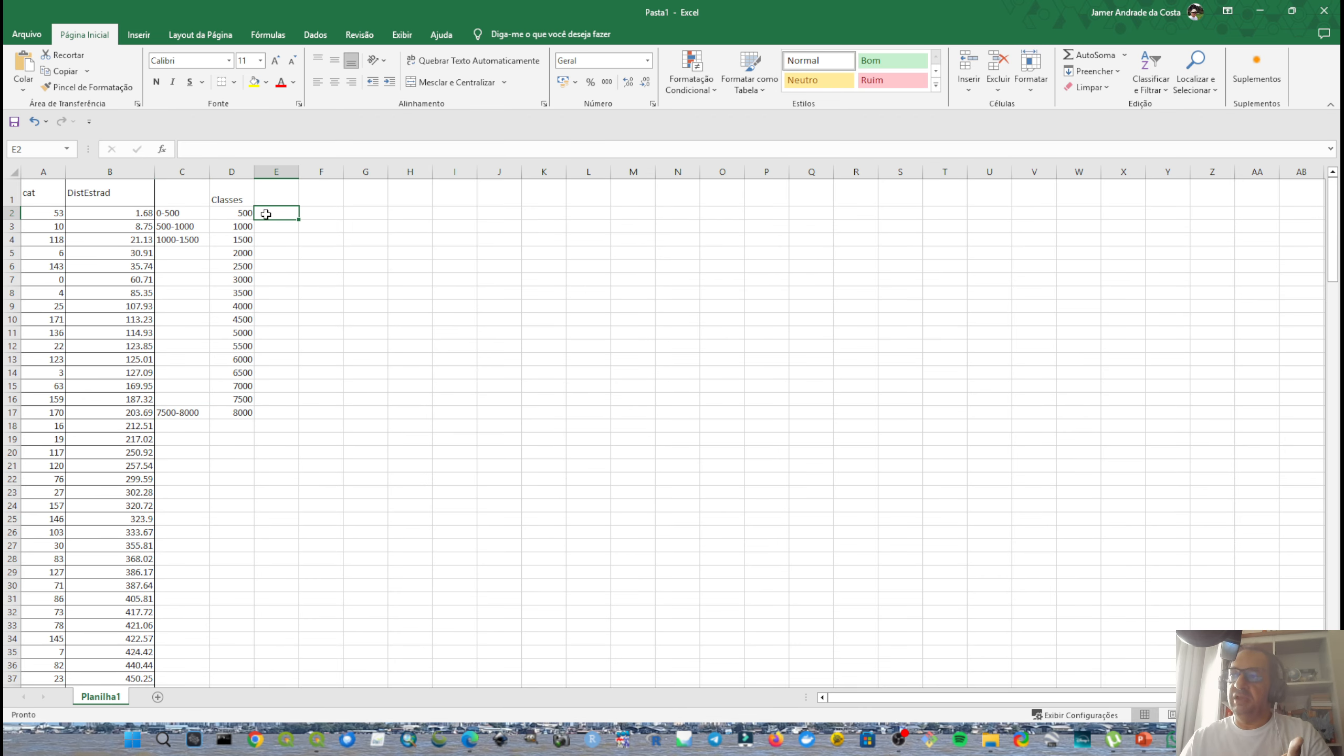
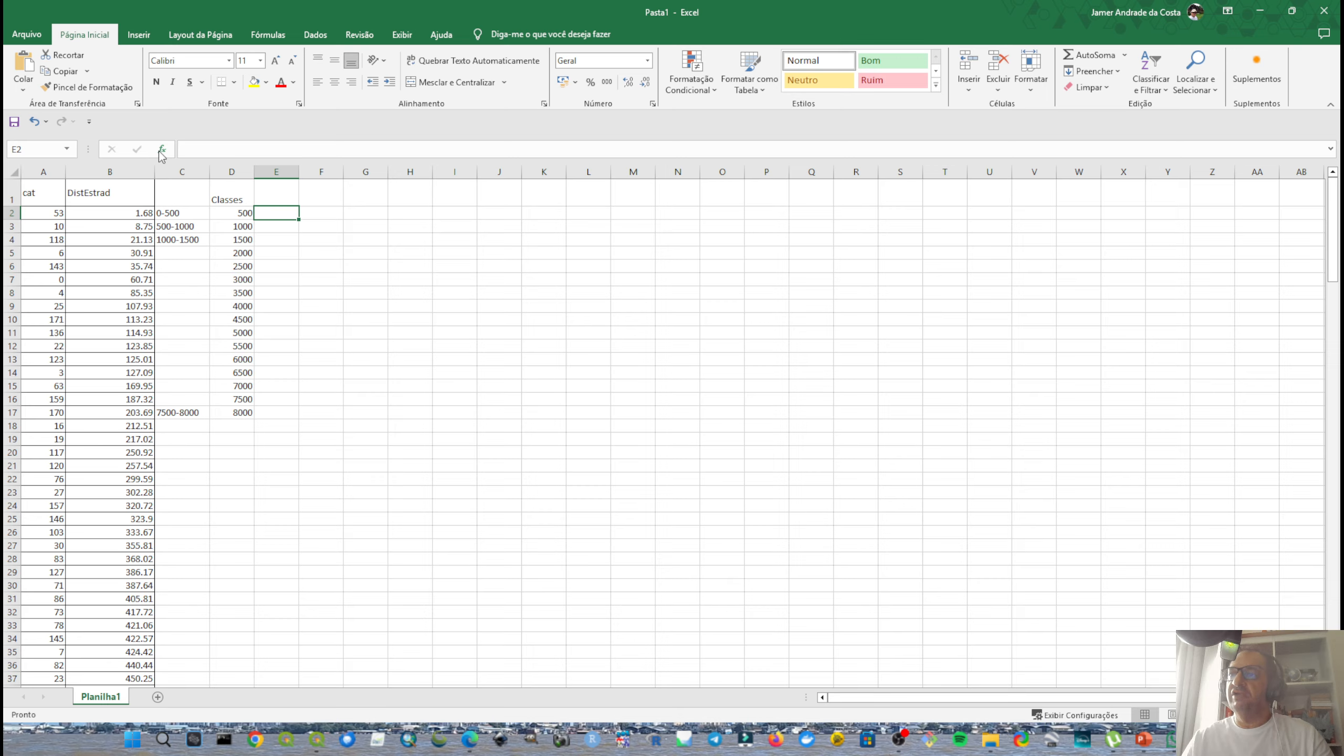
left_click(162, 150)
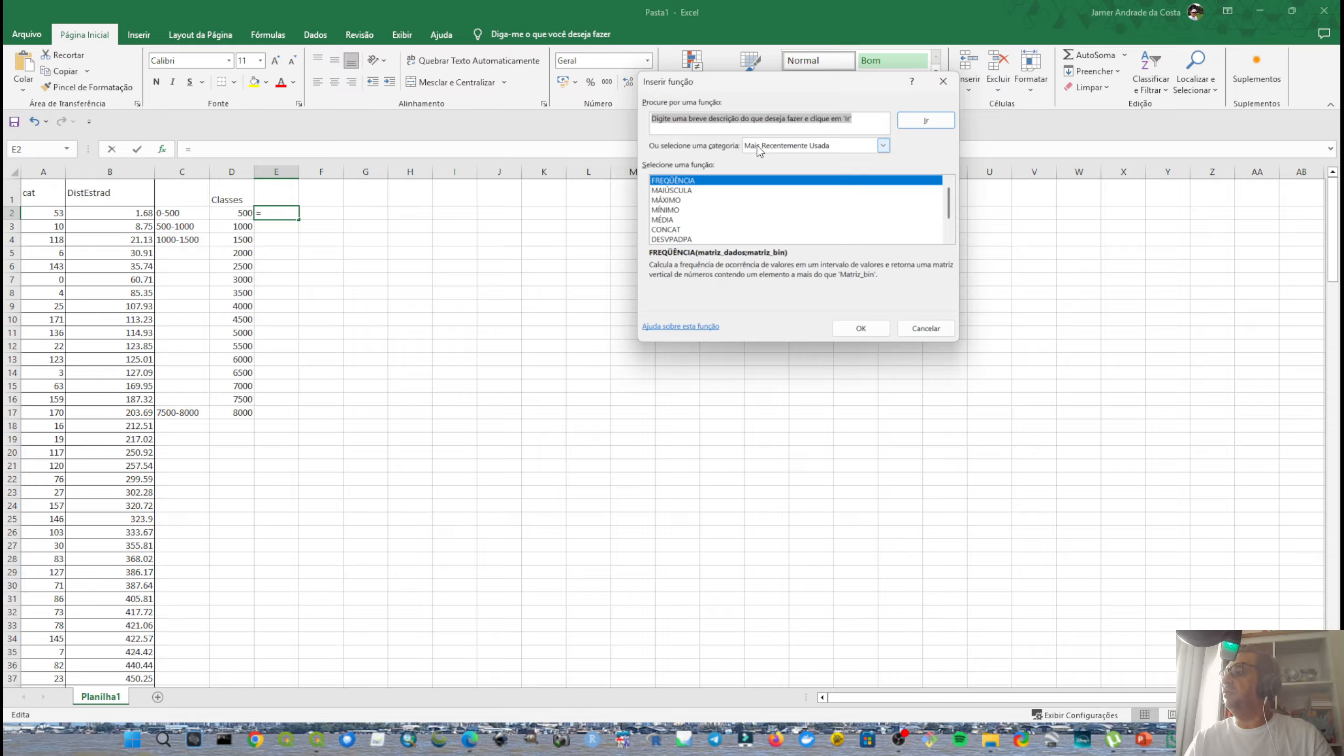
left_click(679, 123)
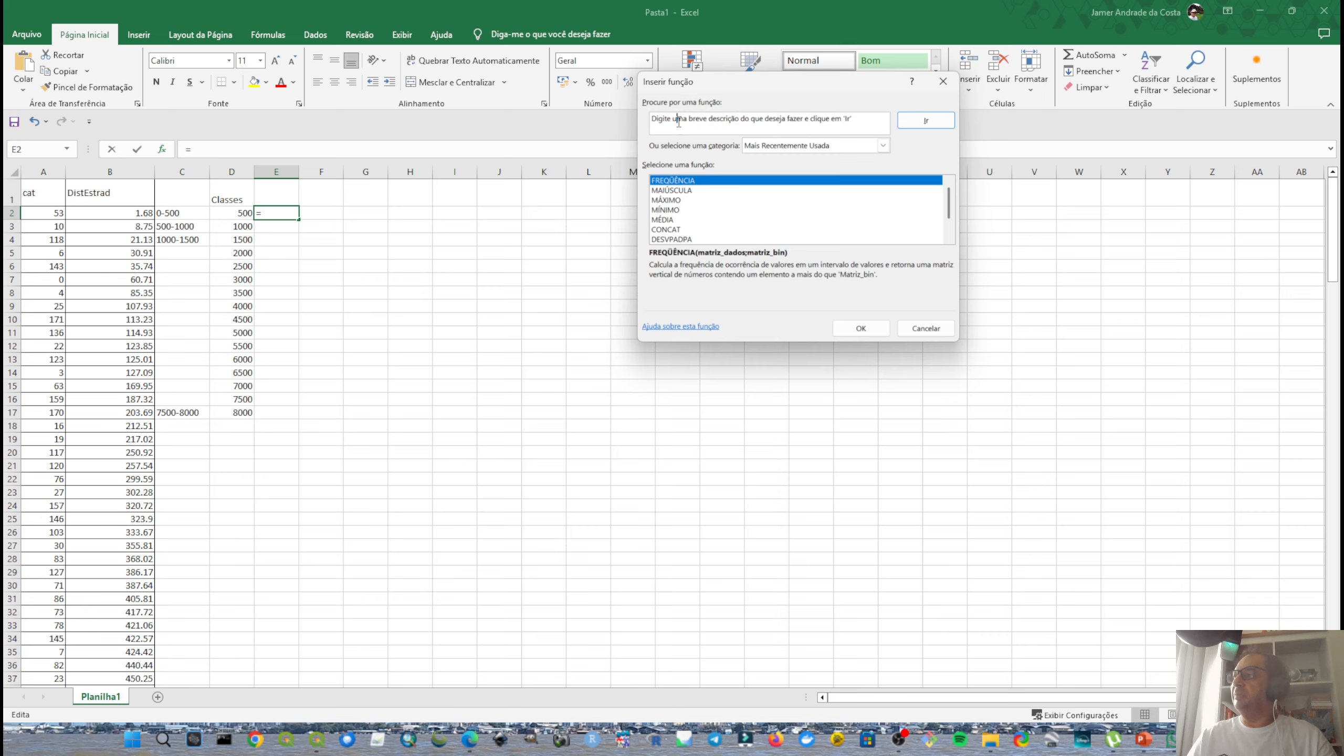
left_click_drag(859, 118, 604, 90)
type("Frequência")
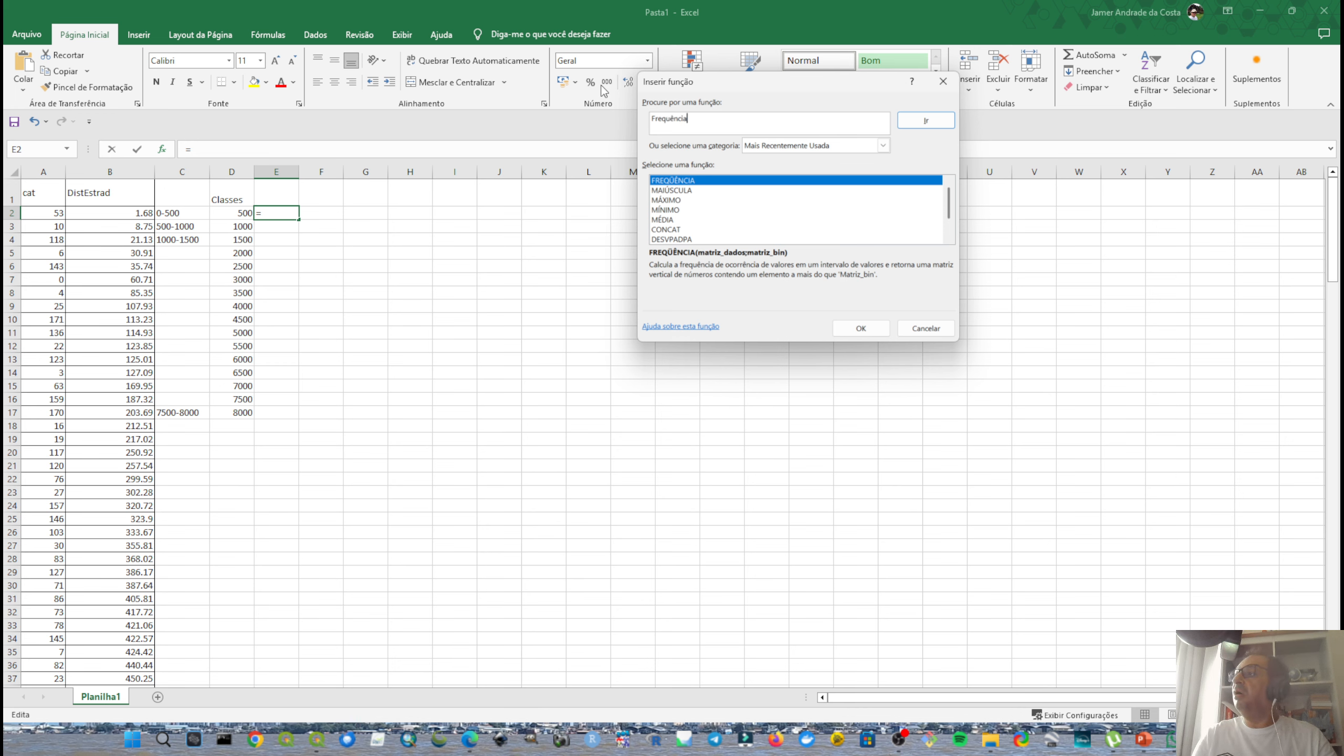
key("Return")
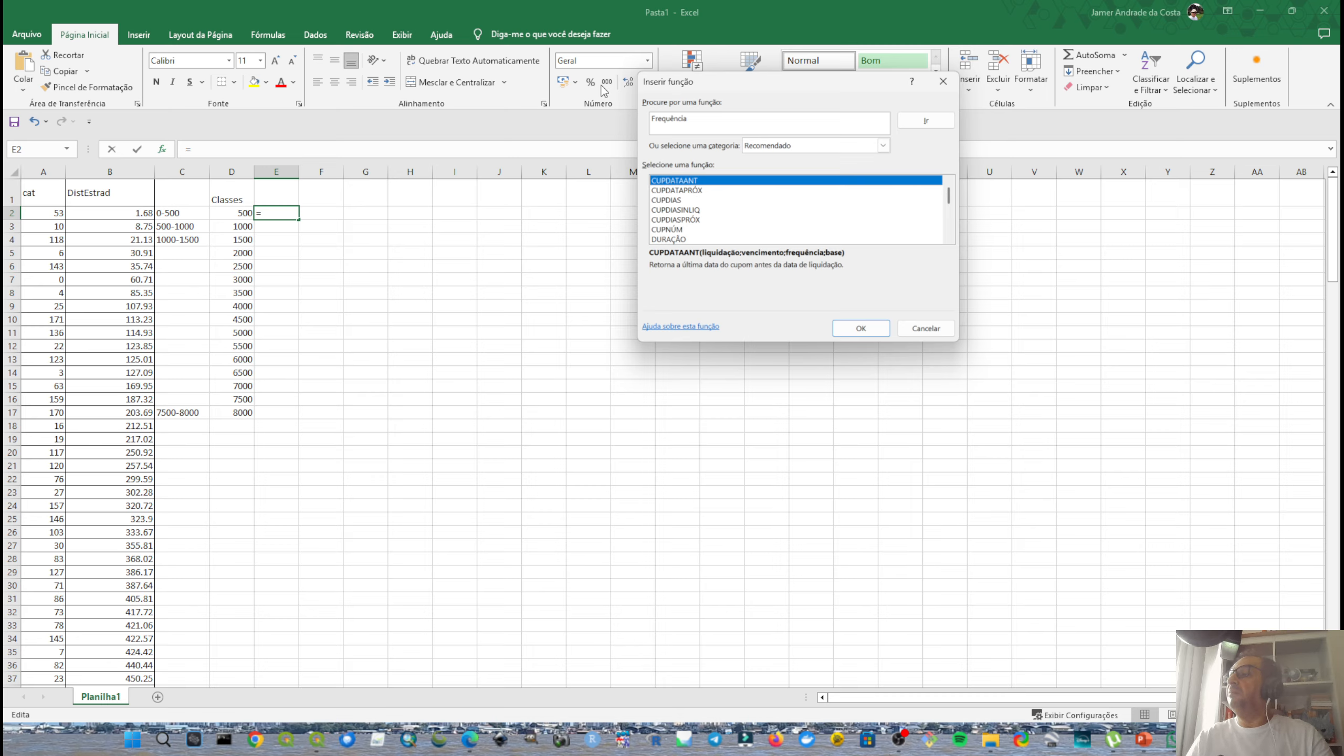
scroll(689, 187, "down", 2)
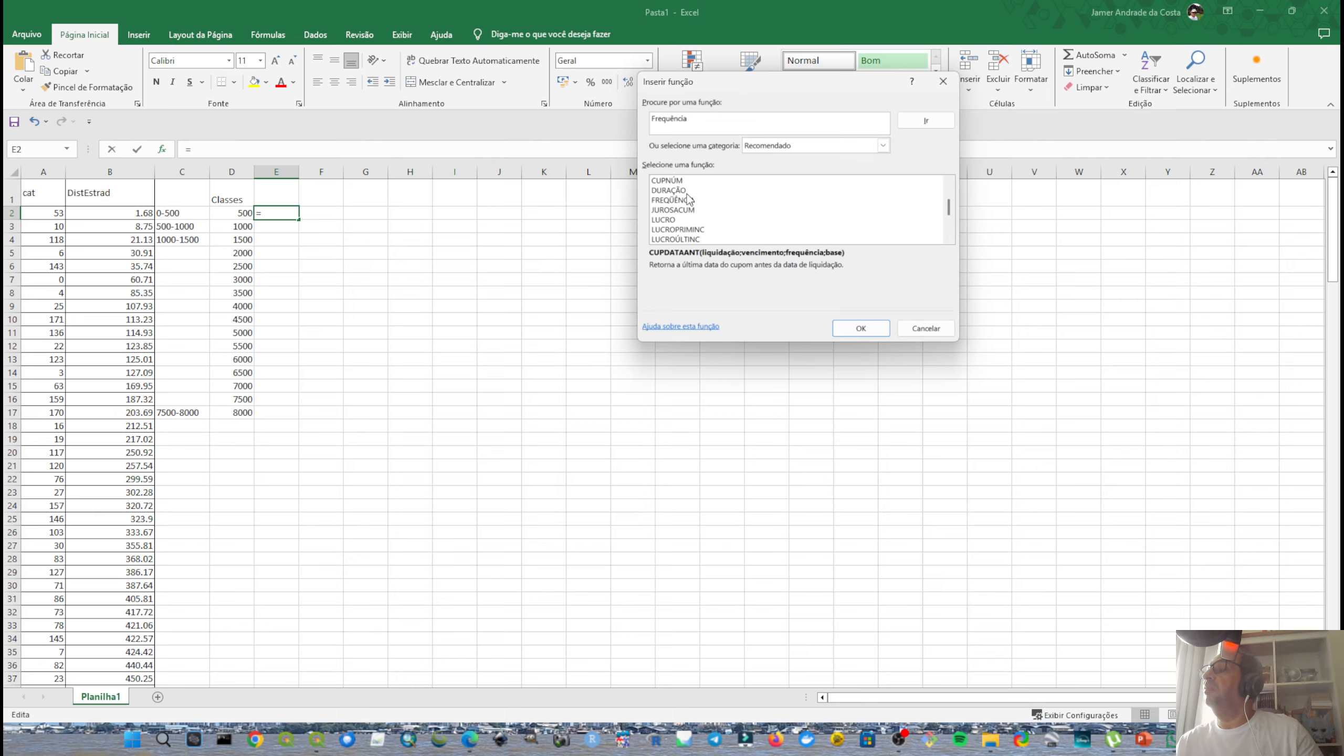
left_click(676, 201)
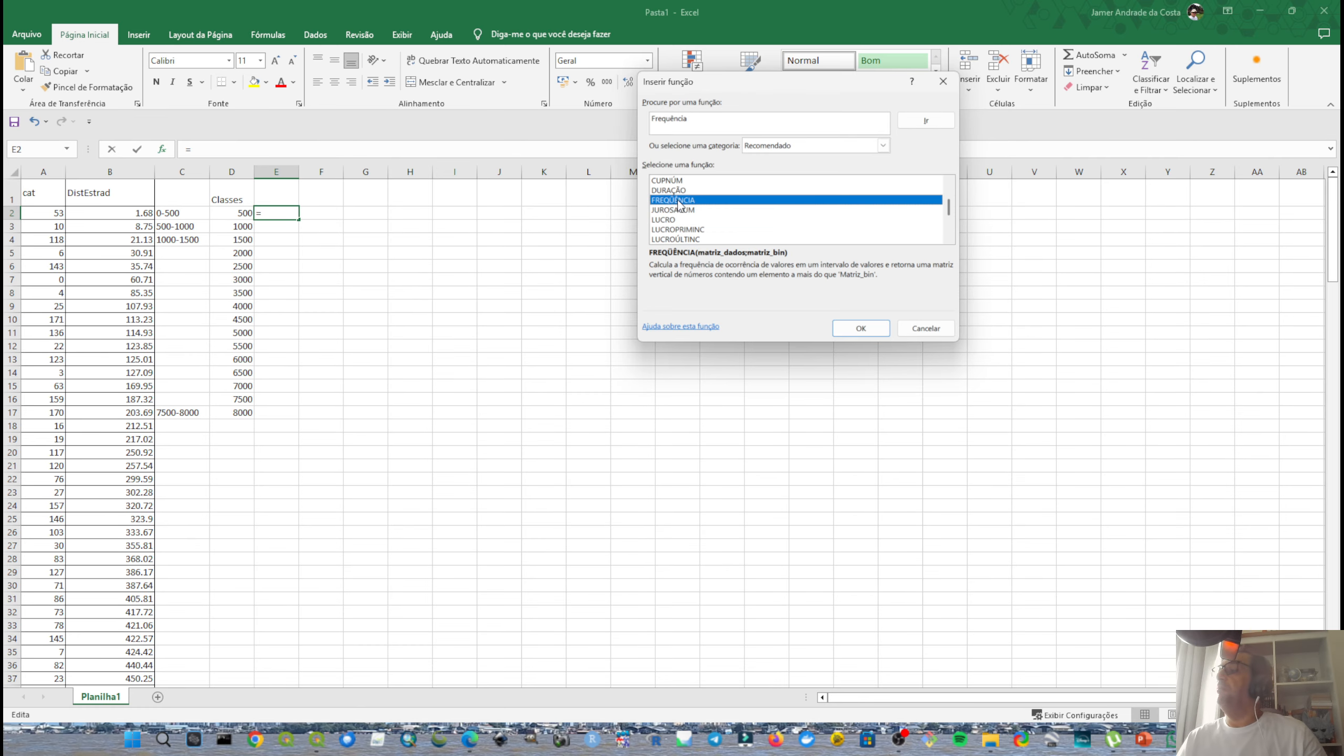
double_click(679, 204)
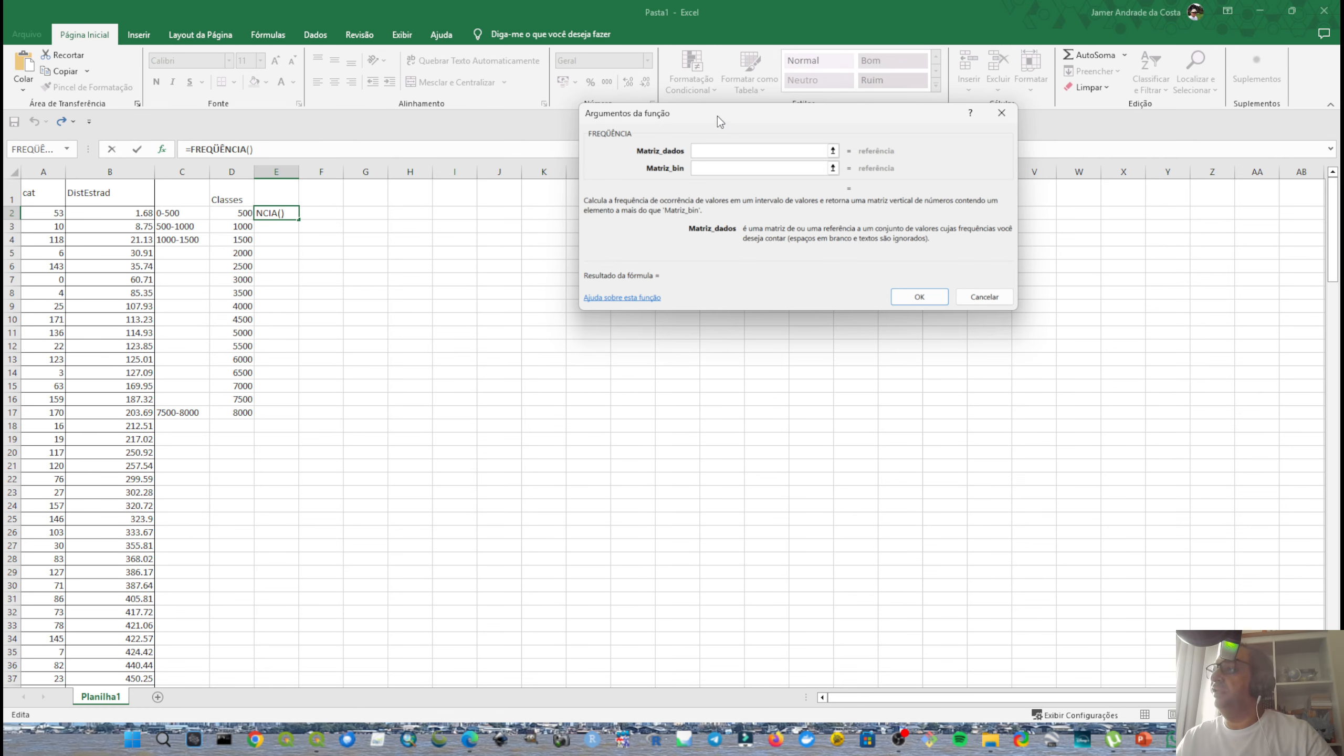
left_click_drag(717, 115, 541, 285)
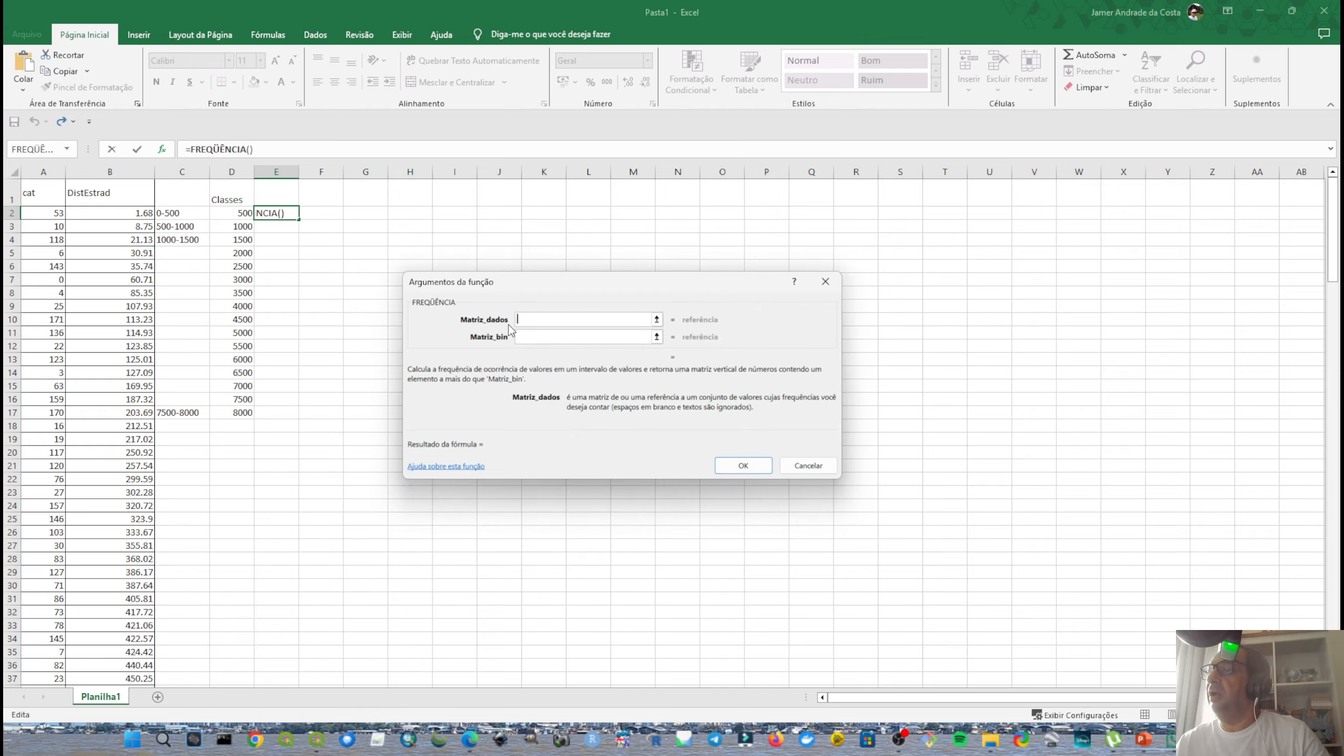
Try to complete the FREQÜÊNCIA formula in E2 with only the data array B2:B175.
left_click(117, 227)
left_click(122, 213)
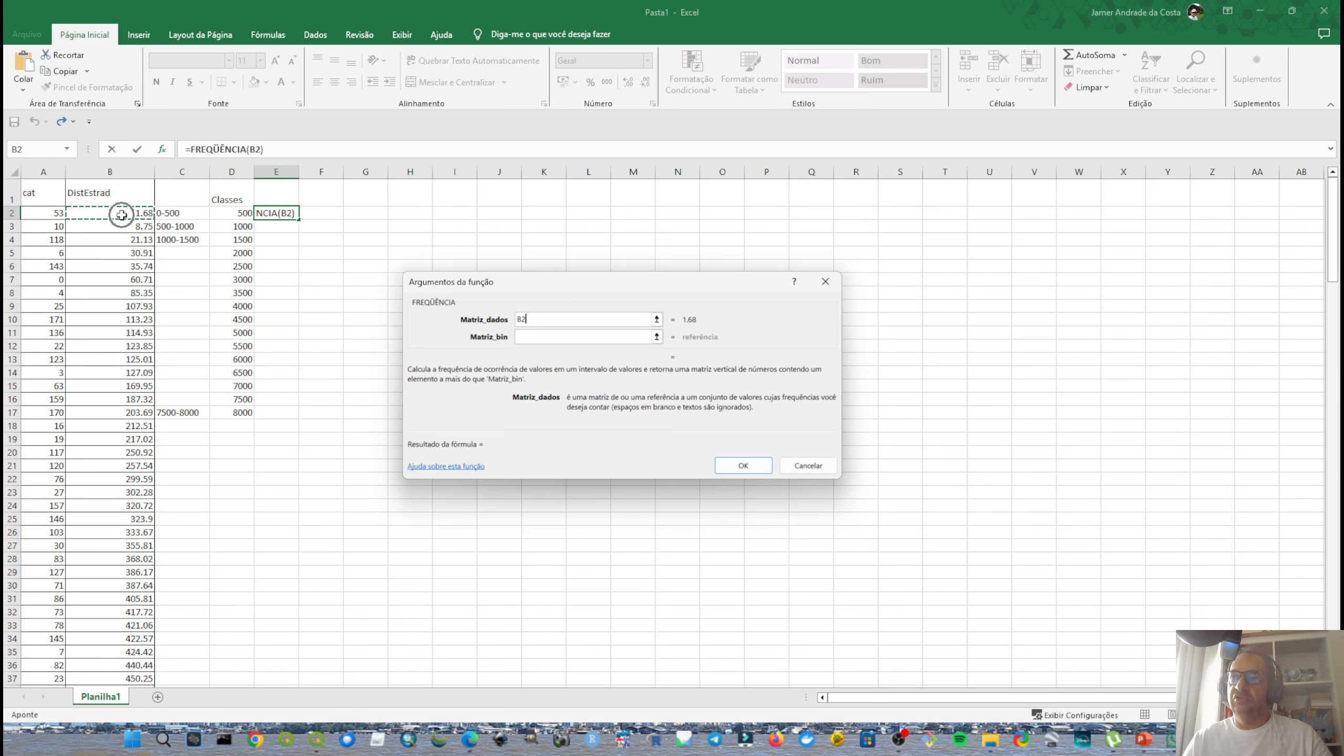
key("ctrl+shift+Down")
key("ctrl+shift+Down")
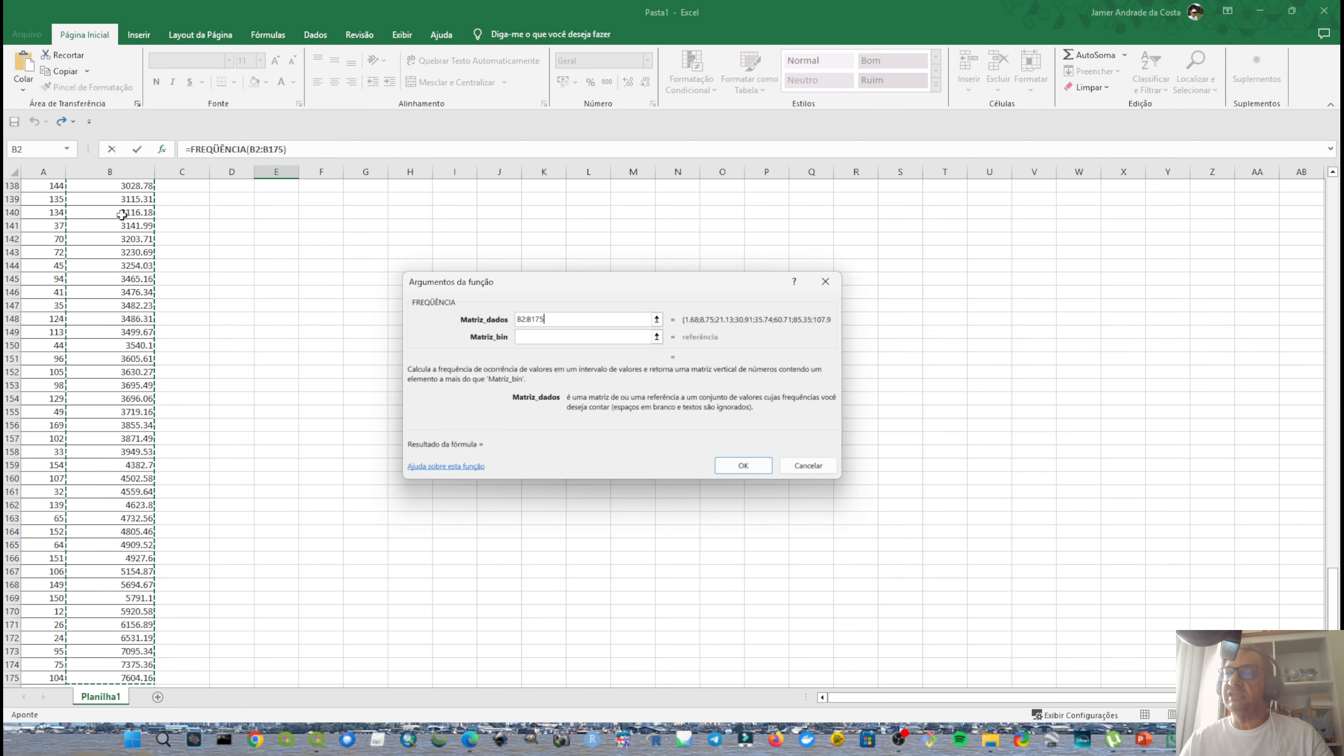
key("ctrl+shift+Up")
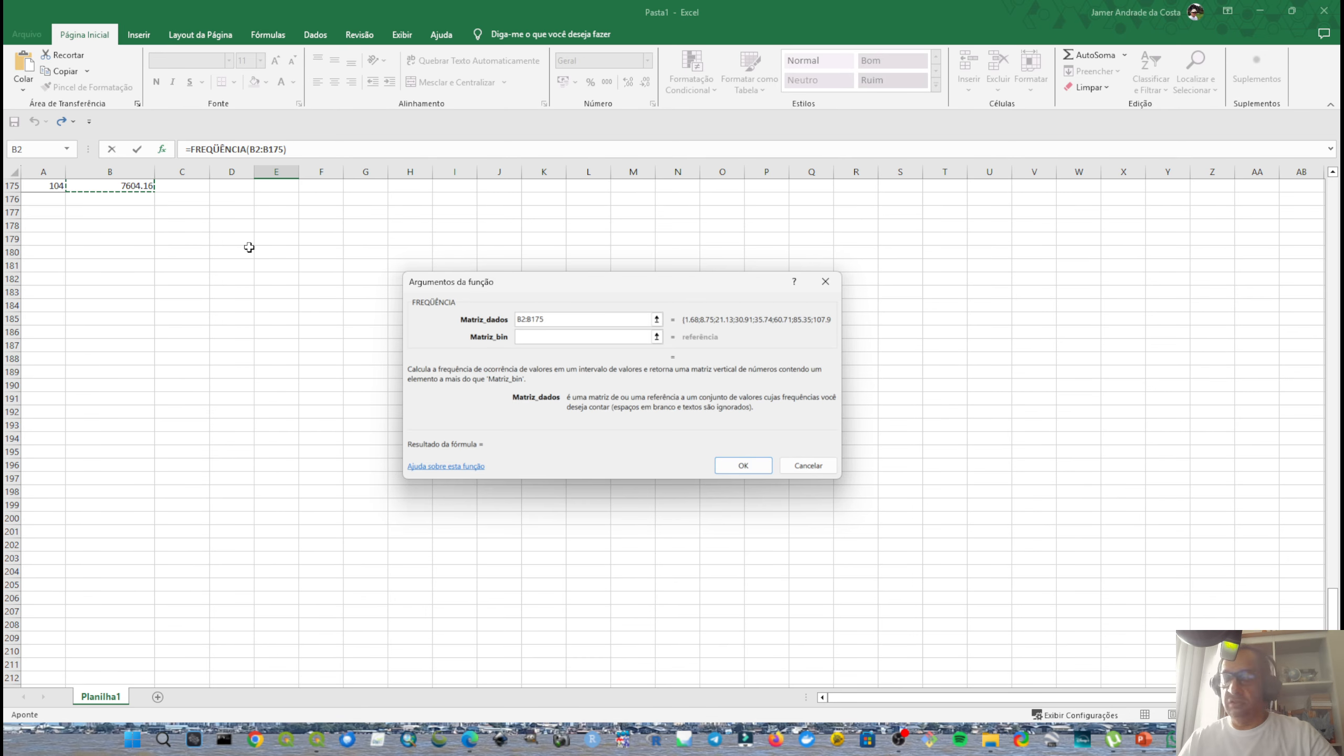
key("Return")
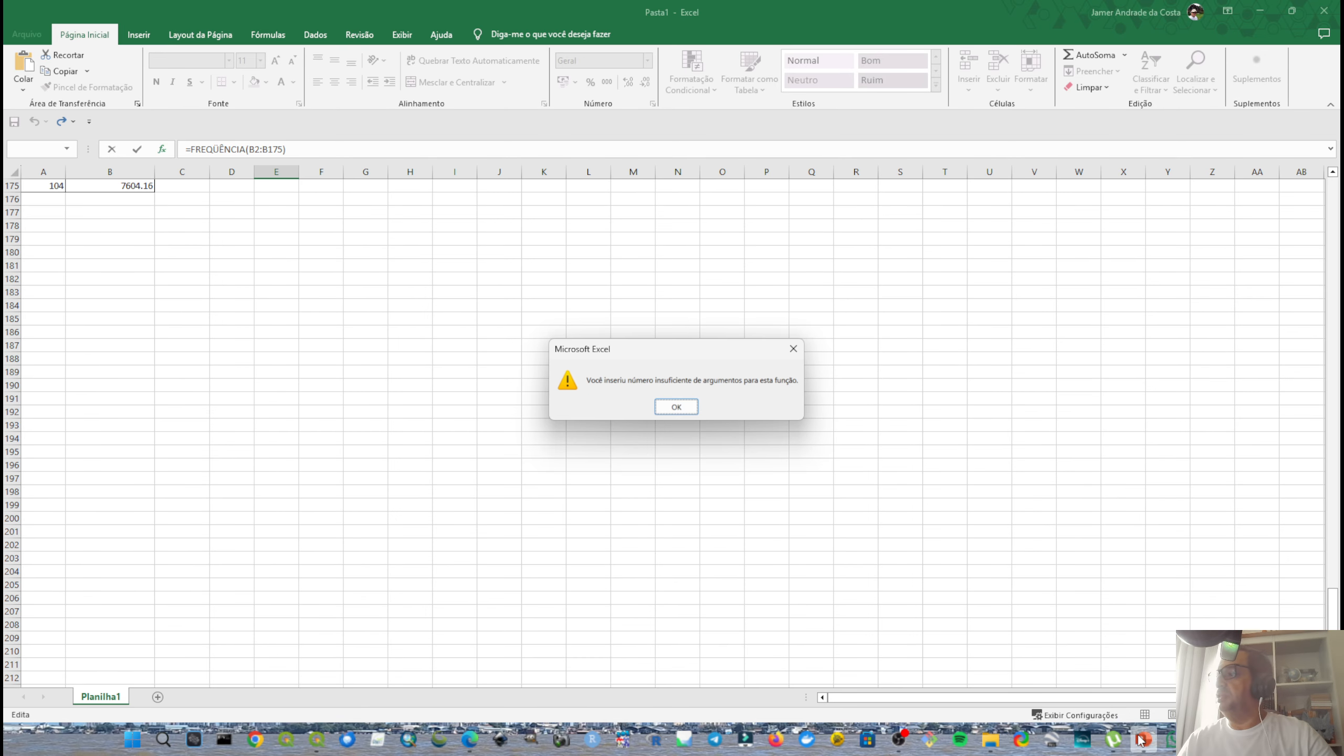
left_click(676, 406)
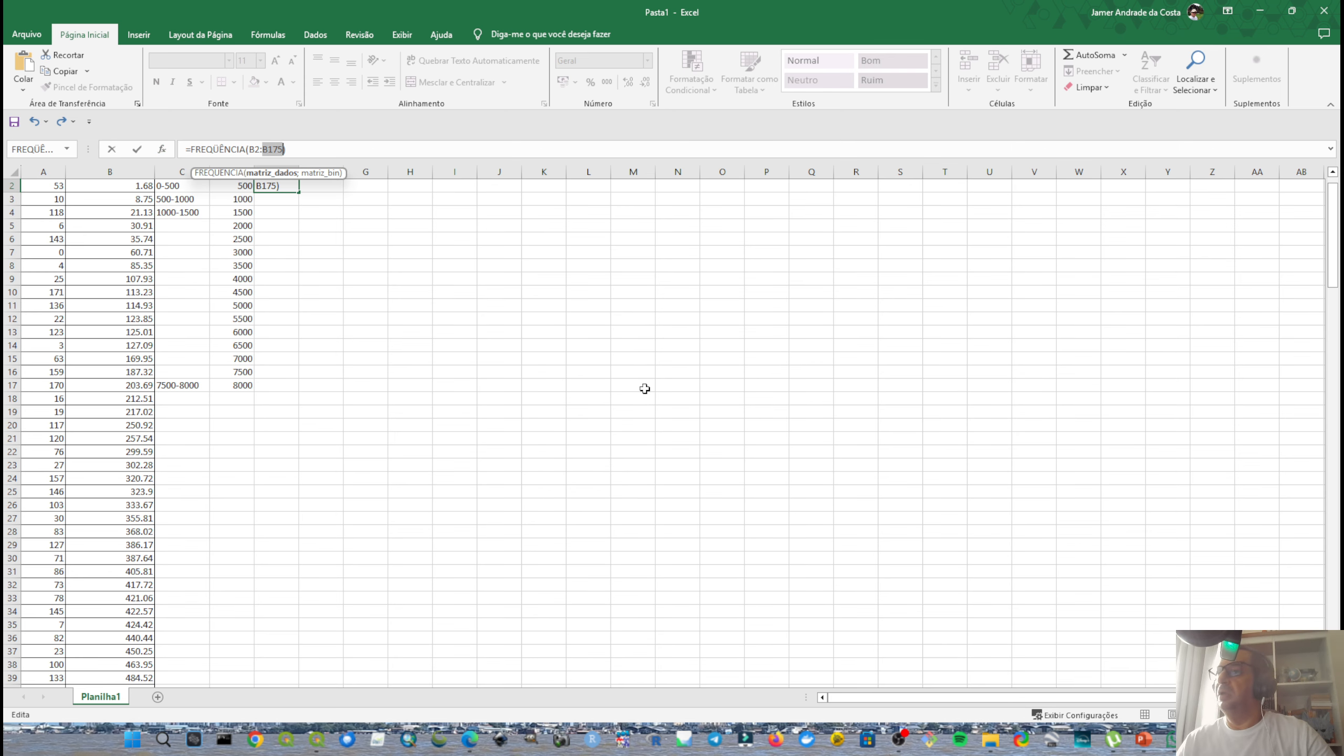
Reopen the arguments of the FREQÜÊNCIA formula in E2 and set the data array to the distances in B2:B175.
left_click(162, 149)
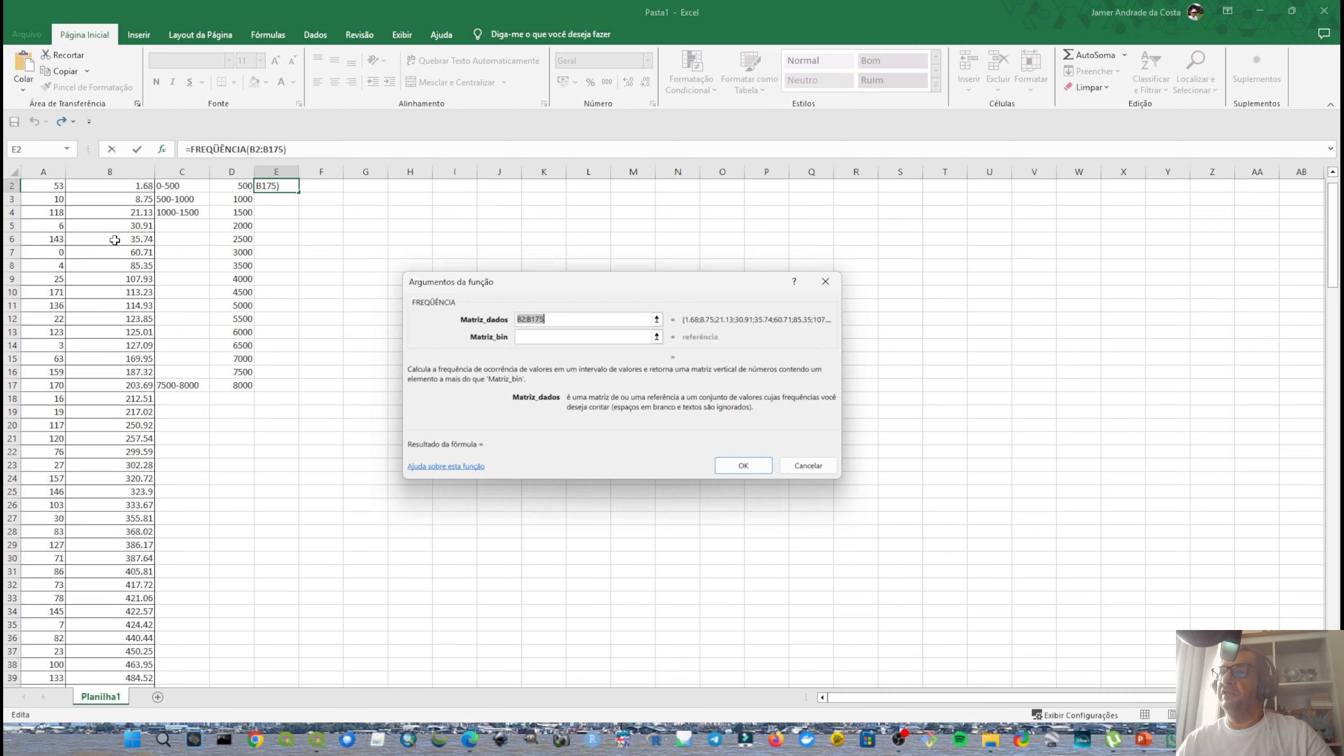
scroll(115, 240, "up", 1)
left_click(128, 214)
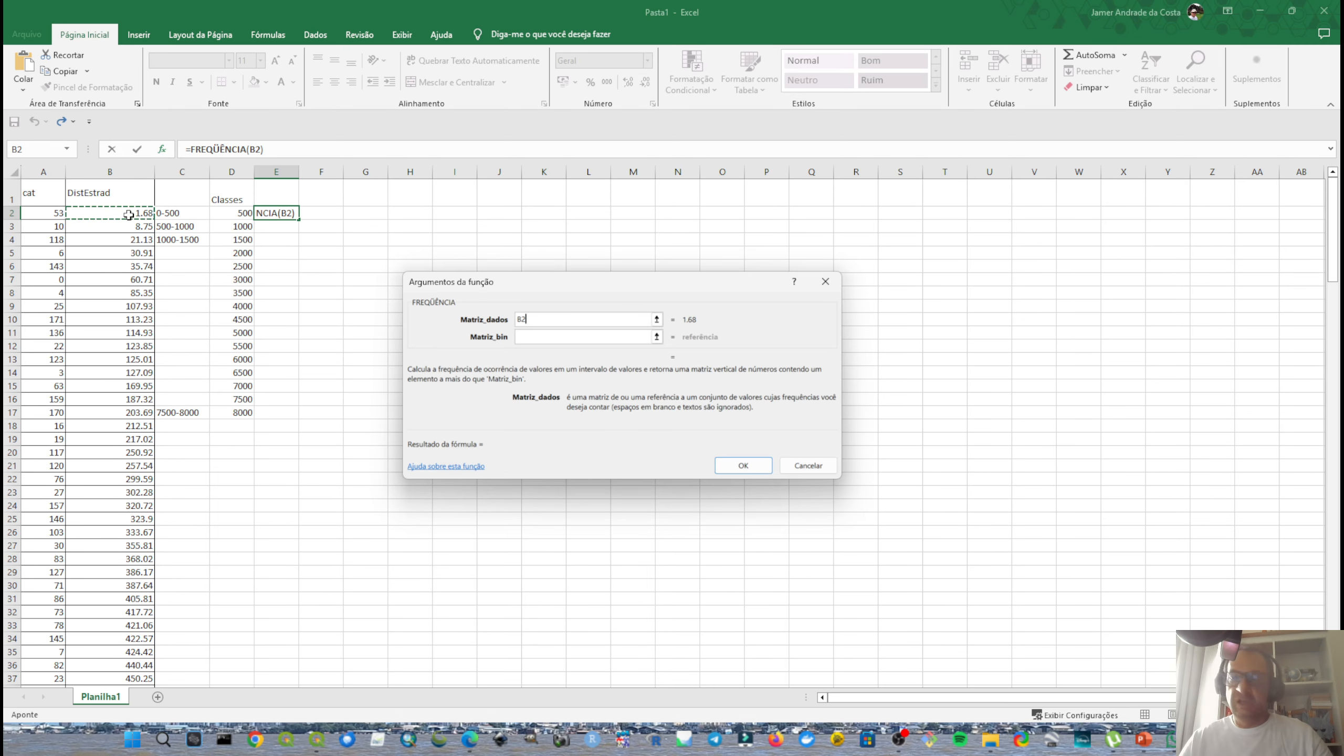
key("ctrl+shift+Down")
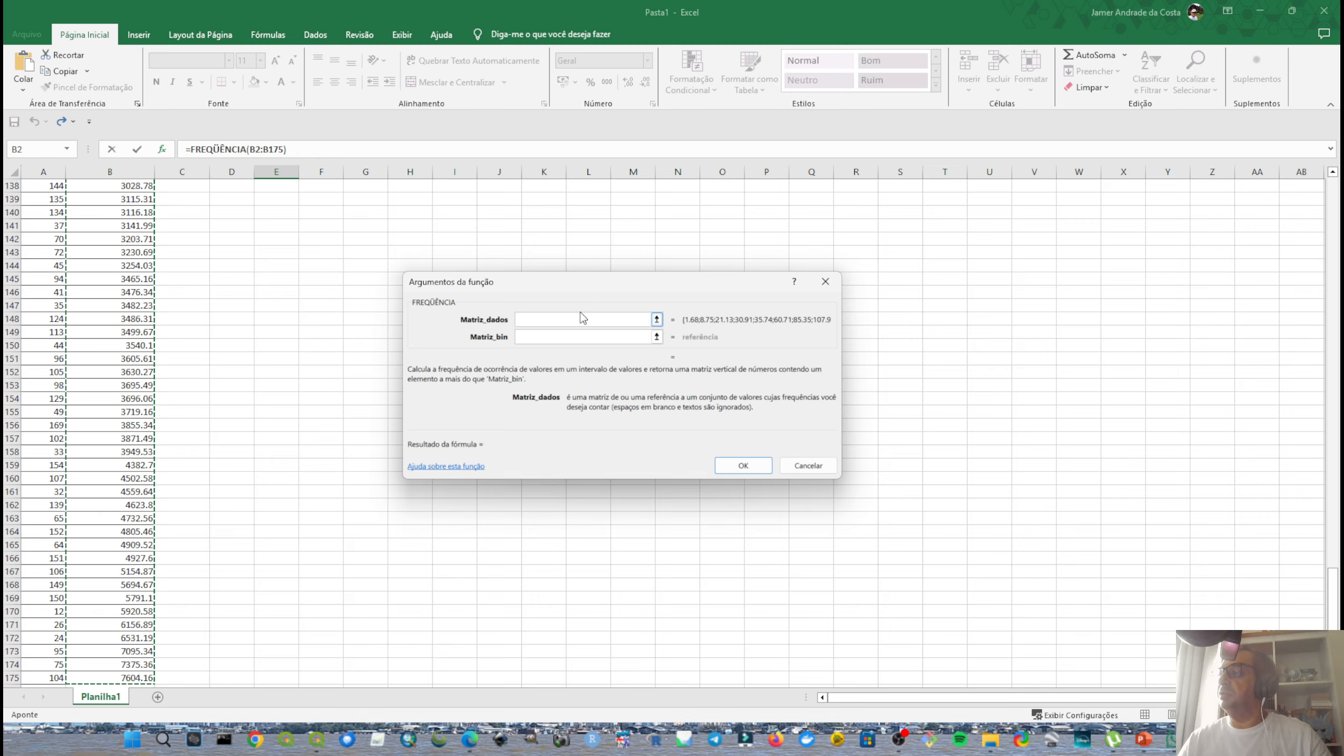
Set the bin array to the class limits in D2:D17 and complete the FREQÜÊNCIA formula.
left_click(541, 338)
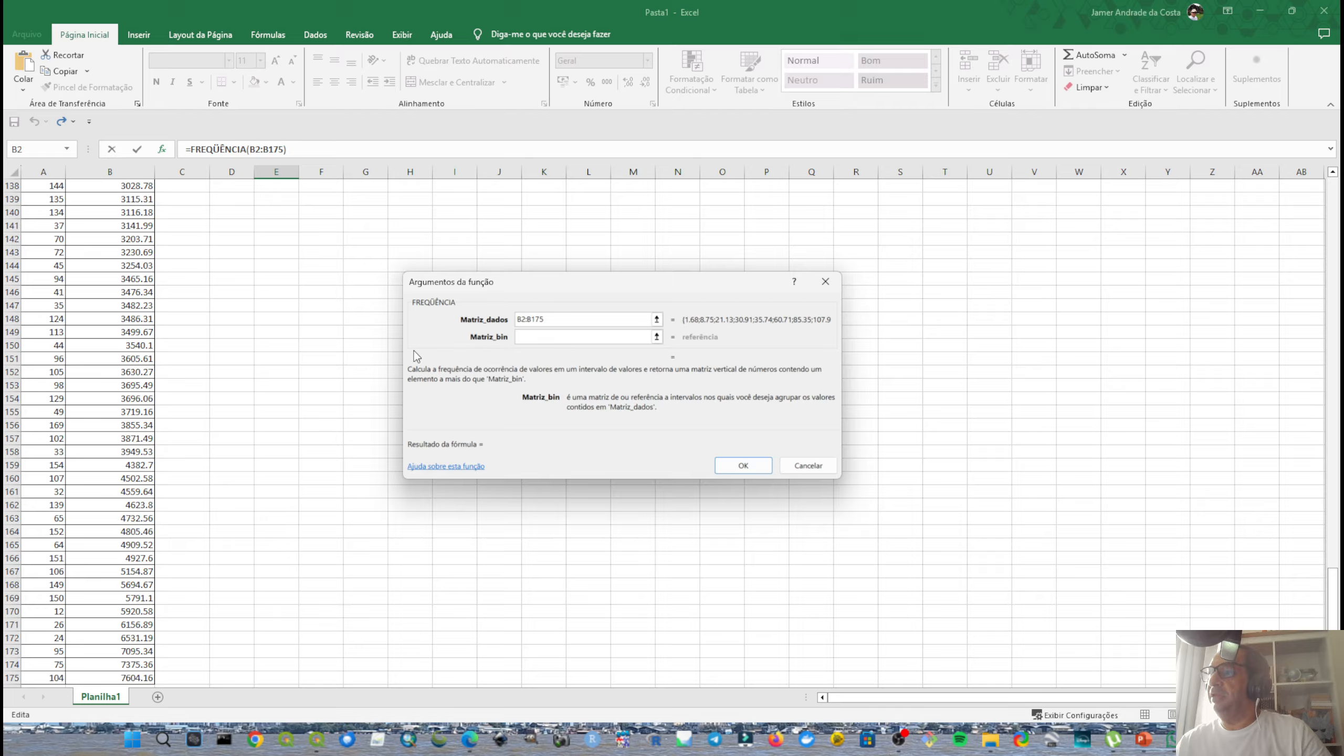
scroll(250, 332, "up", 20)
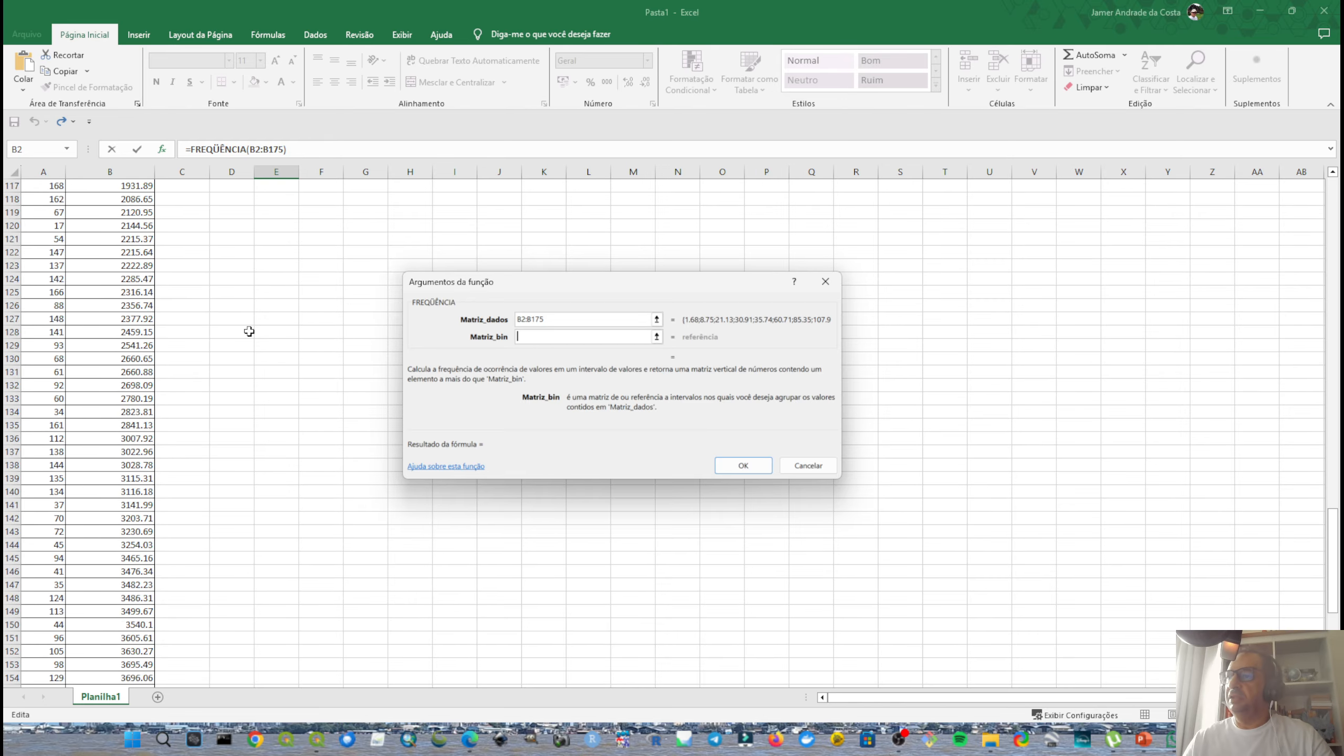
scroll(239, 336, "up", 18)
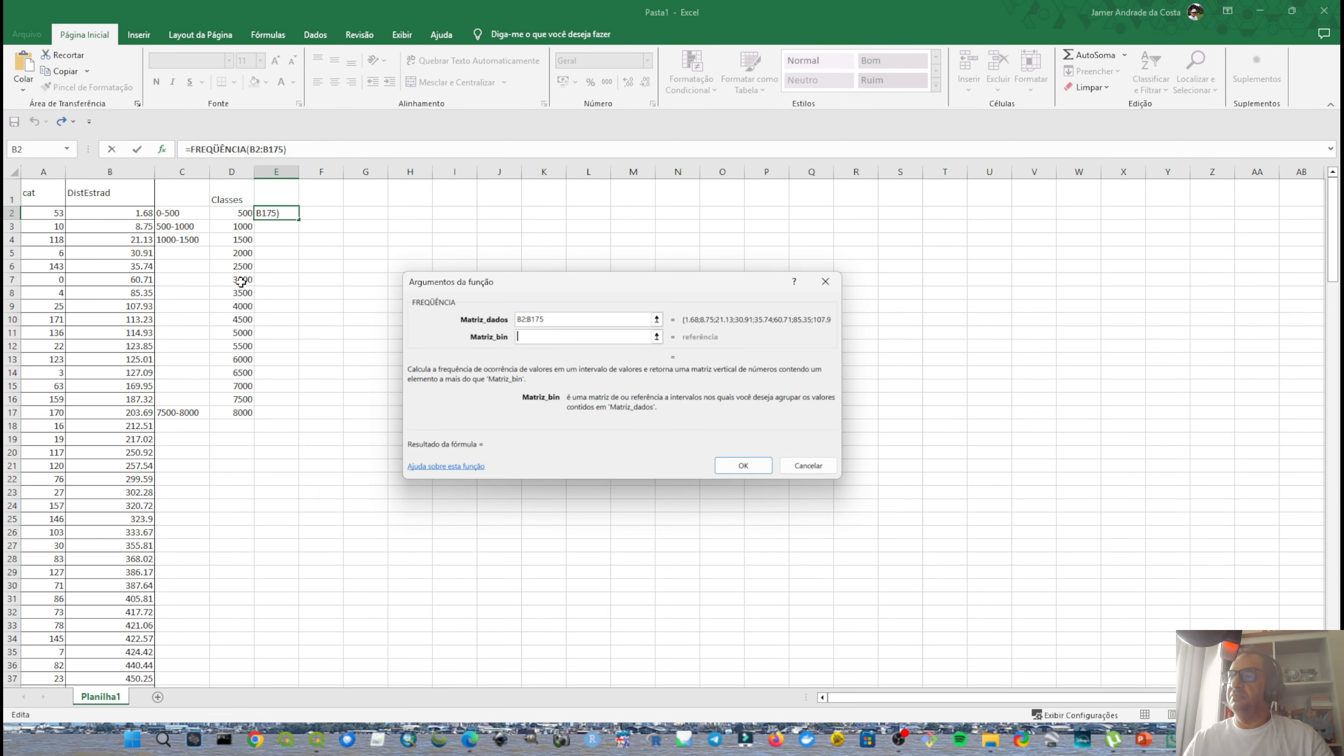
left_click_drag(233, 212, 234, 413)
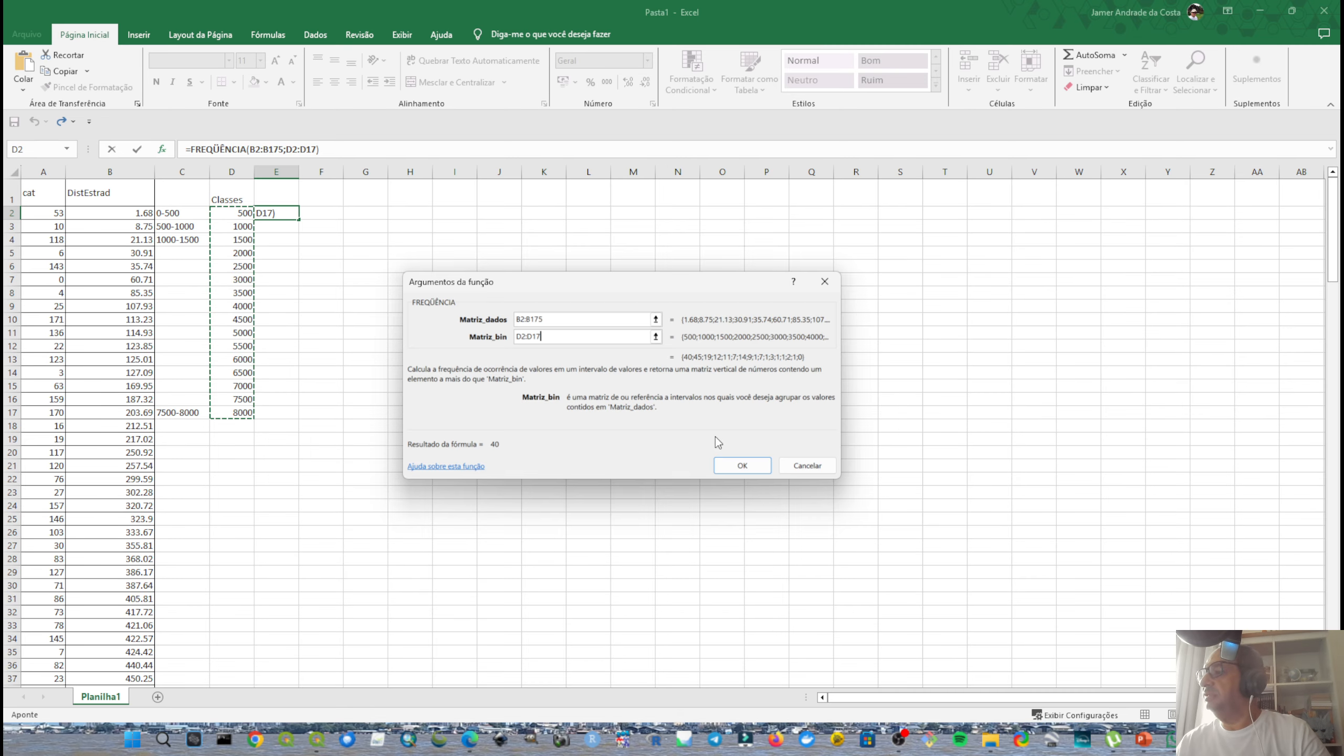
left_click(733, 460)
left_click(675, 453)
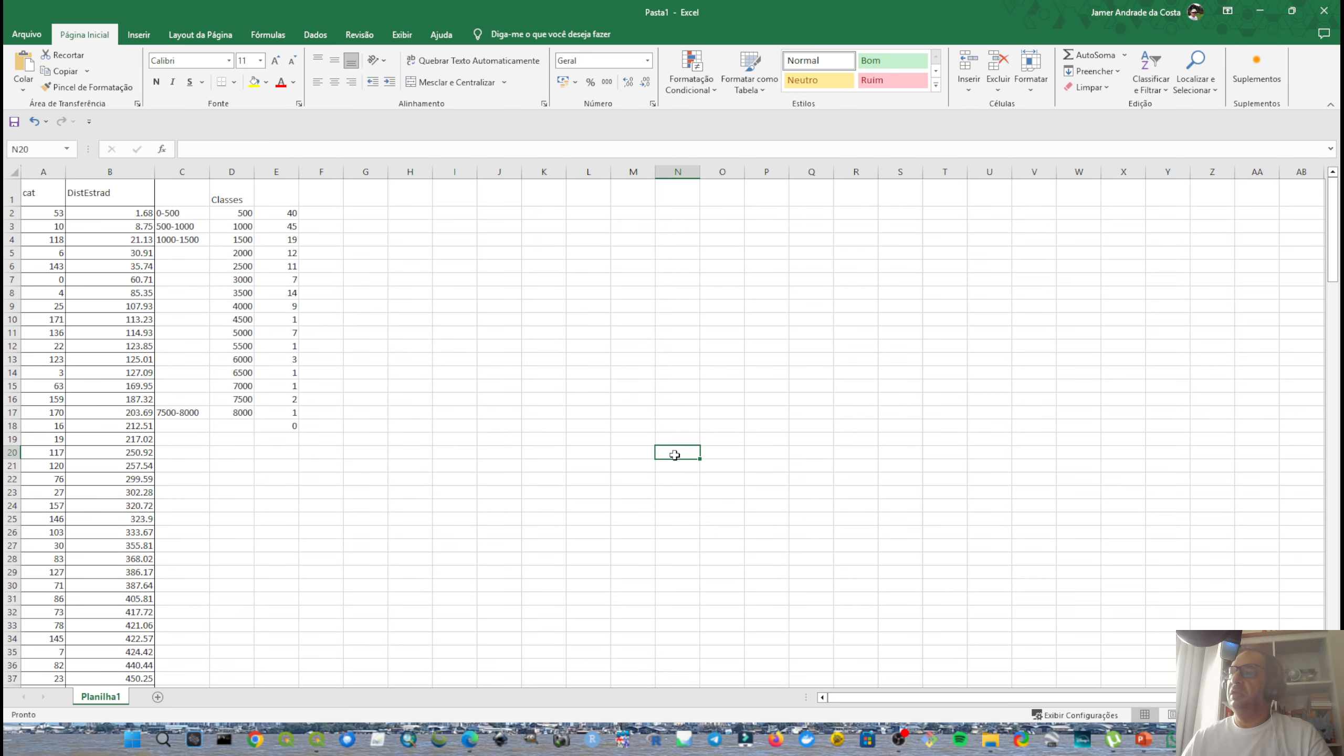
Enter the heading QtFocos in cell E1 above the class counts.
left_click(233, 212)
left_click(281, 193)
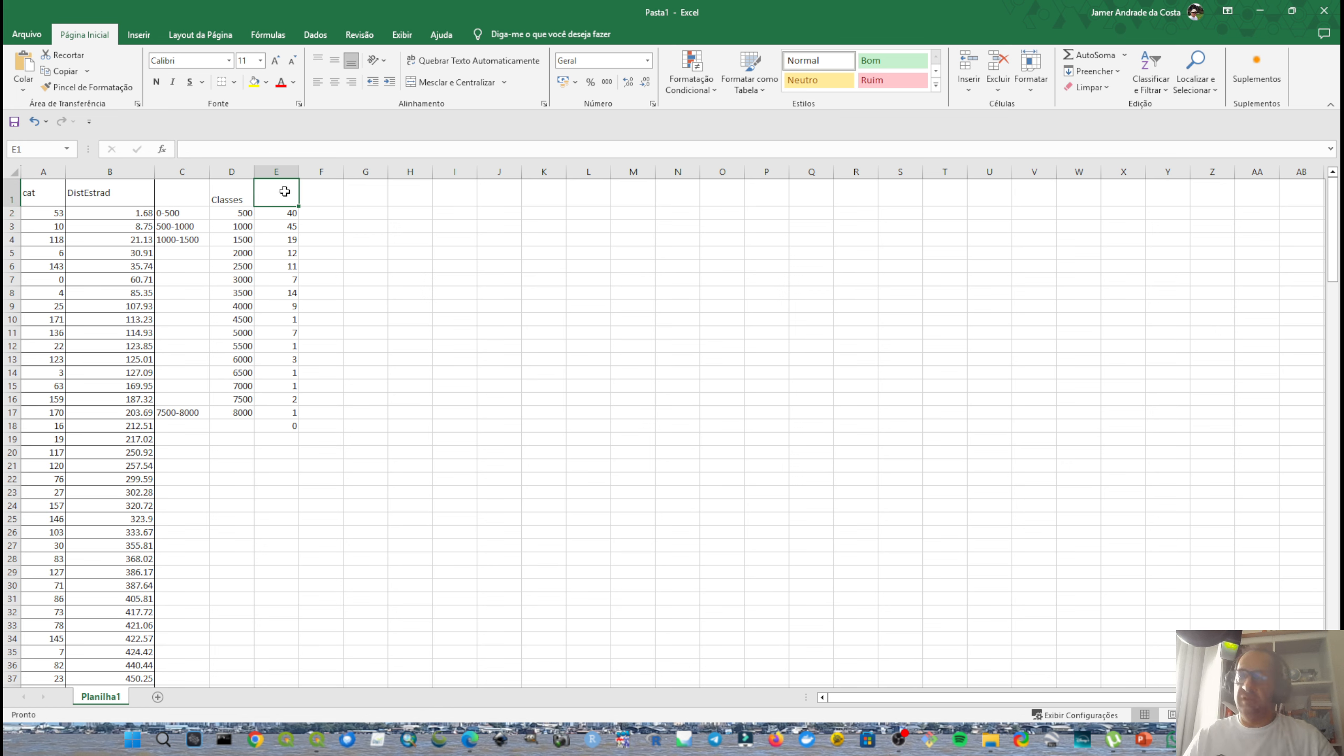
type("Qt")
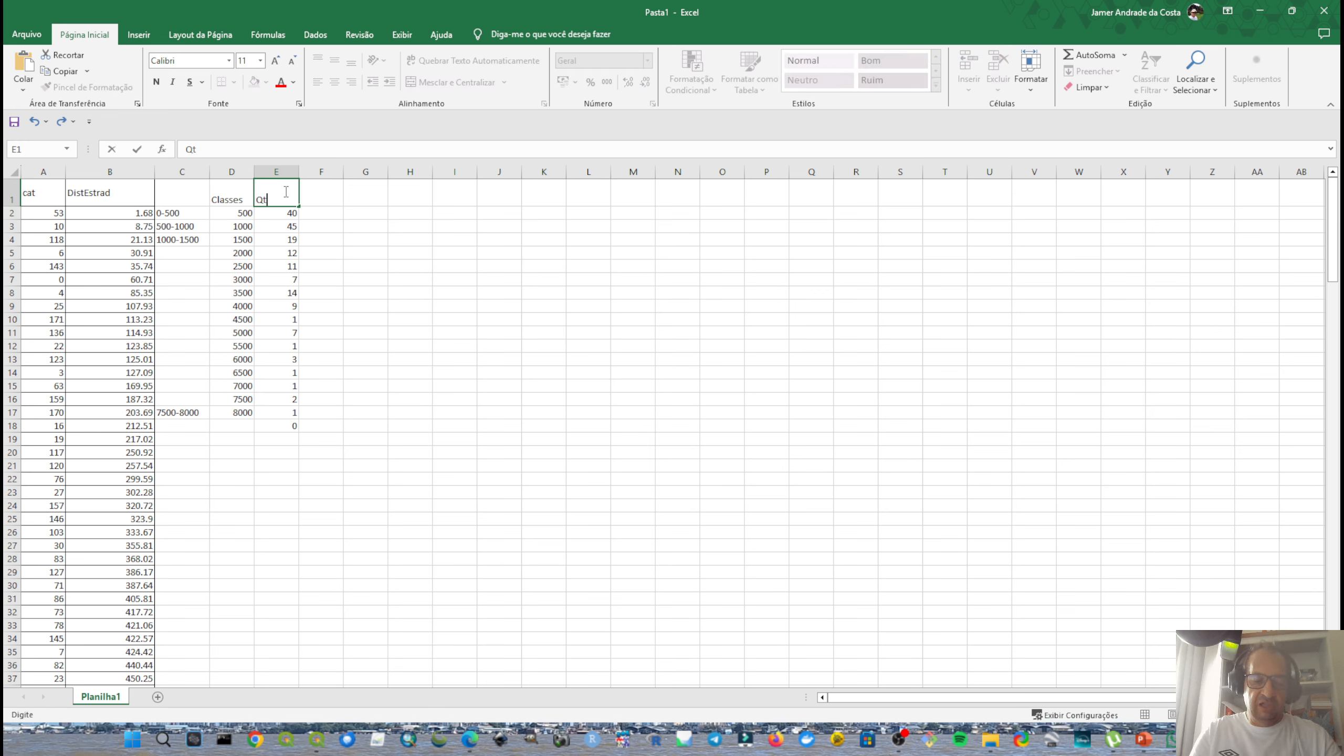
type("D")
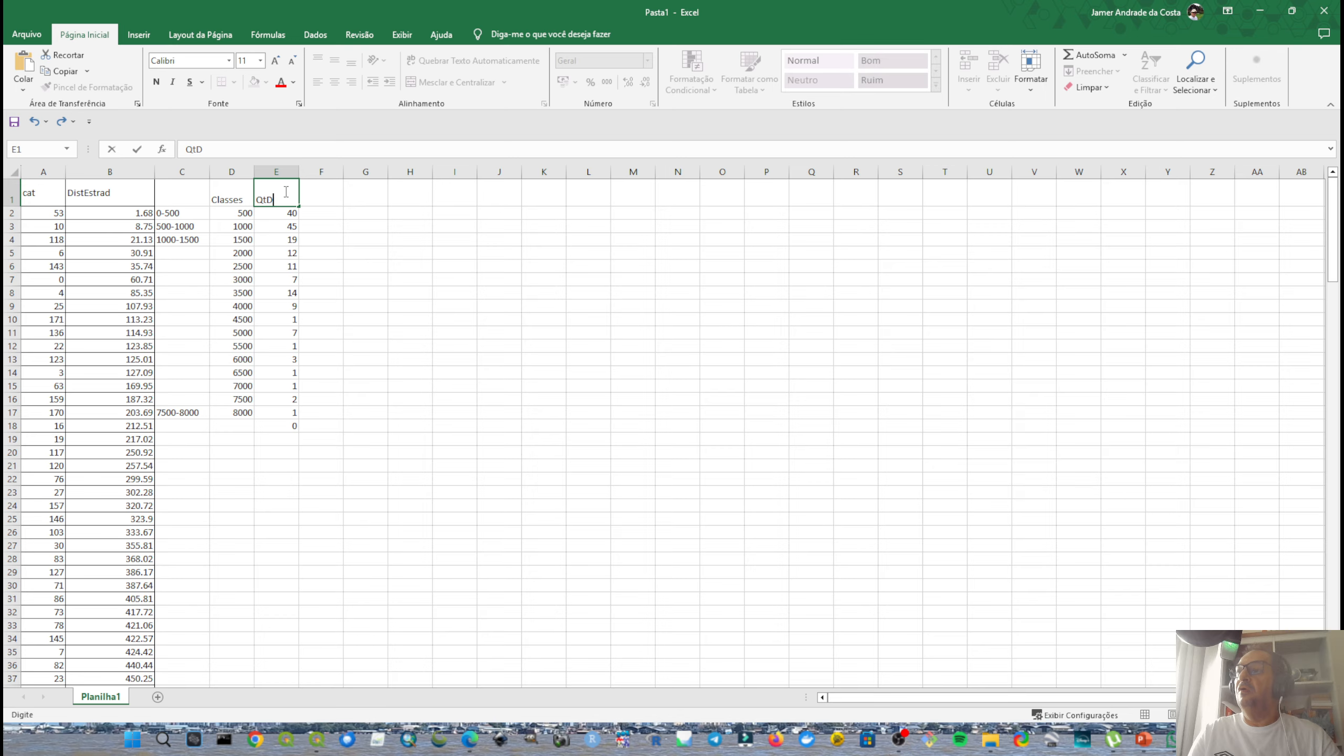
type("ocos")
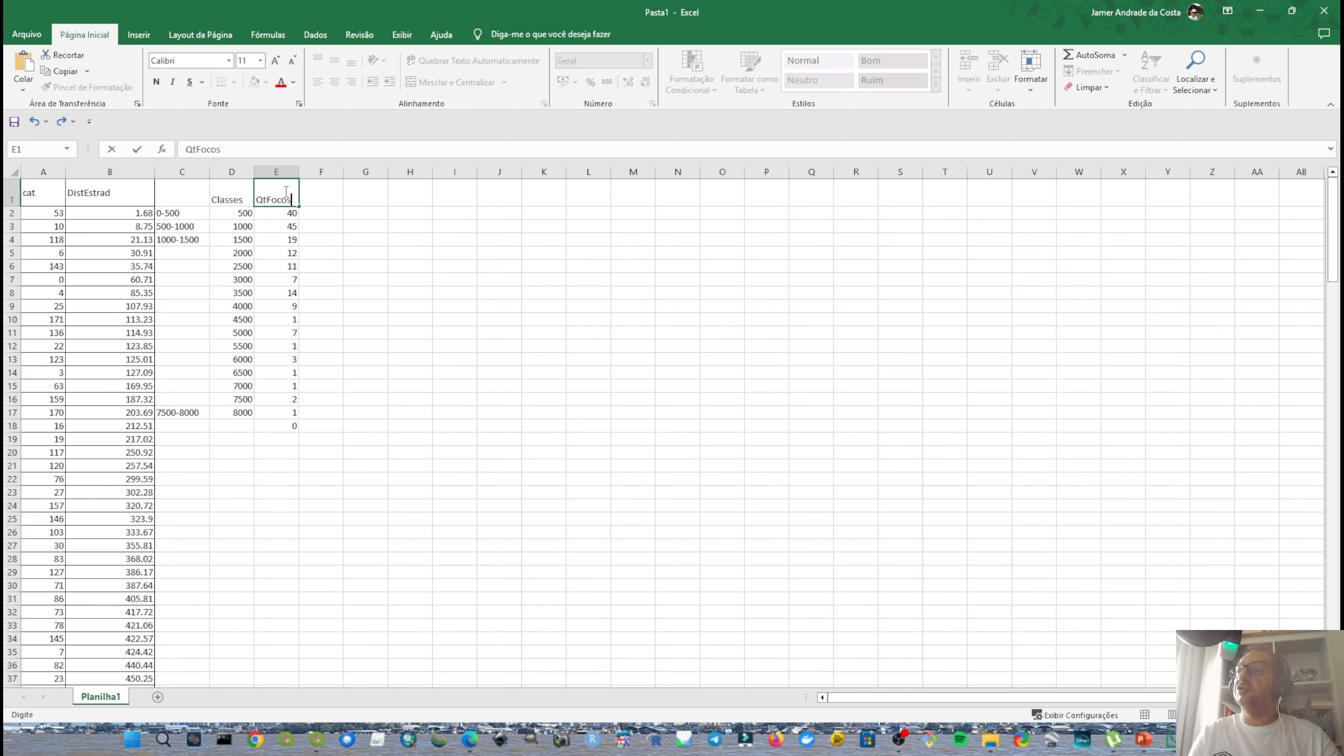
key("Return")
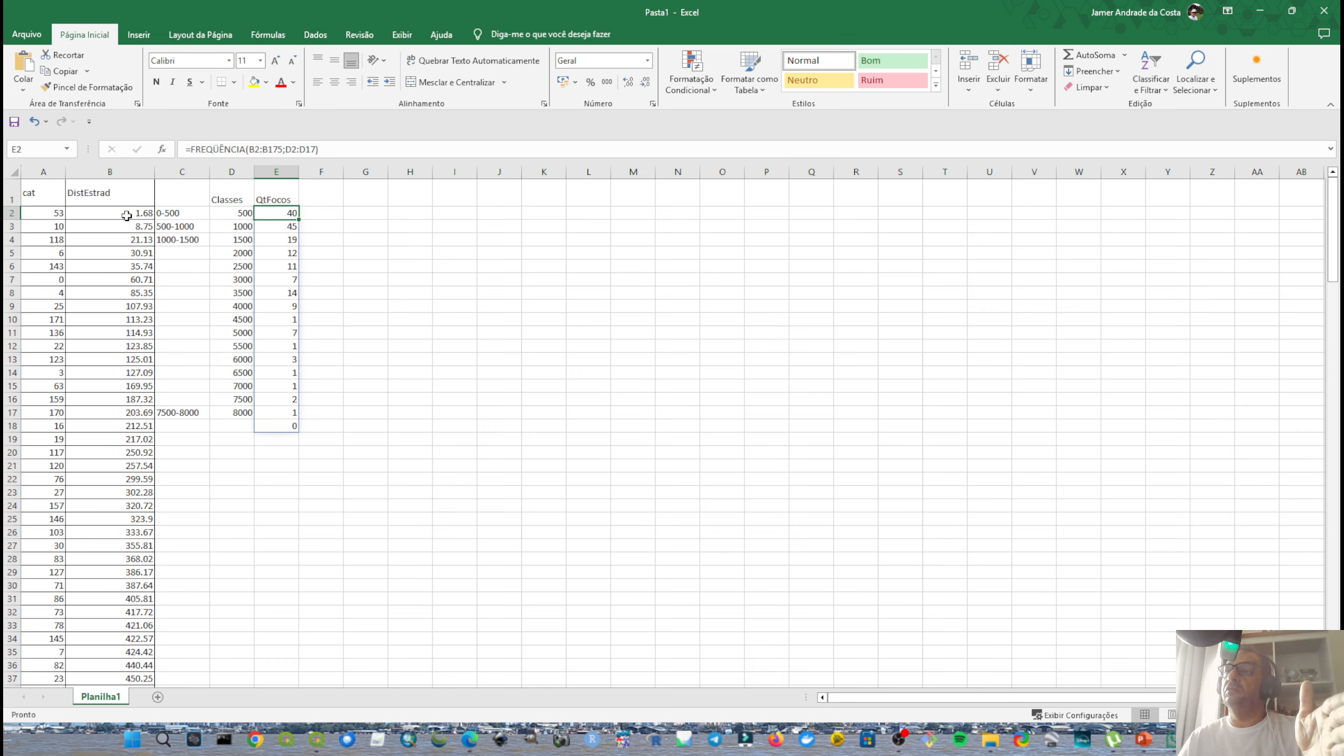
Copy the Classes and QtFocos table in D1:E17, paste it as values starting at H1, and check the pasted cells.
left_click_drag(228, 201, 289, 411)
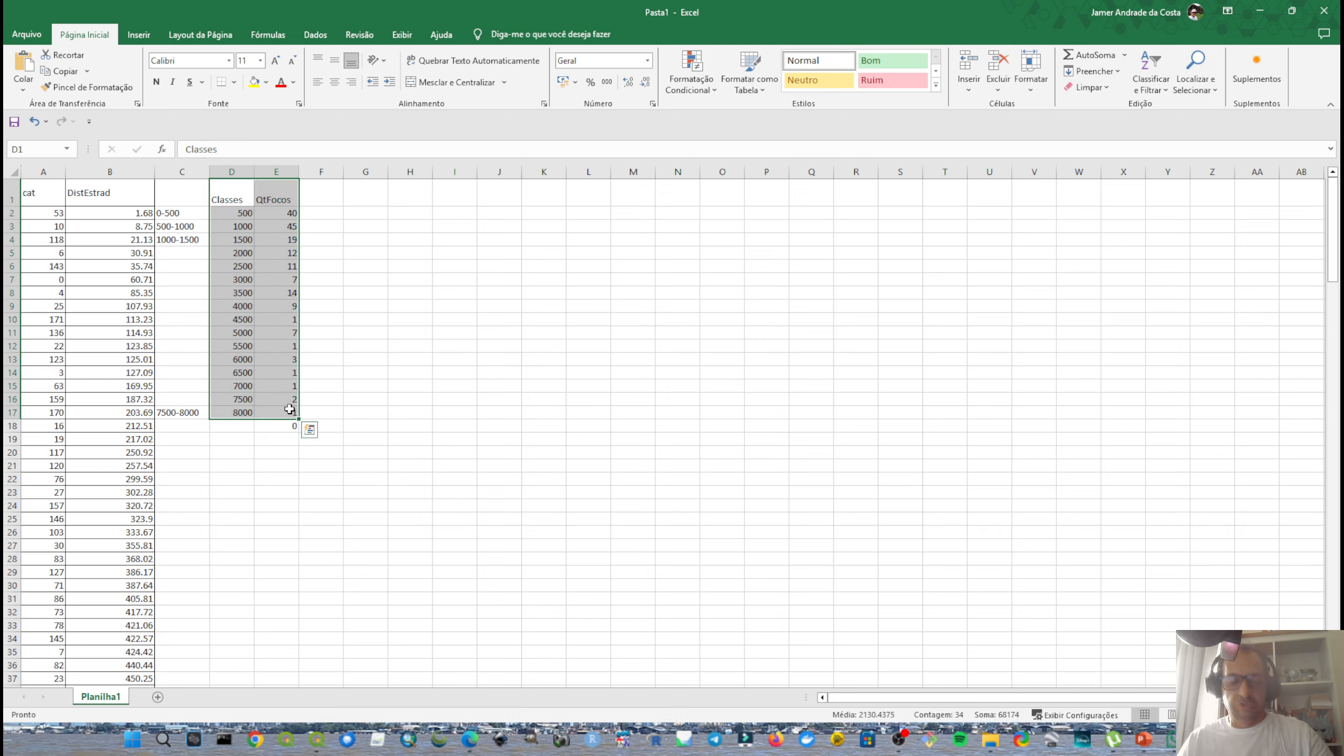
key("ctrl+c")
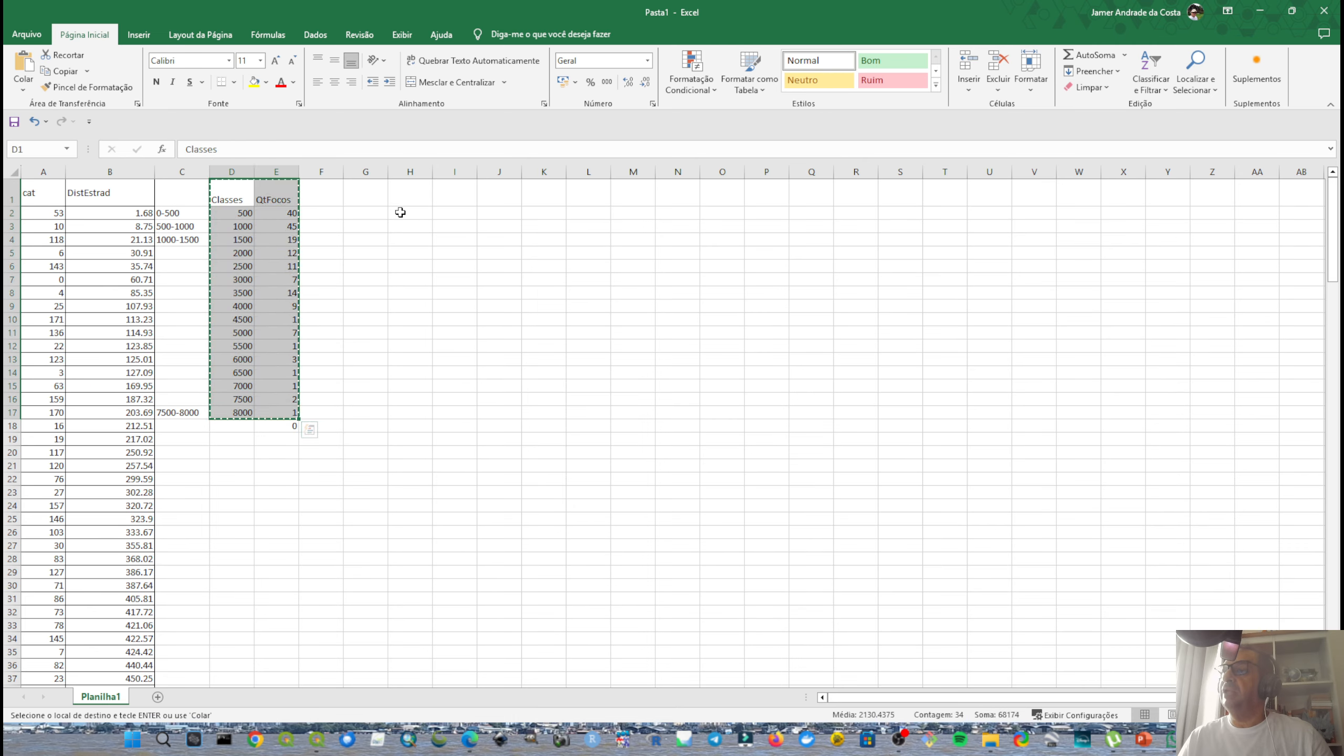
left_click(402, 199)
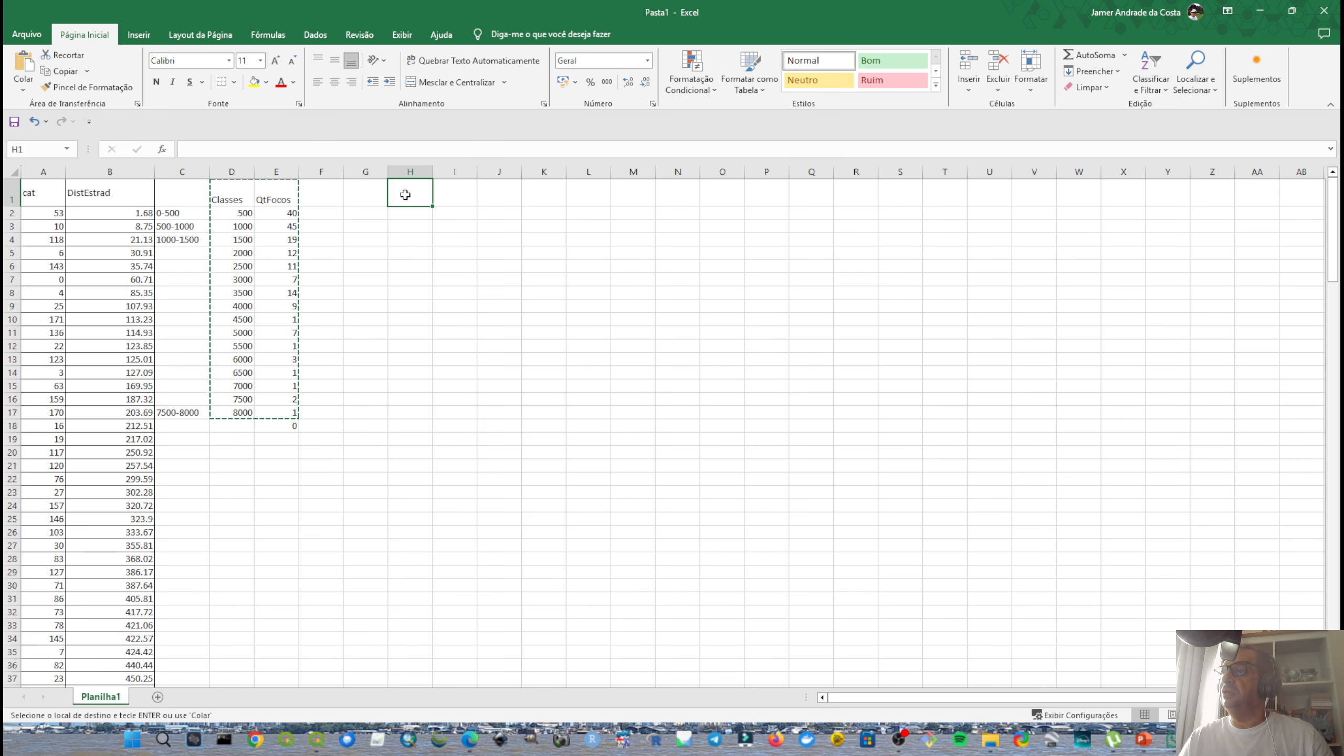
right_click(405, 195)
left_click(456, 273)
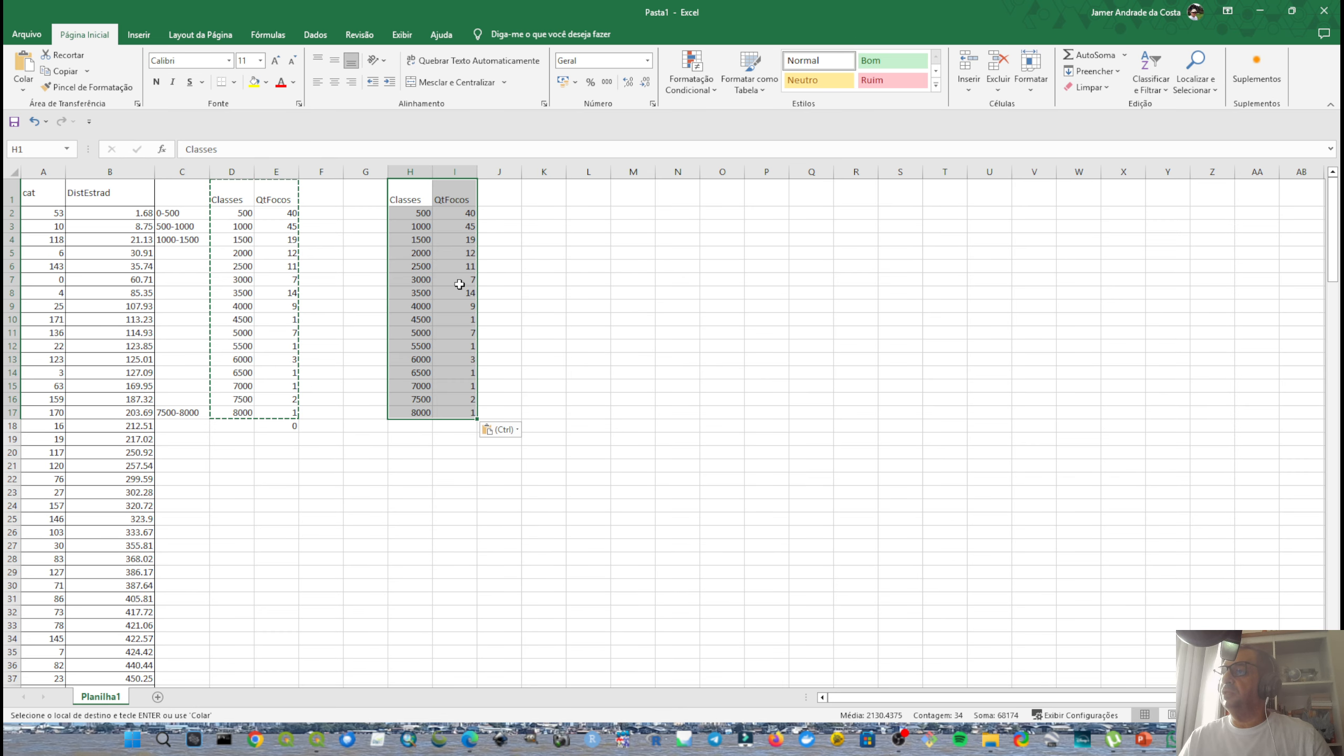
left_click(439, 266)
left_click(291, 263)
left_click(451, 227)
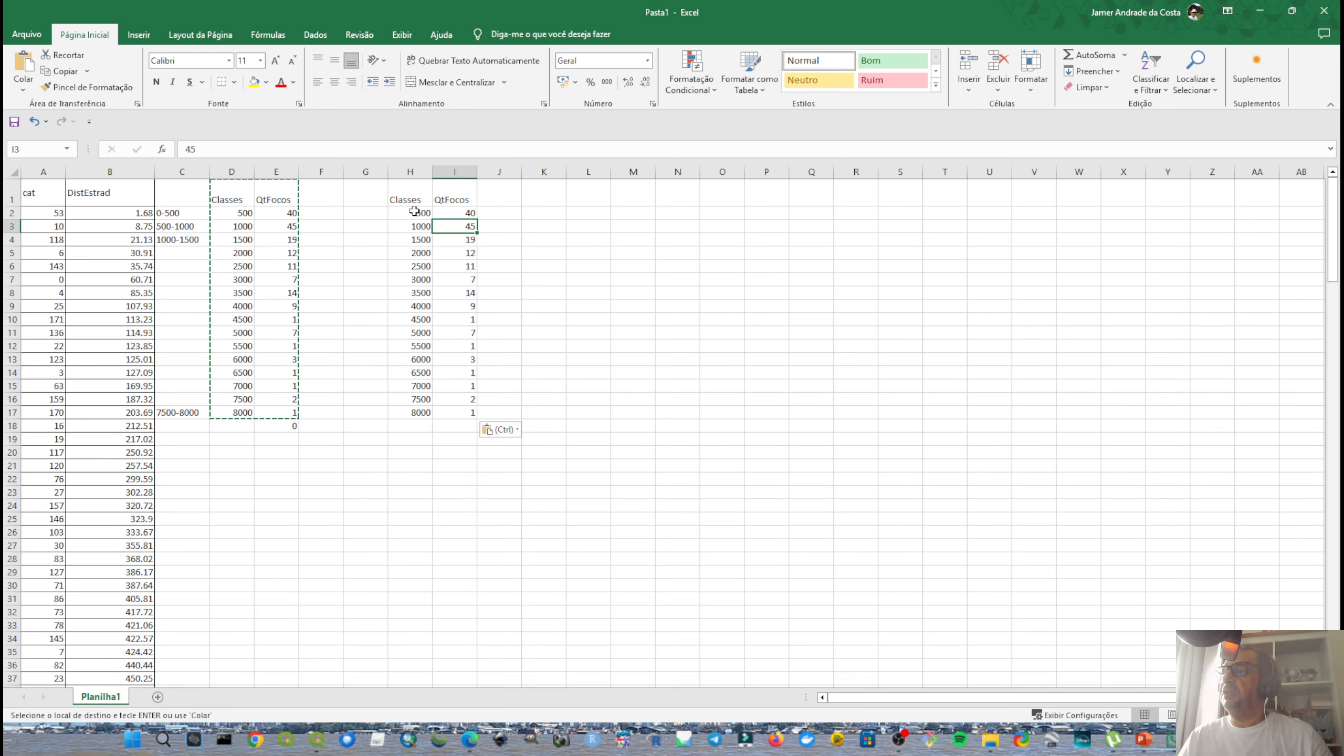
Insert the recommended Dispersão chart for the Classes and QtFocos values in H1:I17, then enlarge it and place it beside the table.
left_click_drag(407, 196, 464, 411)
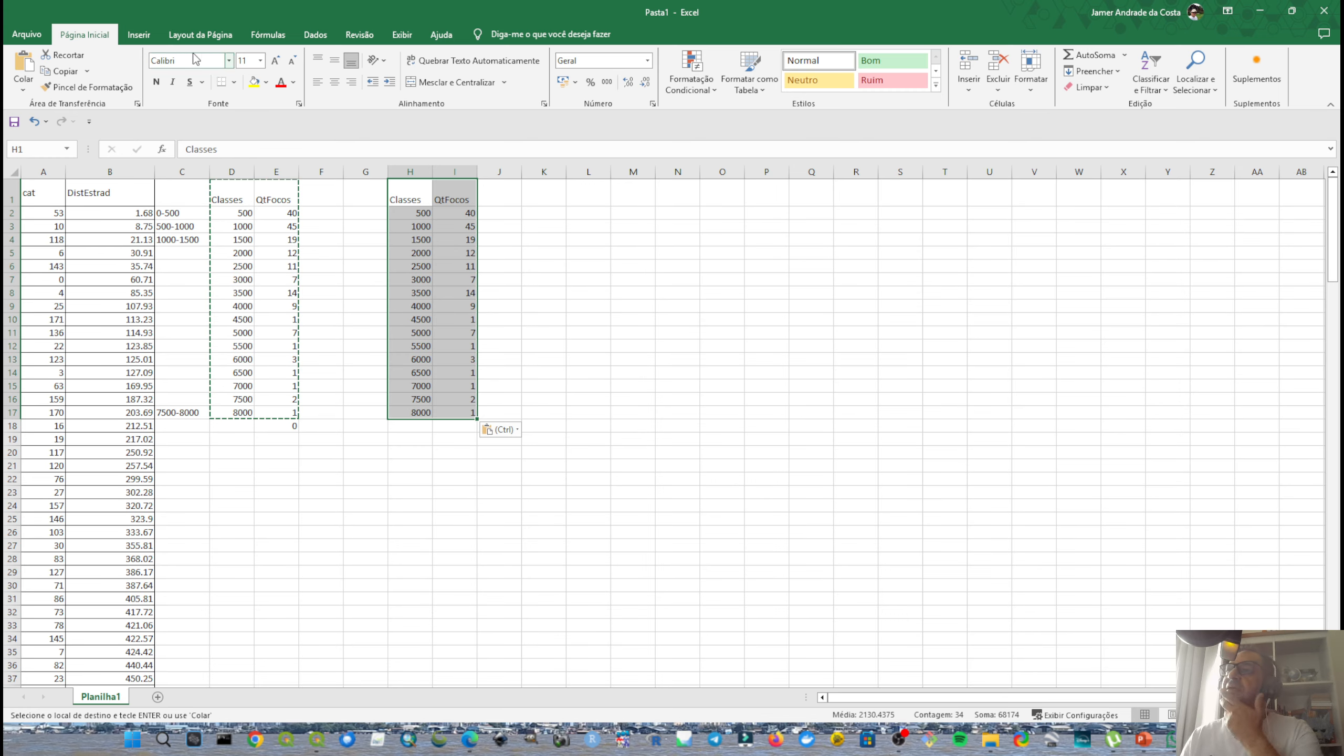
left_click(146, 41)
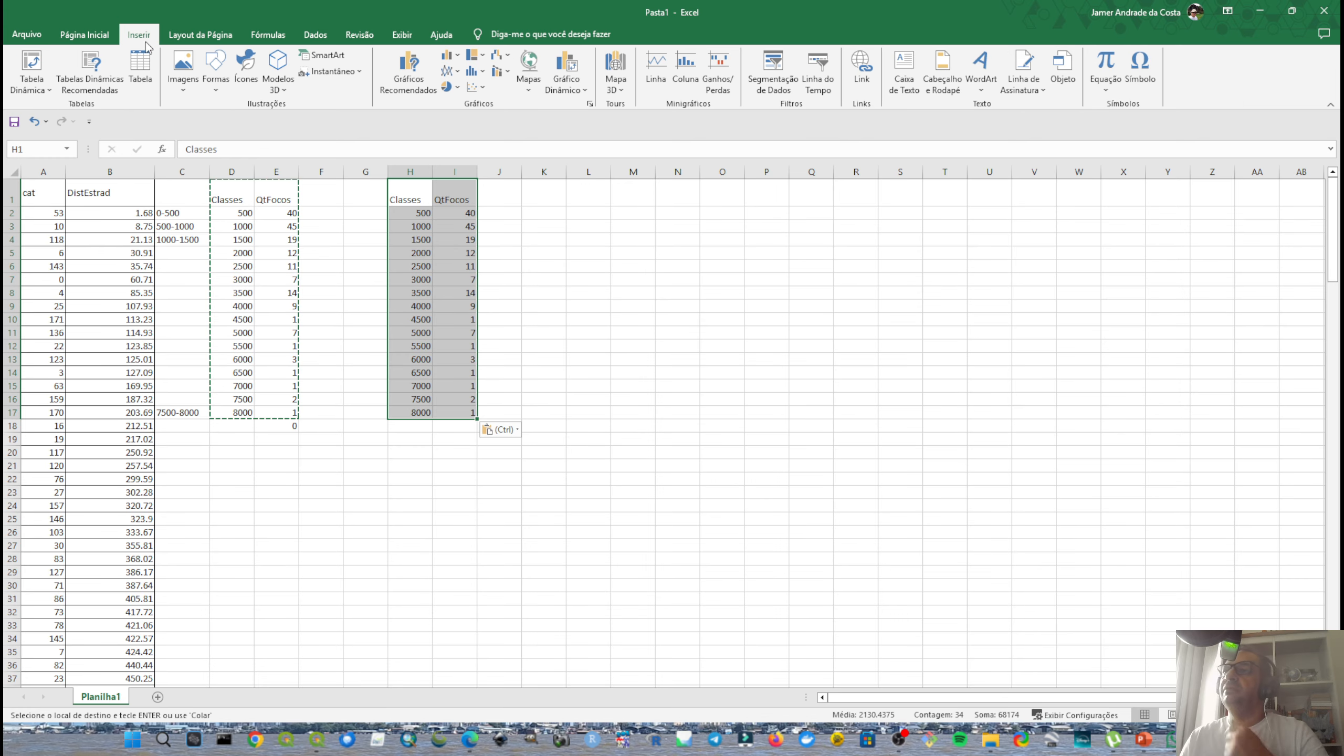
left_click(417, 90)
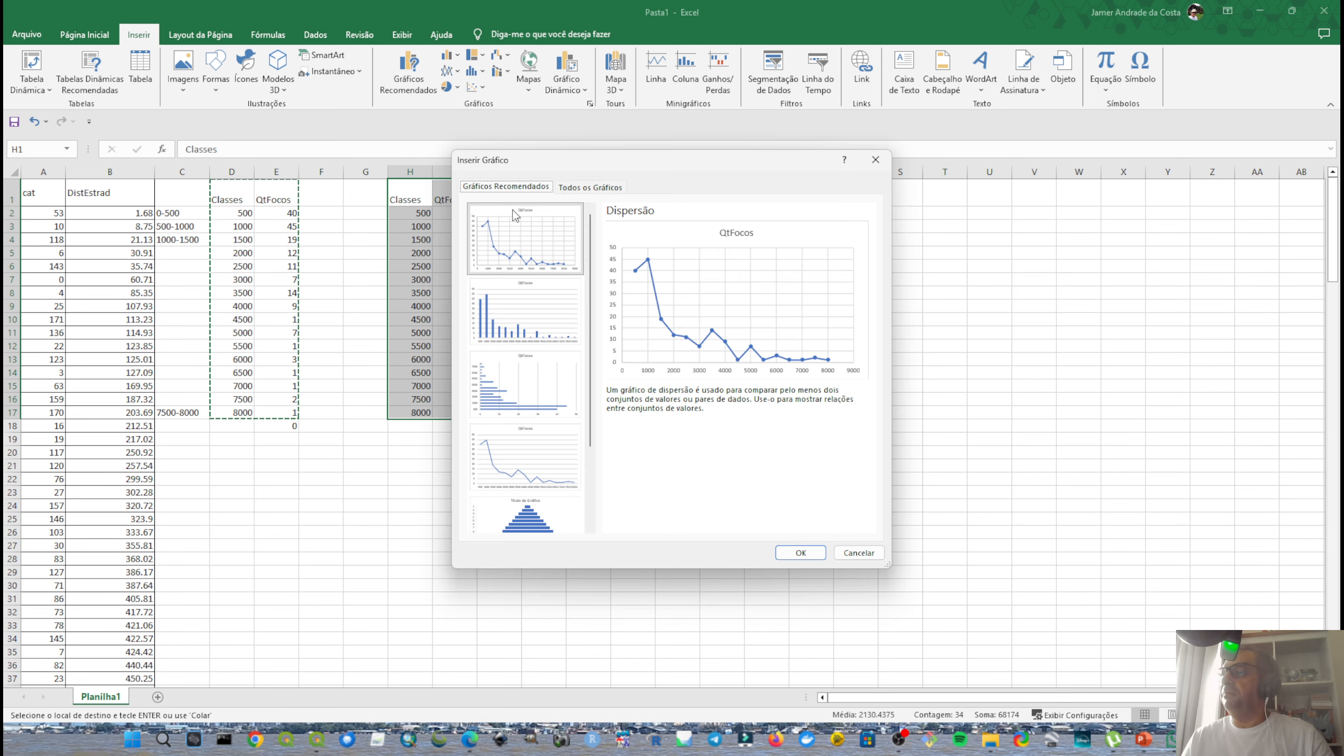
left_click(538, 458)
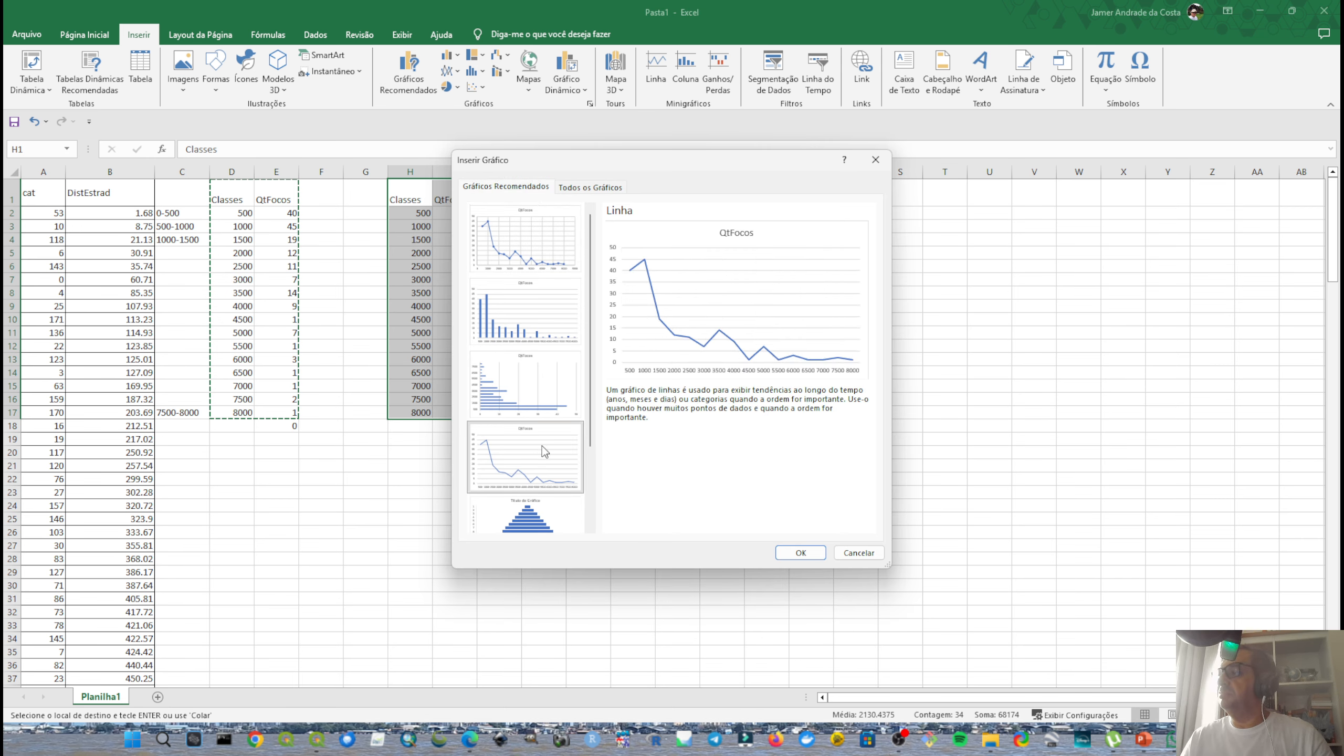
left_click(525, 239)
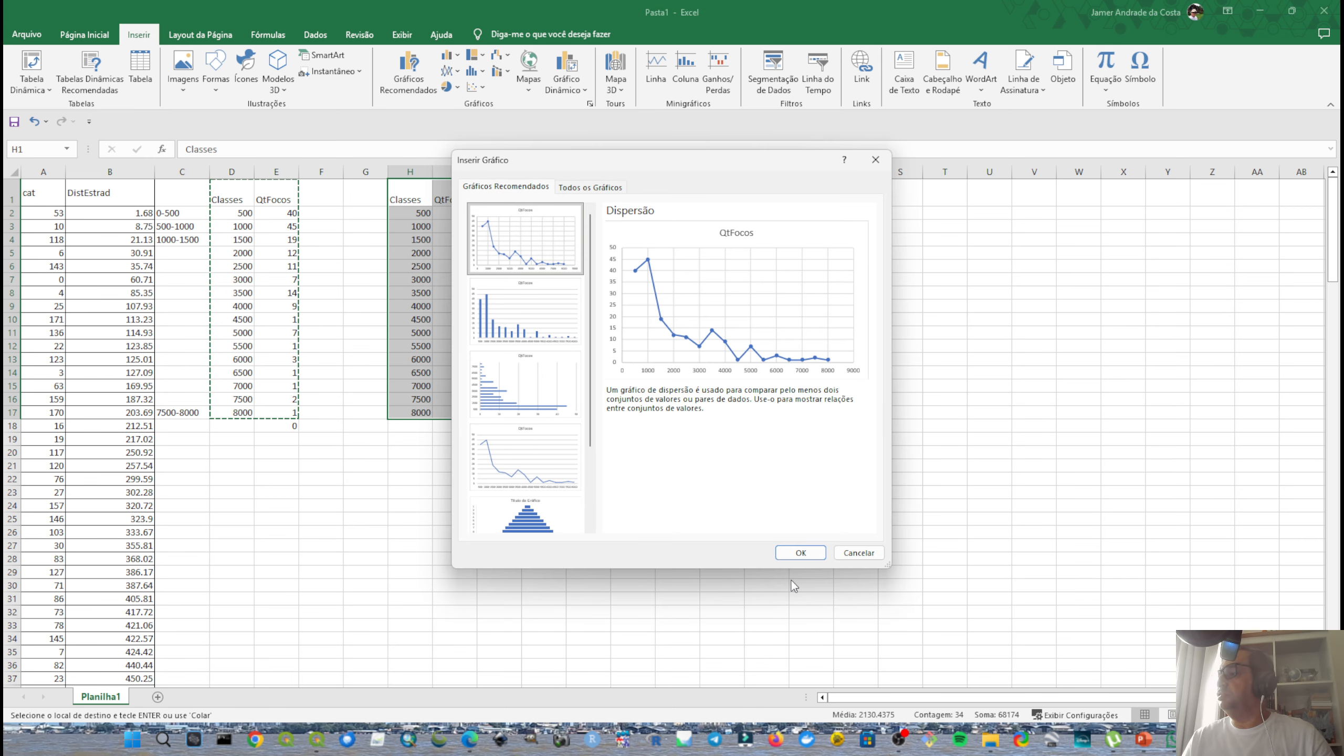
left_click(800, 552)
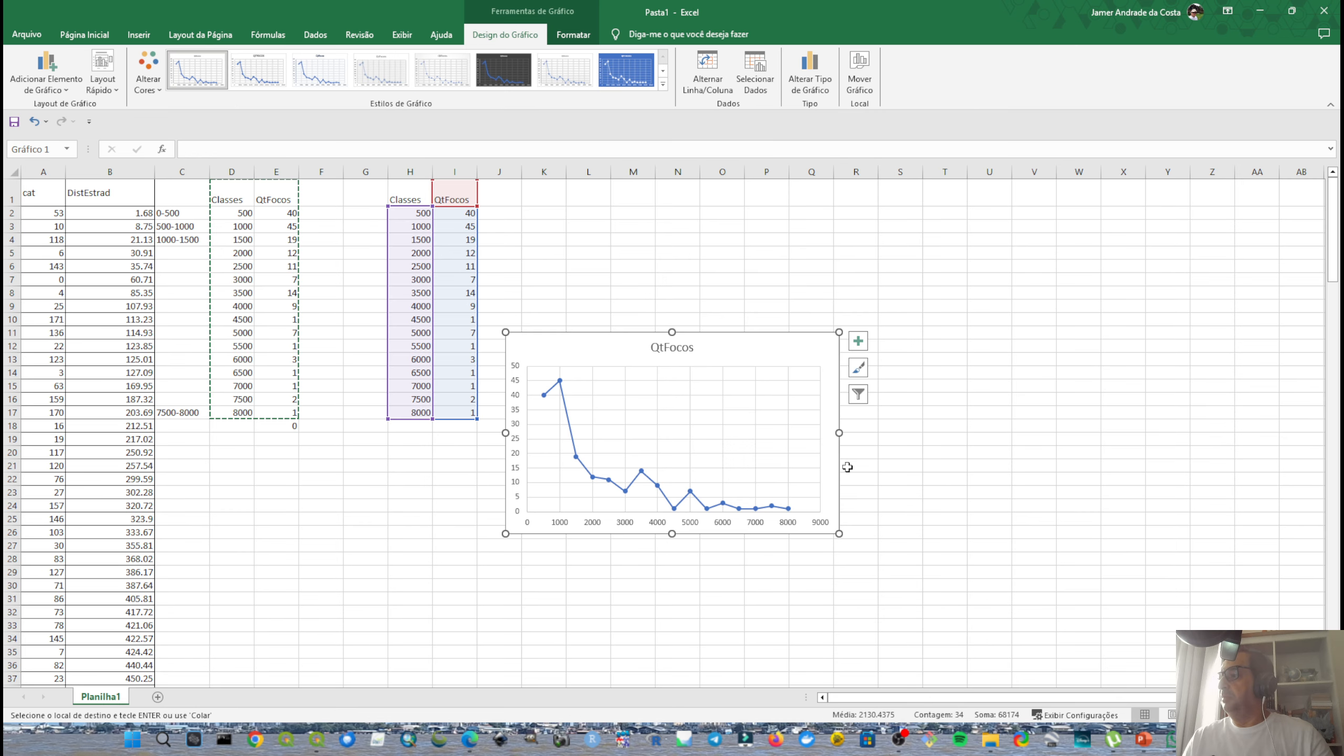
left_click_drag(837, 533, 1101, 615)
left_click_drag(743, 333, 750, 206)
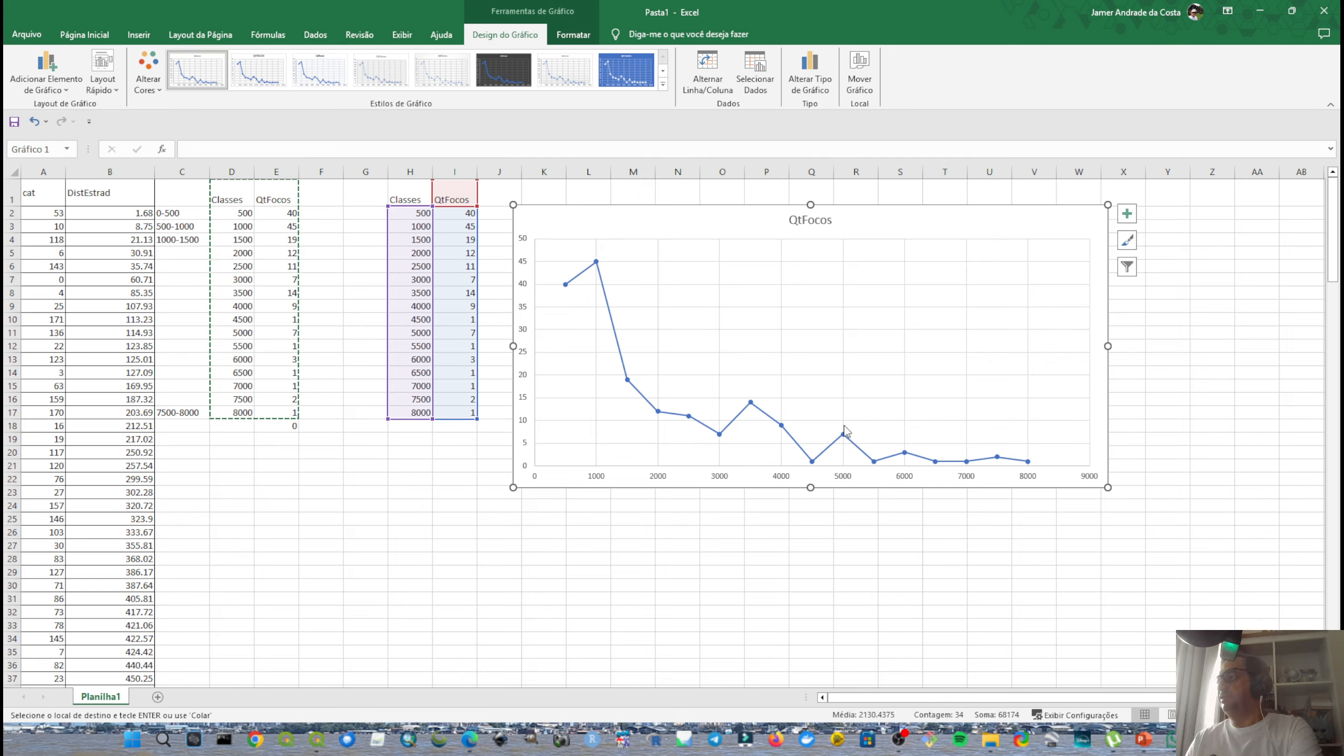
Add a linear trendline to the QtFocos series and display its equation and R-squared value on the chart.
left_click(763, 414)
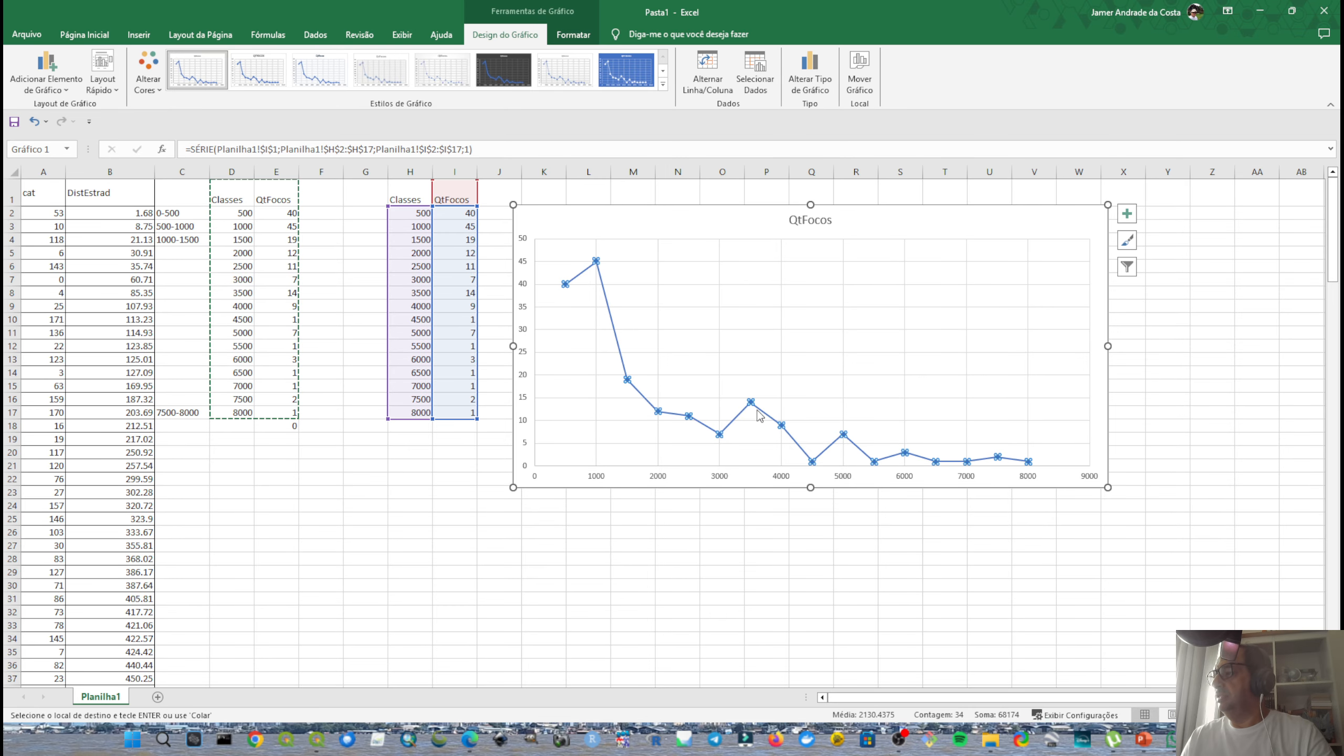
right_click(757, 412)
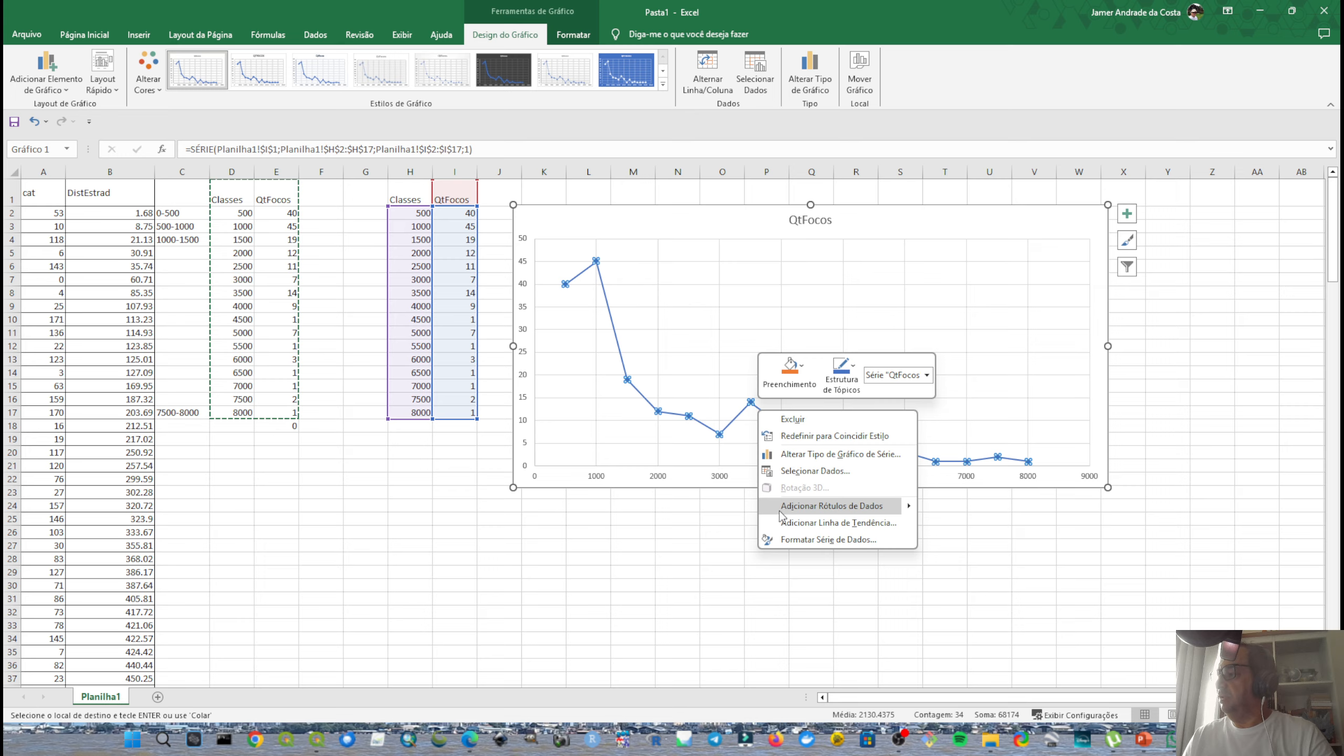
left_click(788, 524)
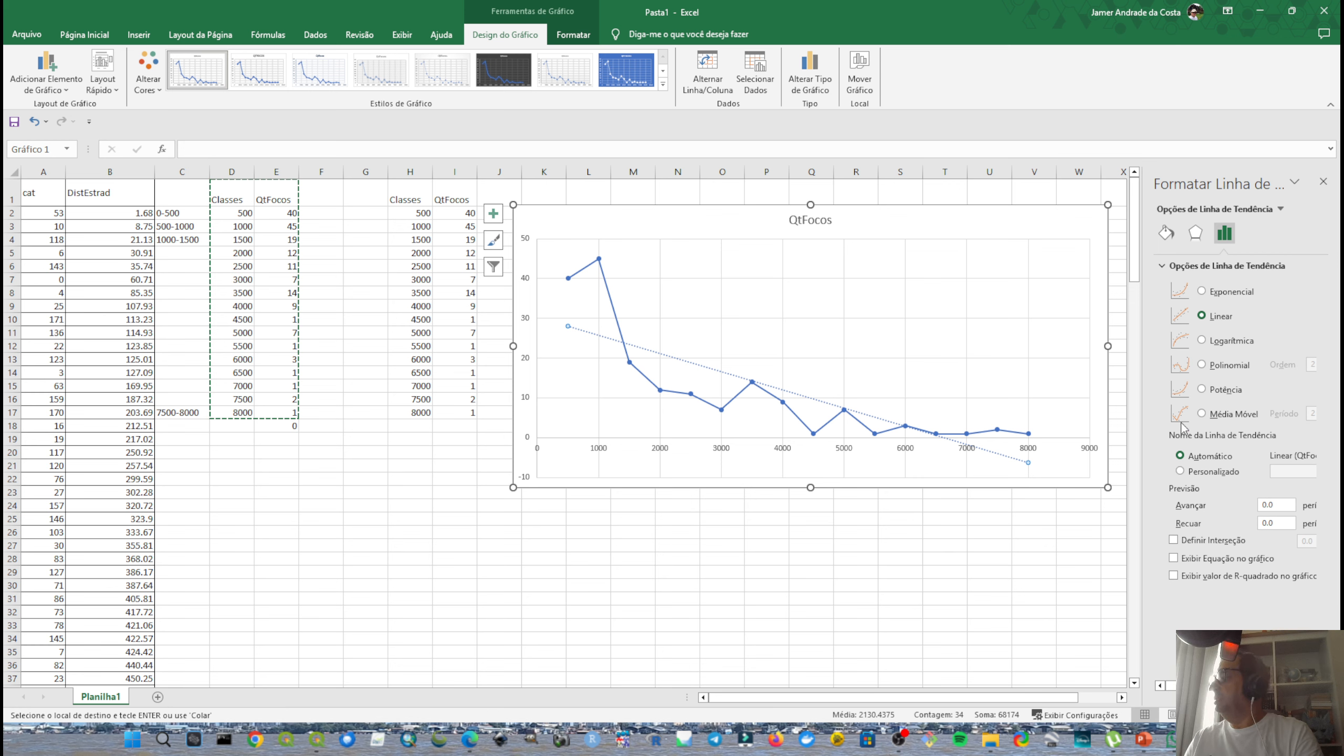
left_click(1174, 559)
left_click(1173, 576)
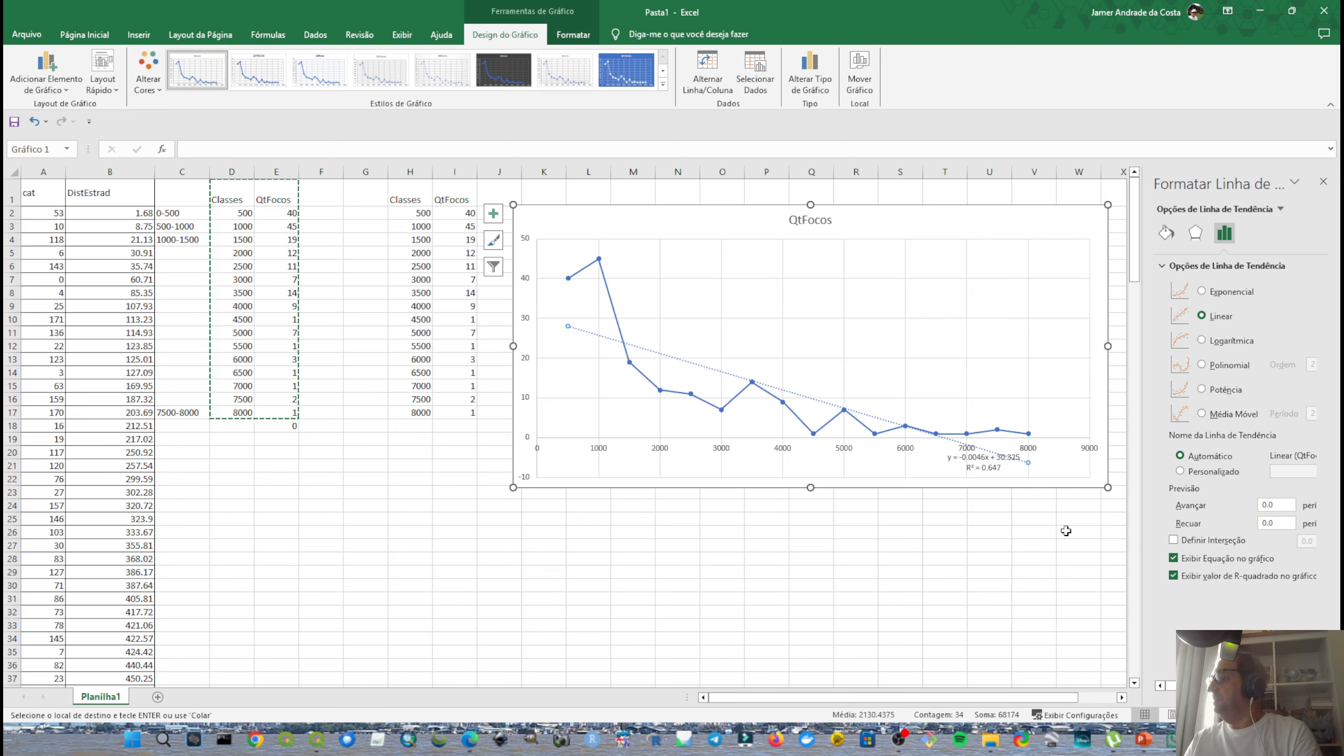
Move the trendline equation label to the empty area near the chart's peak and fill it with yellow.
left_click(997, 468)
left_click_drag(999, 451, 944, 394)
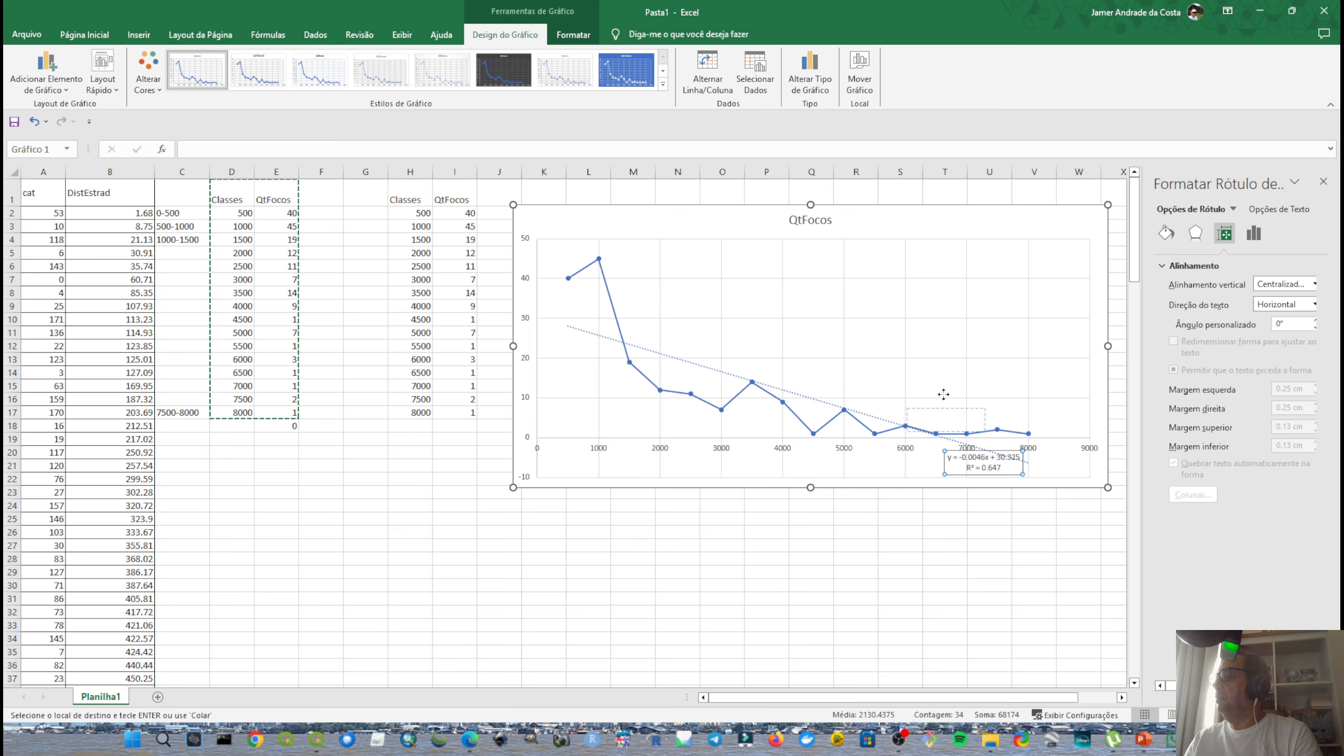
left_click_drag(915, 345, 733, 266)
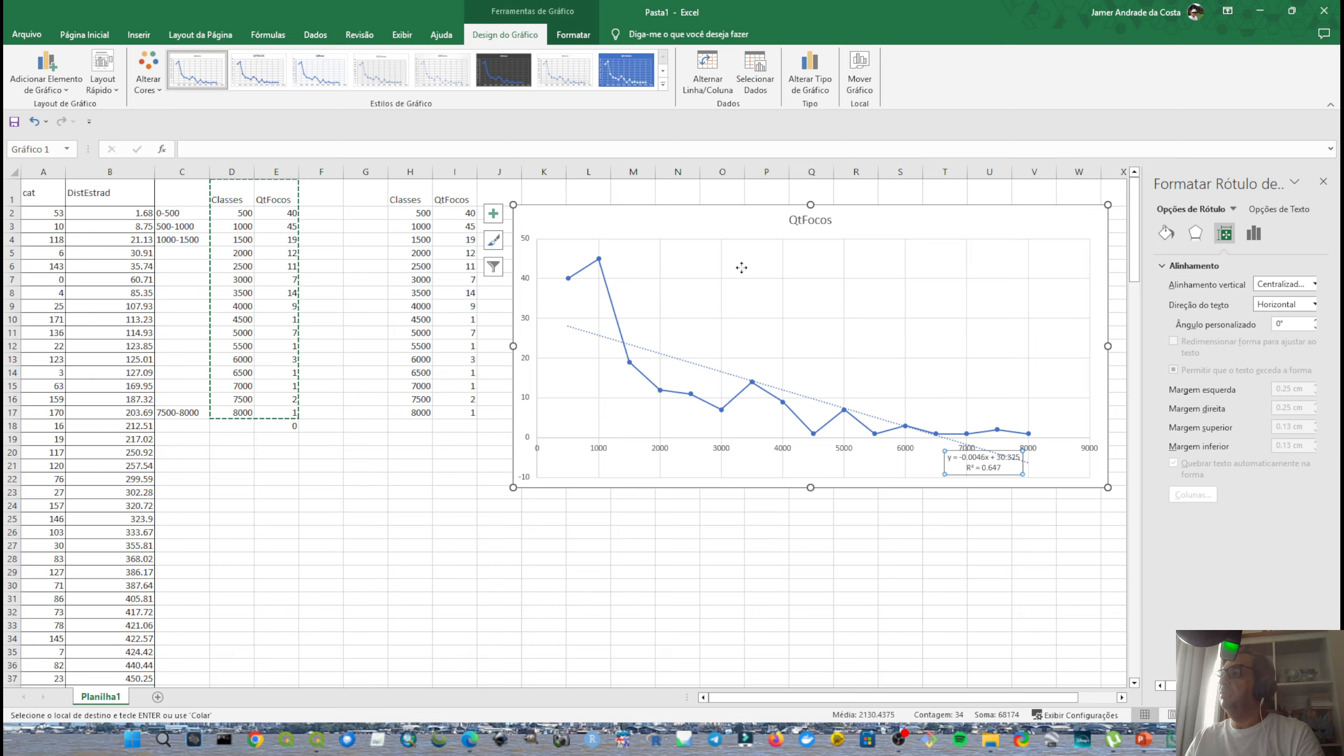
left_click(573, 34)
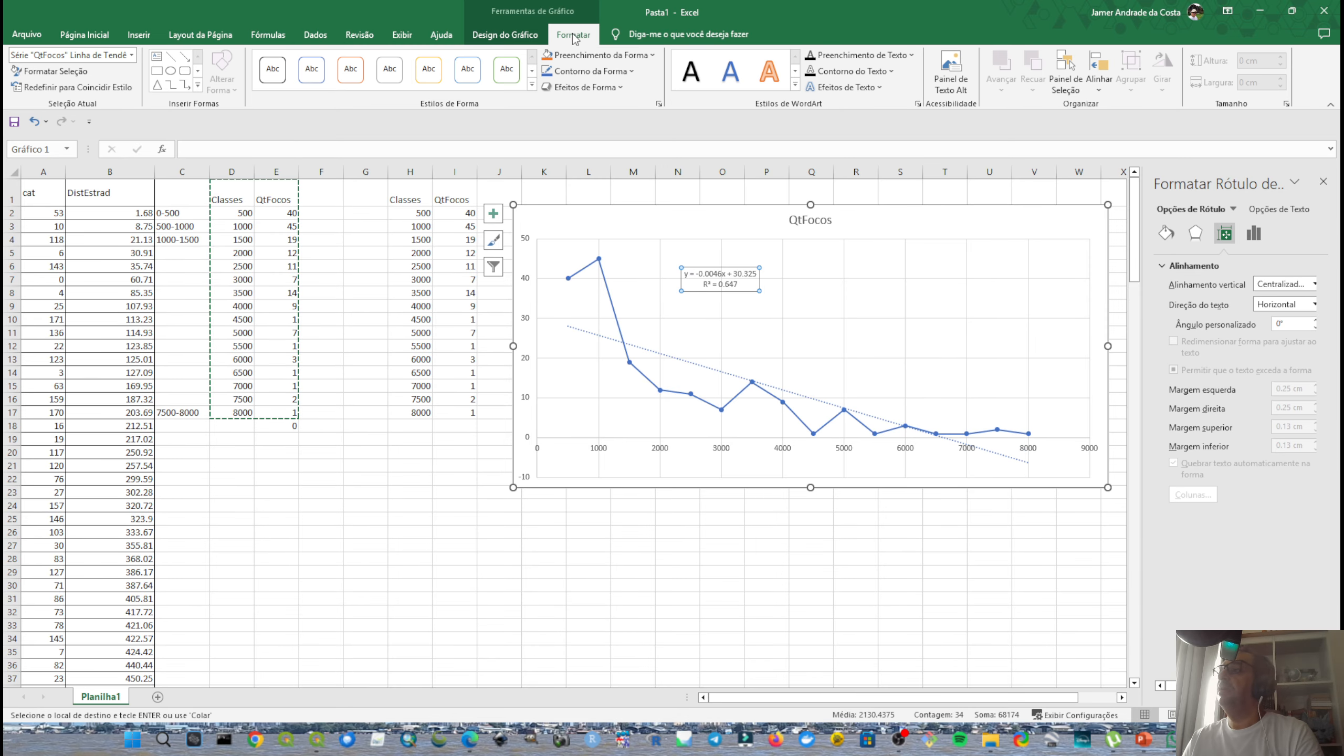
left_click(598, 55)
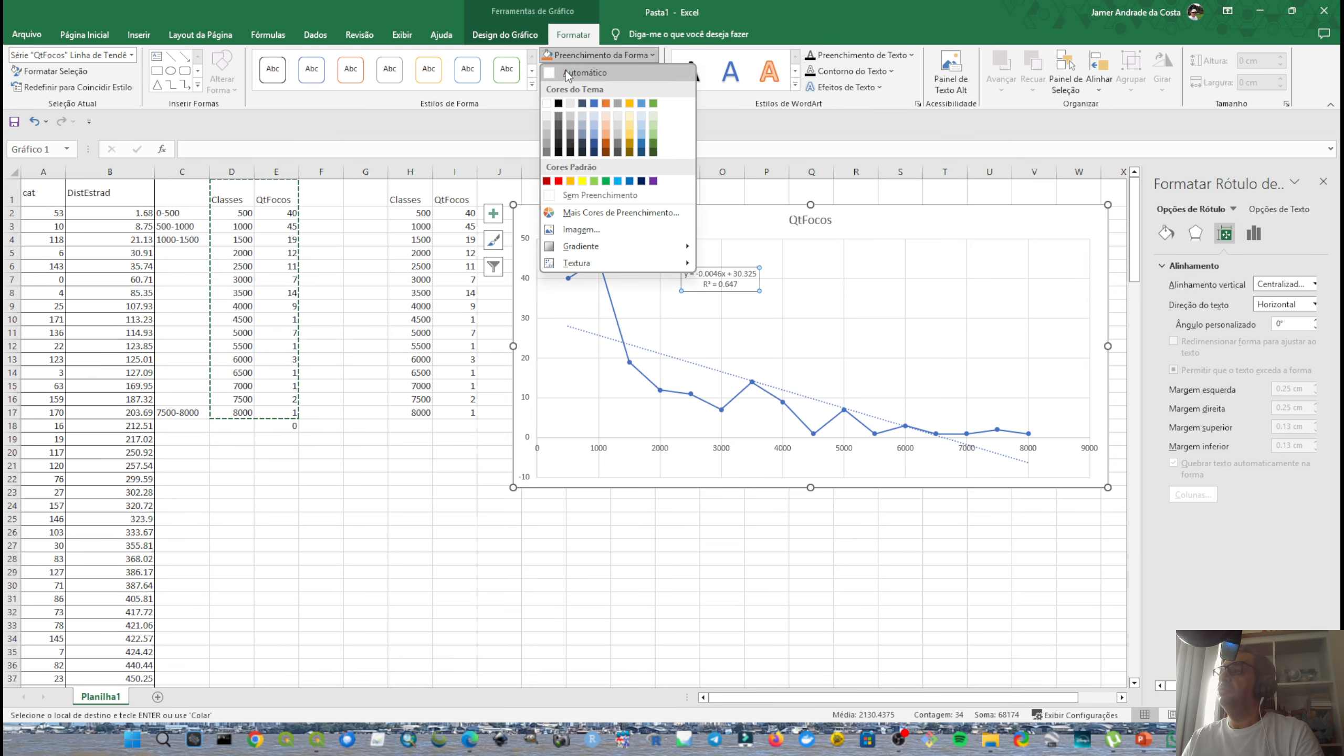
left_click(584, 170)
Enlarge the trendline equation label's text to size 12 and make it bold.
left_click(84, 34)
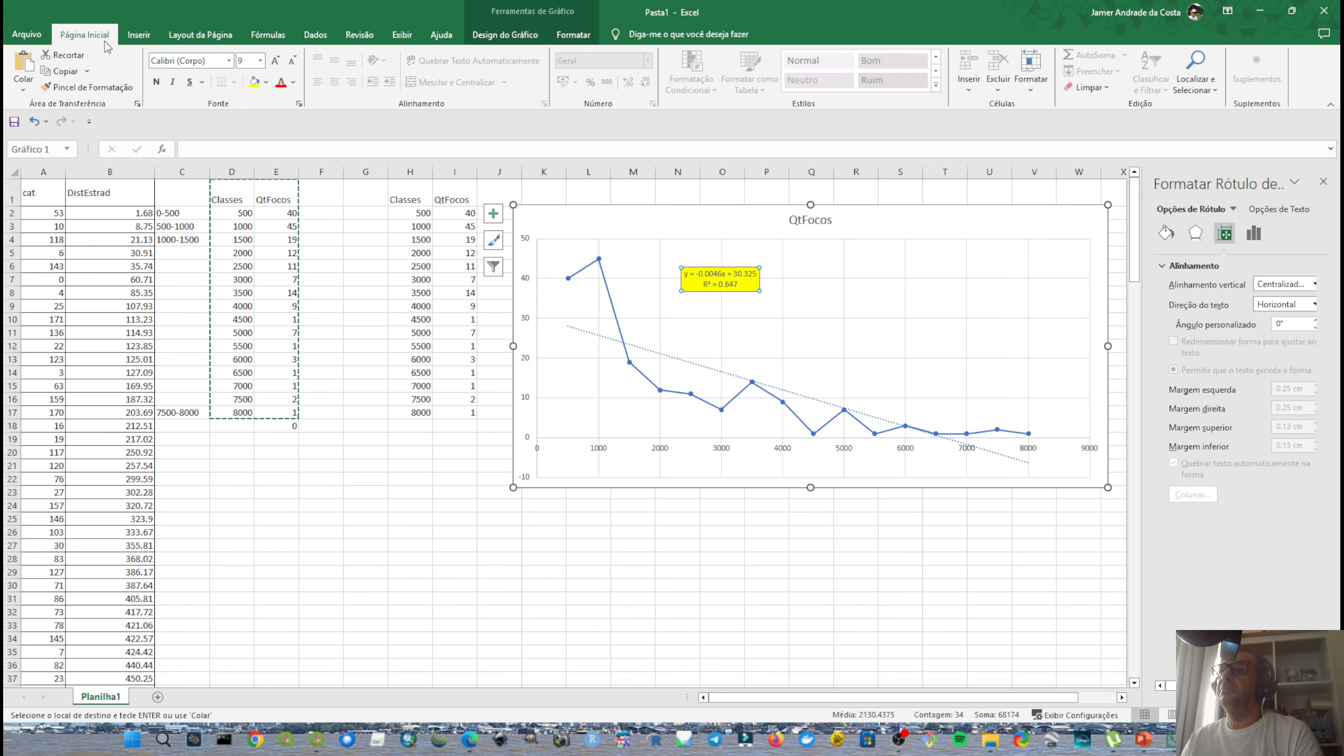
left_click(276, 61)
left_click(276, 61)
left_click(275, 60)
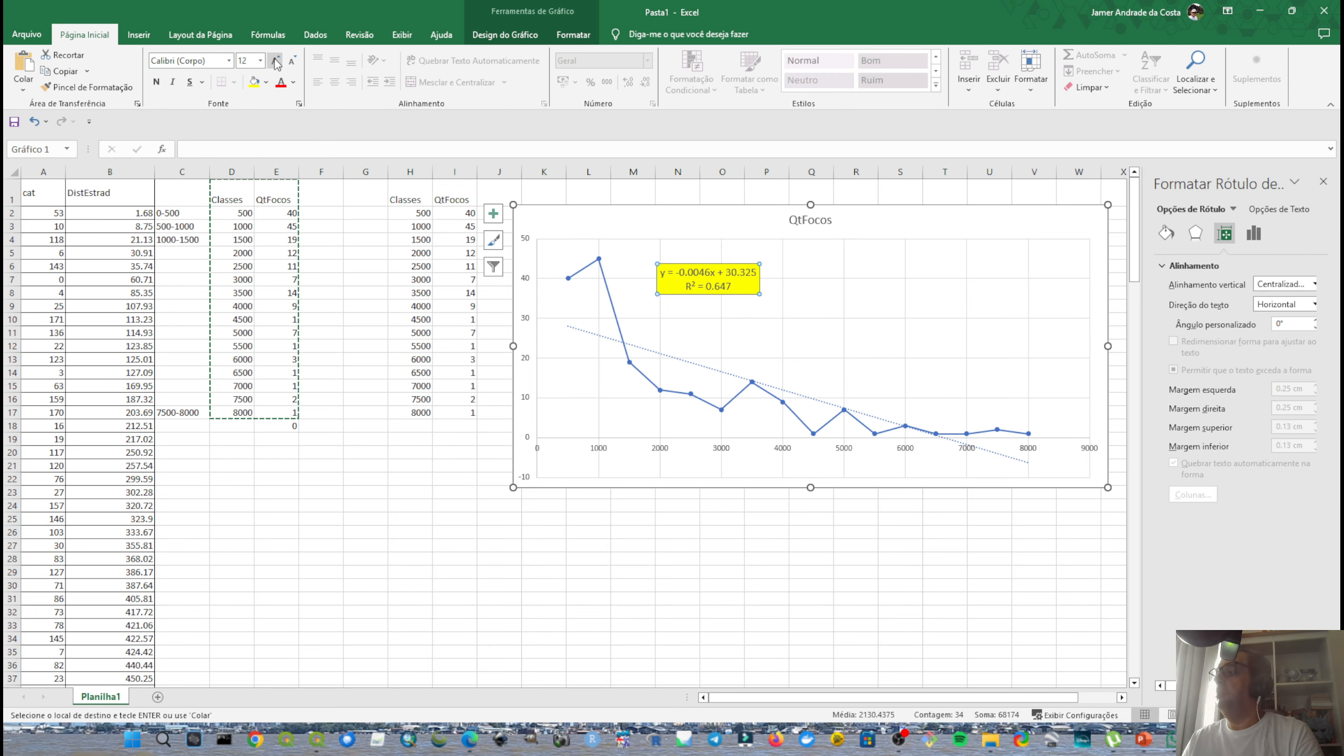
left_click(156, 82)
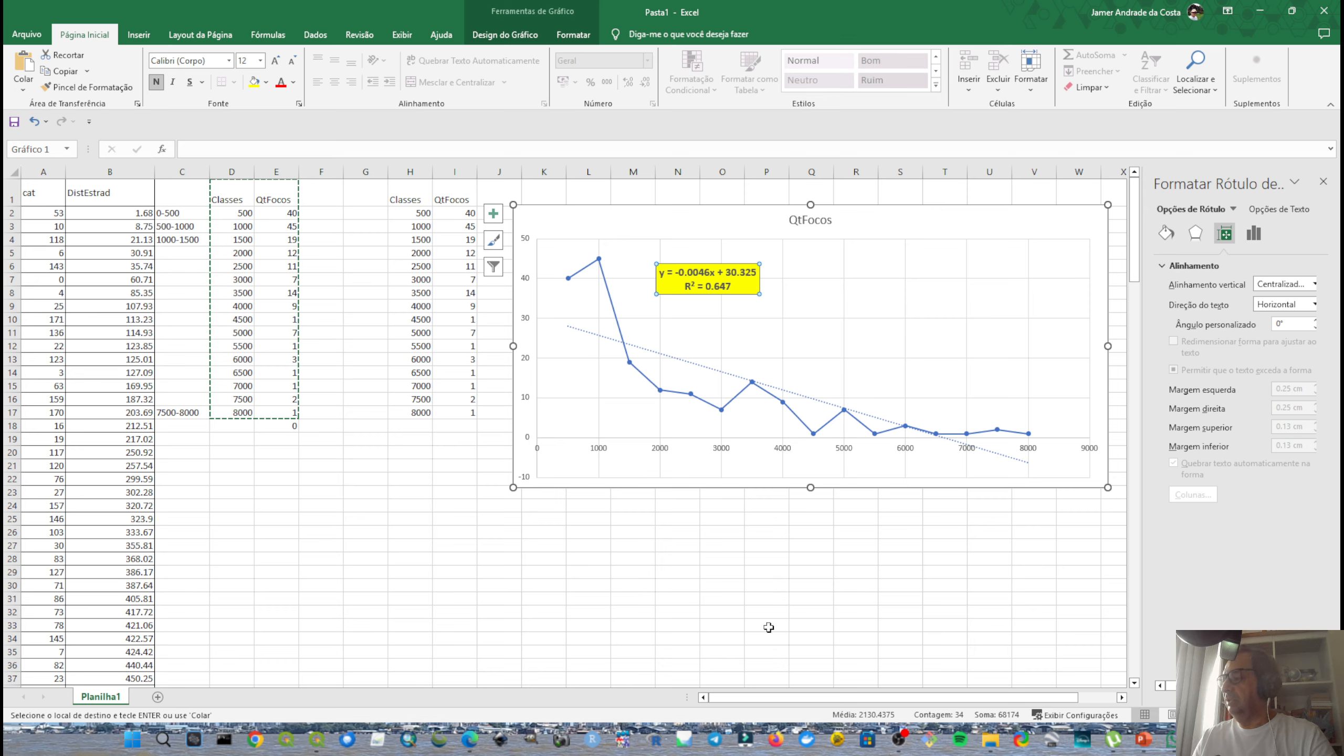
left_click(1141, 742)
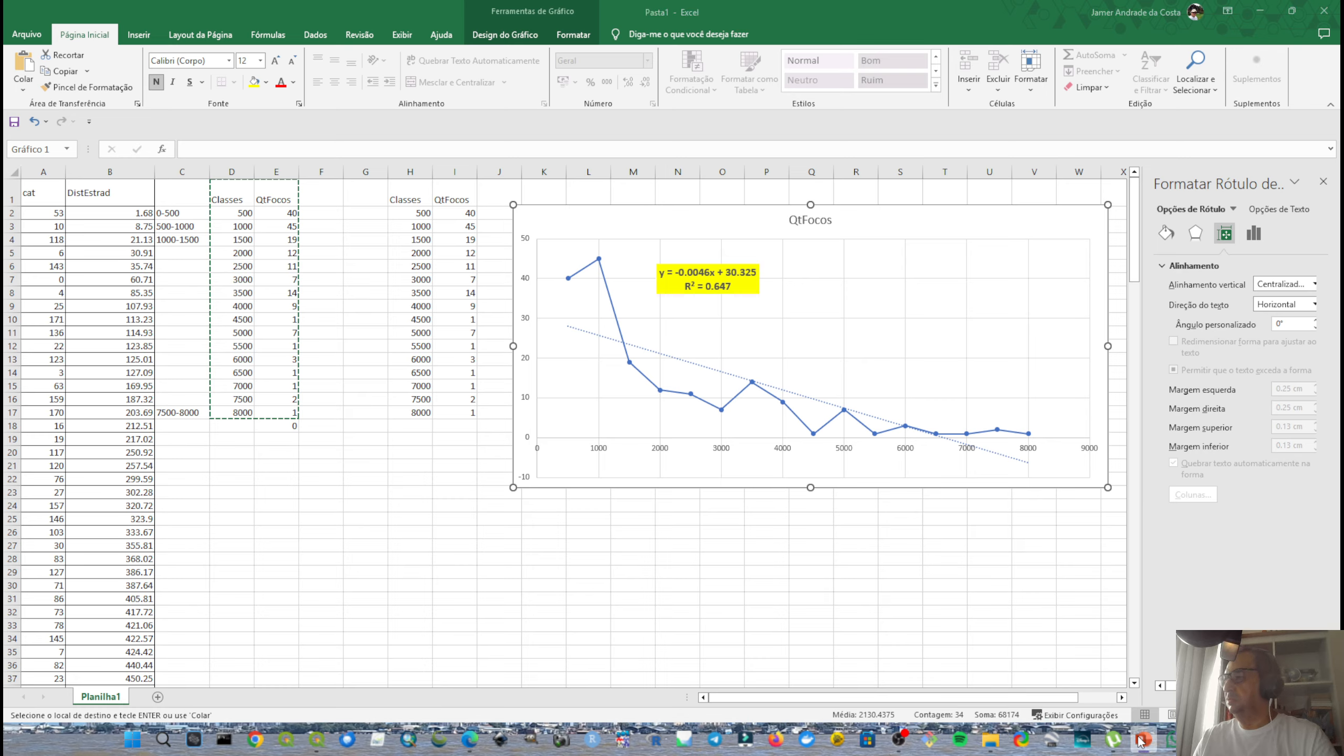
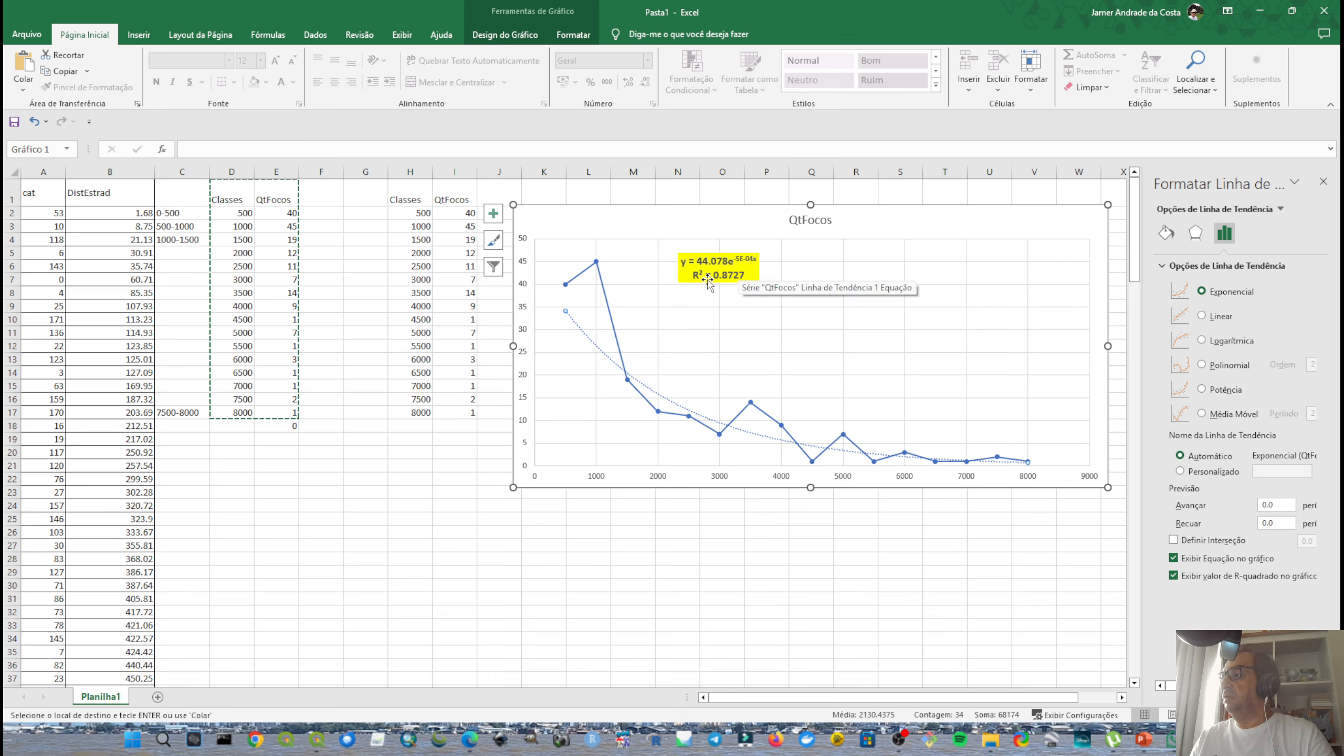
Compare the Linear, Exponencial, Logarítmica, Polinomial and Potência trendline types on the chart and set the trendline to Exponencial.
left_click(1202, 316)
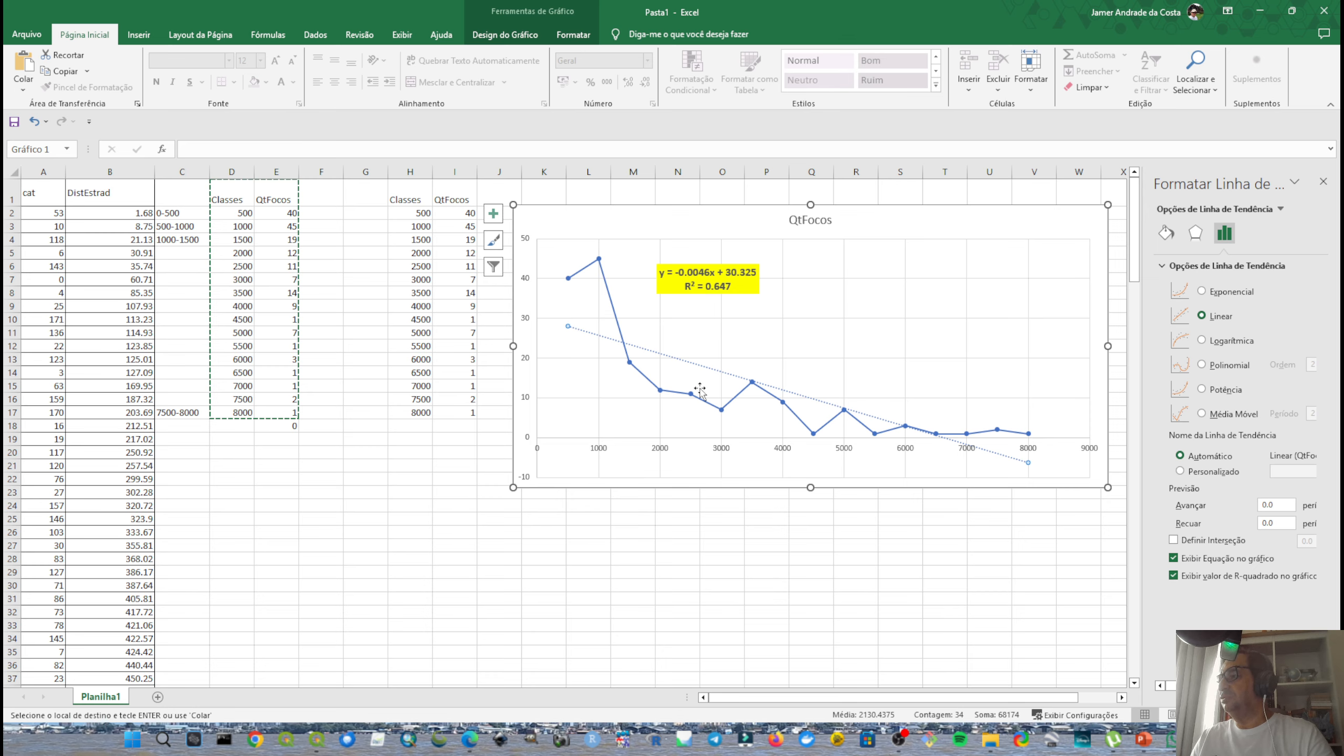
left_click(1202, 292)
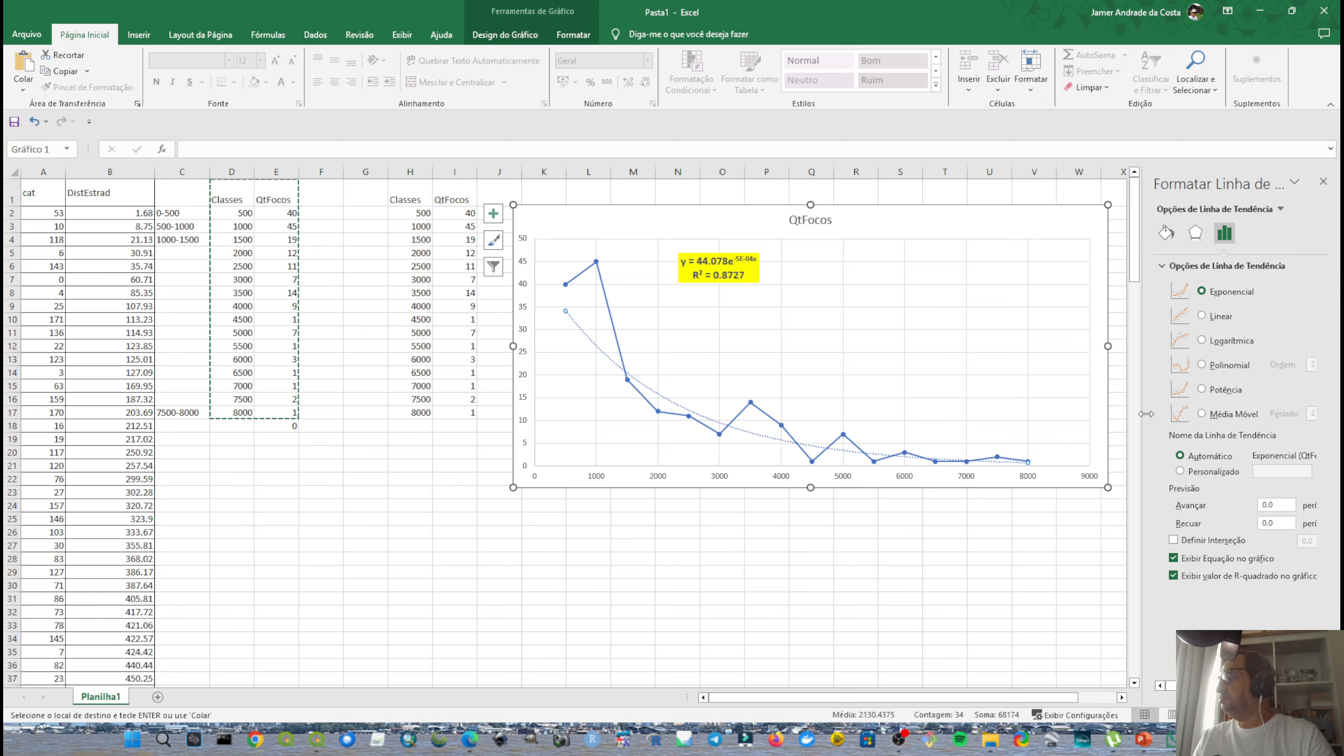
left_click(1202, 340)
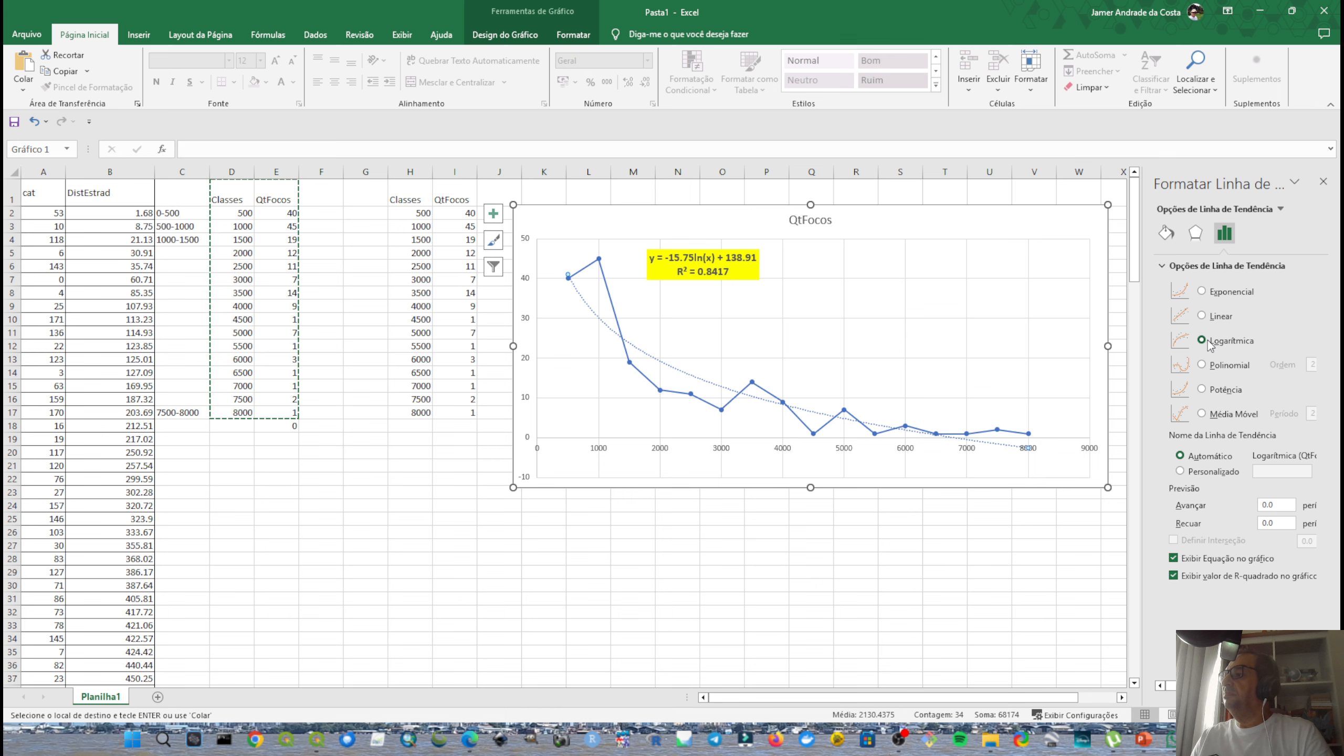
left_click(1204, 292)
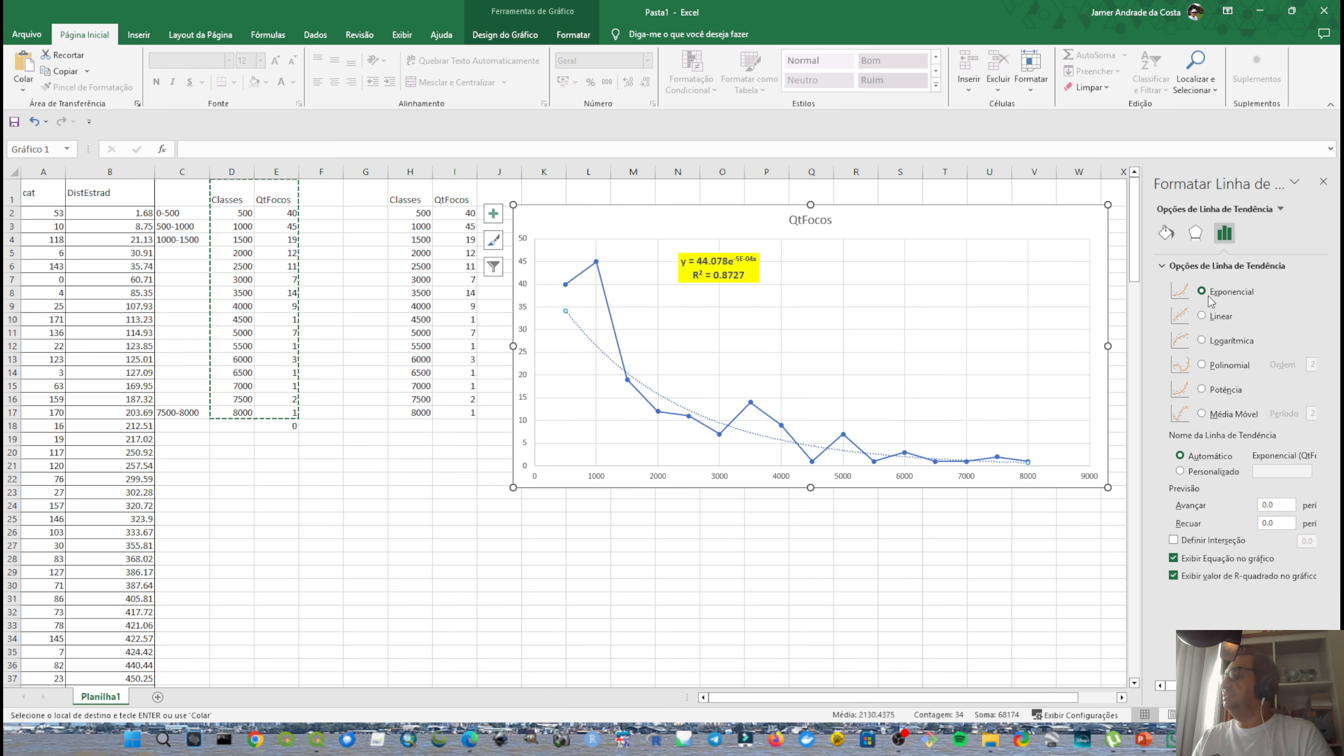
left_click(1212, 345)
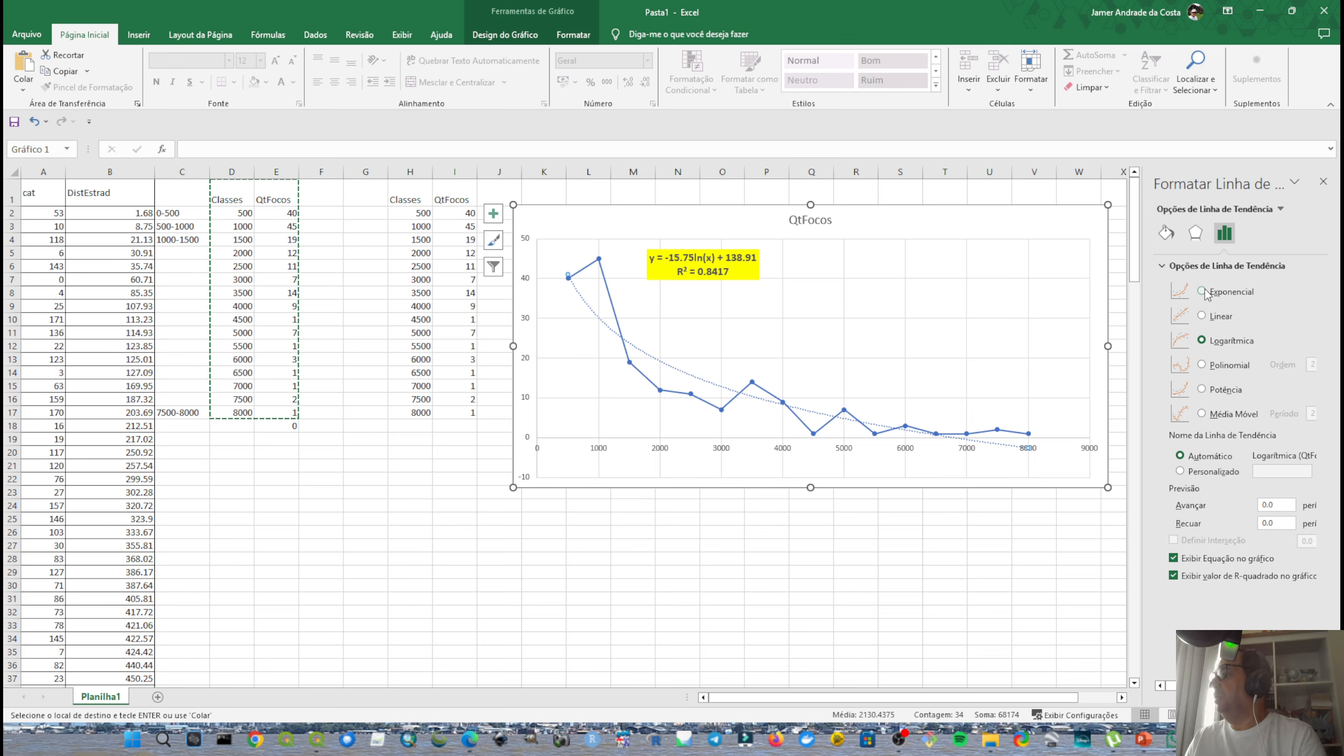
left_click(1205, 366)
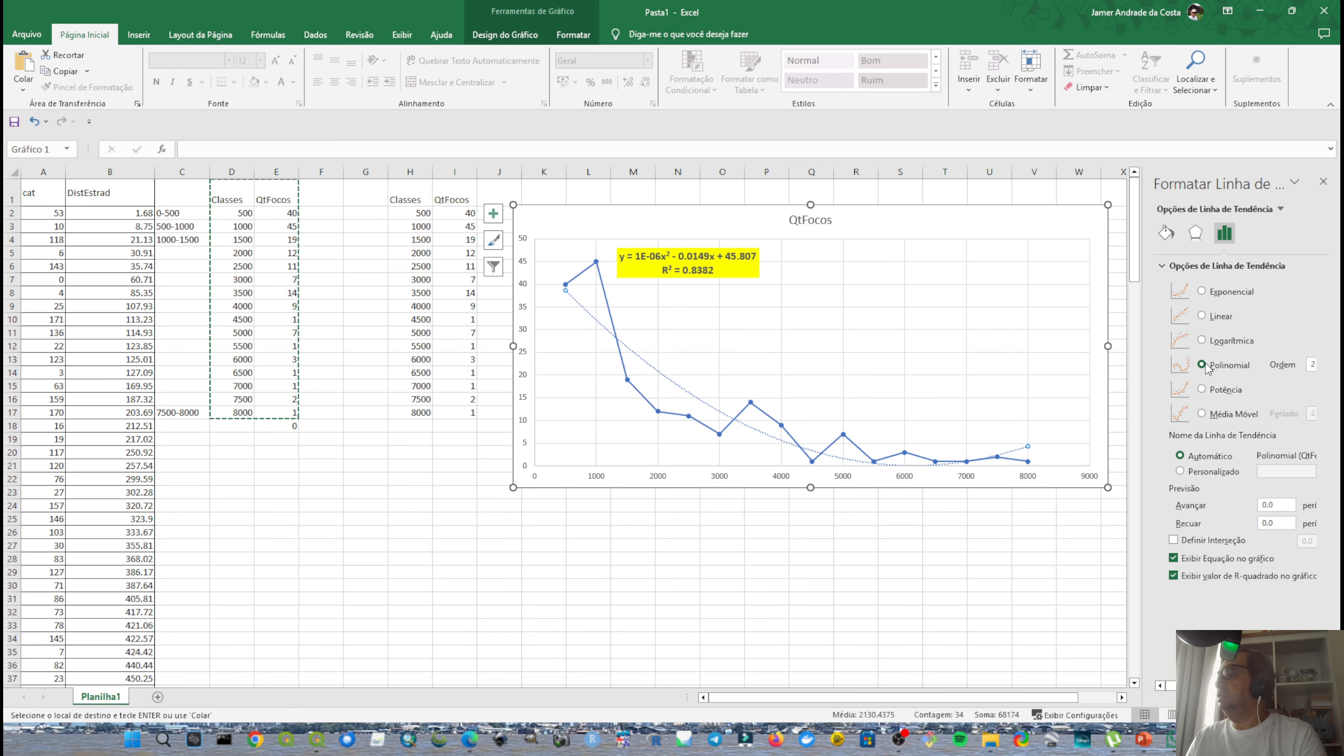
left_click(1202, 390)
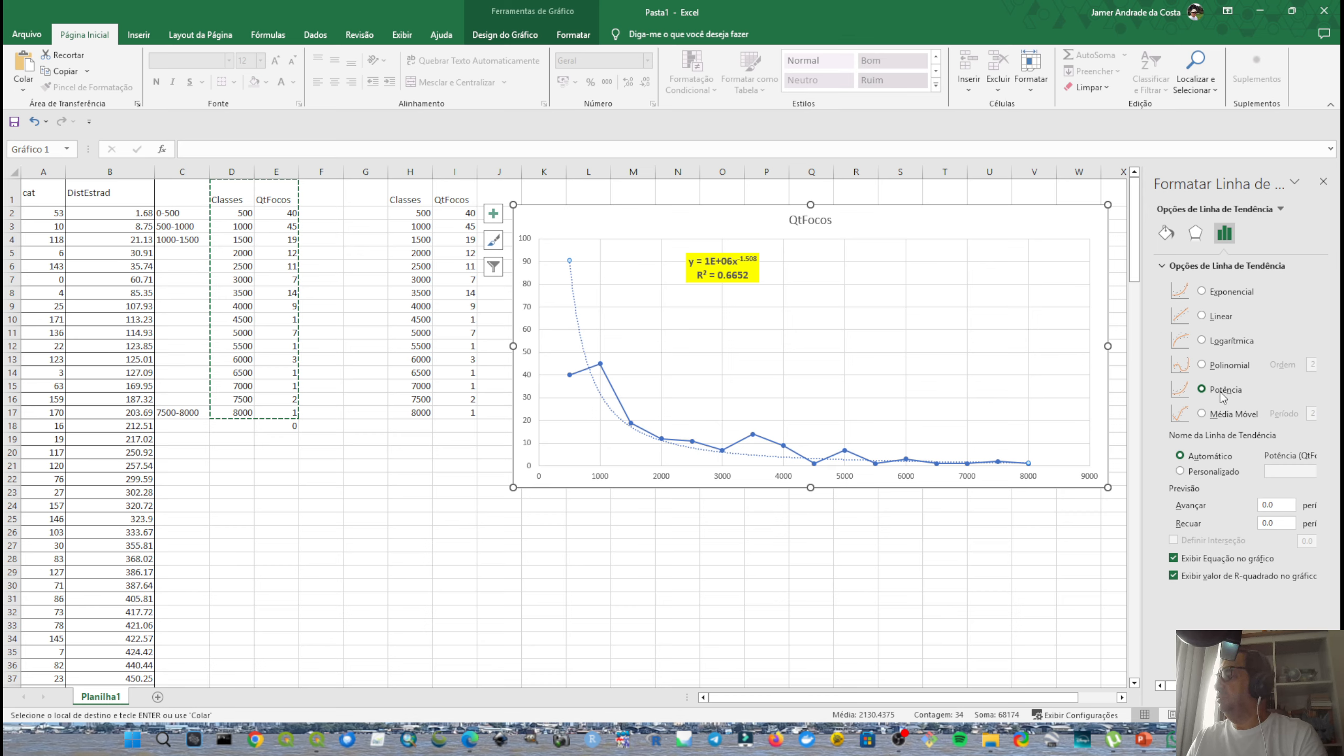
left_click(1202, 292)
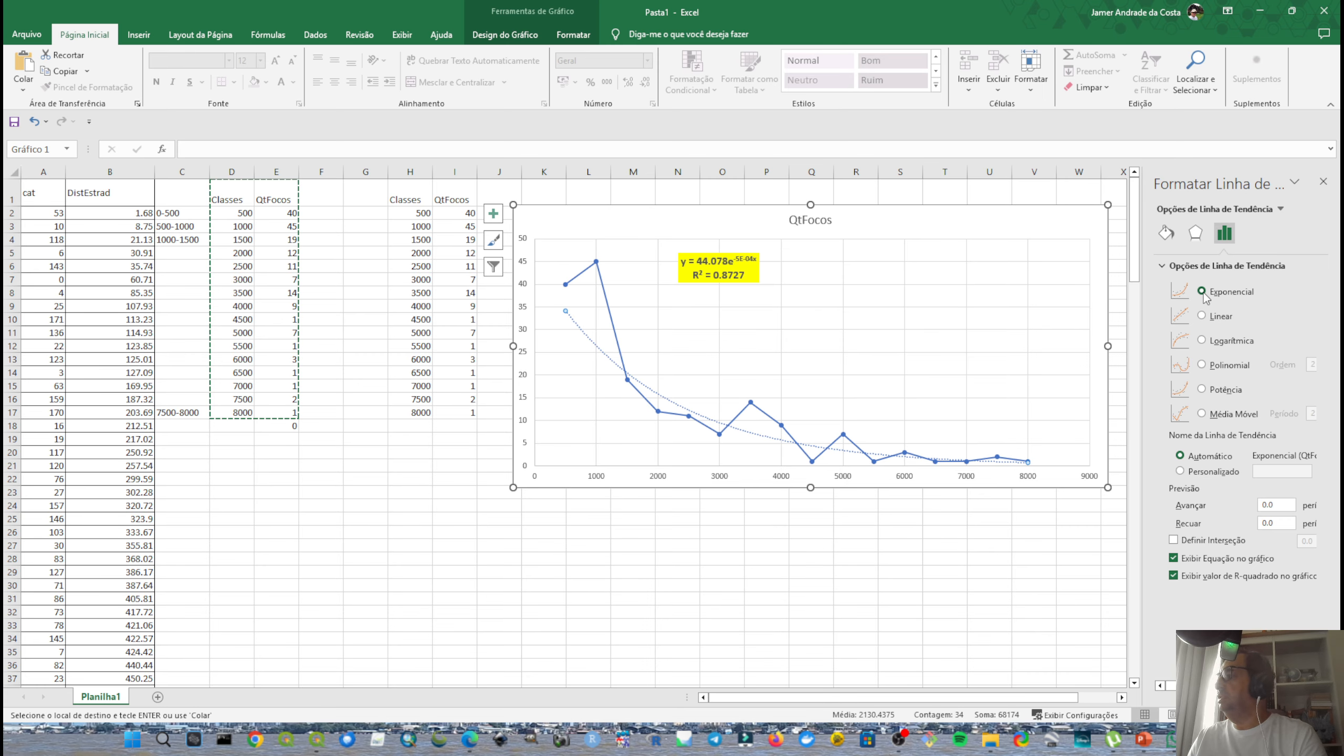
Move the QtFocos chart away from the table so that columns J to N beside the counts are free.
scroll(805, 428, "down", 2)
scroll(686, 379, "up", 2)
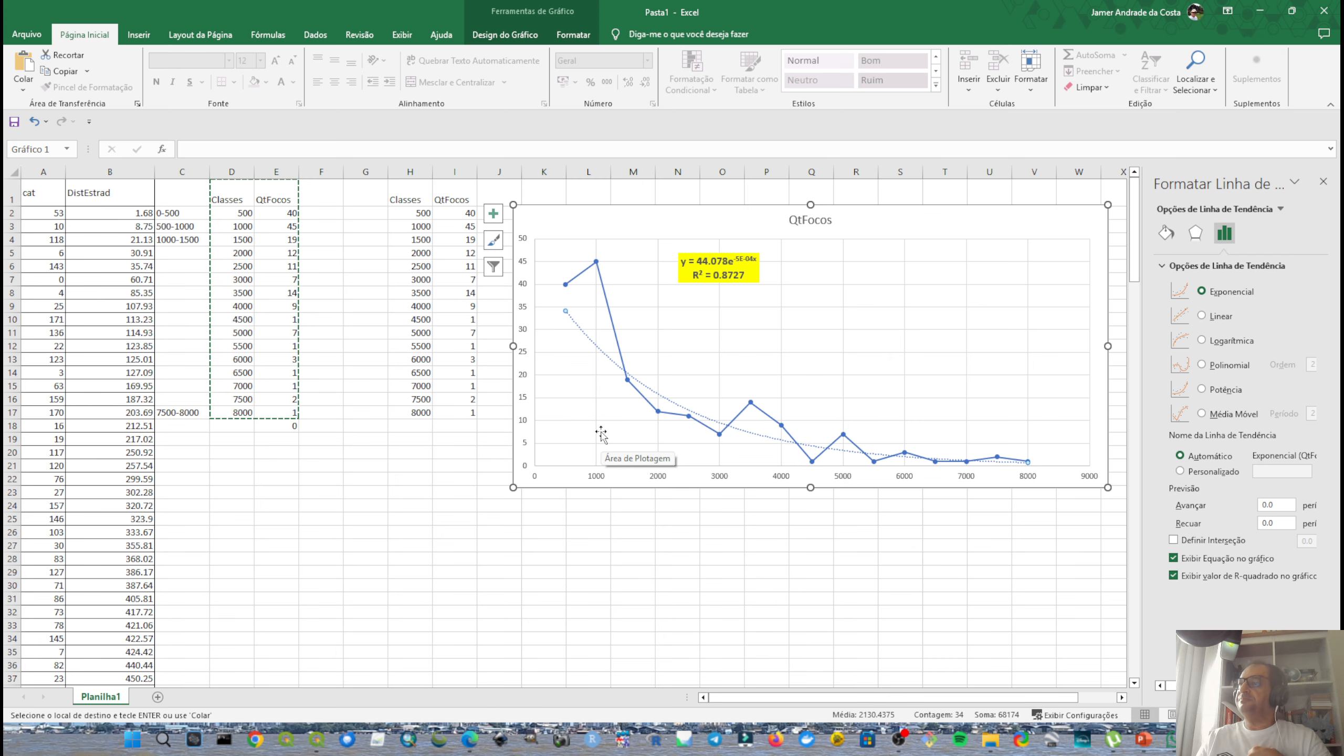
left_click(377, 450)
scroll(375, 327, "down", 2)
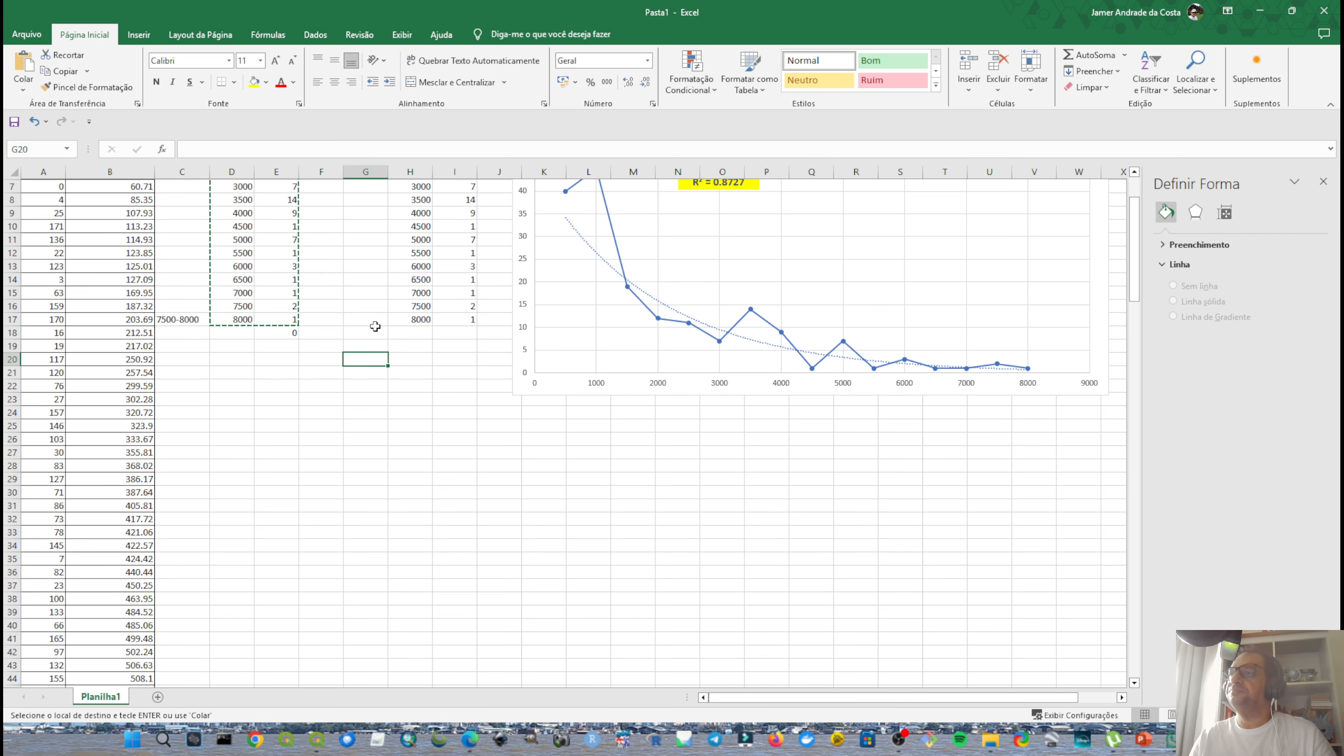
scroll(583, 328, "up", 3)
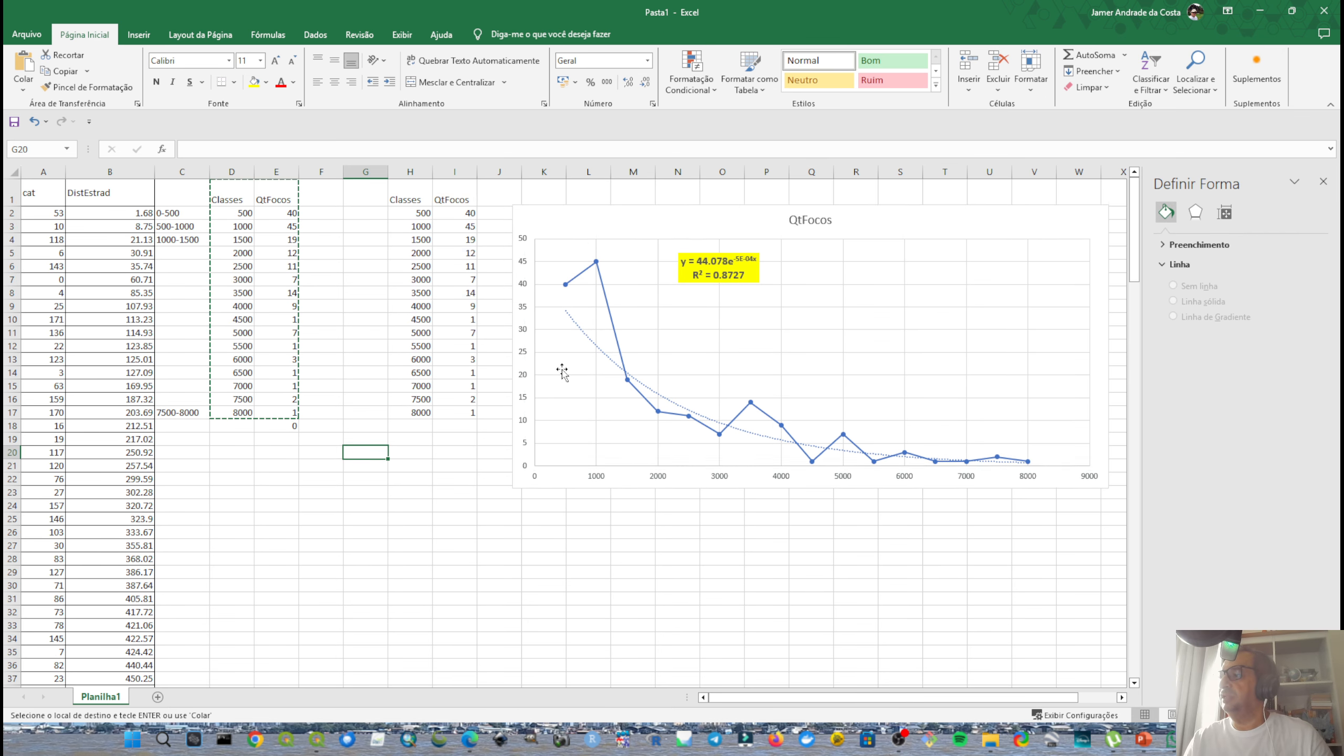
mouse_move(598, 368)
left_mouse_down()
mouse_move(610, 373)
mouse_move(603, 365)
left_mouse_up()
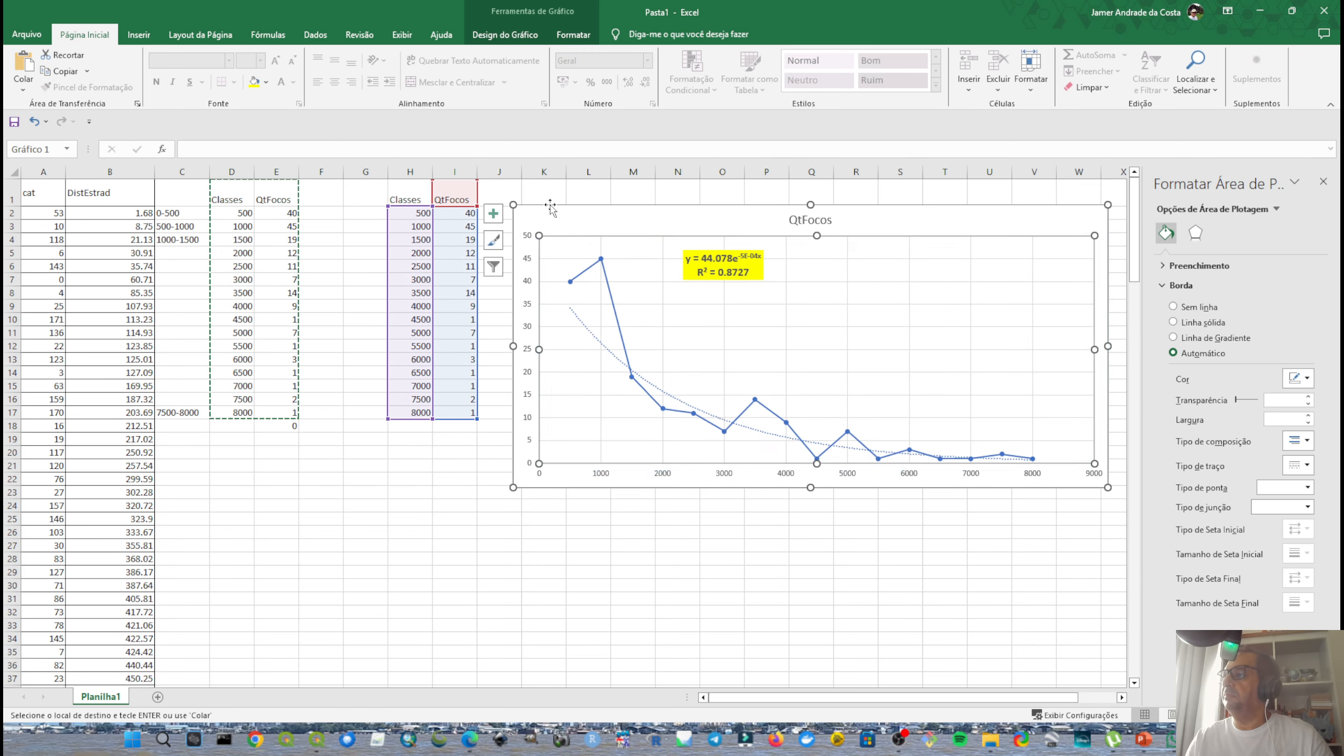
left_click_drag(550, 208, 749, 212)
left_click(500, 213)
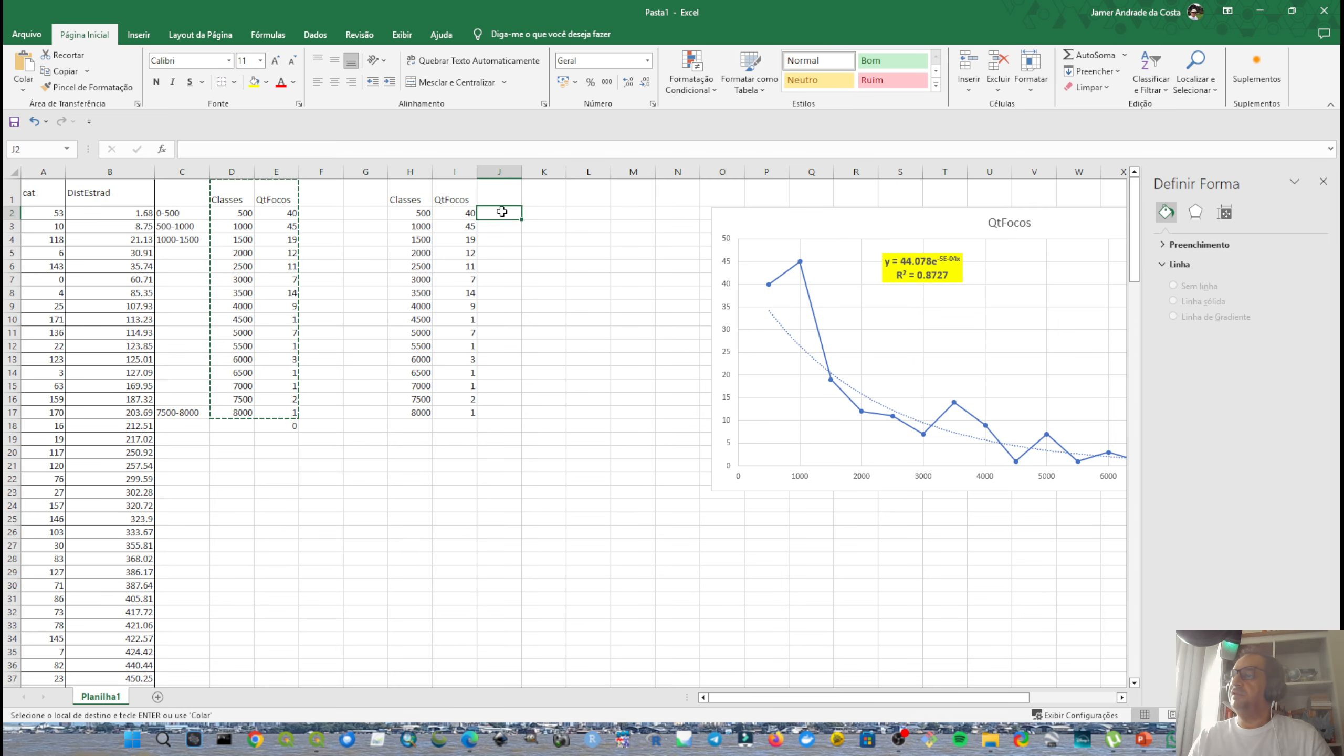
type("=")
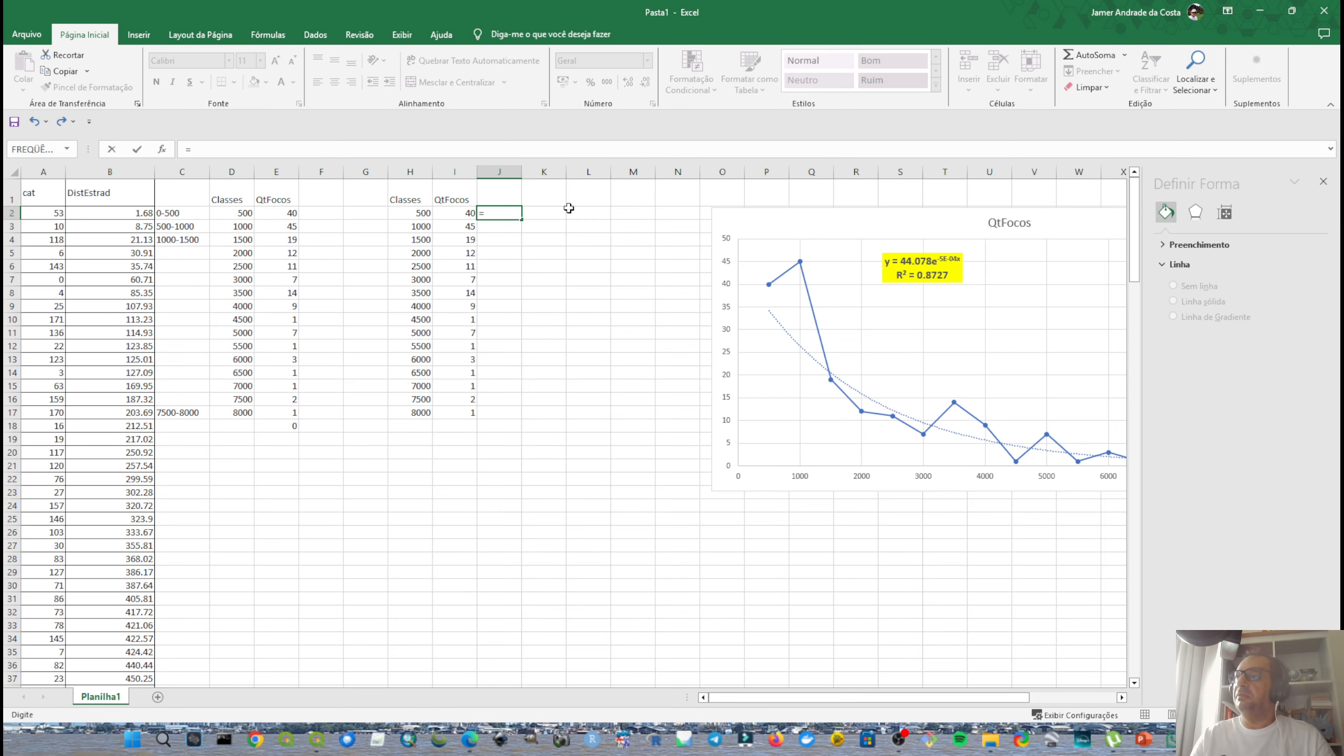
key("BackSpace")
key("Down")
key("Down")
key("Down")
key("Down")
key("Down")
key("Down")
key("Down")
key("Down")
key("Down")
key("Down")
key("Down")
key("Down")
key("Down")
key("Down")
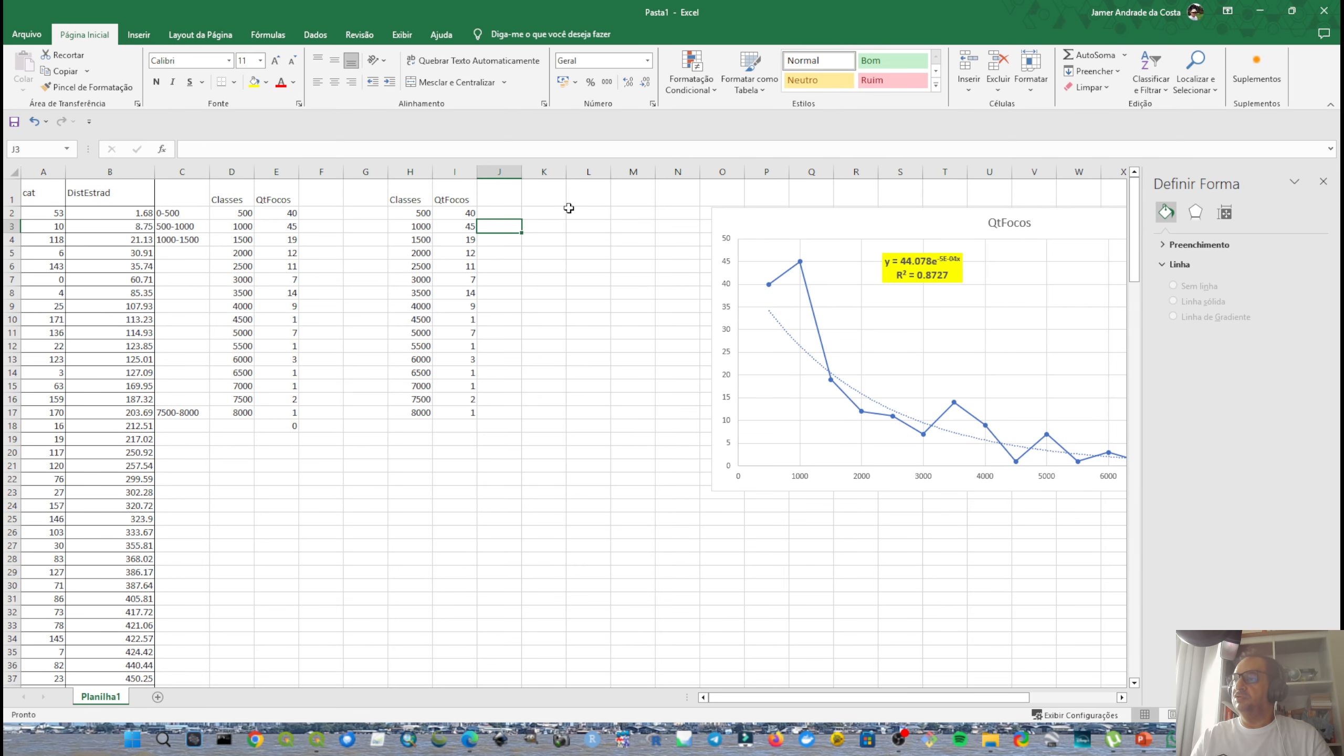
Sum the QtFocos counts of the second table with AutoSum in cell I18.
key("Left")
key("Down")
key("Down")
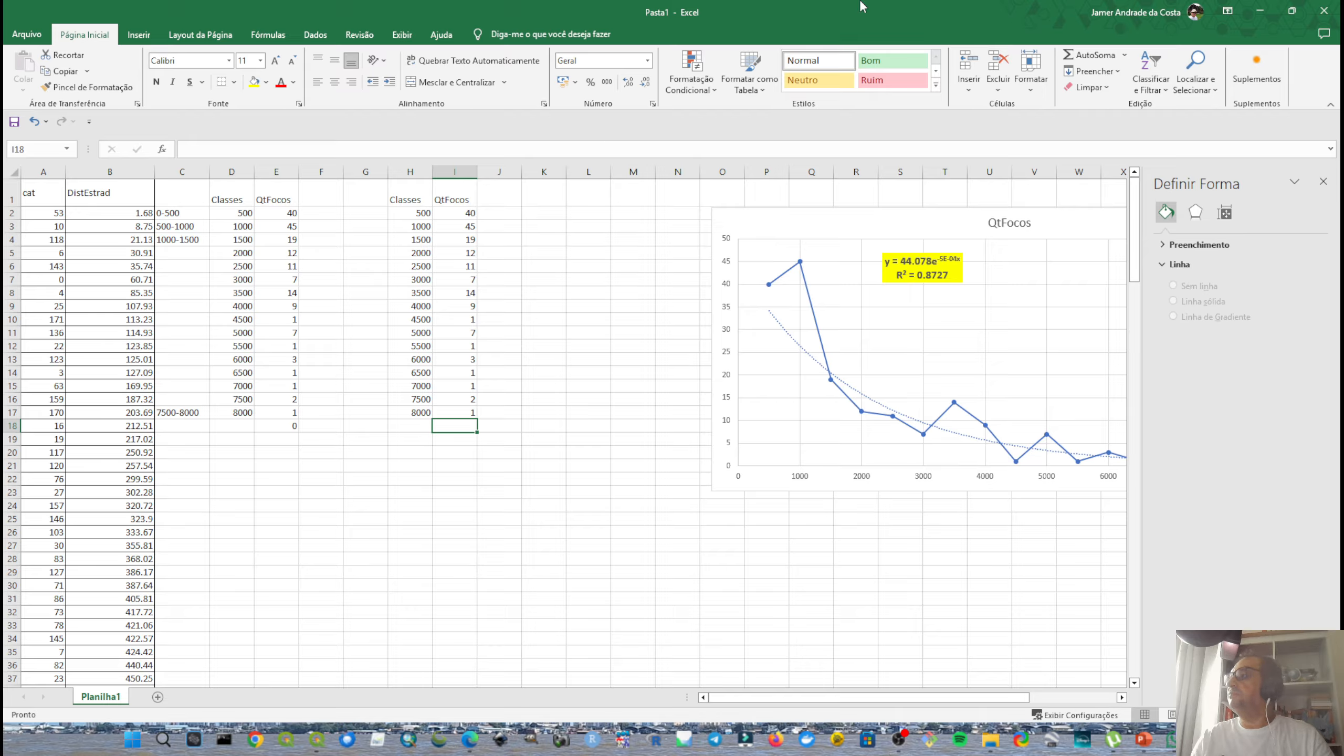
left_click(1094, 55)
key("Return")
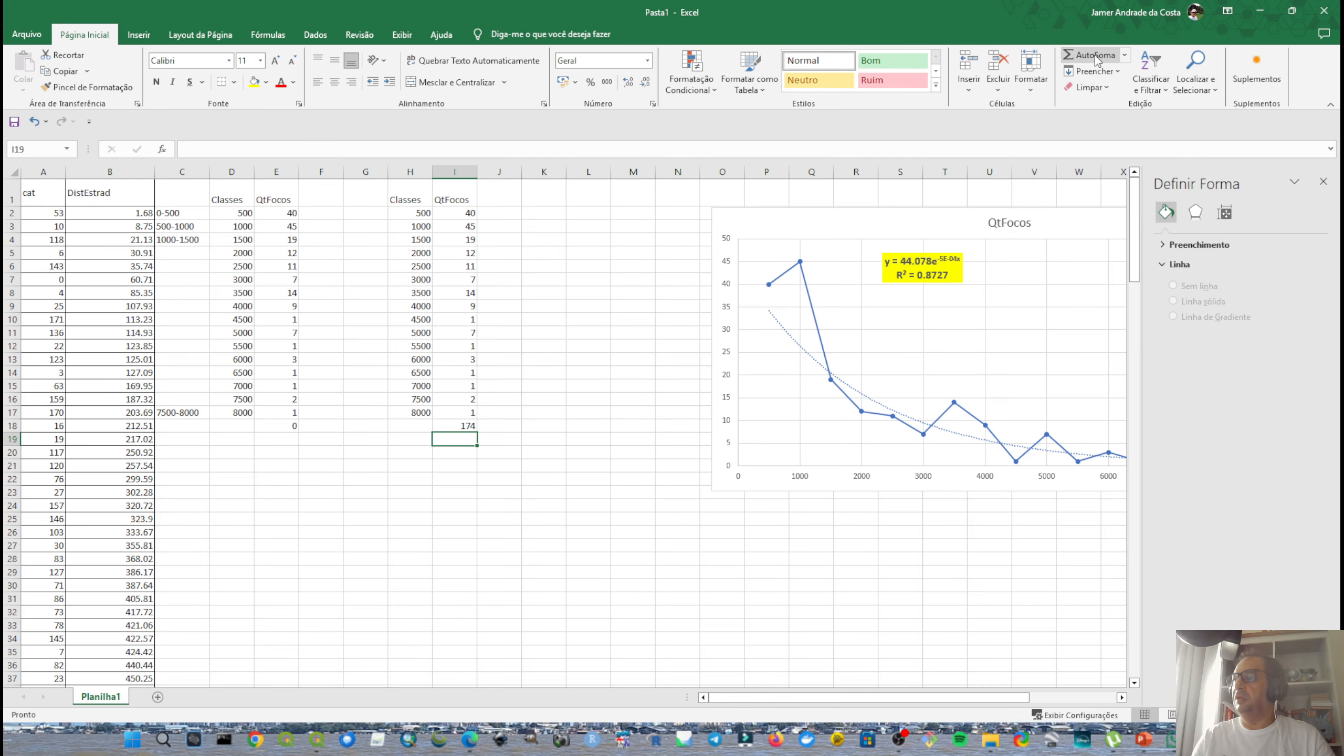
Enter the formula =I2/I18*100 in J2 to calculate the first class's percentage of the total.
left_click(501, 216)
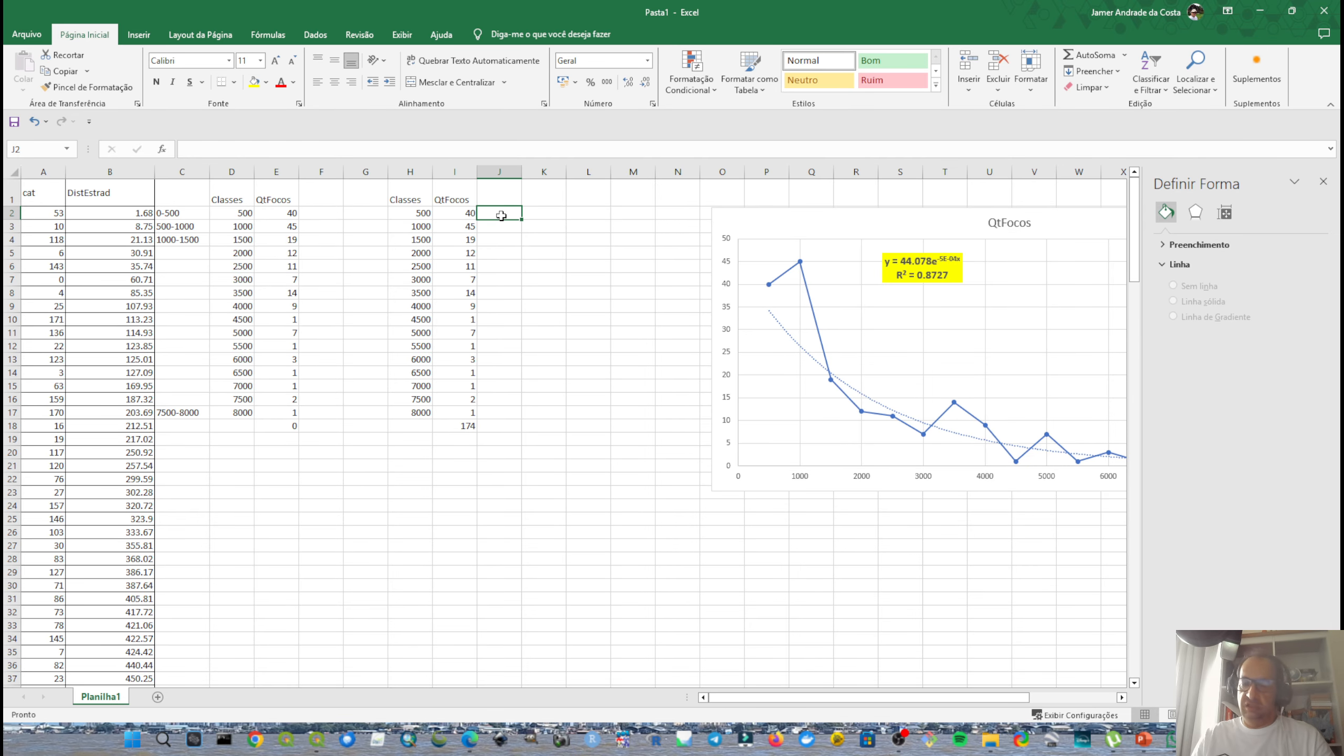
type("=")
key("Left")
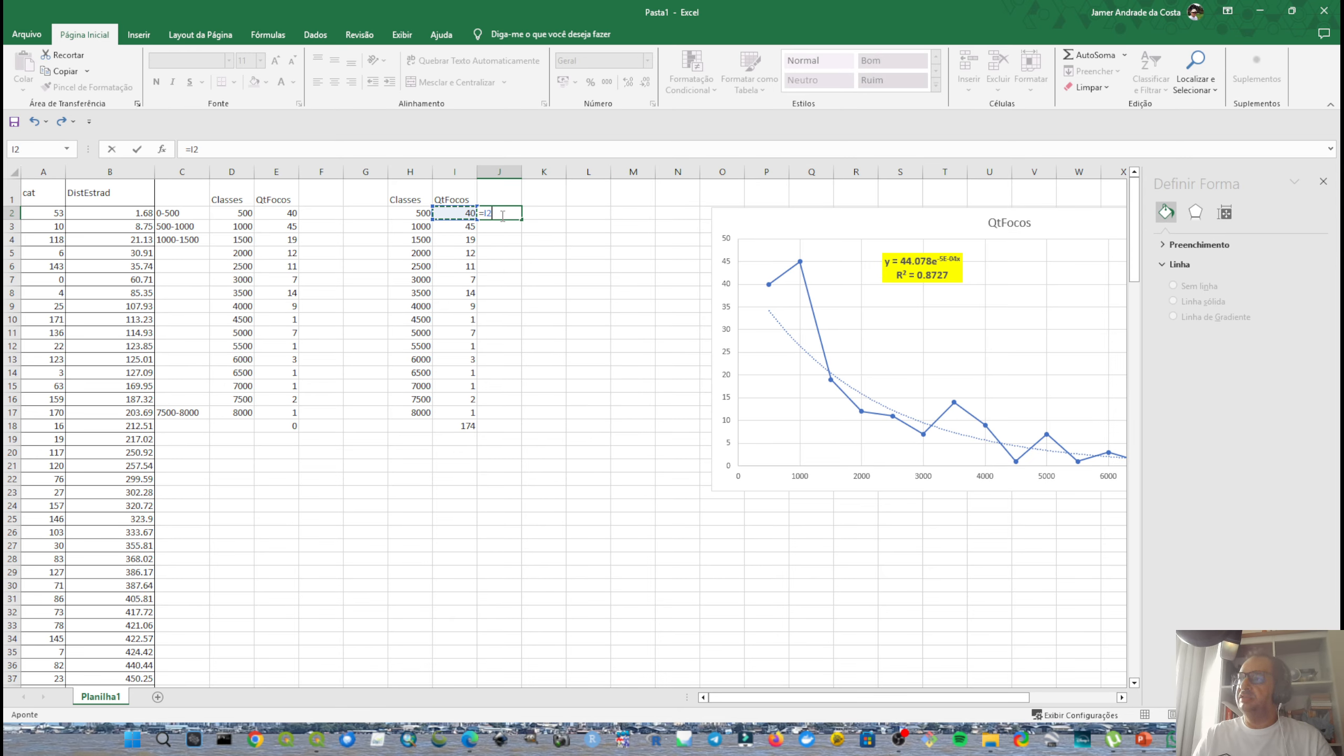
type("/")
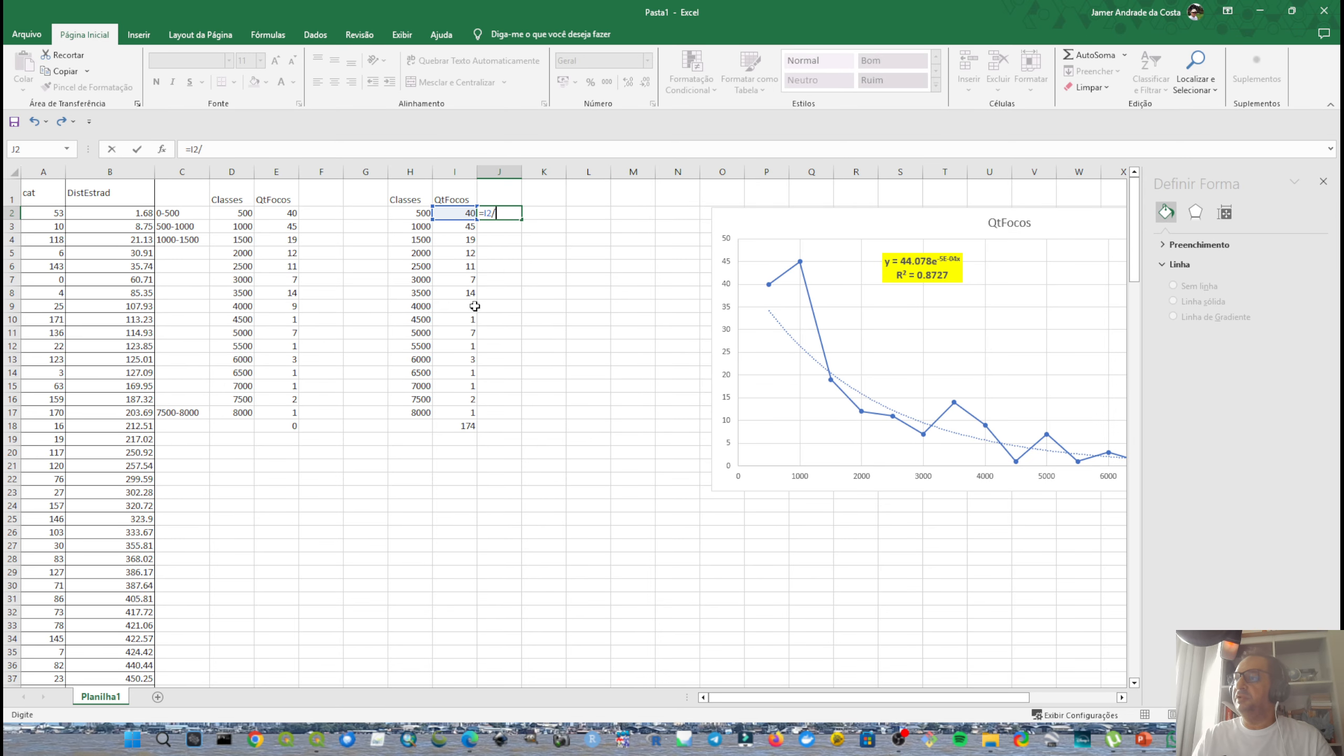
left_click(466, 425)
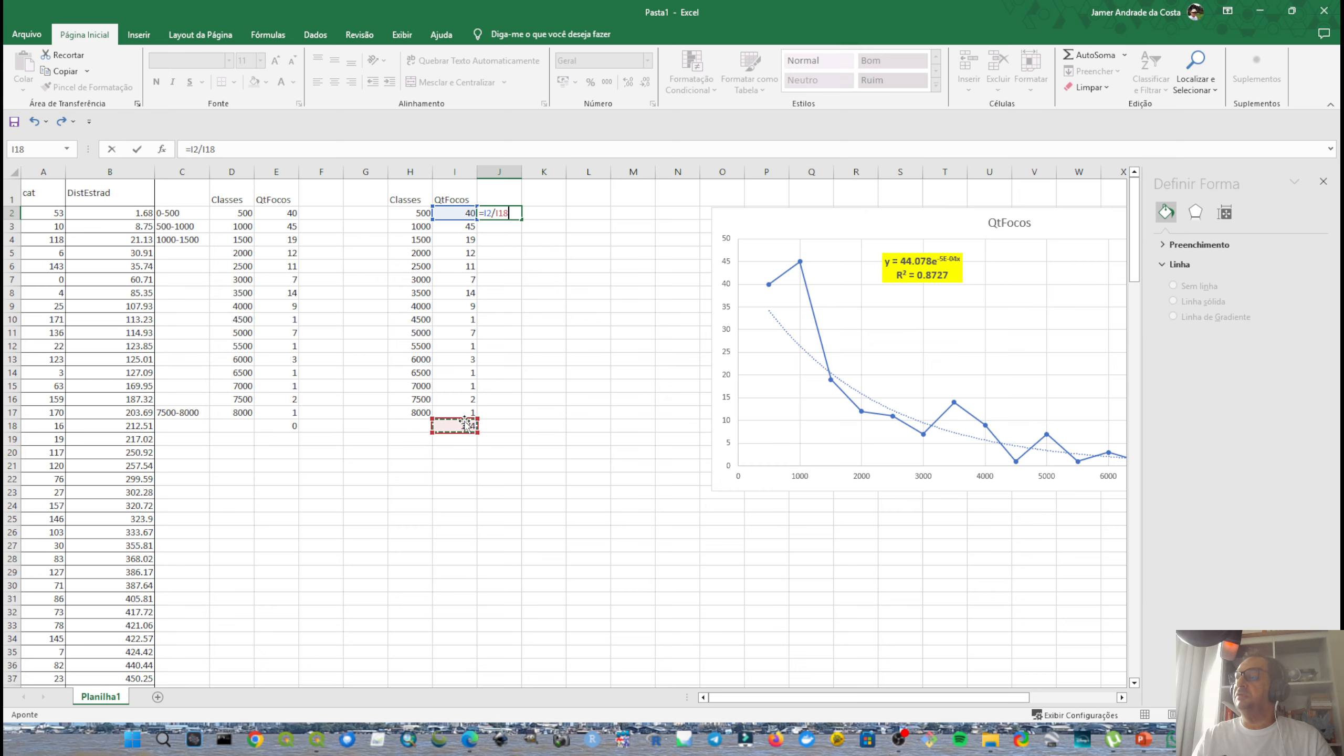
type("*")
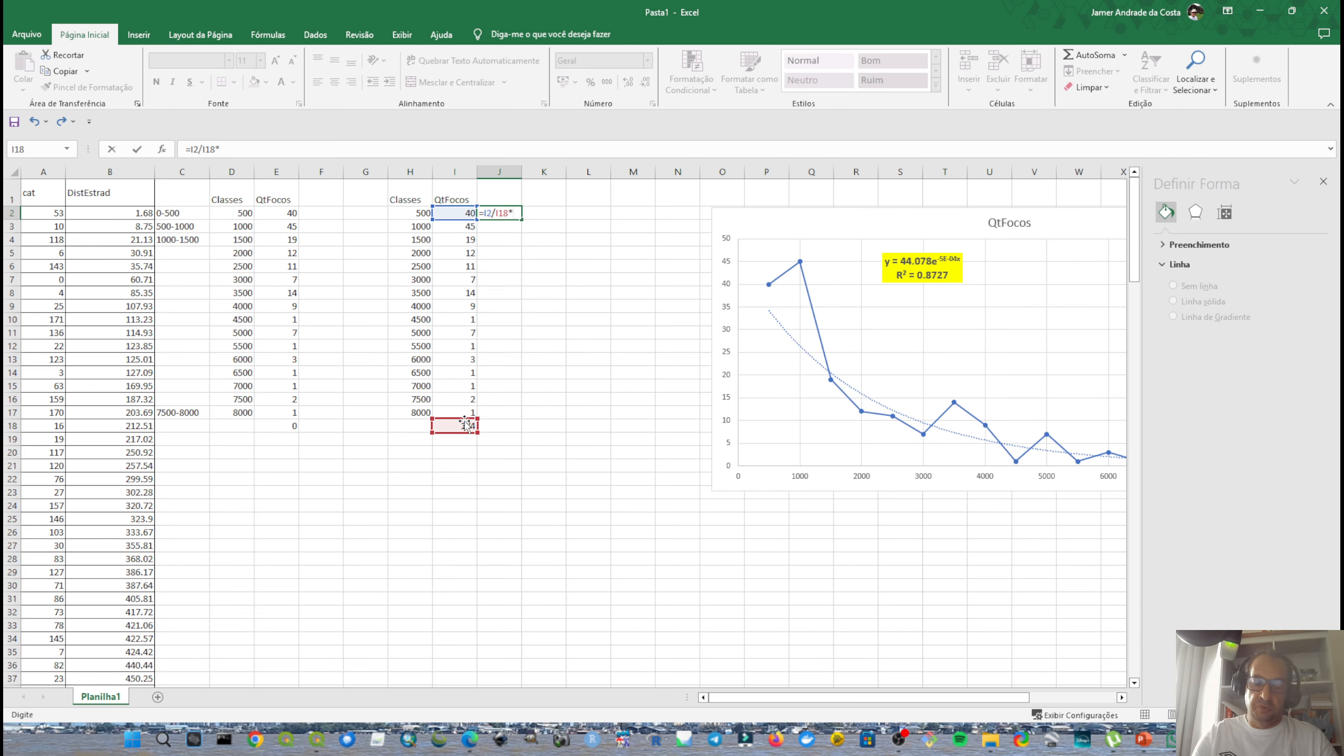
key("Return")
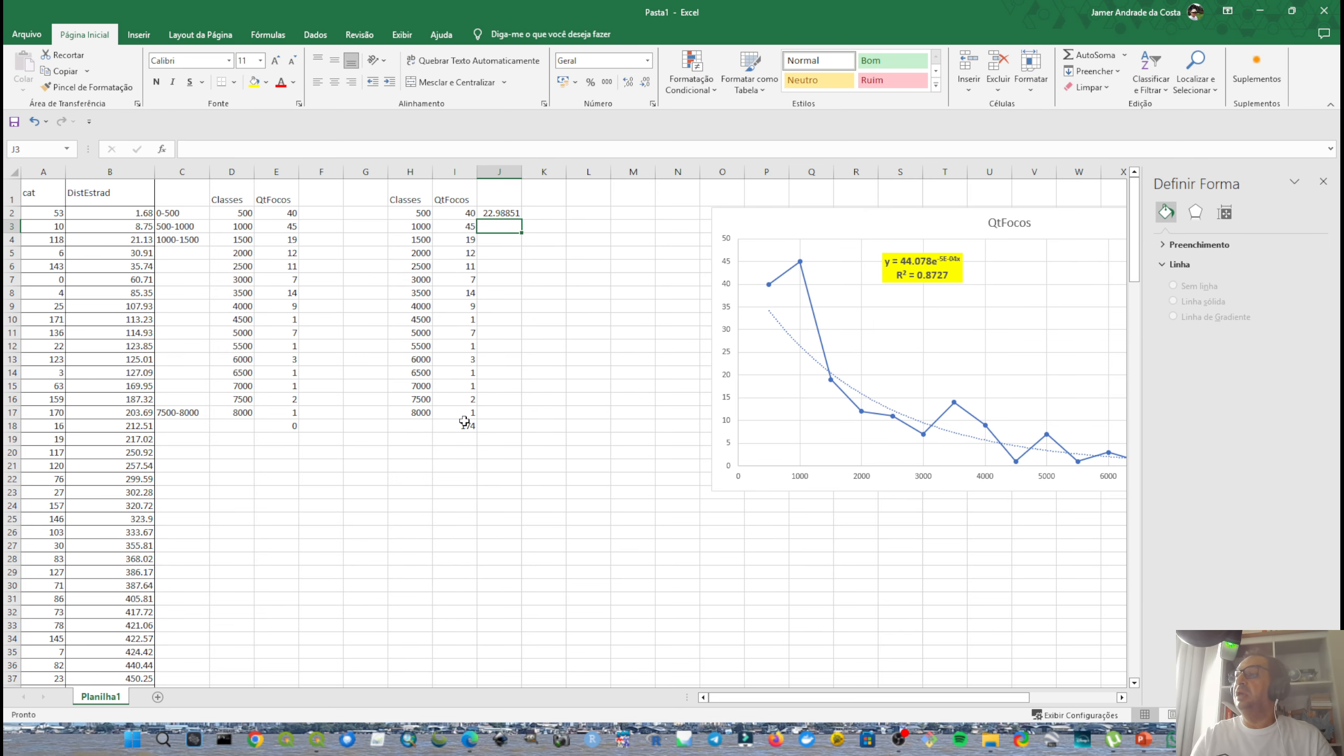
Head the percentage column with "%" in cell J1.
left_click(496, 197)
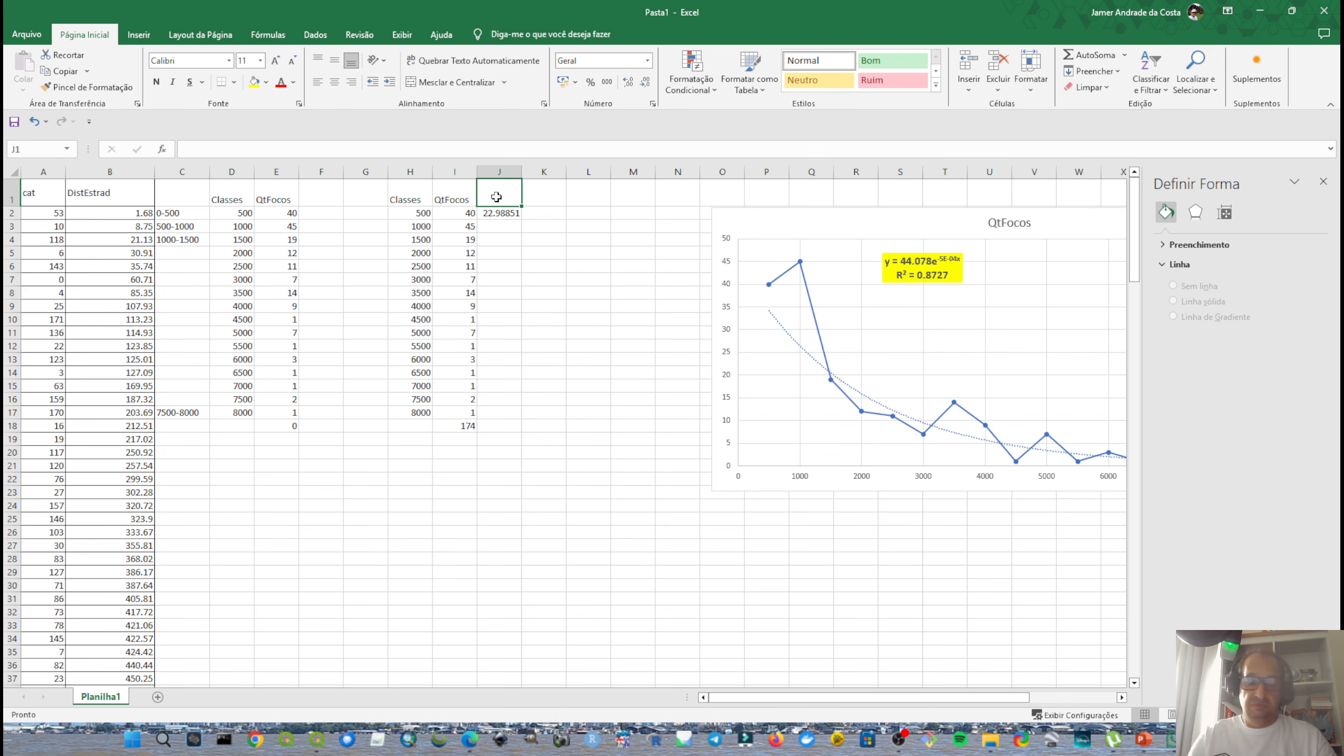
type("%")
key("Return")
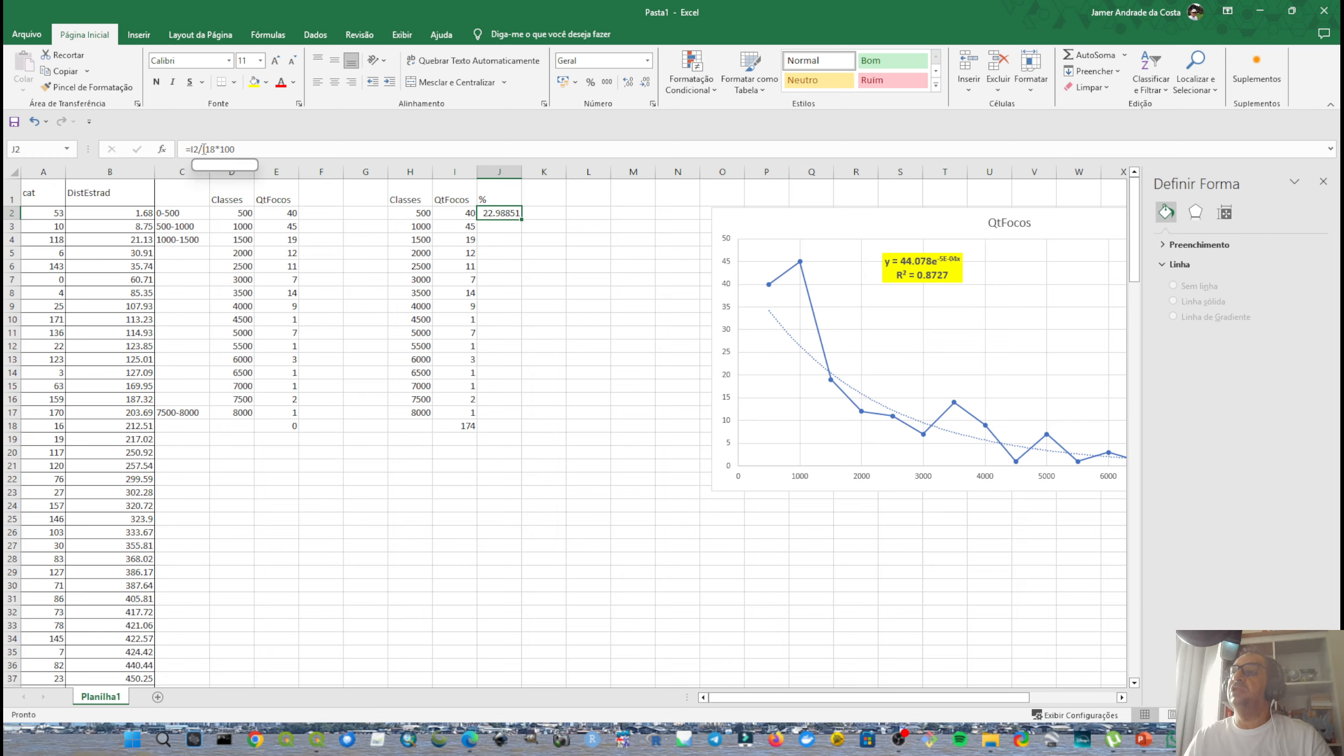
Make the total's reference in the J2 formula absolute so it reads =I2/$I$18*100.
left_click(205, 150)
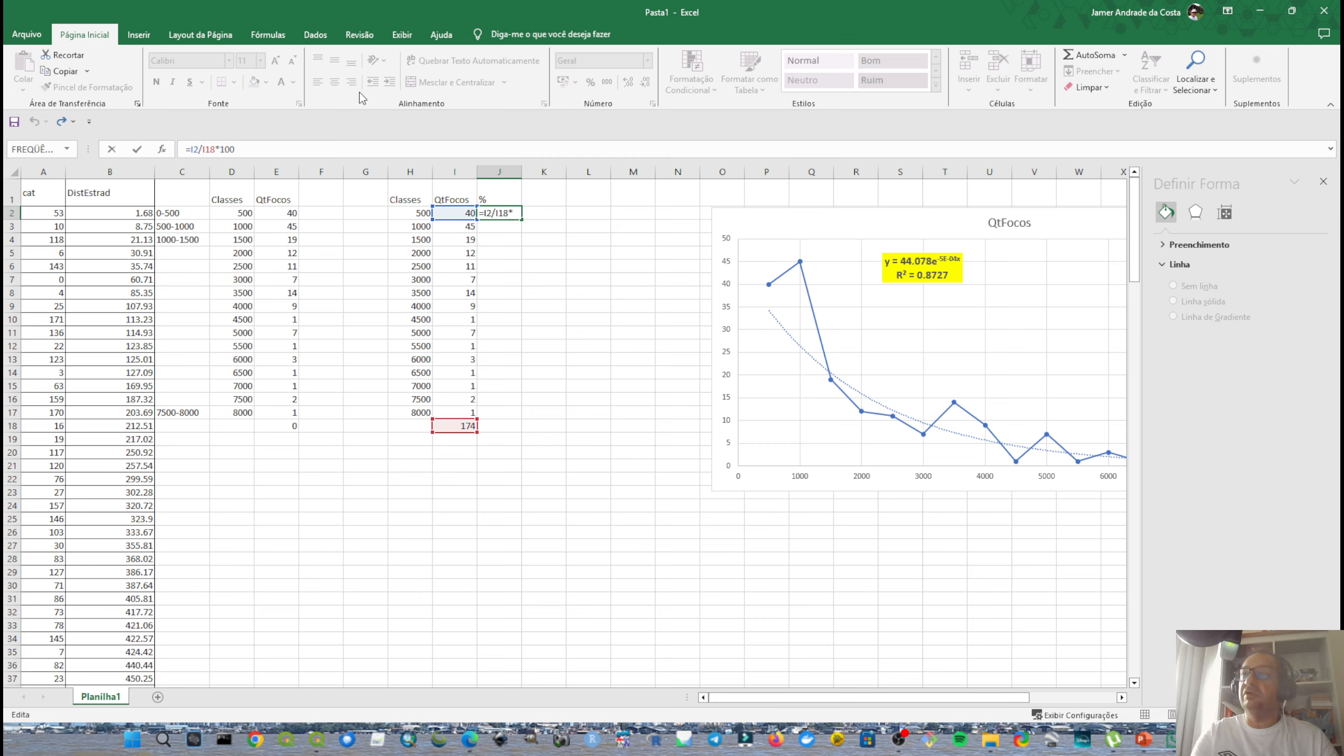
type("$I")
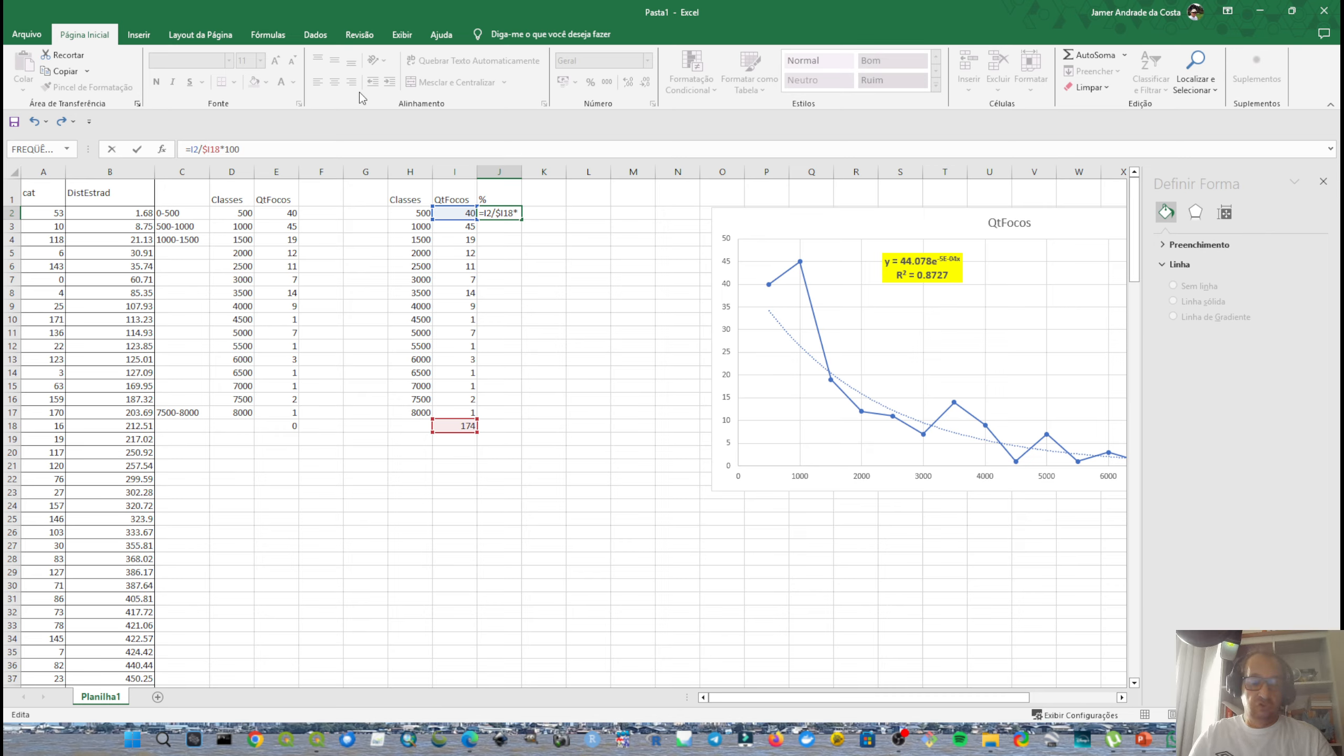
type("$")
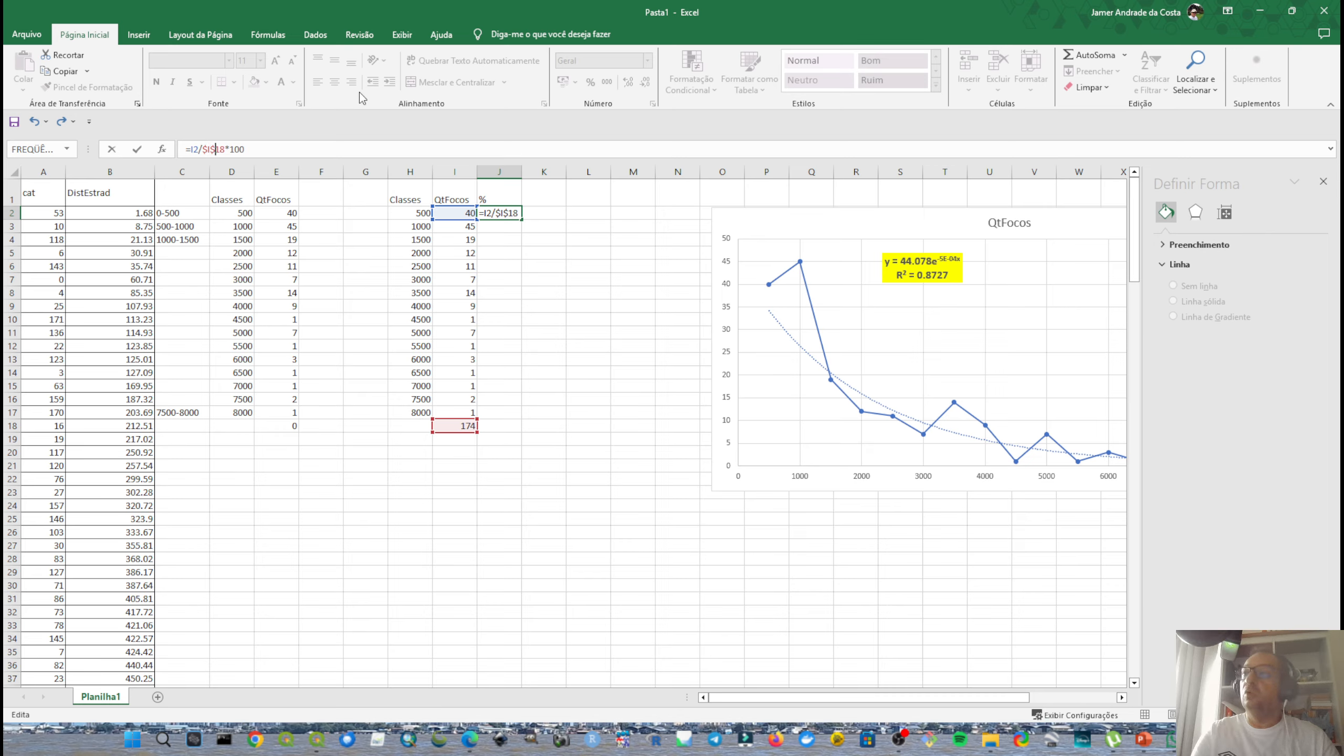
key("Return")
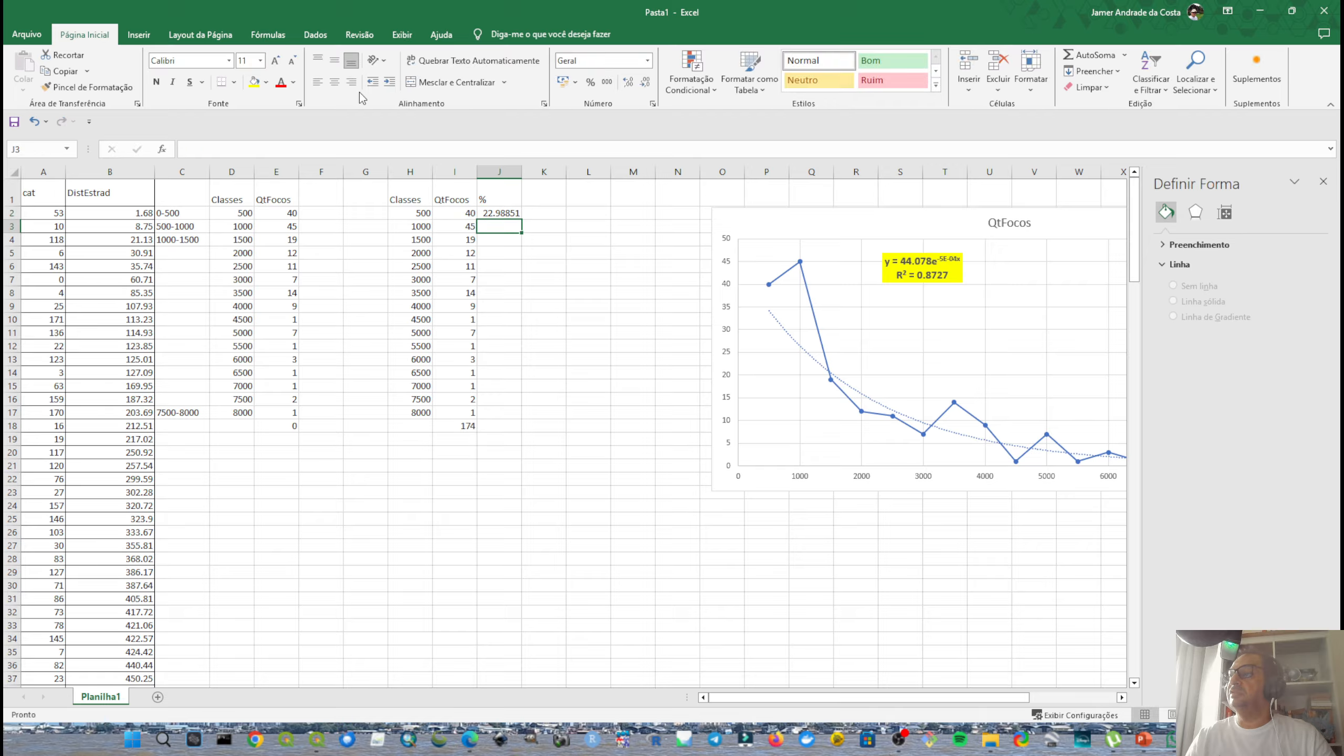
Copy the percentage formula from J2 down to J17 for all the distance classes.
key("Up")
key("ctrl+c")
key("shift+Down")
key("shift+Down")
key("shift+Down")
key("shift+Down")
key("shift+Down")
key("shift+Down")
key("shift+Down")
key("shift+Down")
key("shift+Down")
key("shift+Down")
key("shift+Down")
key("shift+Down")
key("shift+Down")
key("shift+Down")
key("shift+Down")
key("shift+Down")
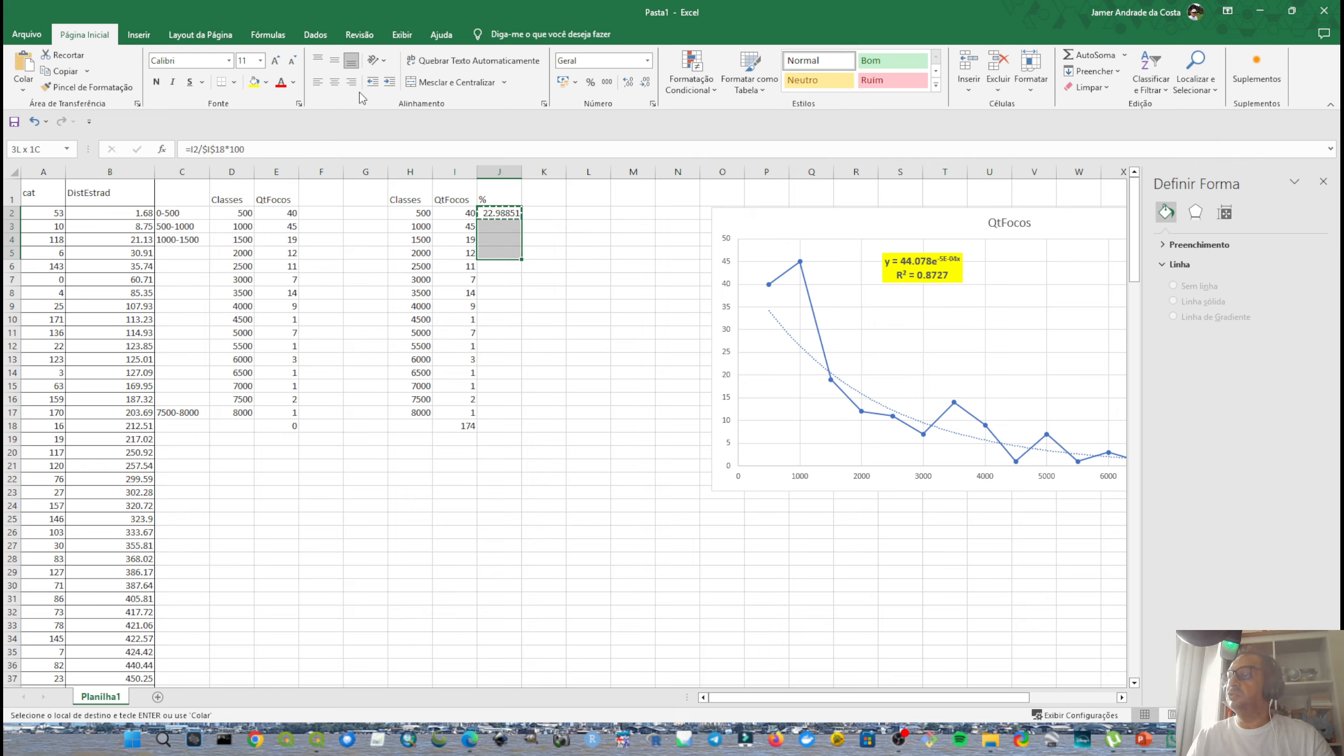
key("shift+Up")
key("Return")
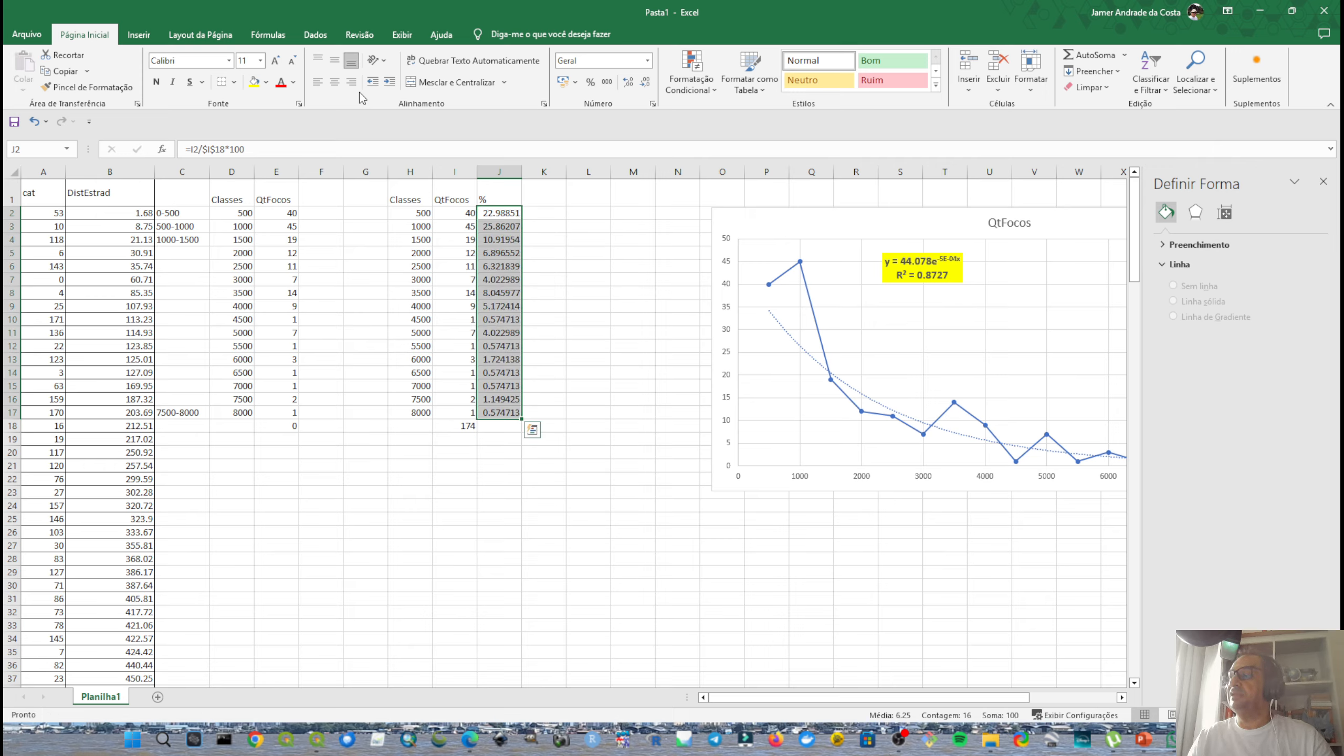
Reduce the percentages in J2:J17 to one decimal place.
left_click(645, 83)
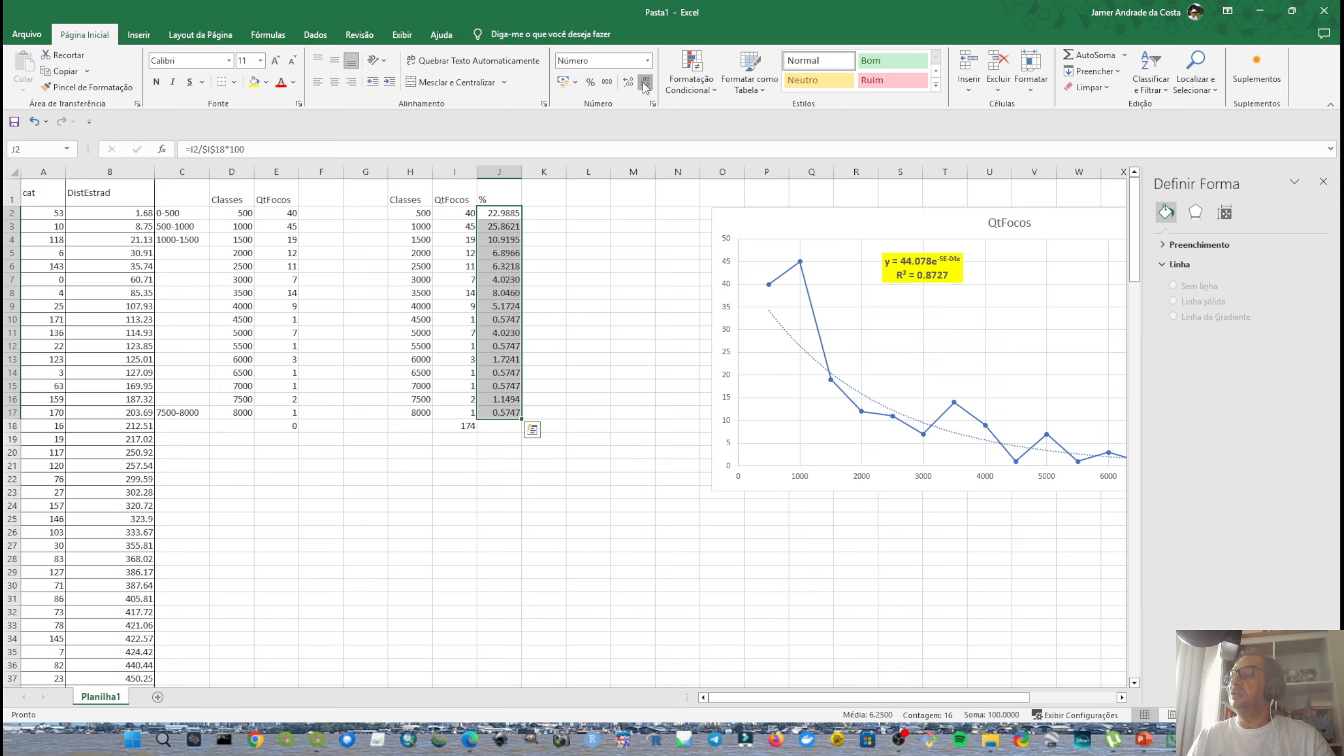
left_click(645, 83)
left_click(645, 83)
left_click(645, 83)
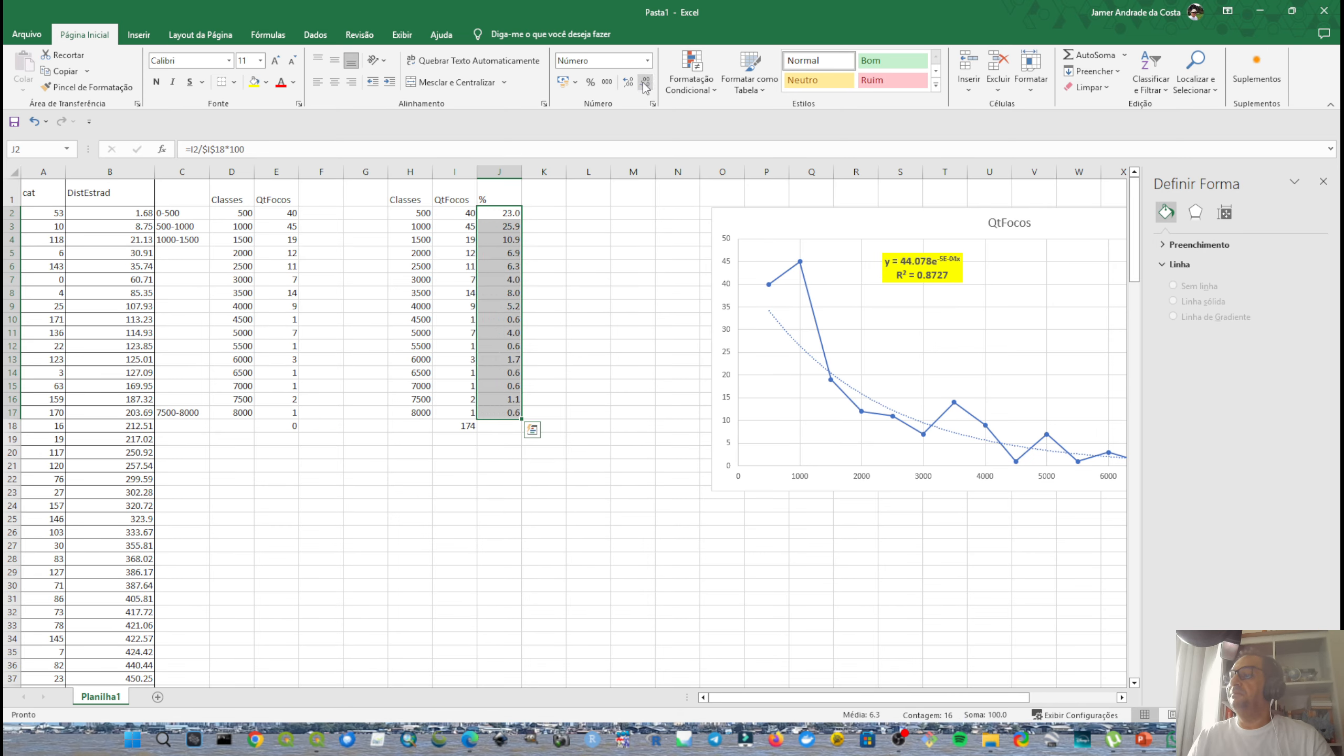
left_click(587, 257)
Enter the heading "Acum" in K1, beside the percentage column.
left_click(542, 219)
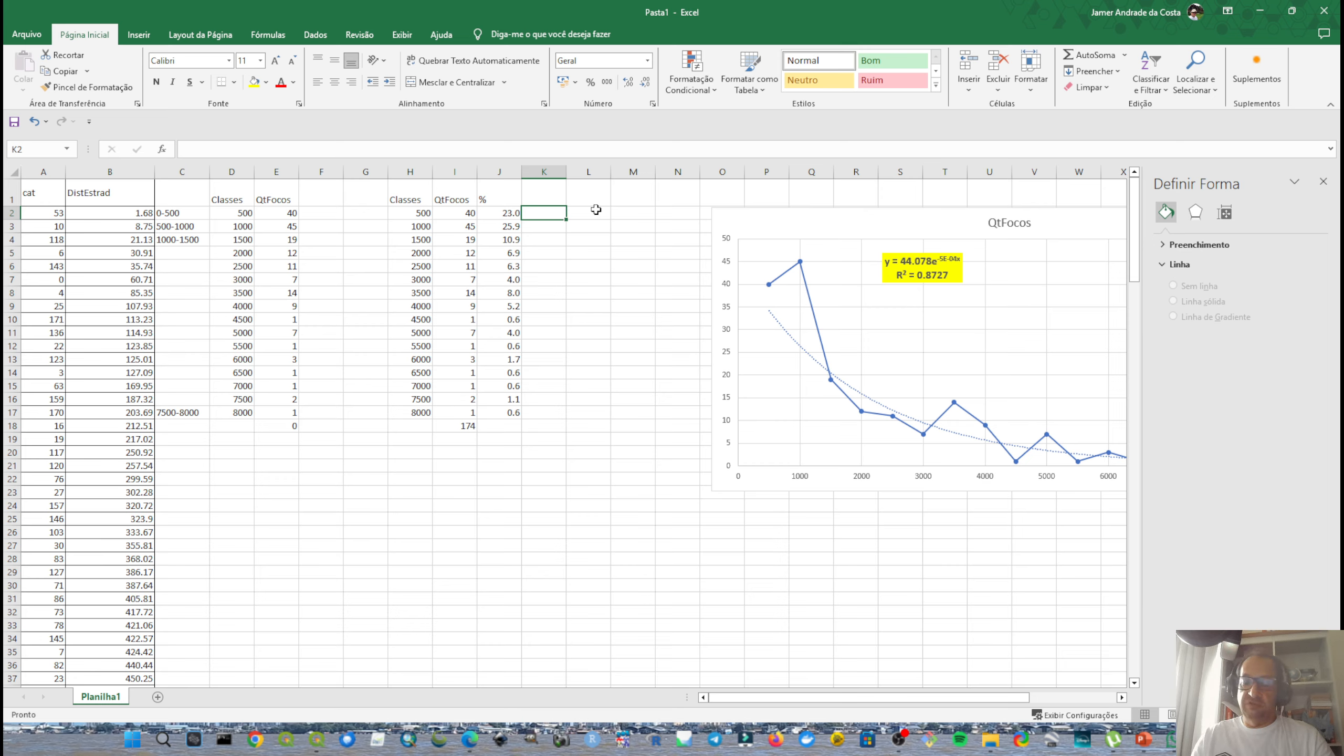
key("Up")
type("Acum")
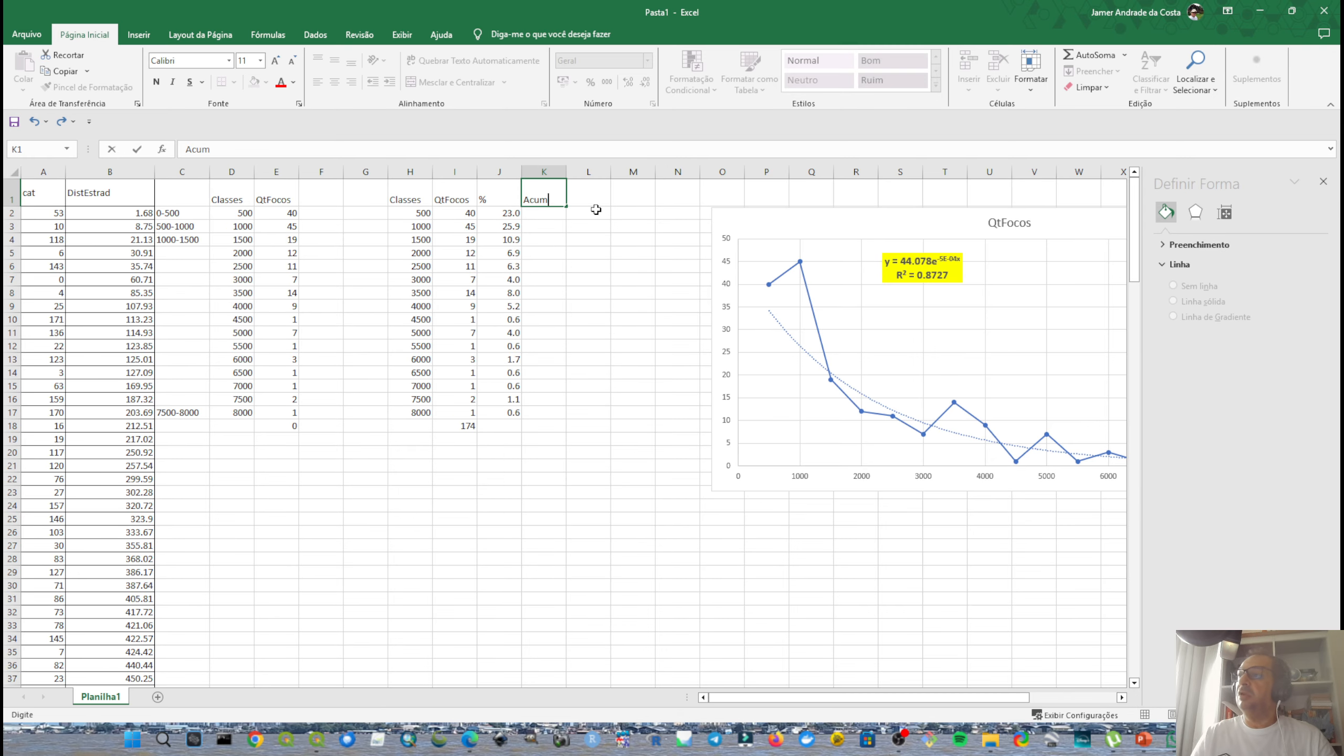
key("Return")
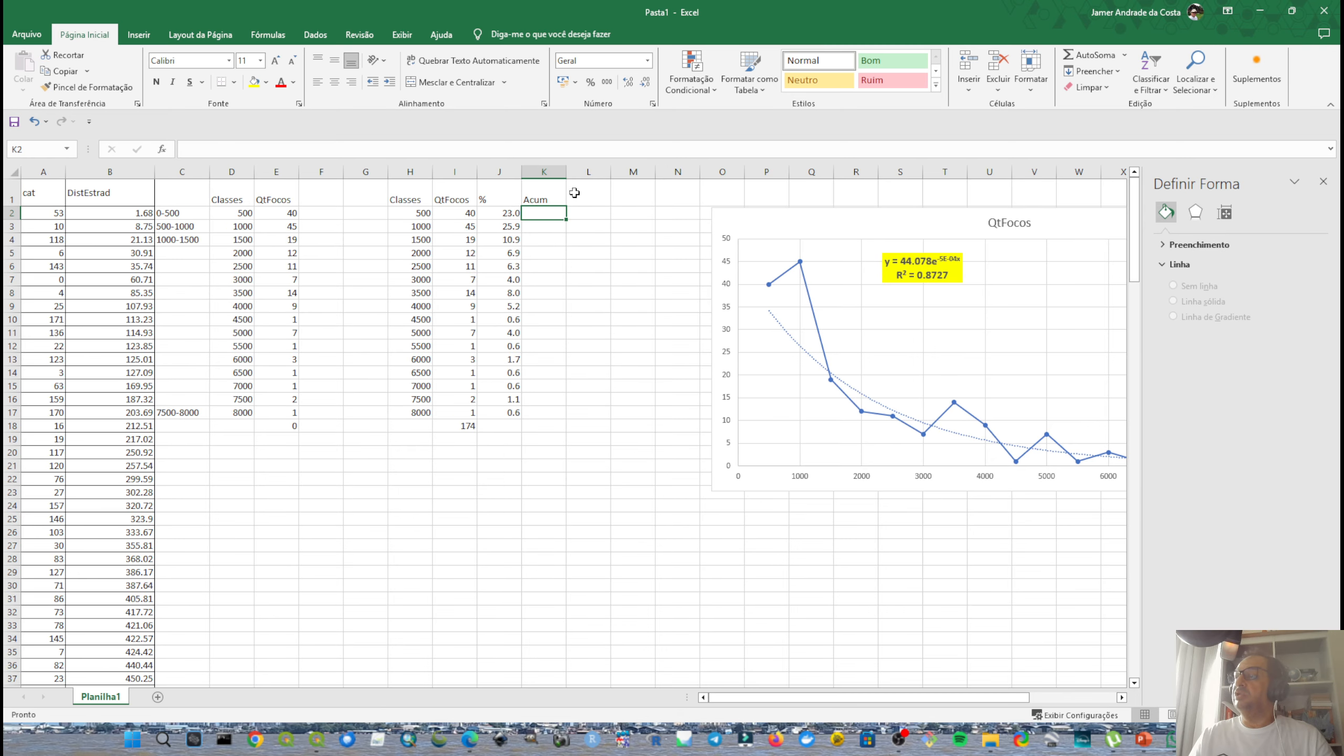
Start the accumulated percentages by entering =J2 in cell K2.
type("=")
key("Left")
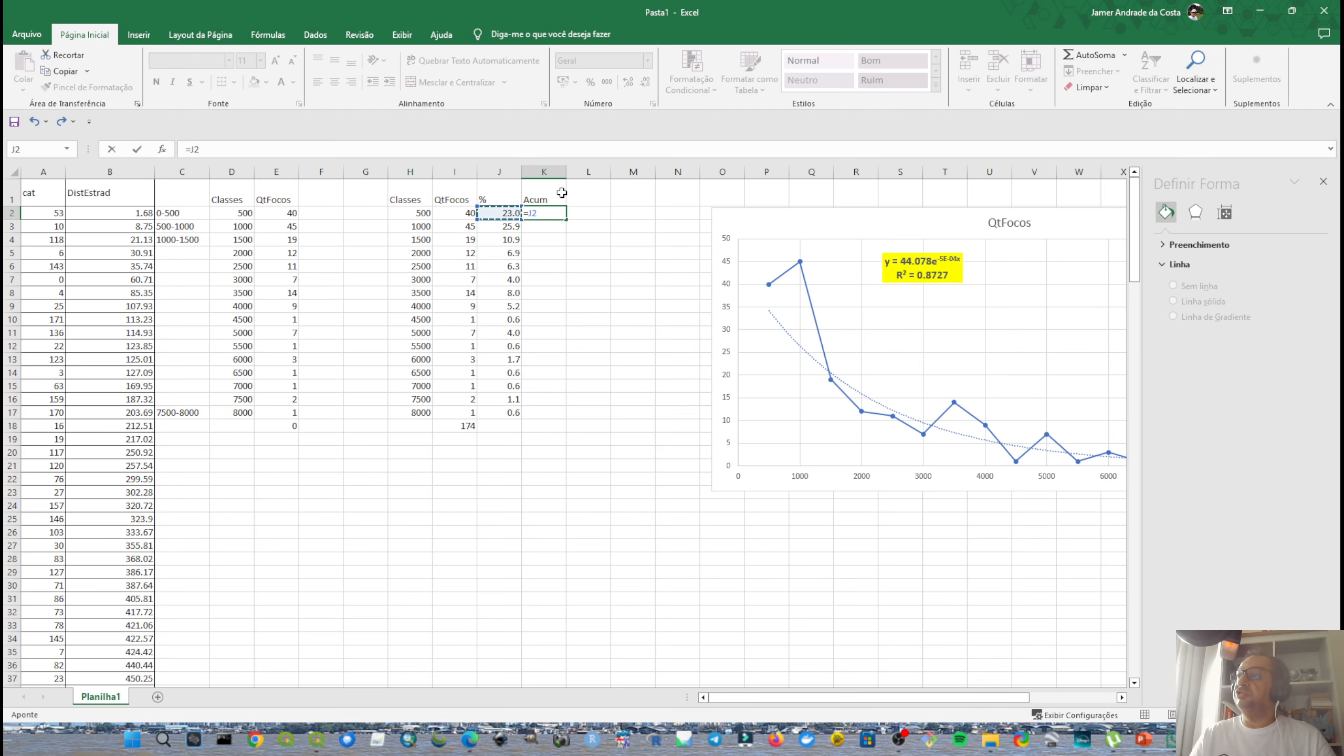
key("Return")
Enter the formula =J3+K2 in K3 to add the second class's percentage to the previous accumulated value.
key("Left")
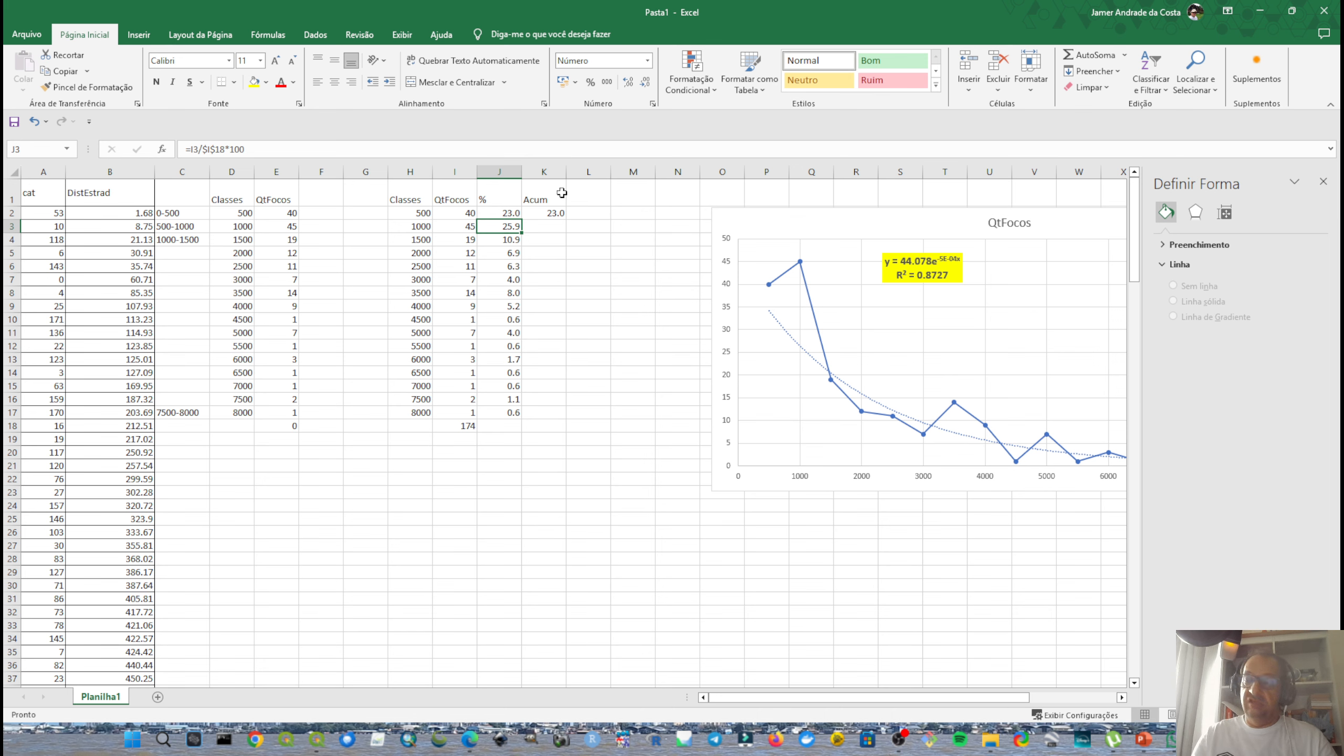
type("=")
key("Escape")
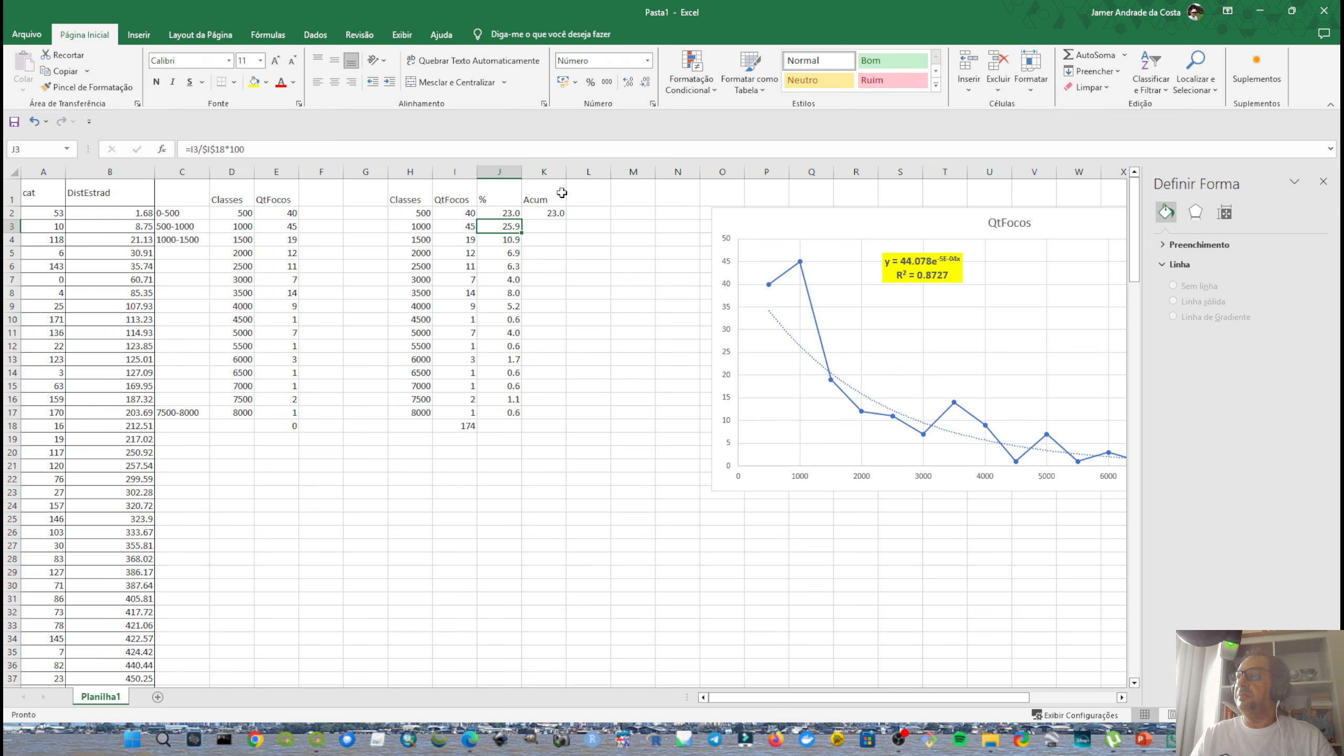
key("Right")
type("=")
key("Left")
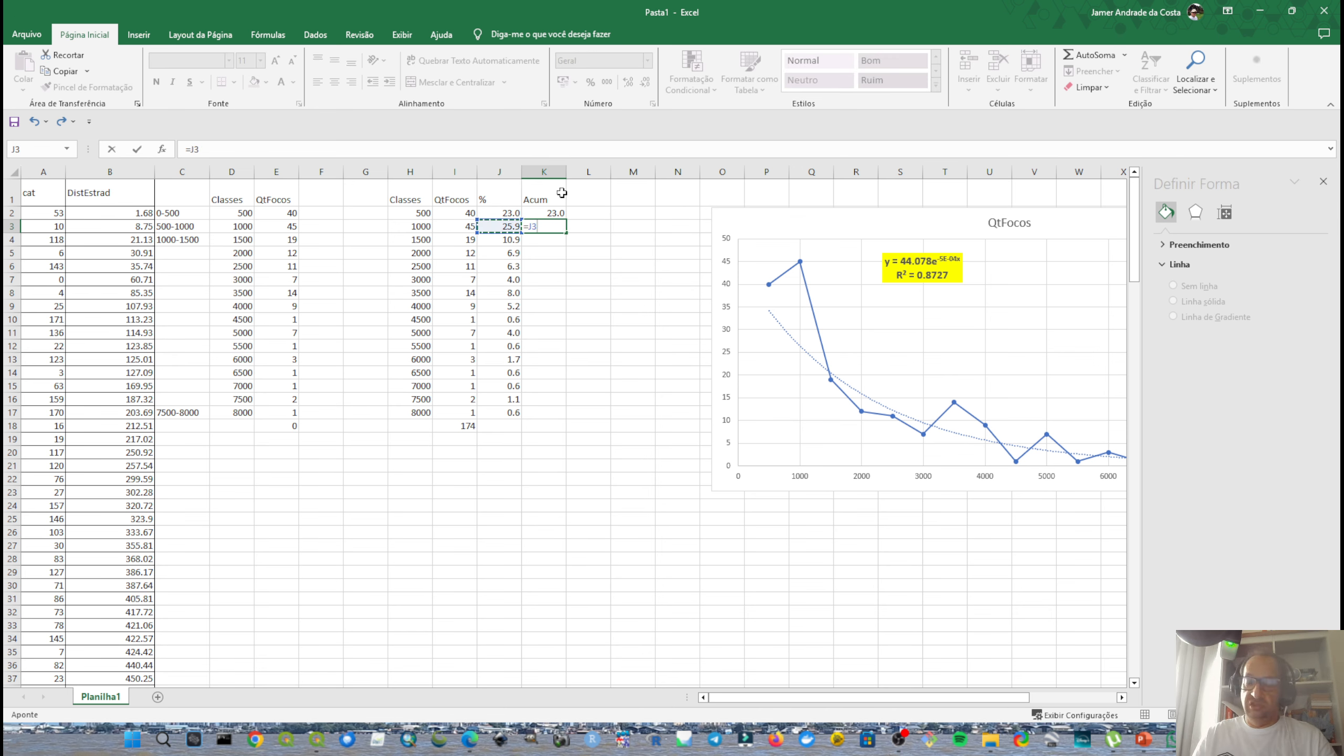
type("+")
key("Up")
key("Return")
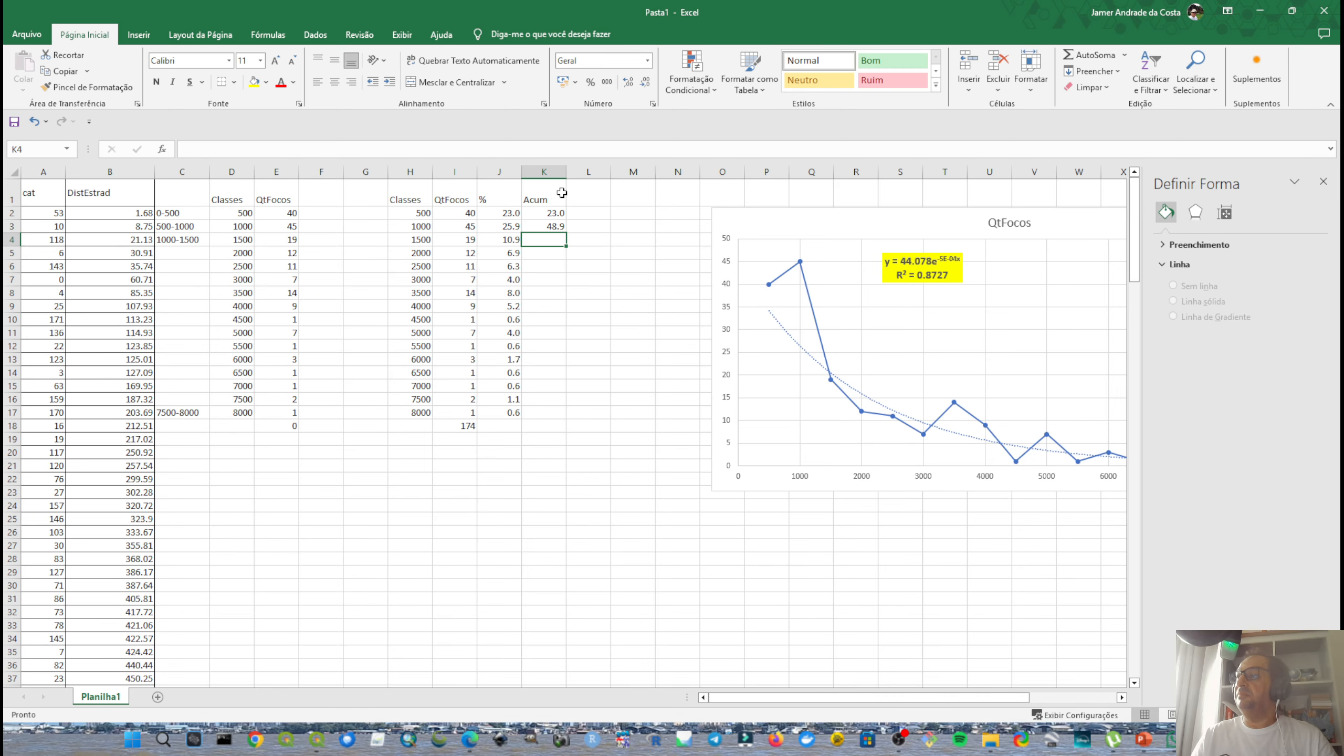
Copy the accumulation formula from K3 down to K17.
key("Up")
key("ctrl+c")
key("shift+Down")
key("shift+Down")
key("shift+Down")
key("shift+Down")
key("shift+Down")
key("shift+Down")
key("shift+Down")
key("shift+Down")
key("shift+Down")
key("shift+Down")
key("shift+Down")
key("shift+Down")
key("shift+Down")
key("shift+Down")
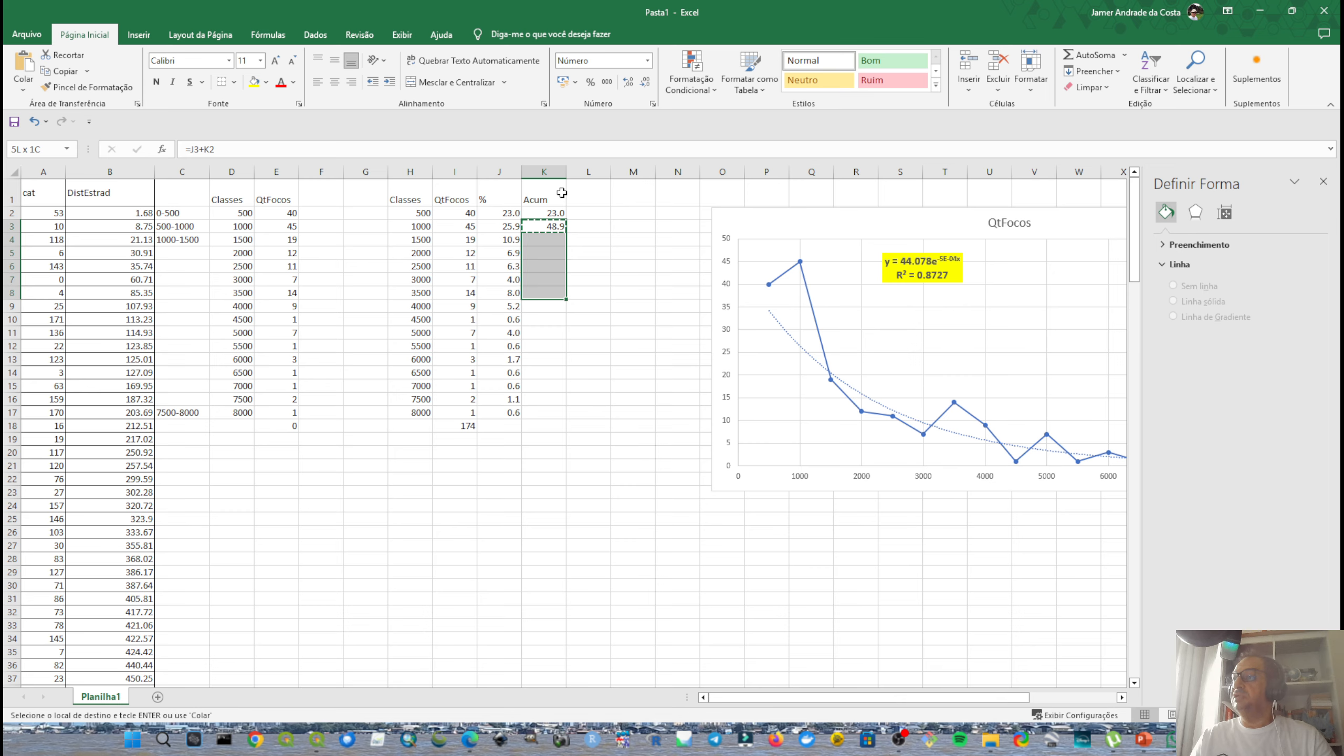
key("Return")
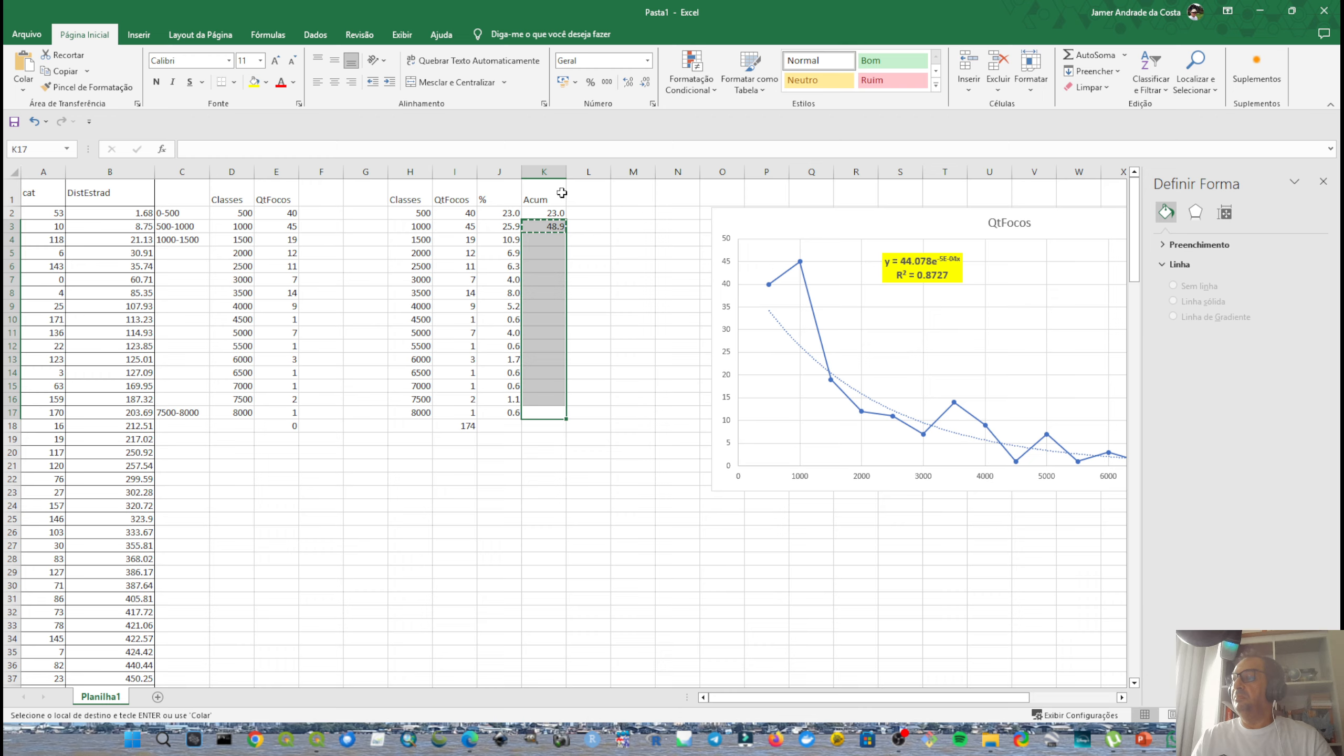
key("Down")
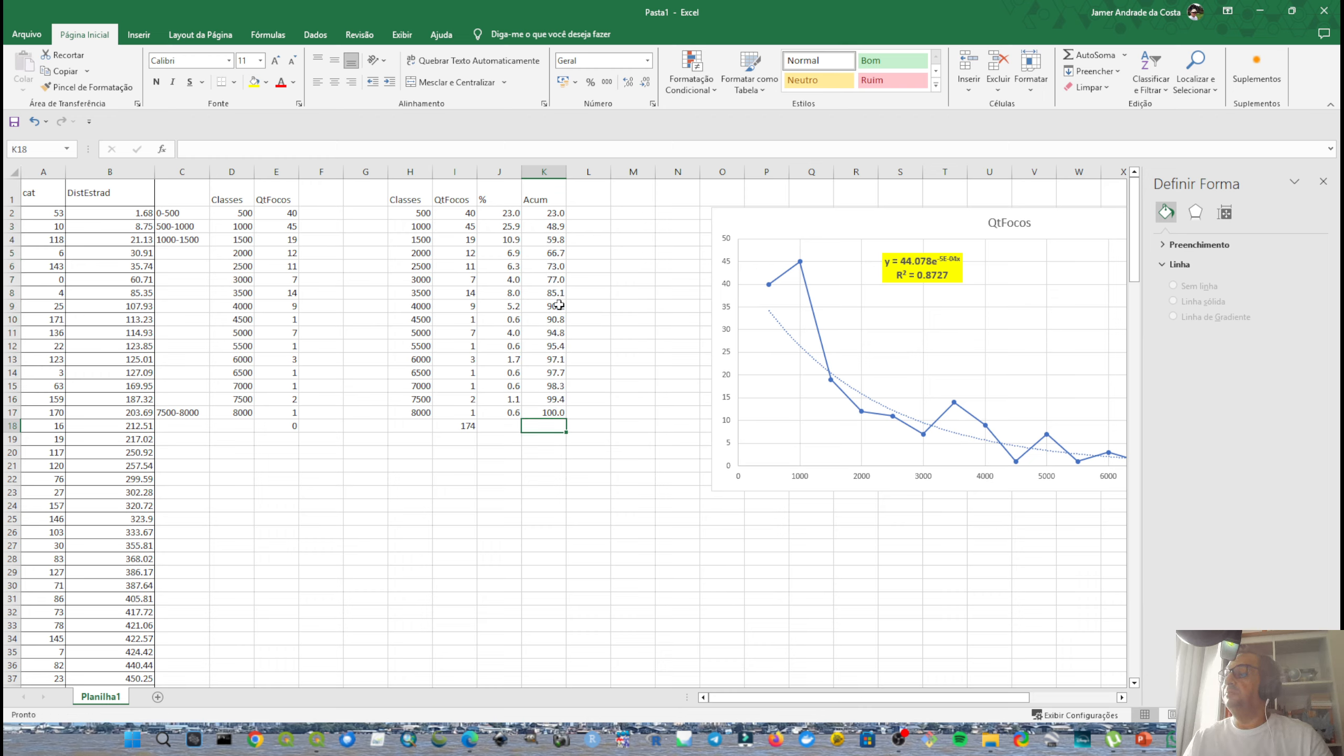
Fill the rows of classes 500 to 4000 (H2:K9) with yellow.
left_click_drag(554, 304, 418, 211)
left_click(254, 82)
left_click(603, 266)
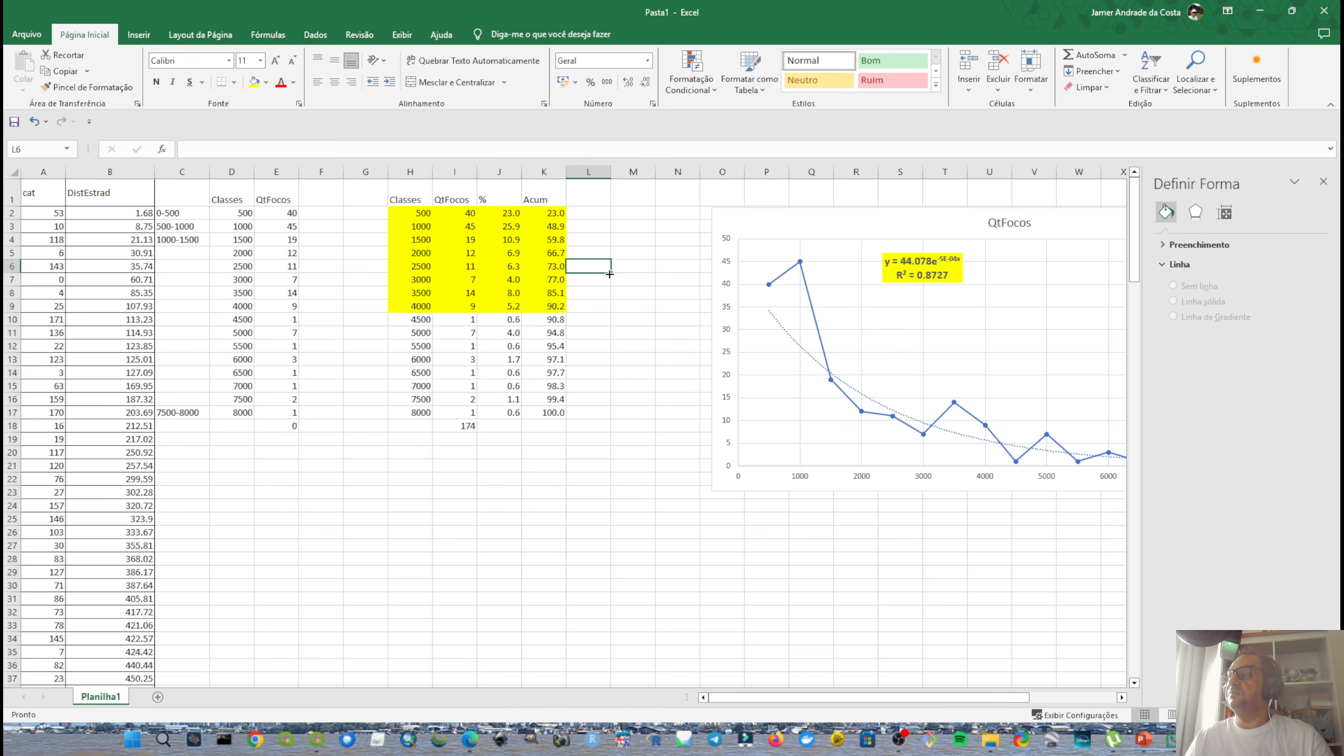
left_click(587, 304)
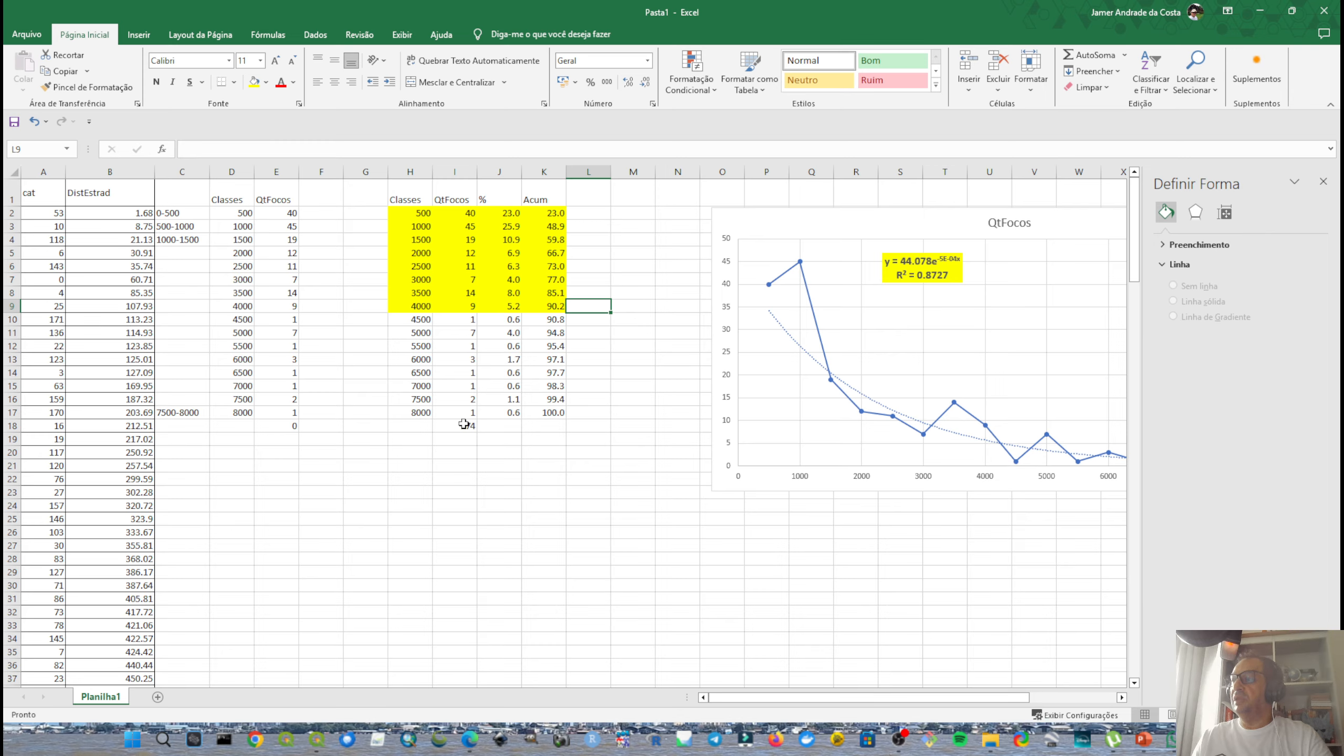
left_click(585, 380)
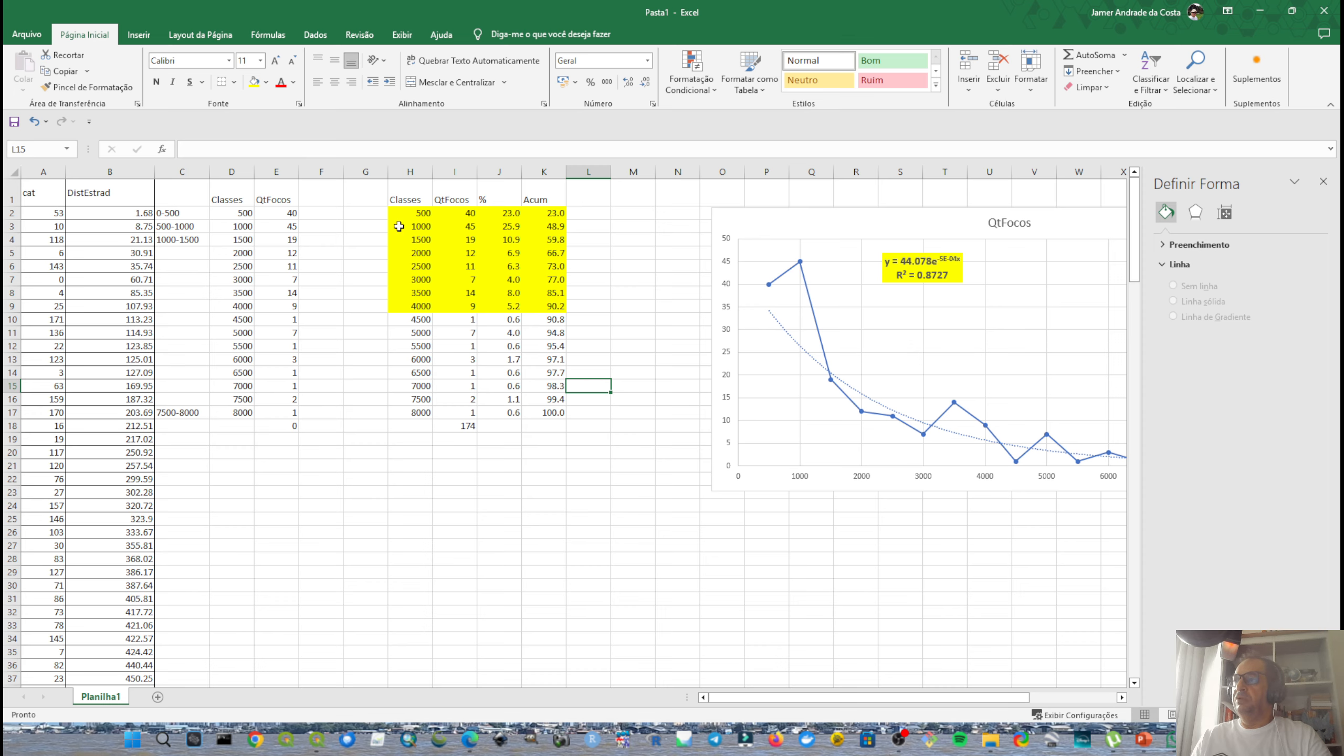
Apply borders to all cells of the class table H1:K17.
left_click_drag(399, 196, 539, 408)
left_click(236, 85)
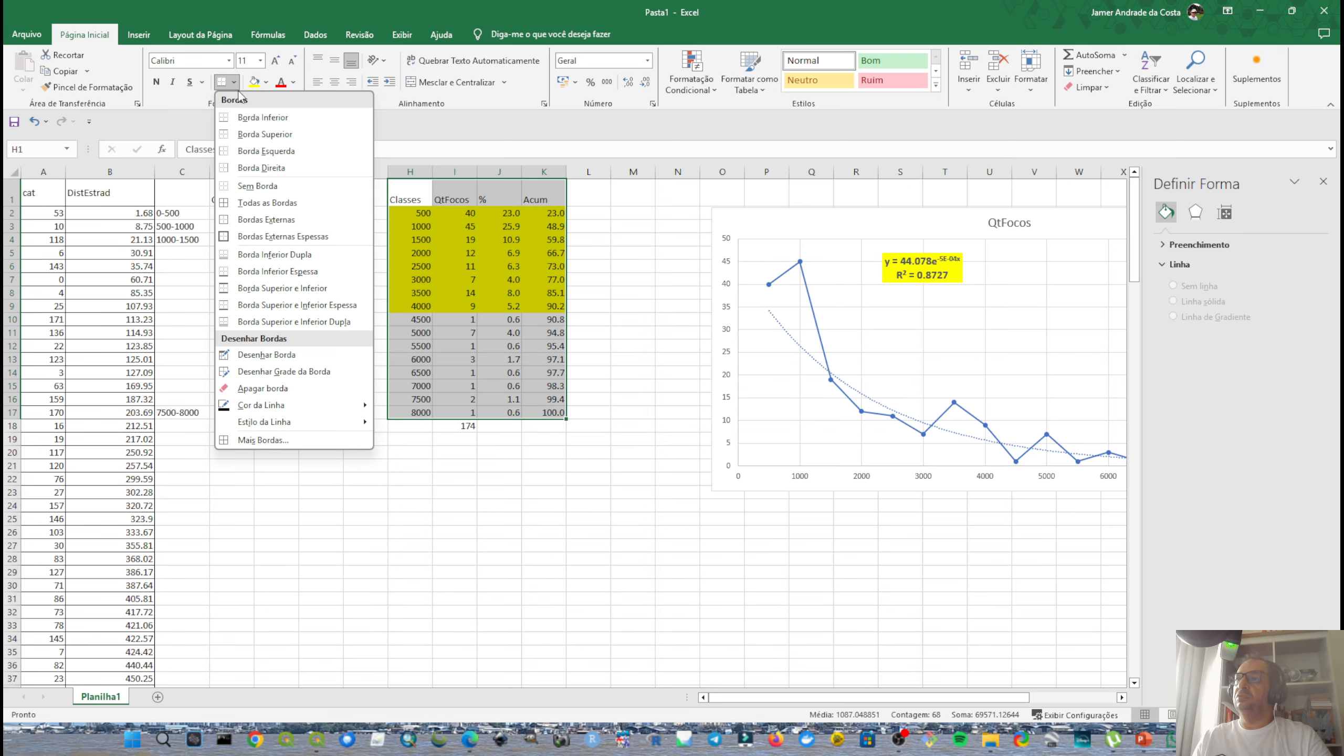
left_click(250, 189)
left_click(590, 199)
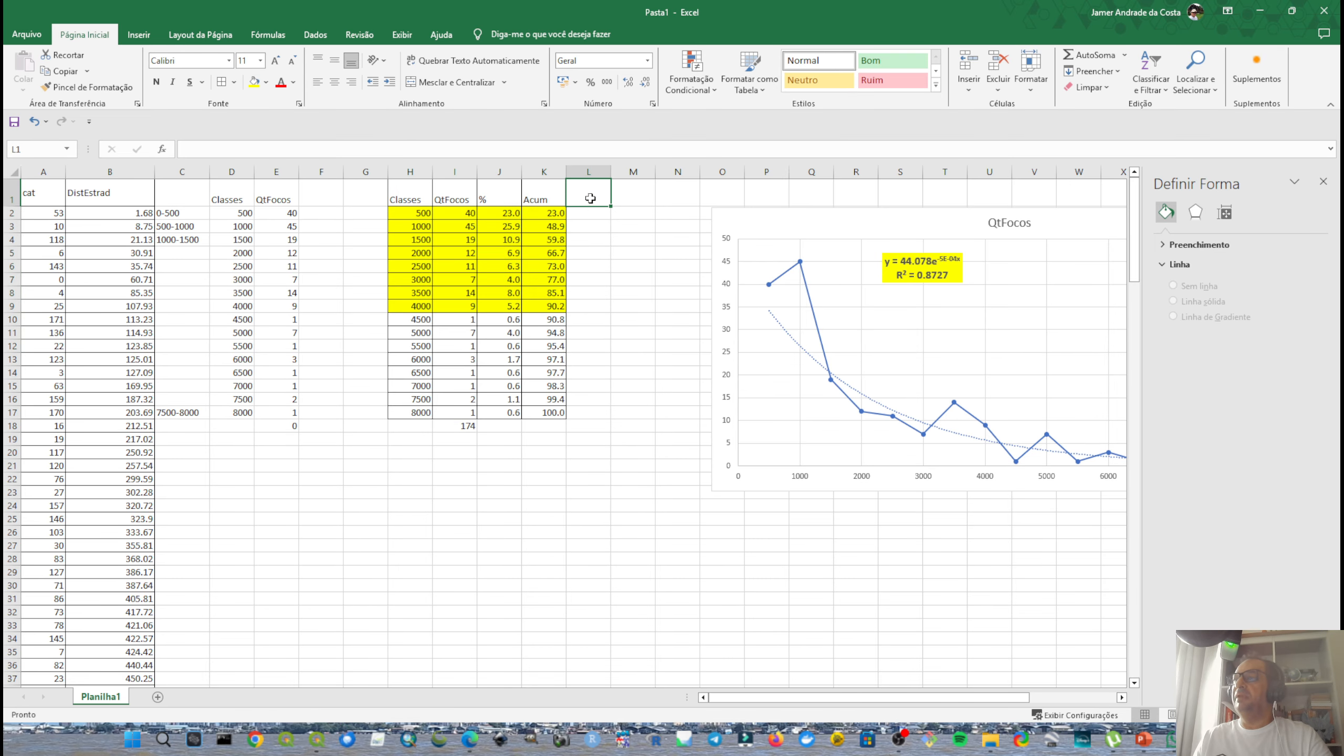
Center the headings Classes, QtFocos, % and Acum in H1:K1 both vertically and horizontally.
left_click(544, 195)
left_click_drag(543, 195, 405, 200)
left_click(336, 65)
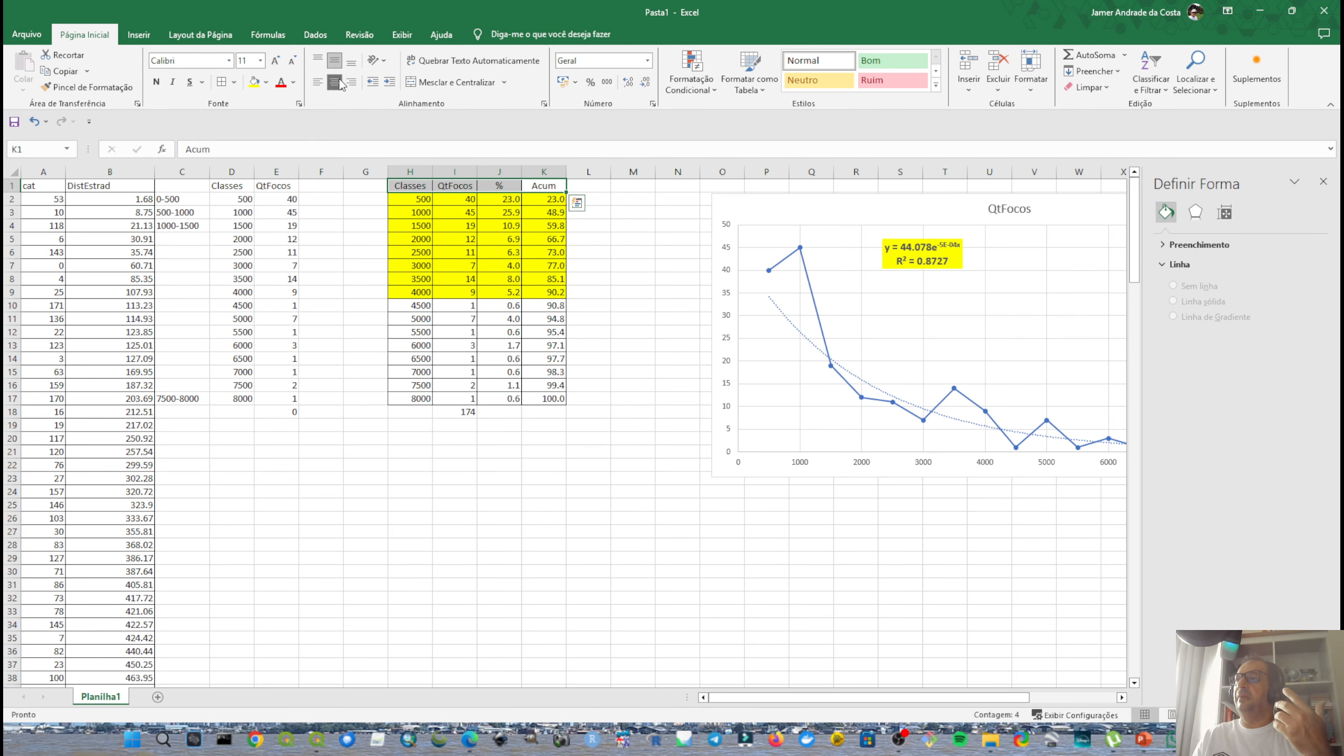
left_click(666, 226)
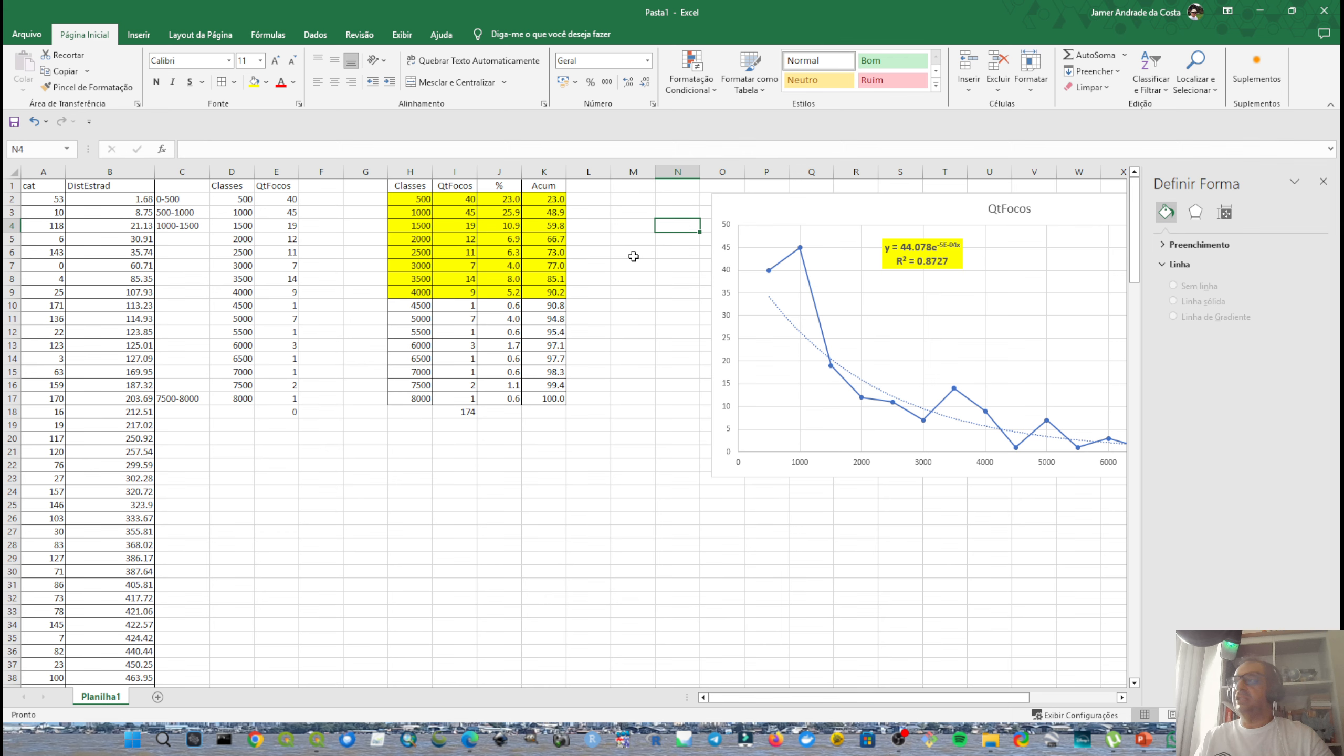
Move the QtFocos chart right beside the class table, starting at column L, and bring both fully into view.
left_click(717, 213)
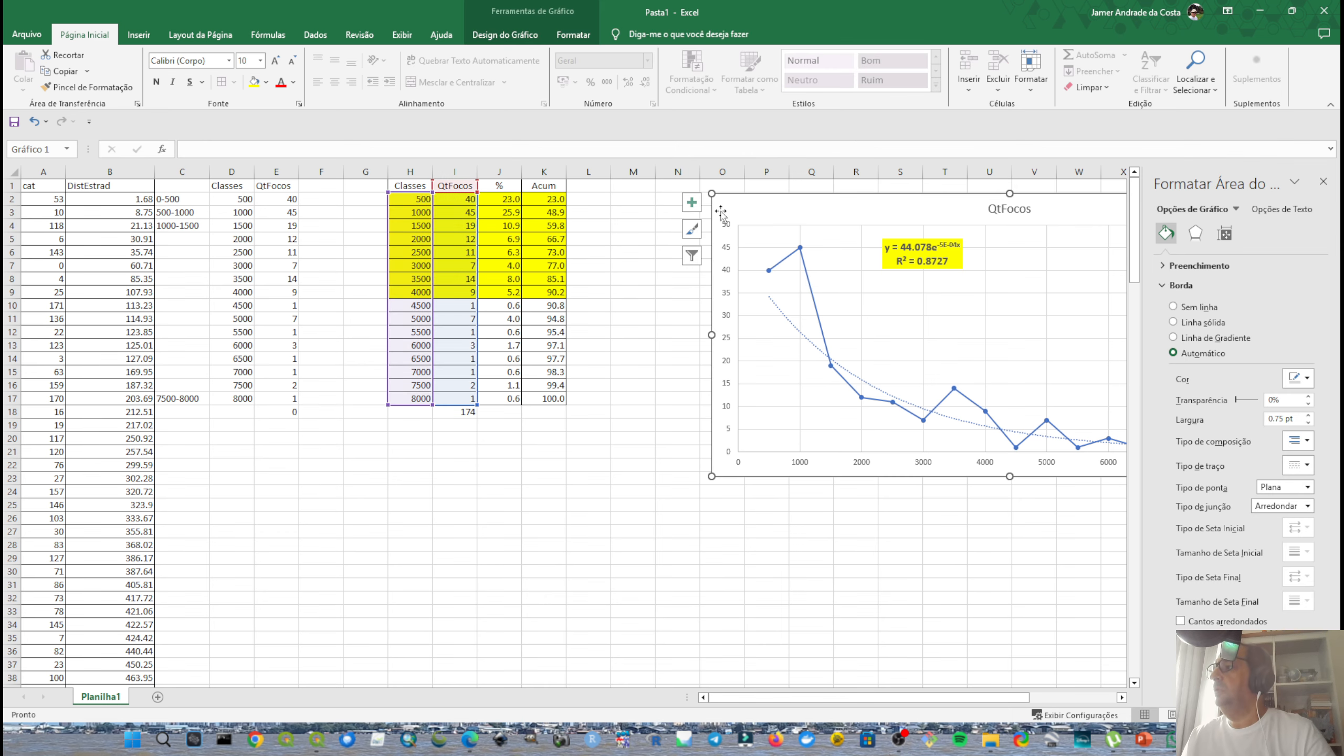
left_click_drag(715, 208, 585, 206)
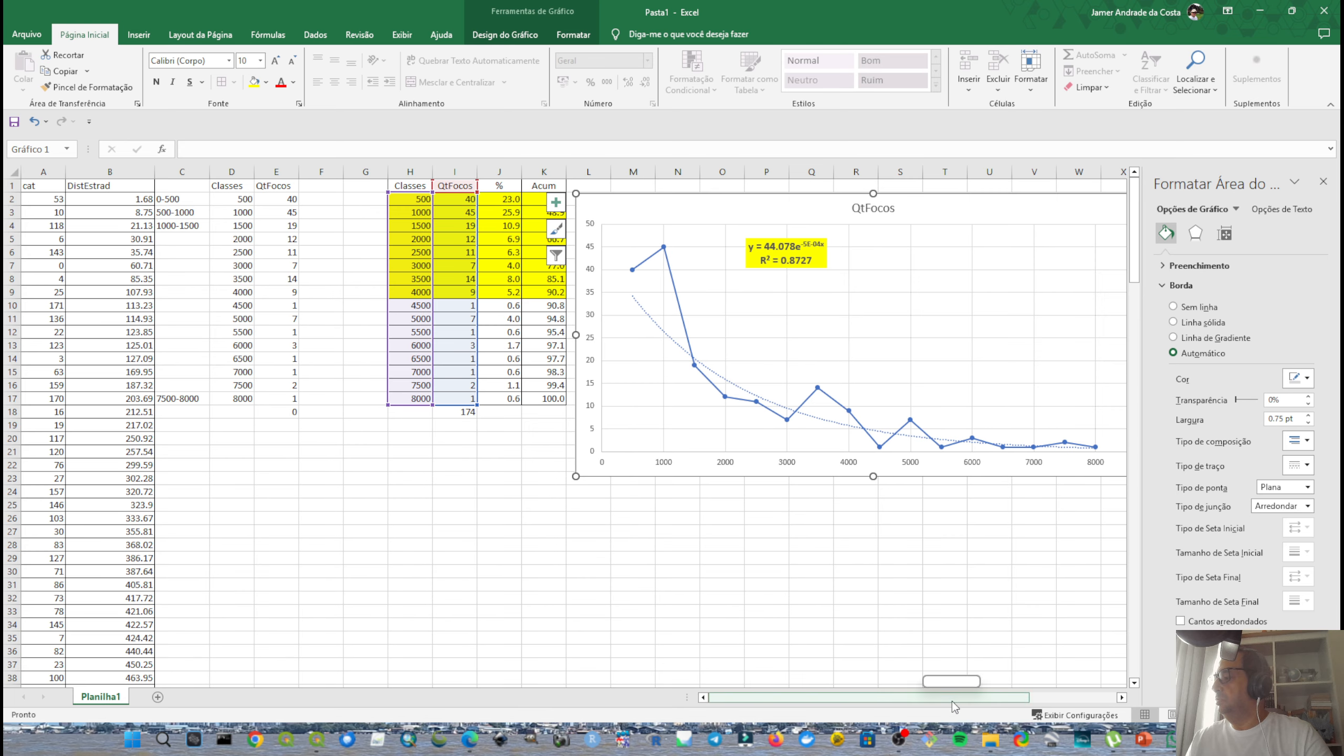
left_click_drag(952, 702, 992, 697)
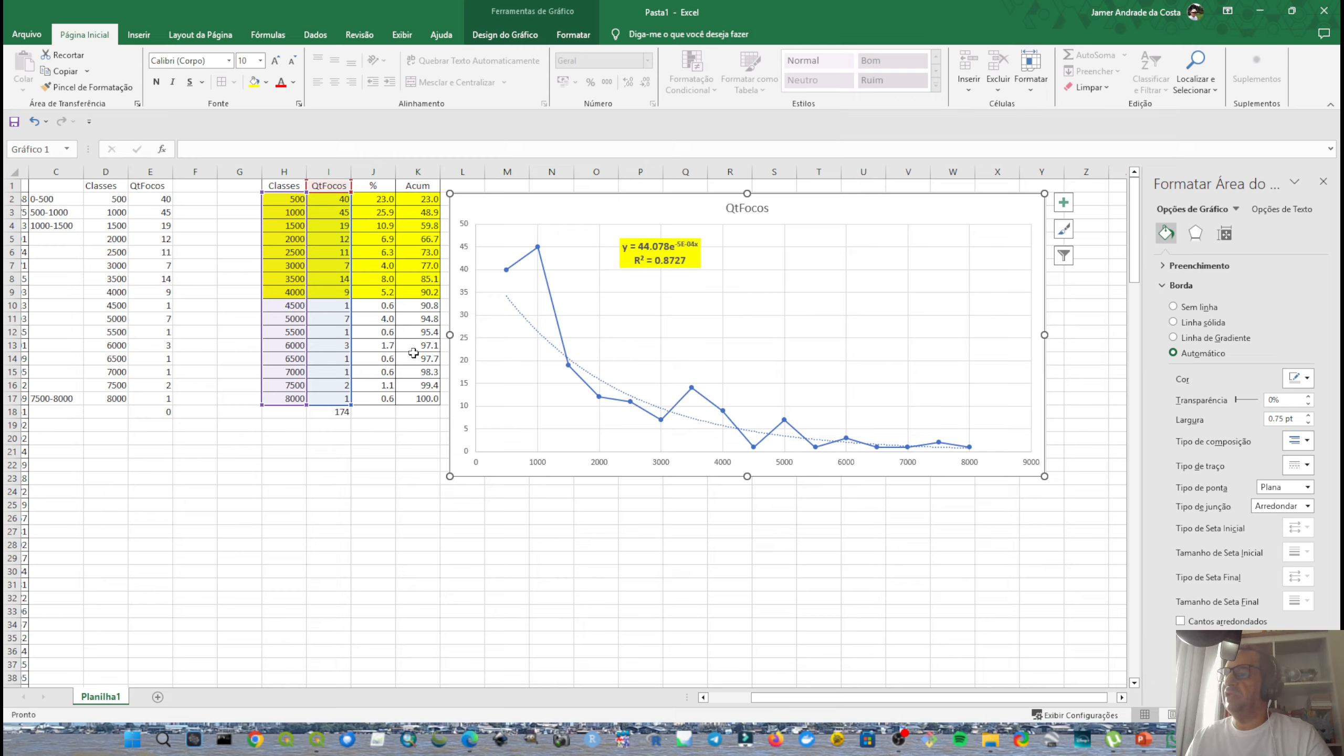